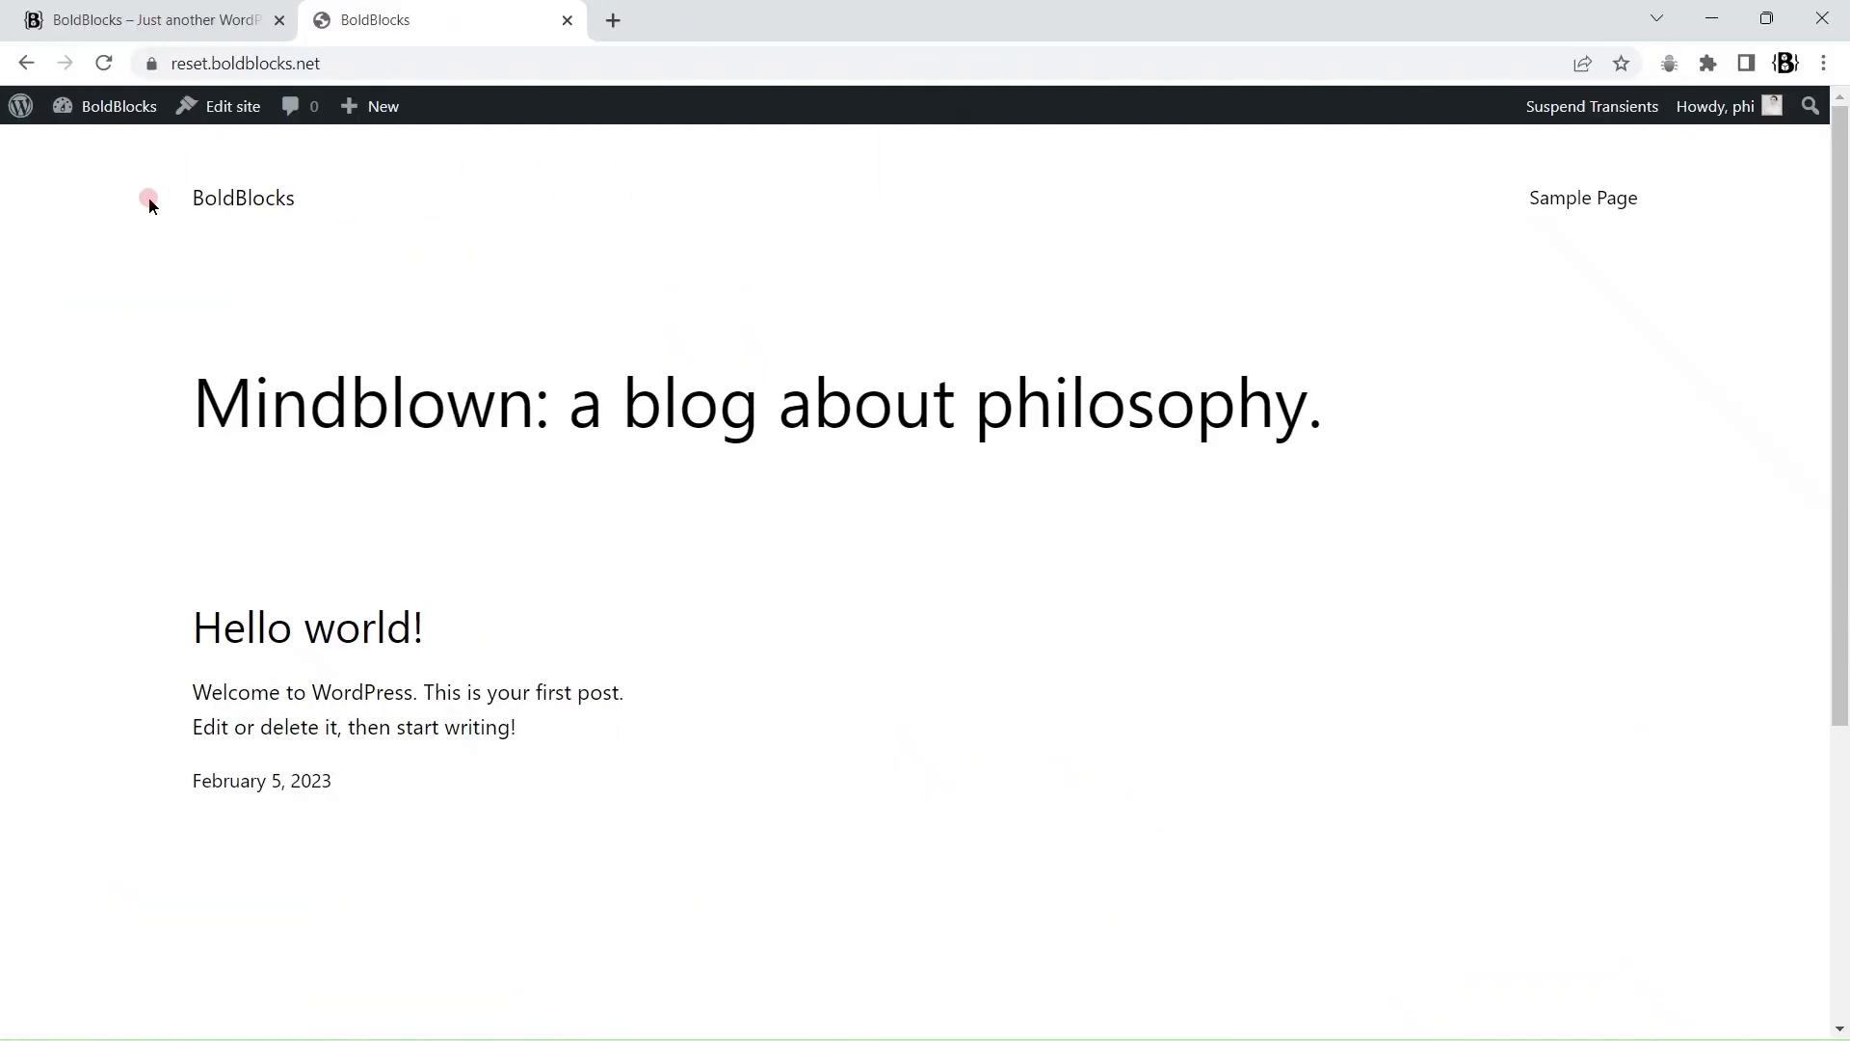
Step: Open the custom blocks Variation Library in the site's admin area and browse both pages of variations
left_click(106, 108)
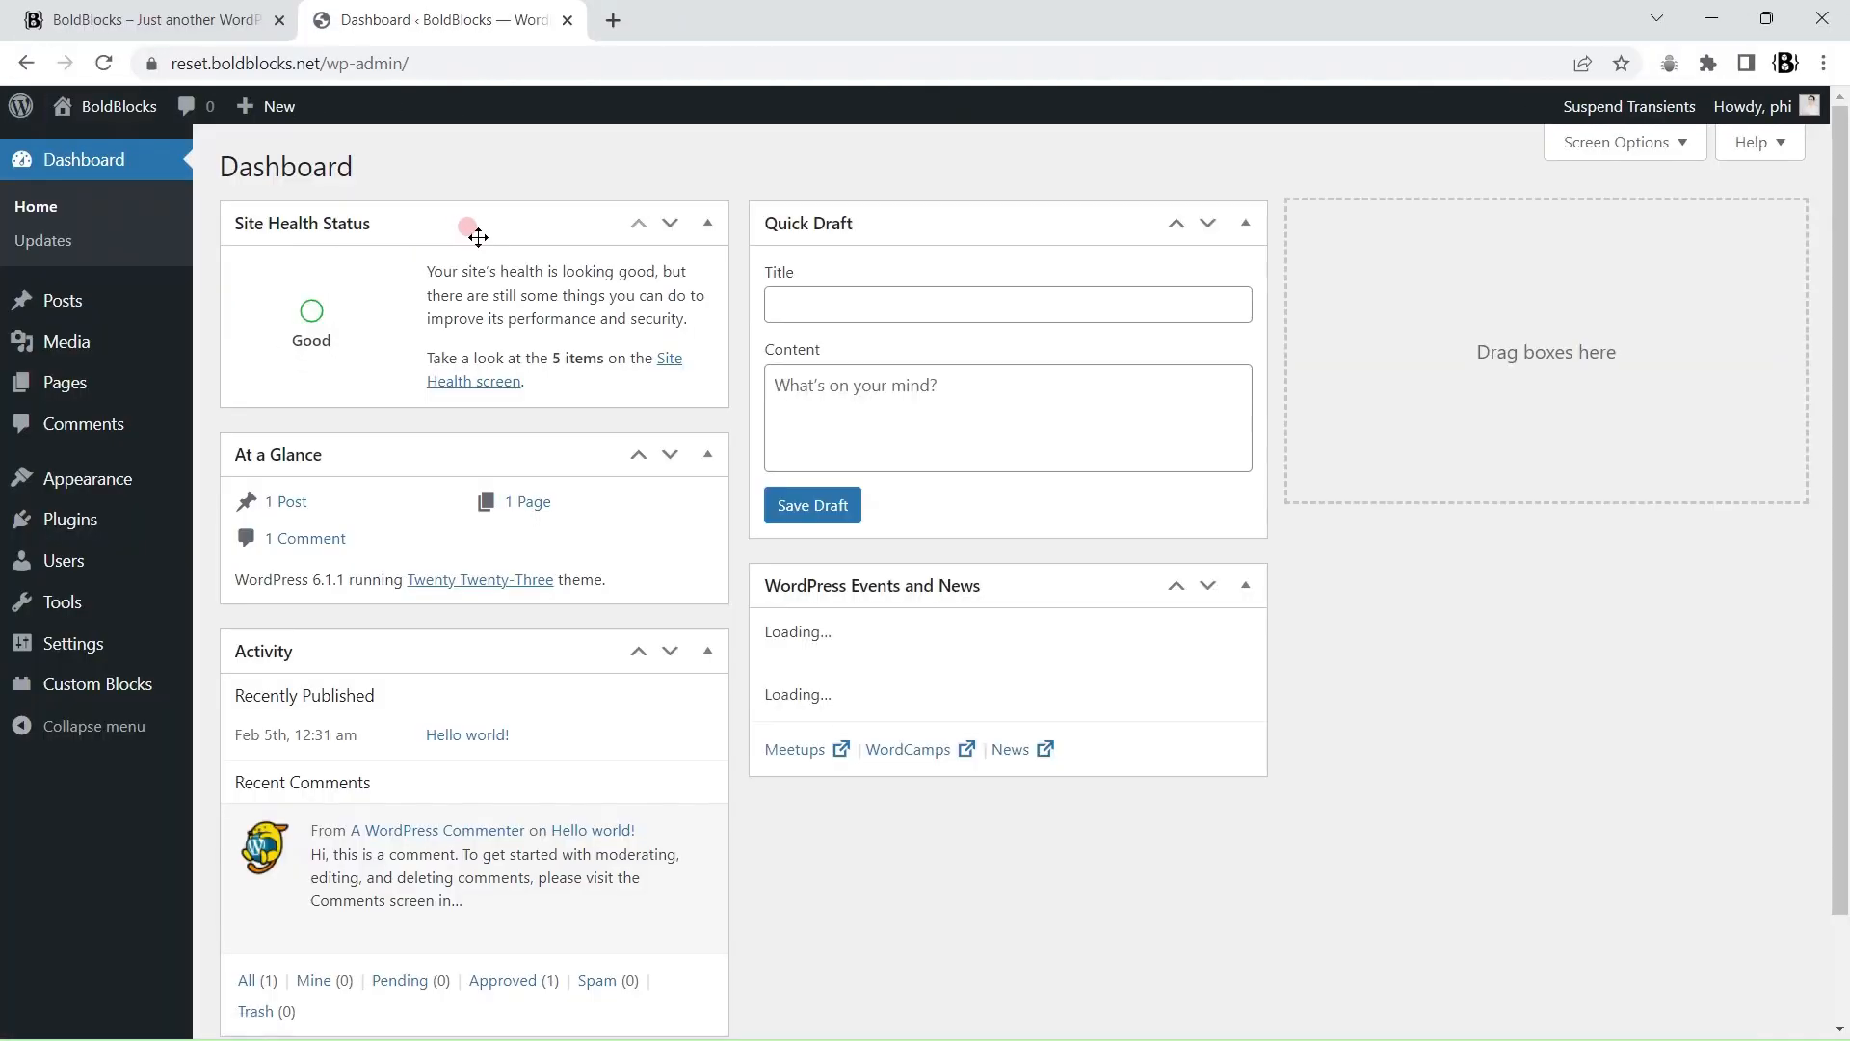
mouse_move(109, 677)
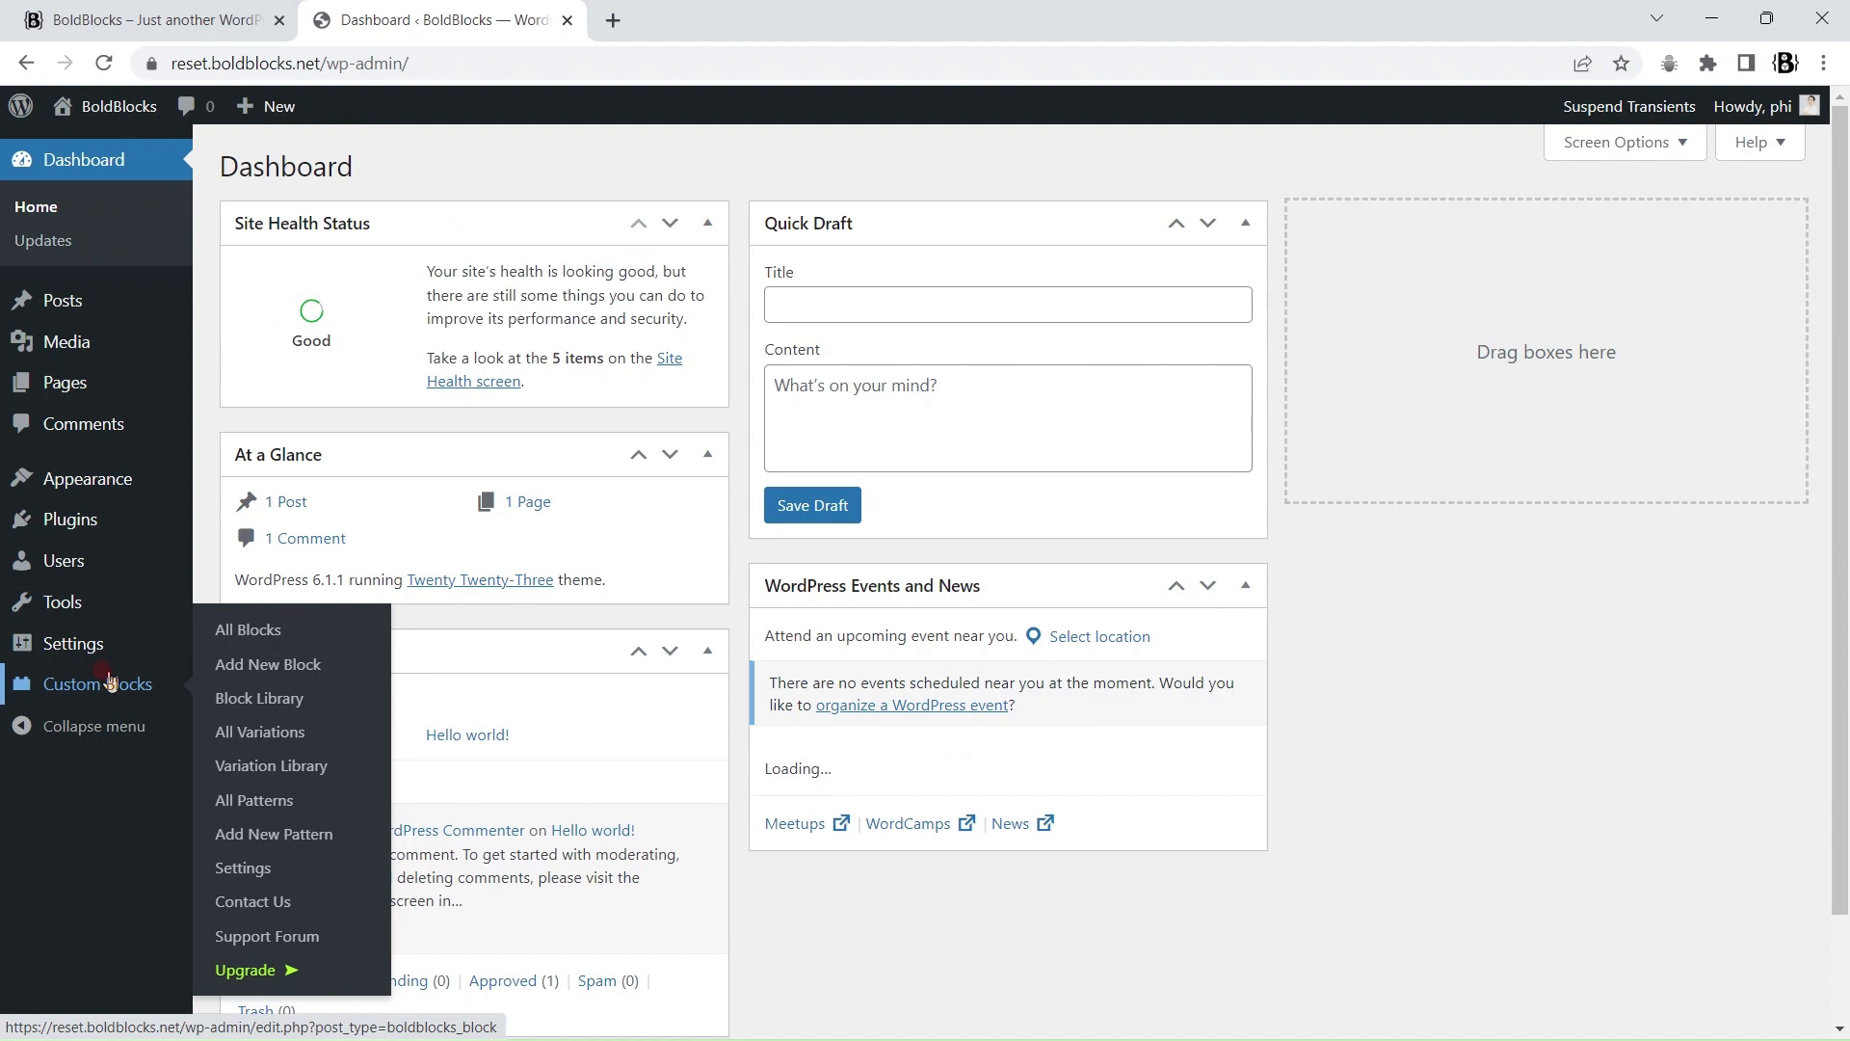
left_click(277, 761)
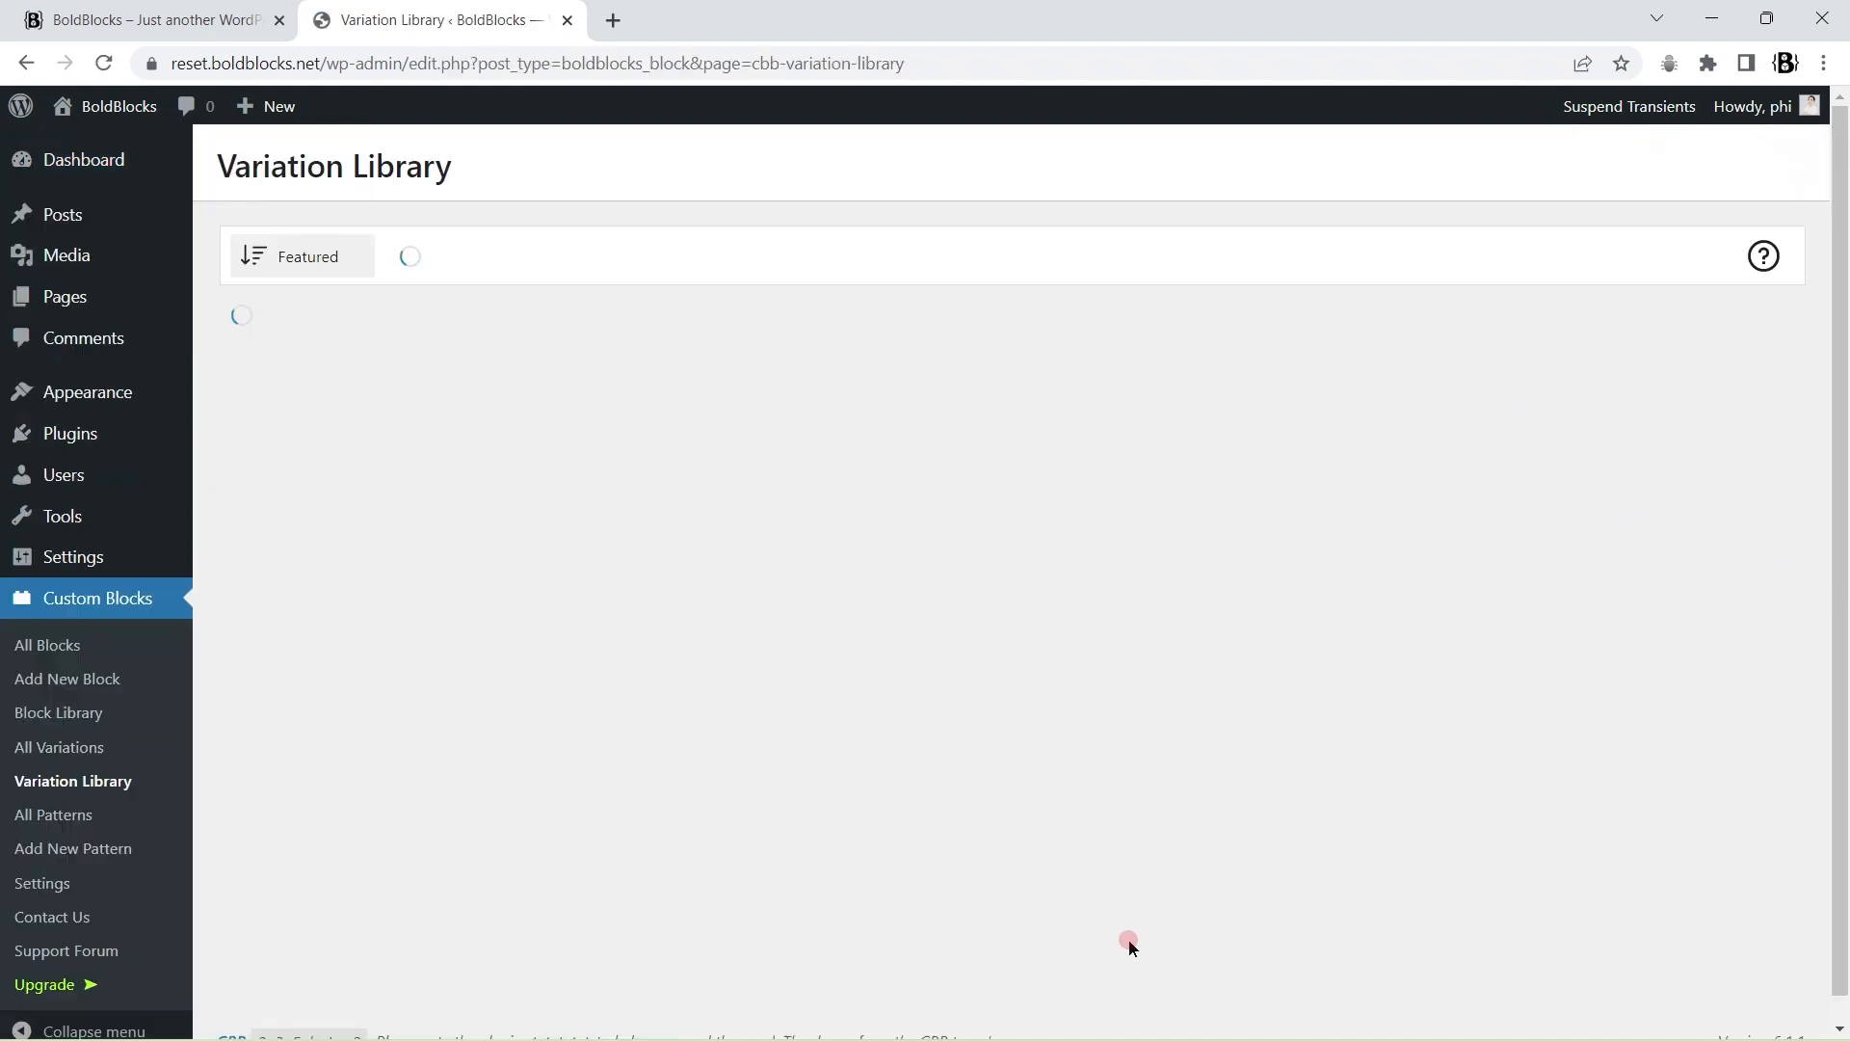
scroll(1109, 926, "down", 5)
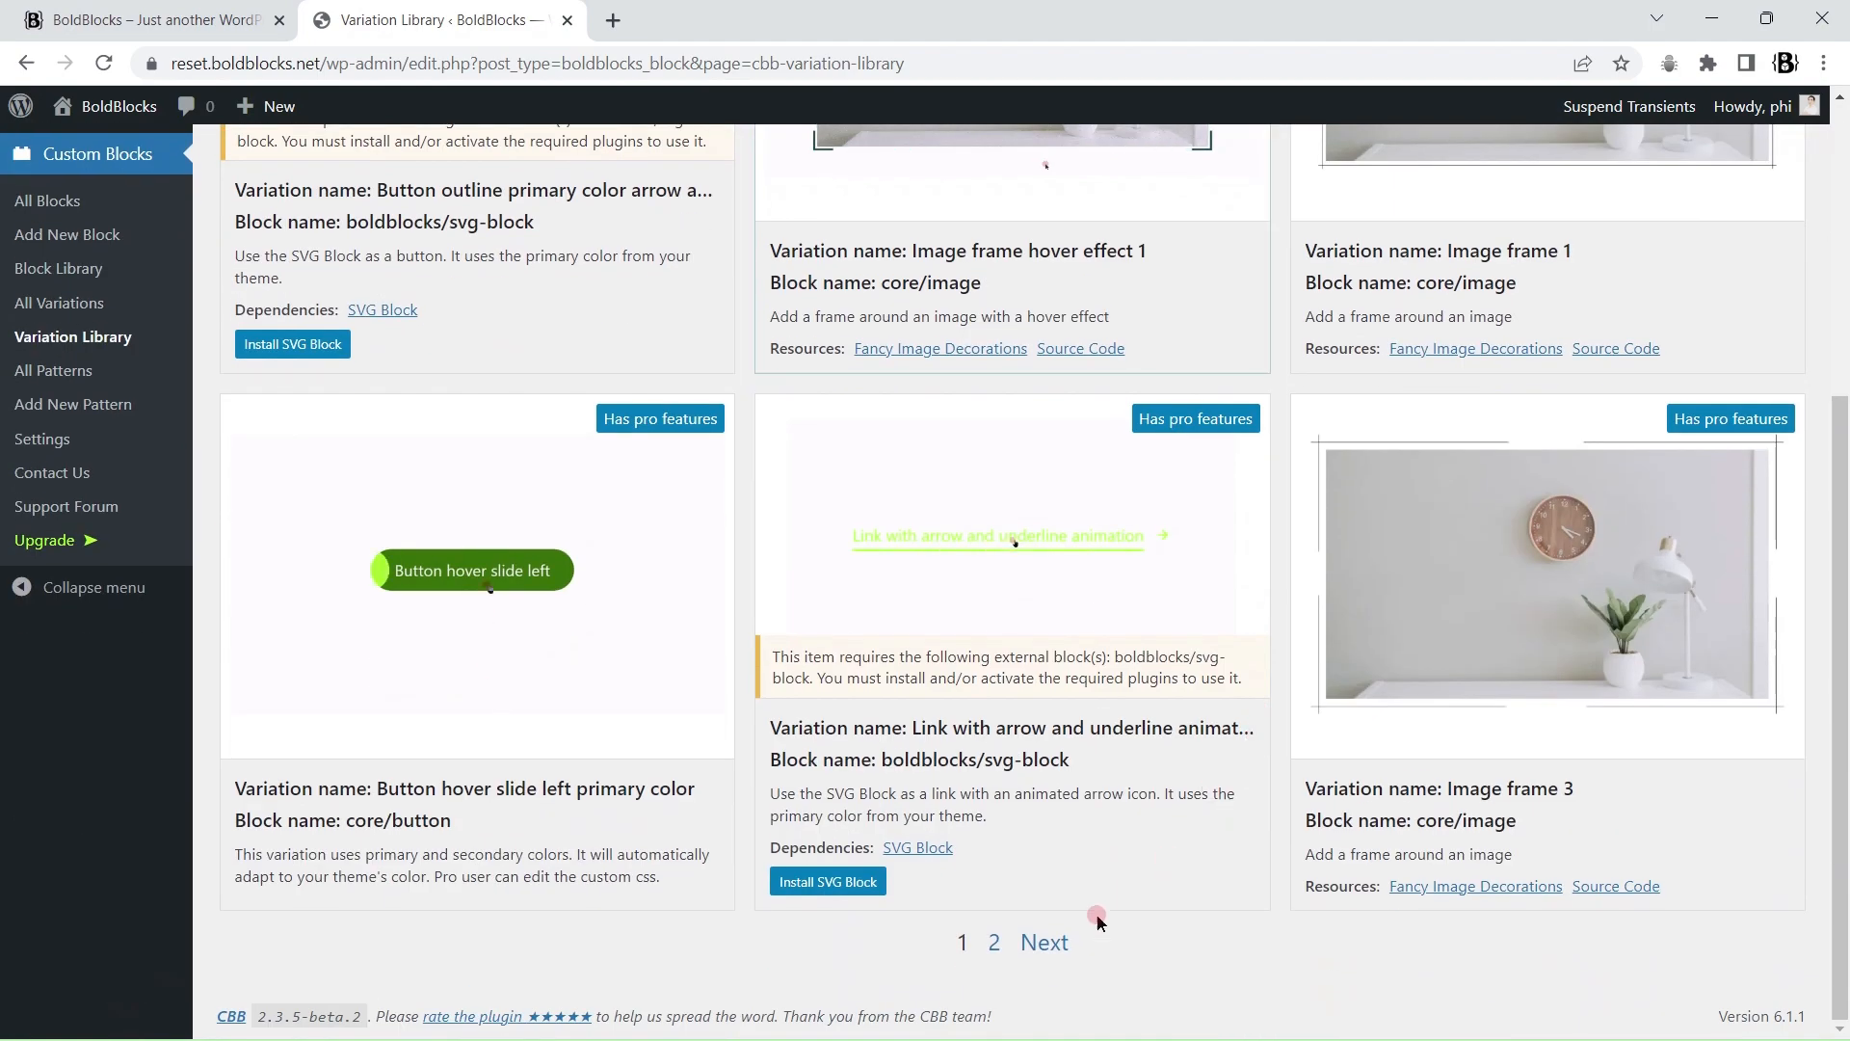
left_click(1050, 940)
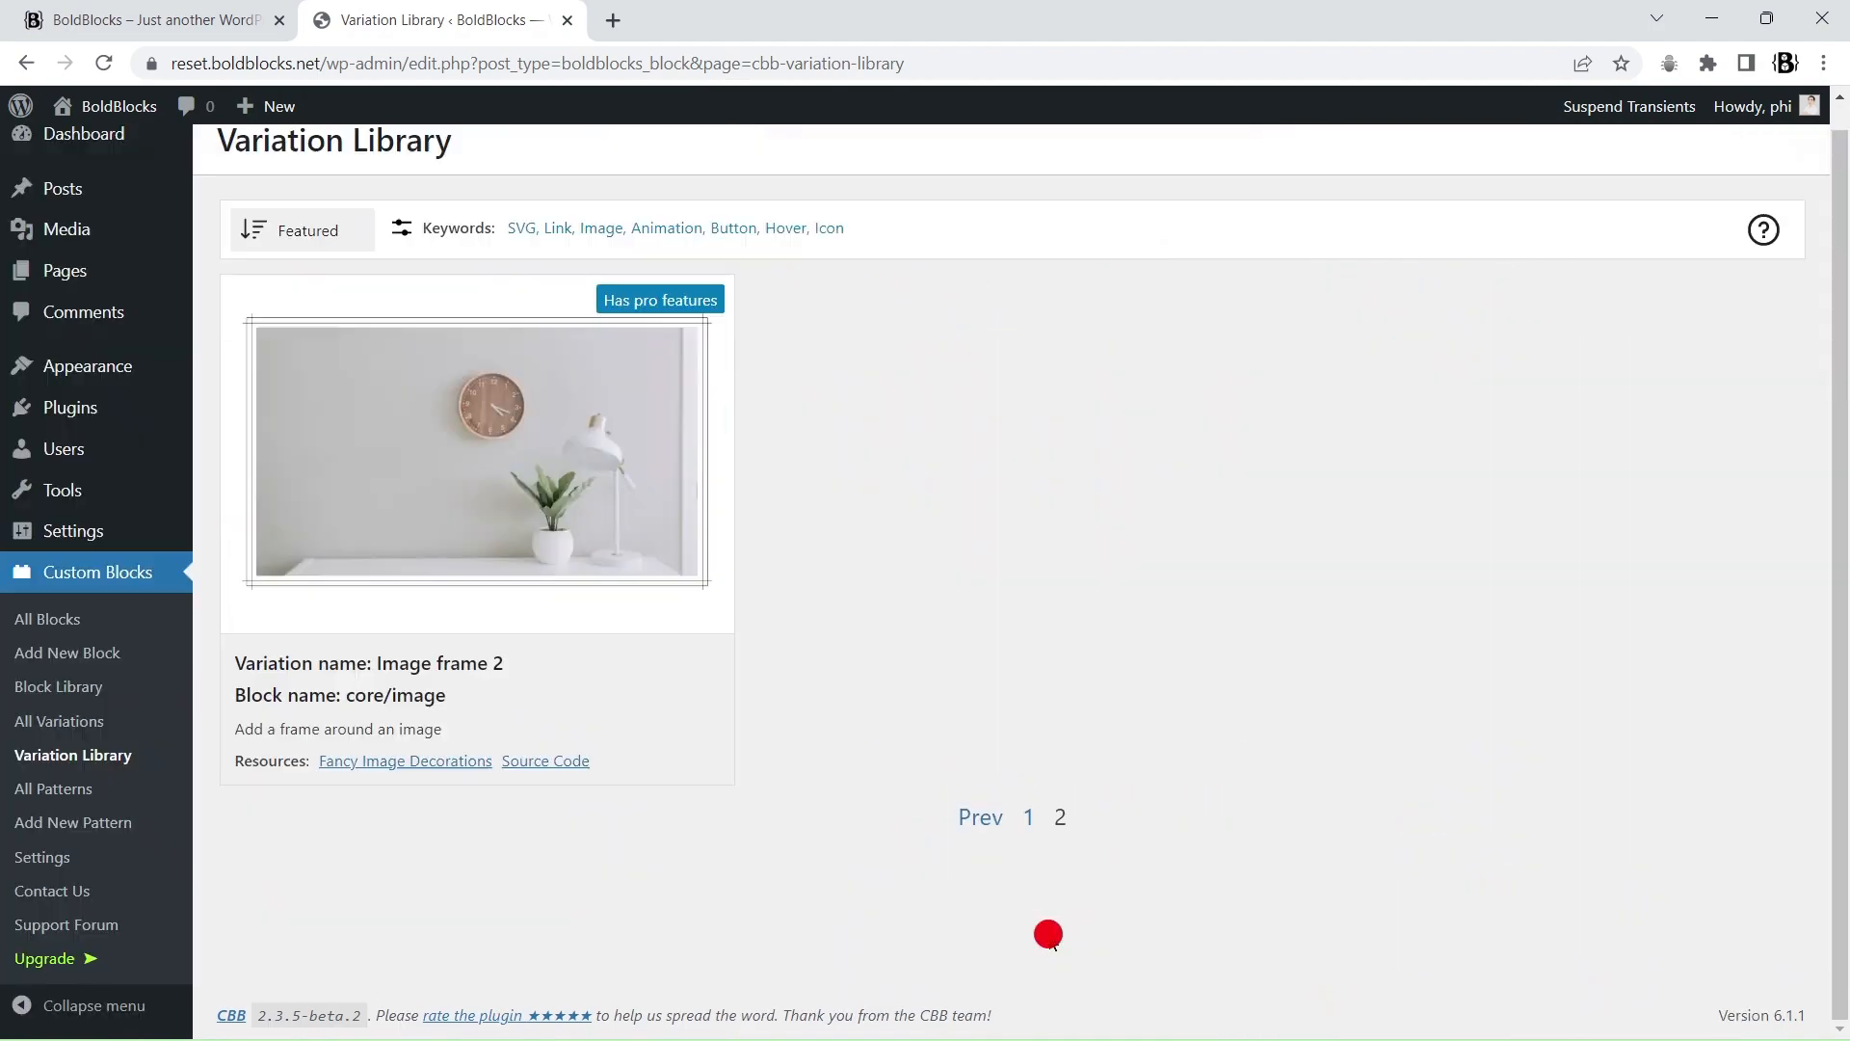
left_click(980, 817)
scroll(906, 540, "up", 10)
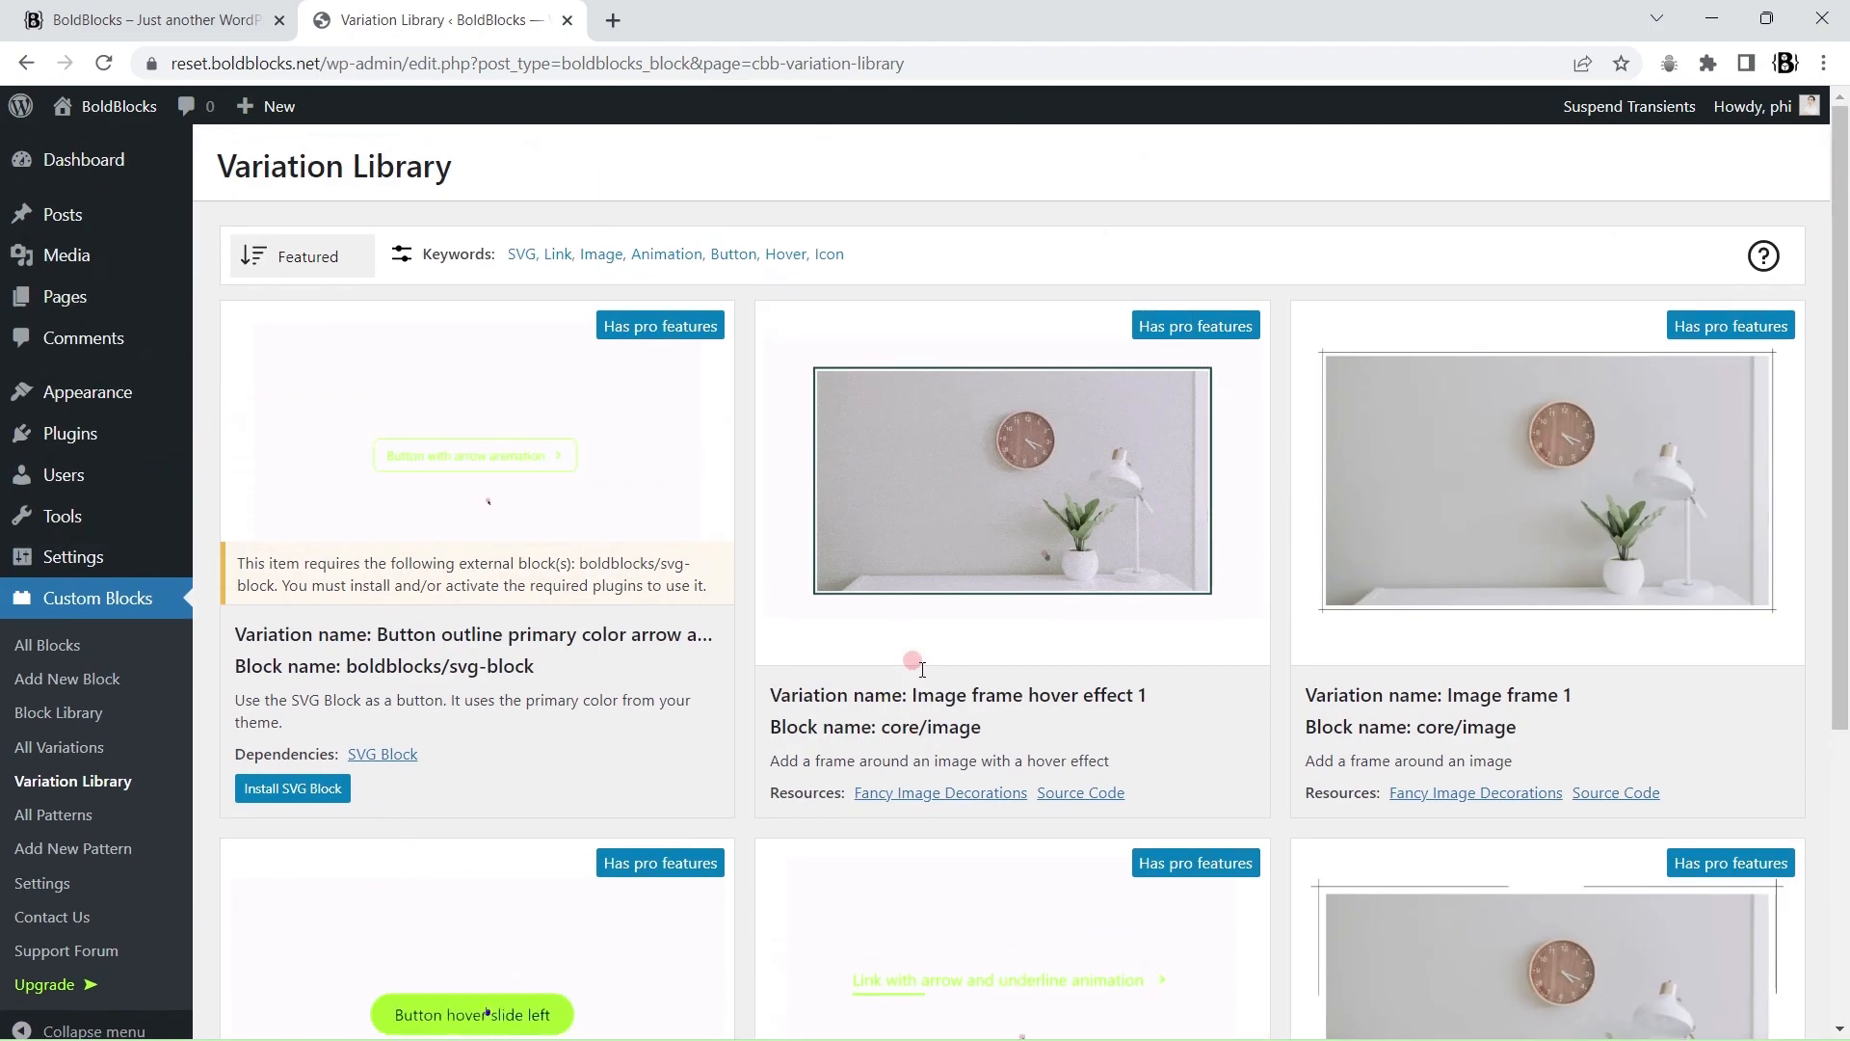
Step: Filter the Variation Library by the Image keyword and look through the matching variations
left_click(600, 253)
scroll(719, 405, "down", 3)
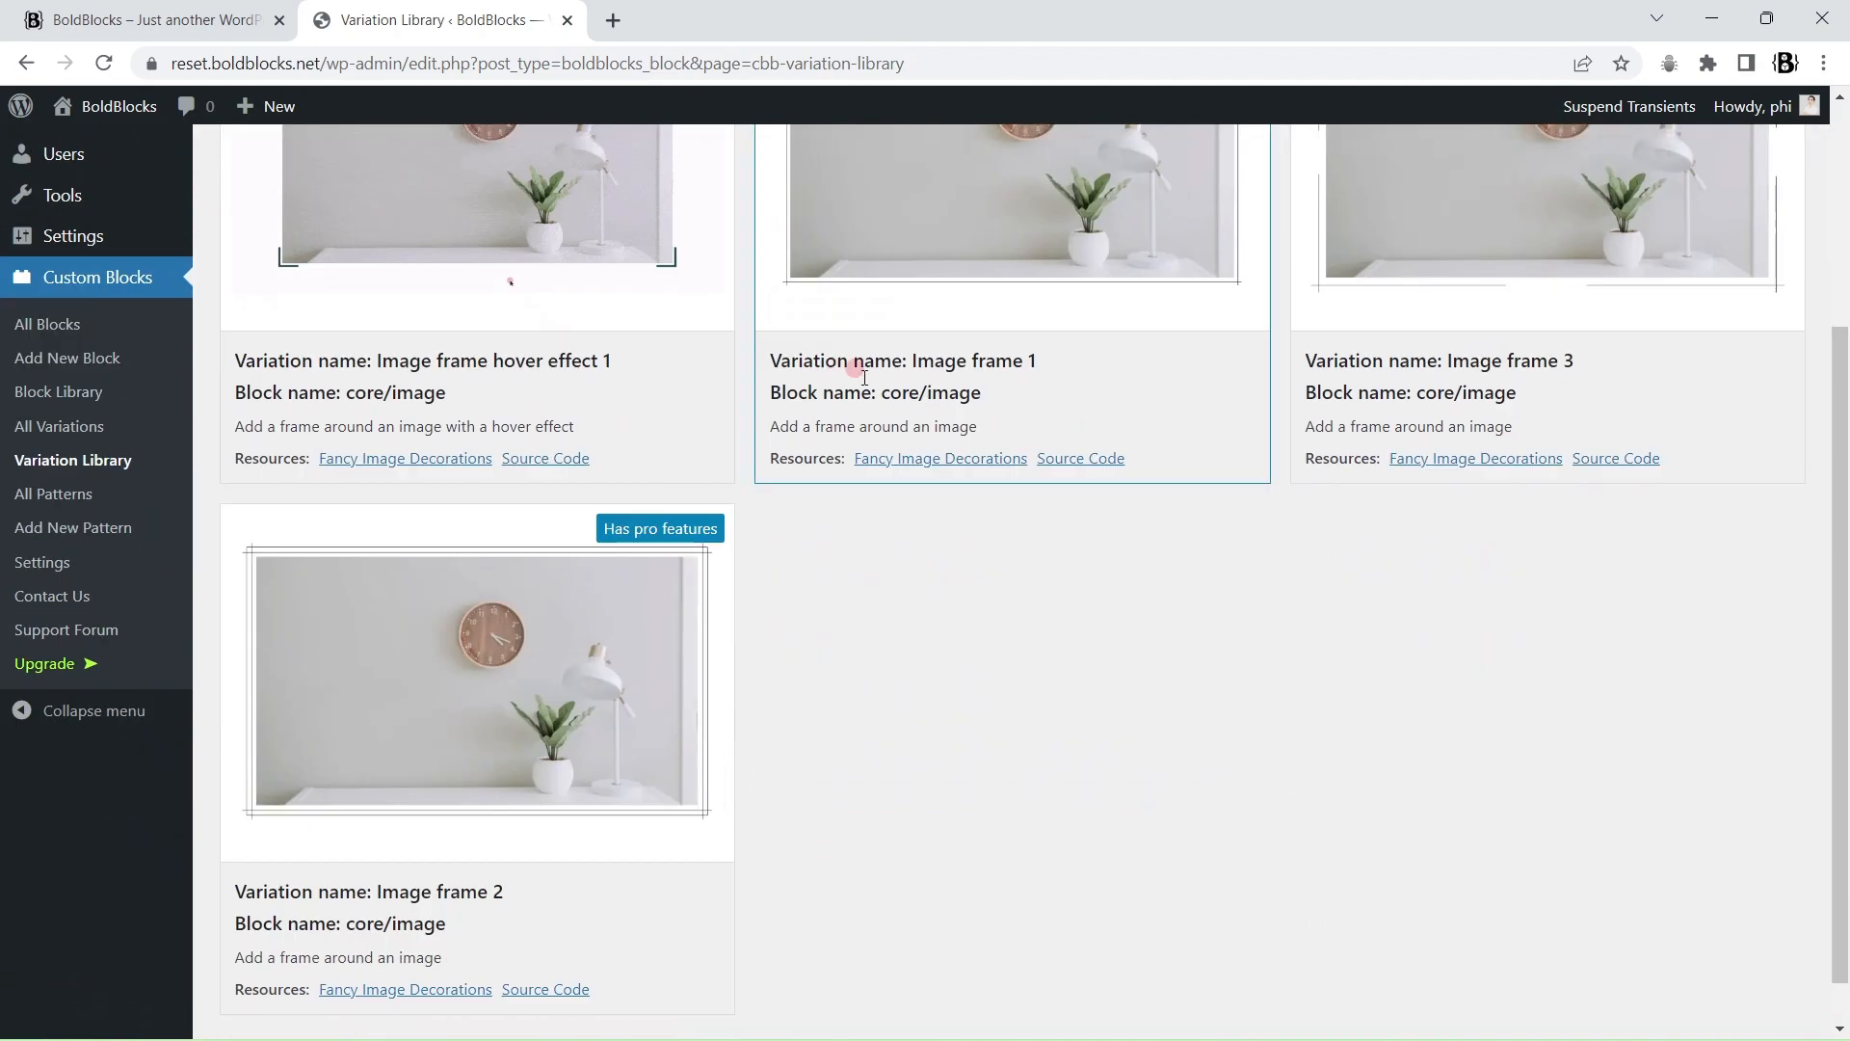
scroll(865, 378, "up", 5)
Step: Read the library's help notes, close them, and import the "Image frame 1" variation
left_click(1762, 258)
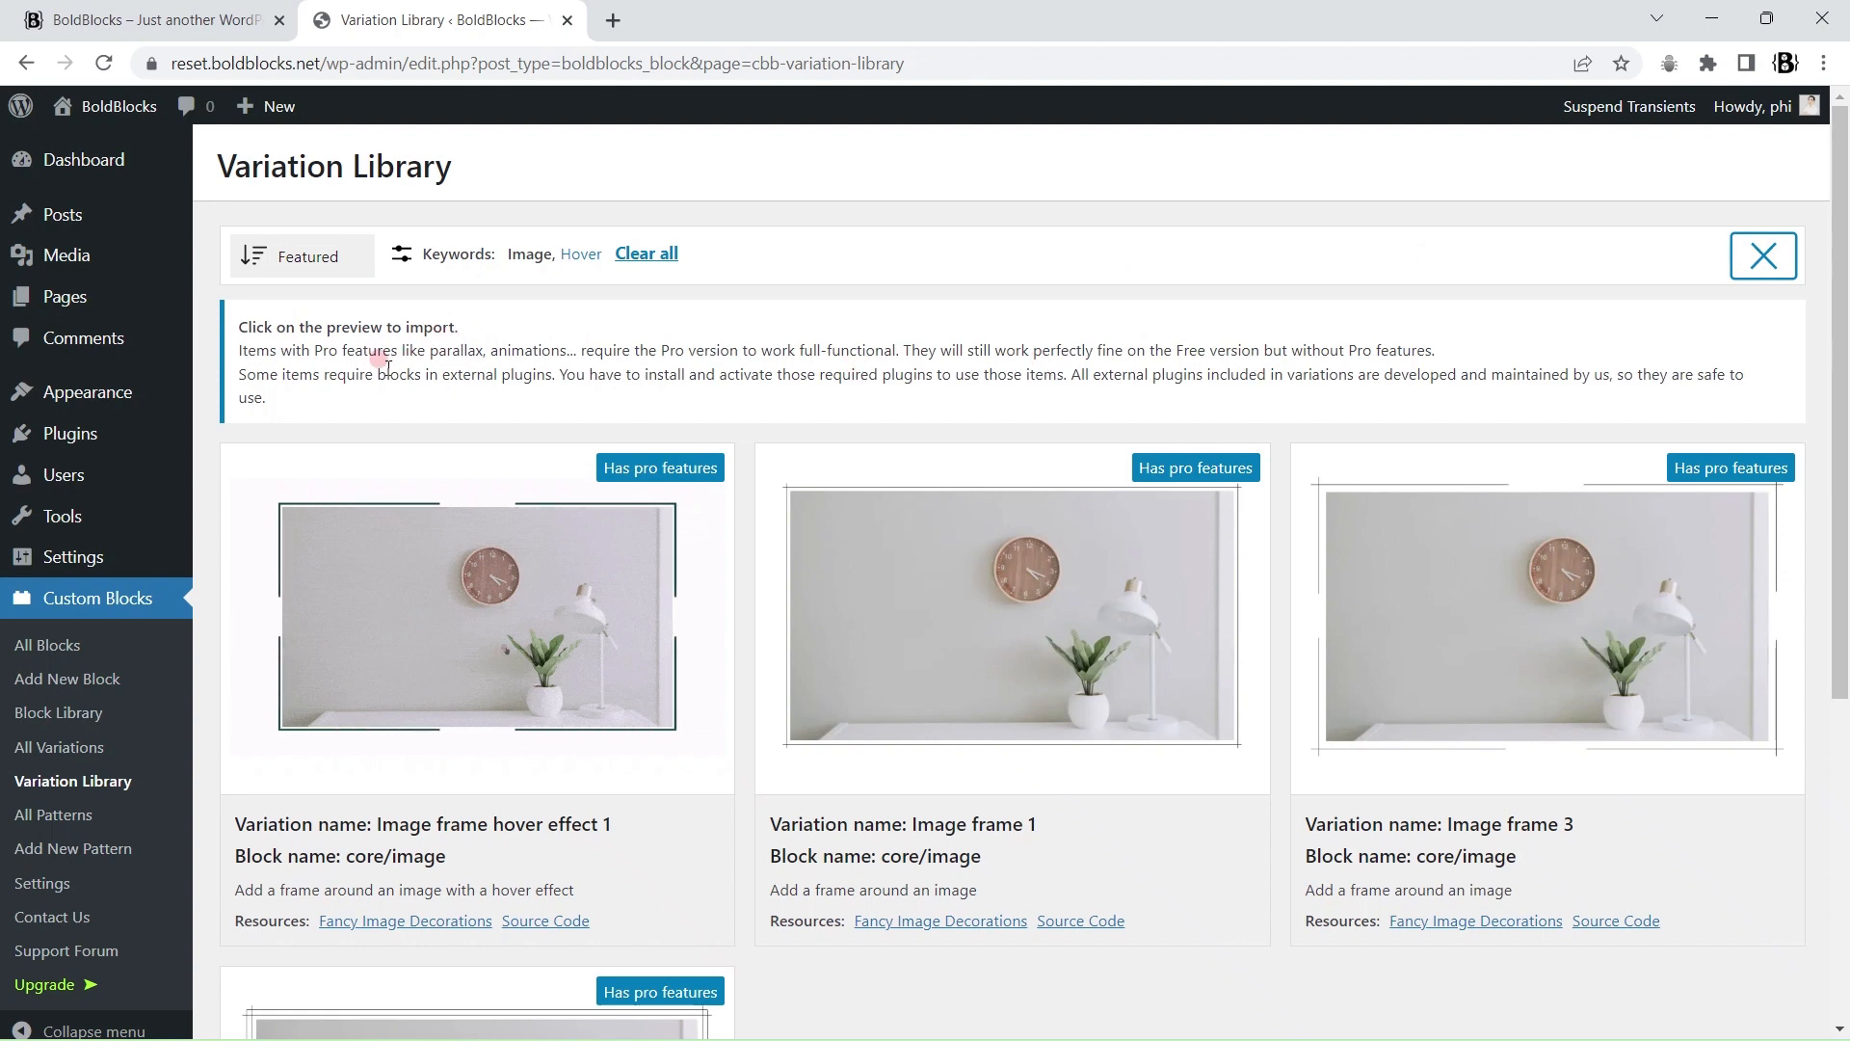
left_click(1763, 254)
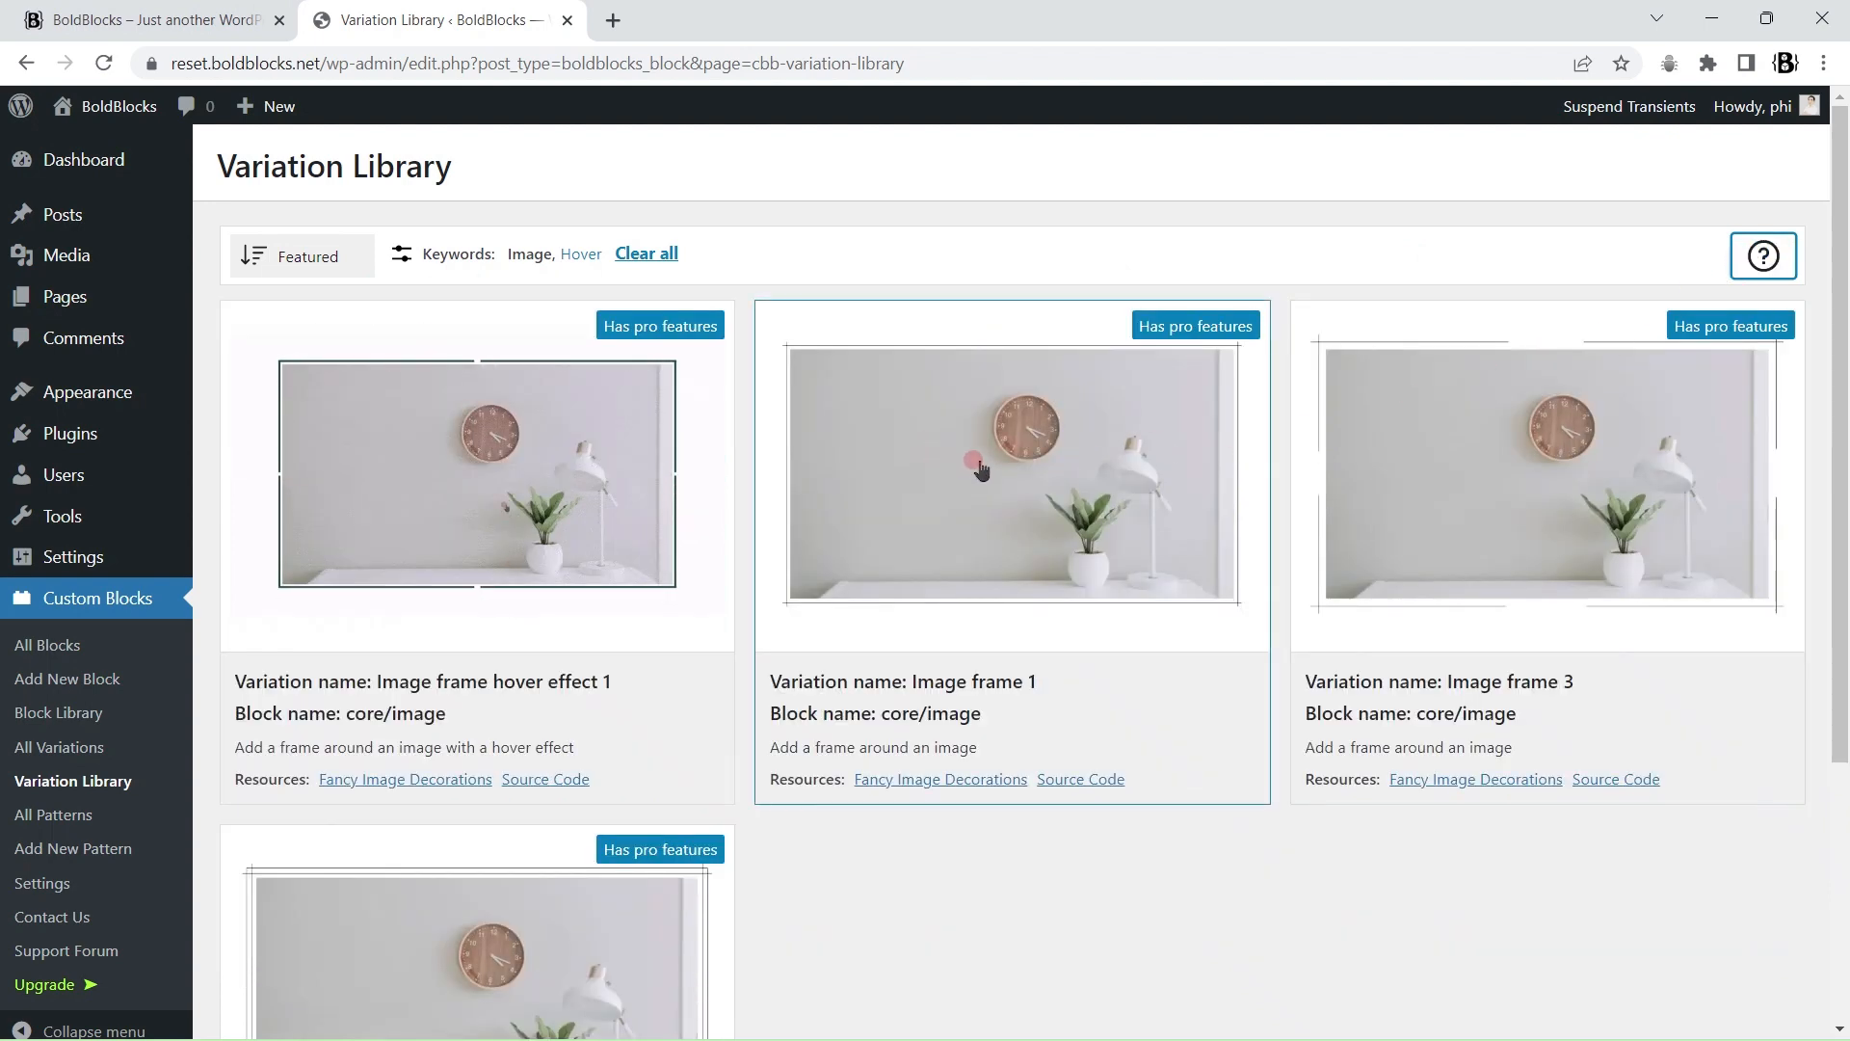
left_click(978, 460)
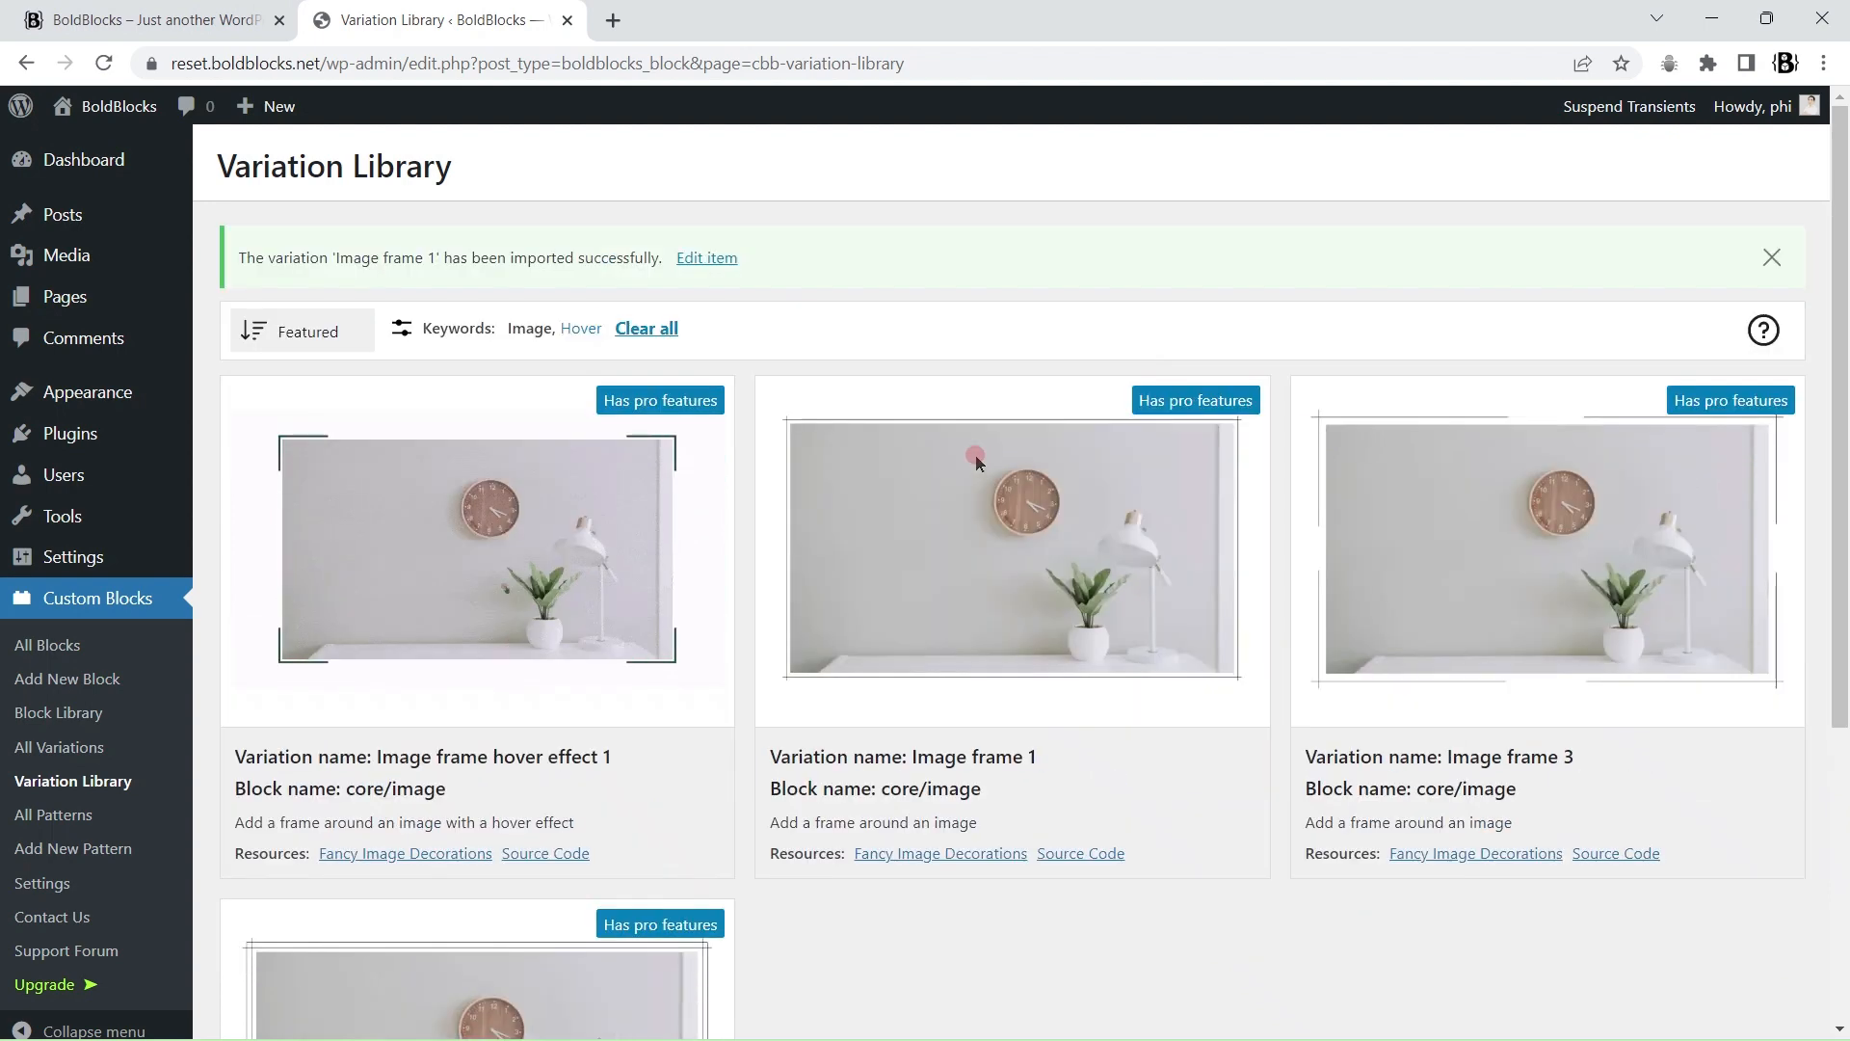
Step: Open the newly imported Image frame 1 variation for editing in a new browser tab
right_click(718, 256)
left_click(809, 276)
left_click(758, 35)
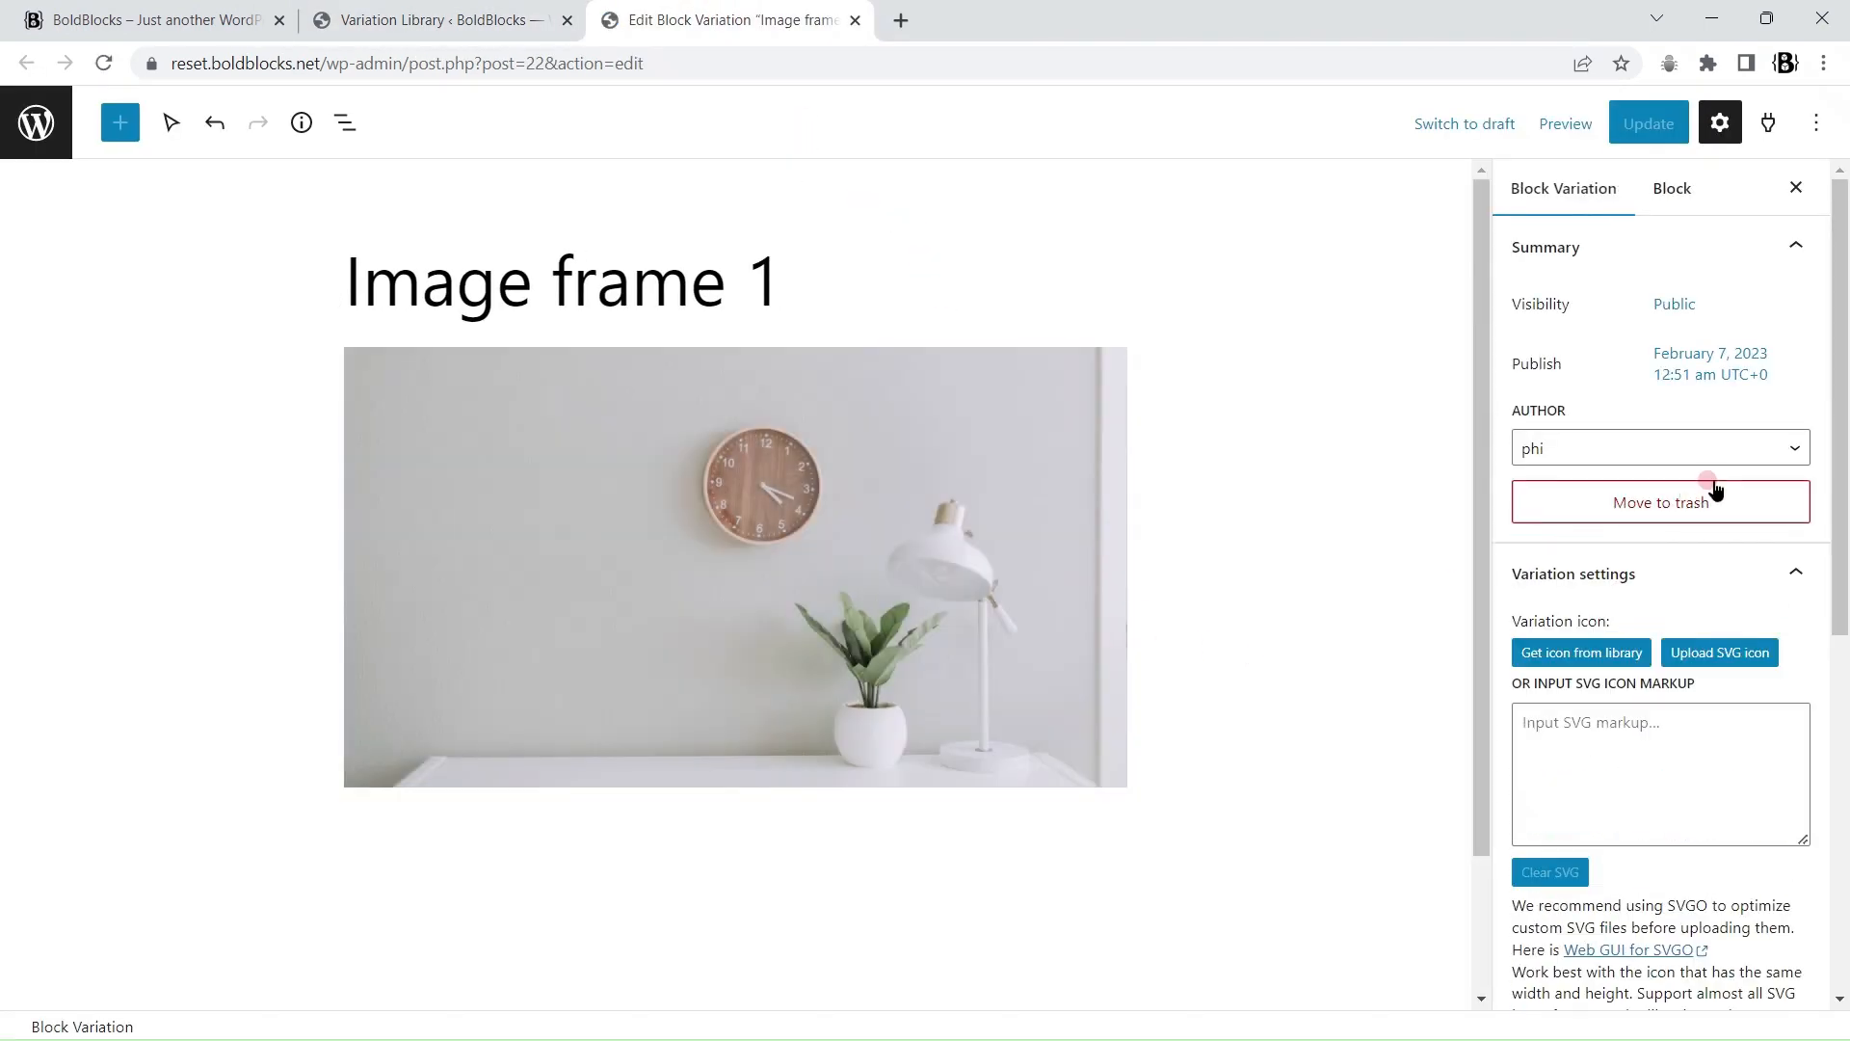
Step: Examine the variation's icon, description and block style settings, and read the note under Manage custom style
left_click_drag(1842, 436, 1841, 605)
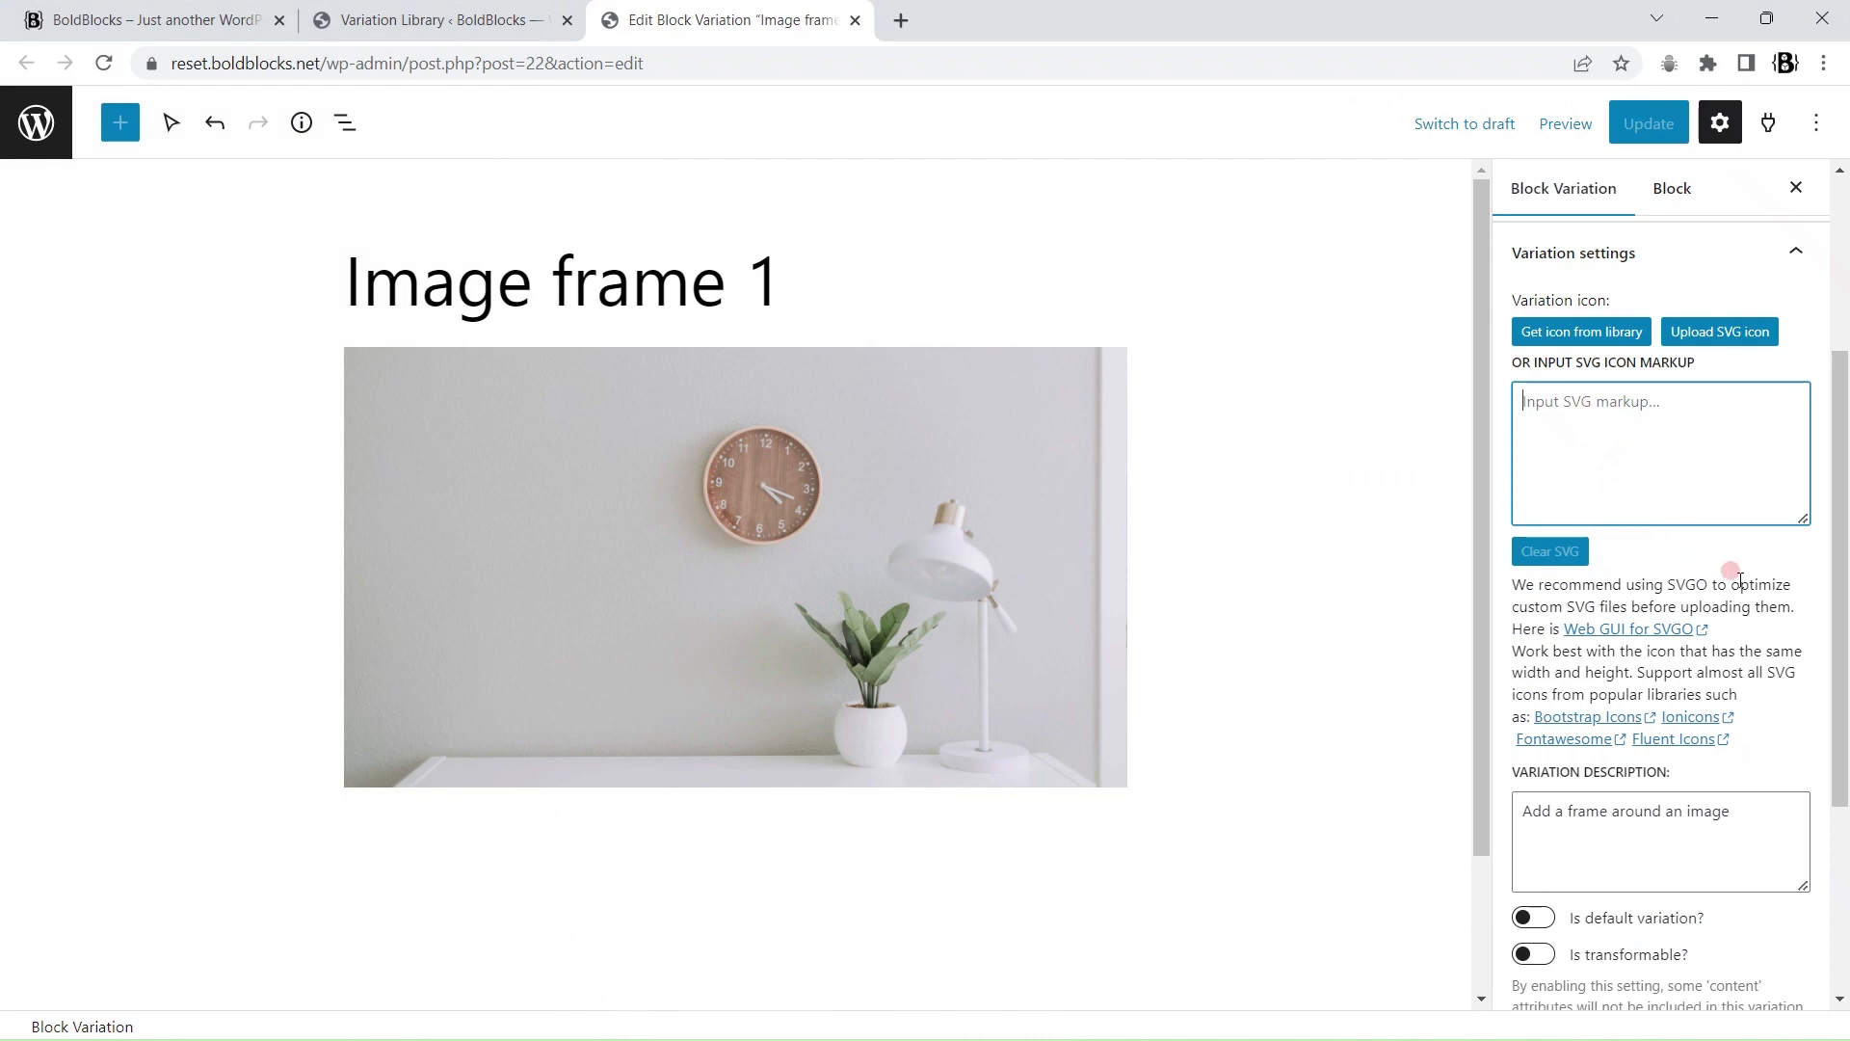
scroll(1741, 581, "down", 3)
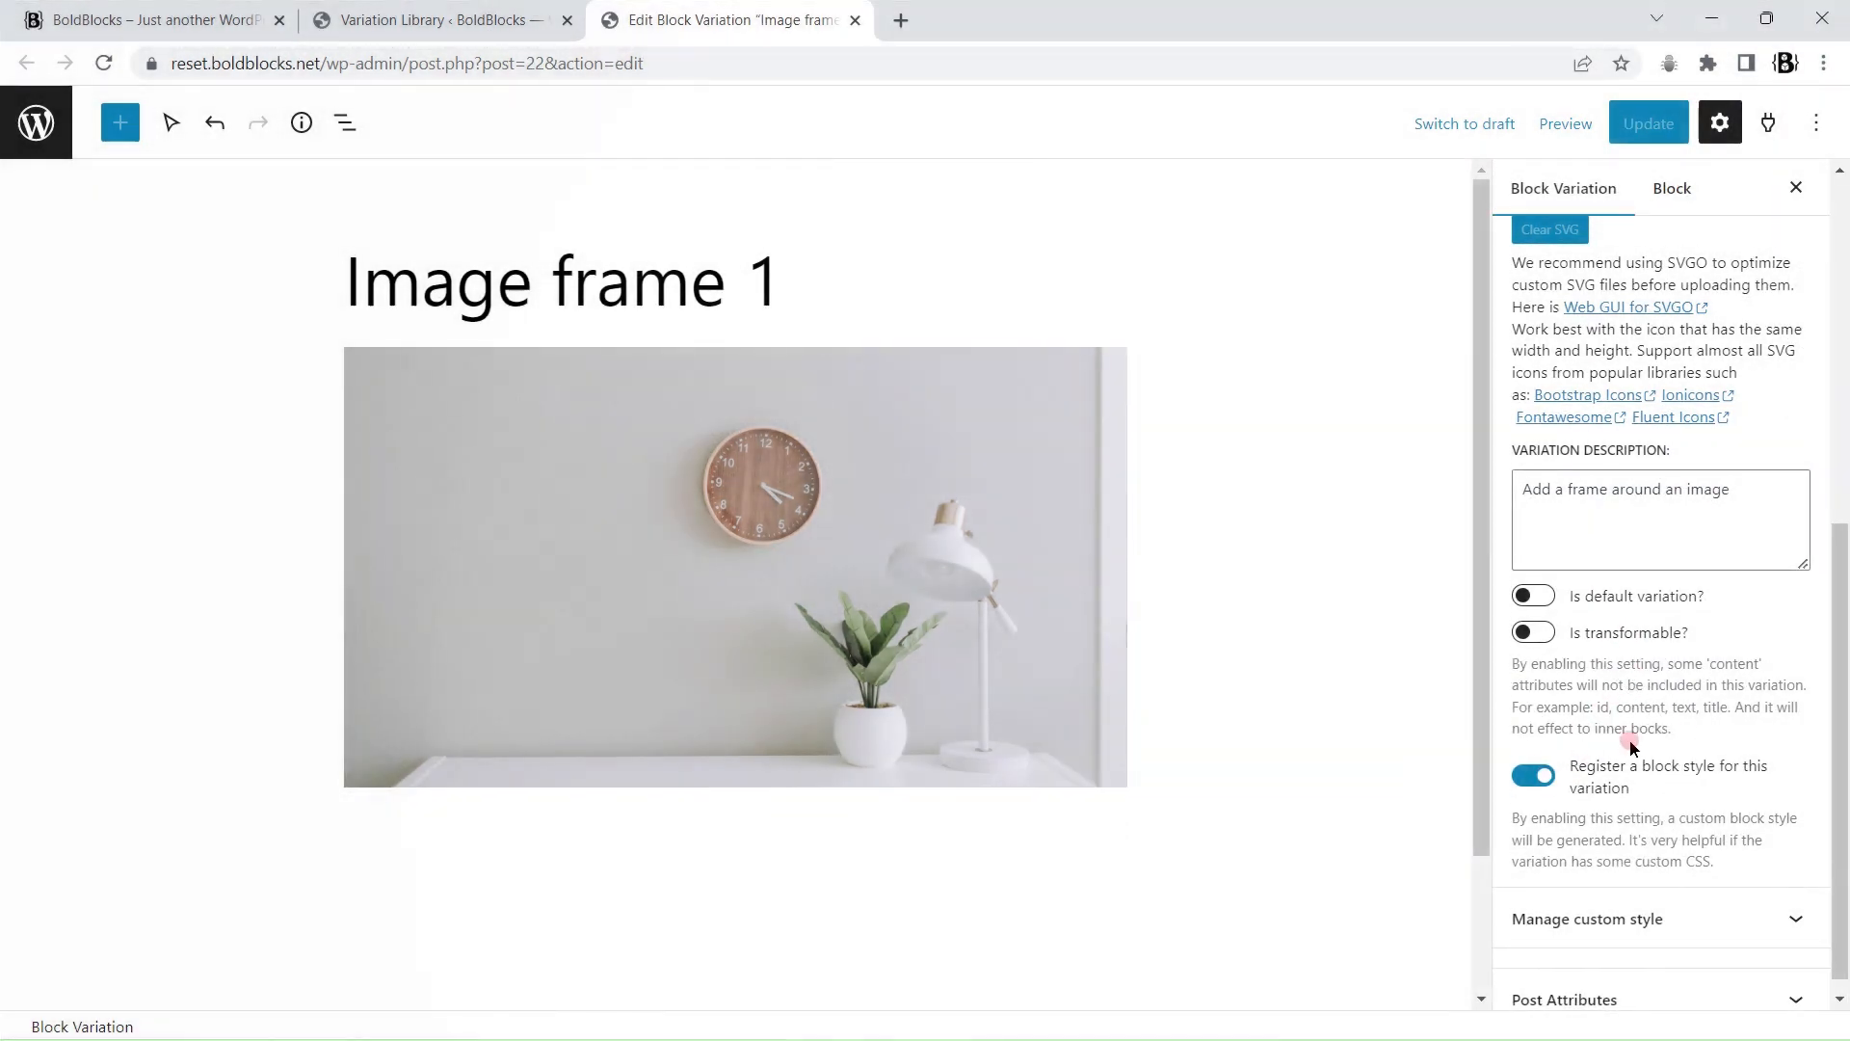
scroll(1676, 728, "down", 1)
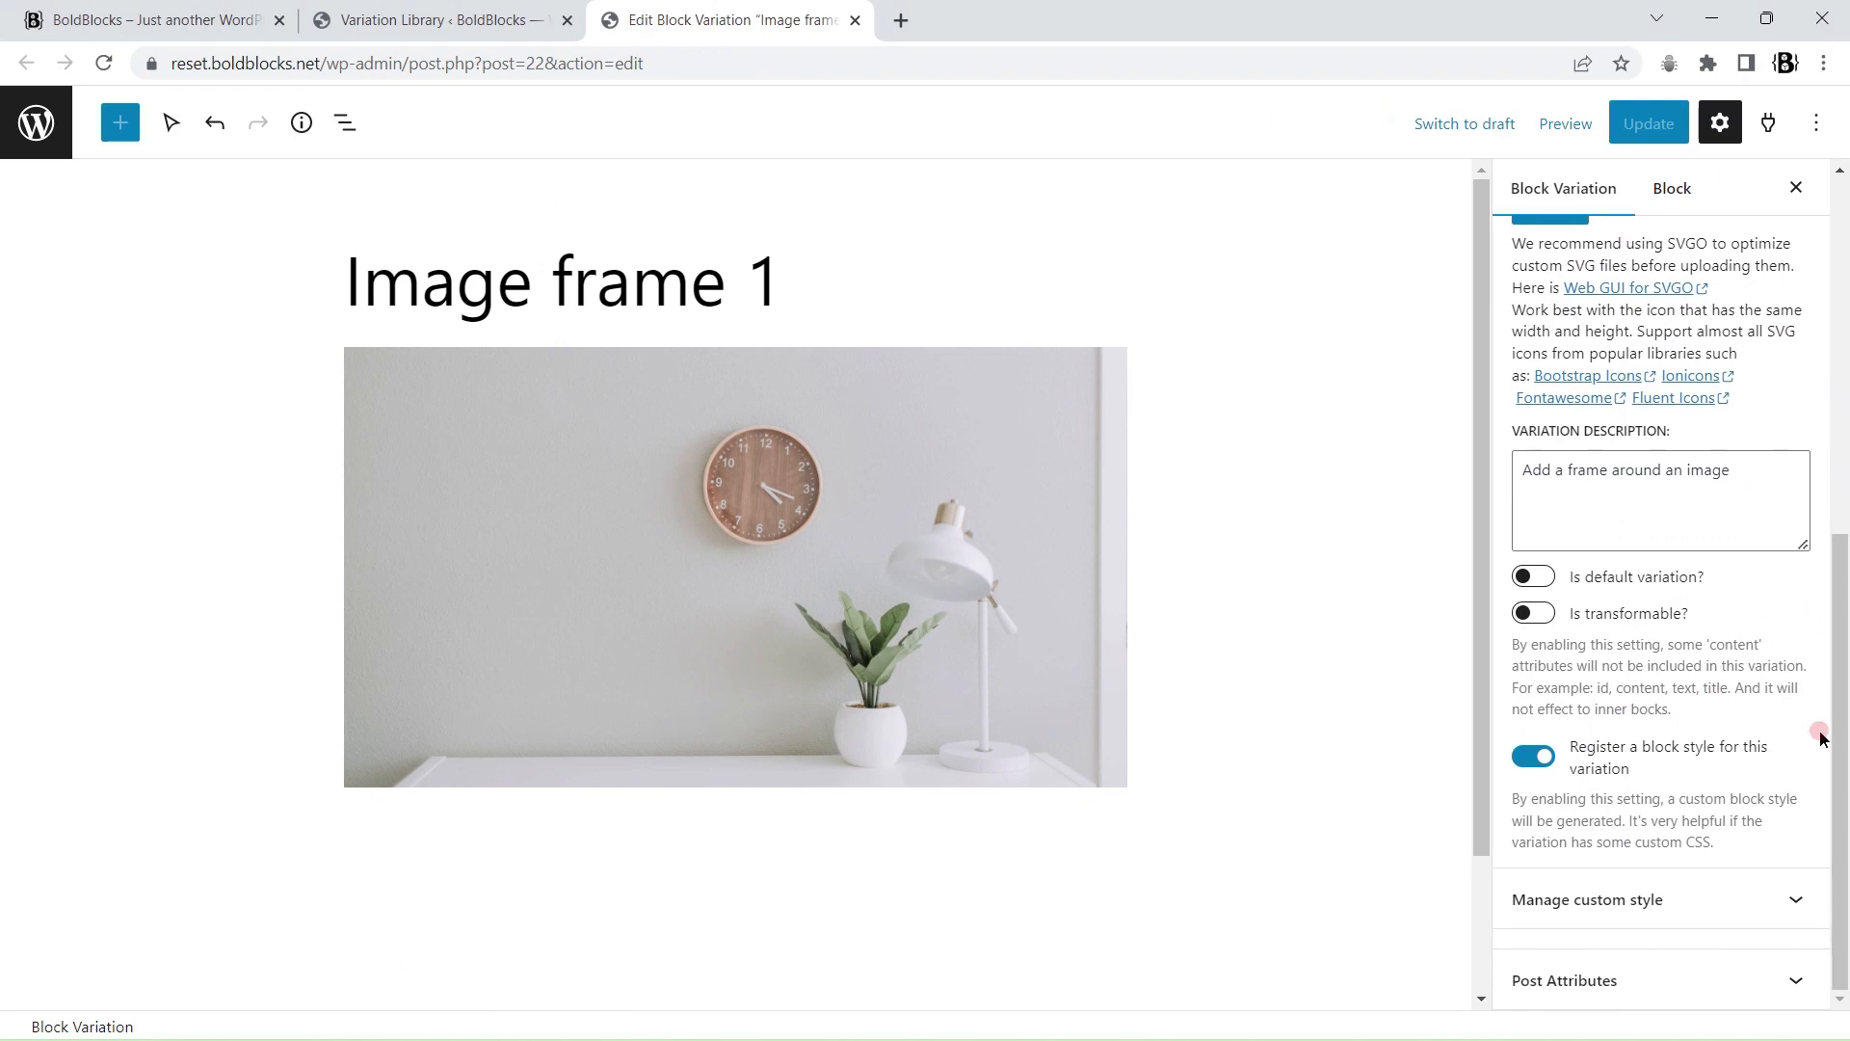
left_click(1790, 899)
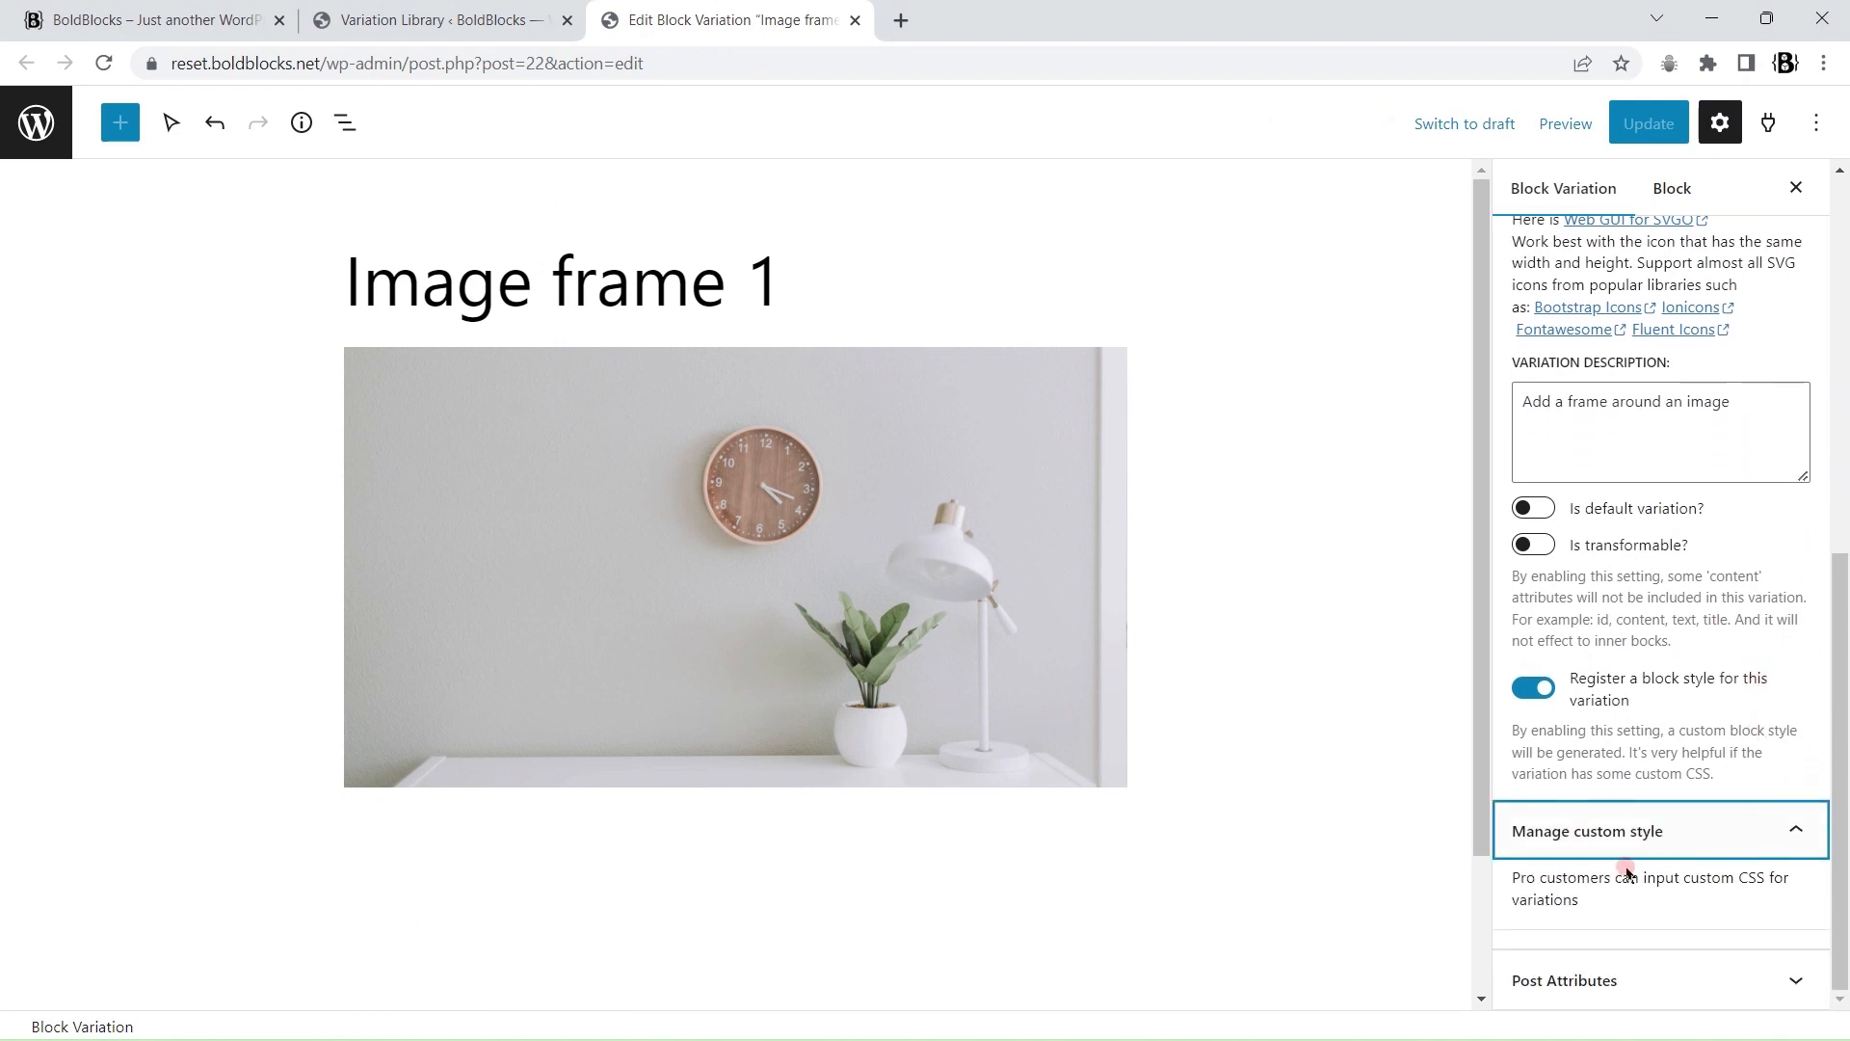
left_click(1626, 917)
left_click_drag(1526, 894, 1509, 890)
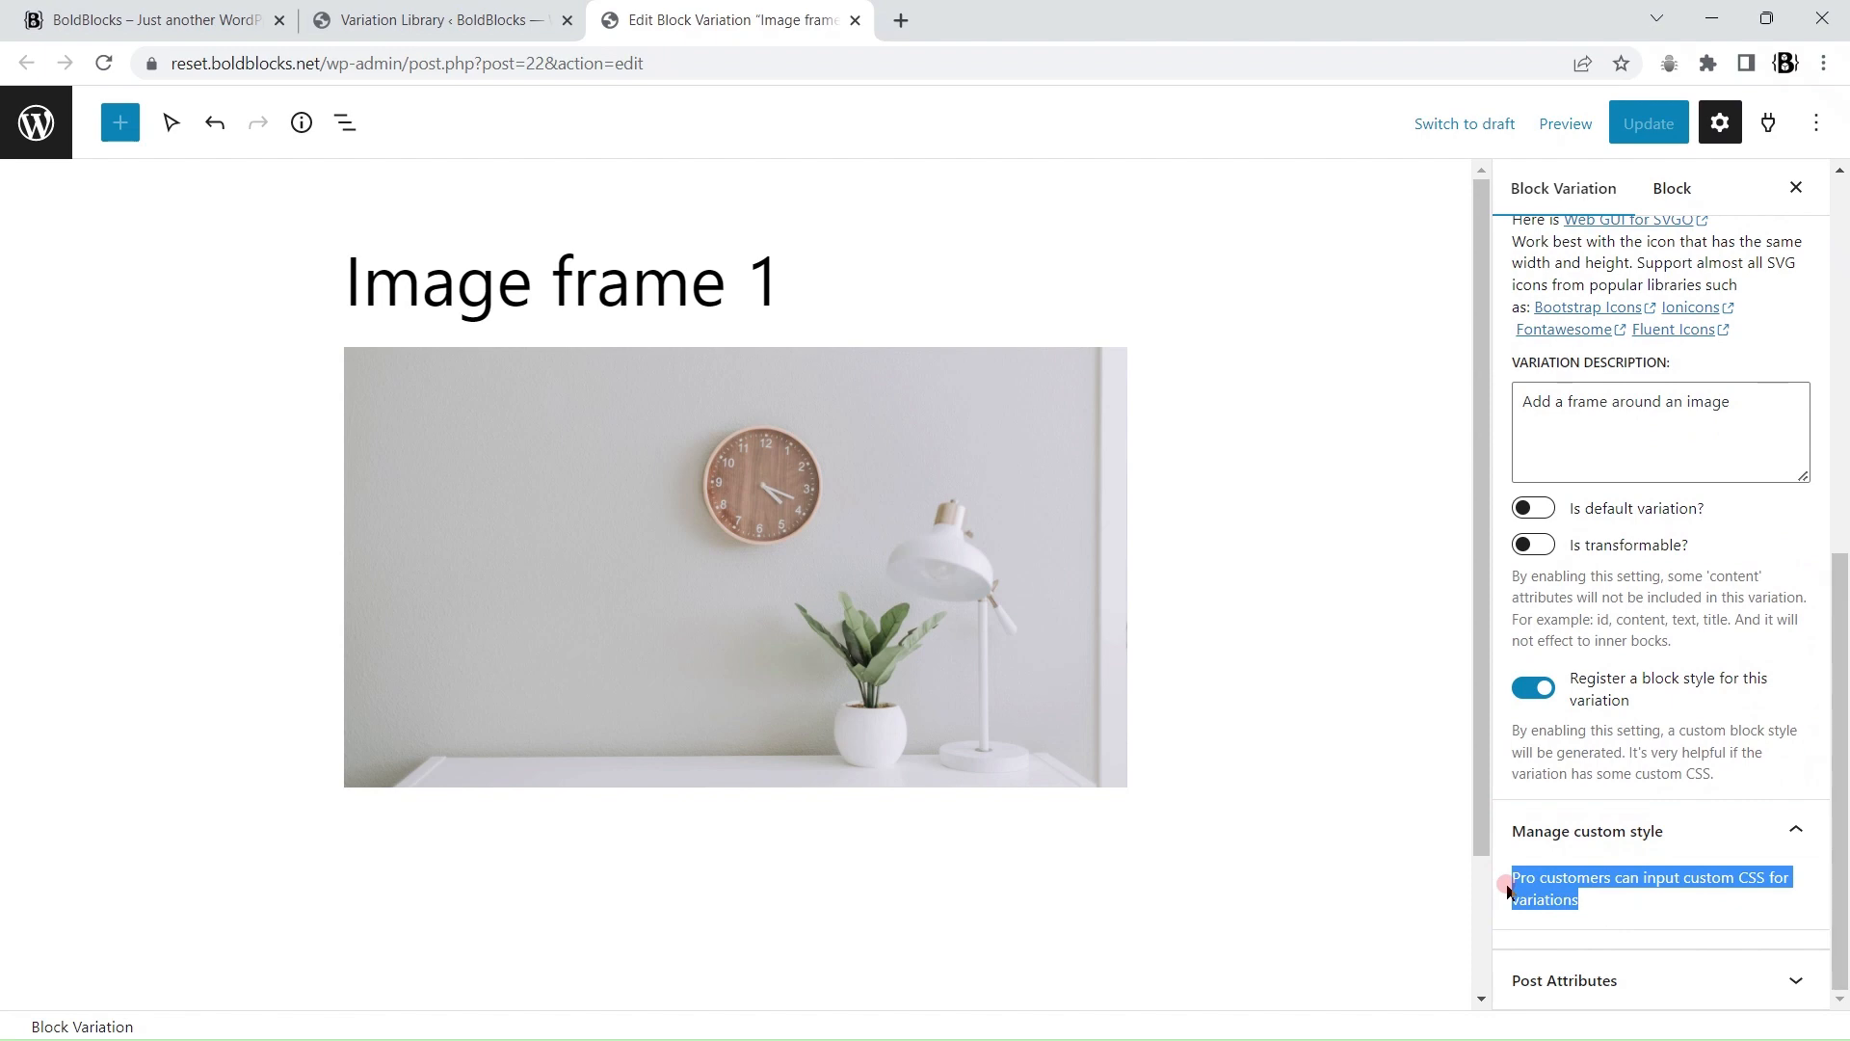
left_click(1639, 892)
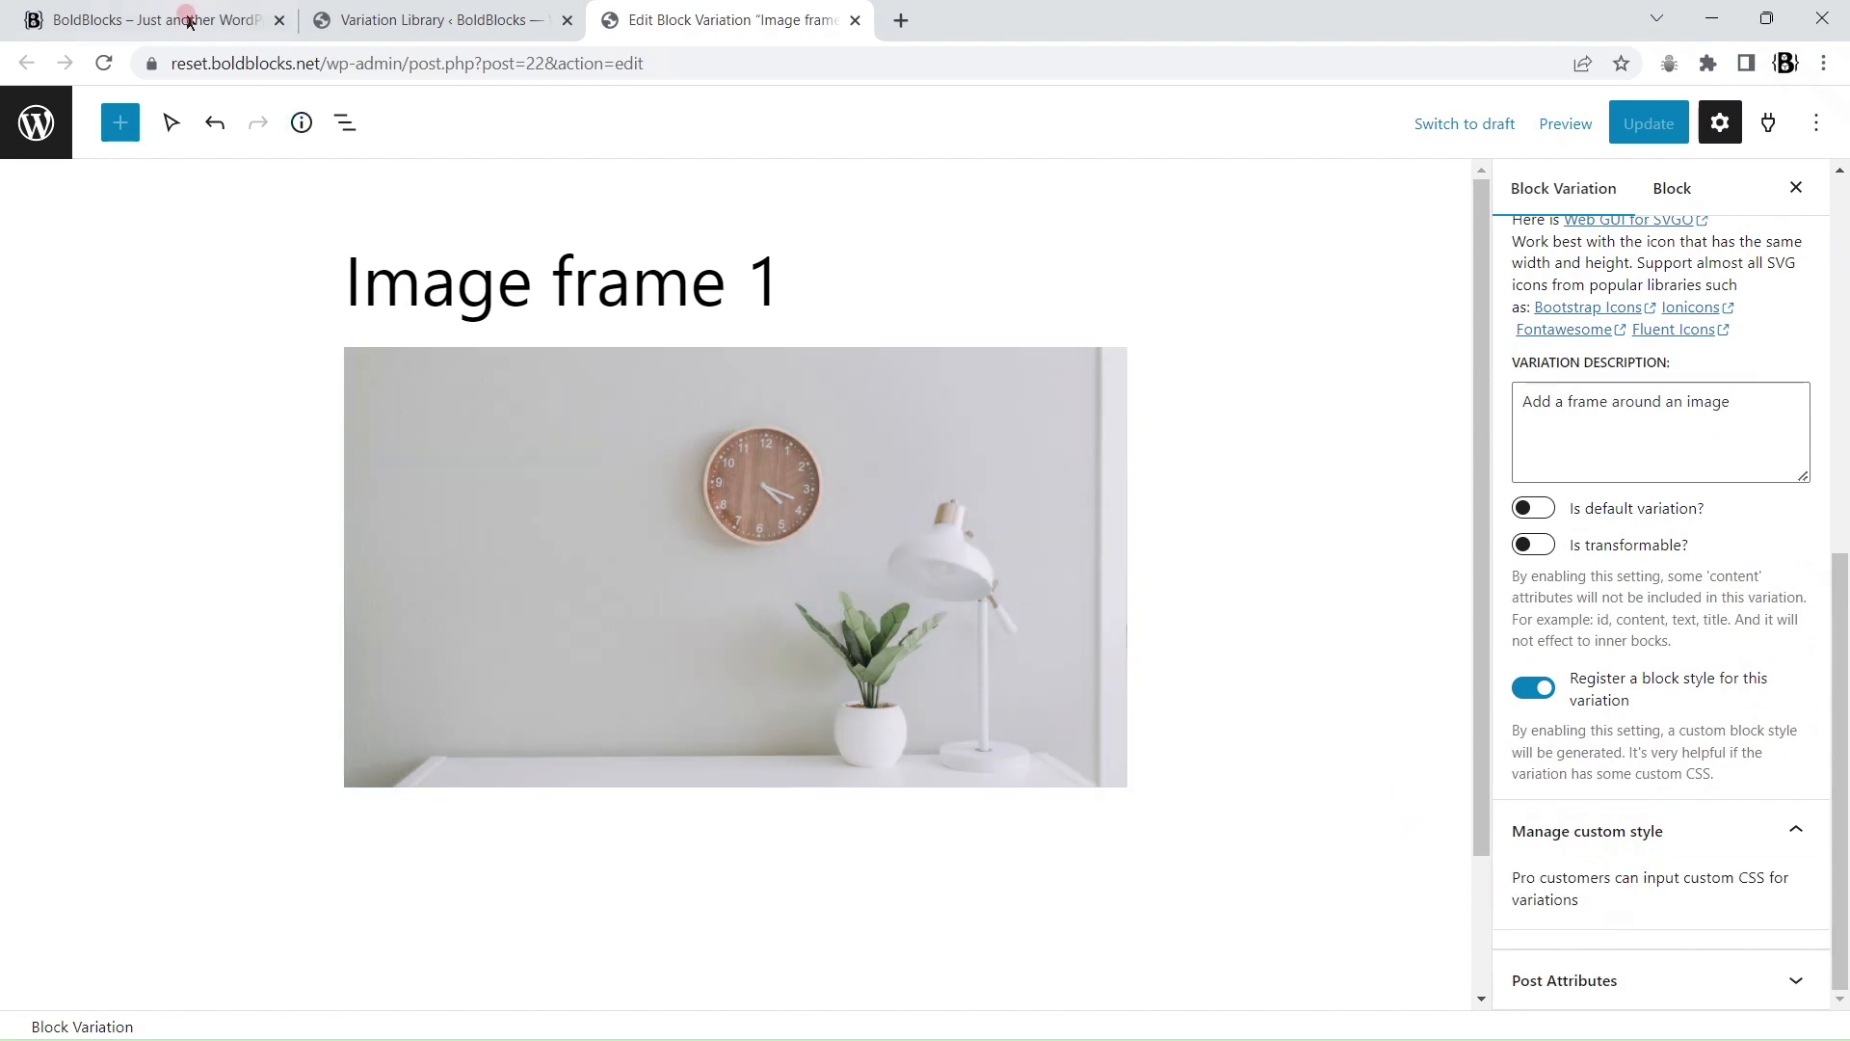
Step: Switch to the pro.boldblocks.net site and open its Variation Library from the dashboard
left_click(150, 19)
left_click(90, 113)
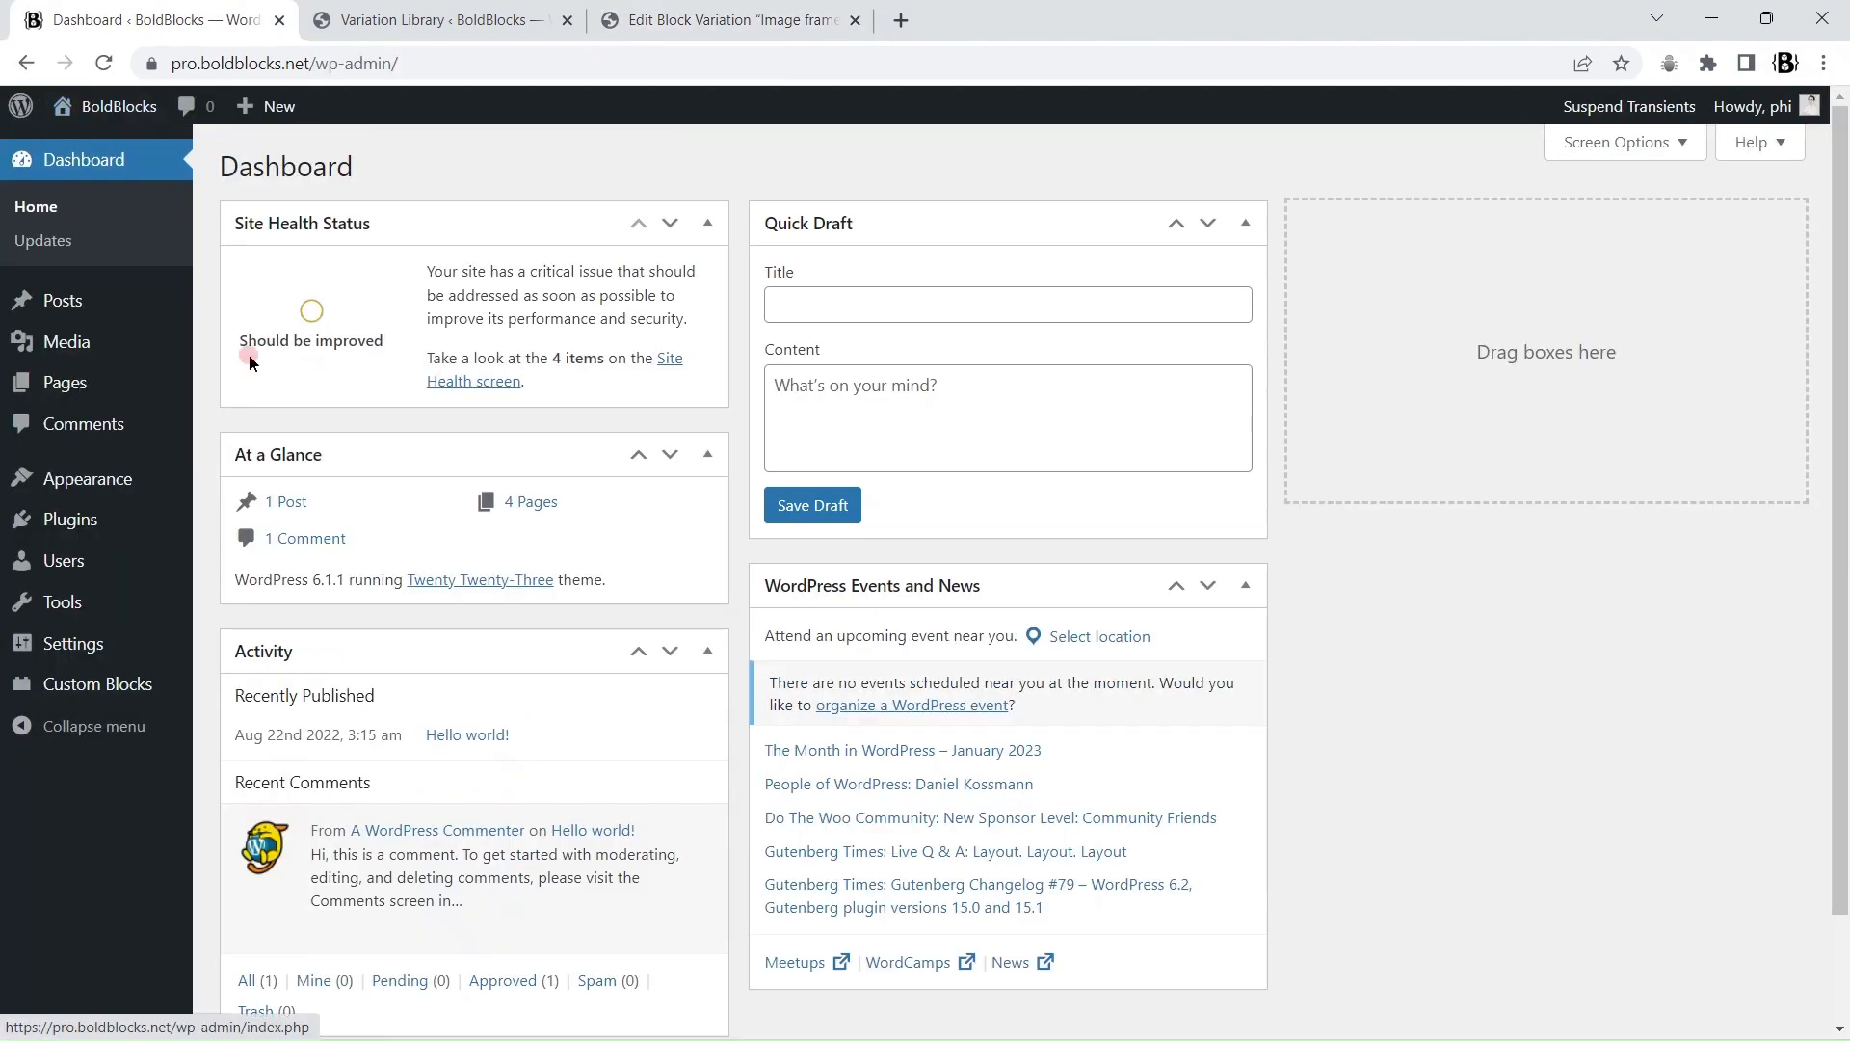
mouse_move(116, 683)
left_click(274, 765)
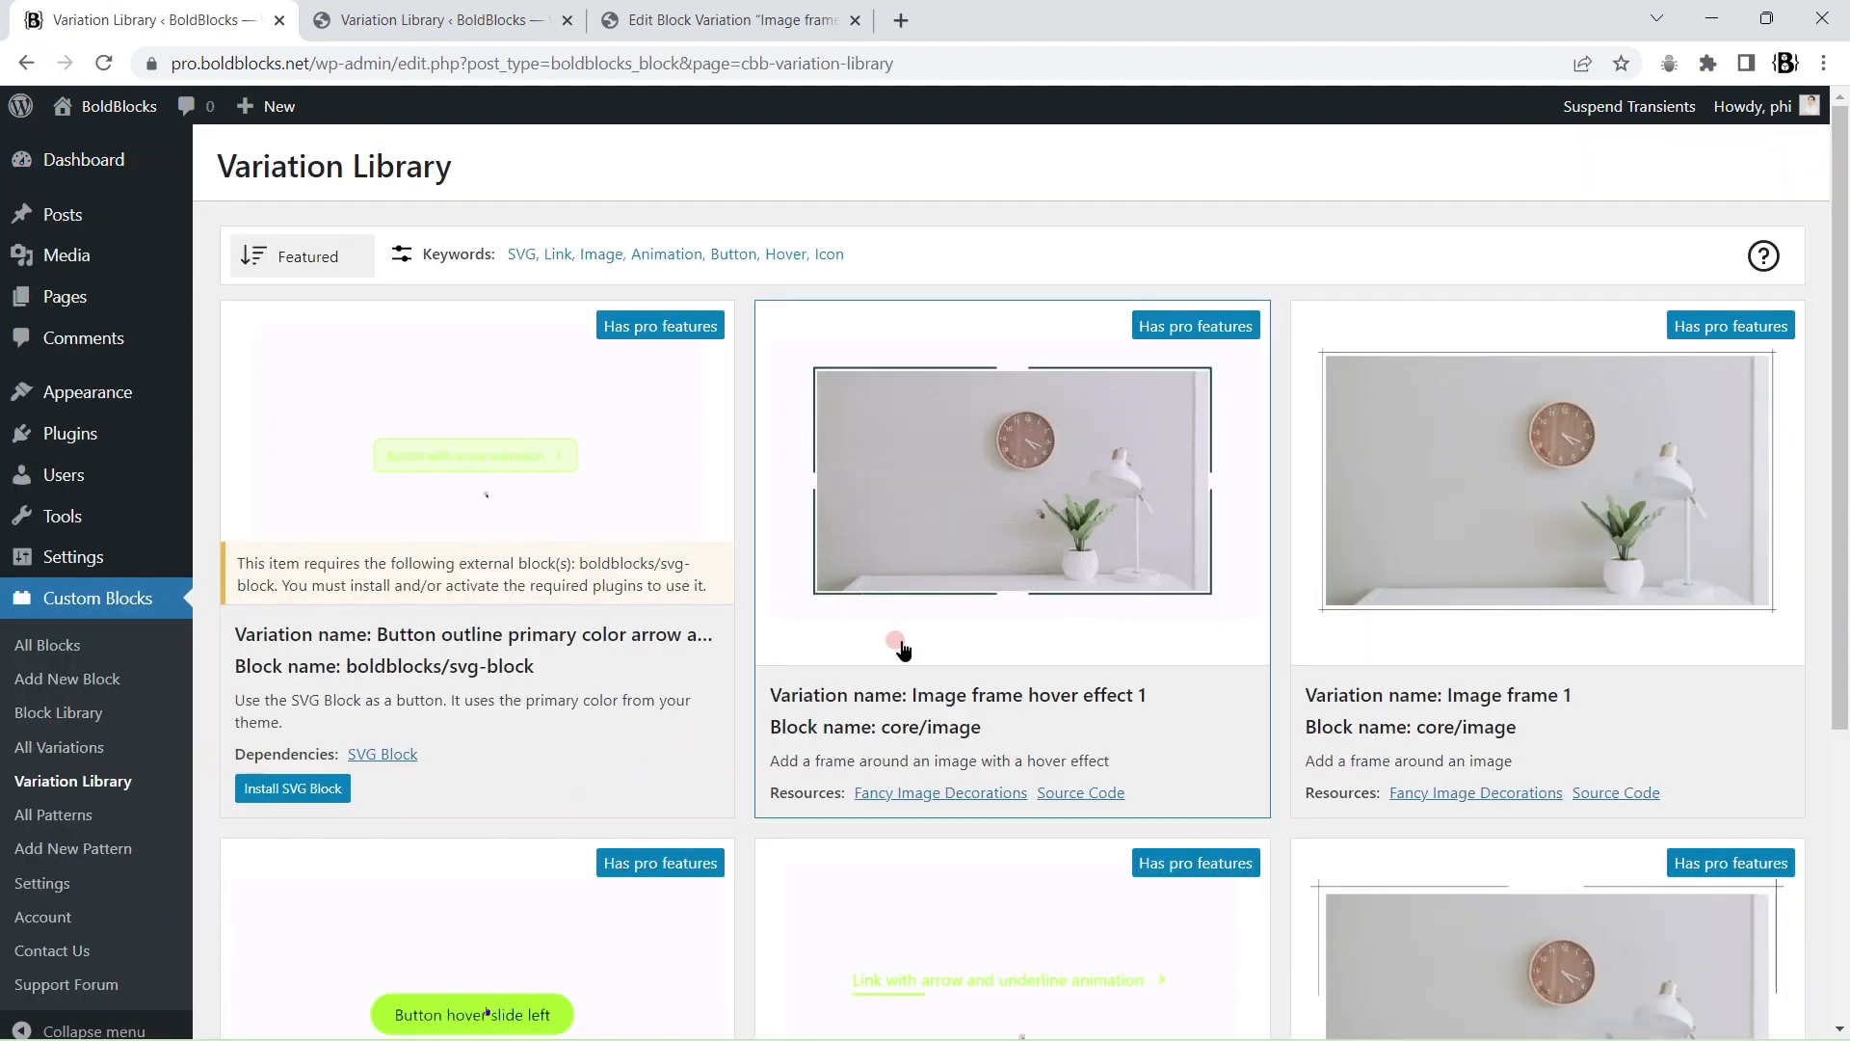
Step: Import the "Image frame 1" variation on the pro site and open it for editing in a new tab
left_click(1581, 576)
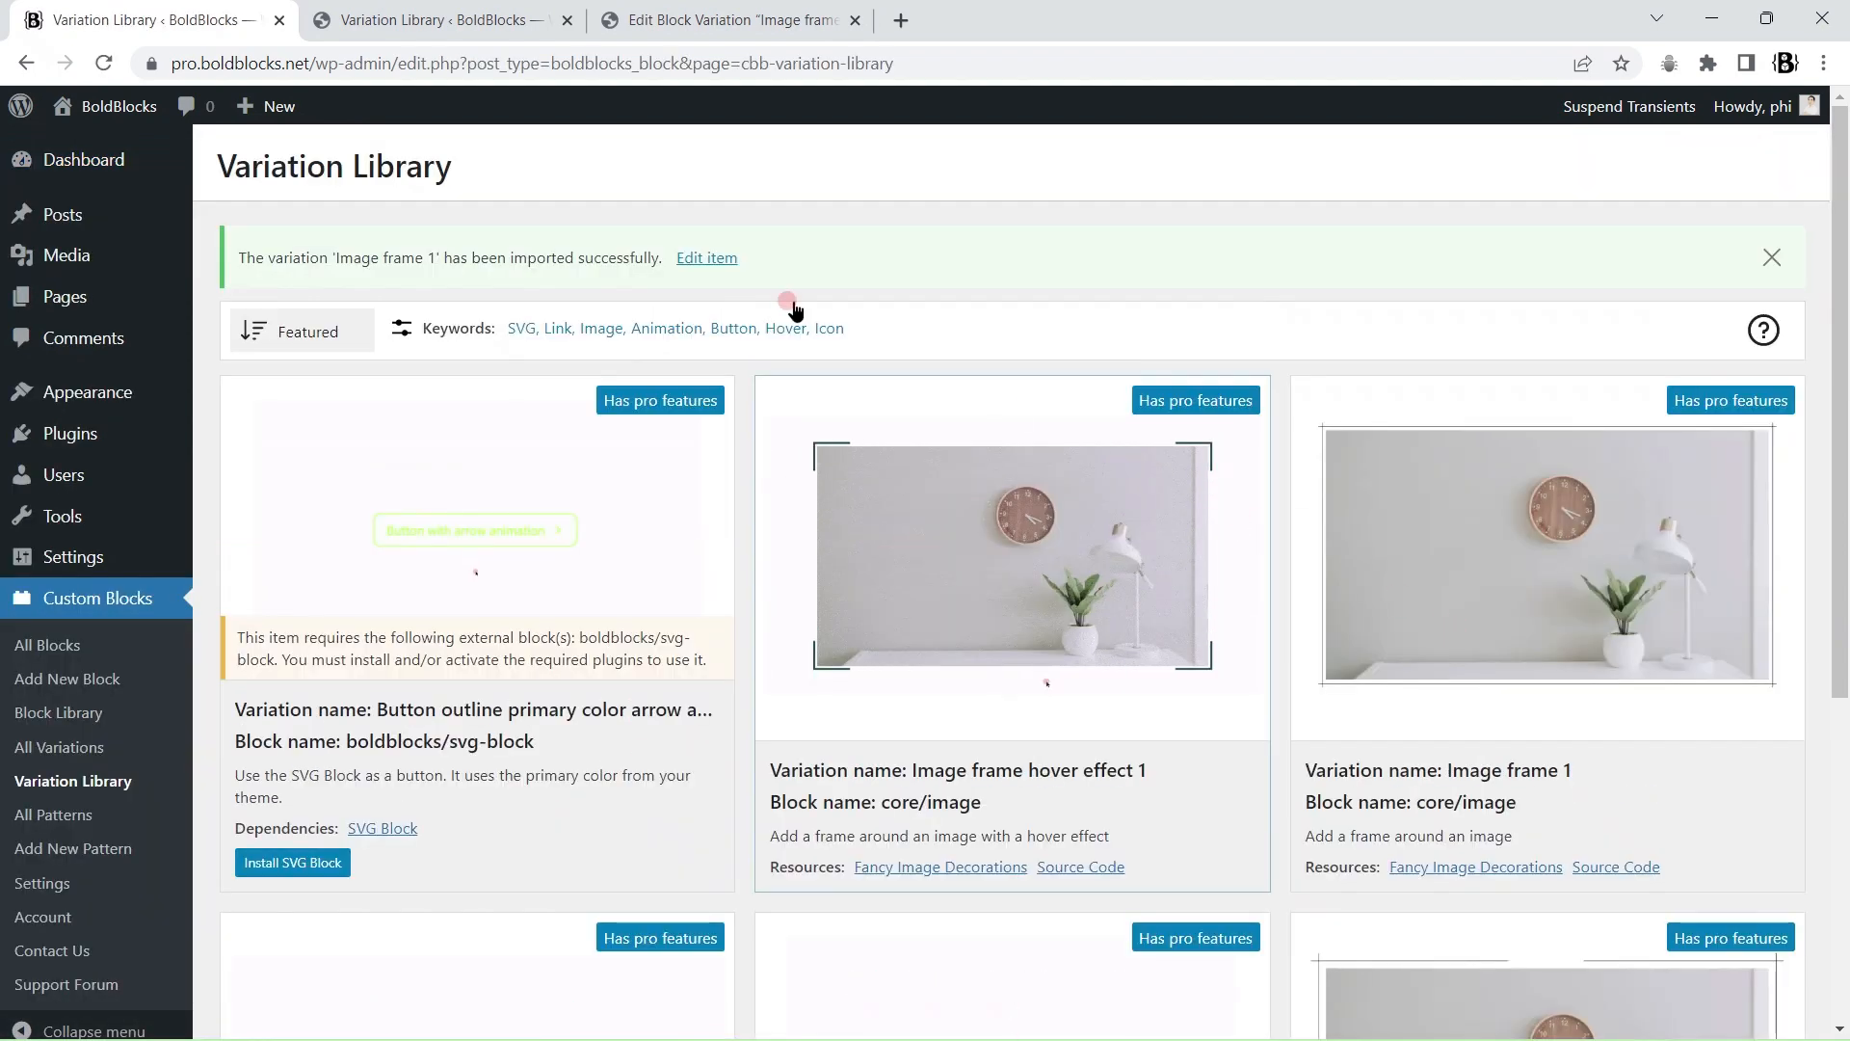
right_click(708, 259)
left_click(780, 281)
left_click(456, 11)
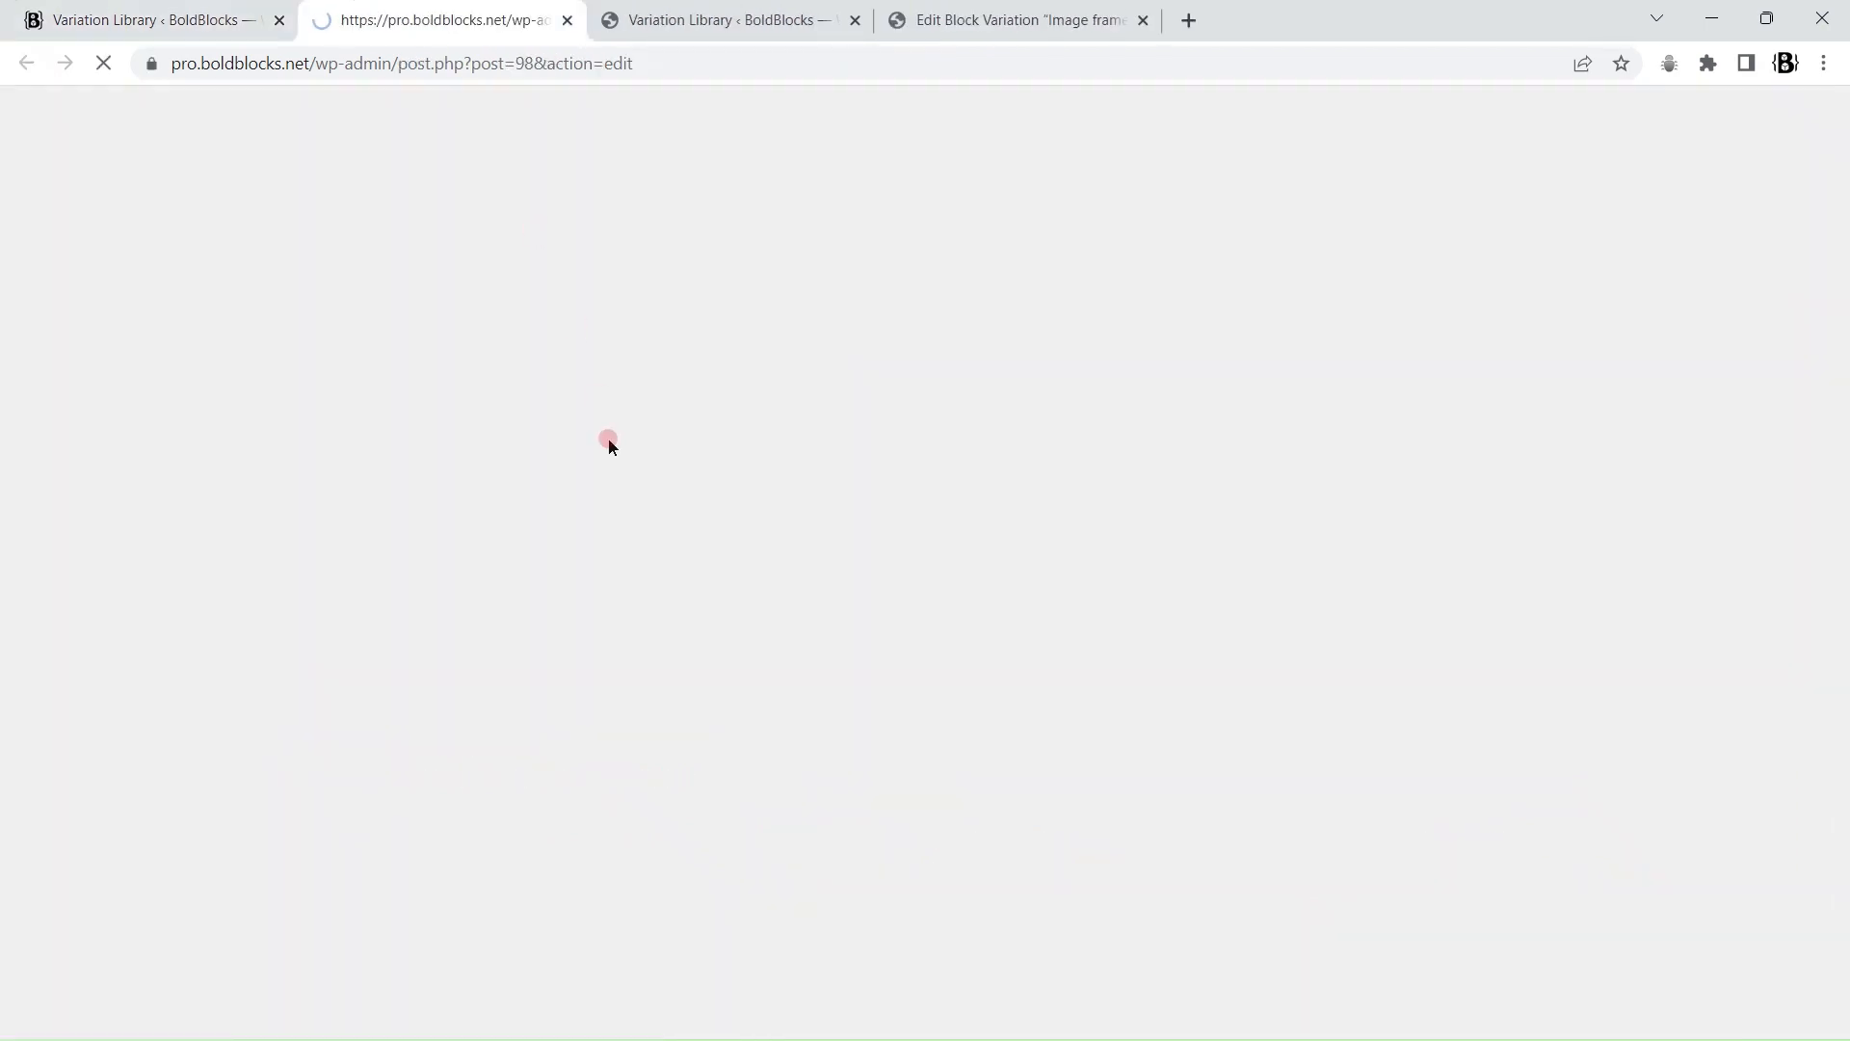
Step: Examine the pro variation's custom CSS under Manage custom style in full screen, and close that variation's tab
scroll(1803, 454, "down", 5)
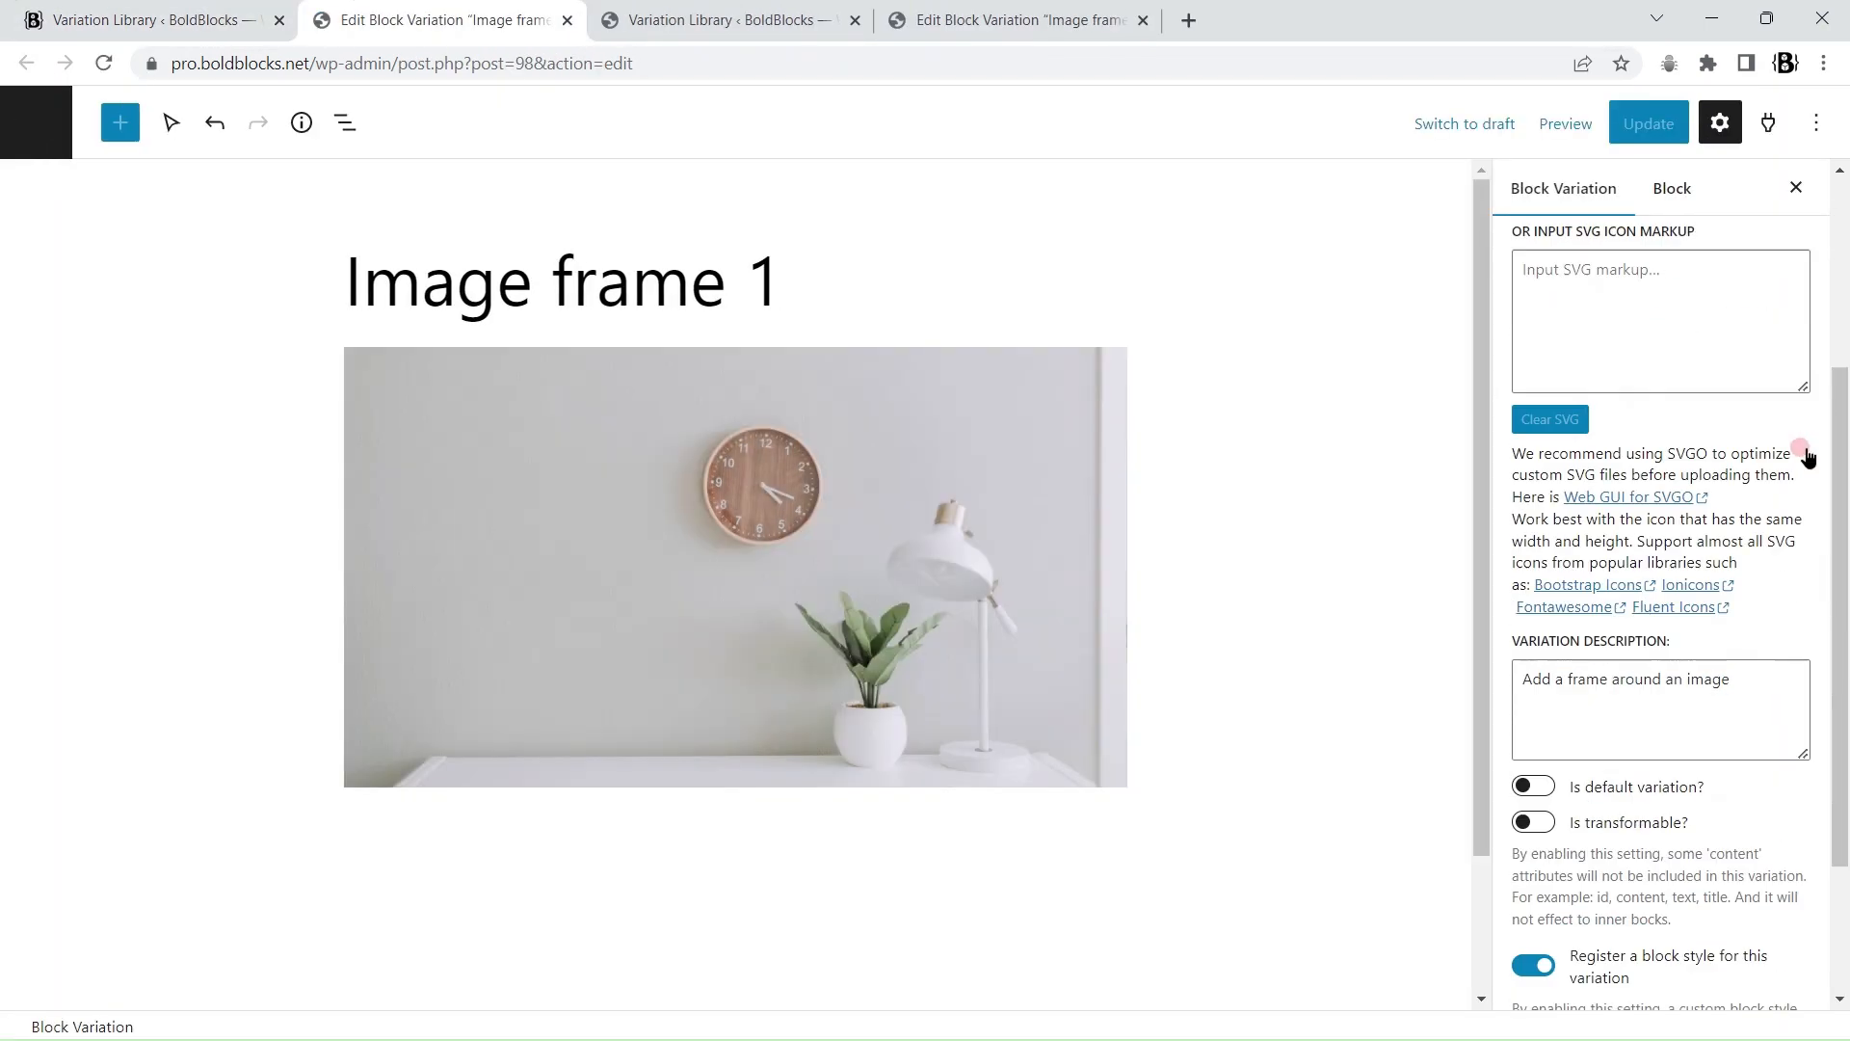
left_click(1798, 902)
scroll(1802, 656, "down", 8)
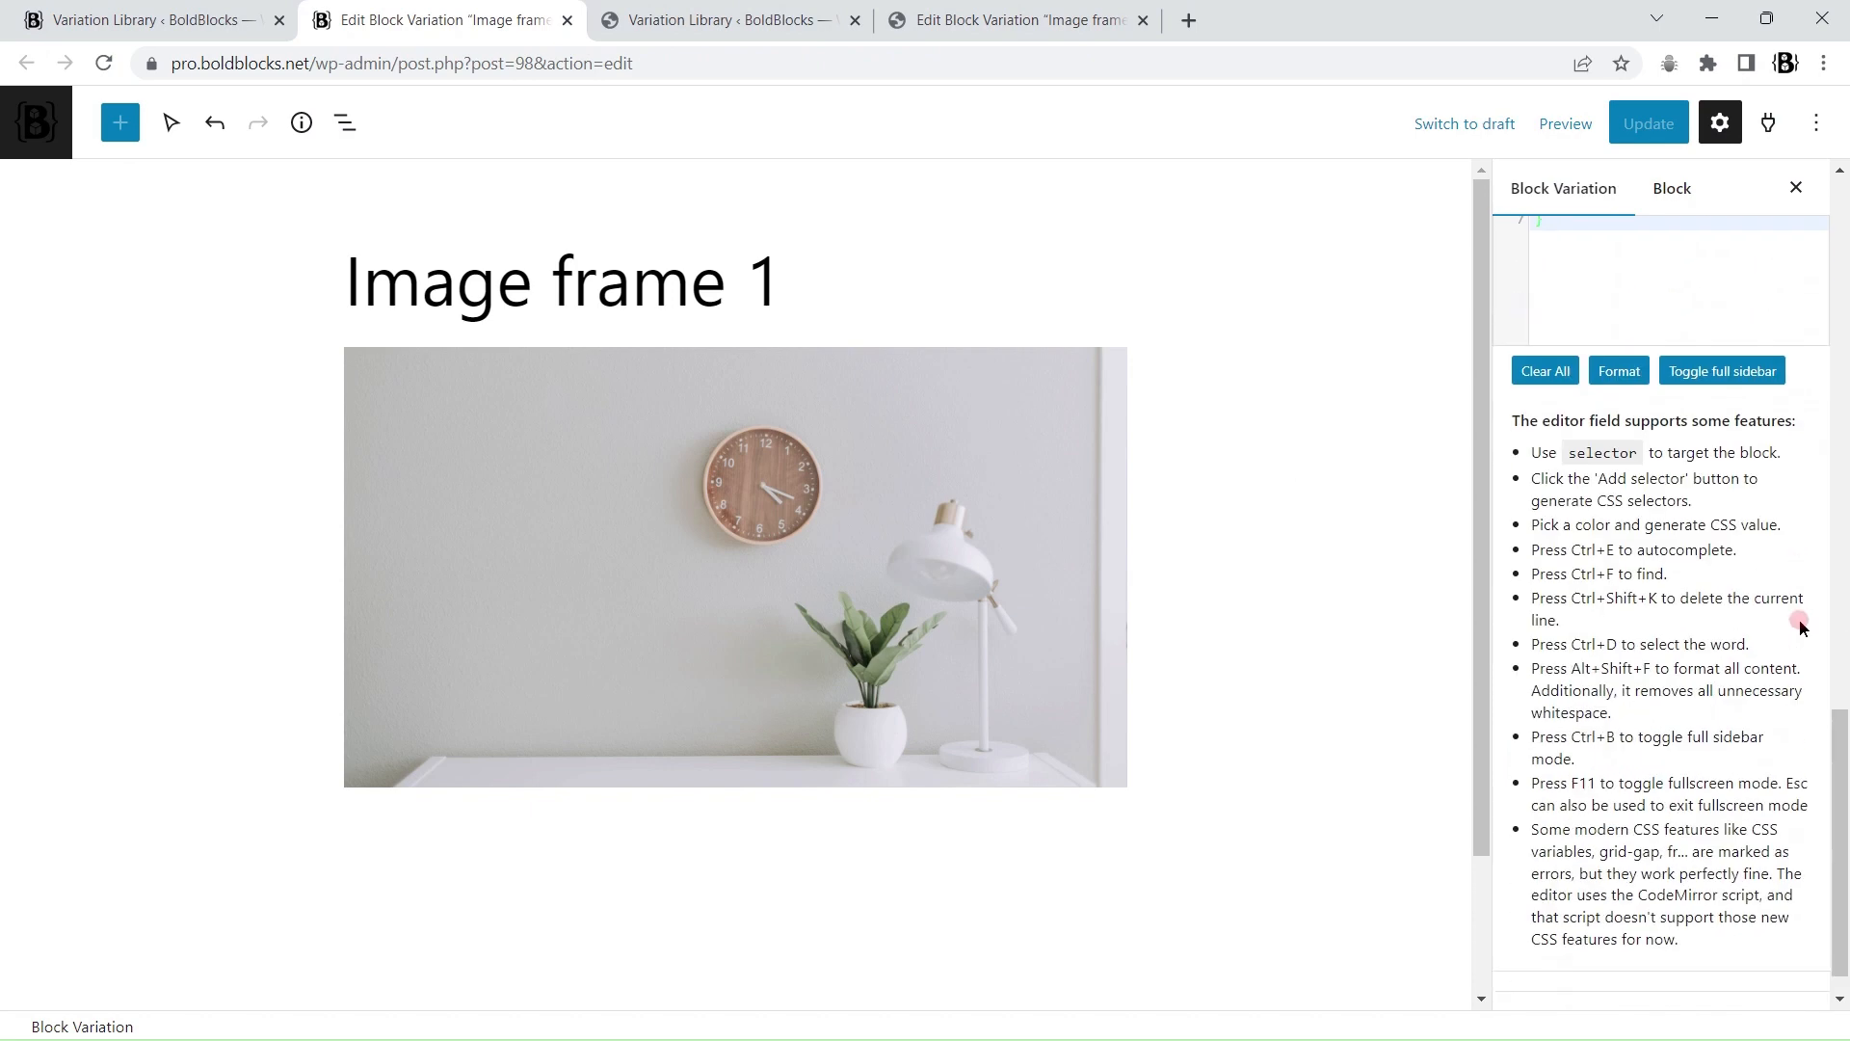
scroll(1776, 628, "up", 7)
left_click(1722, 730)
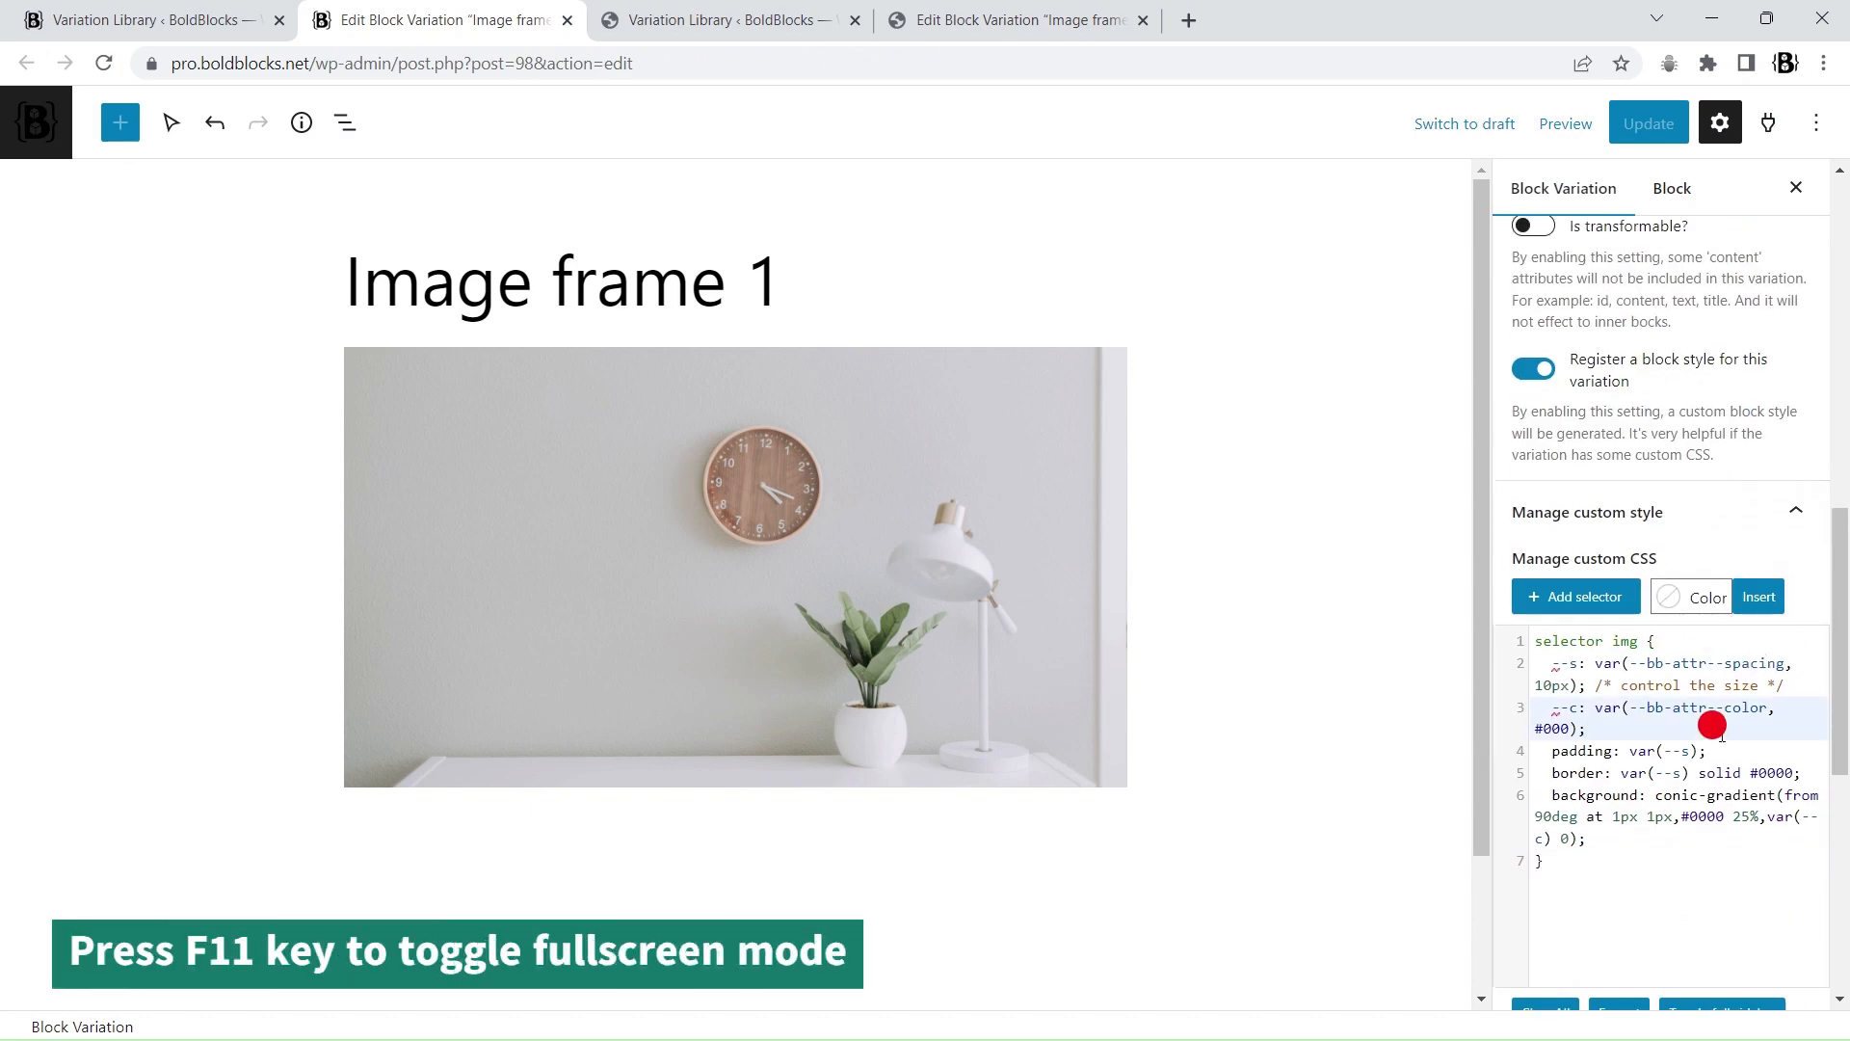
key("F11")
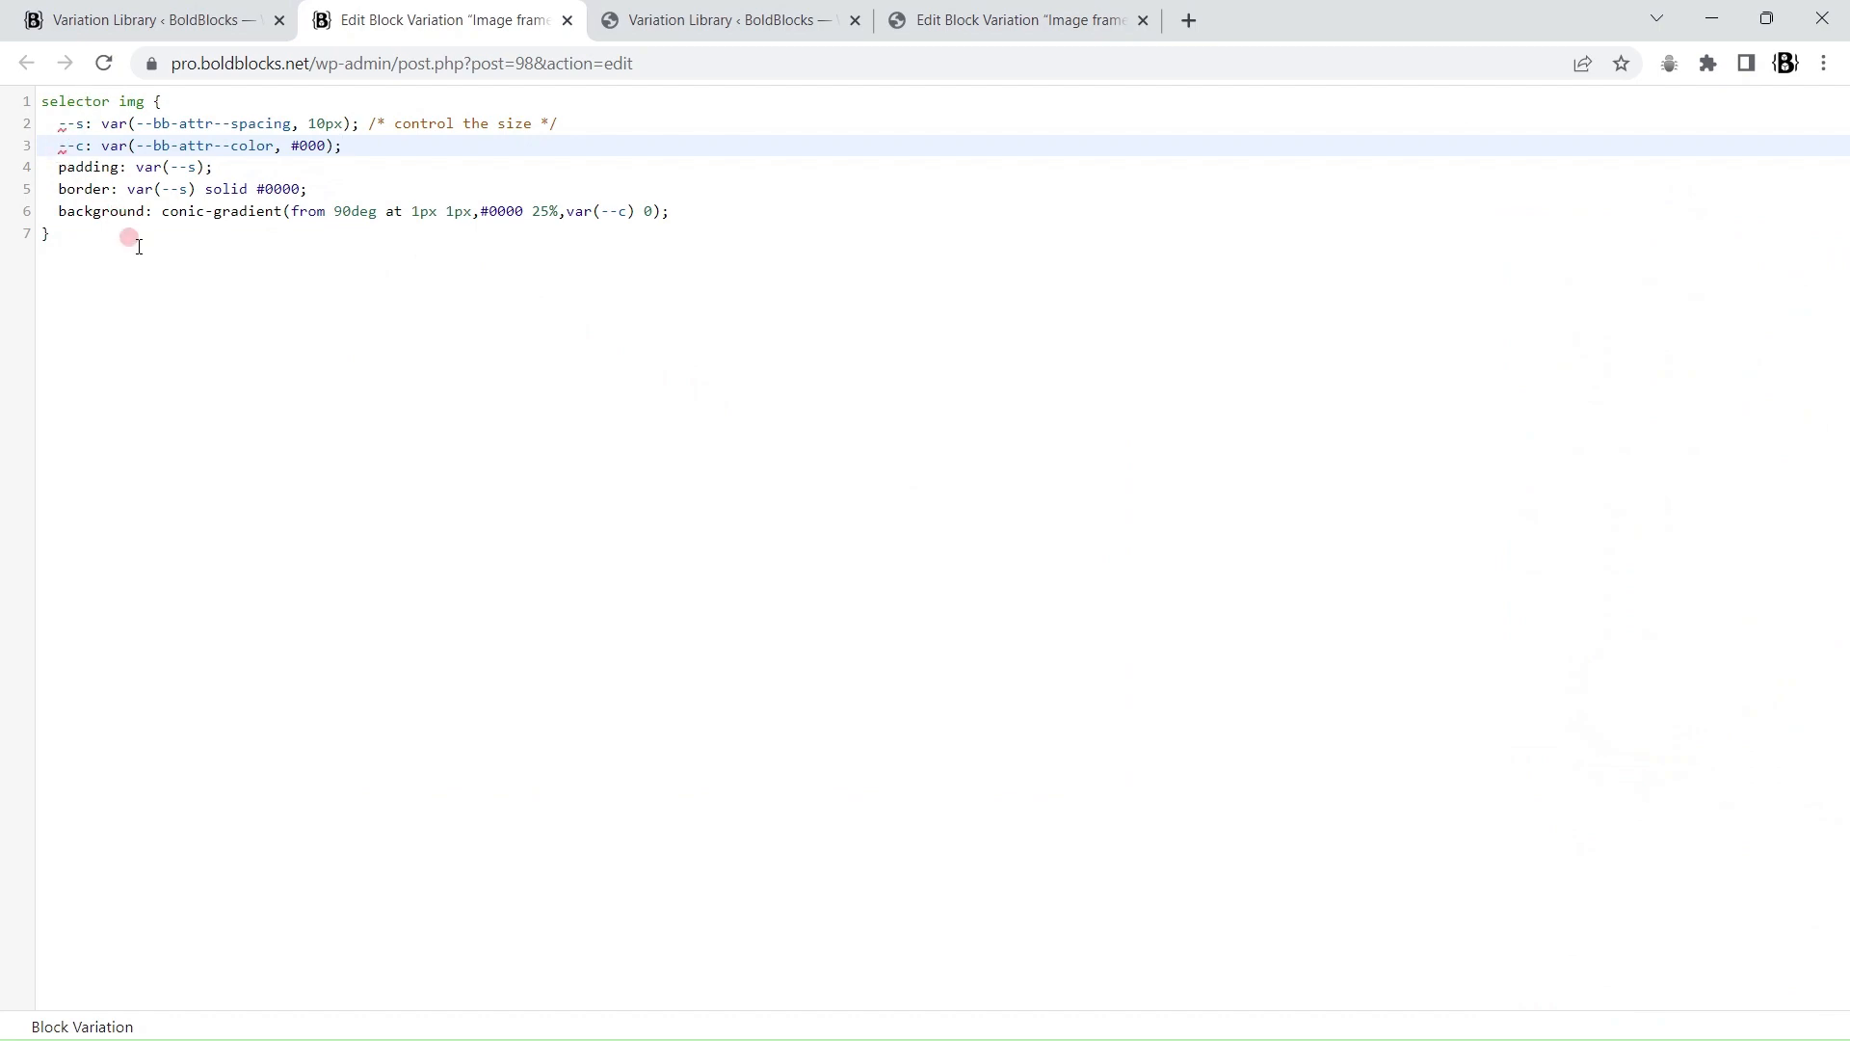
key("F11")
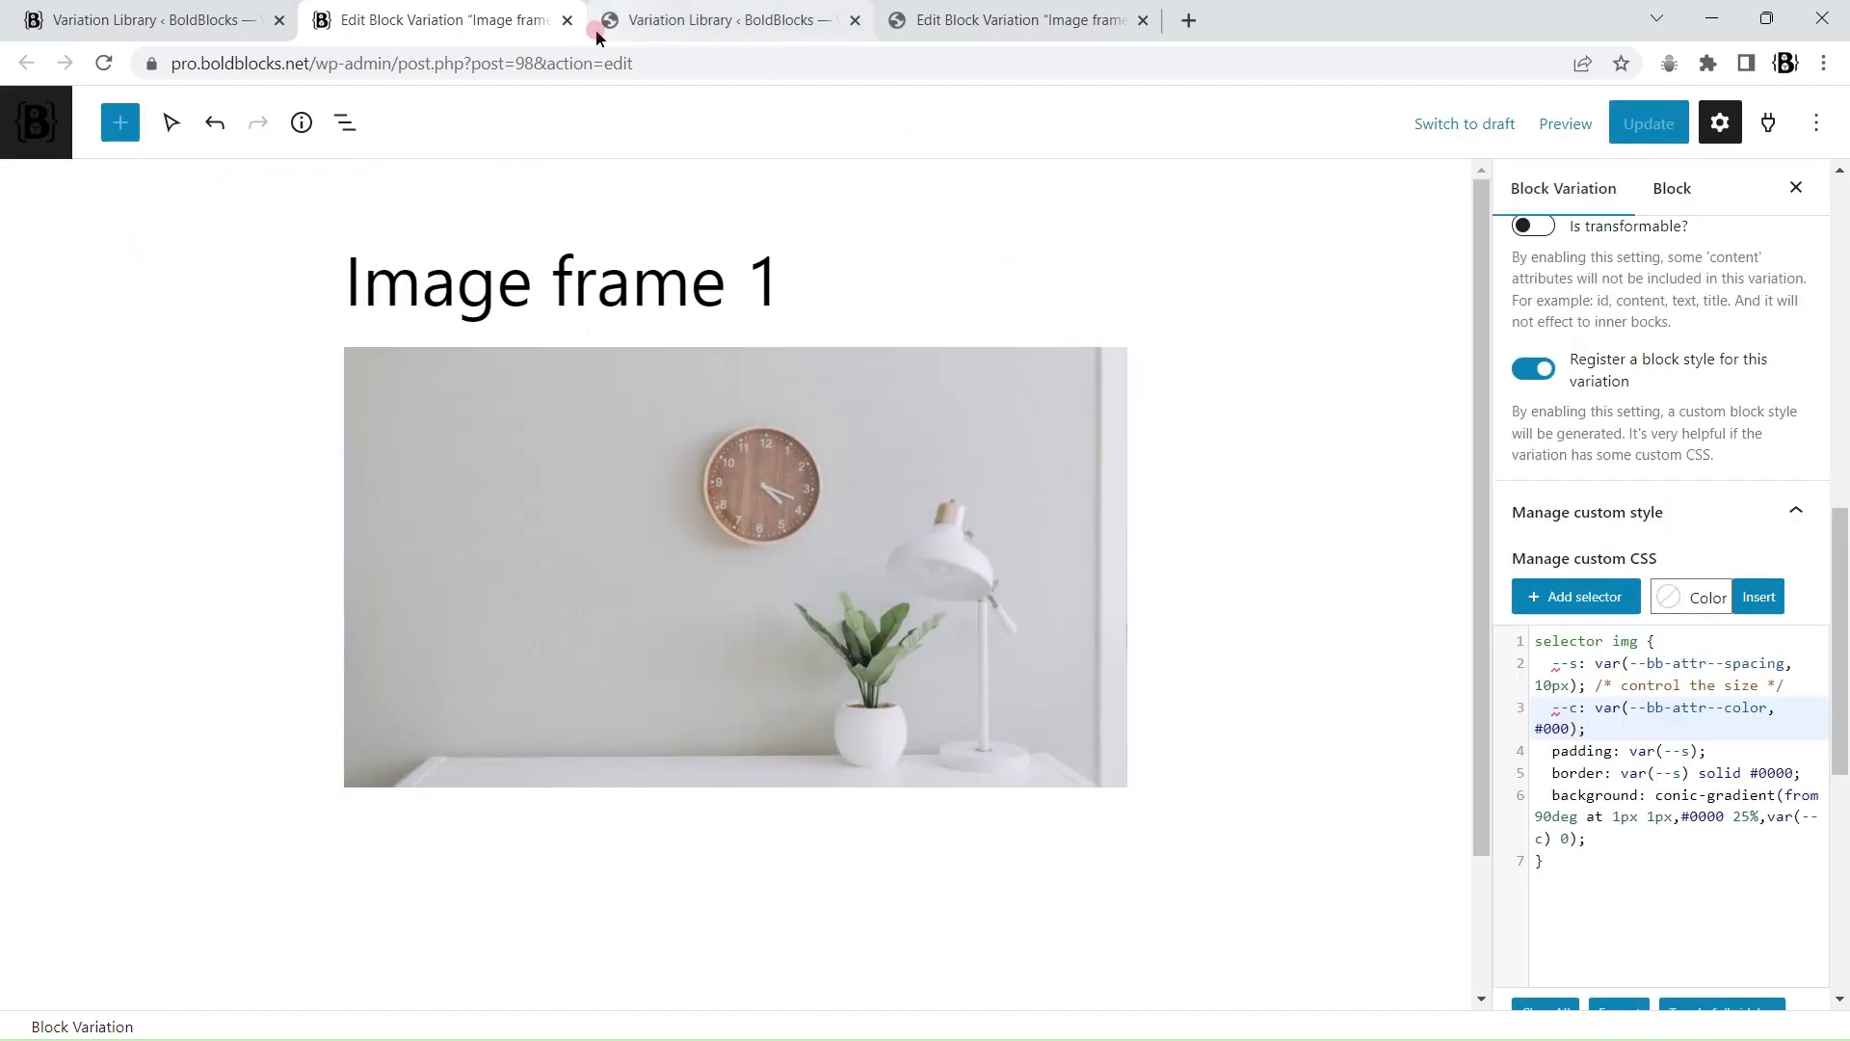
left_click(566, 20)
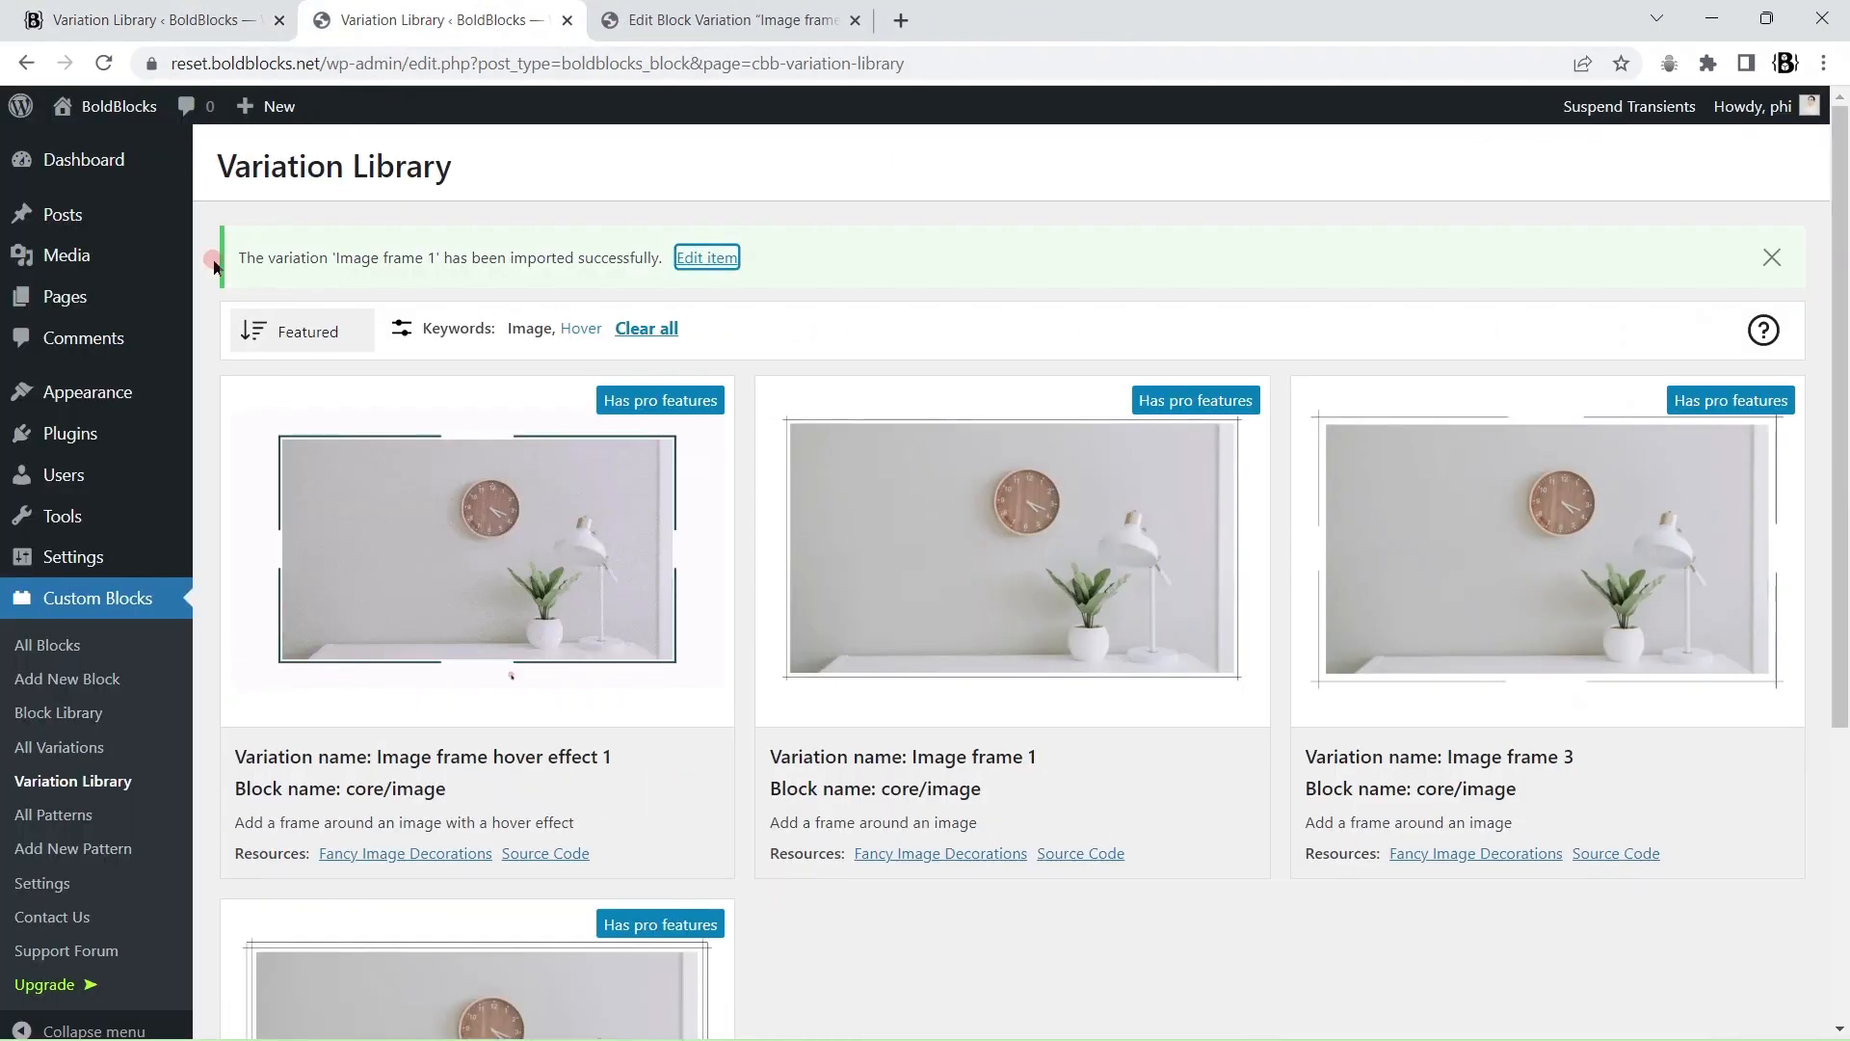
Step: Open the reset.boldblocks.net site's page list in a new tab and start editing Sample Page
right_click(121, 297)
left_click(169, 309)
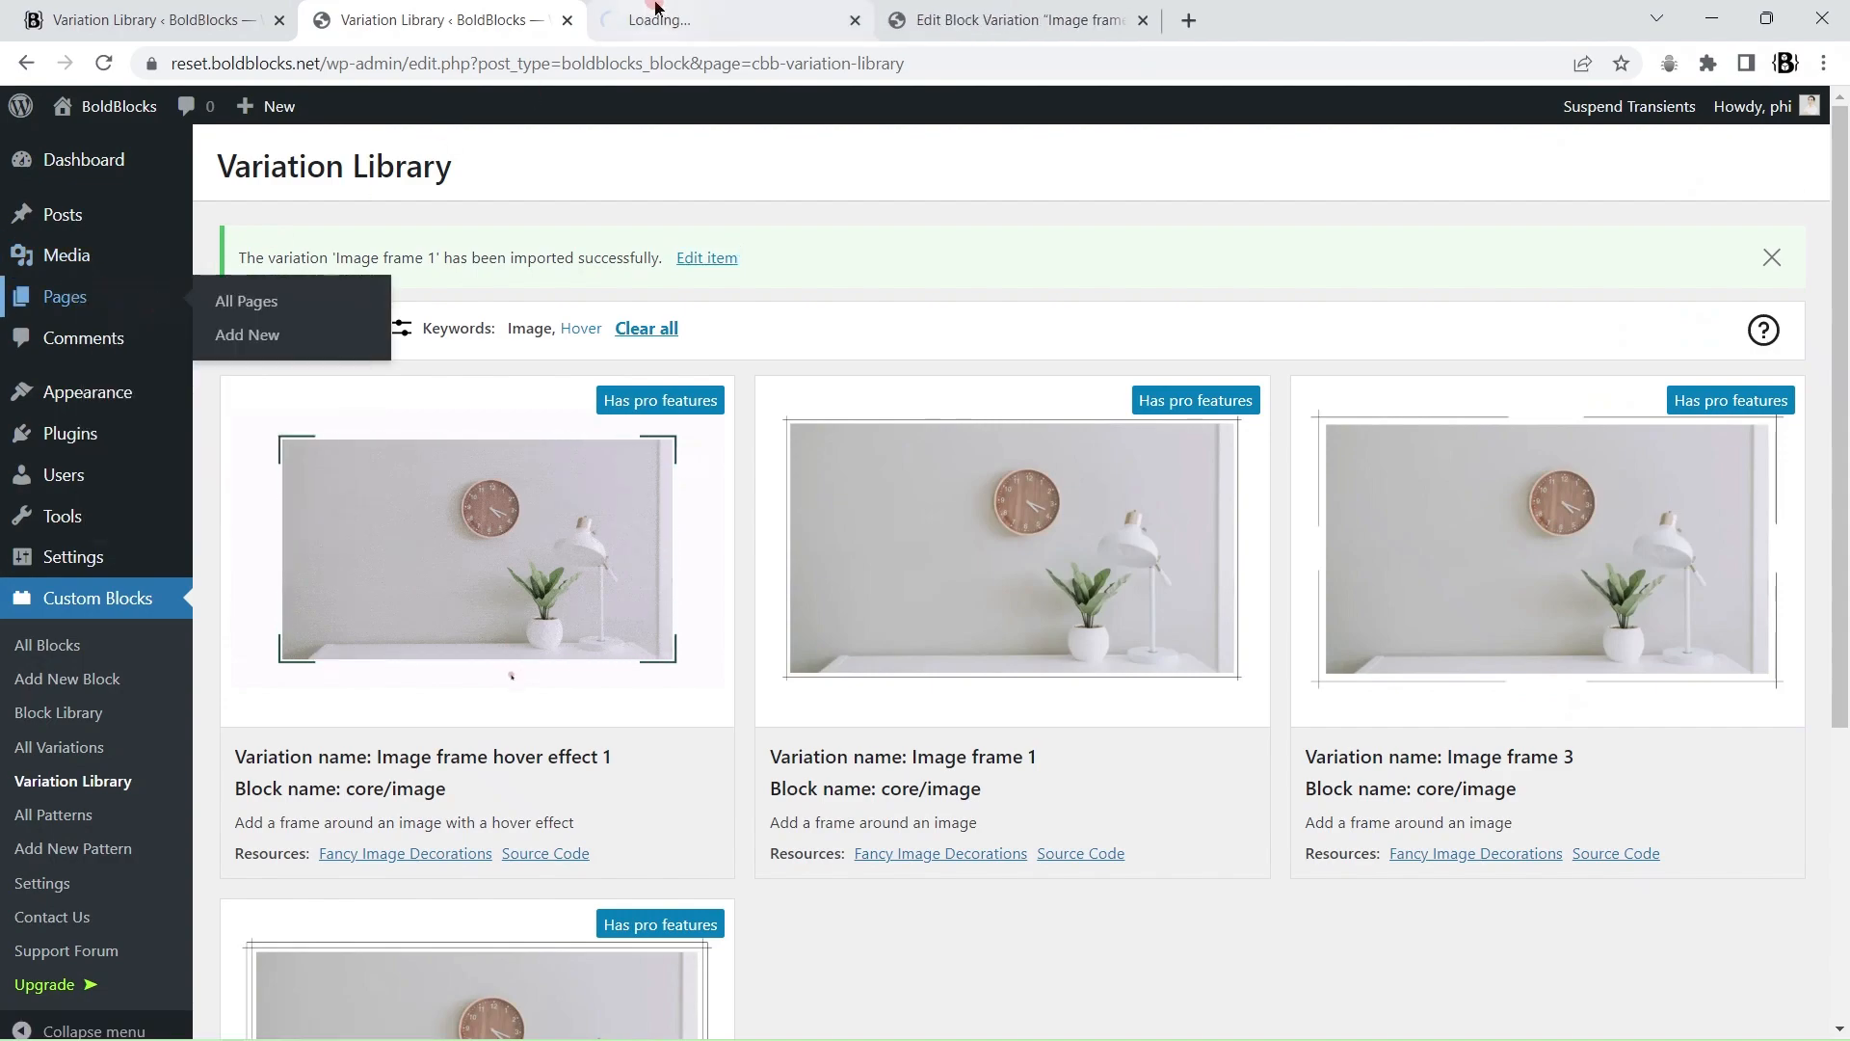
left_click(655, 9)
left_click(333, 419)
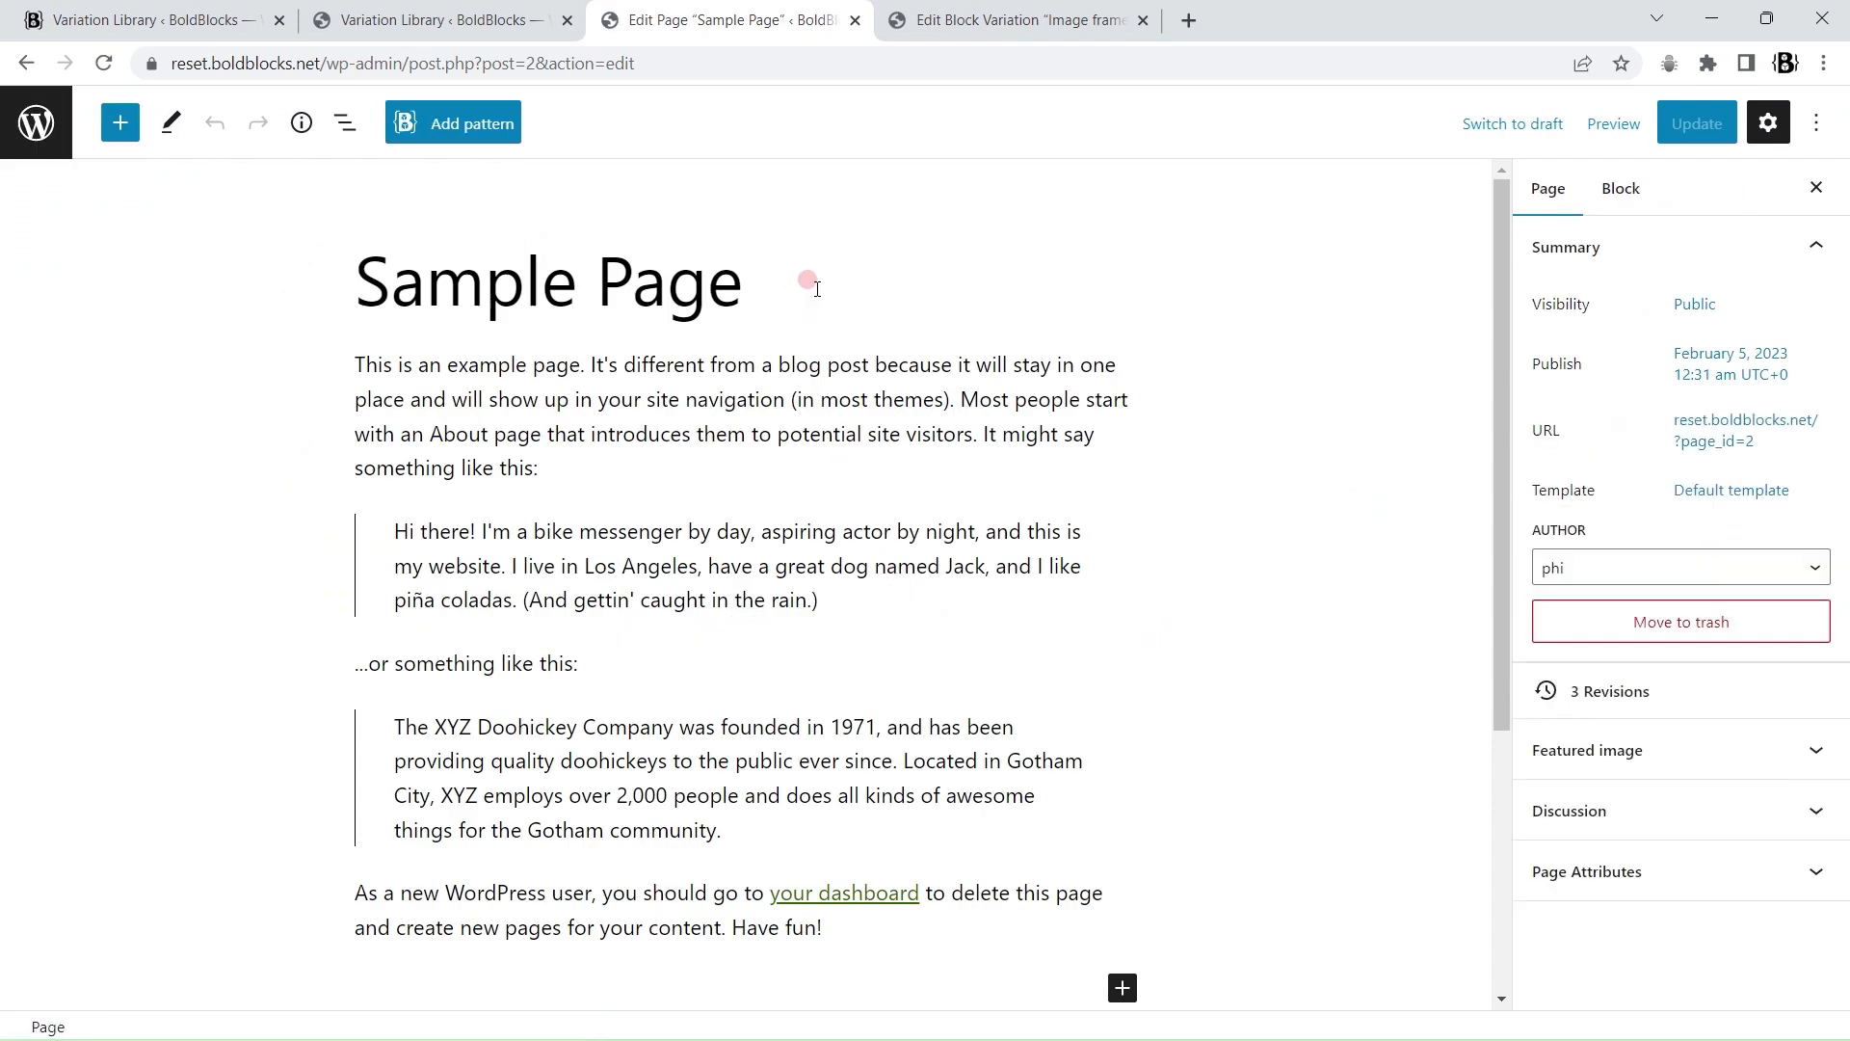
Step: Insert an Image frame 1 block in a new line directly below the Sample Page title
key("Return")
left_click(123, 140)
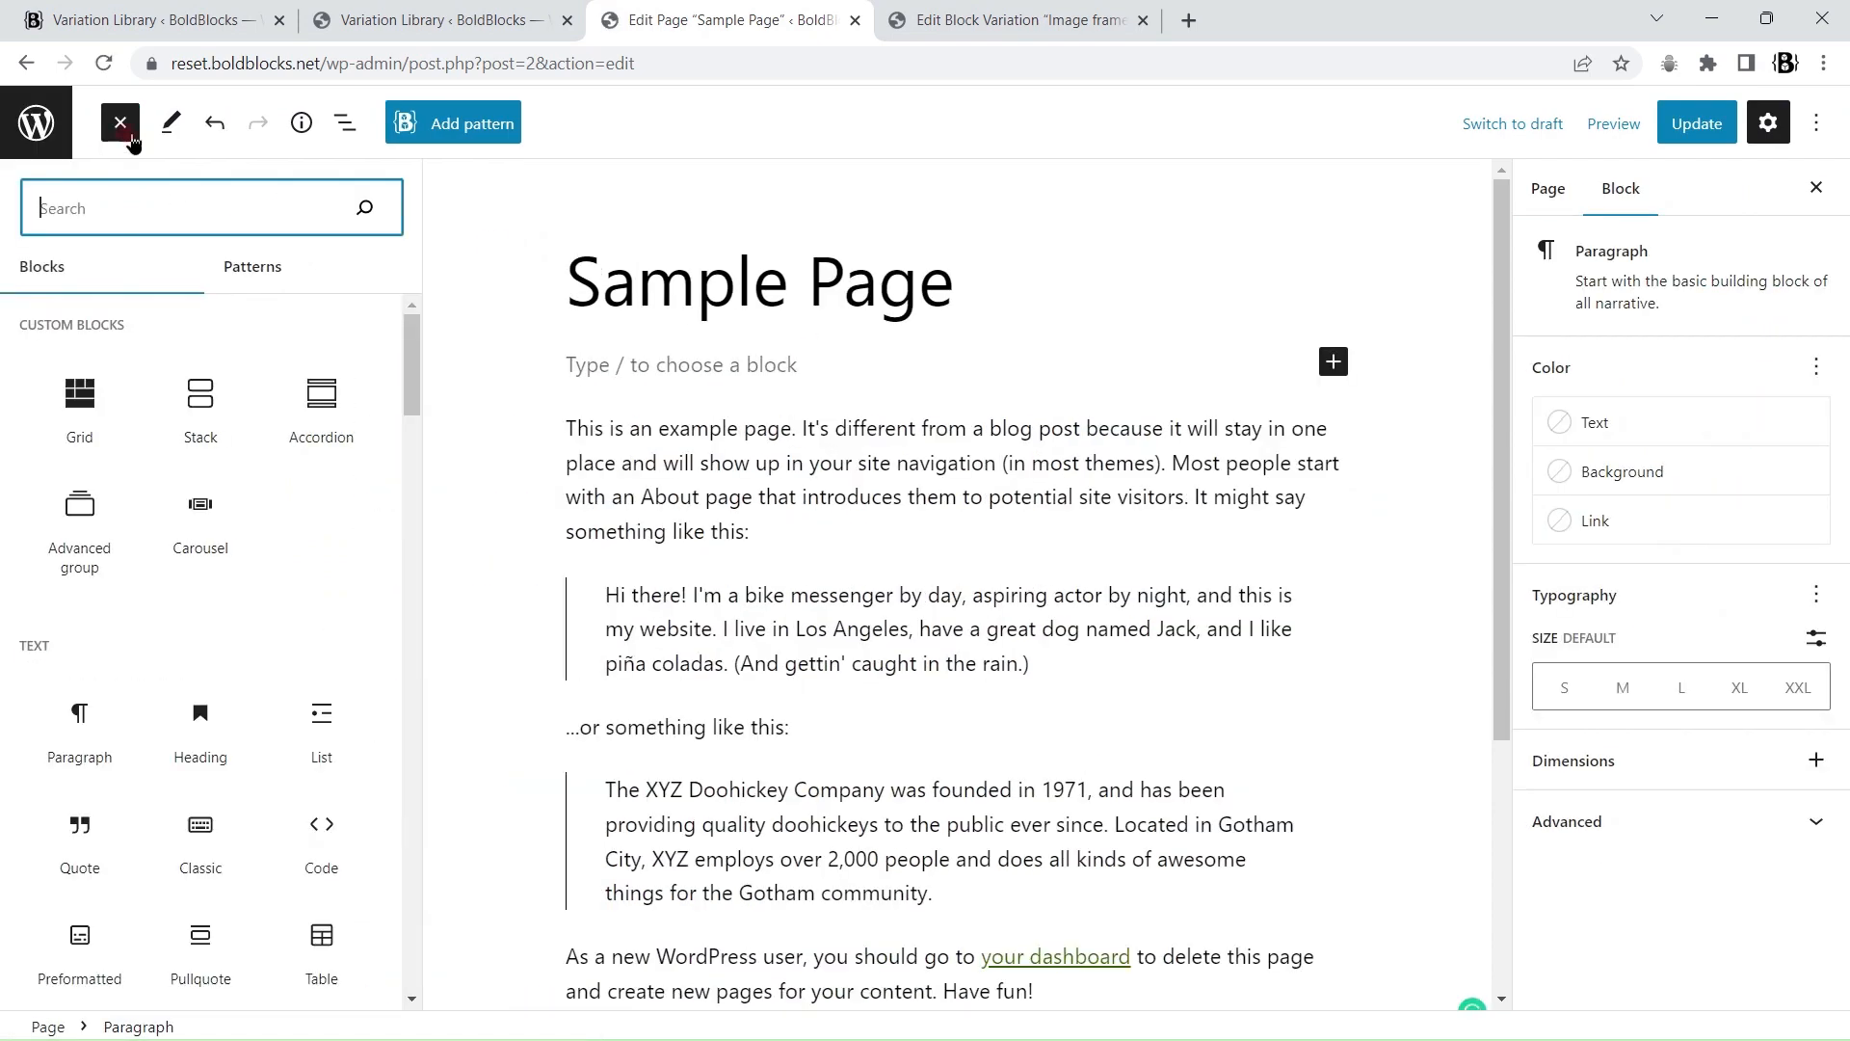
type("im")
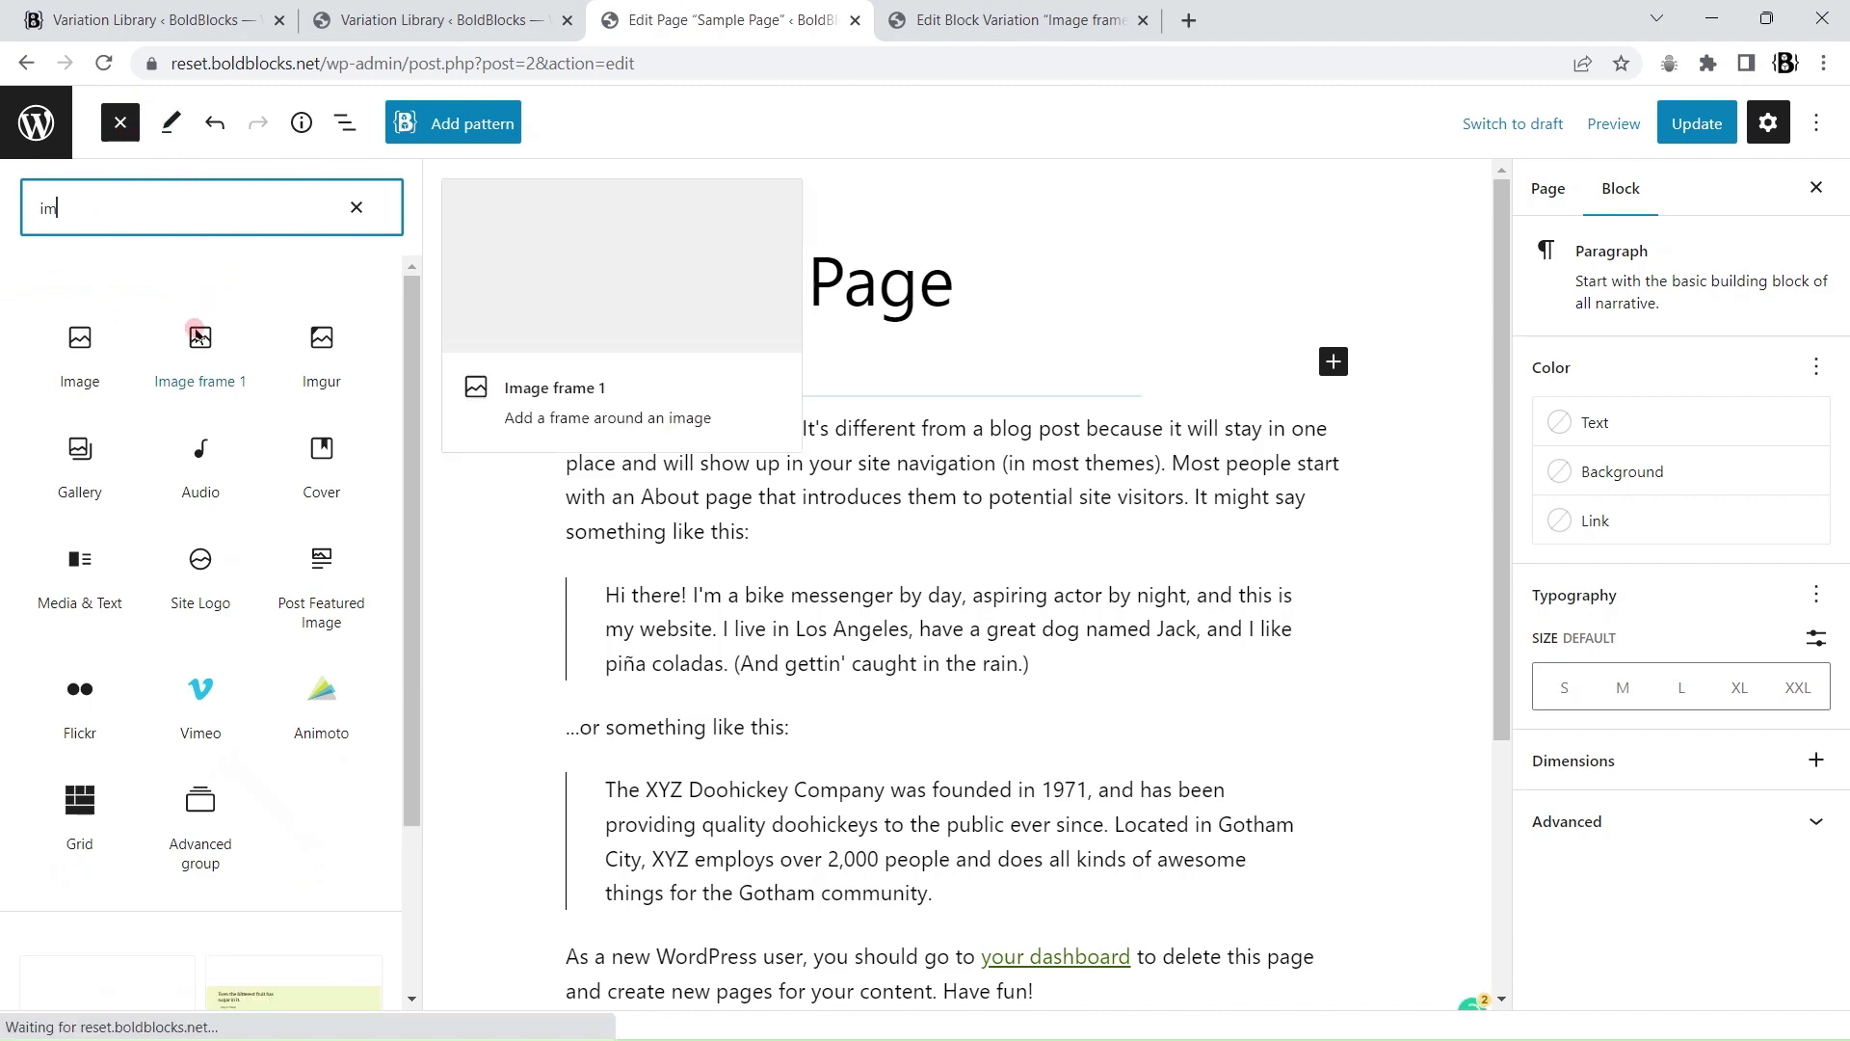
left_click(195, 327)
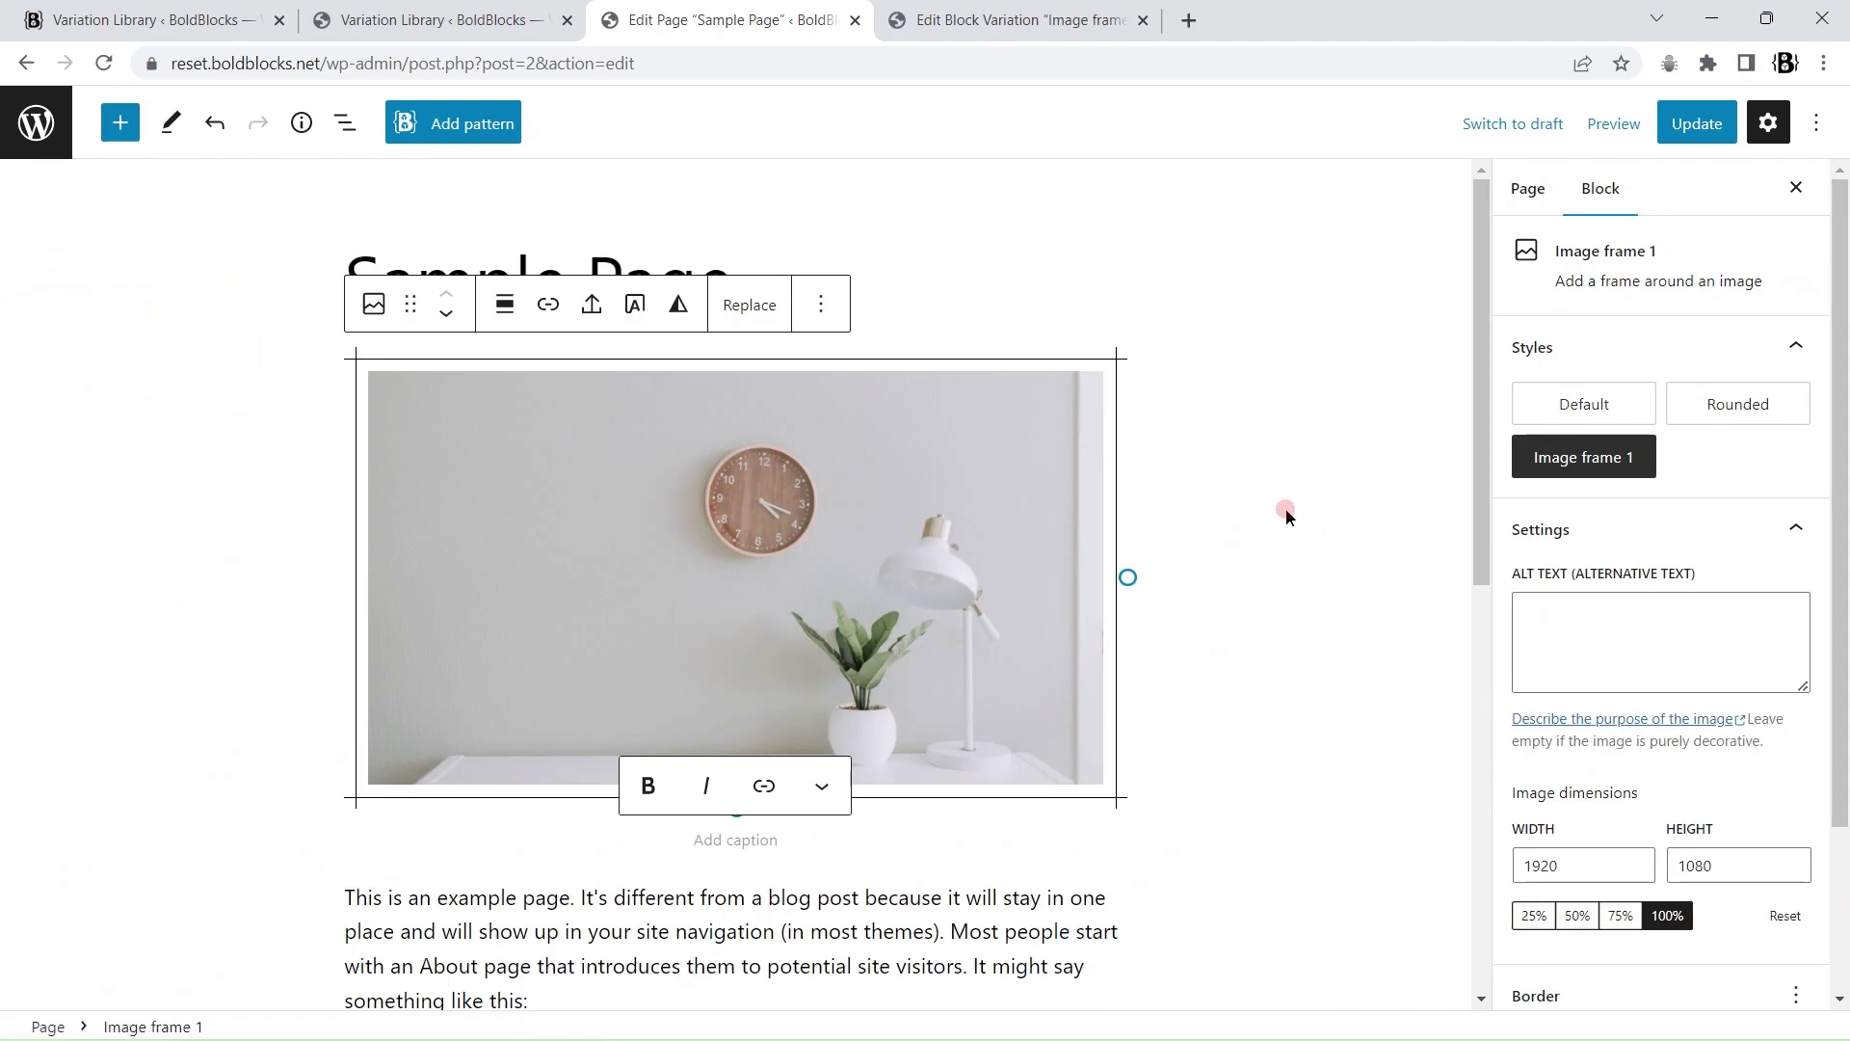
Step: Update Sample Page and view the published page in a new browser tab
left_click(1698, 121)
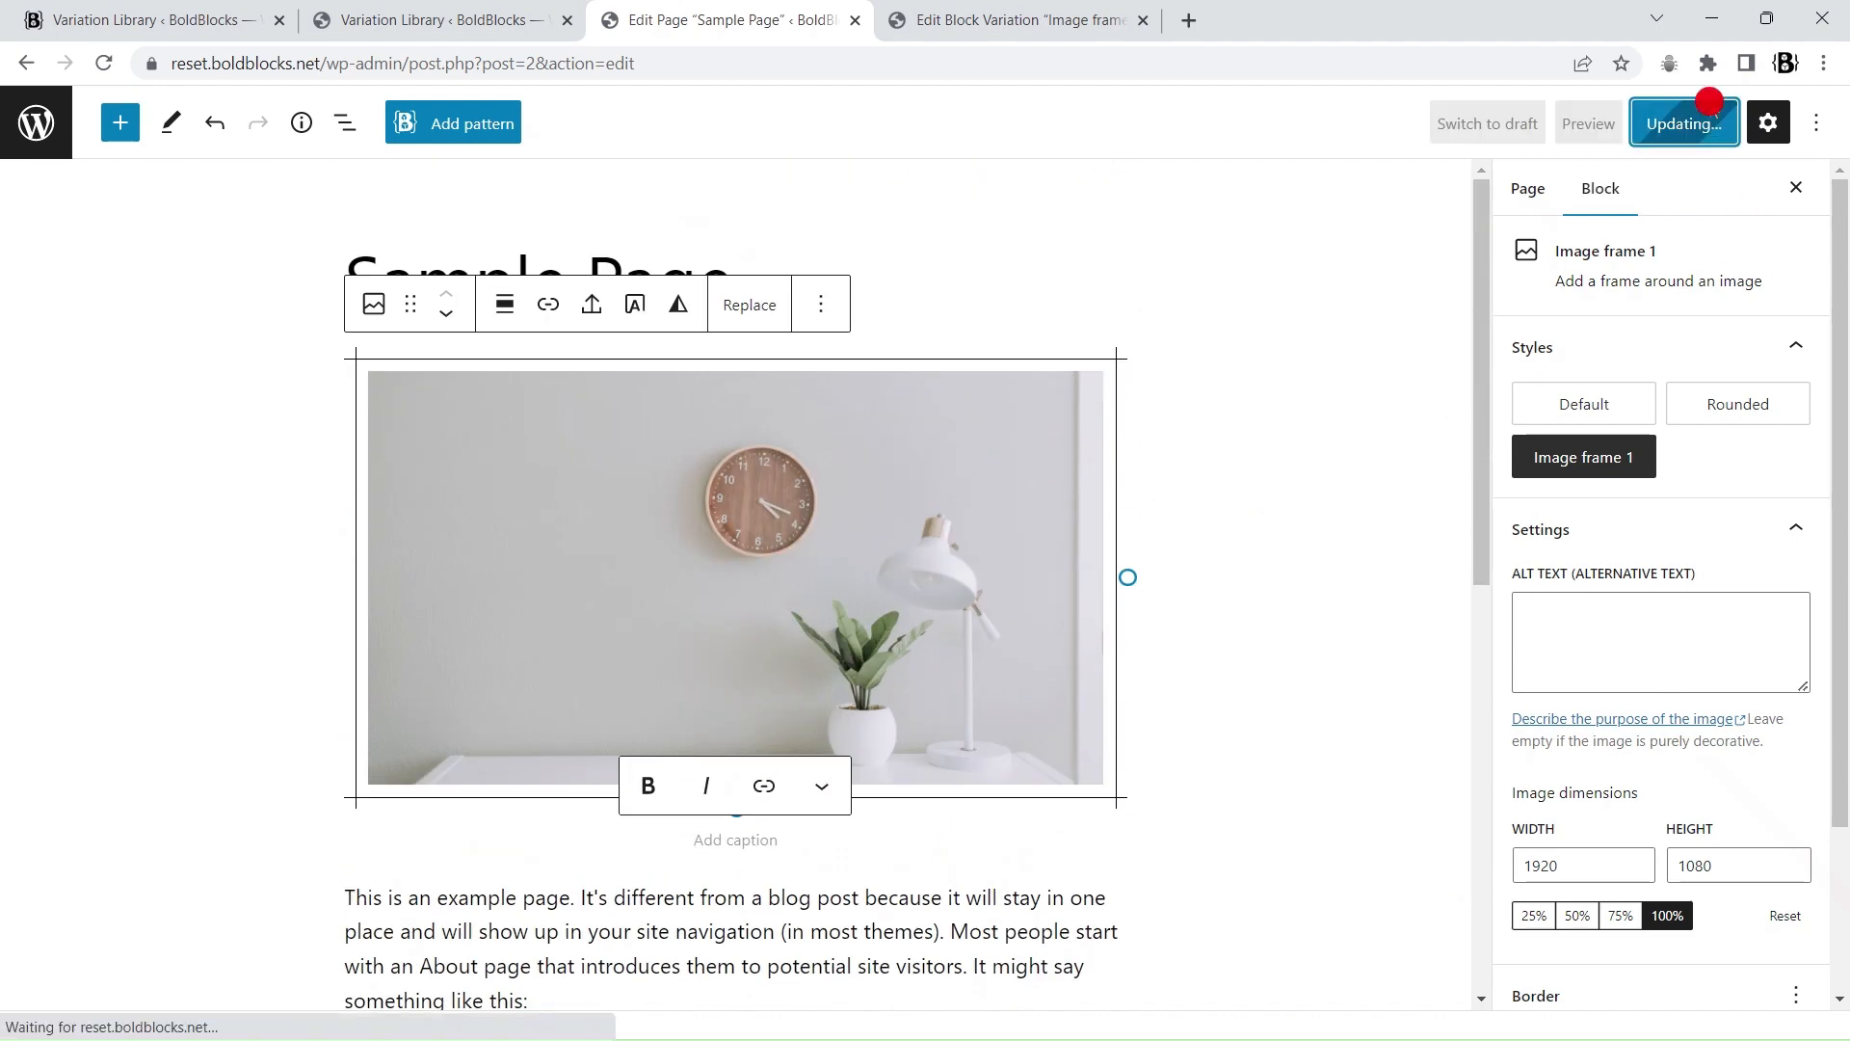
right_click(197, 961)
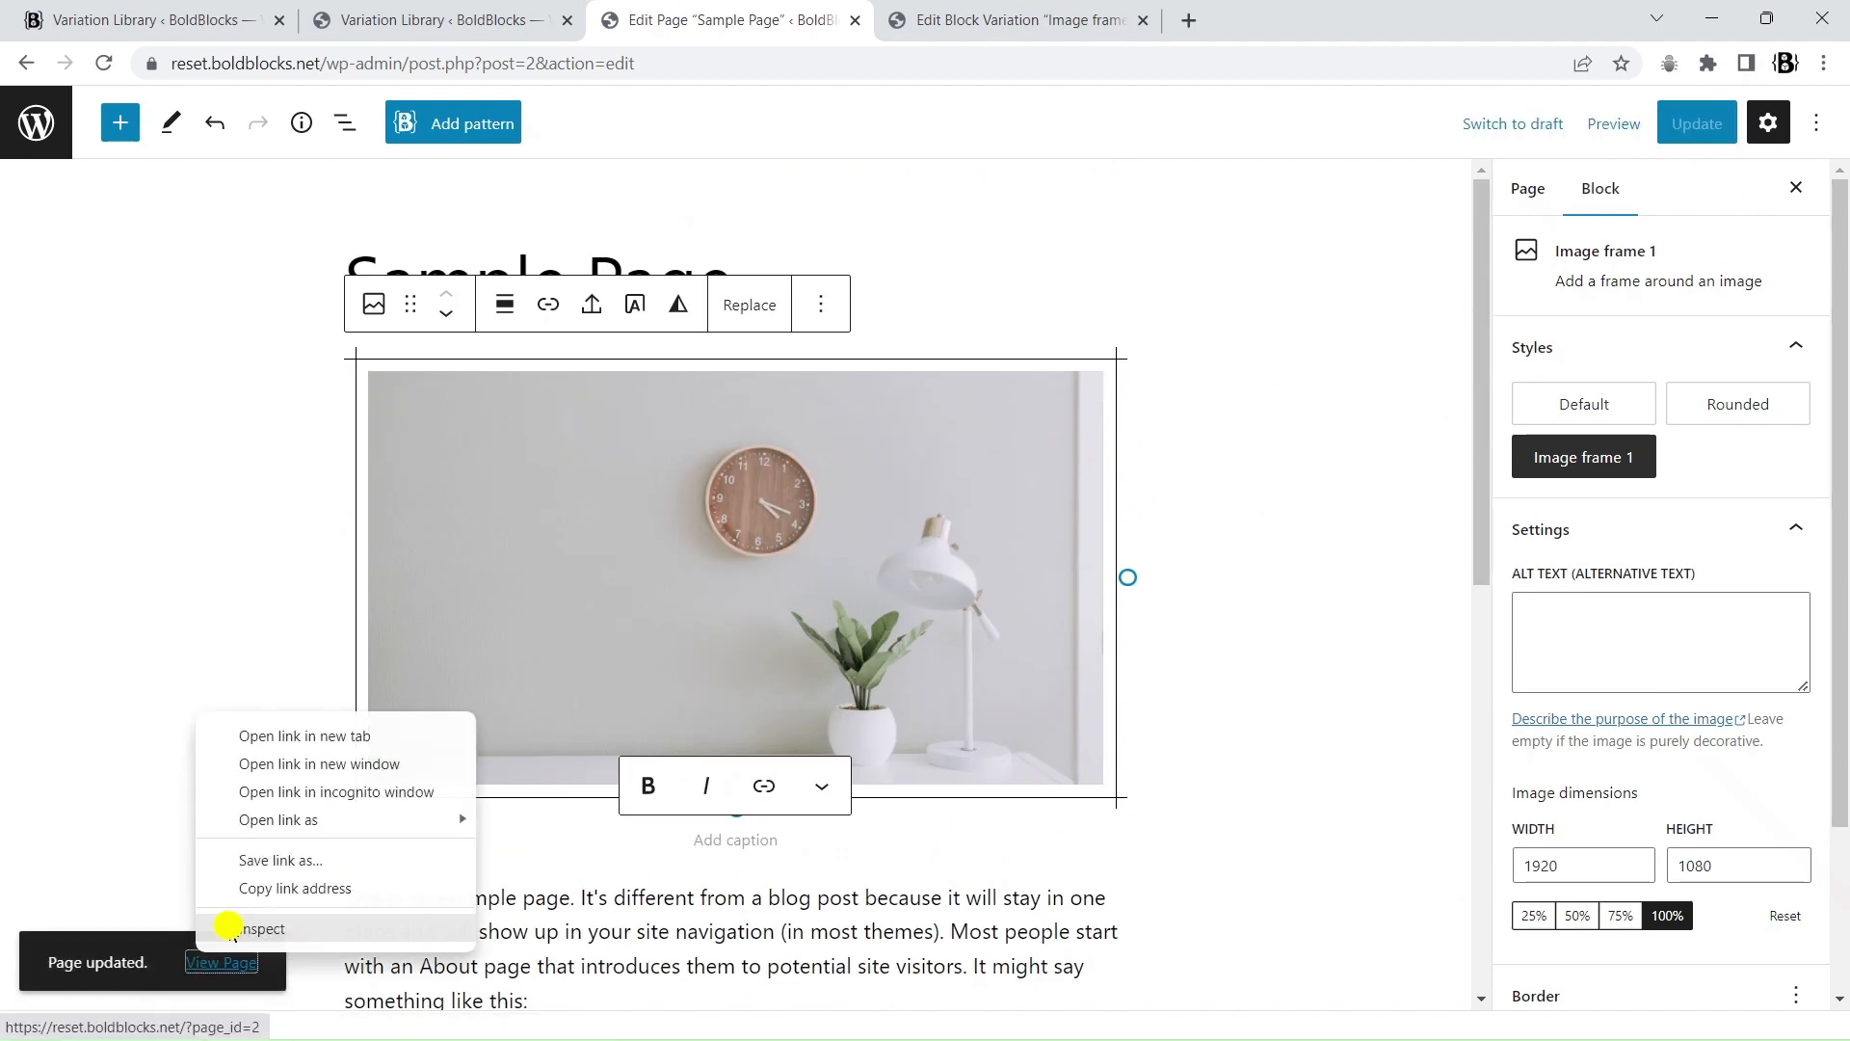
left_click(269, 733)
left_click(1012, 20)
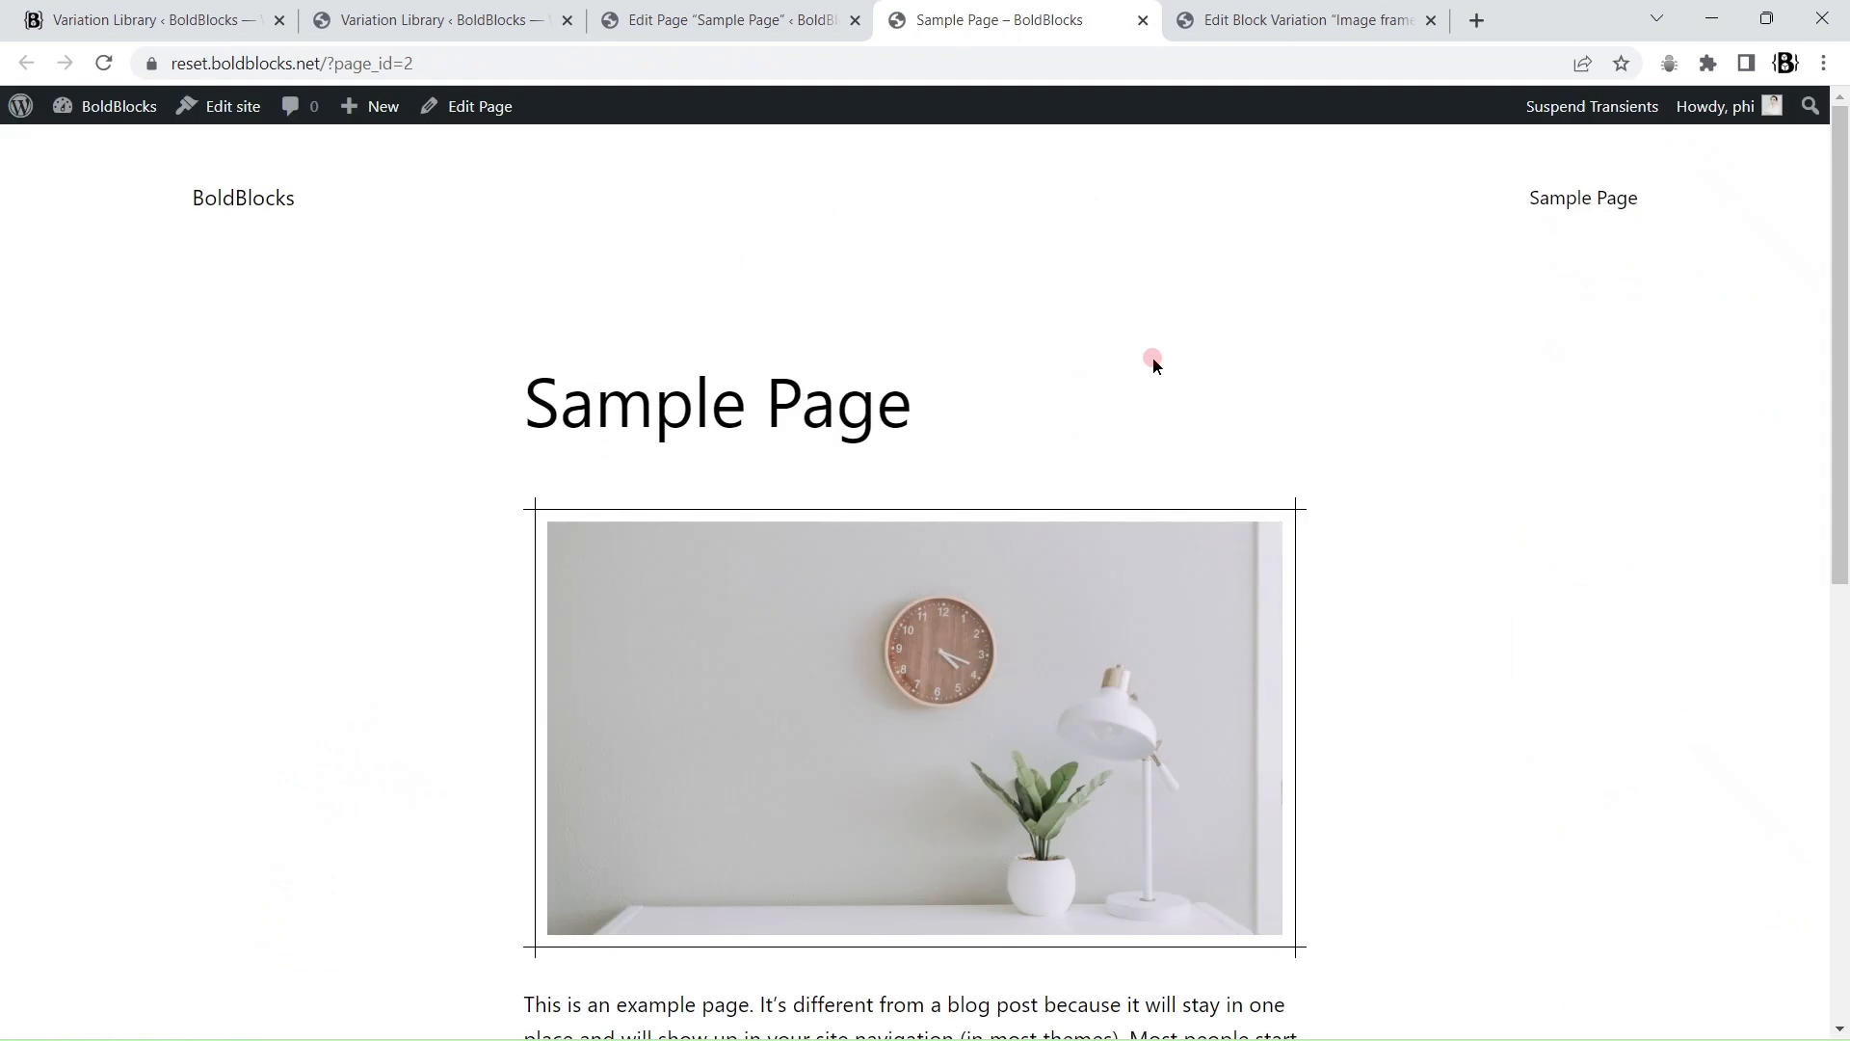
Step: Look over the published Sample Page, return to its editor and preview the styles available for the framed image
scroll(1163, 424, "down", 5)
scroll(766, 616, "up", 5)
left_click(714, 20)
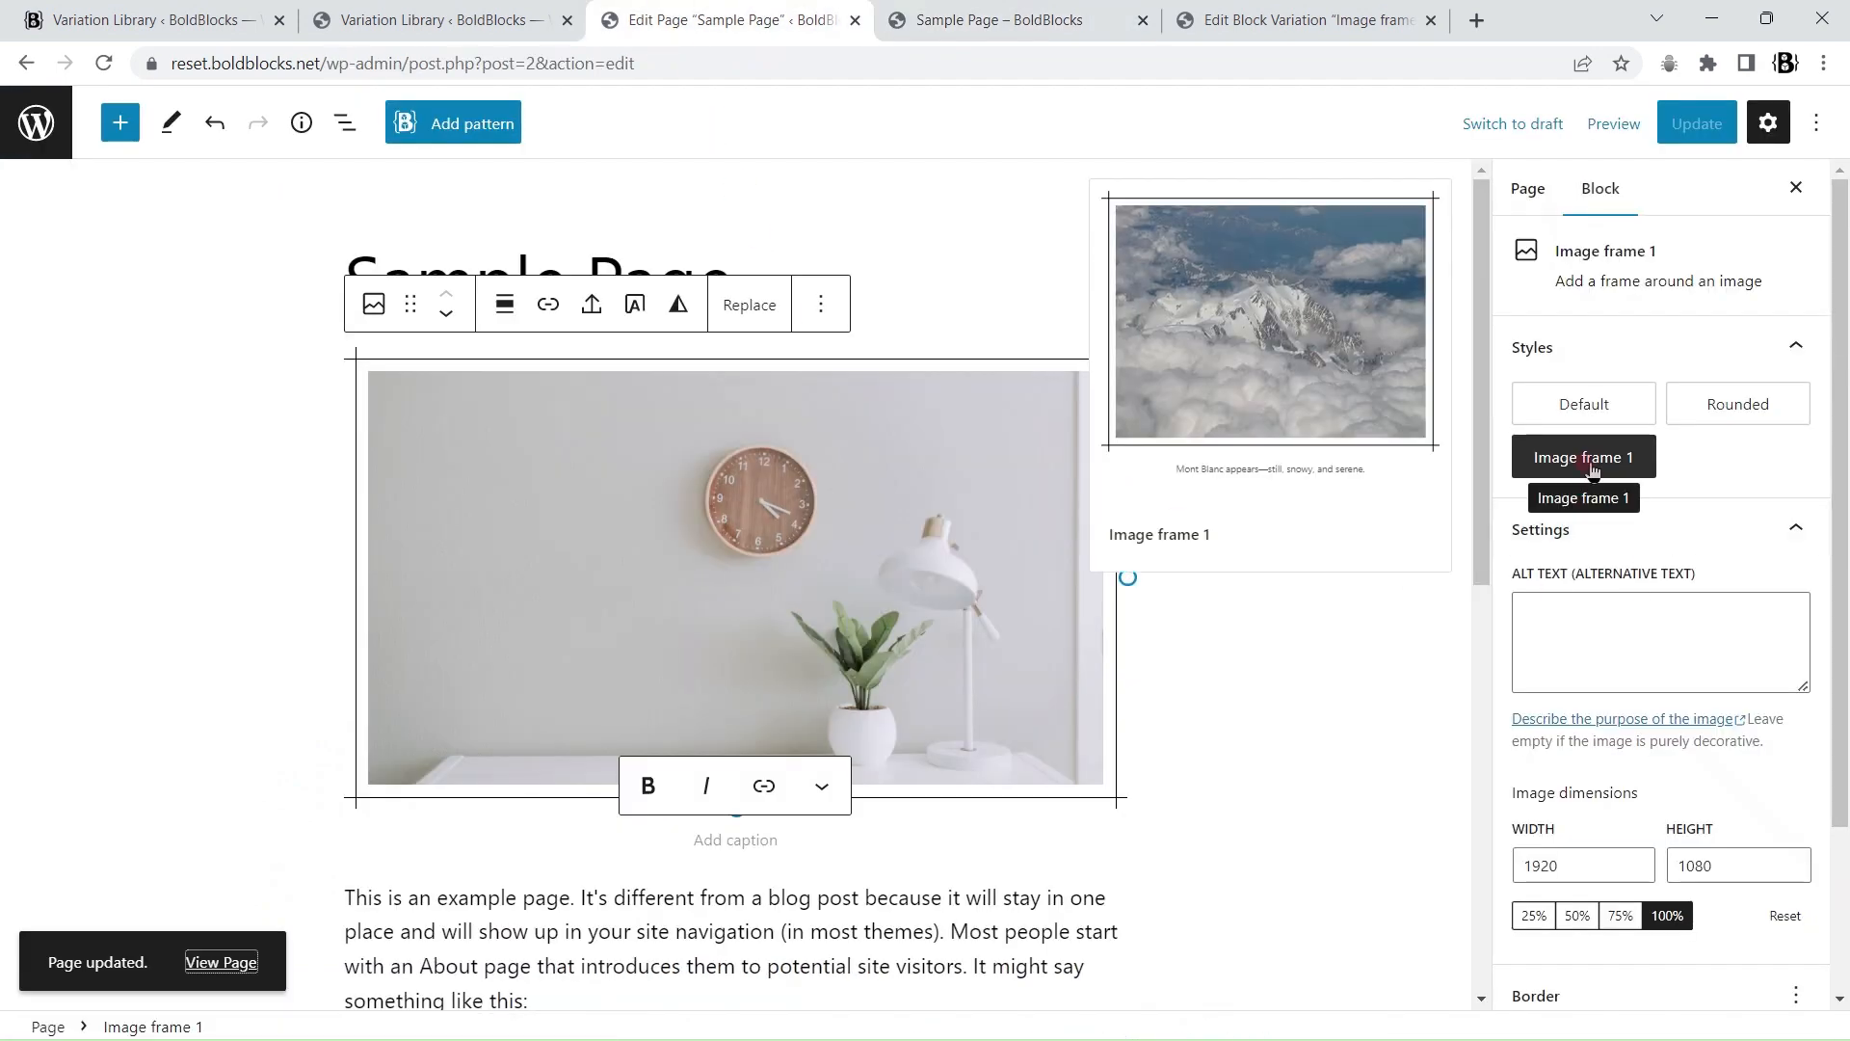
mouse_move(1754, 413)
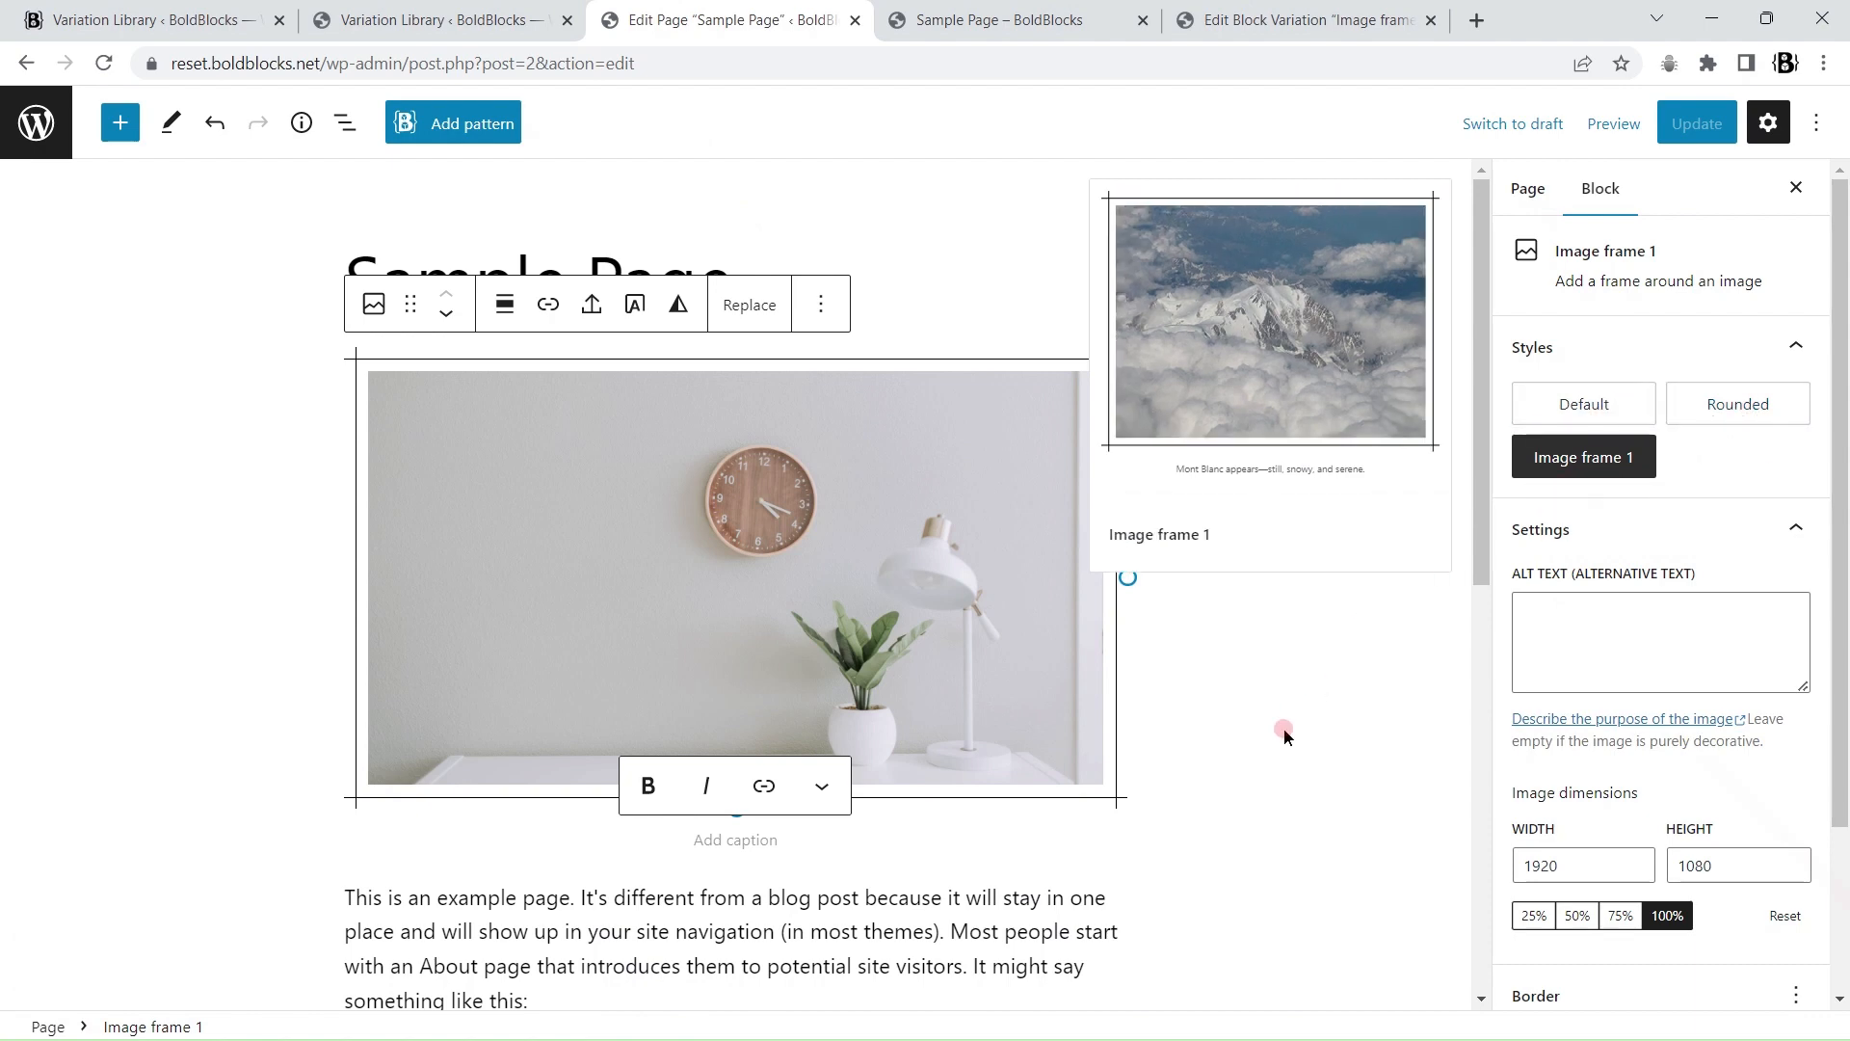
Step: Insert a regular Image block directly below the framed image, using the copied image URL as its source
left_click(1259, 751)
scroll(1205, 479, "down", 3)
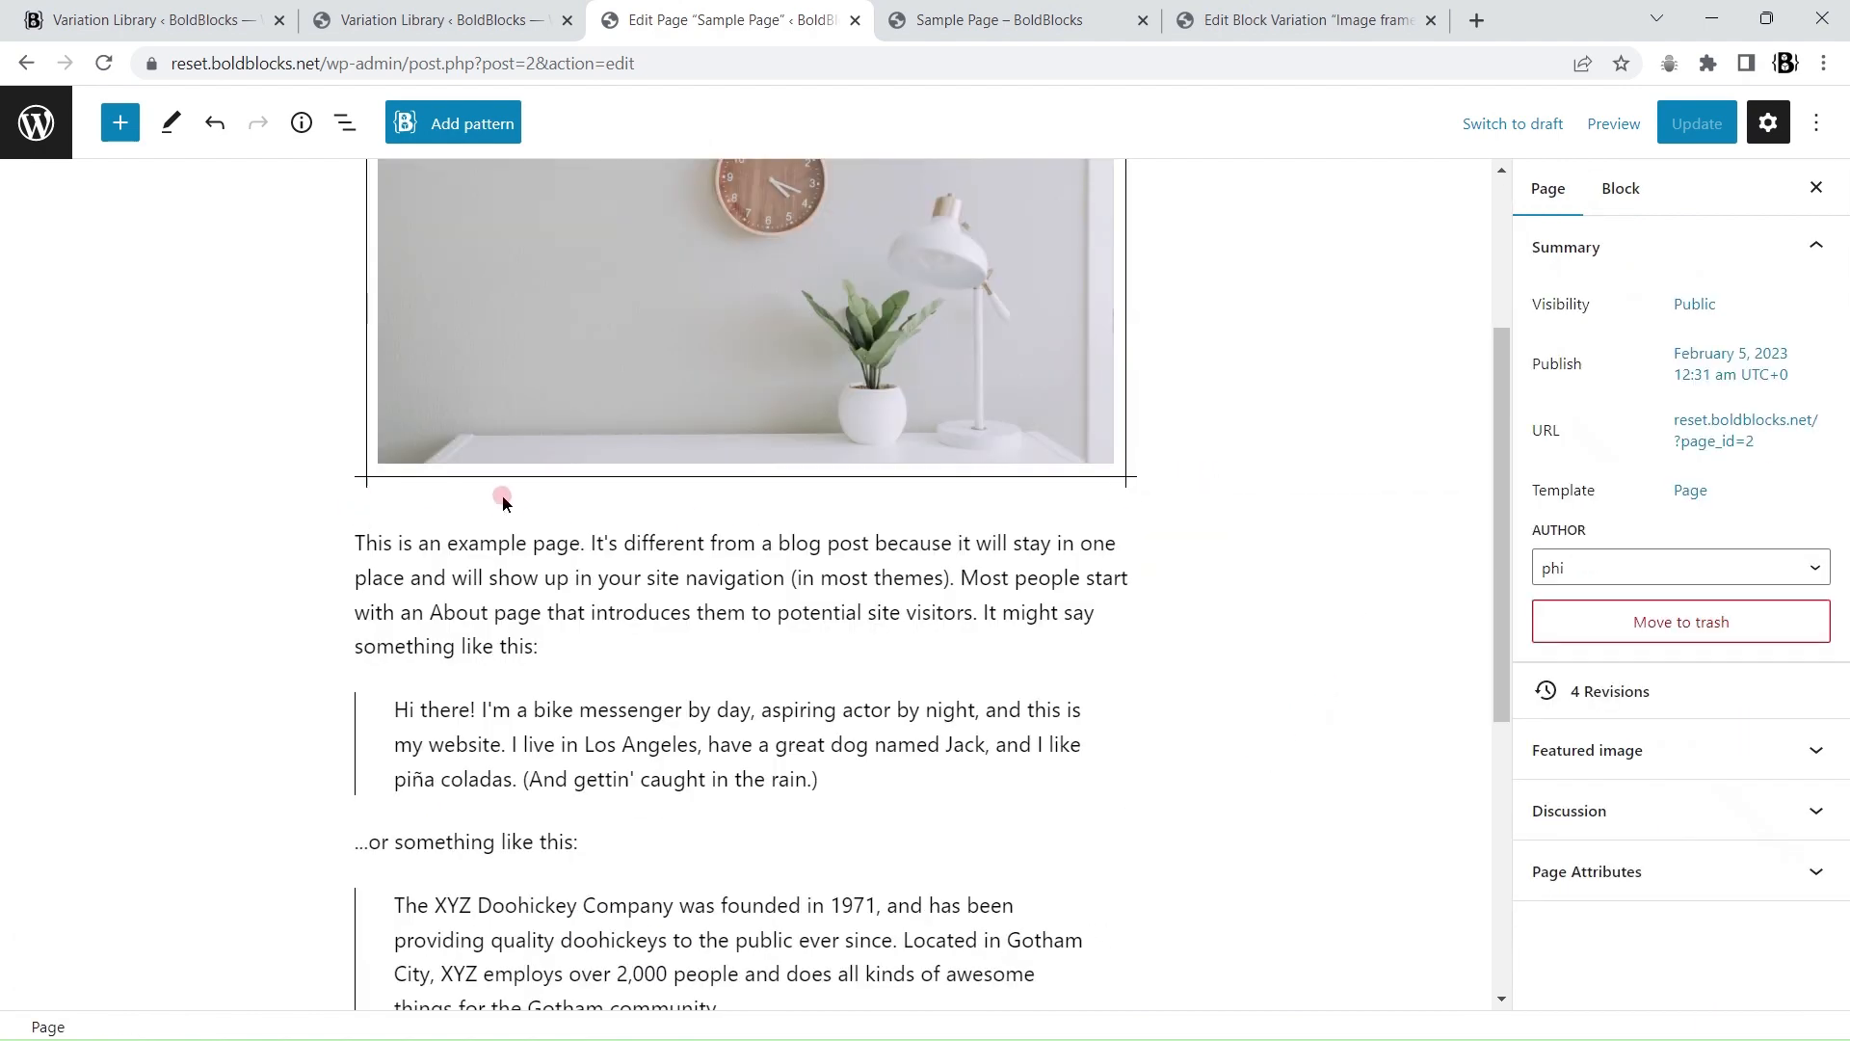
left_click(742, 511)
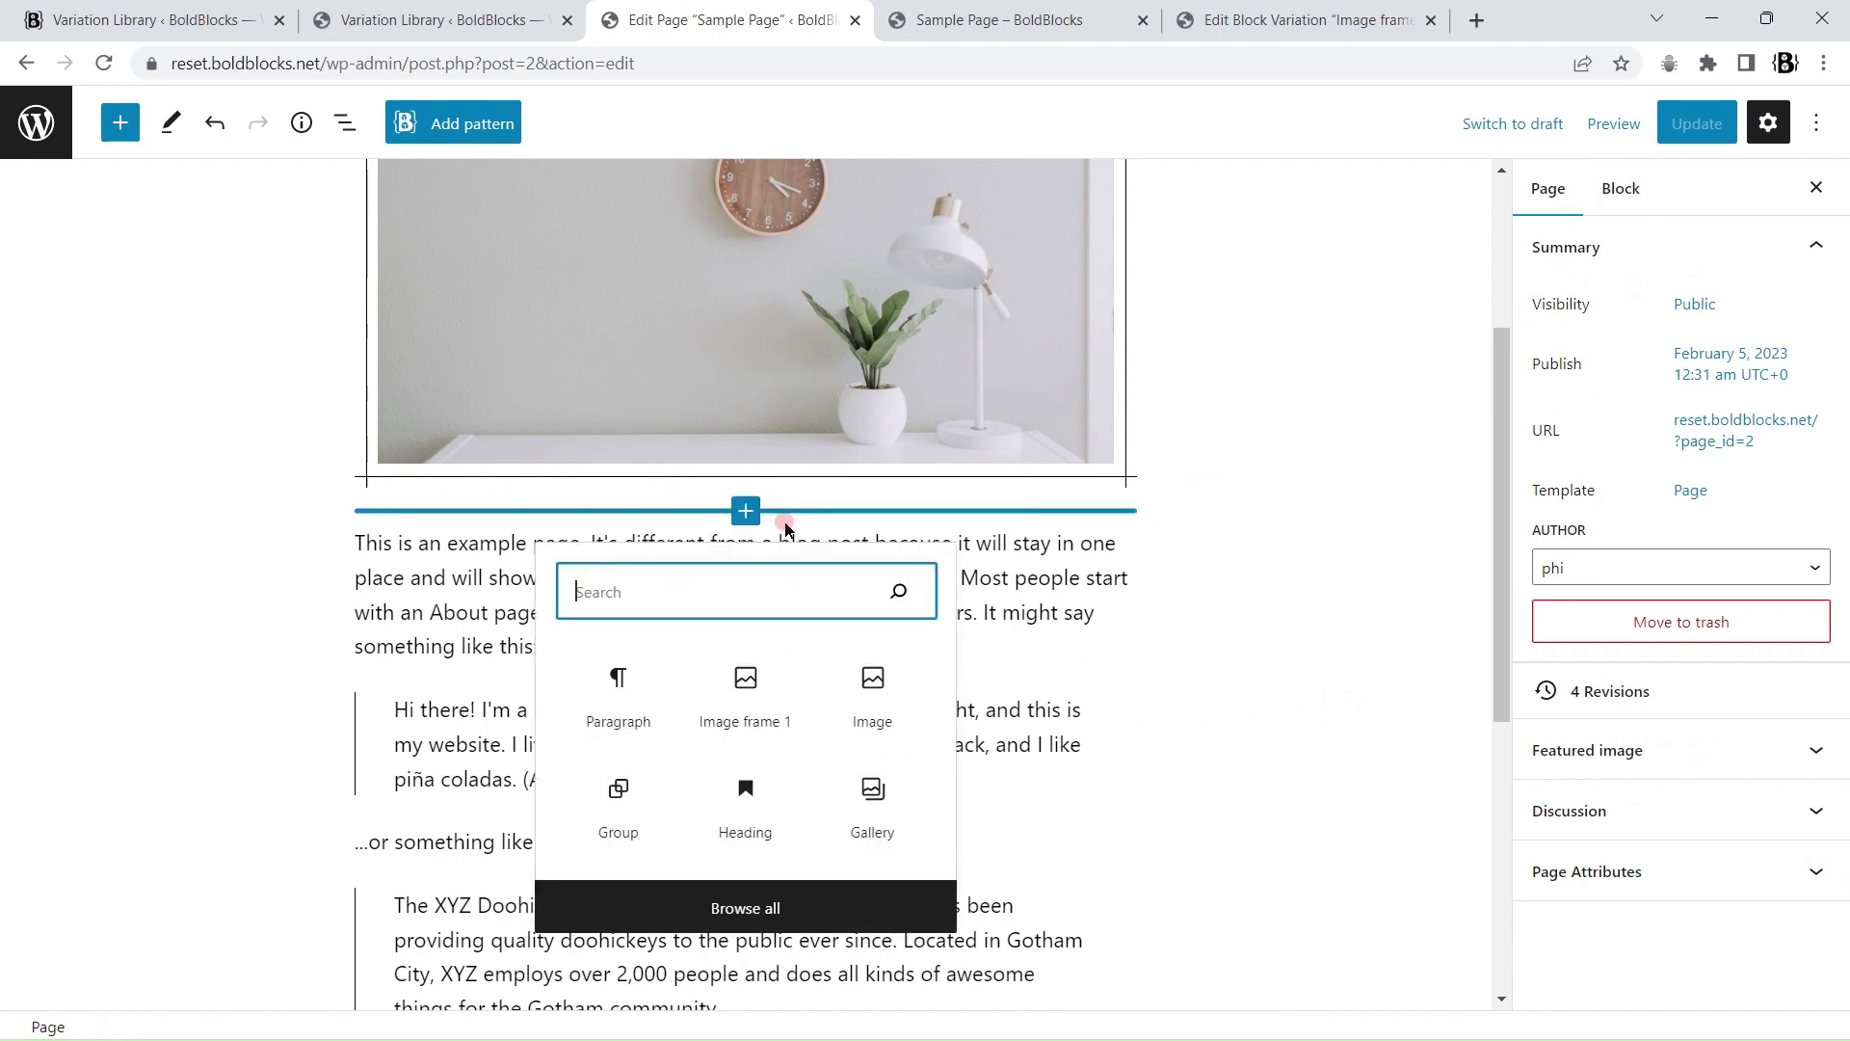
type("img")
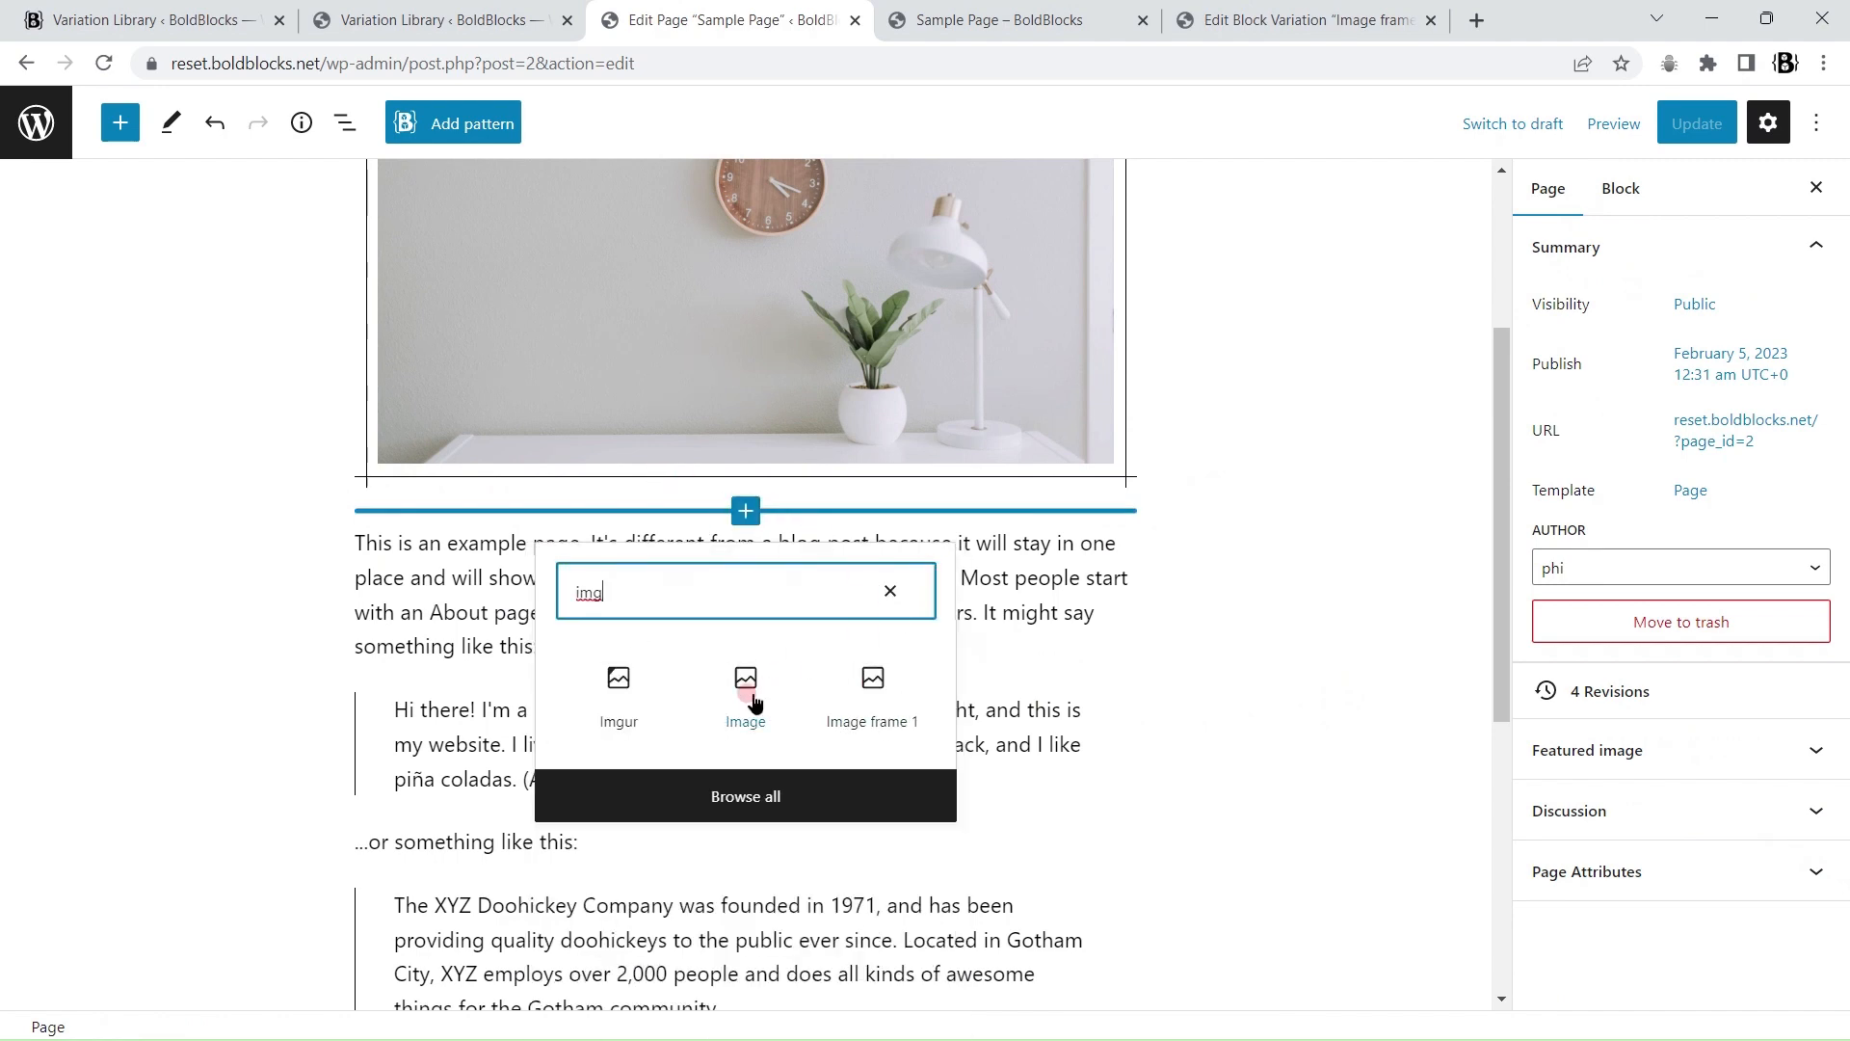
left_click(750, 694)
left_click(641, 697)
left_click(634, 747)
key("ctrl+v")
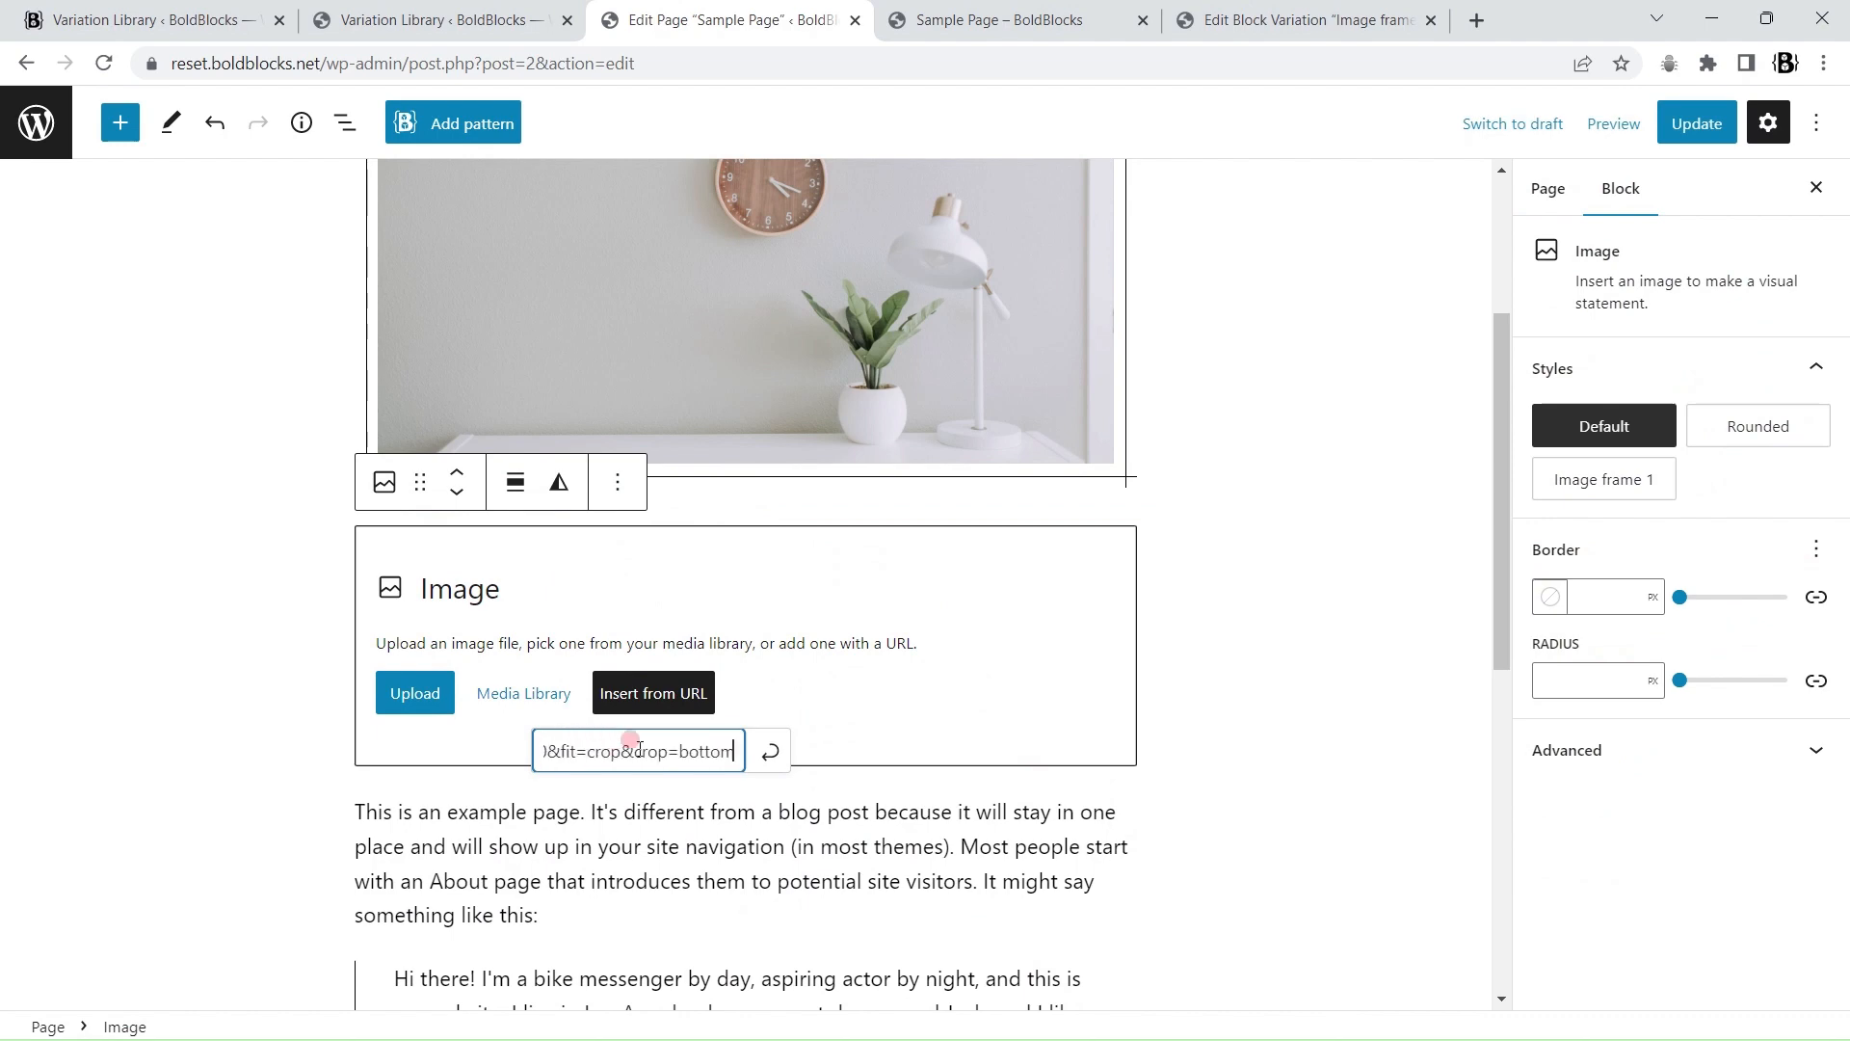
key("Return")
left_click(769, 561)
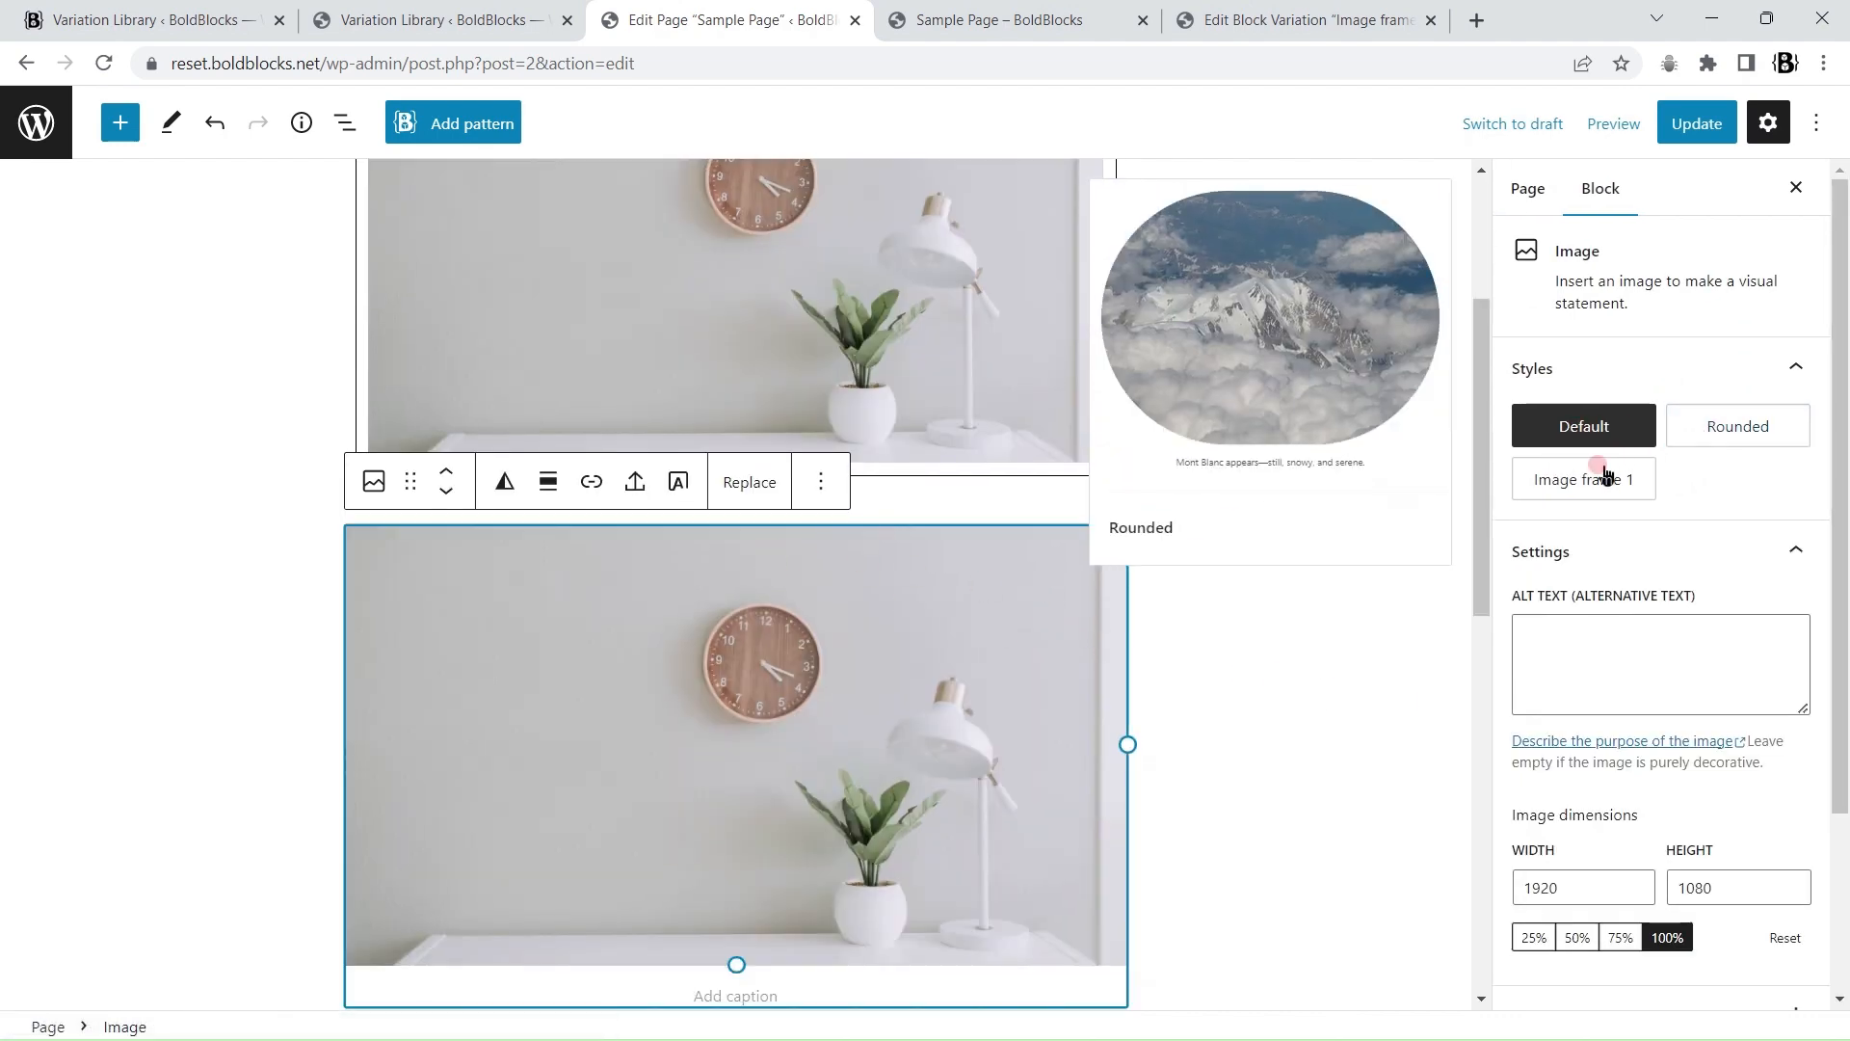
Step: Apply the Image frame 1 style to the second image and update the page
left_click(1588, 482)
scroll(1363, 690, "up", 4)
left_click(1288, 591)
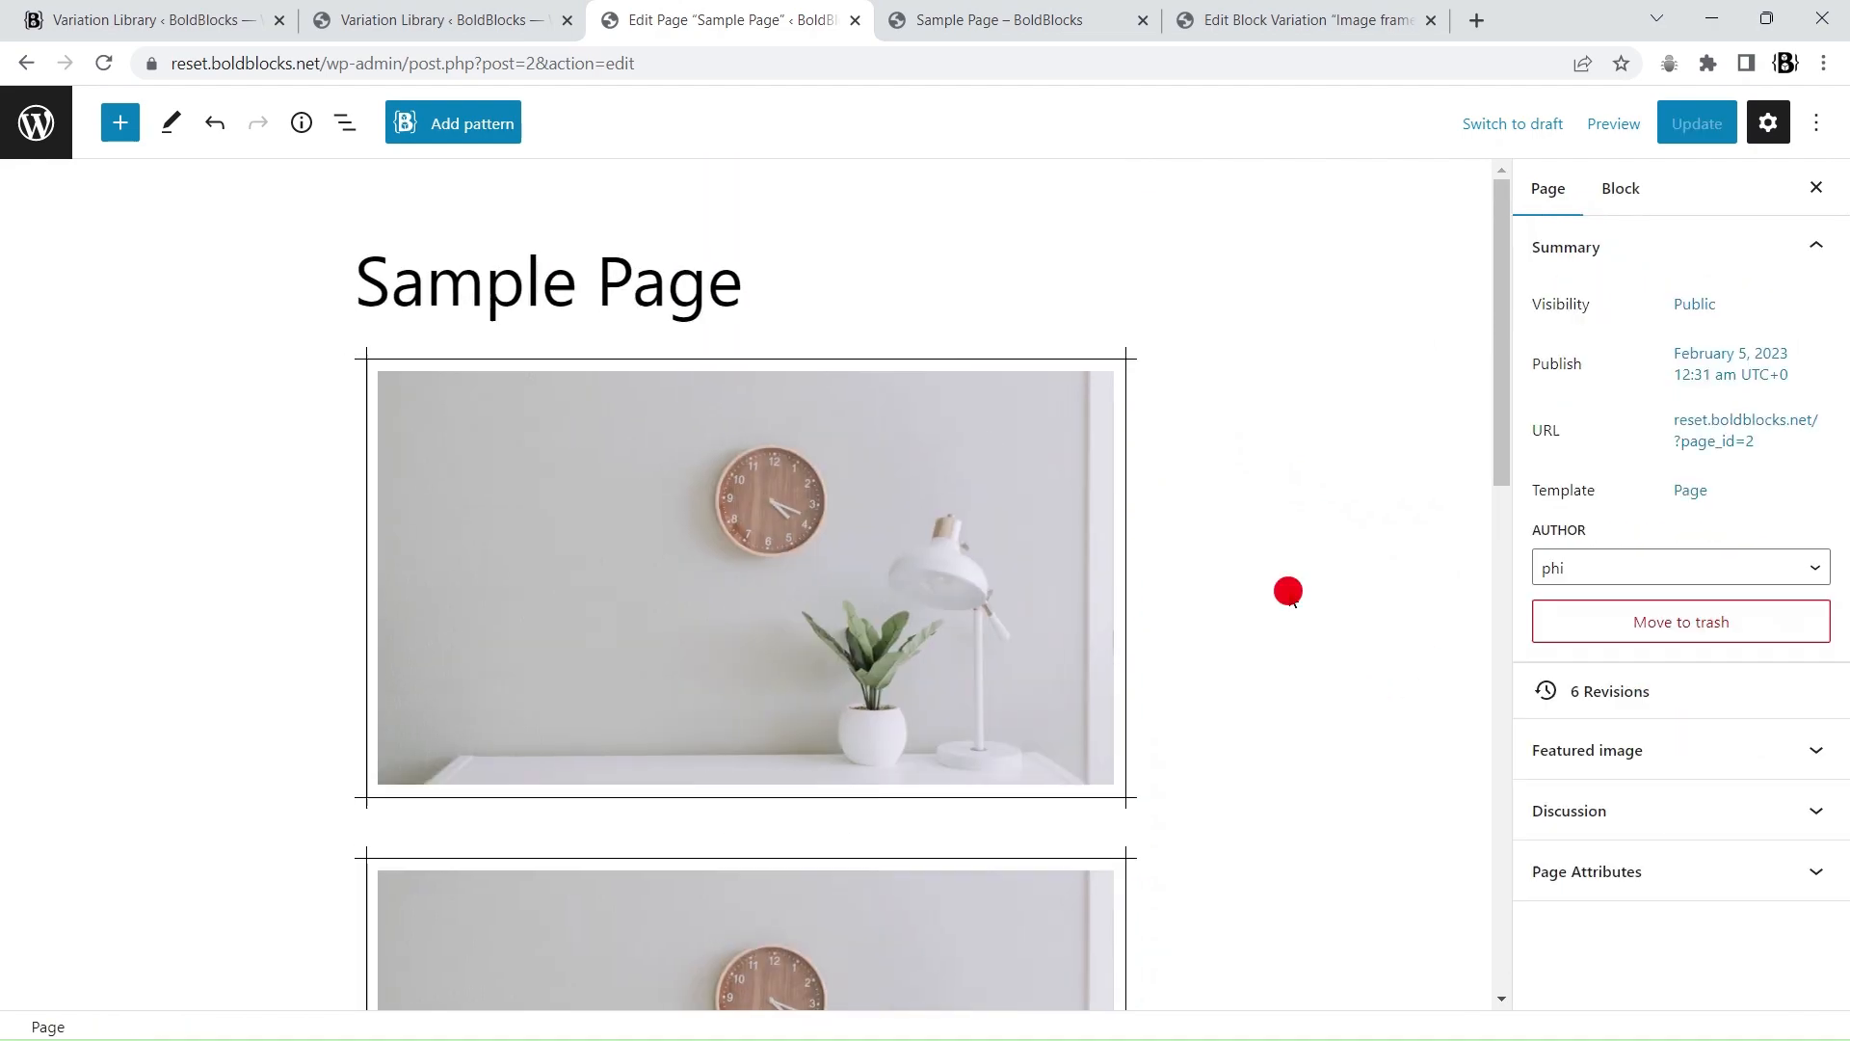
Step: Open the Image frame 1 source code from the Variation Library and examine its bb-attr--spacing and bb-attr--color variables
left_click(389, 11)
left_click(960, 260)
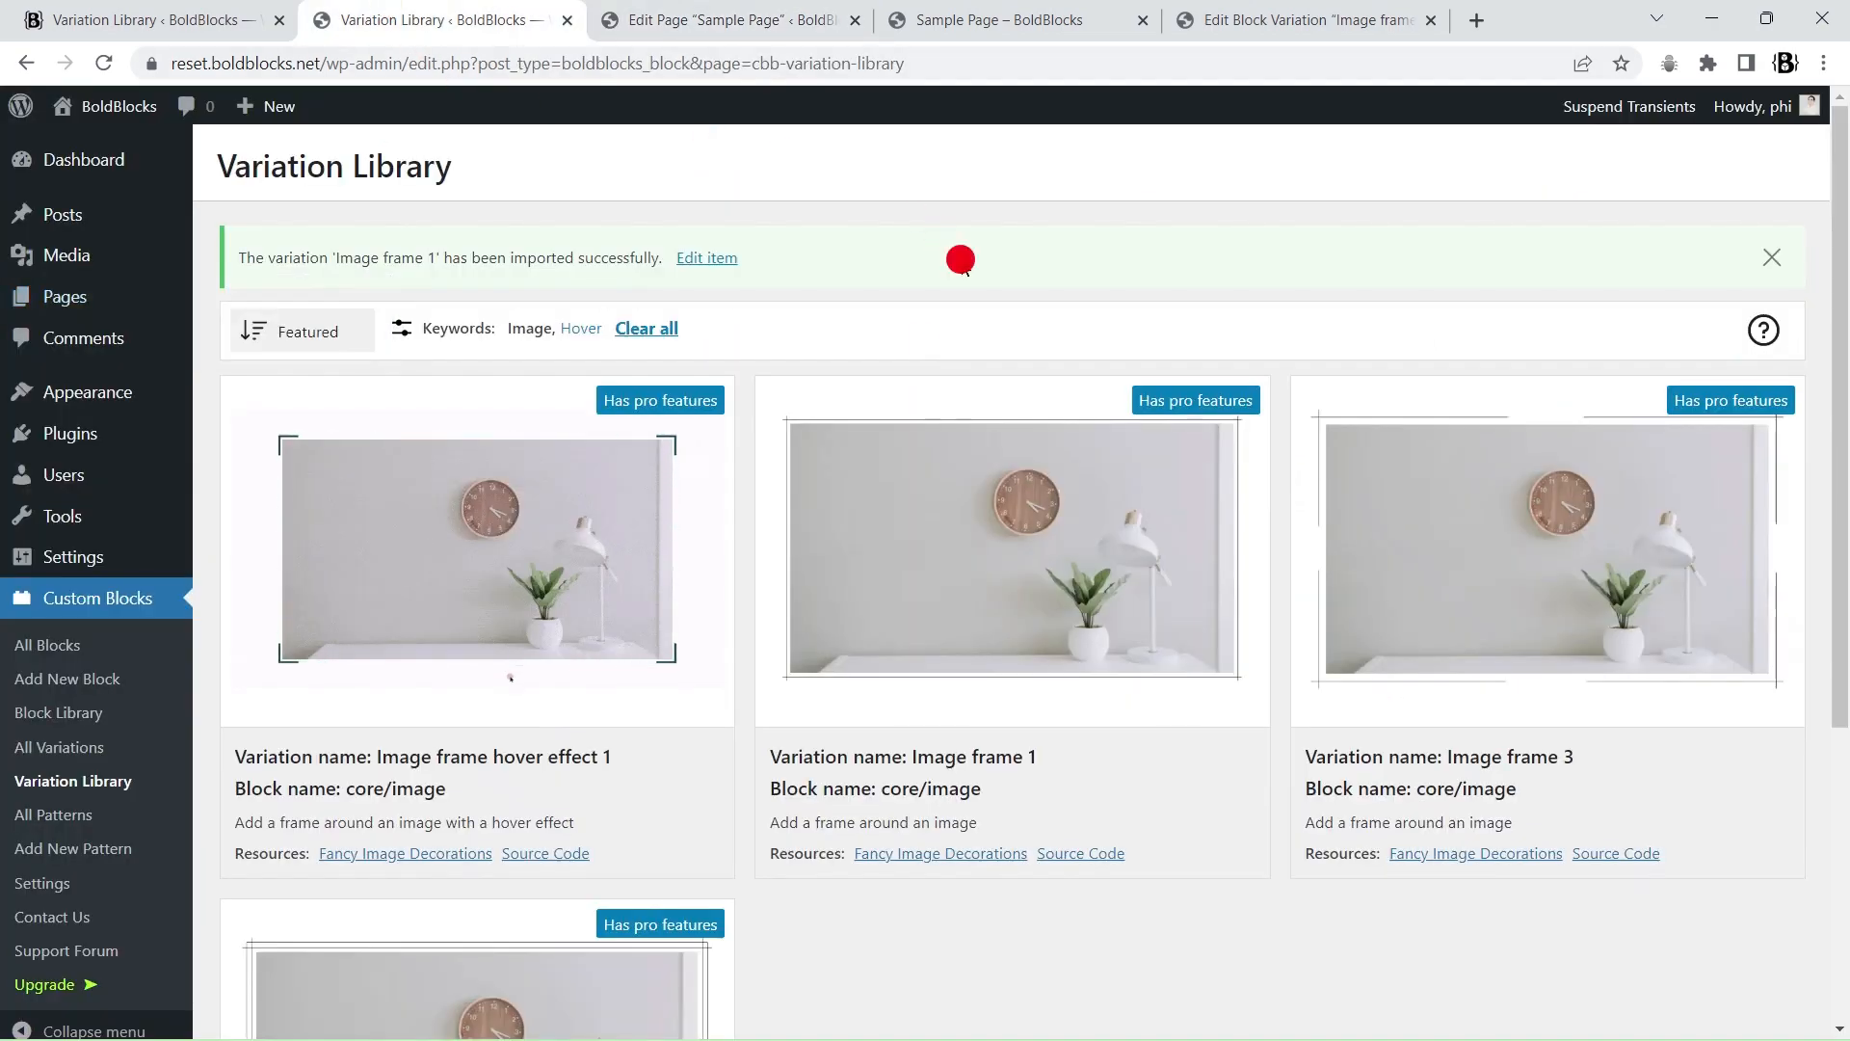
scroll(1349, 385, "down", 5)
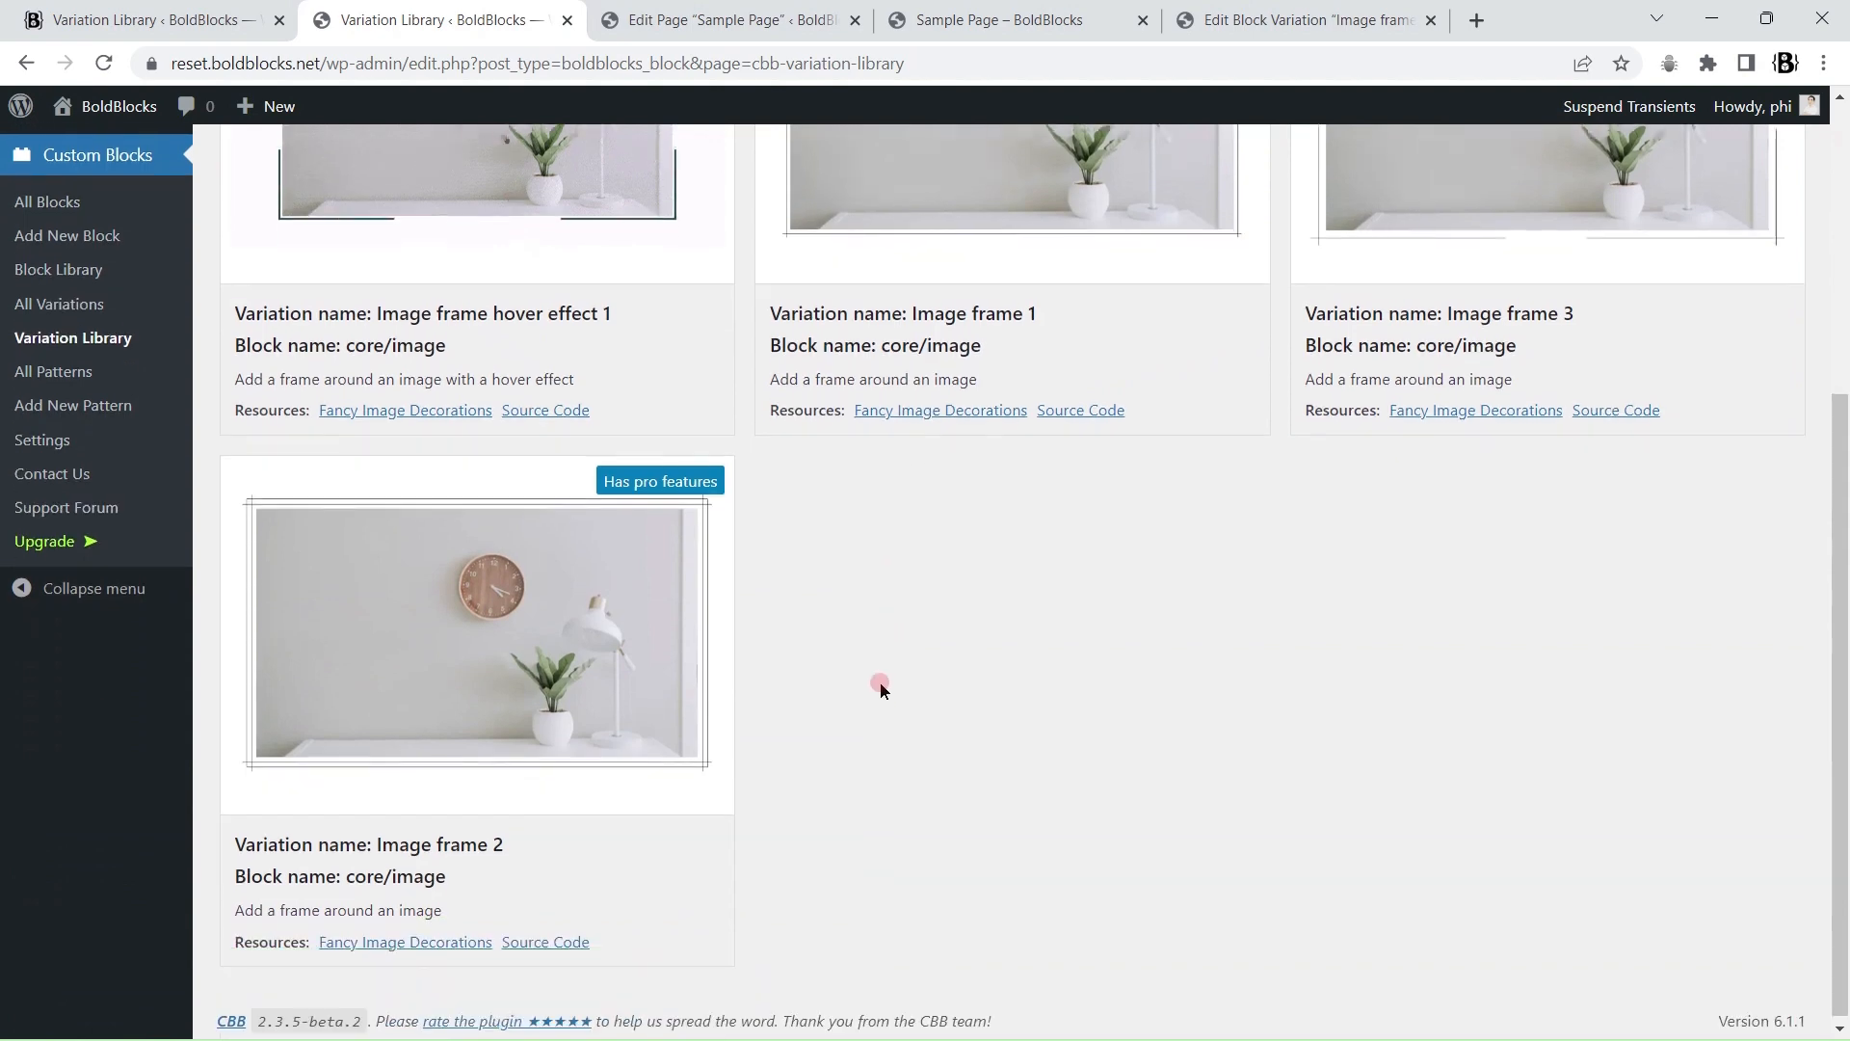
scroll(881, 686, "up", 3)
left_click(1080, 725)
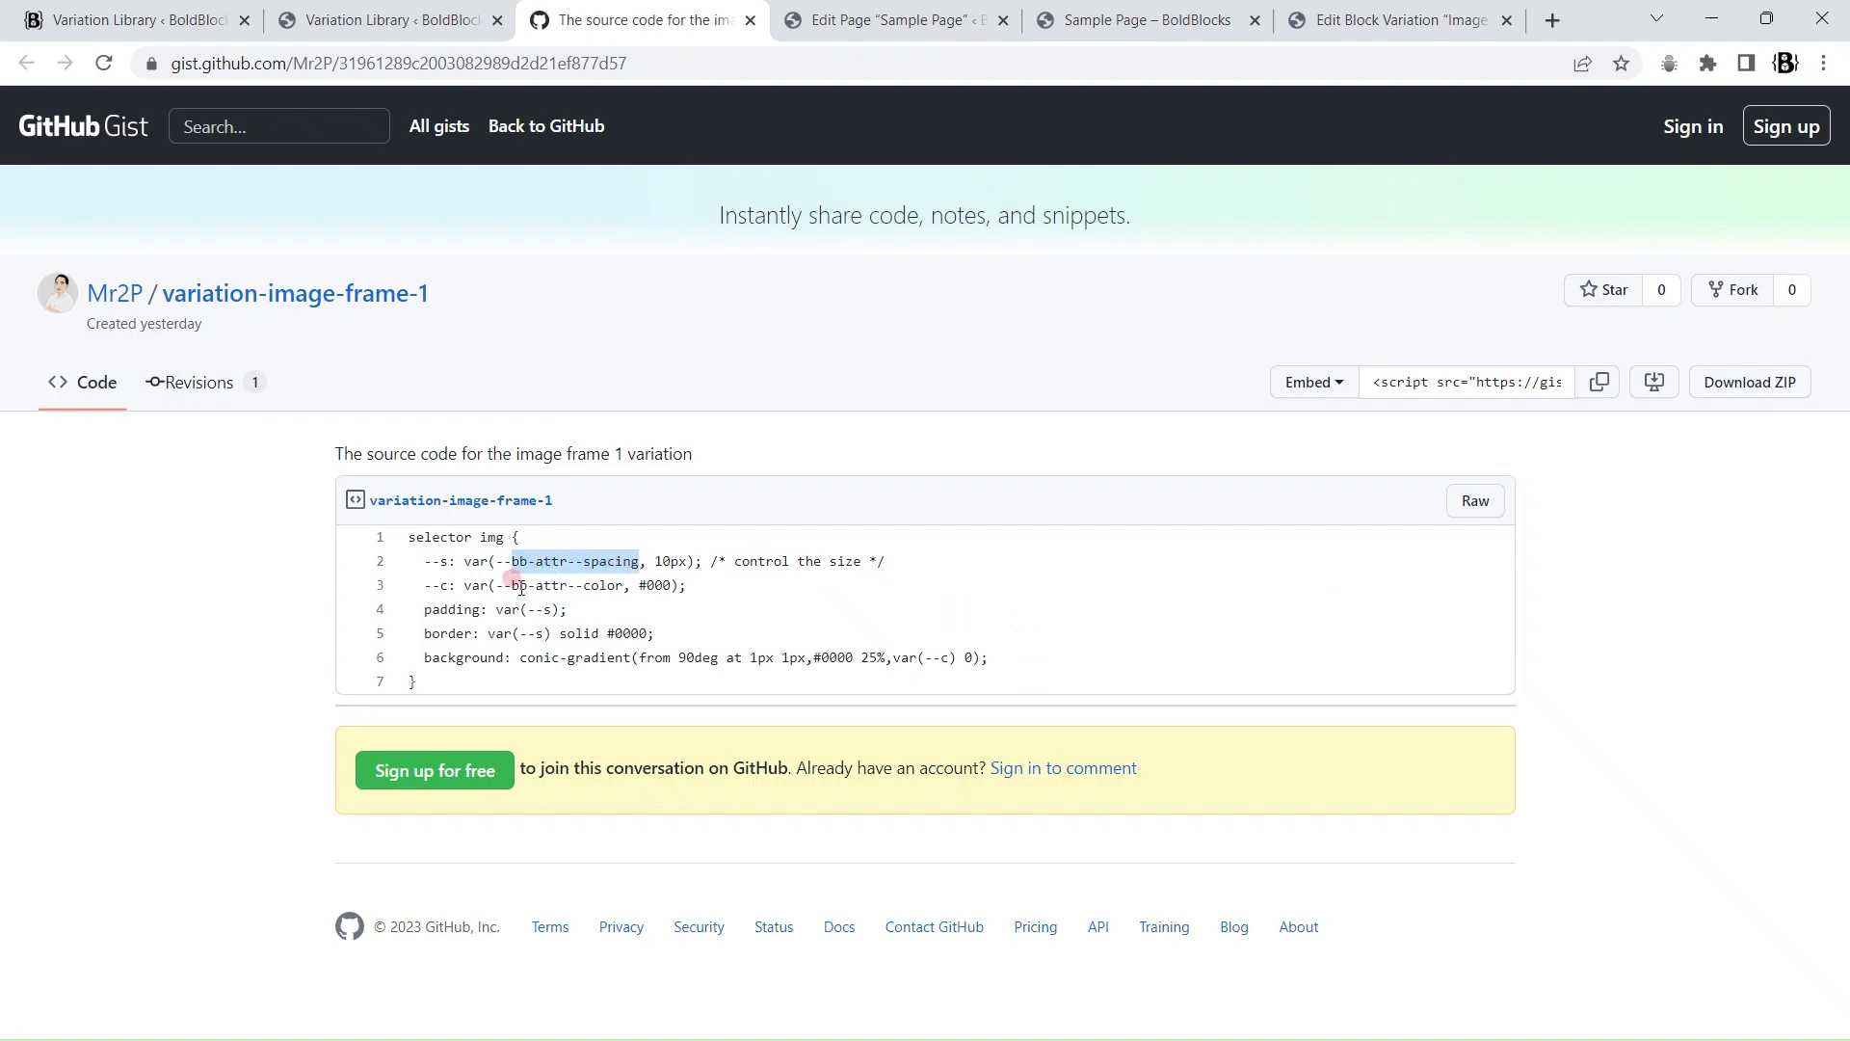
left_click_drag(513, 586, 624, 588)
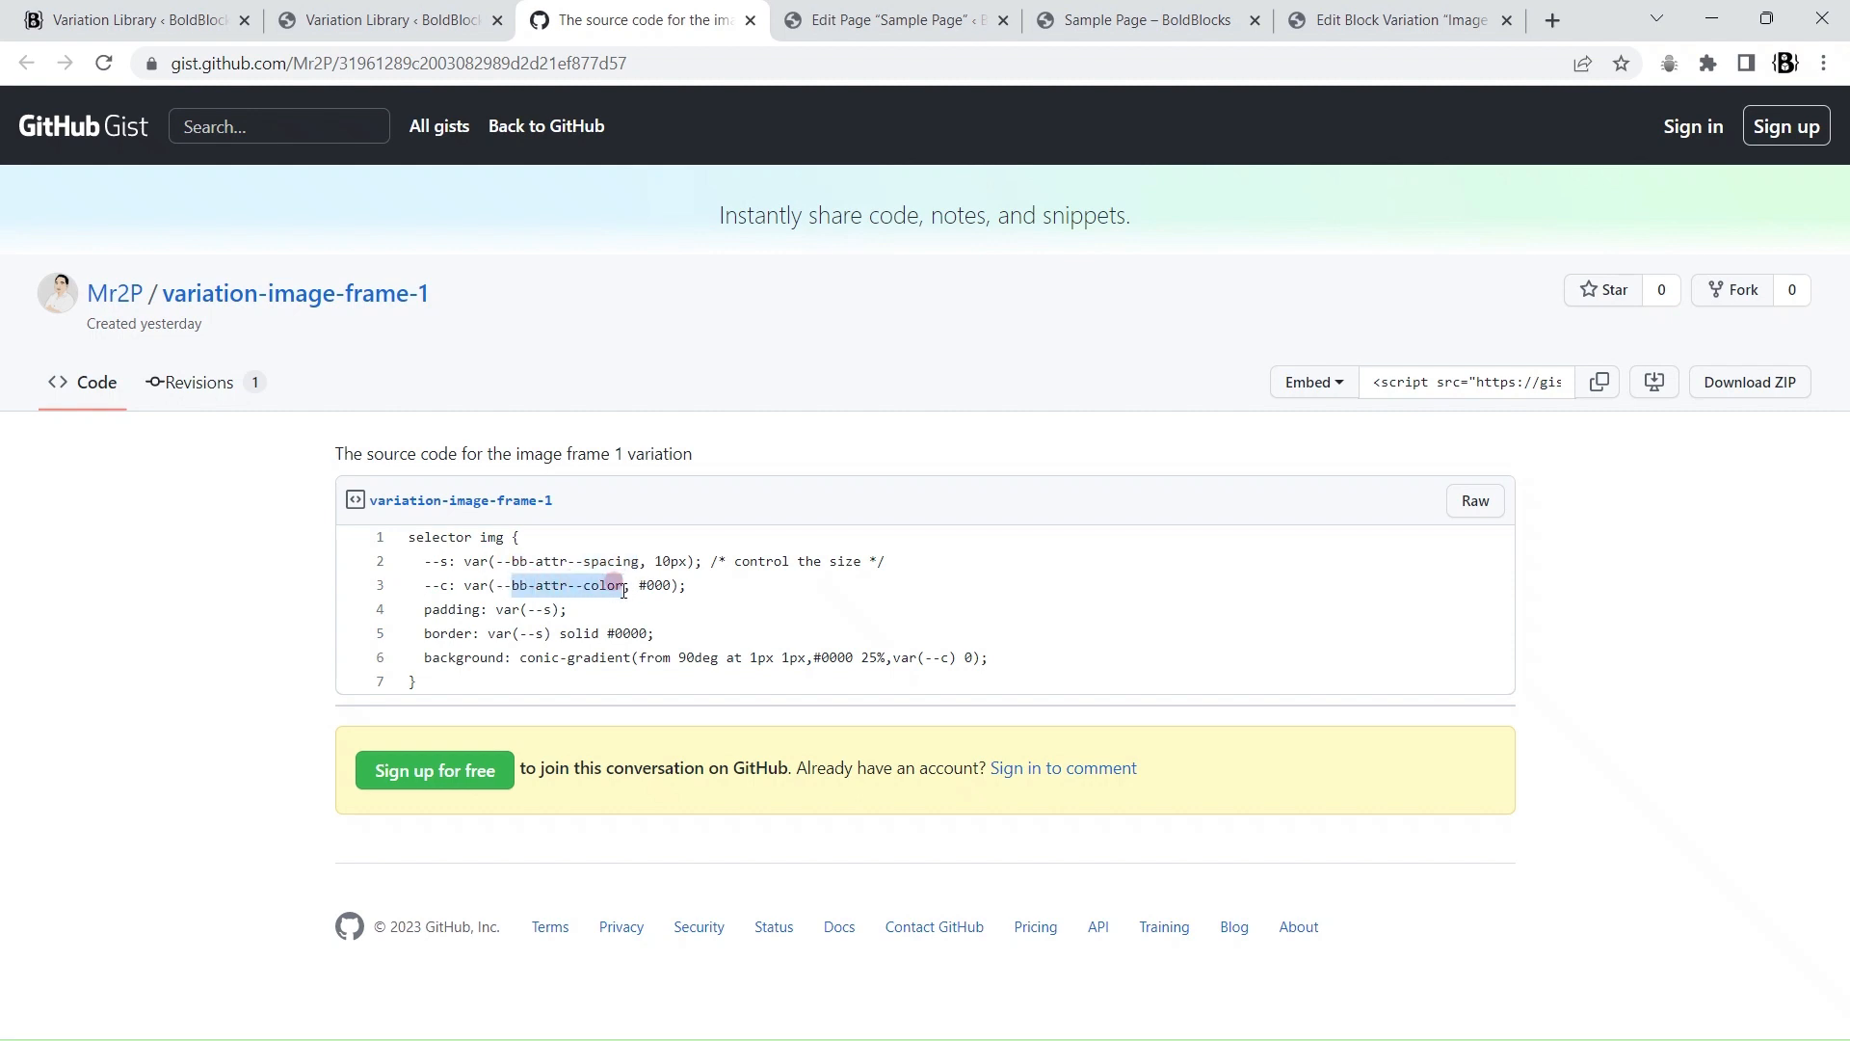
Step: Return to the Sample Page editor and transform the first framed image into an Advanced group
left_click(910, 21)
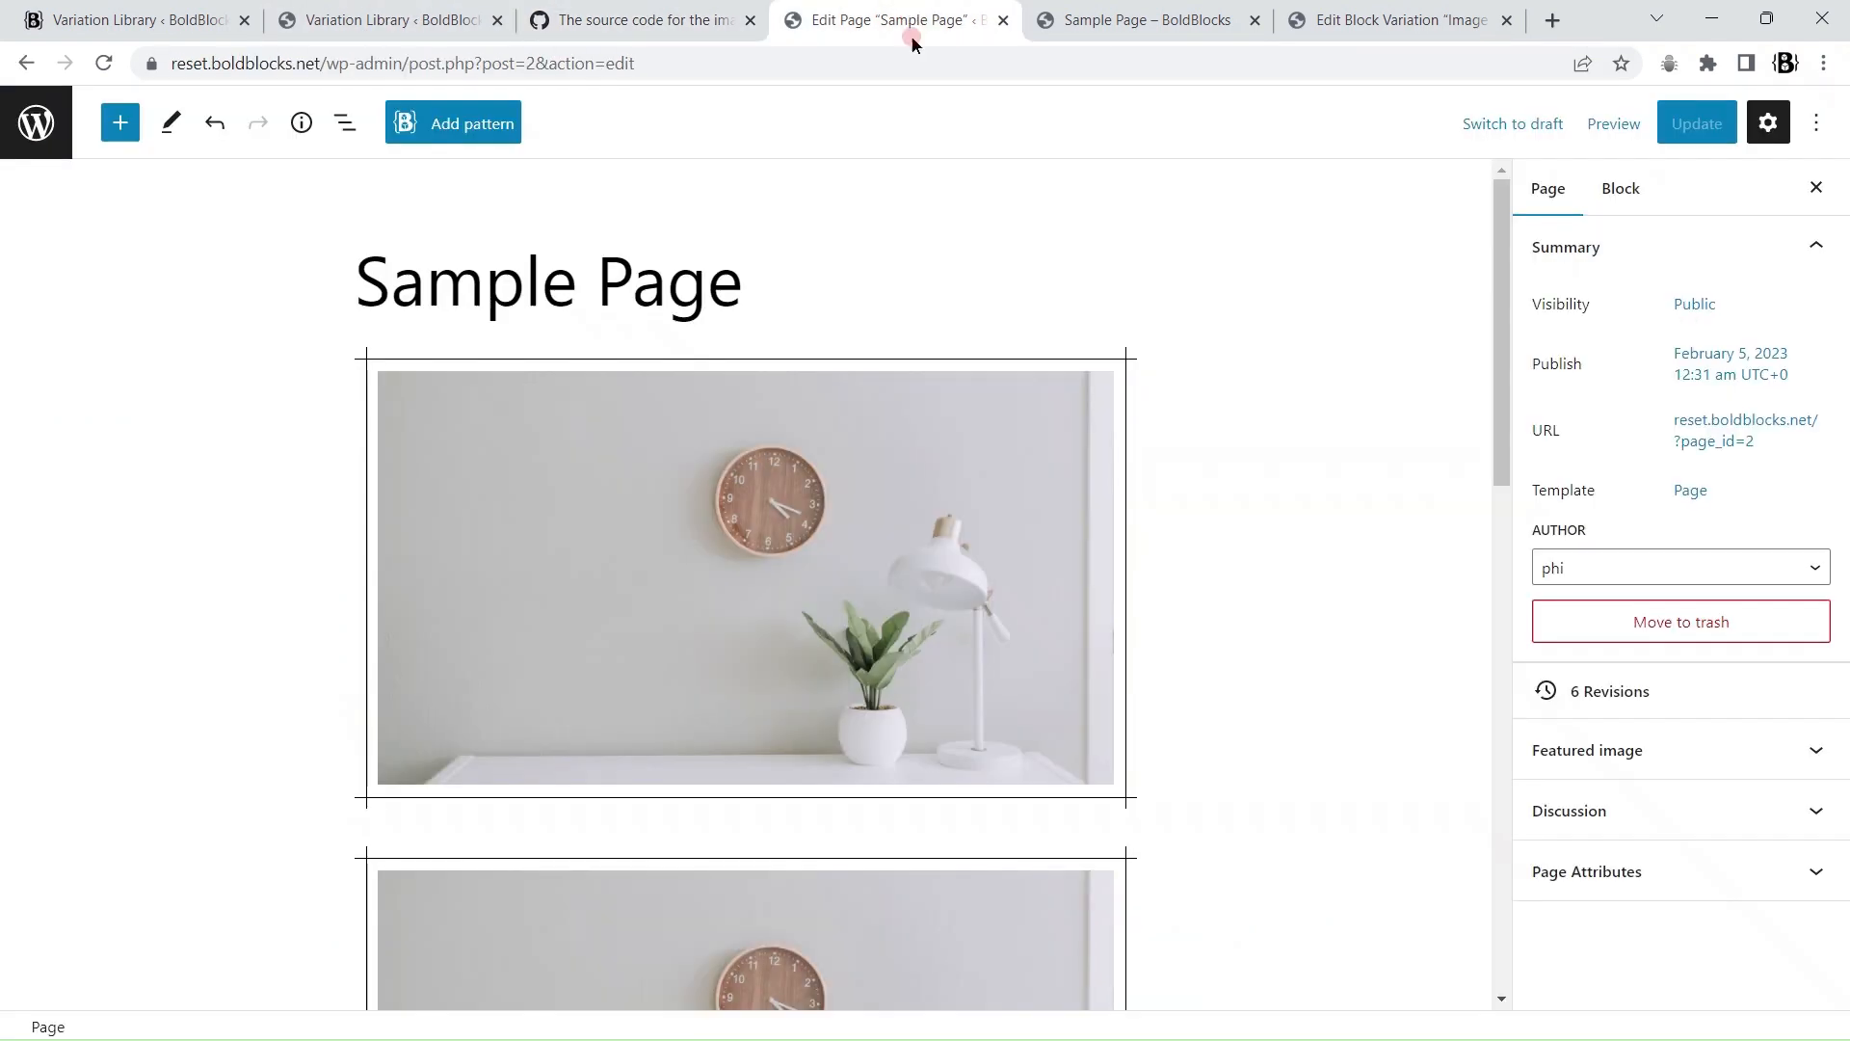
left_click(383, 376)
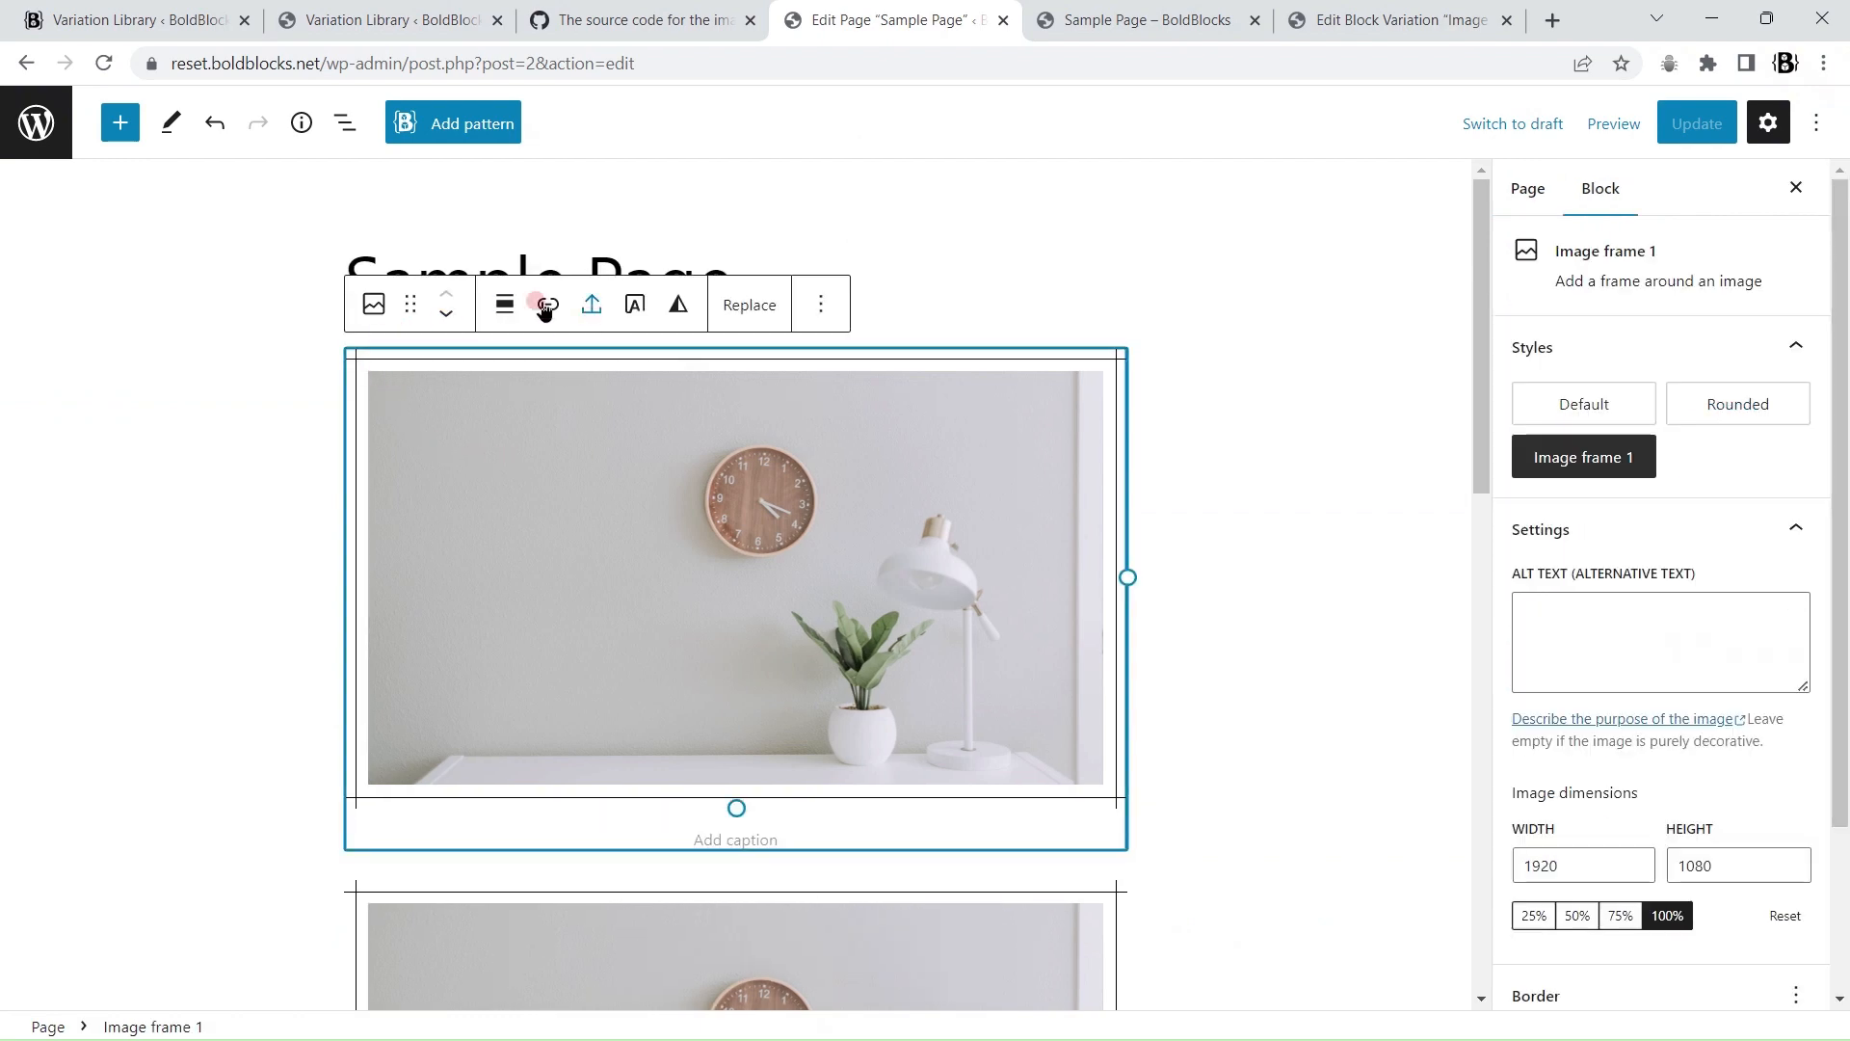
left_click(374, 307)
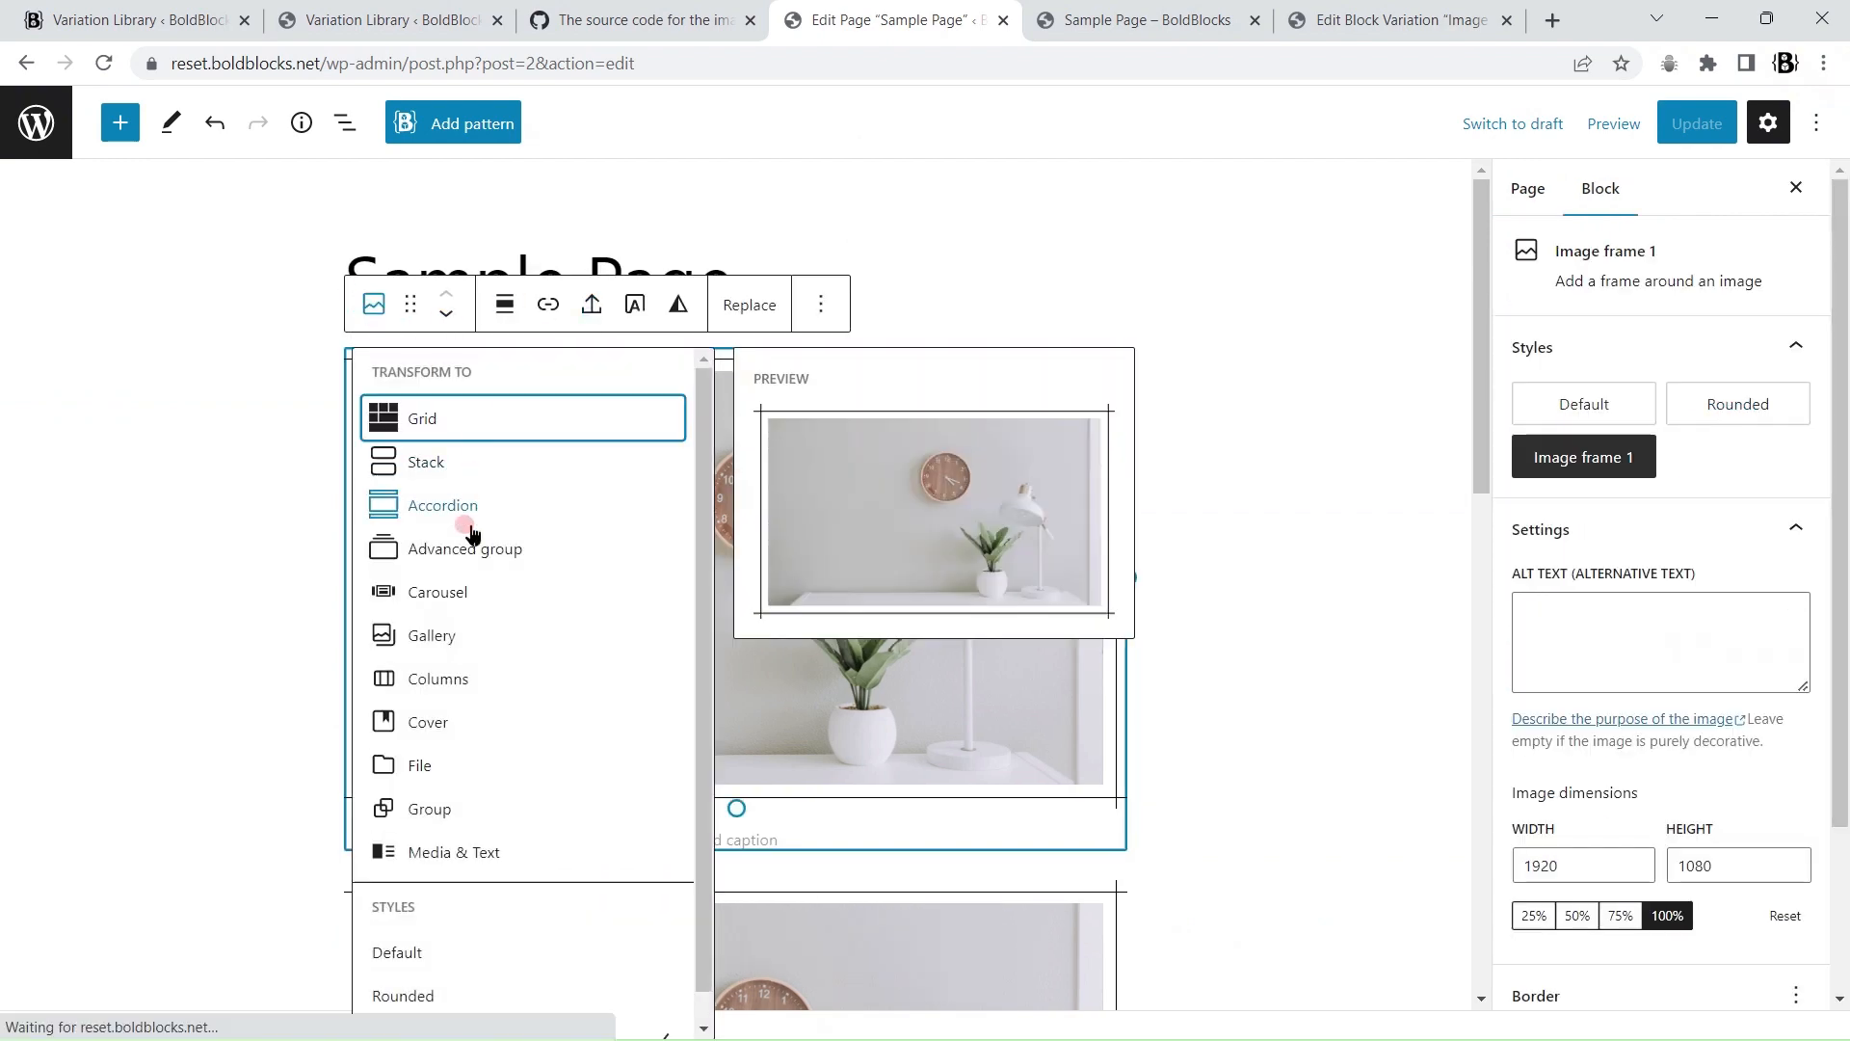
left_click(471, 540)
Step: Add a custom attribute of type CSS Variable named "spacing" to the Advanced group
scroll(1843, 542, "down", 7)
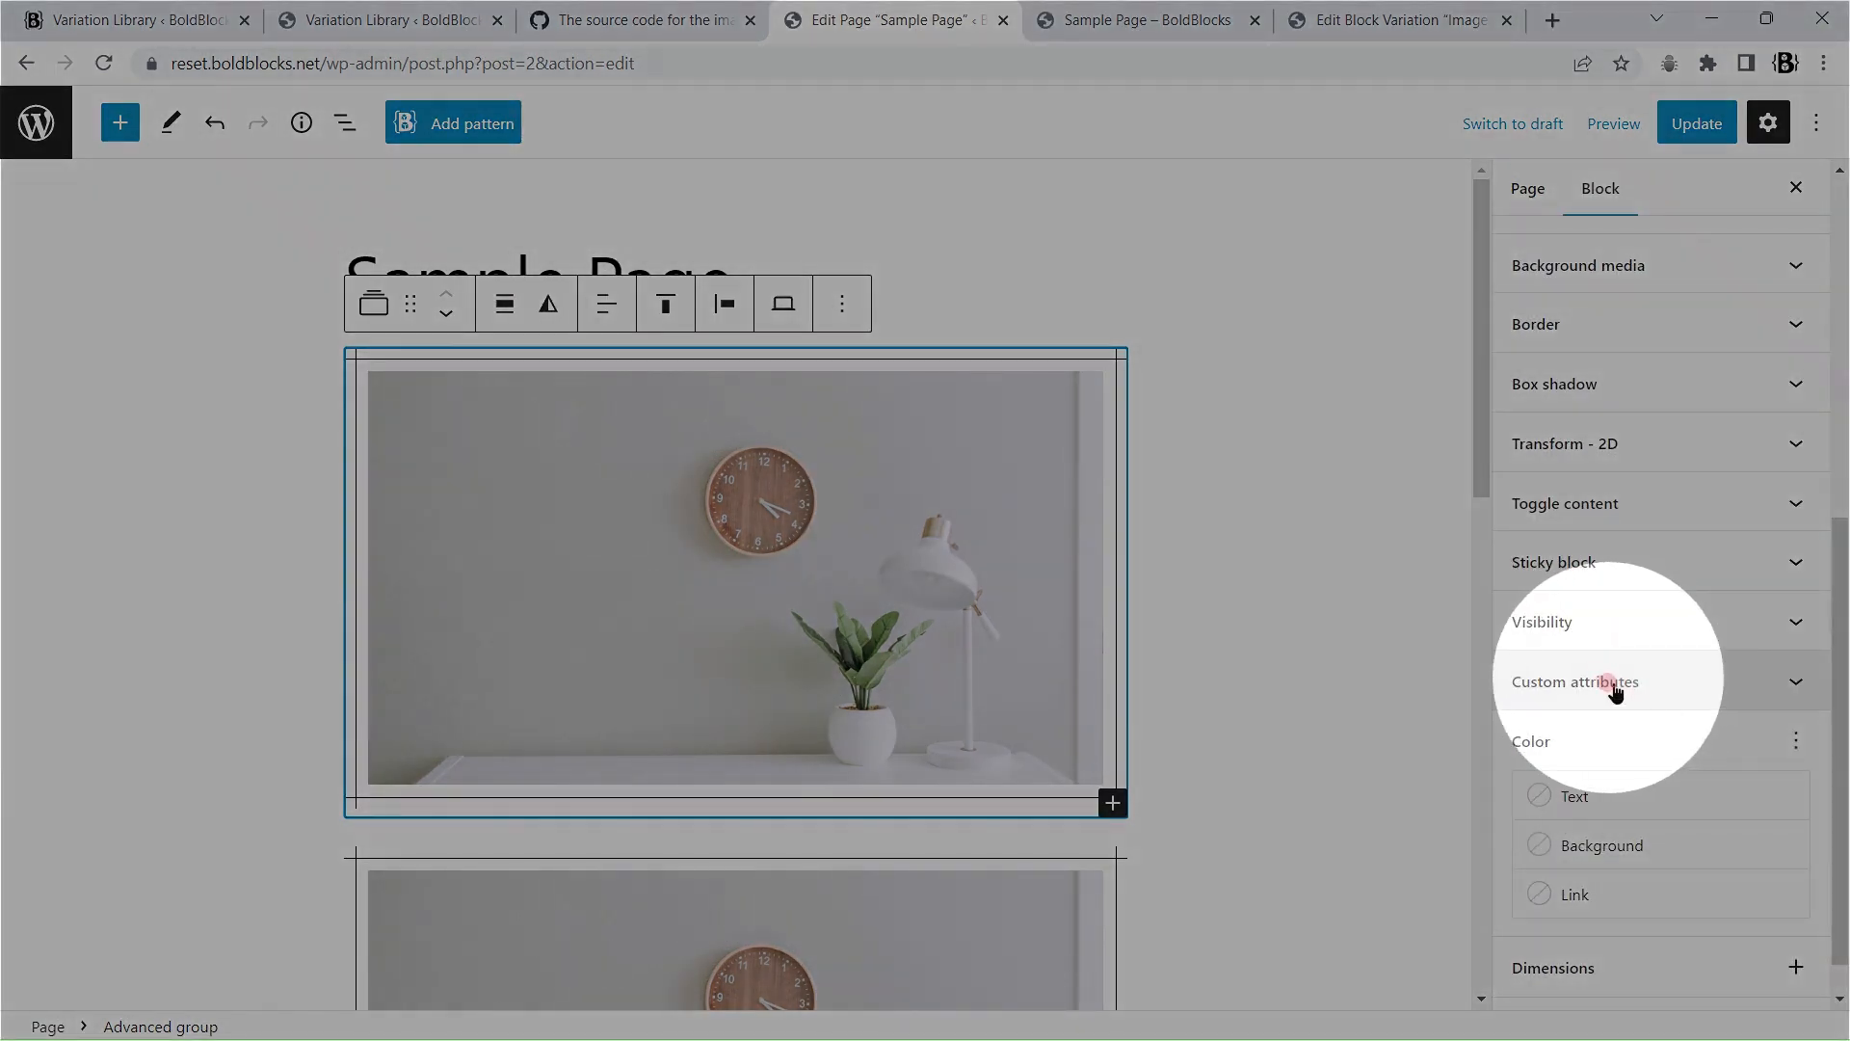
left_click(1763, 683)
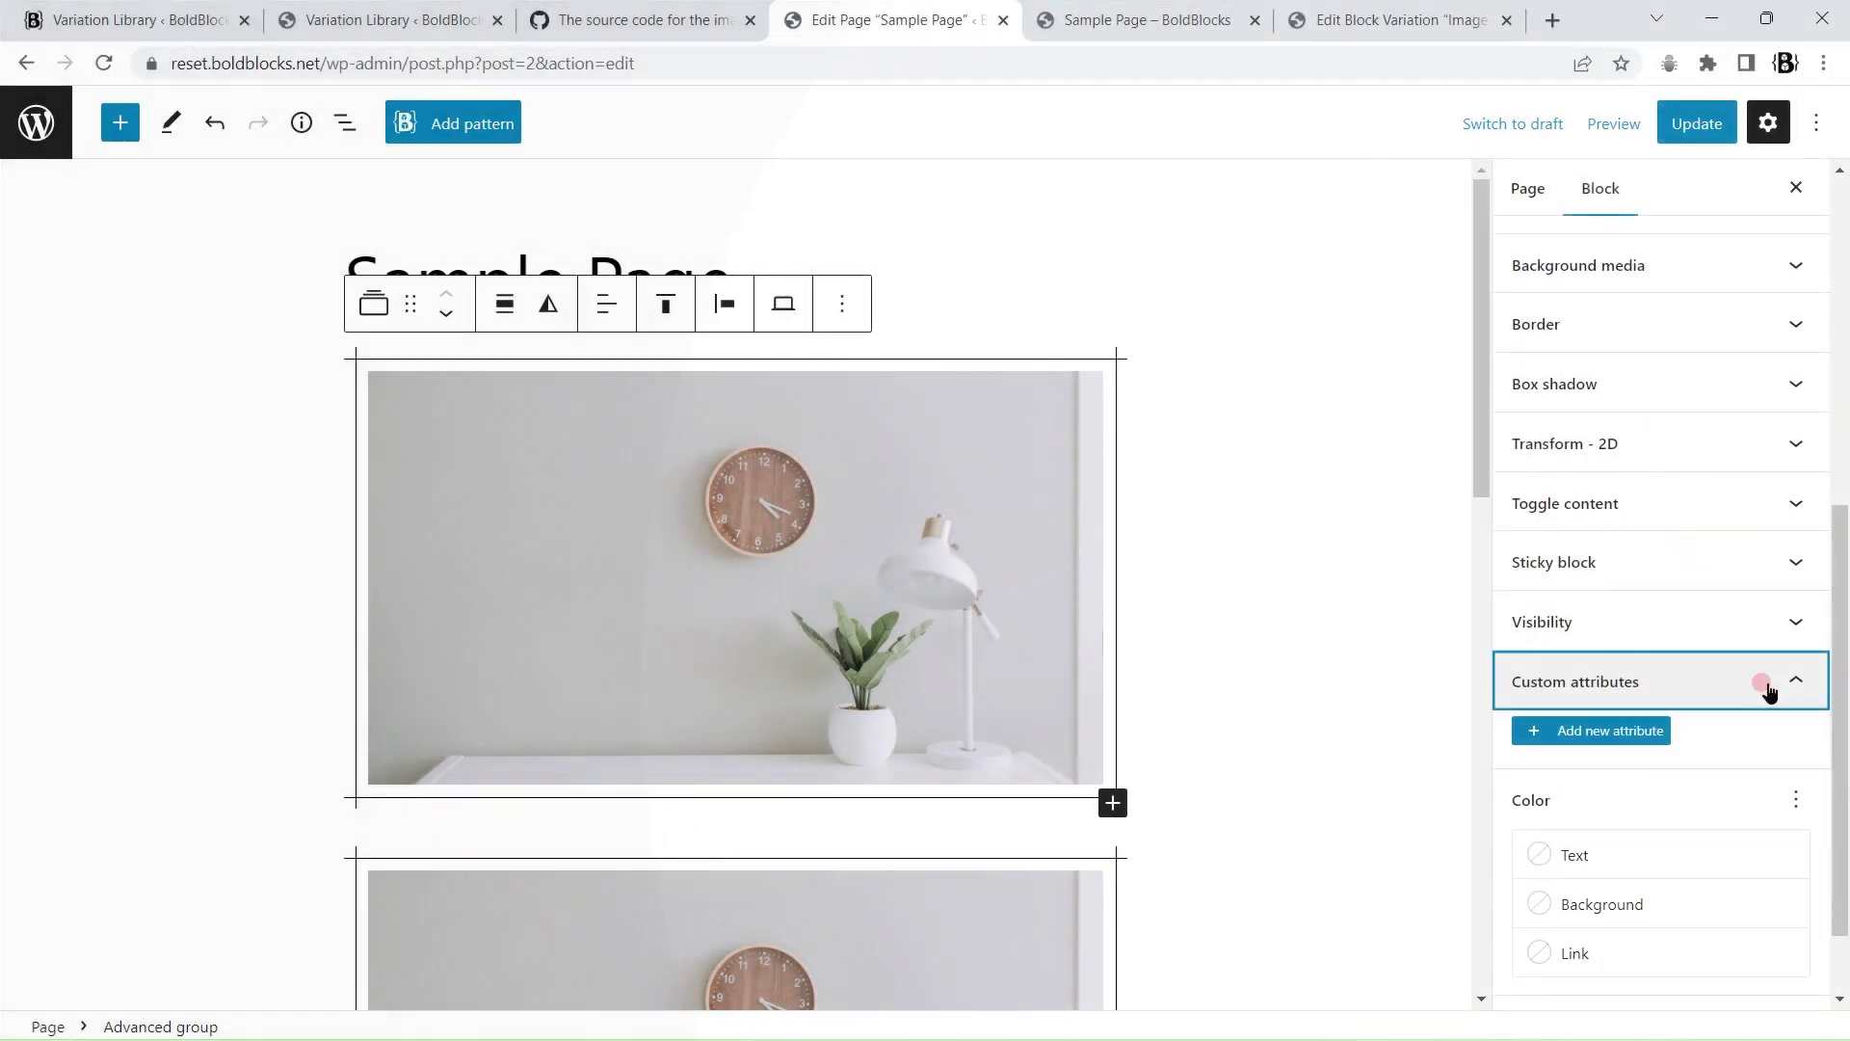
left_click(1627, 724)
scroll(1624, 723, "down", 6)
scroll(1719, 641, "up", 3)
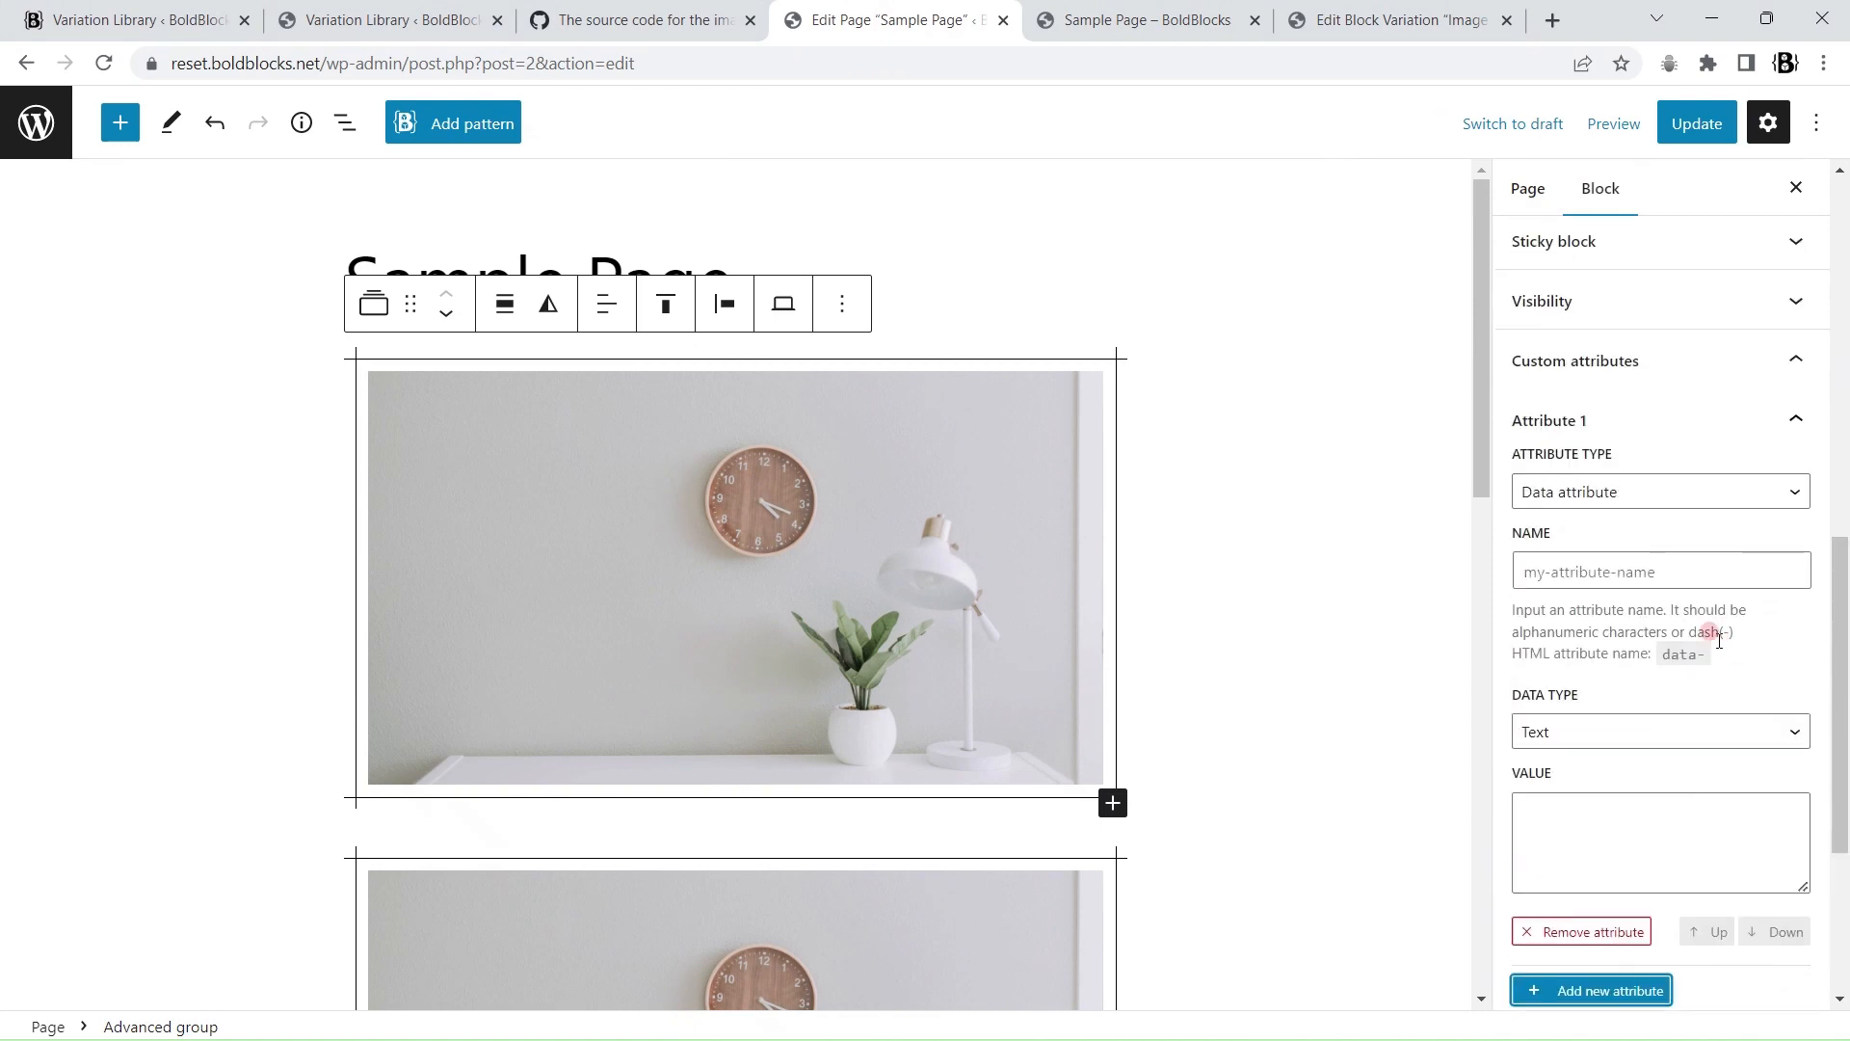
left_click(1588, 494)
left_click(1570, 529)
left_click(1559, 571)
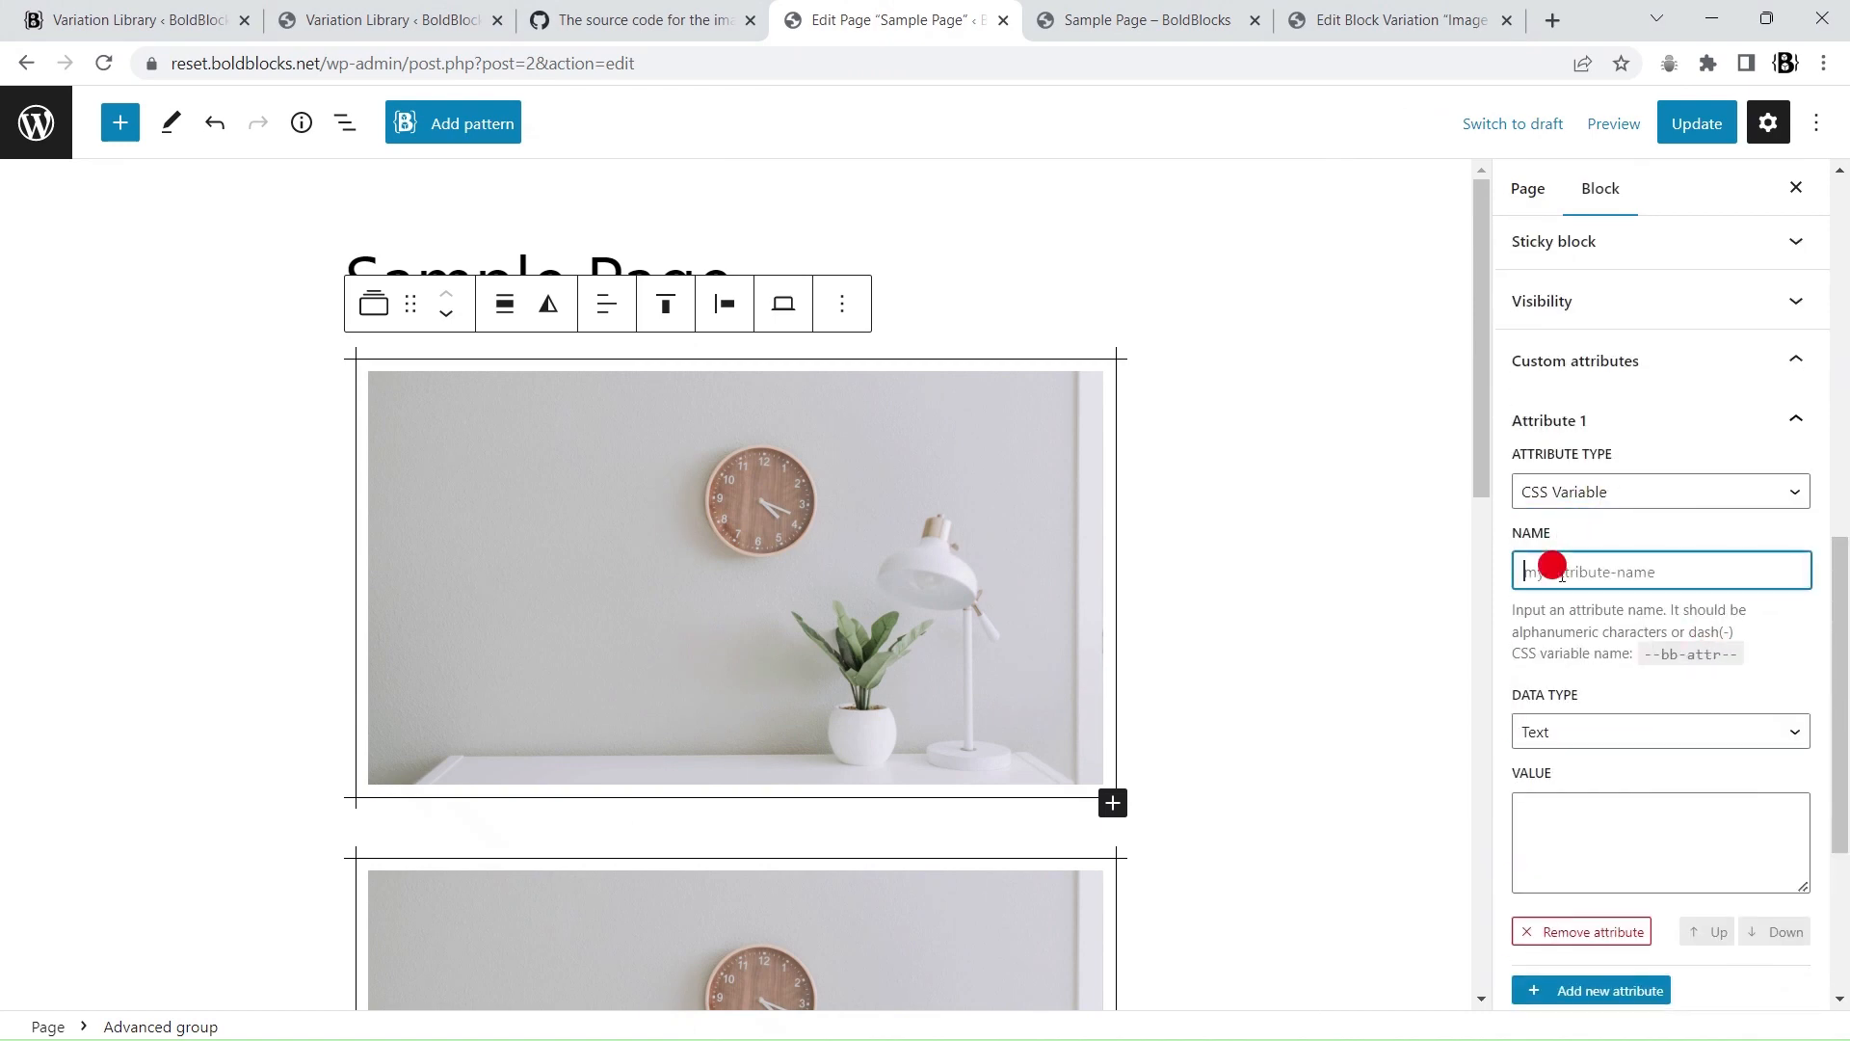
type("spacing")
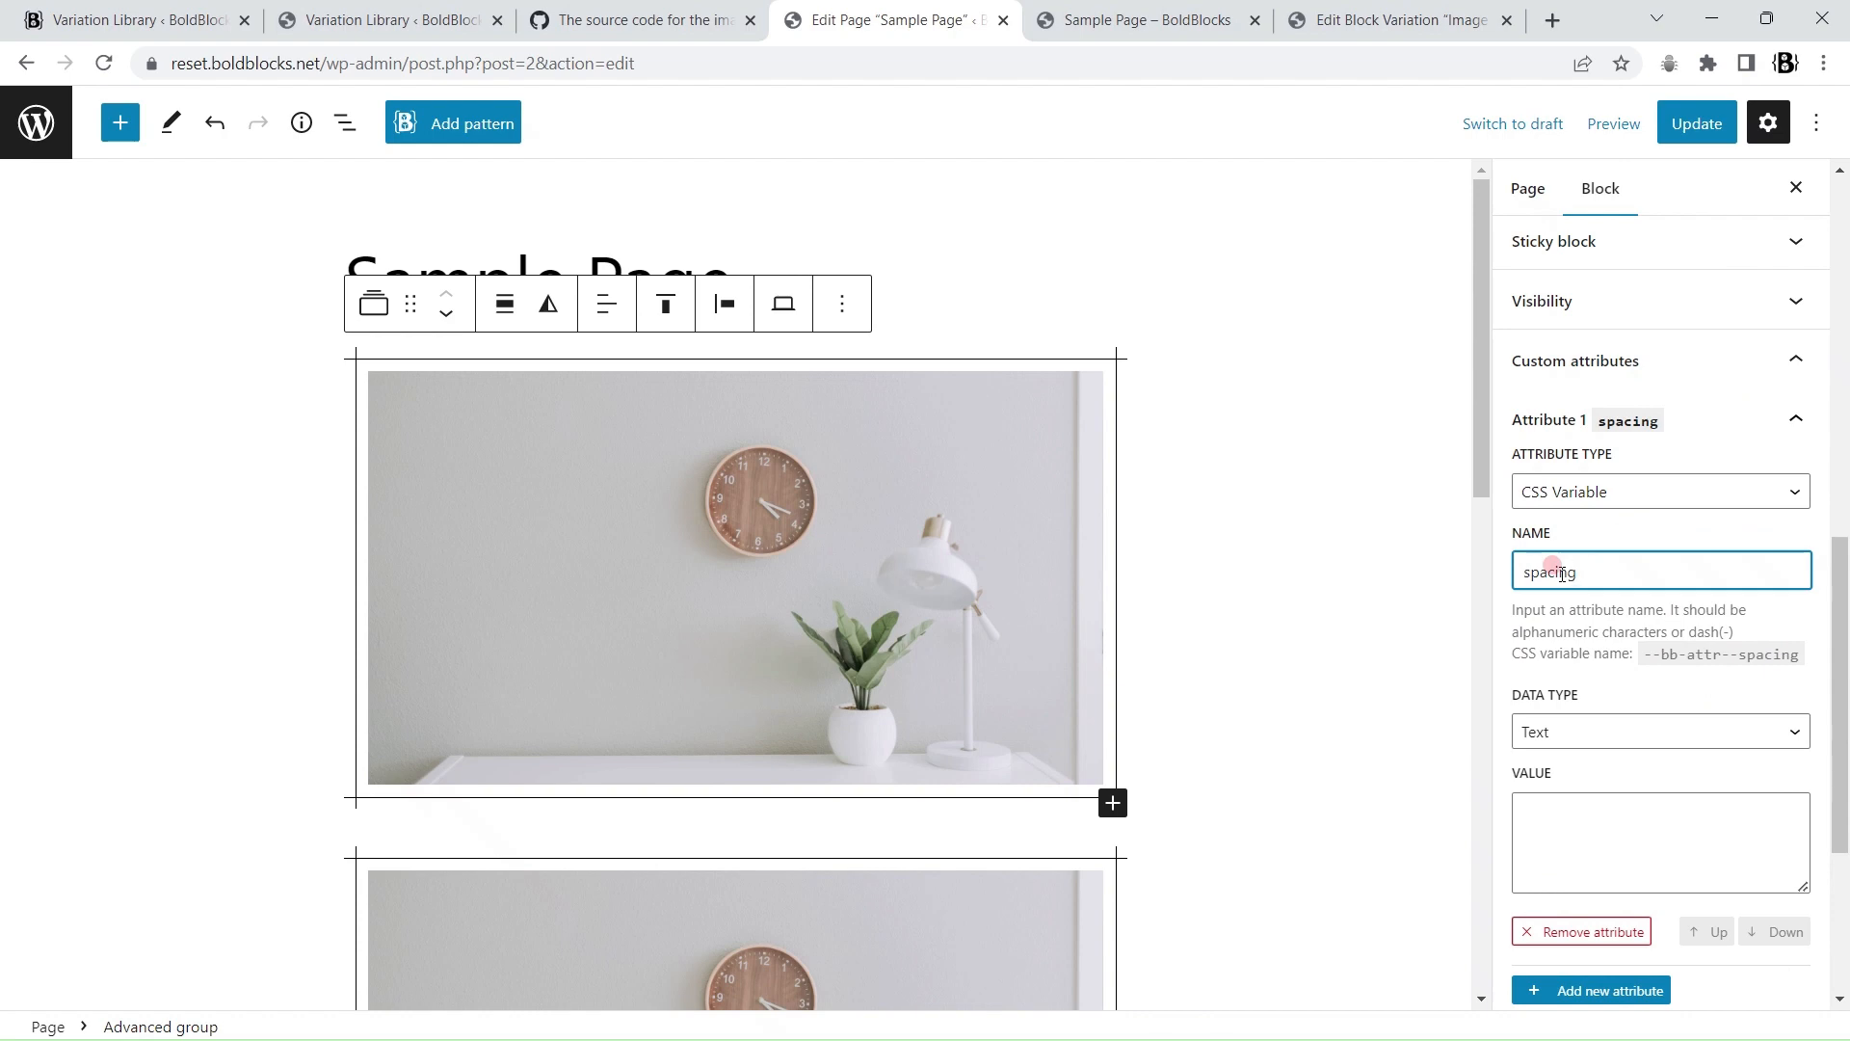
Step: Recheck the variation's source code, then set the spacing attribute's data type to Unit and its value to 5
left_click(674, 19)
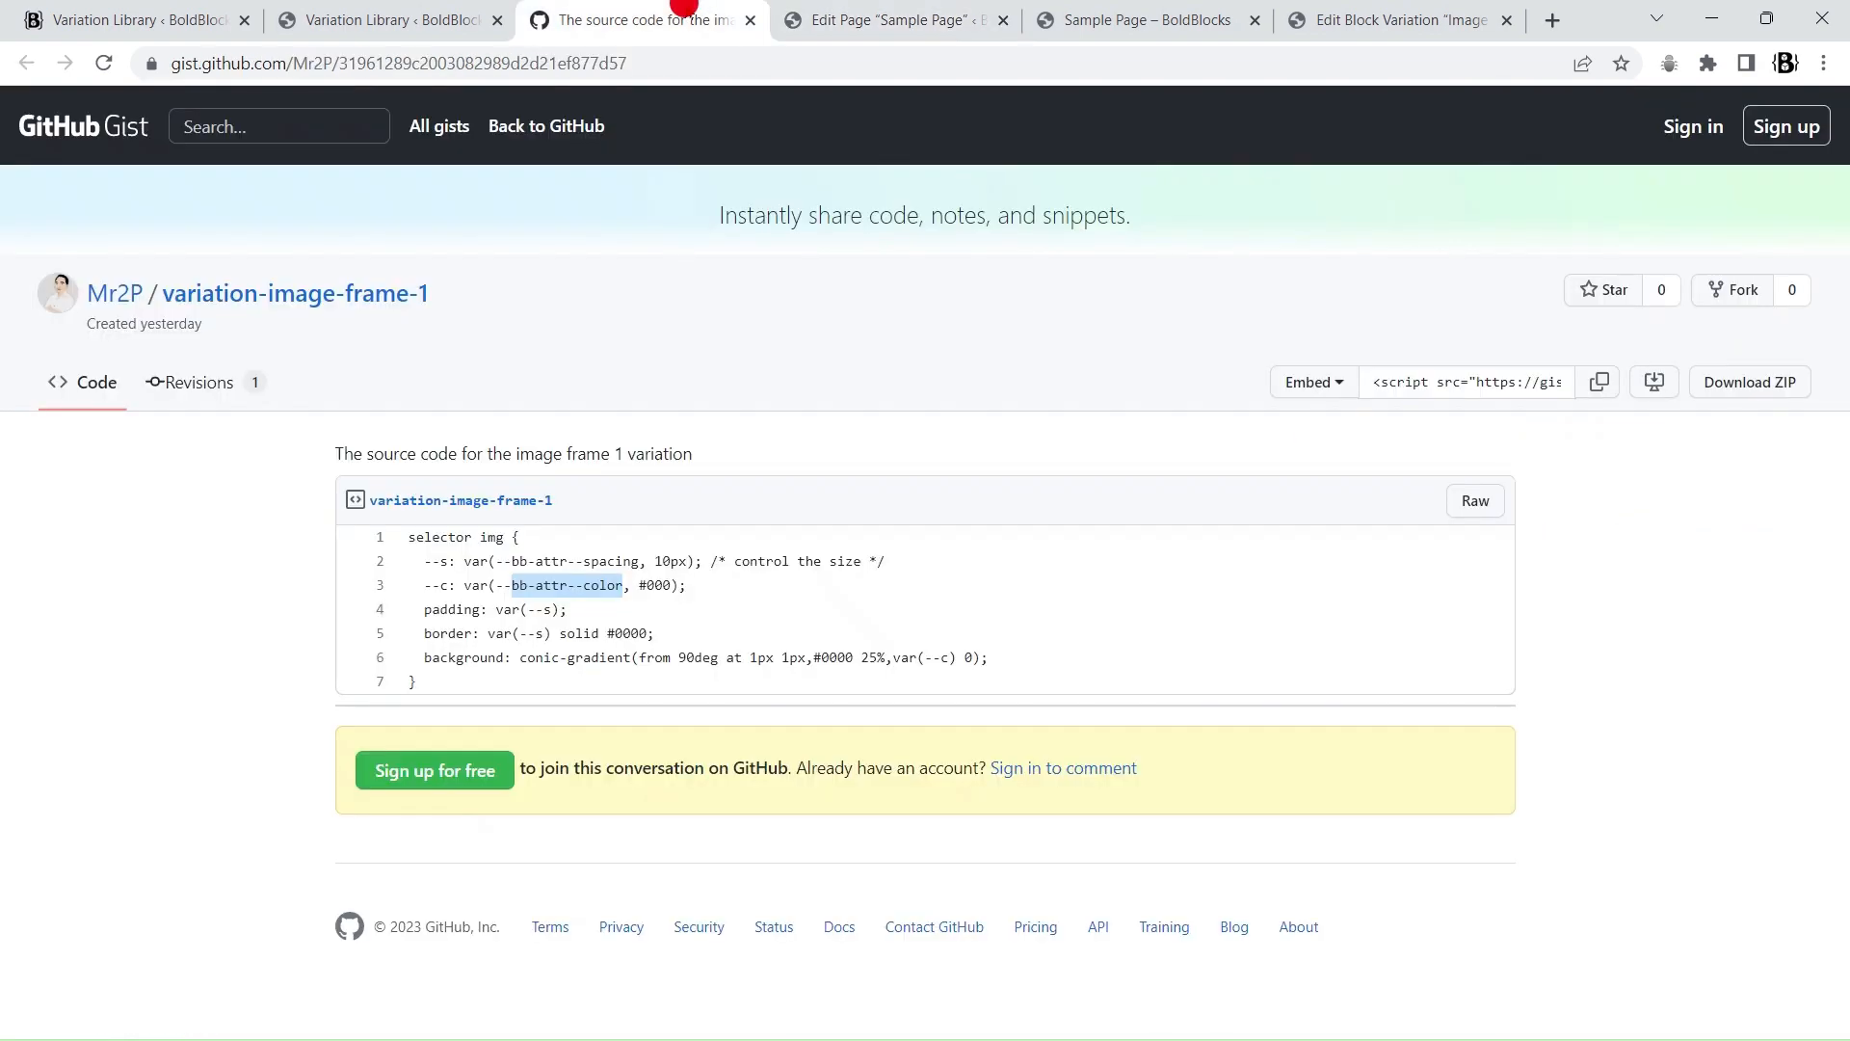
left_click(877, 20)
left_click(1581, 721)
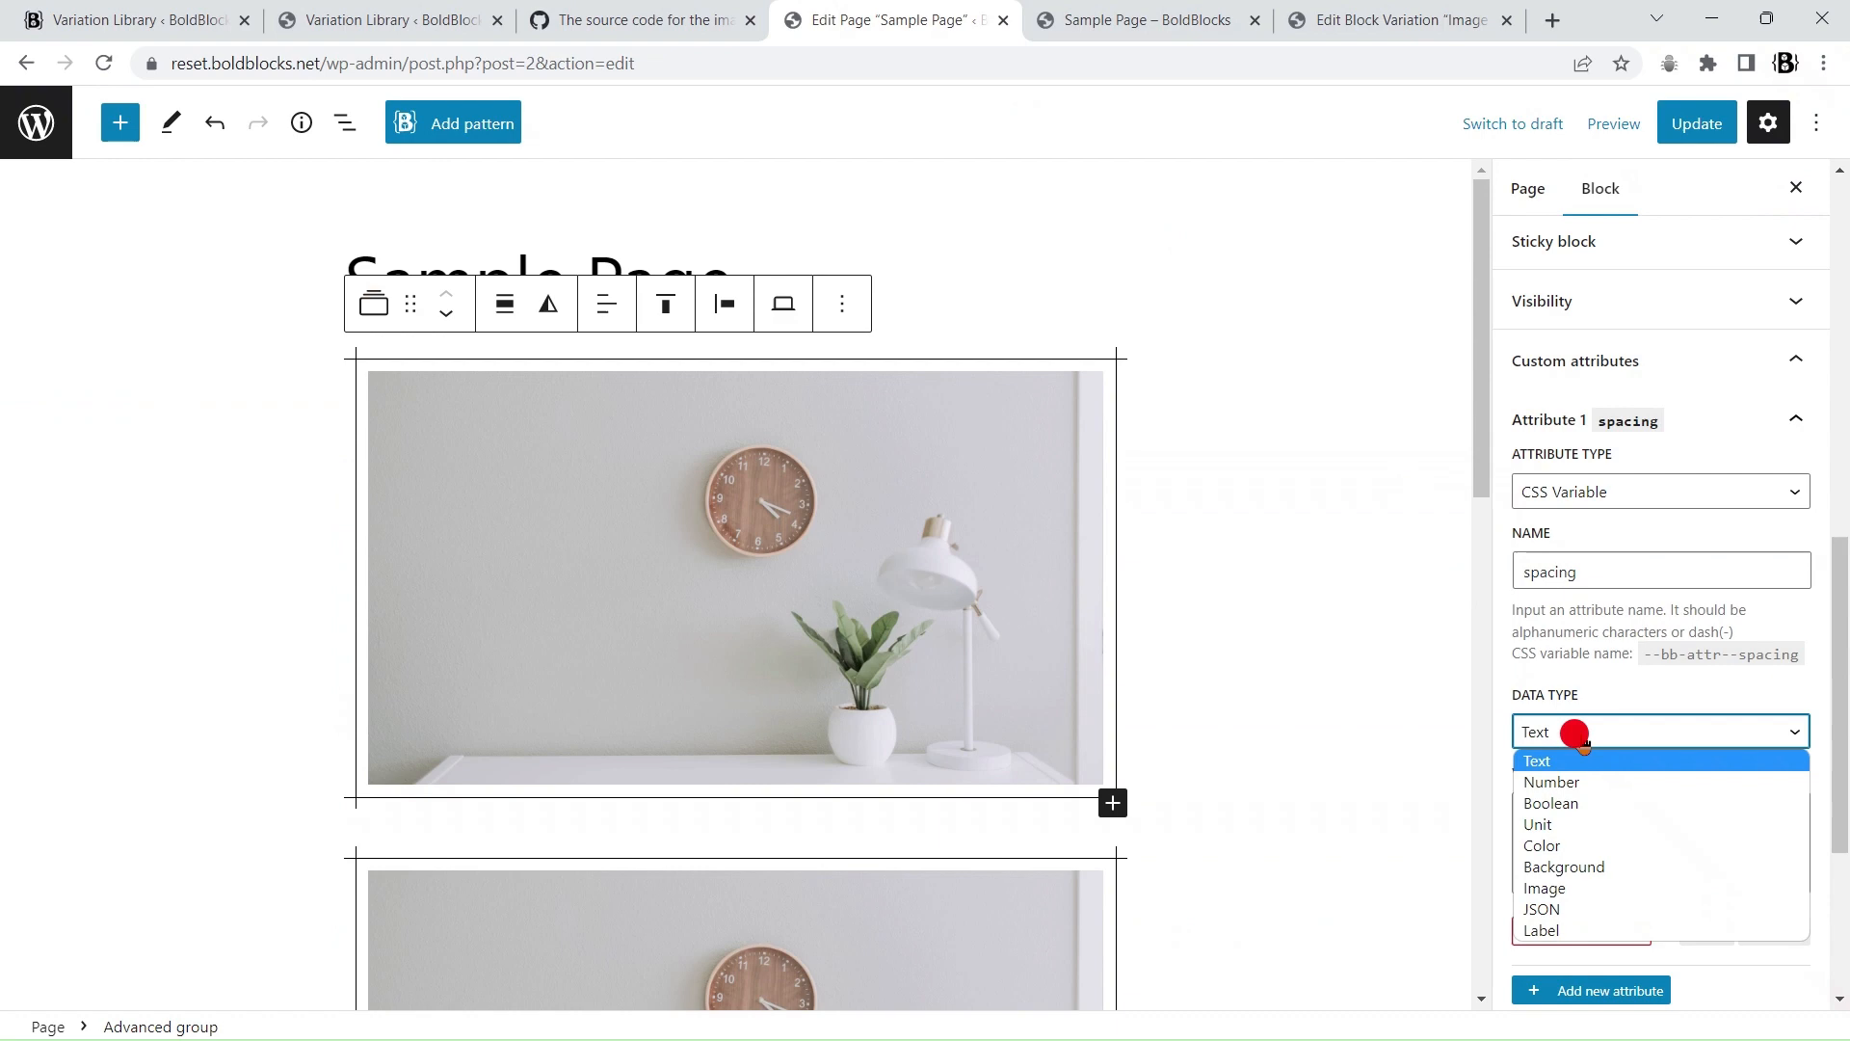
left_click(1581, 822)
scroll(1607, 815, "down", 3)
left_click(1543, 501)
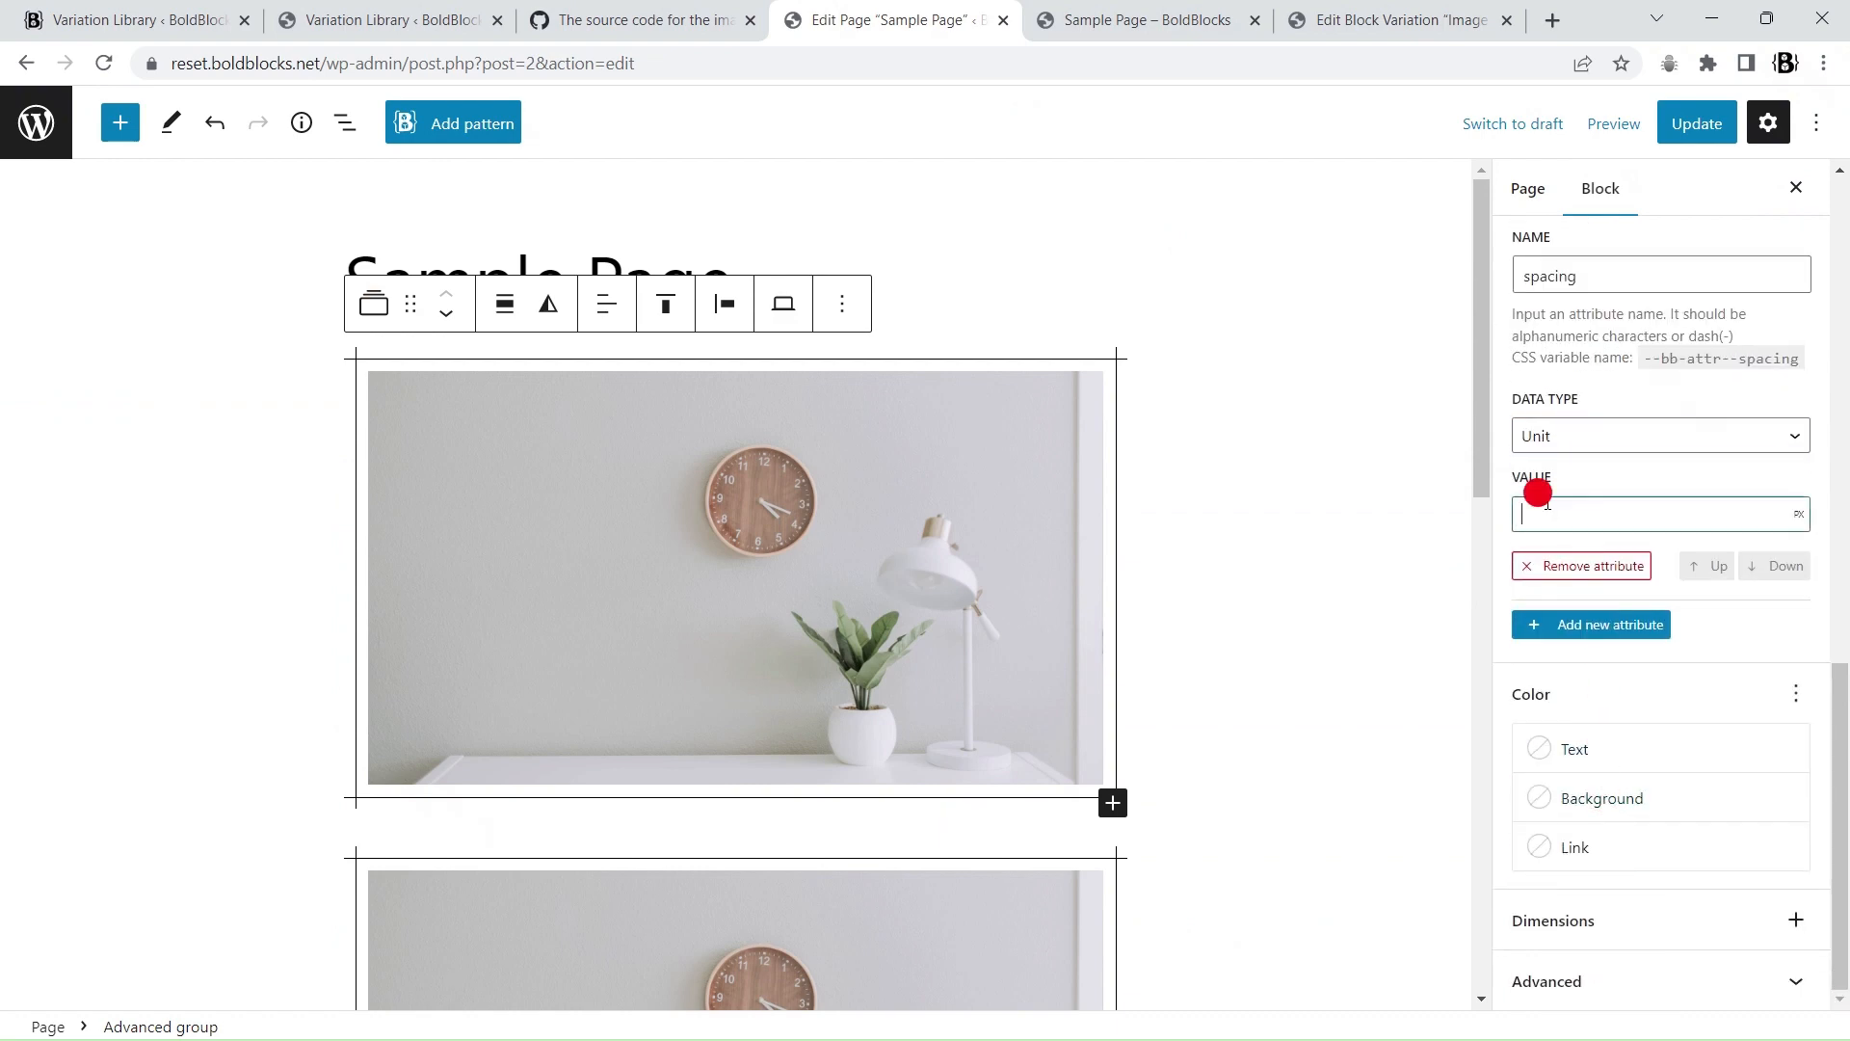
type("4")
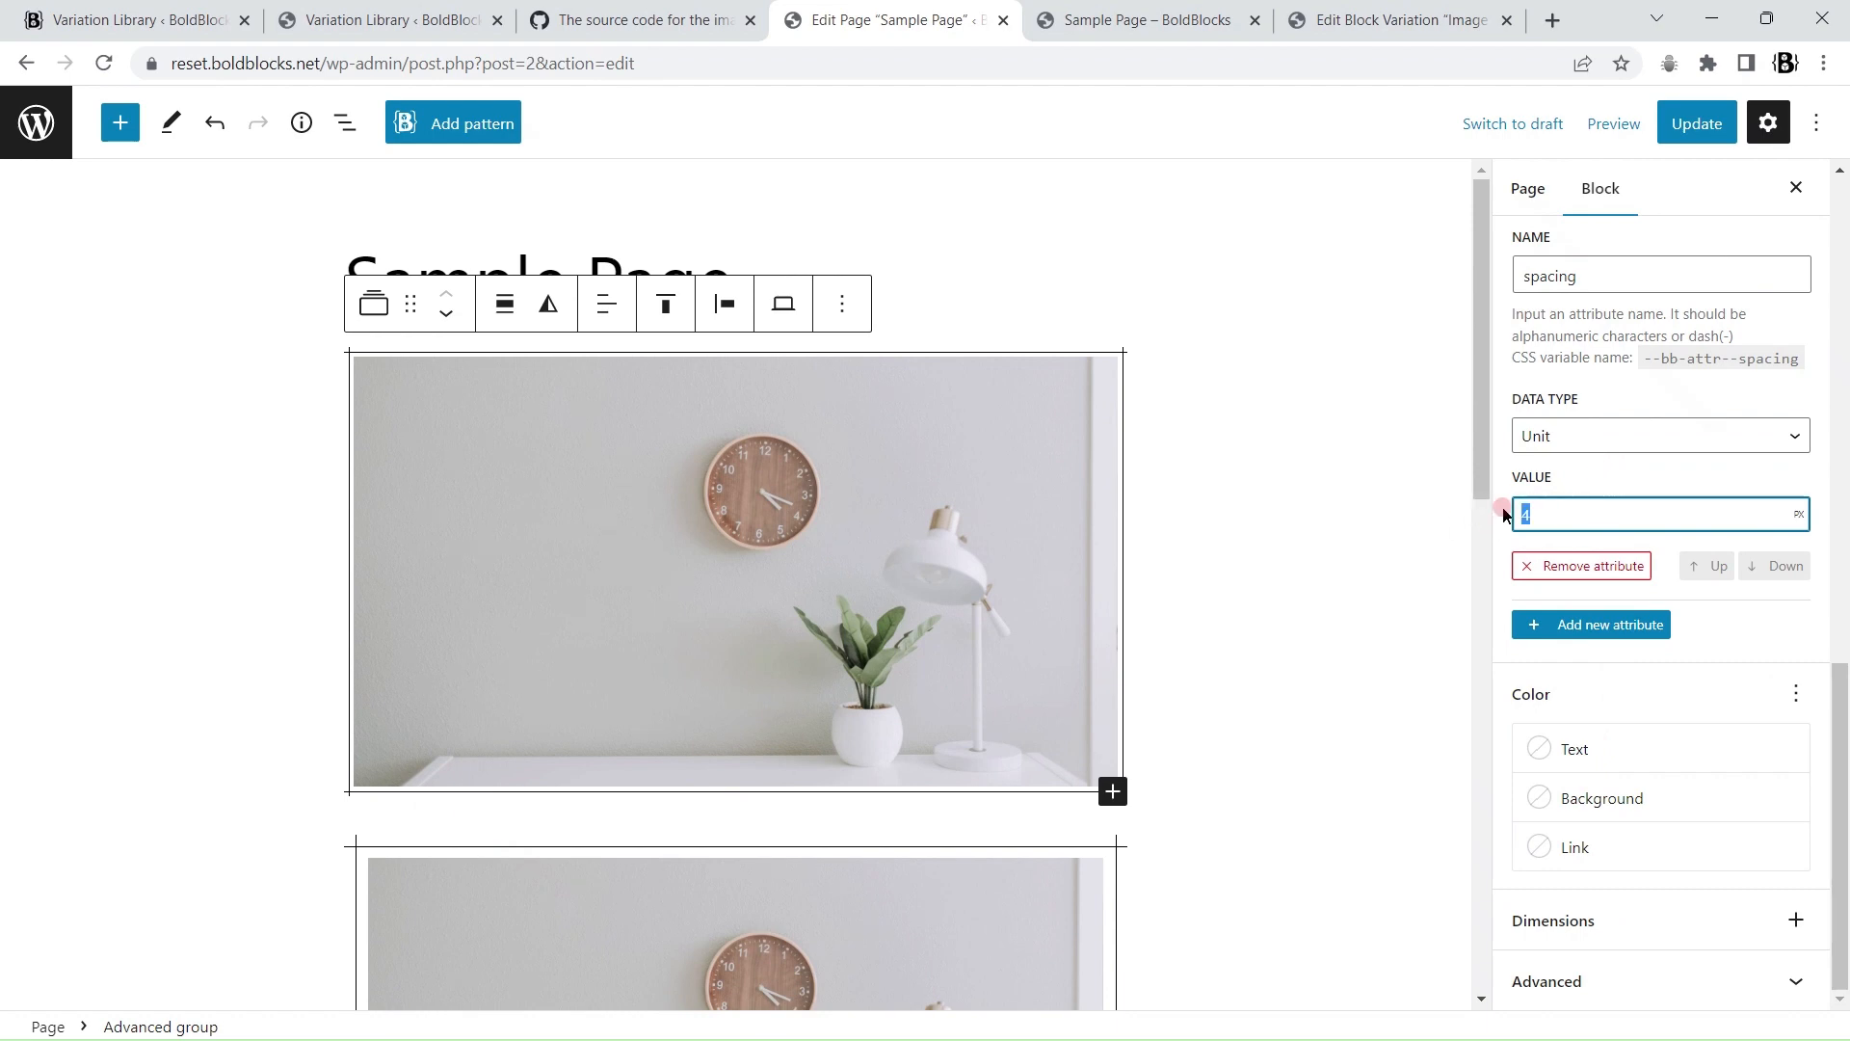
type("5")
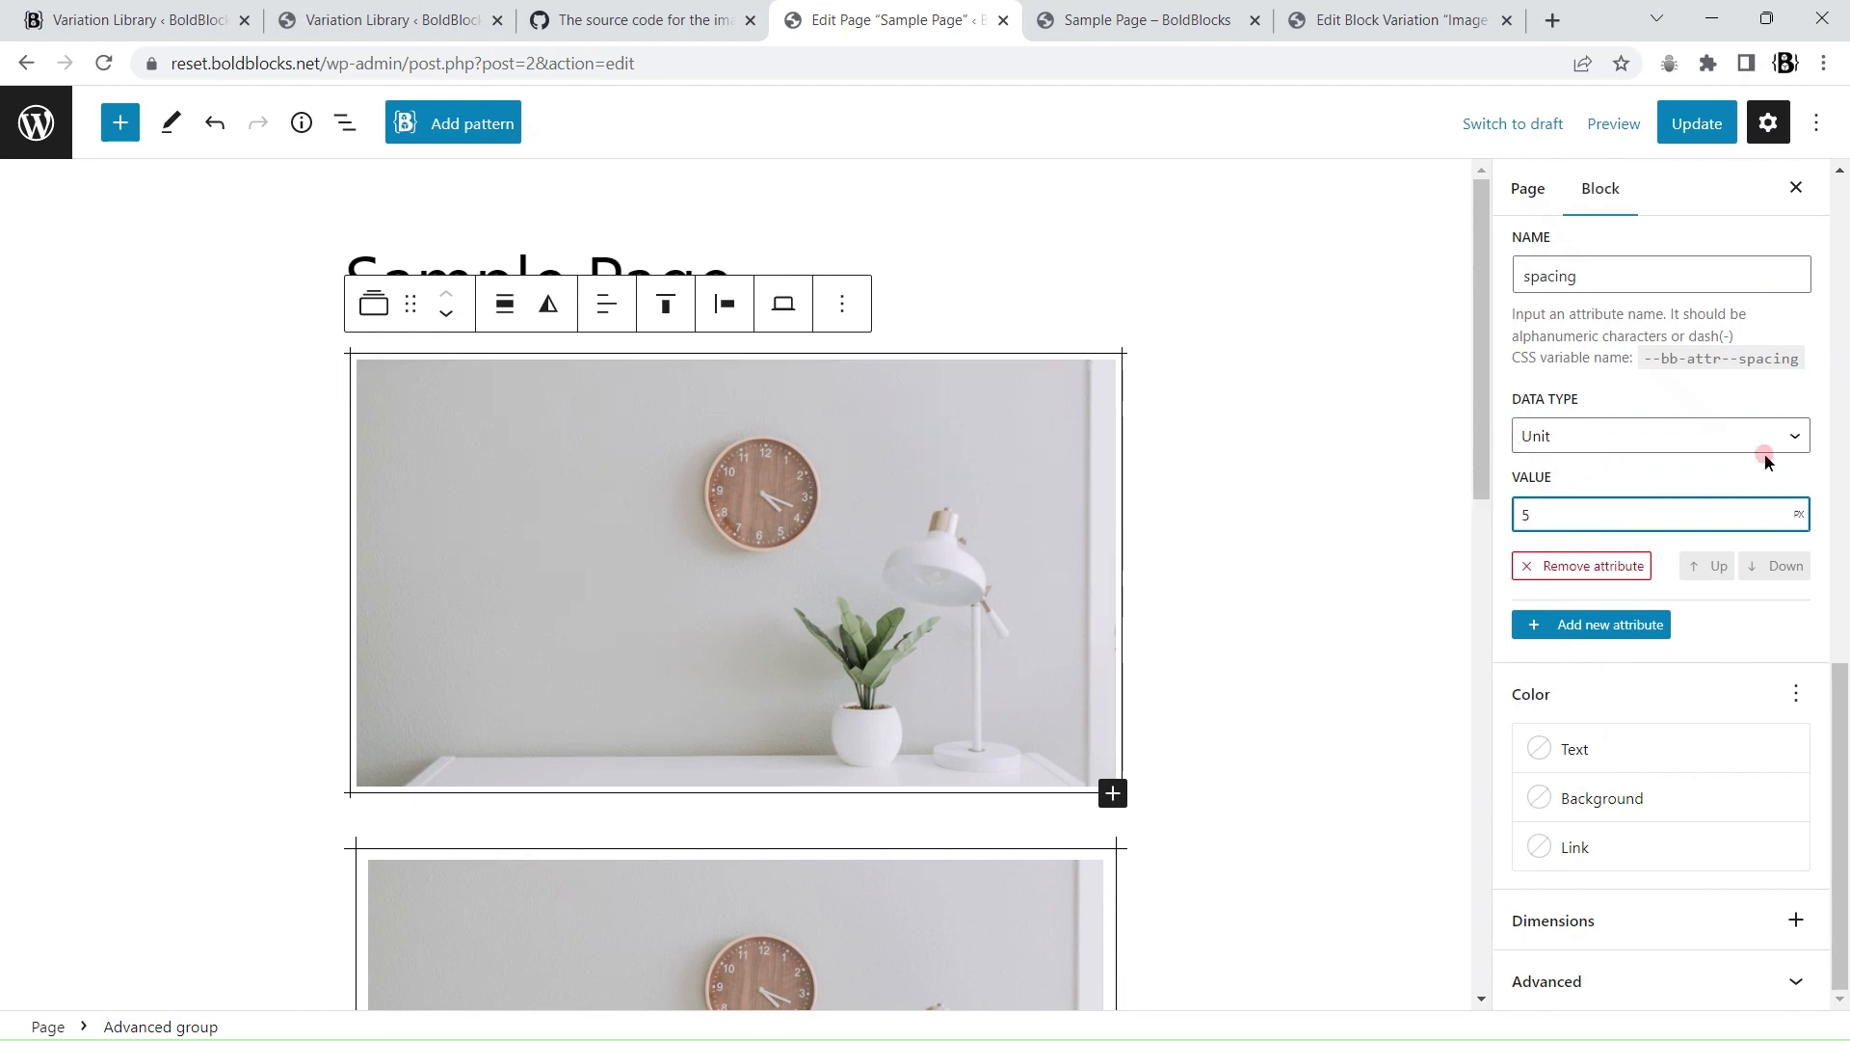
Step: Compare the spacing attribute's CSS variable name with the variables in the Image frame 1 source code, and return to the page editor
scroll(1767, 461, "up", 3)
left_click_drag(1648, 681, 1801, 685)
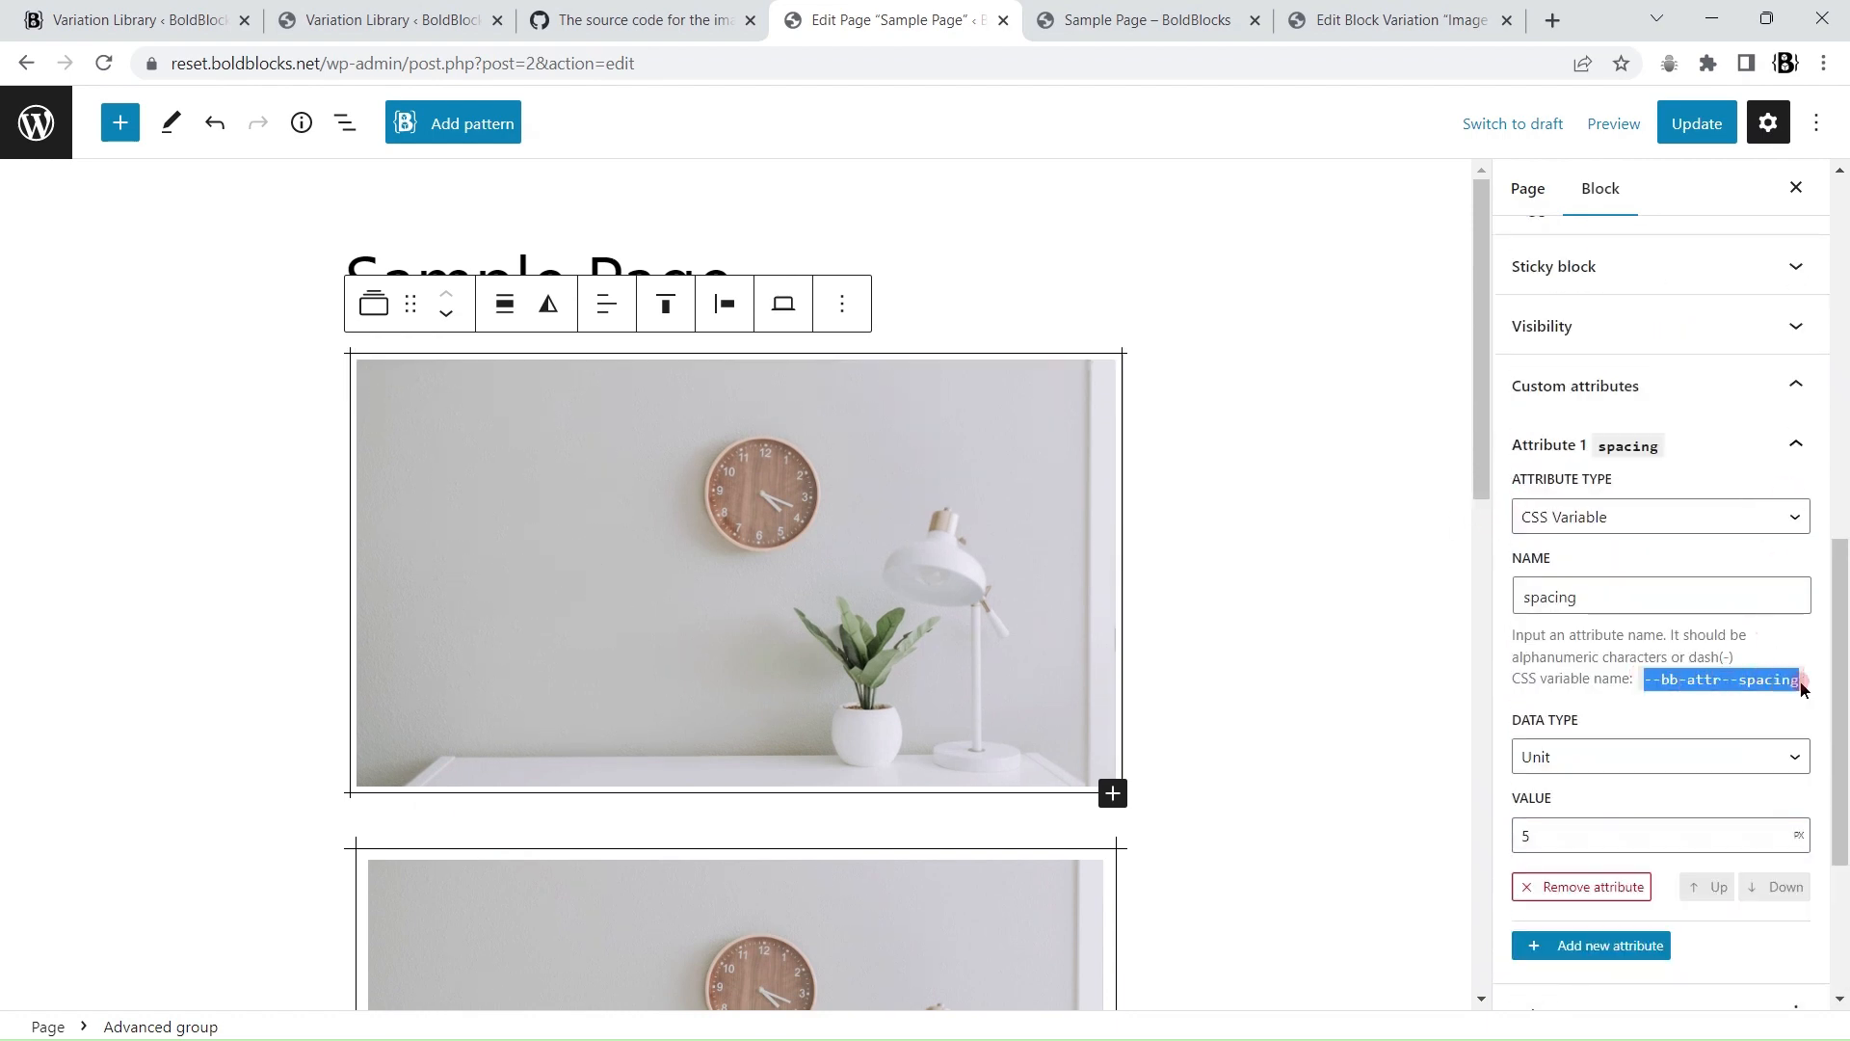
left_click(672, 16)
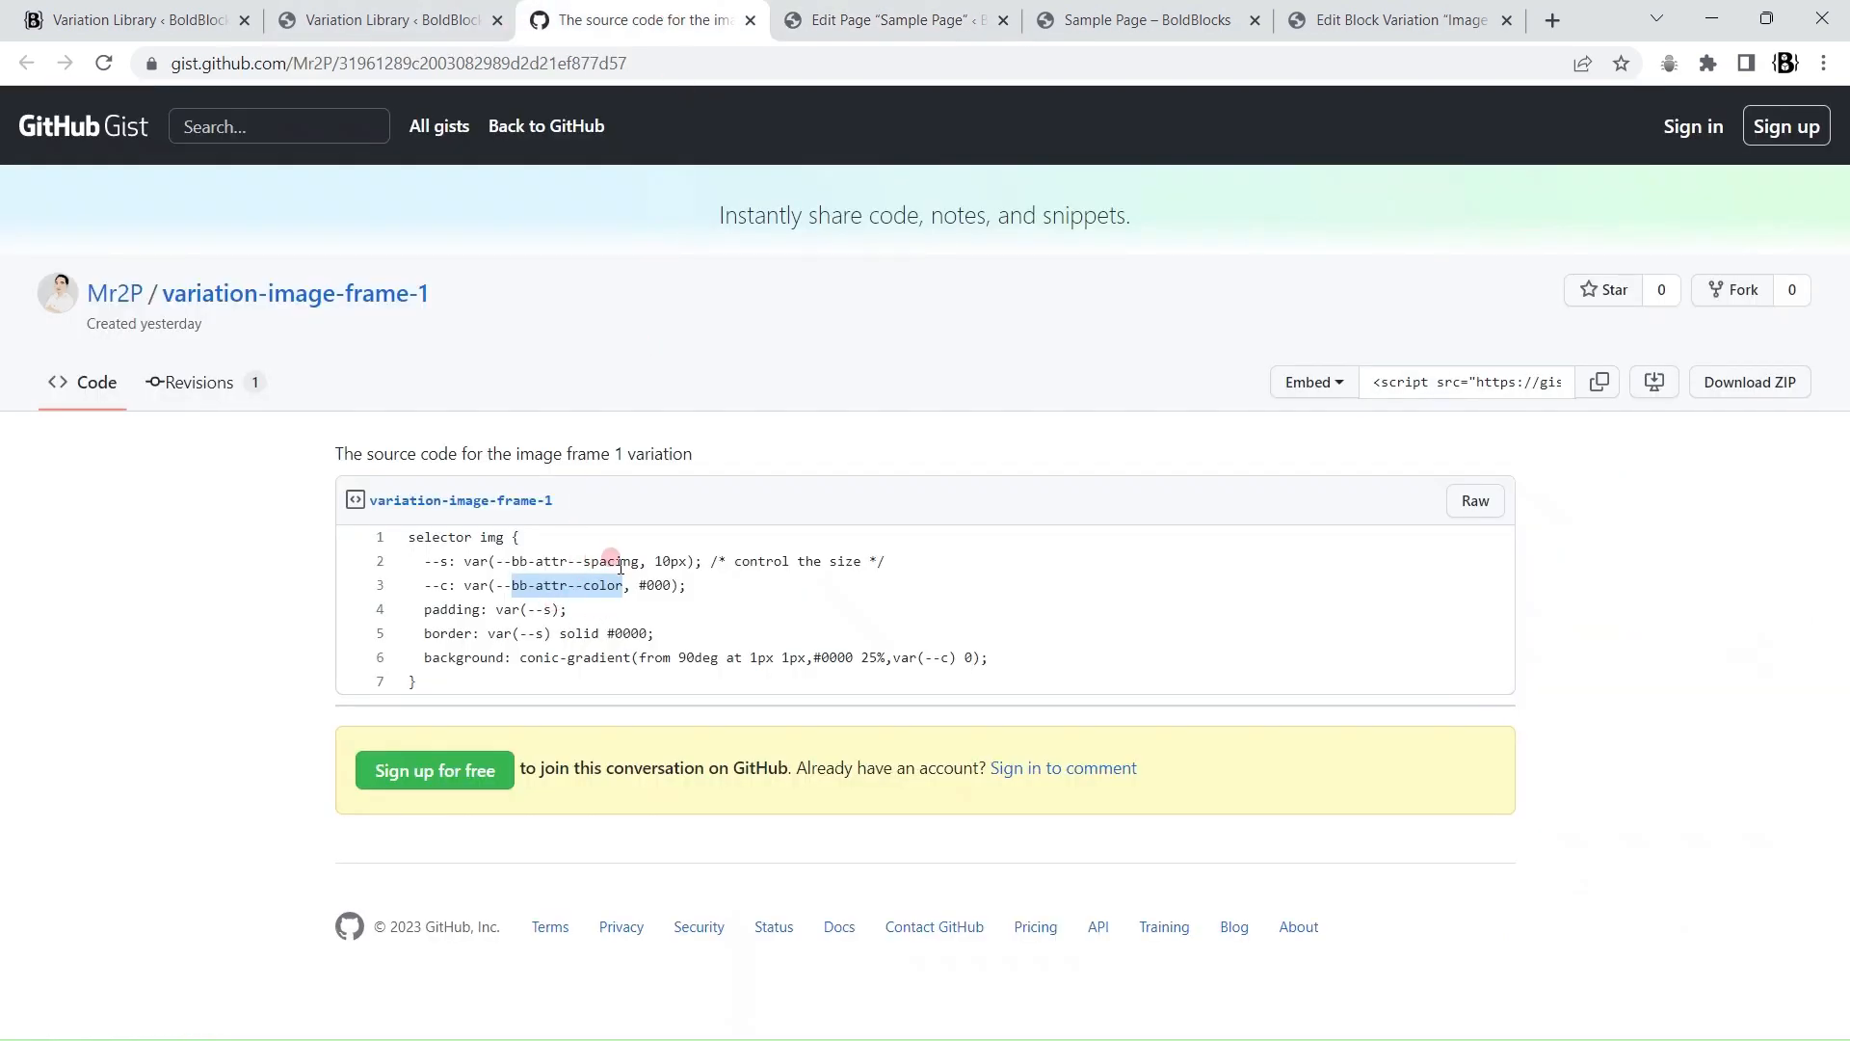
left_click(533, 598)
left_click_drag(514, 583, 572, 585)
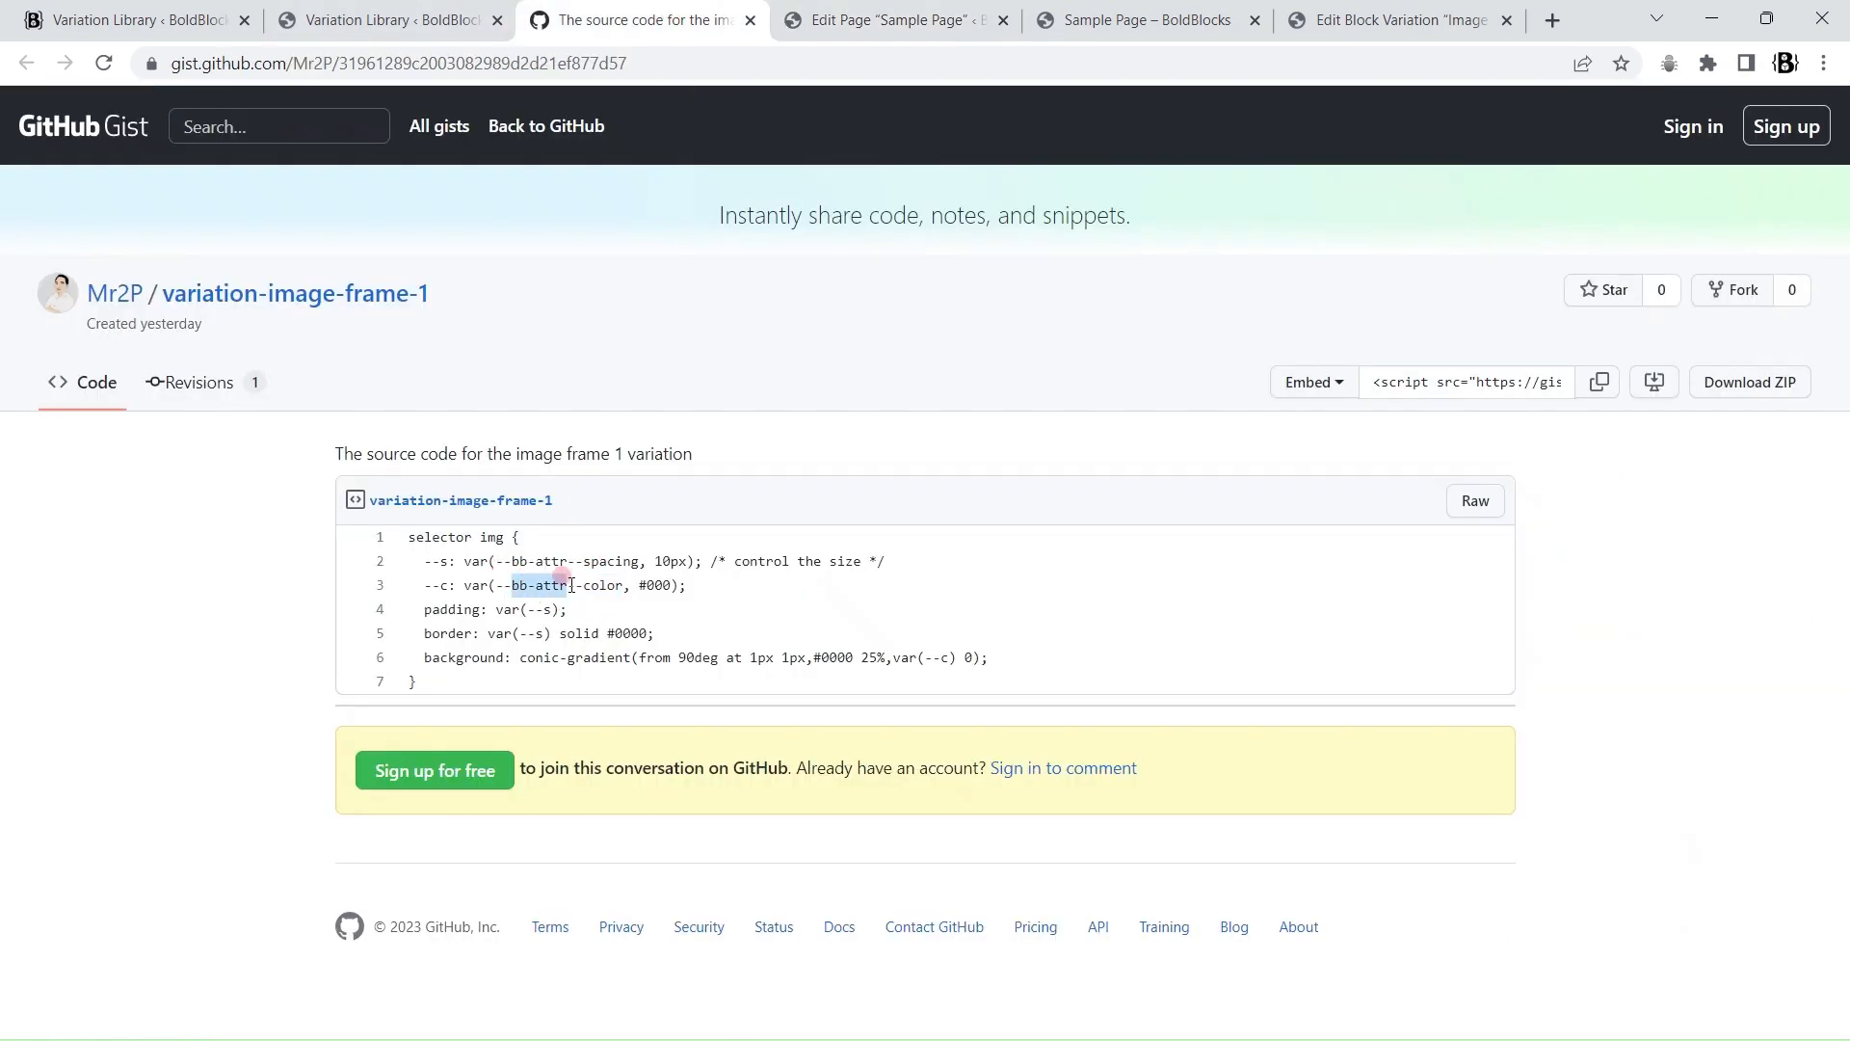
left_click(595, 574)
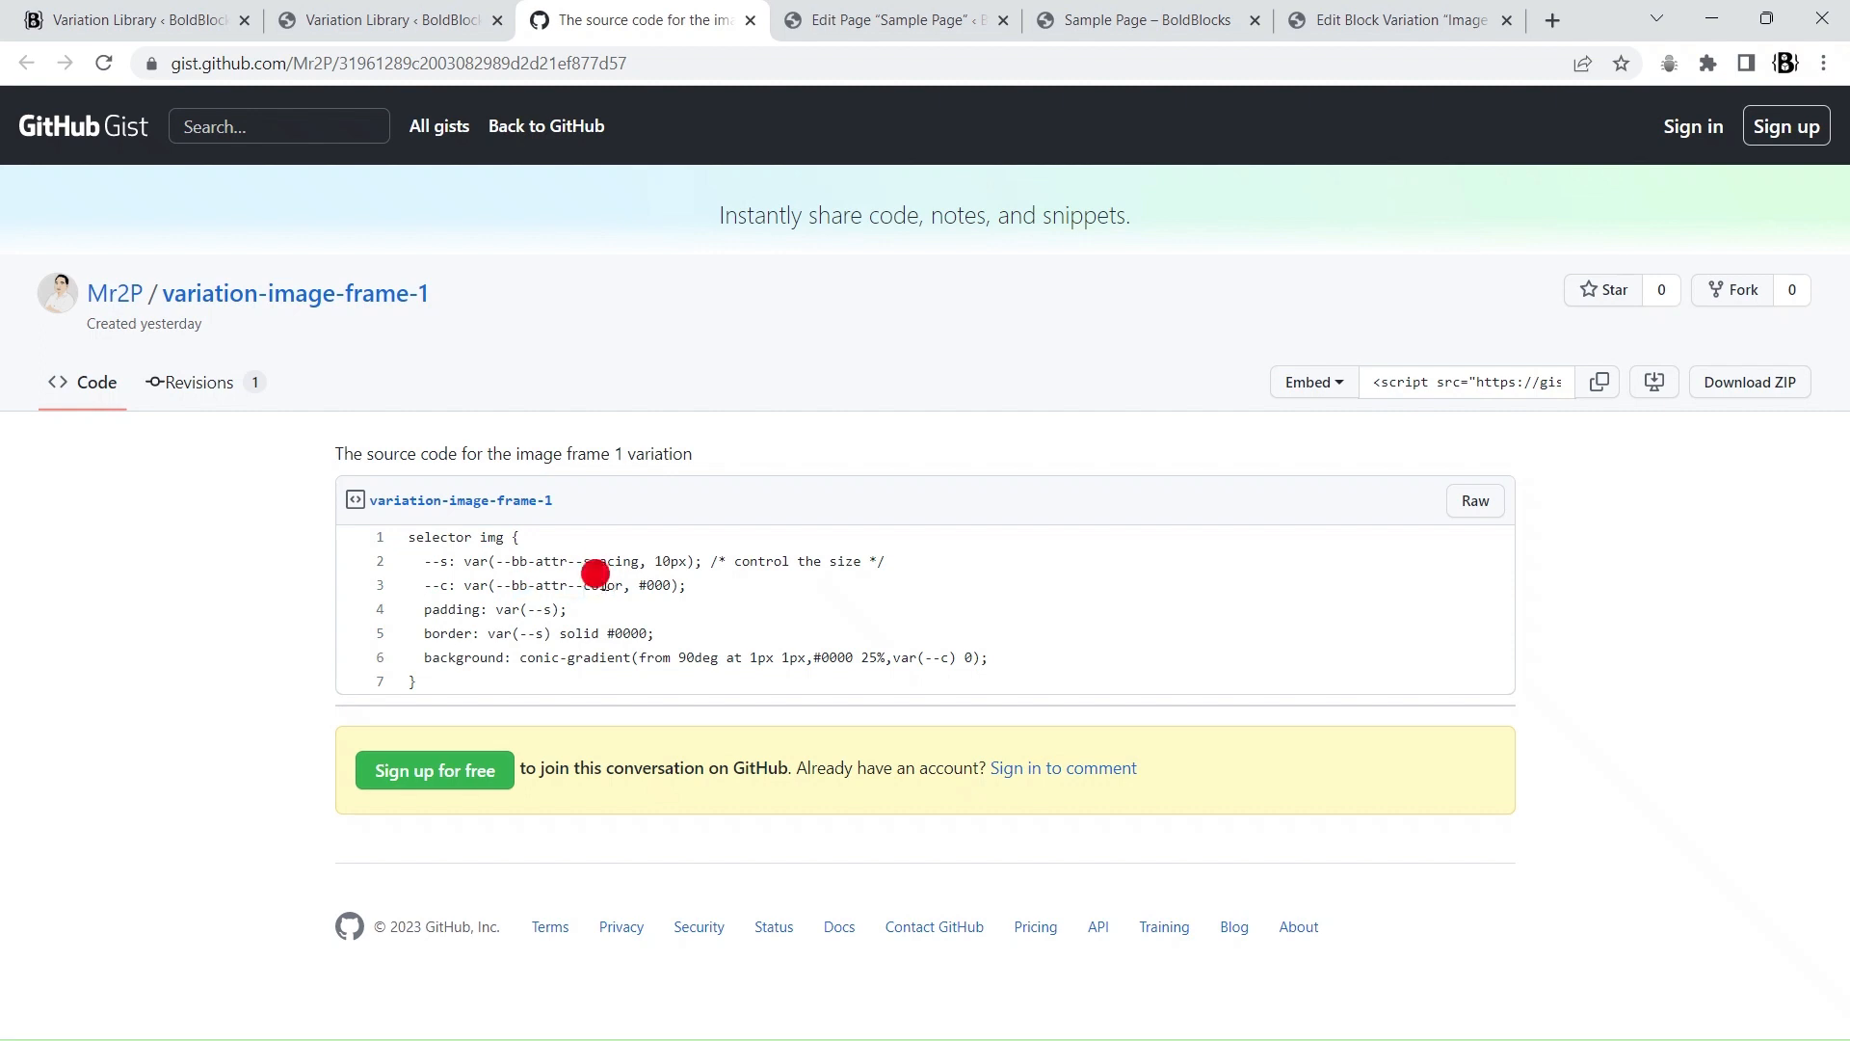
left_click(879, 17)
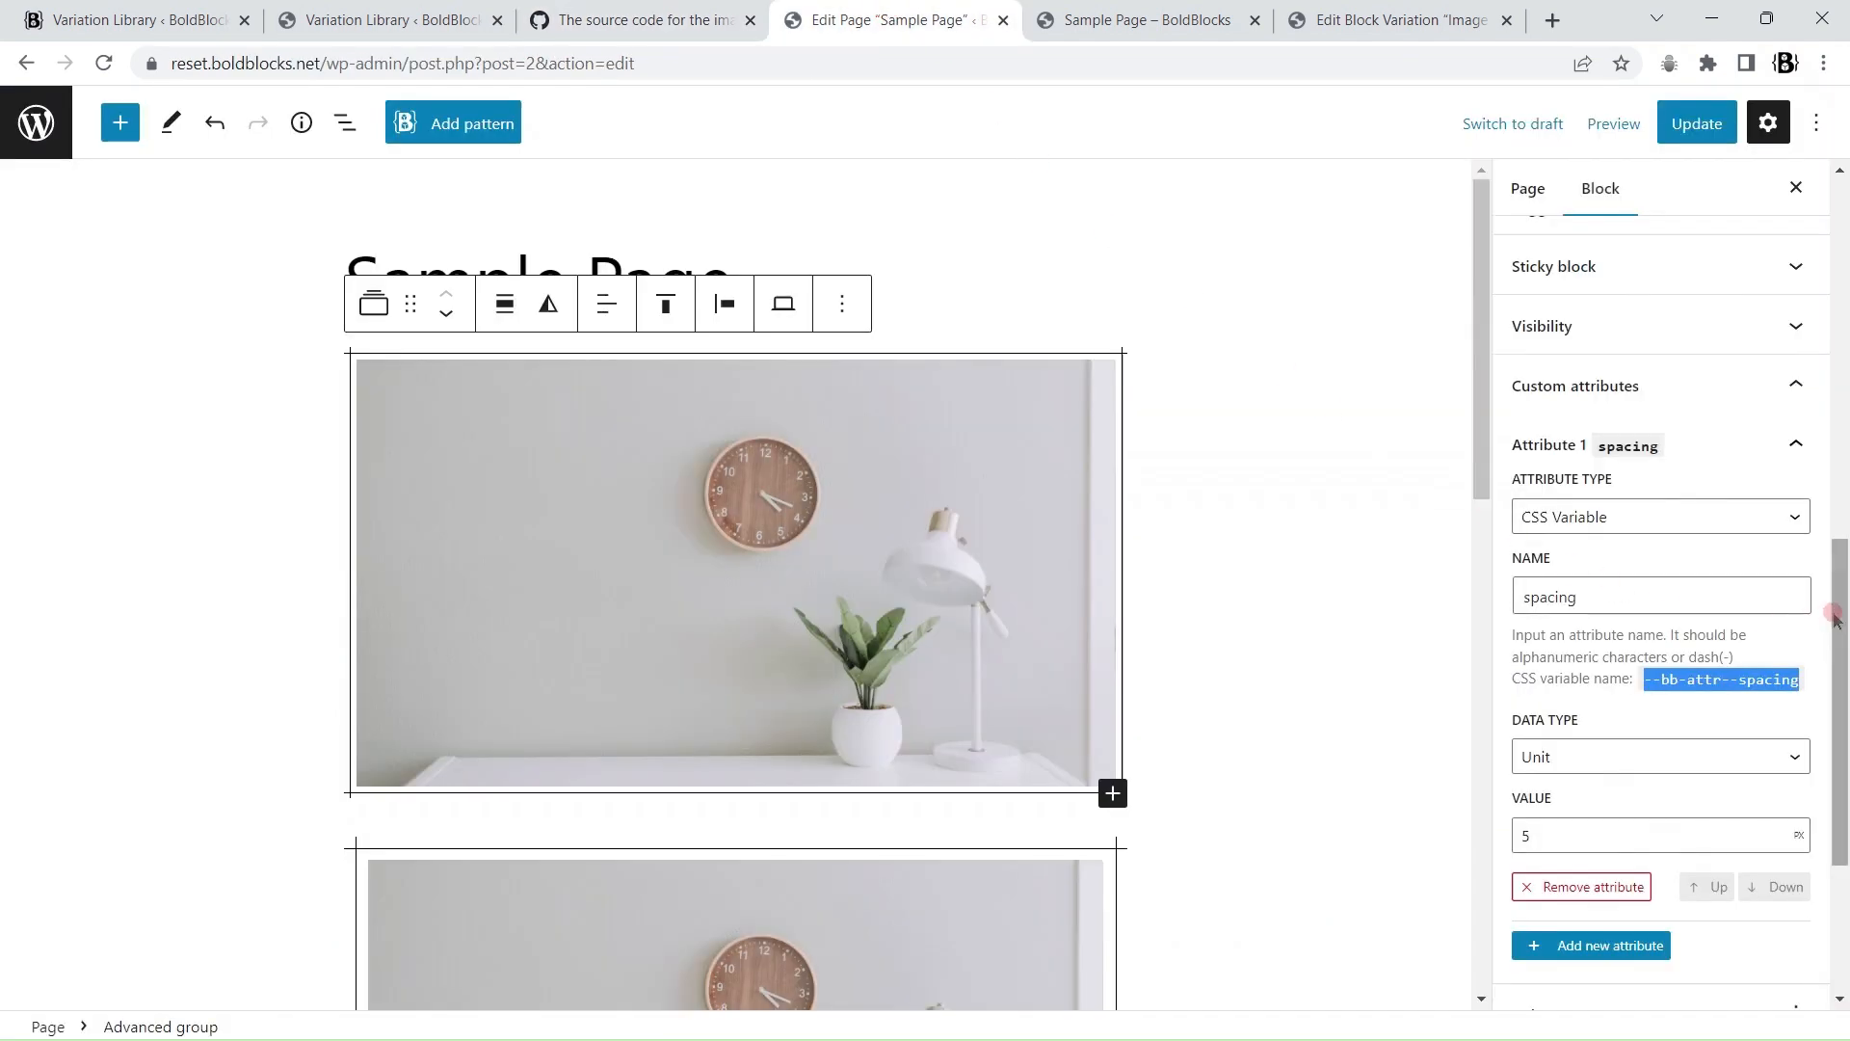
Step: Collapse the spacing attribute and add a second custom attribute of type CSS Variable named "color"
left_click(1792, 463)
left_click(1611, 624)
left_click(1641, 706)
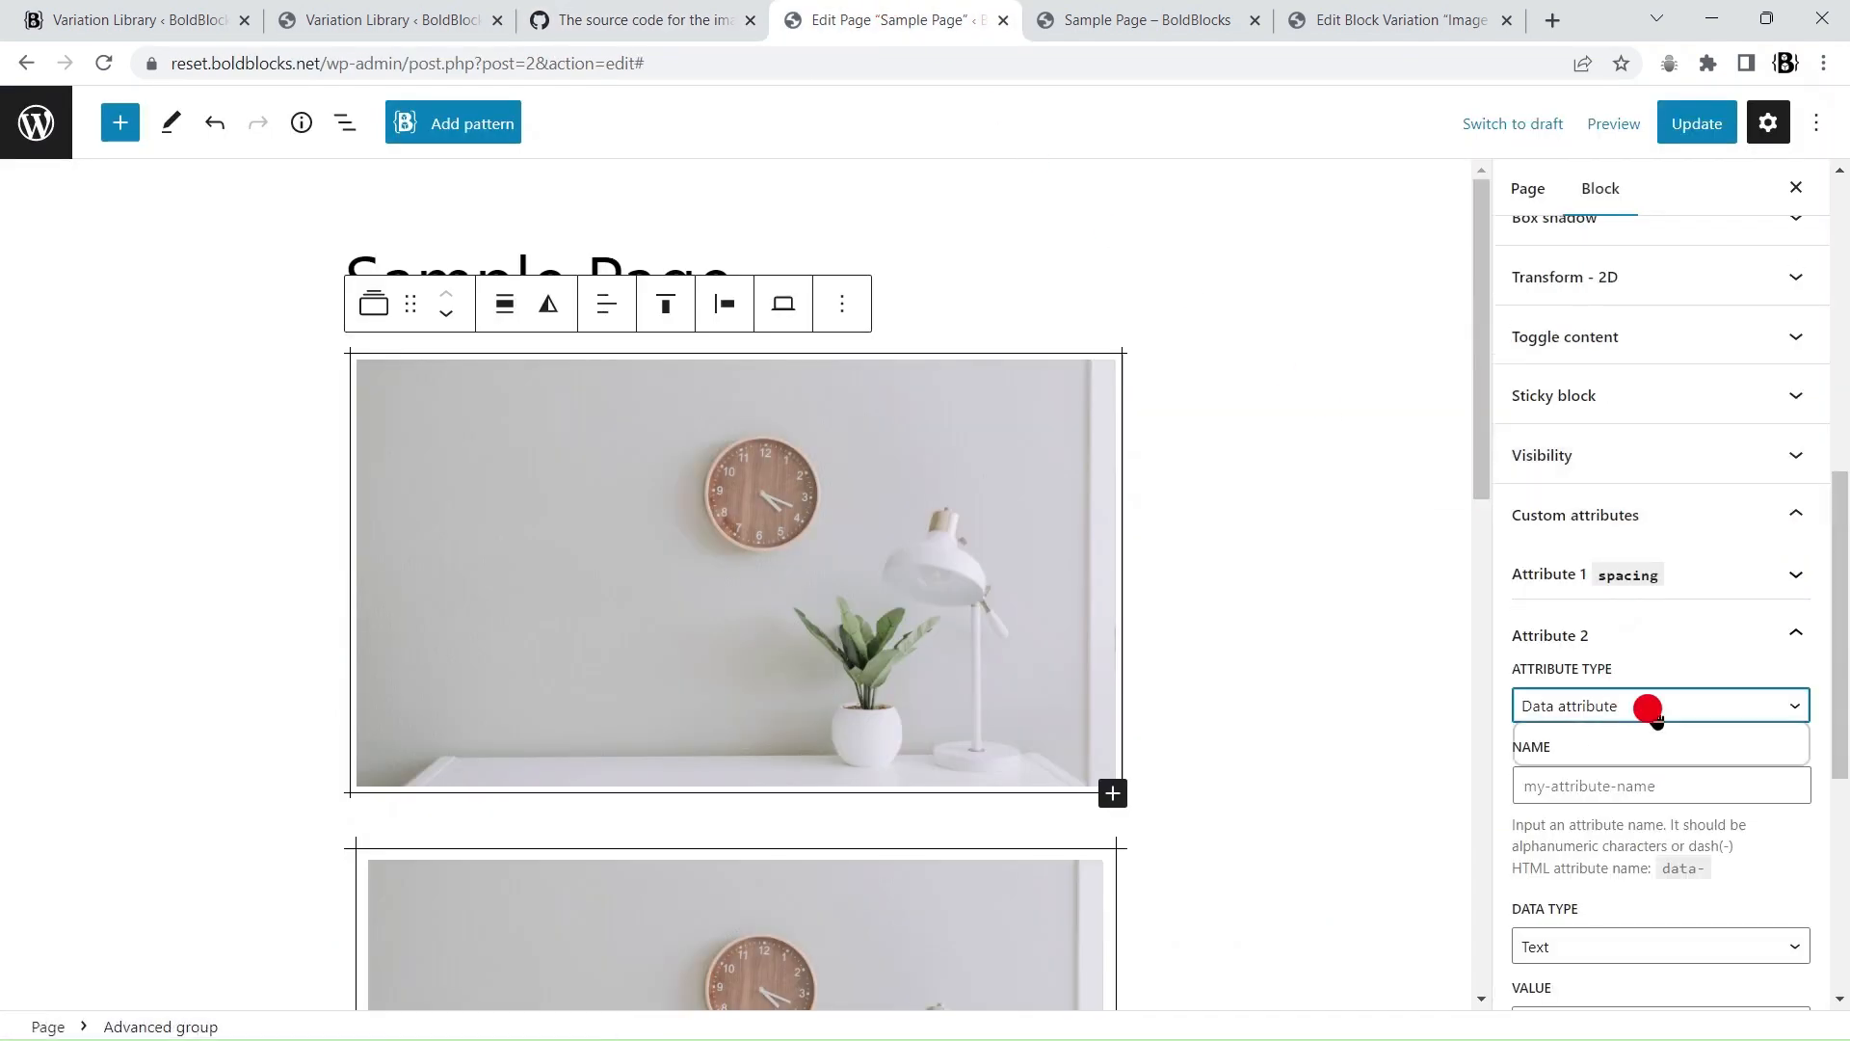
left_click(1557, 756)
scroll(1687, 728, "down", 3)
left_click(1561, 466)
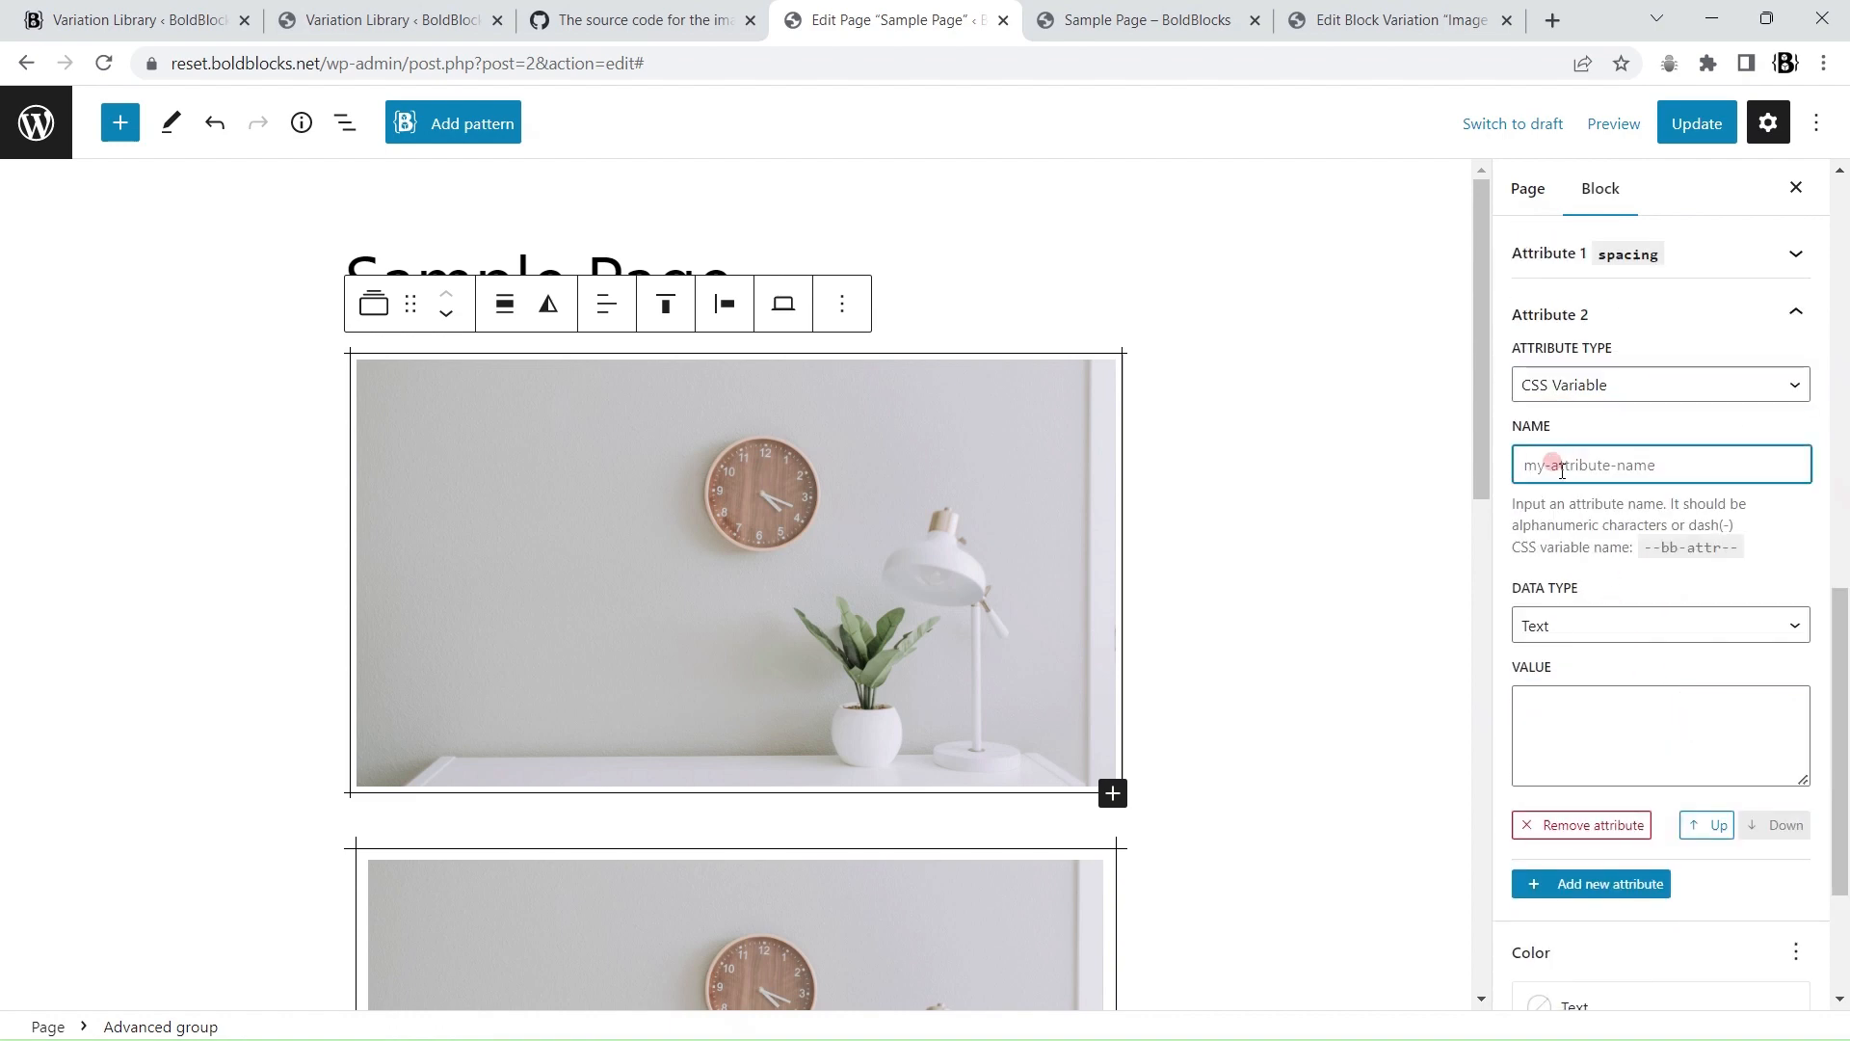
type("color")
Step: Set the color attribute's data type to Color and its value to Vivid red
left_click(1605, 625)
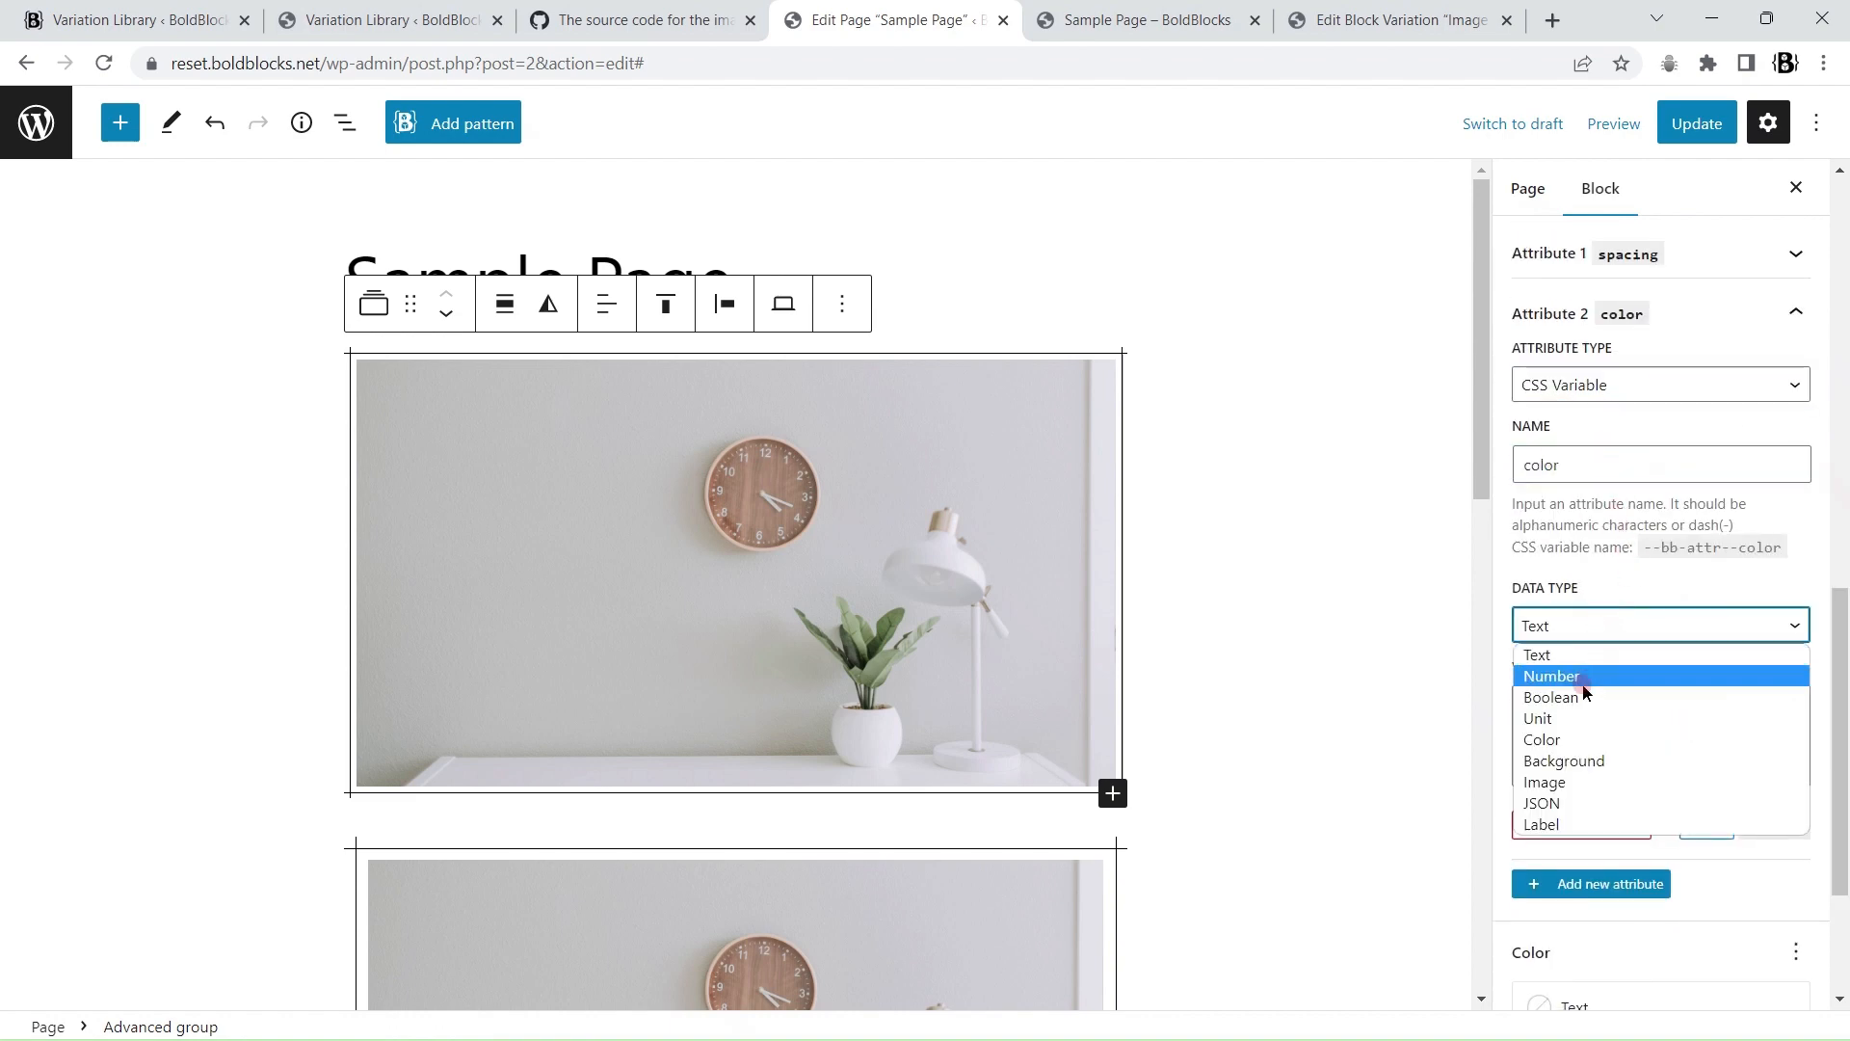
left_click(1541, 738)
left_click(1633, 674)
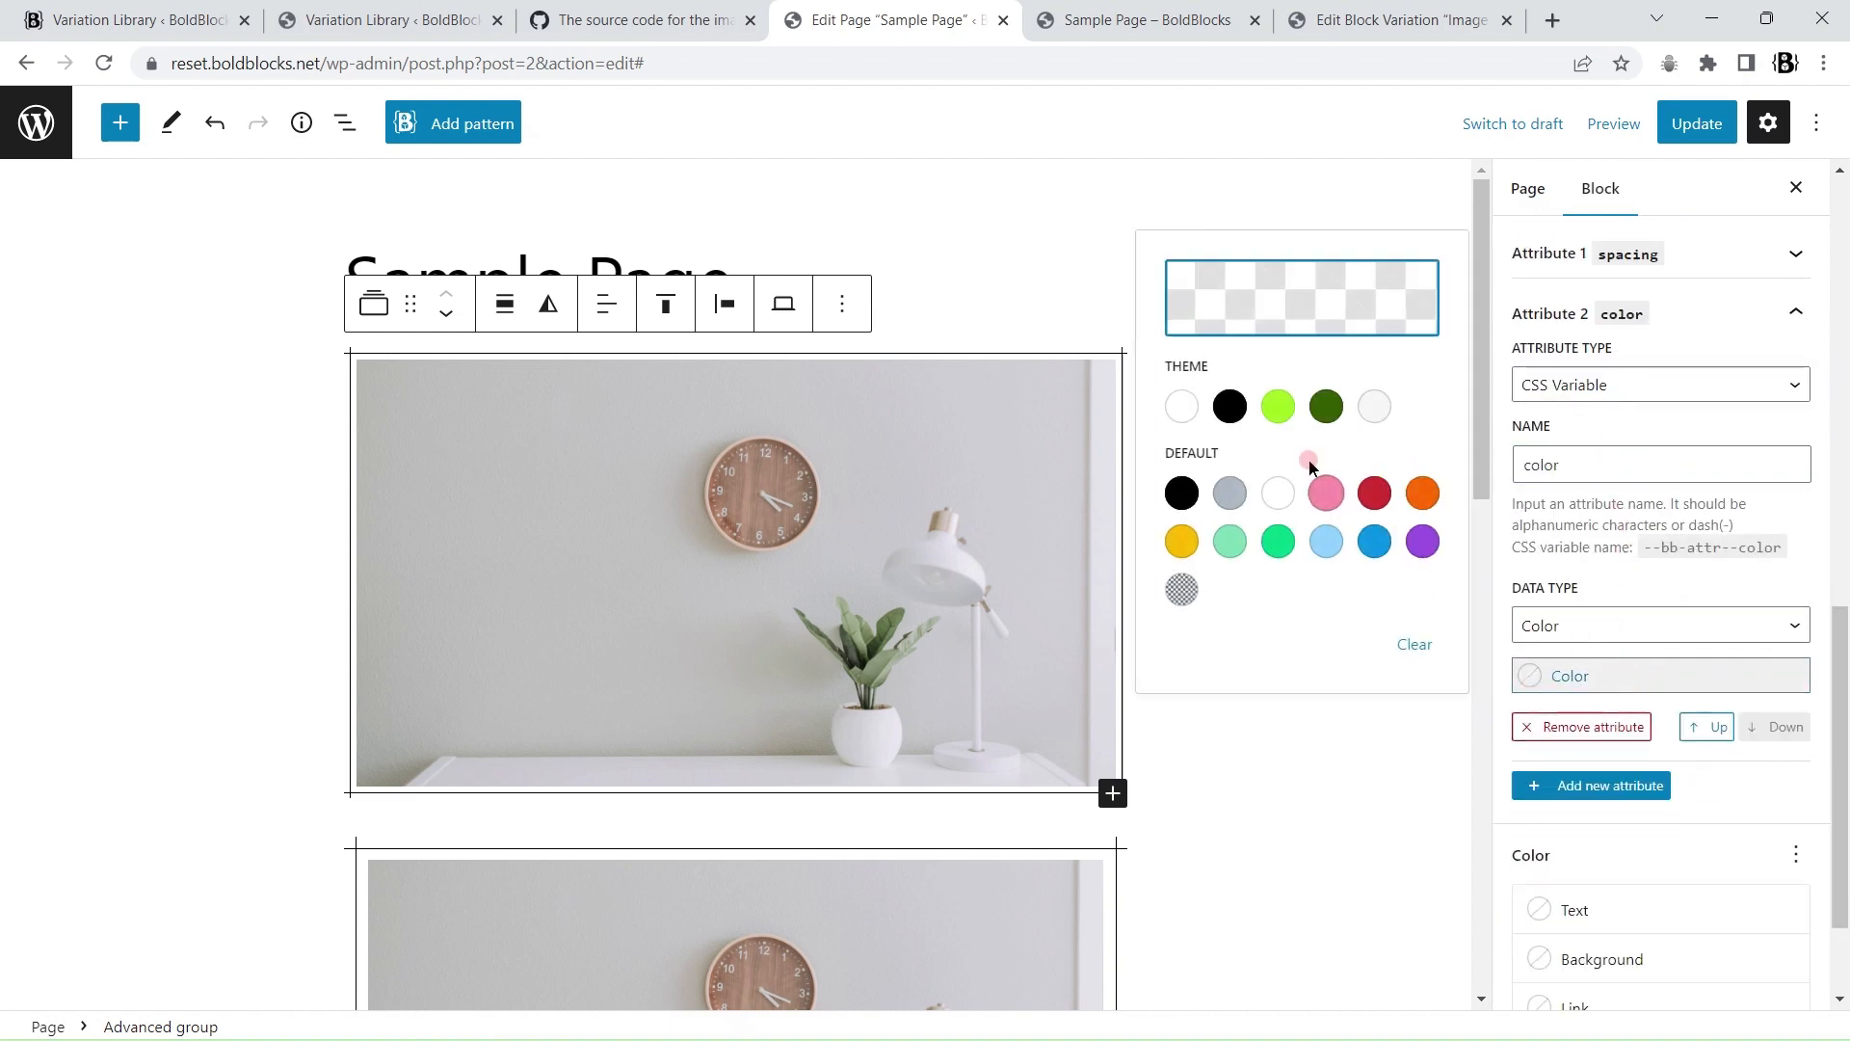
left_click(1279, 406)
left_click(1373, 491)
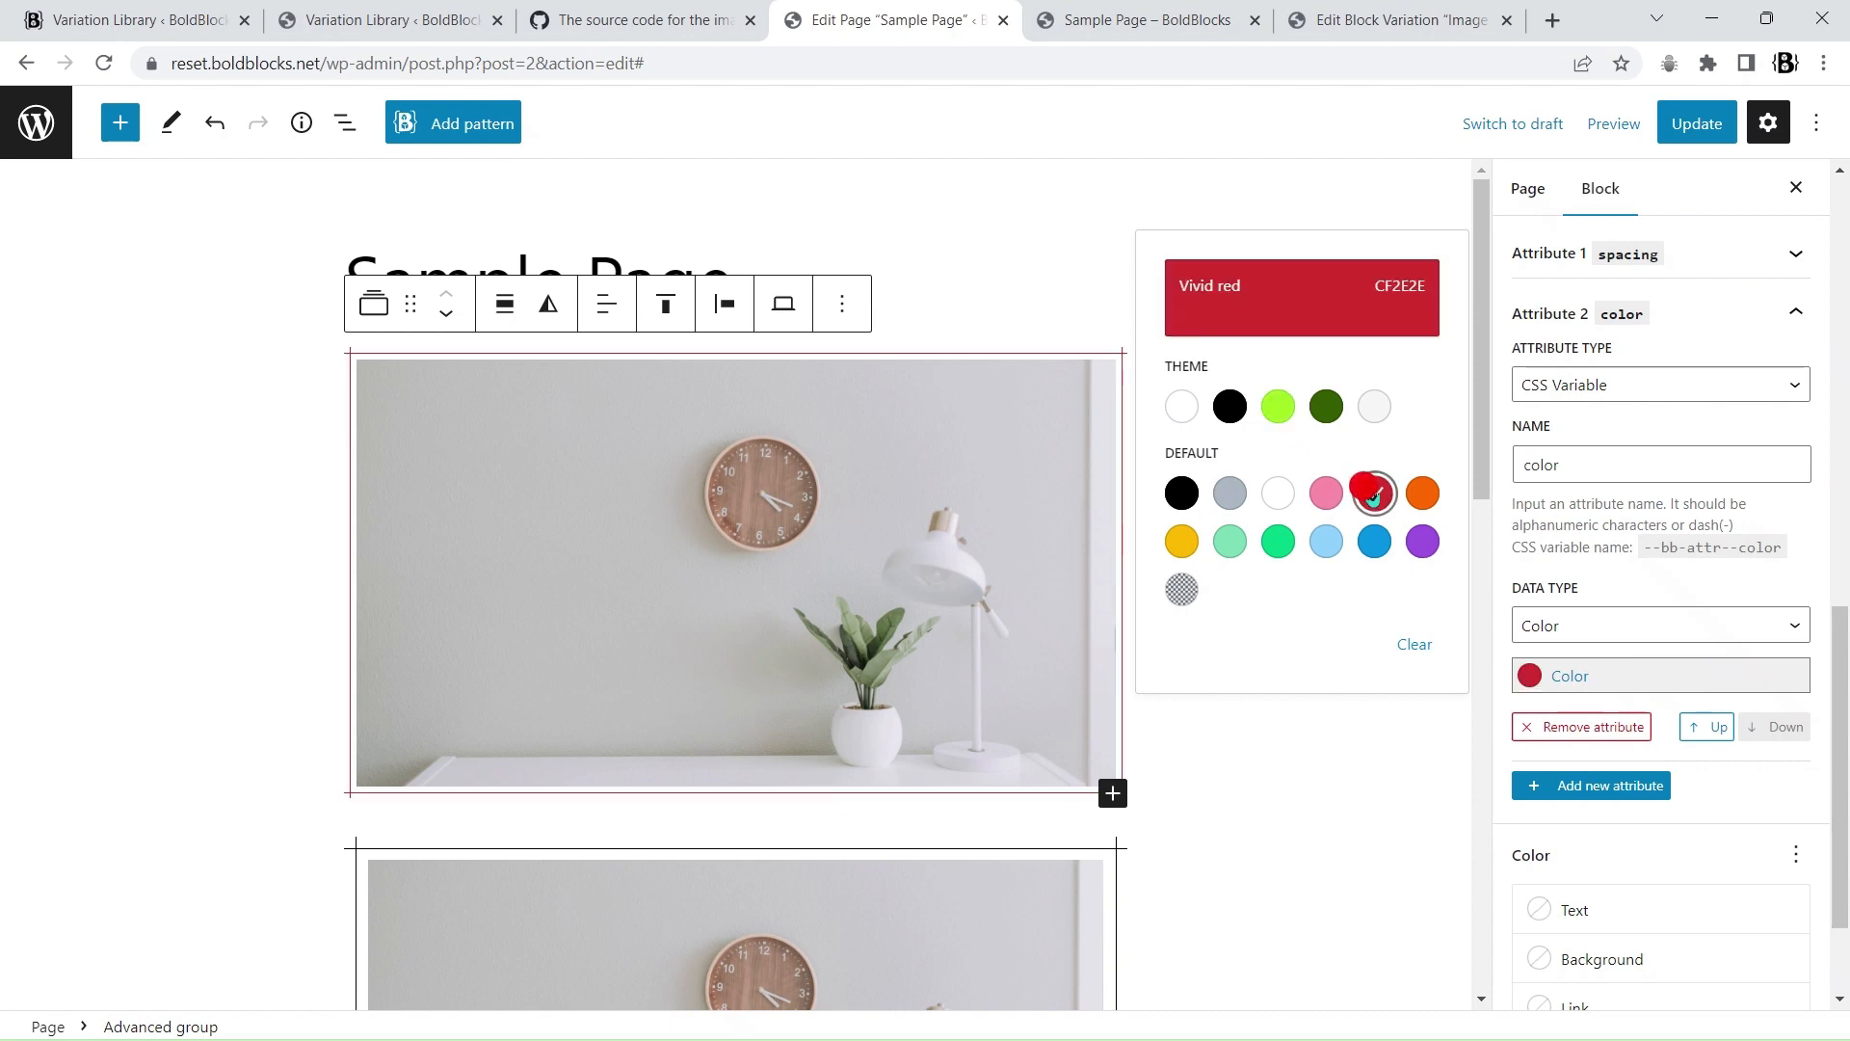
Step: Change the color attribute to the theme's Primary color, 9DFF20, and update the page
left_click(1418, 494)
left_click(1278, 406)
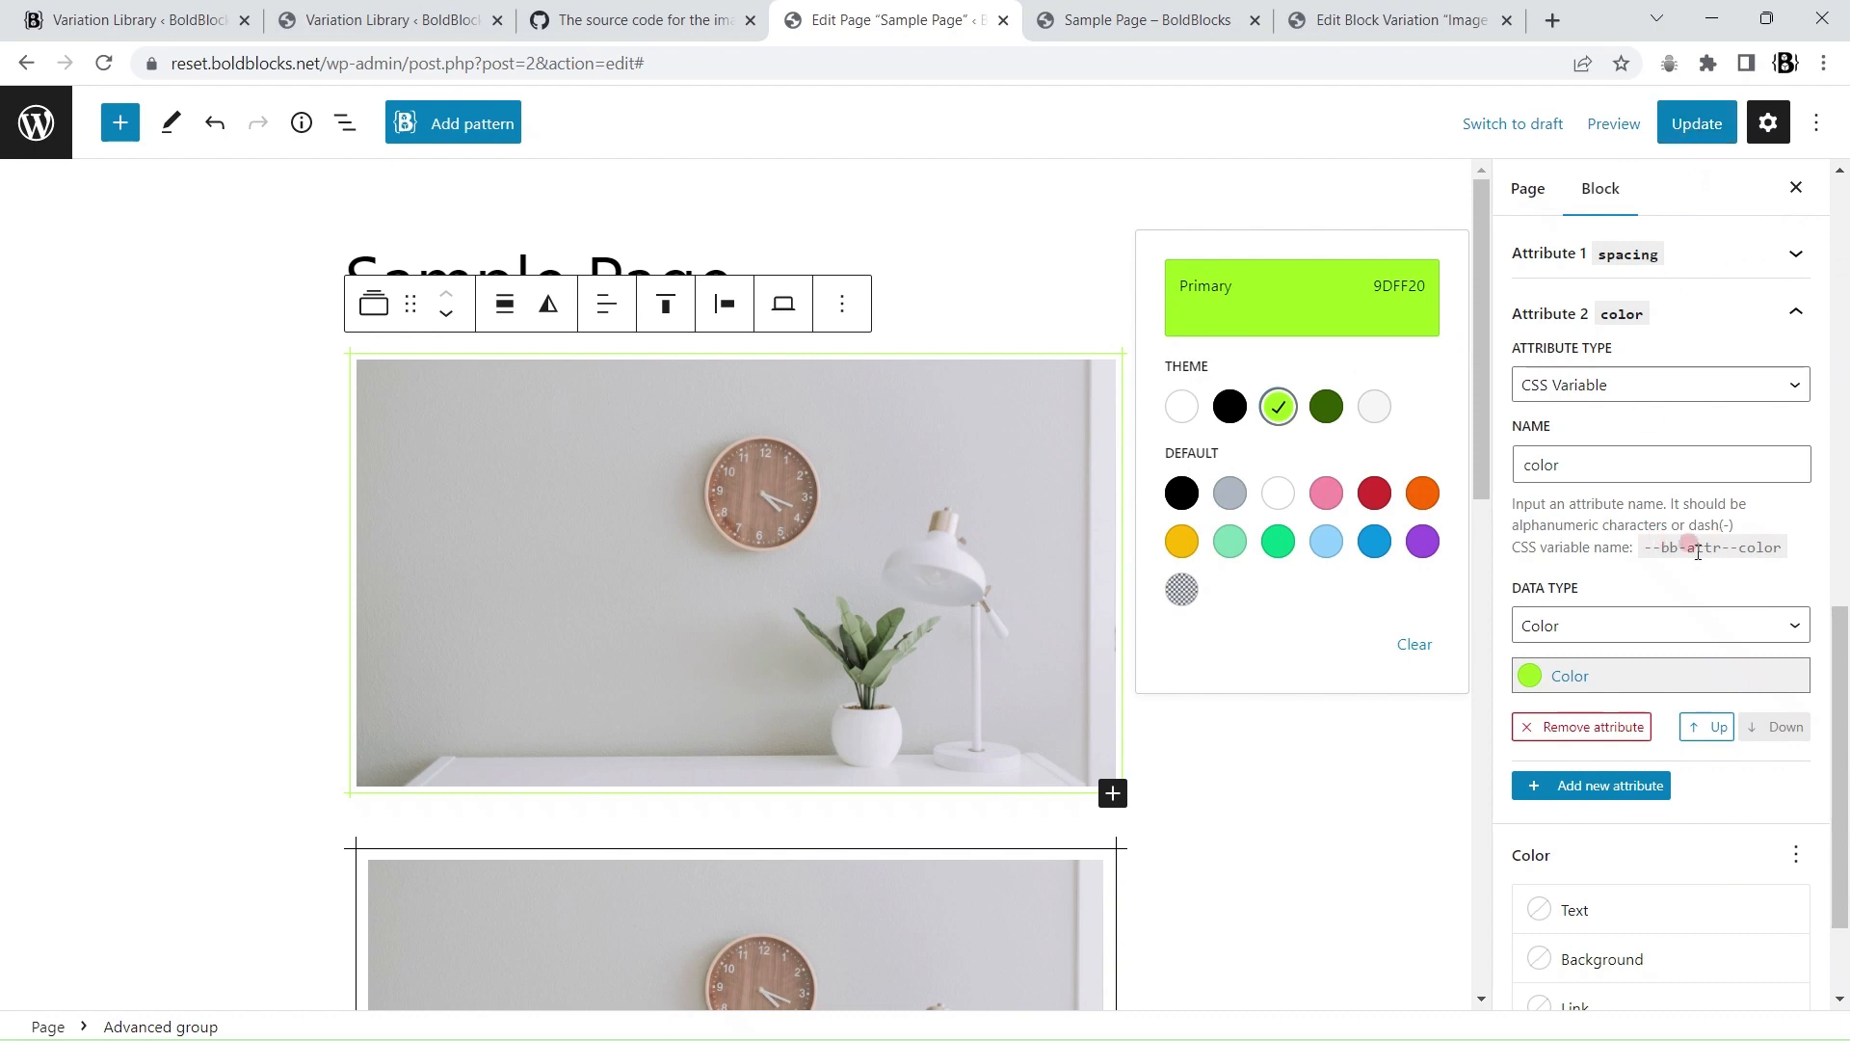
left_click(1696, 123)
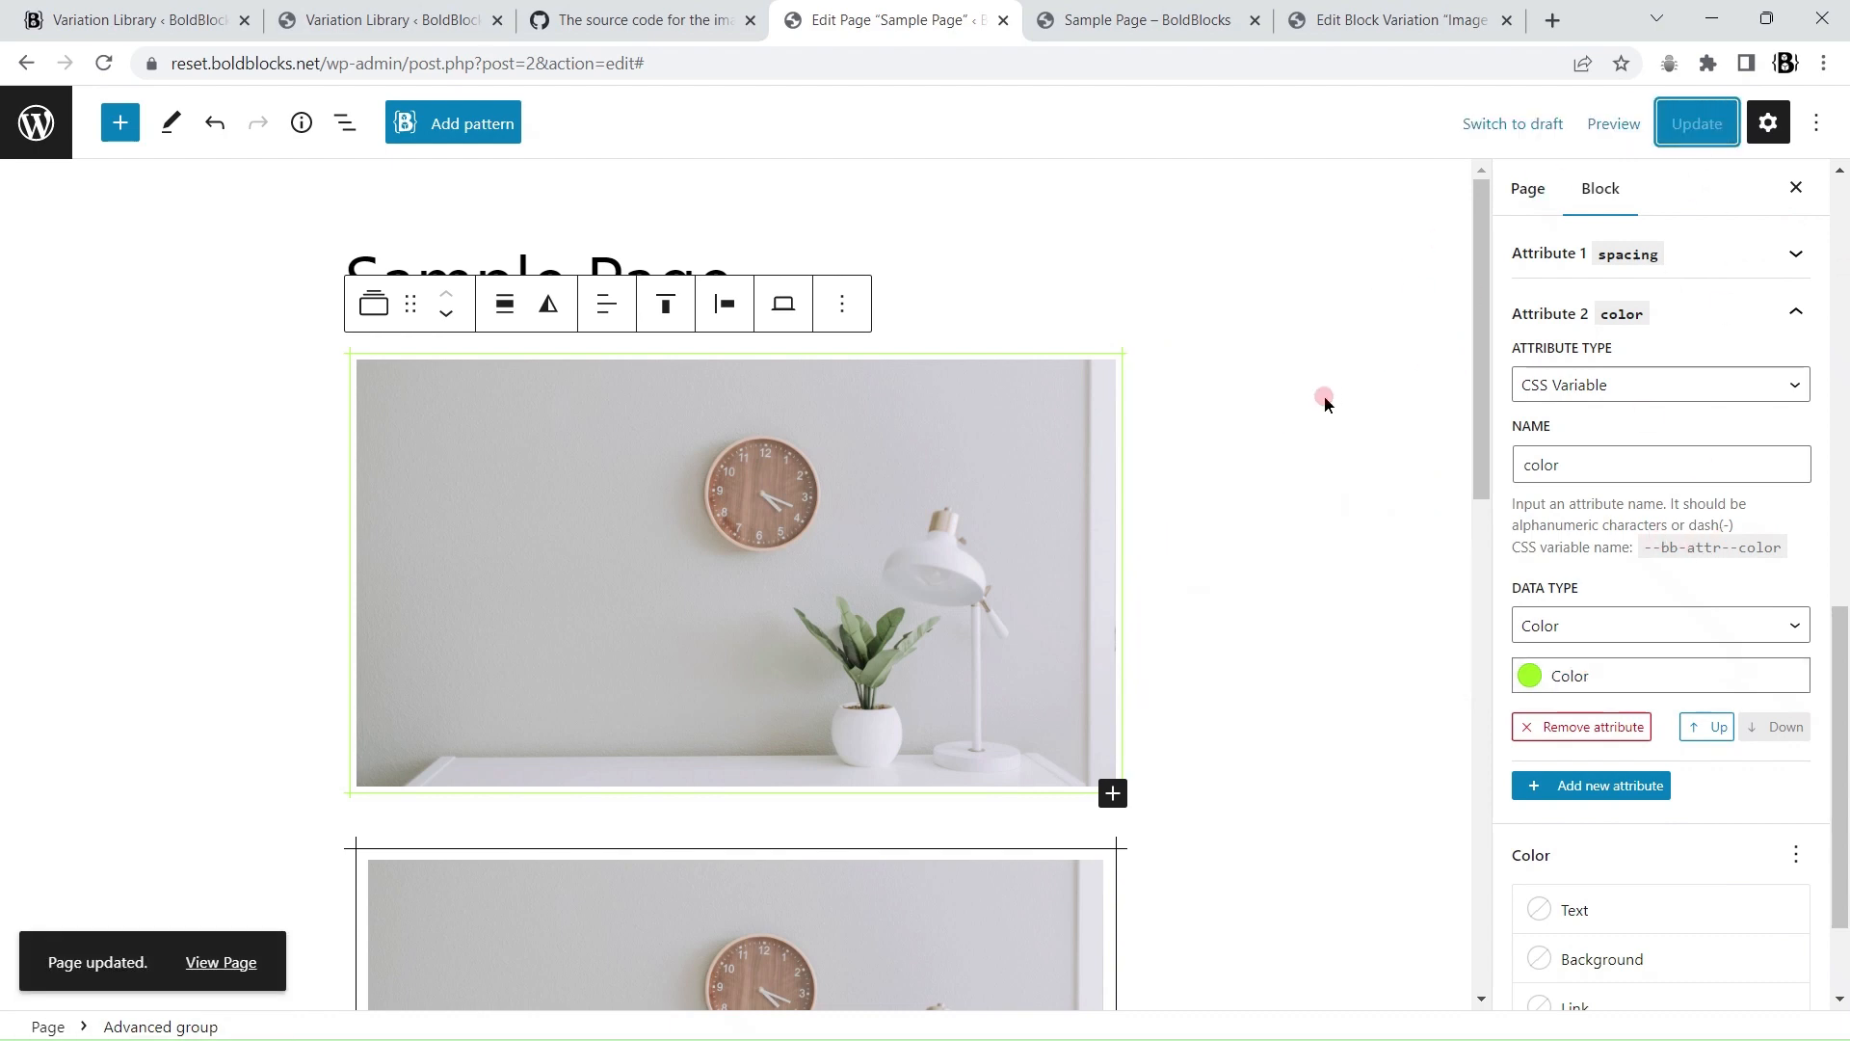
left_click(1325, 405)
Step: Select the Advanced group around the first image and set its custom spacing attribute's value to 15
left_click(444, 361)
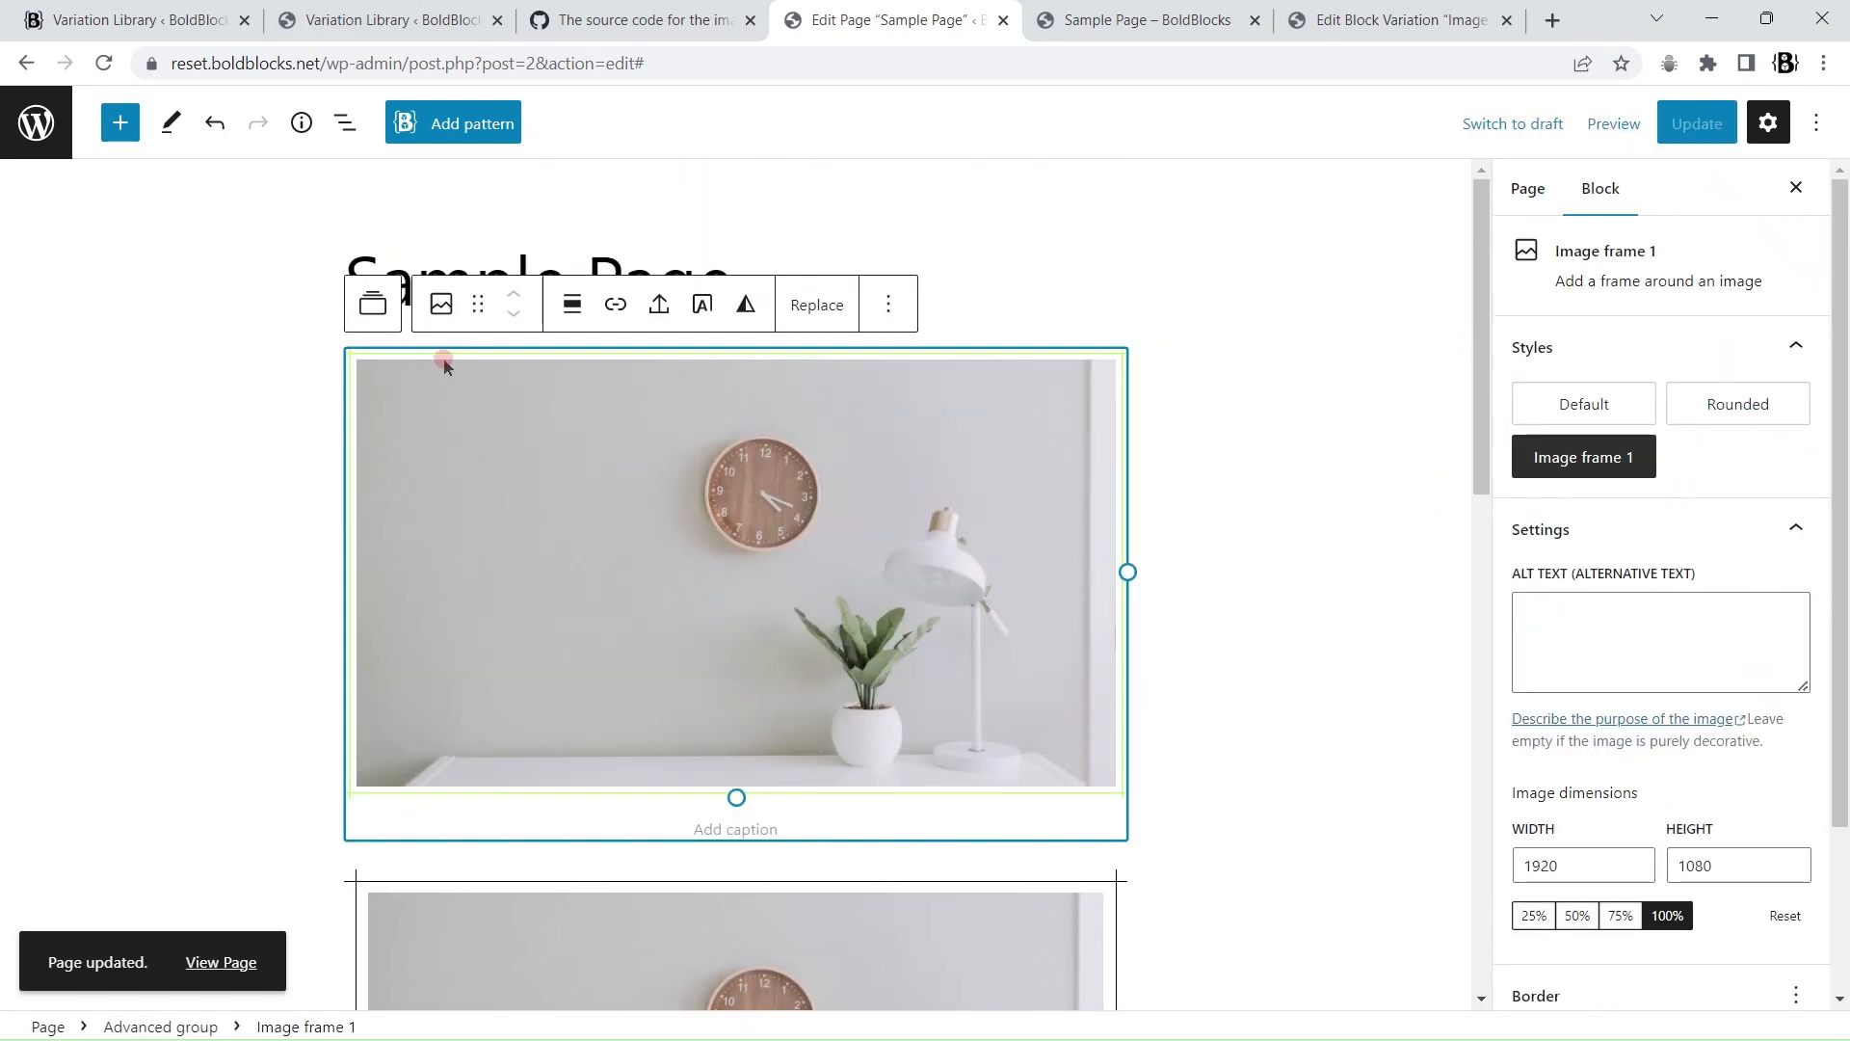
left_click(372, 304)
scroll(1792, 627, "down", 3)
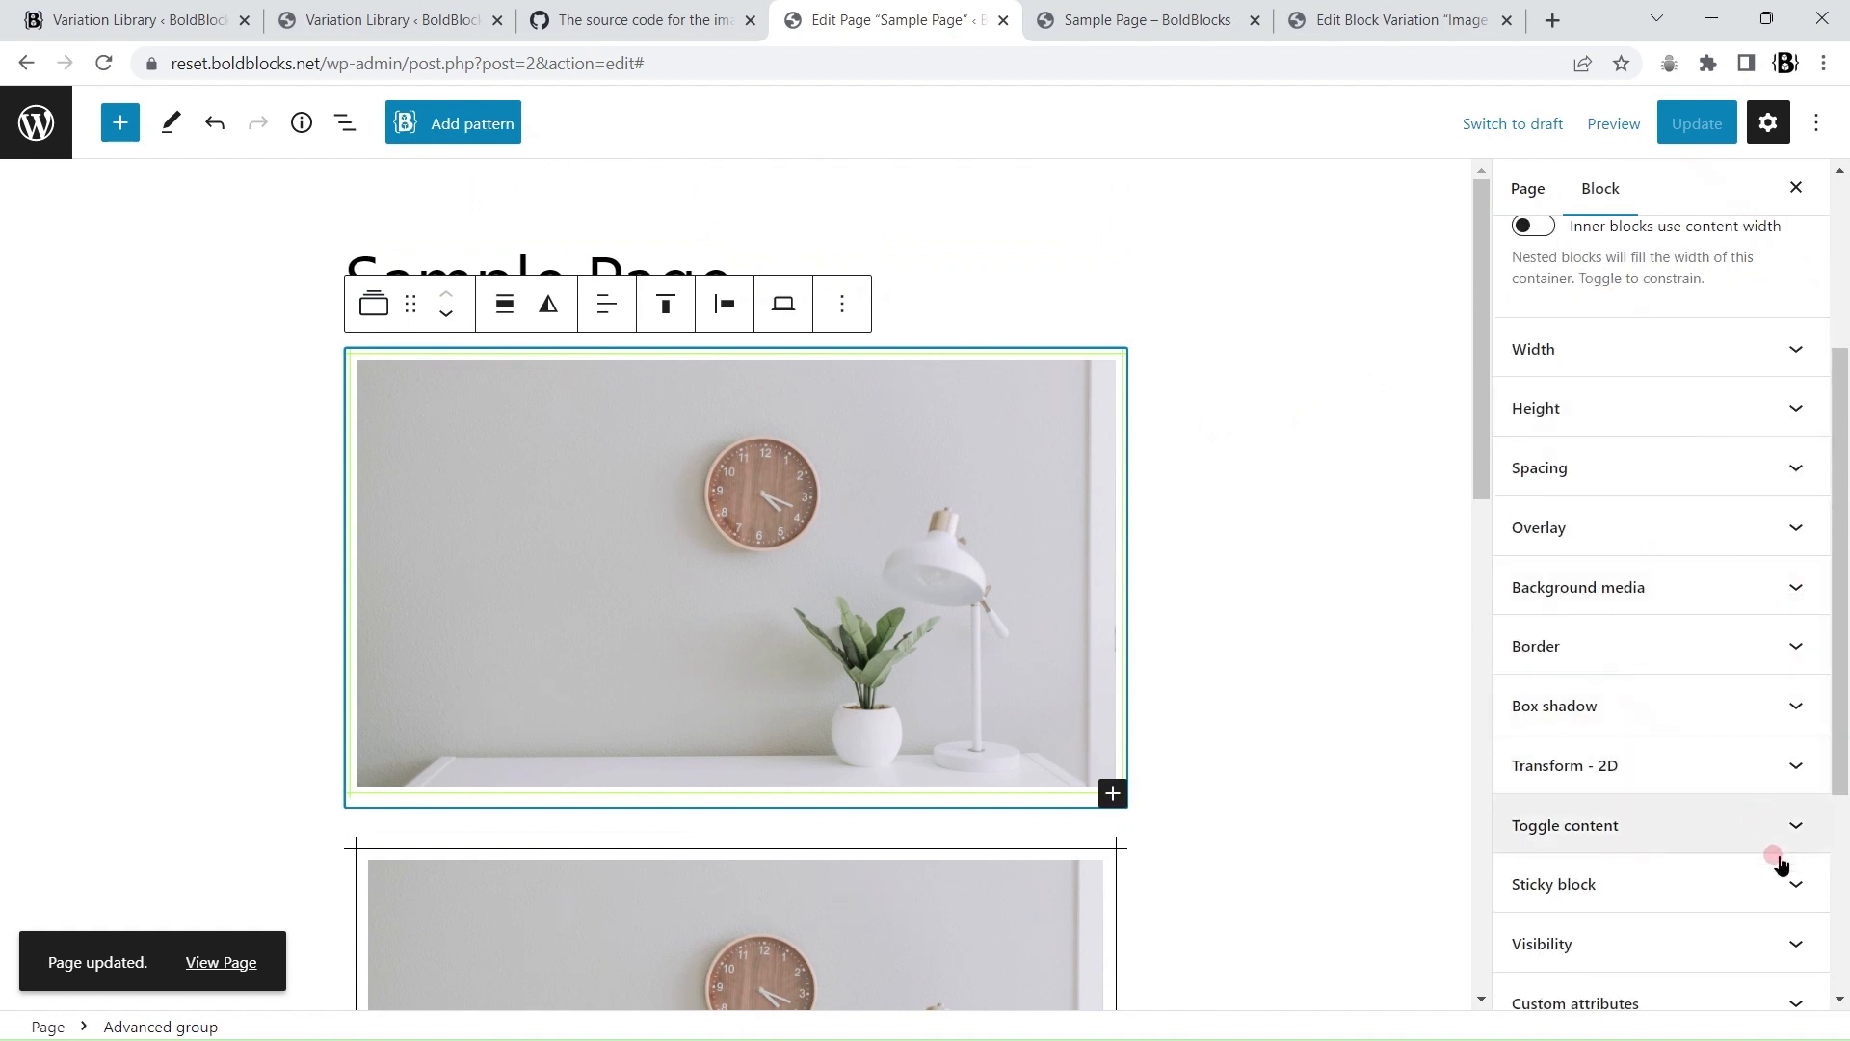
scroll(1780, 865, "down", 3)
left_click(1796, 681)
left_click(1797, 738)
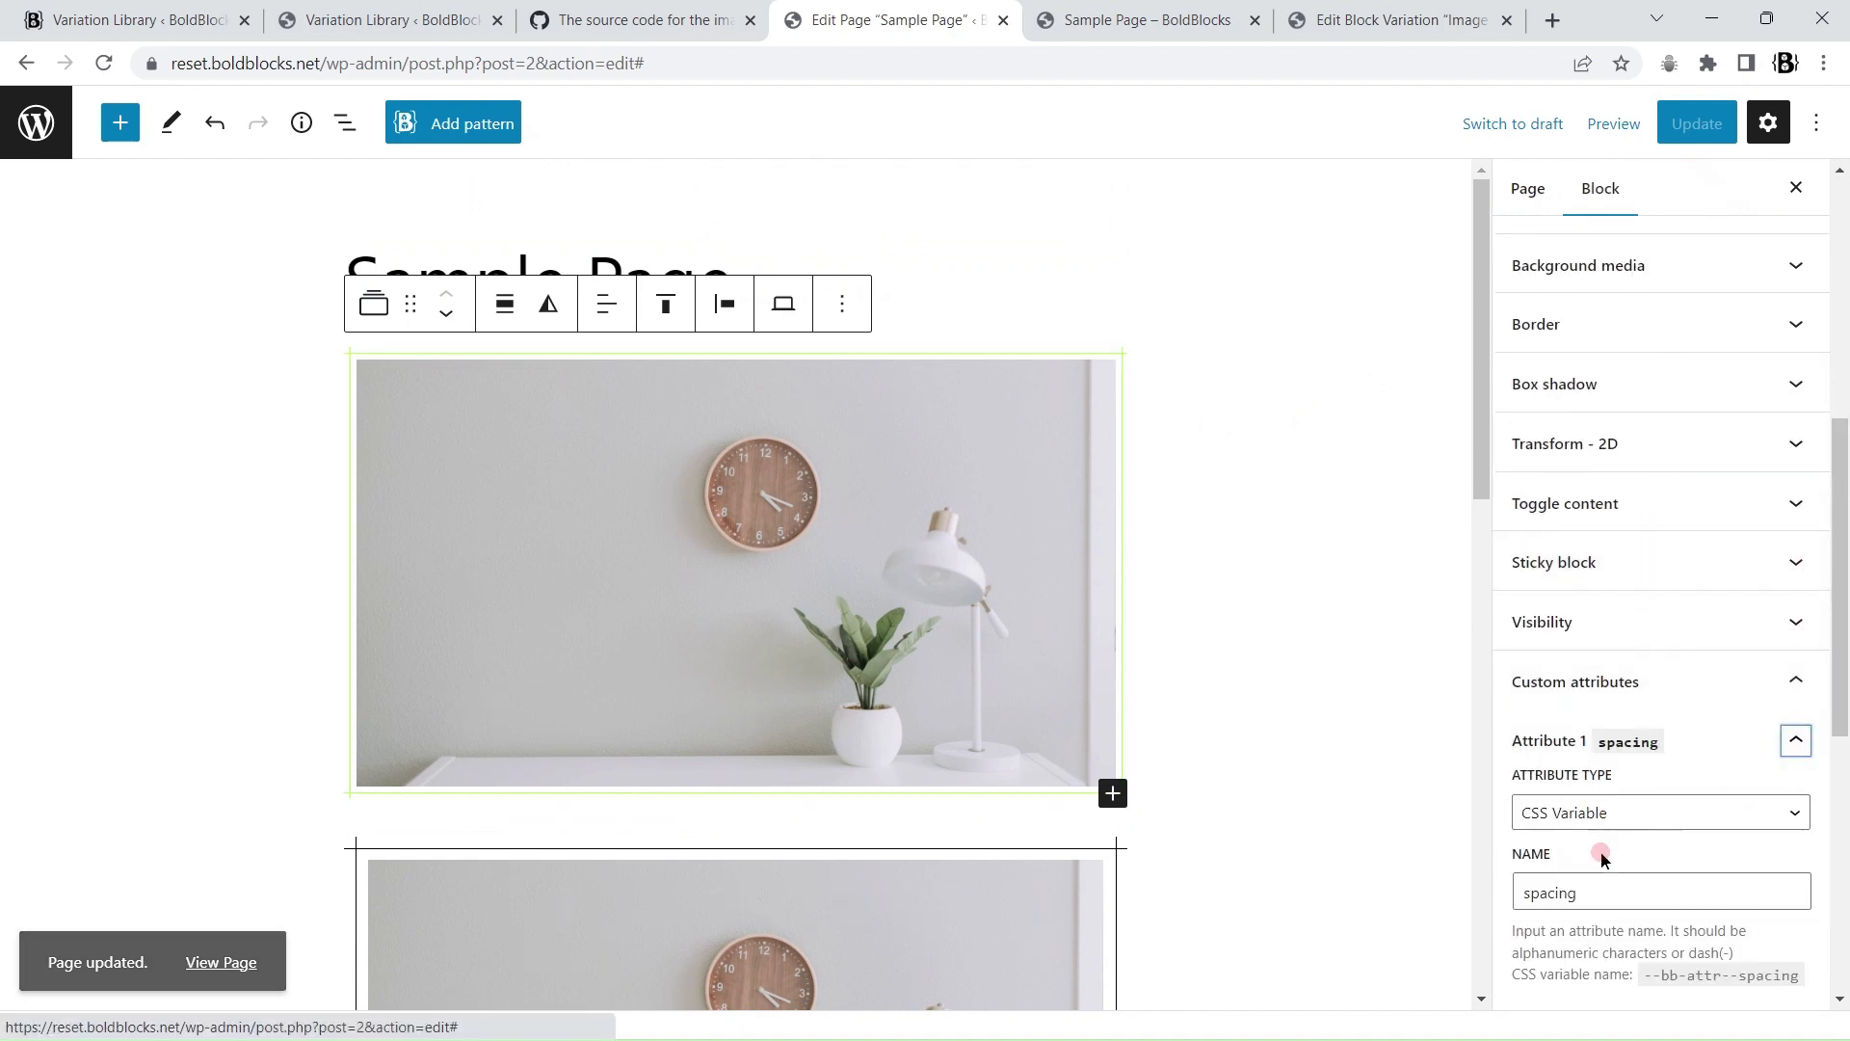
scroll(1684, 790, "down", 3)
left_click_drag(1559, 806, 1456, 809)
type("15")
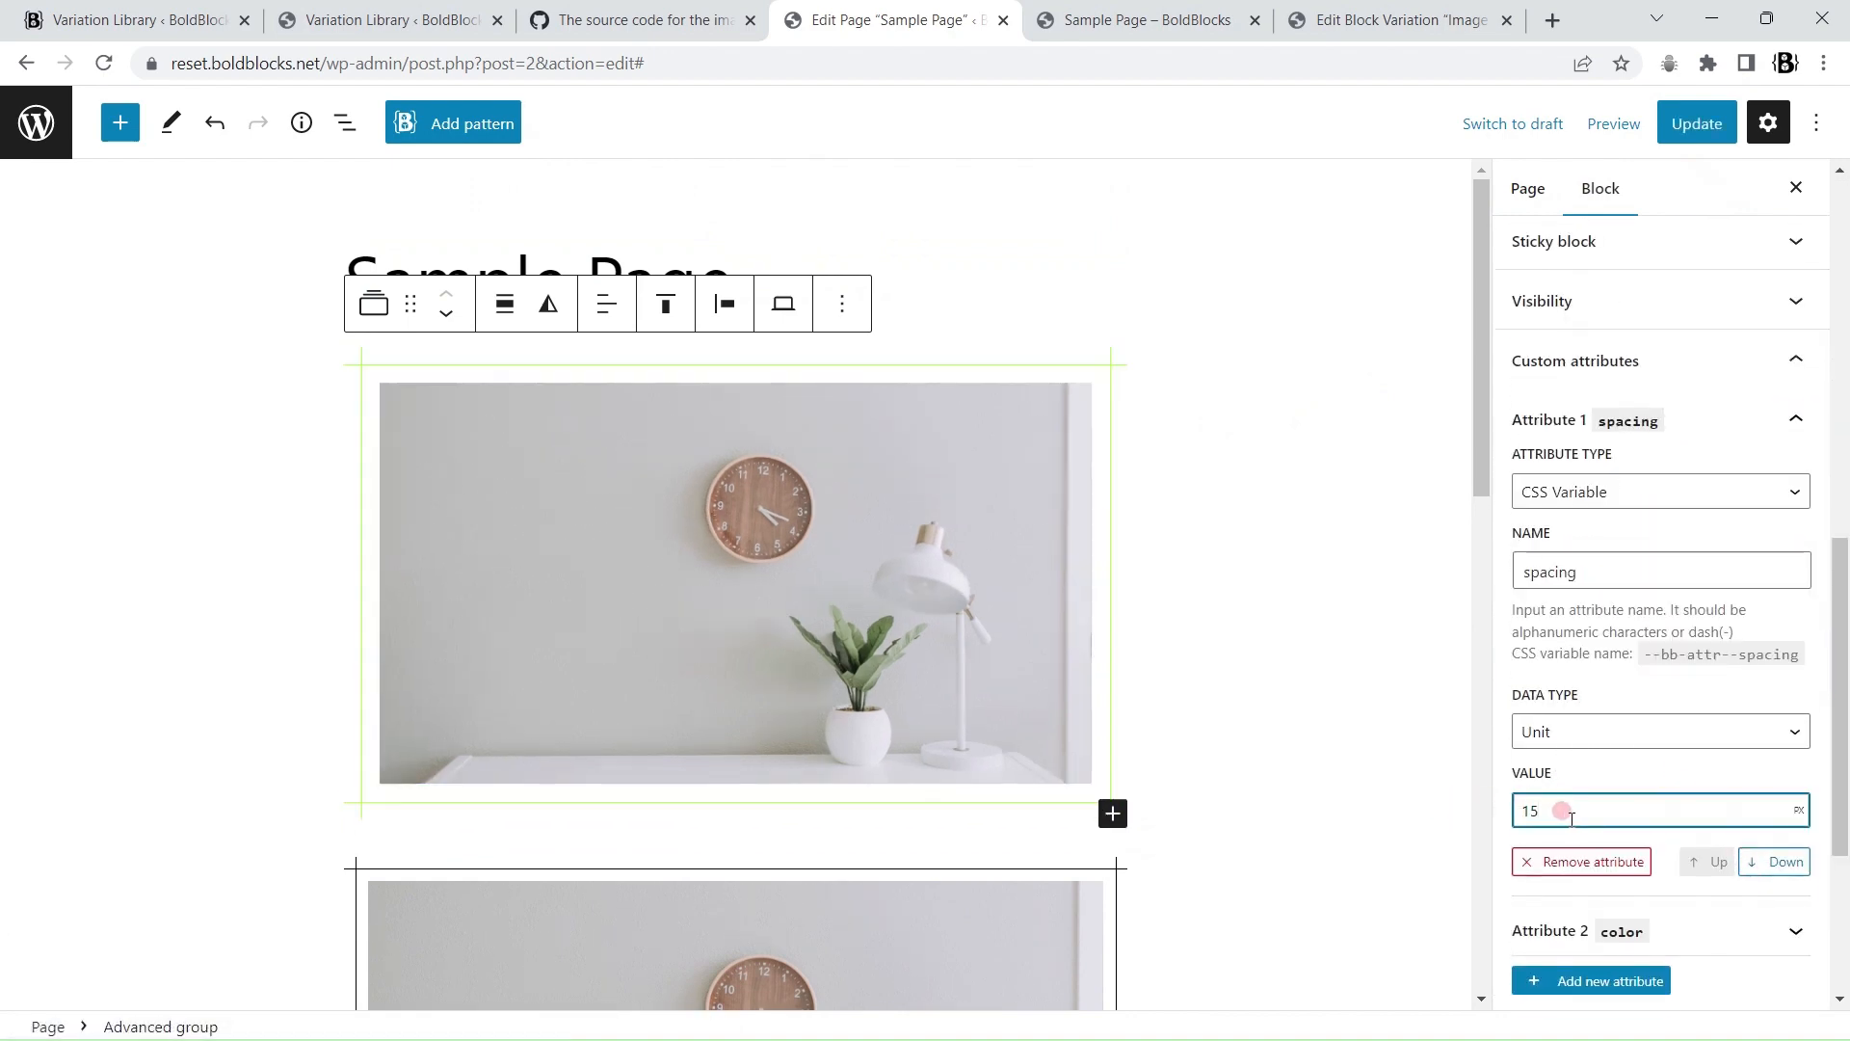
Step: Set the Advanced group's color attribute to orange and update the page
left_click_drag(1839, 684, 1840, 765)
left_click(1799, 725)
scroll(1644, 851, "down", 3)
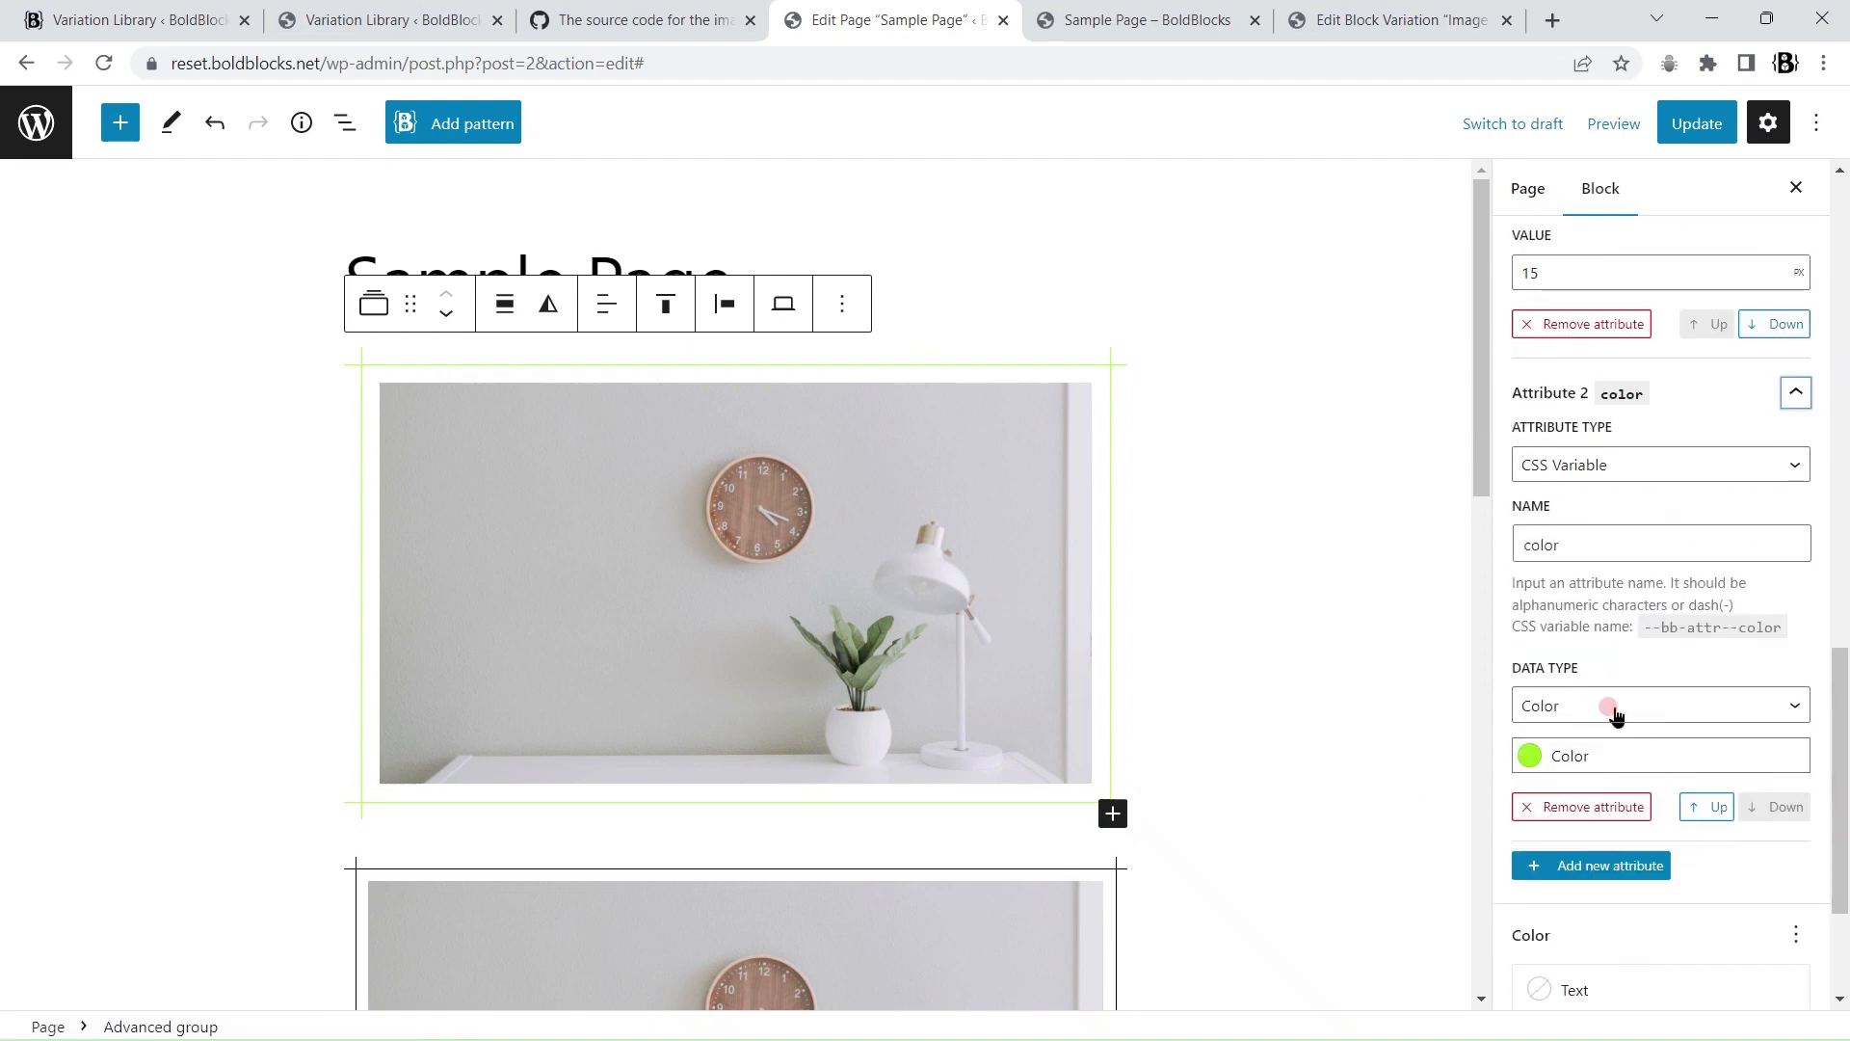
left_click(1580, 755)
left_click(1416, 577)
left_click(1297, 194)
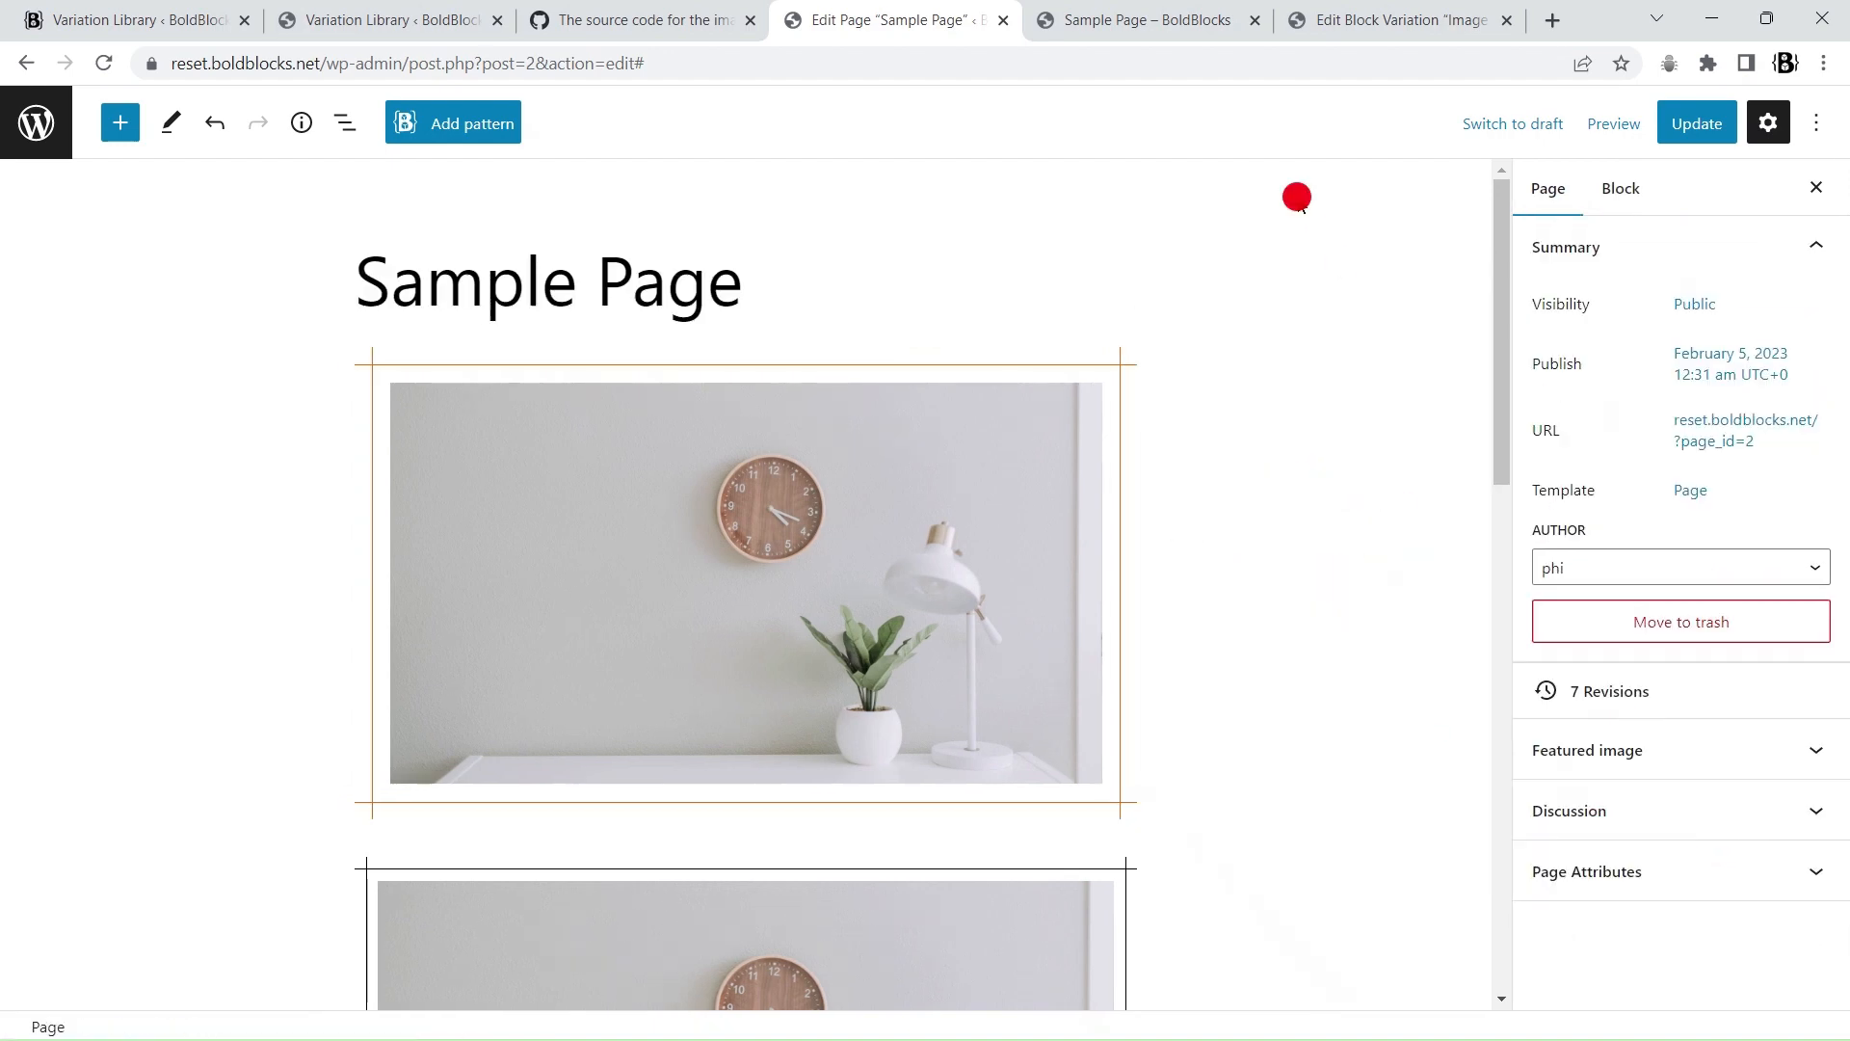
left_click(1700, 124)
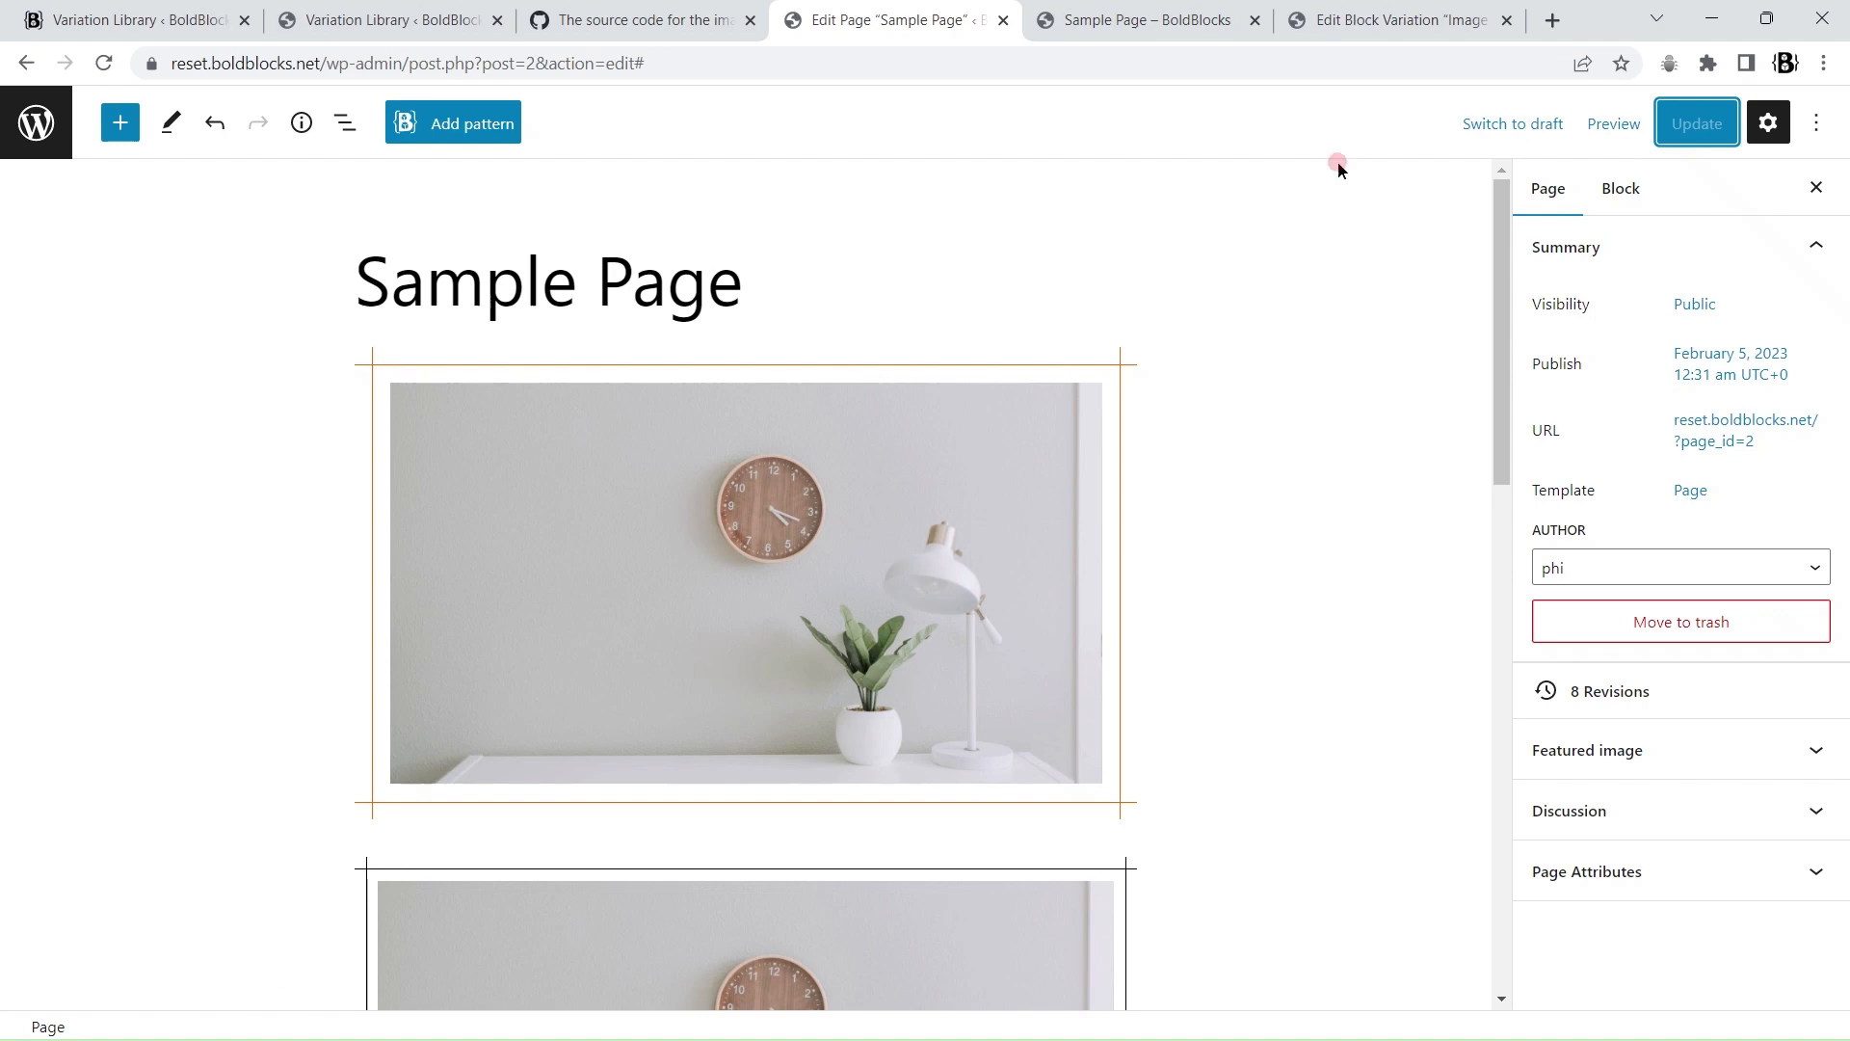
Step: Leave the block variation editor and create a new custom block titled "Image frame block"
left_click(1344, 8)
left_click(24, 120)
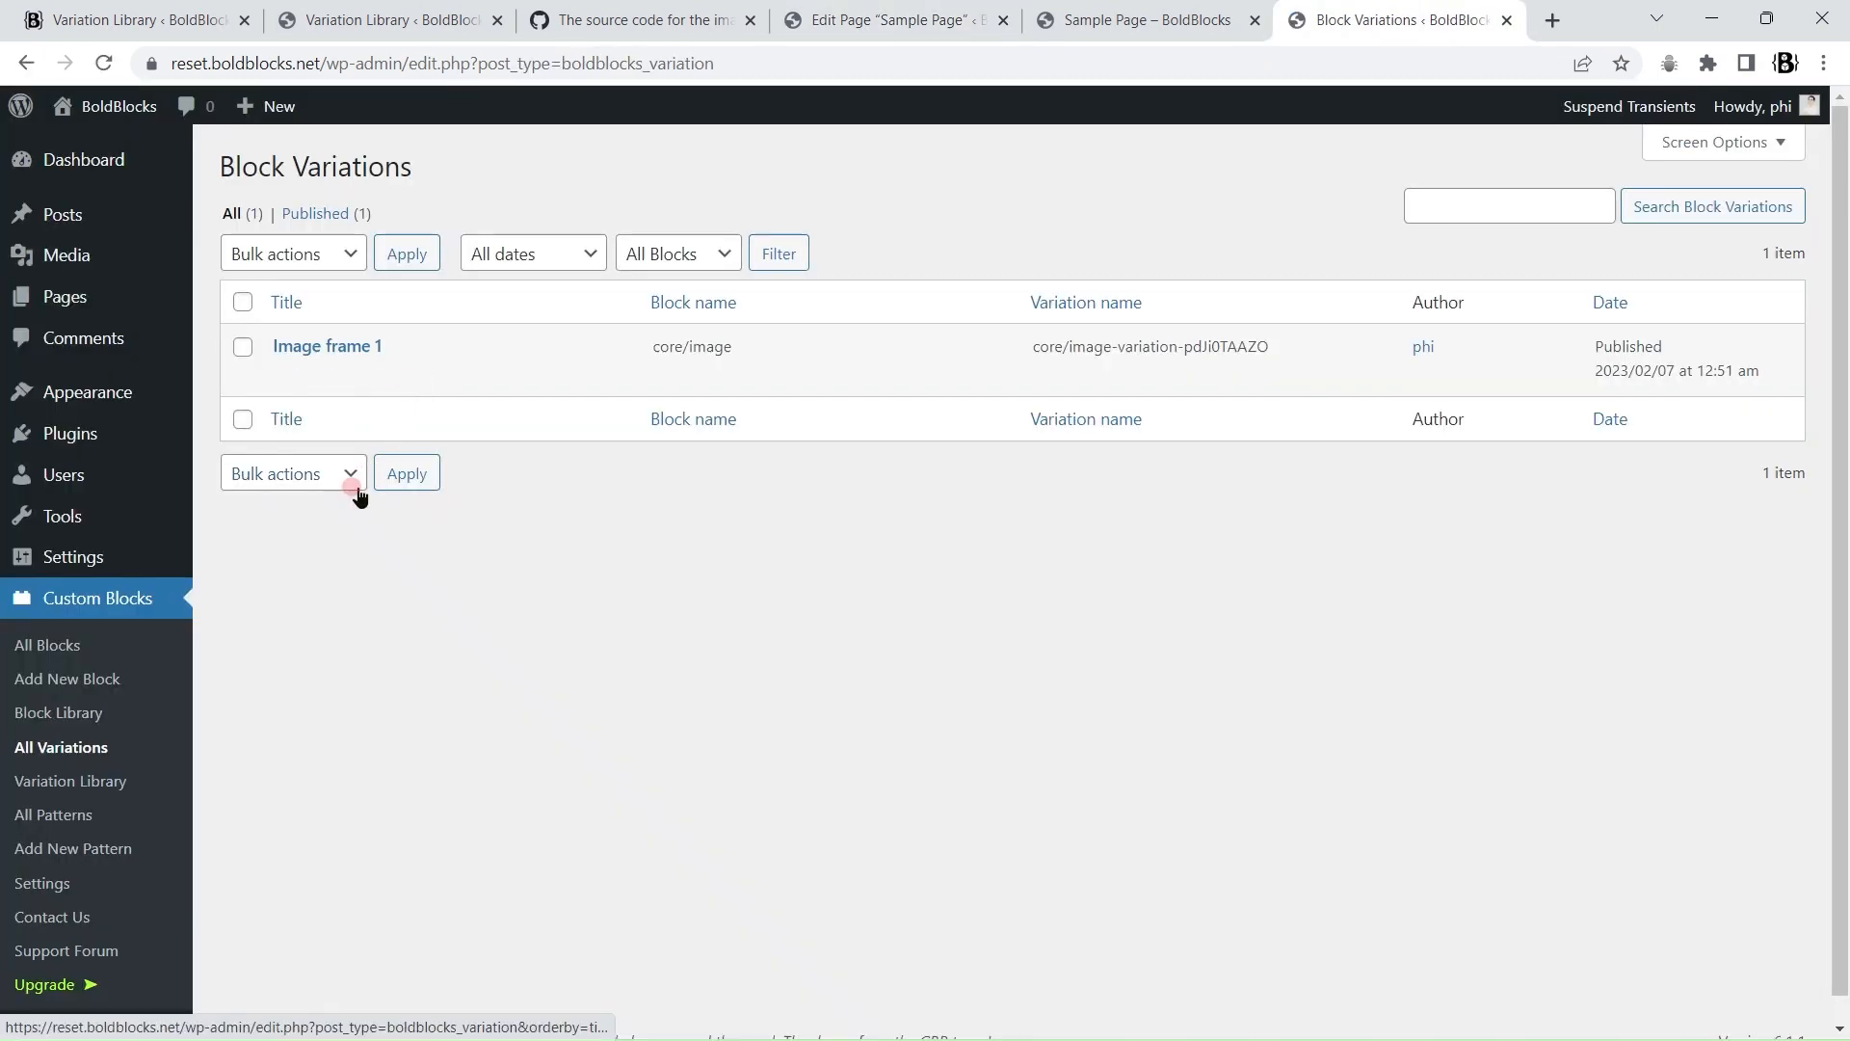
left_click(88, 677)
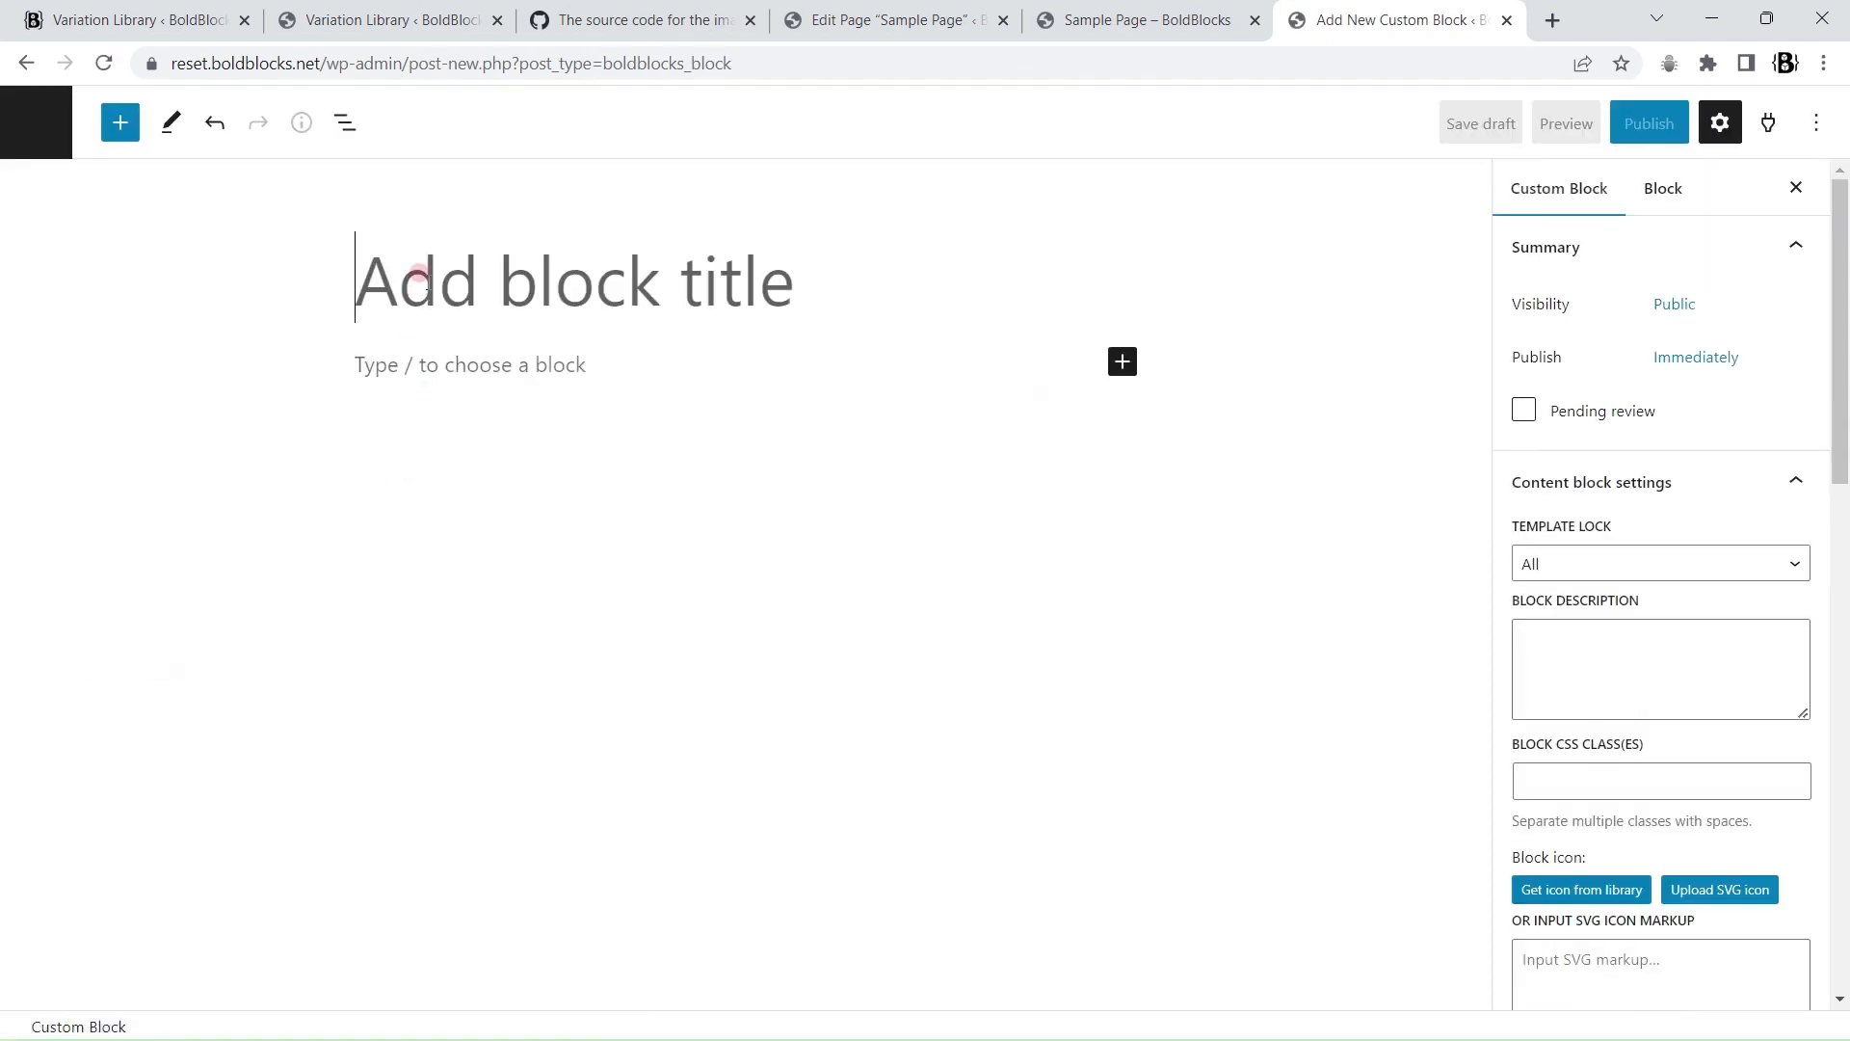
type("I")
key("BackSpace")
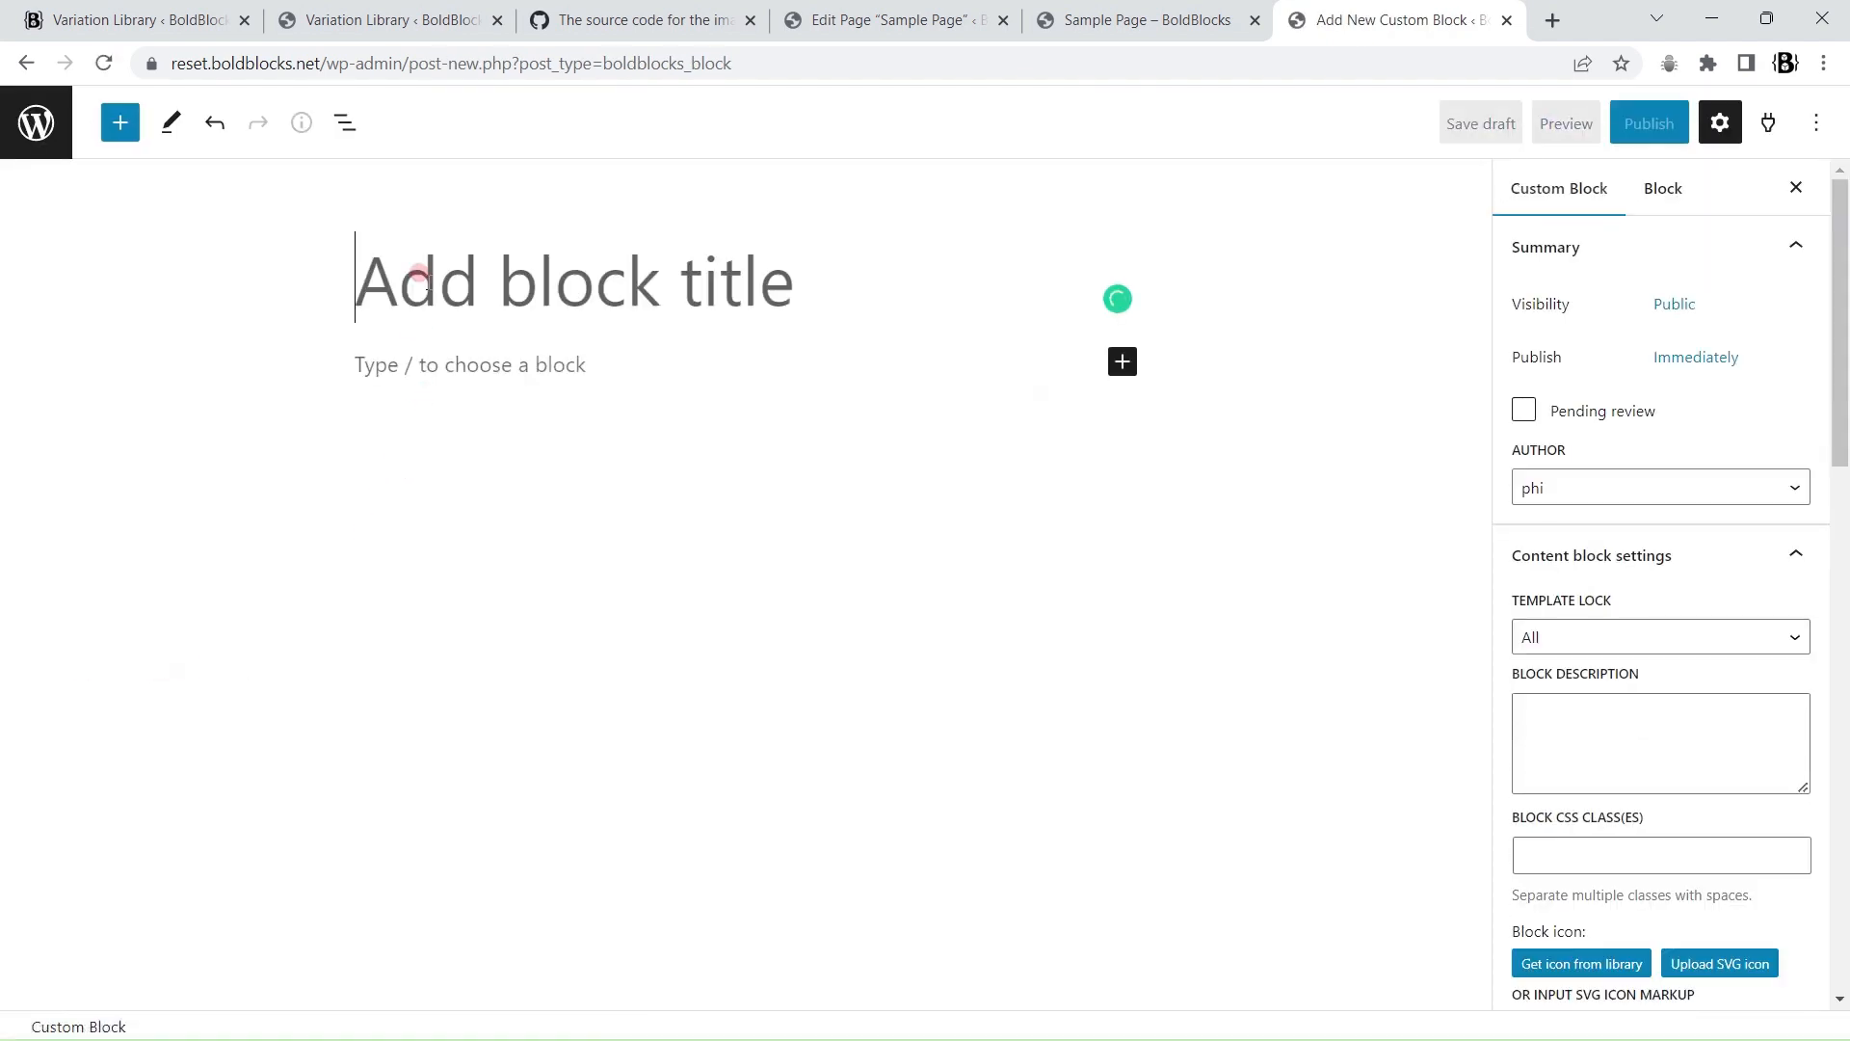
type("Image frame block")
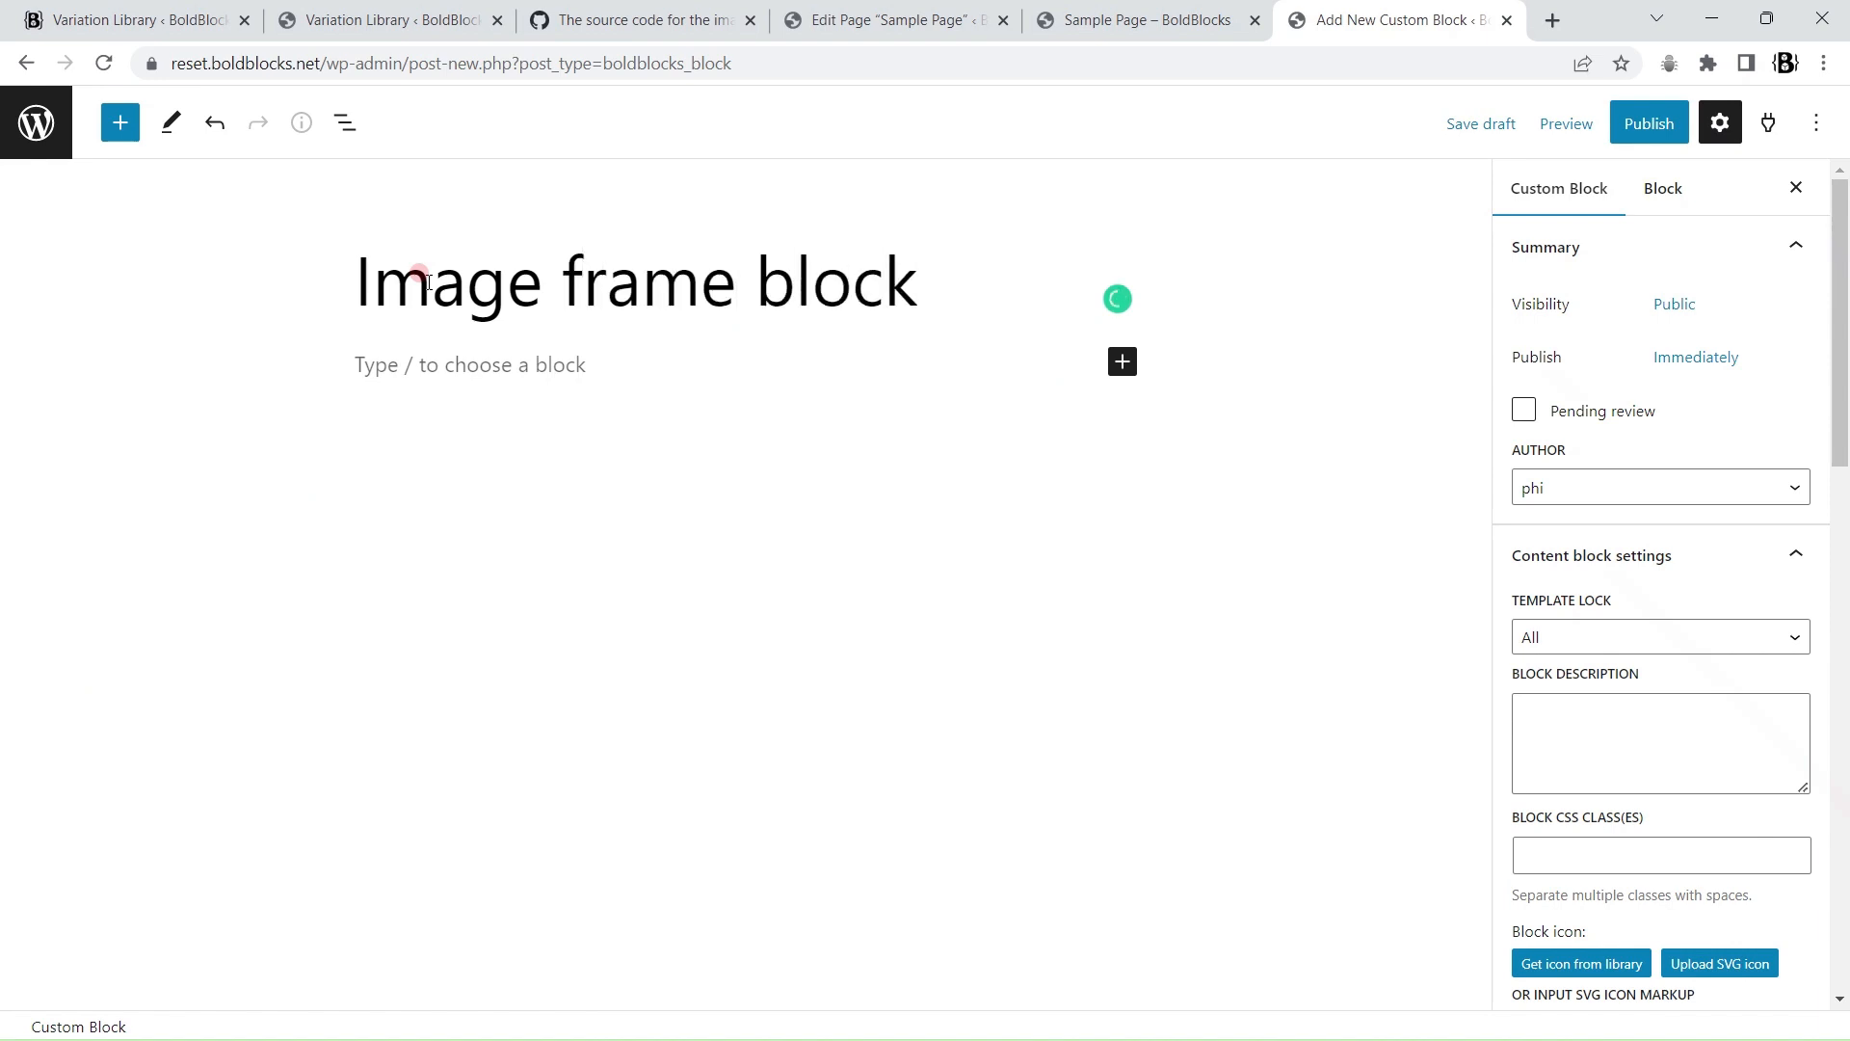
Step: Search the block inserter for "im" and insert the Image frame 1 variation into the custom block
left_click(388, 365)
left_click(121, 123)
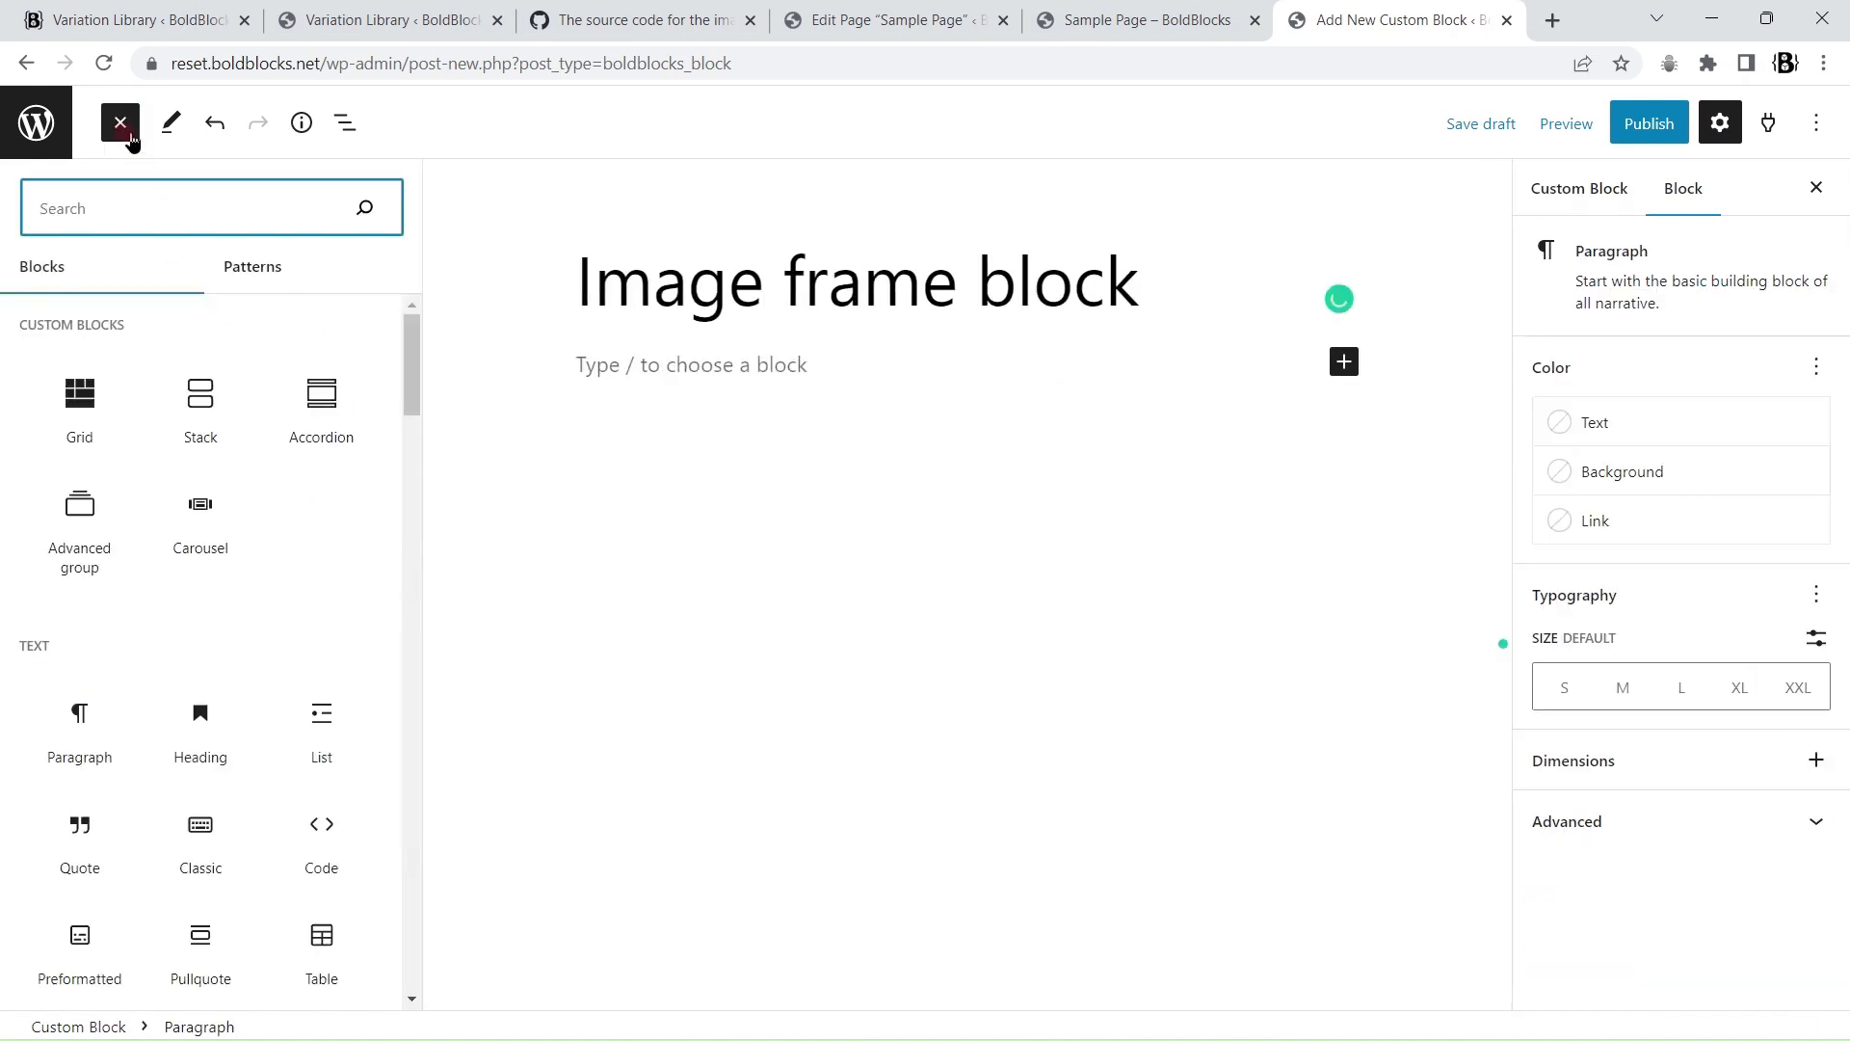
type("im")
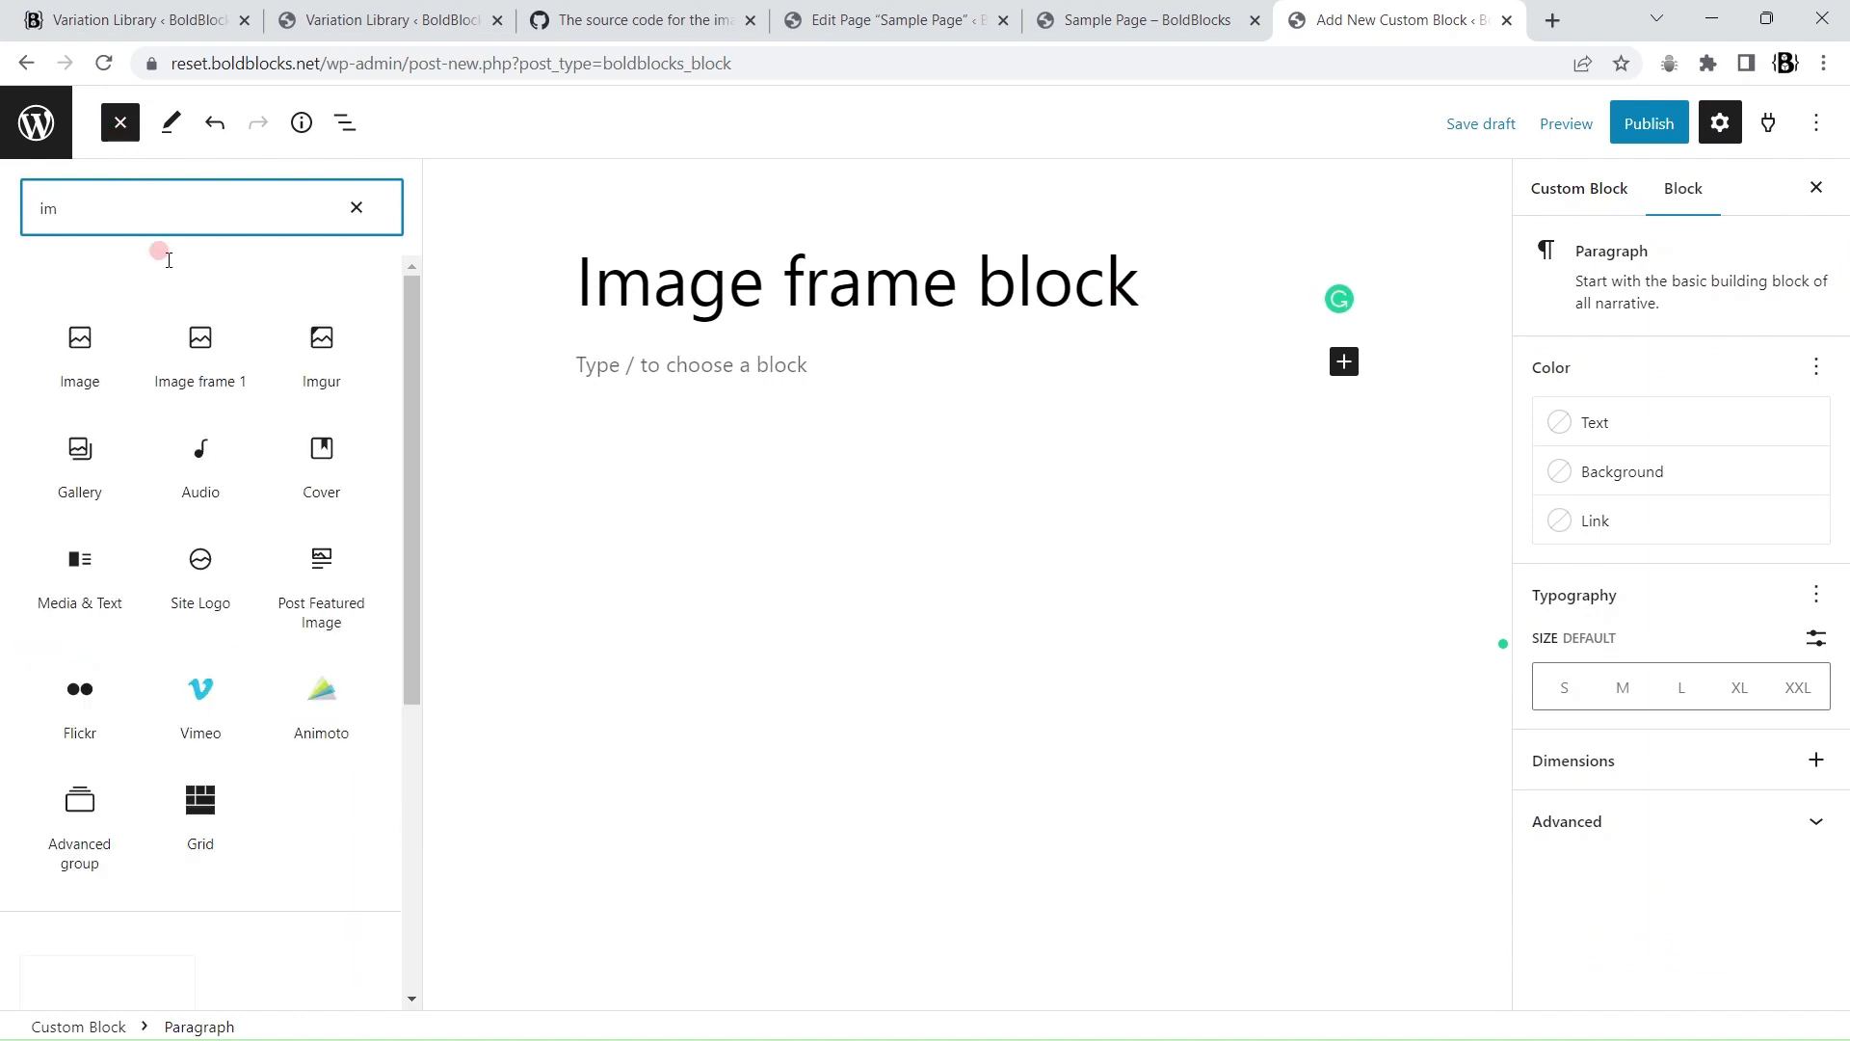
left_click(197, 358)
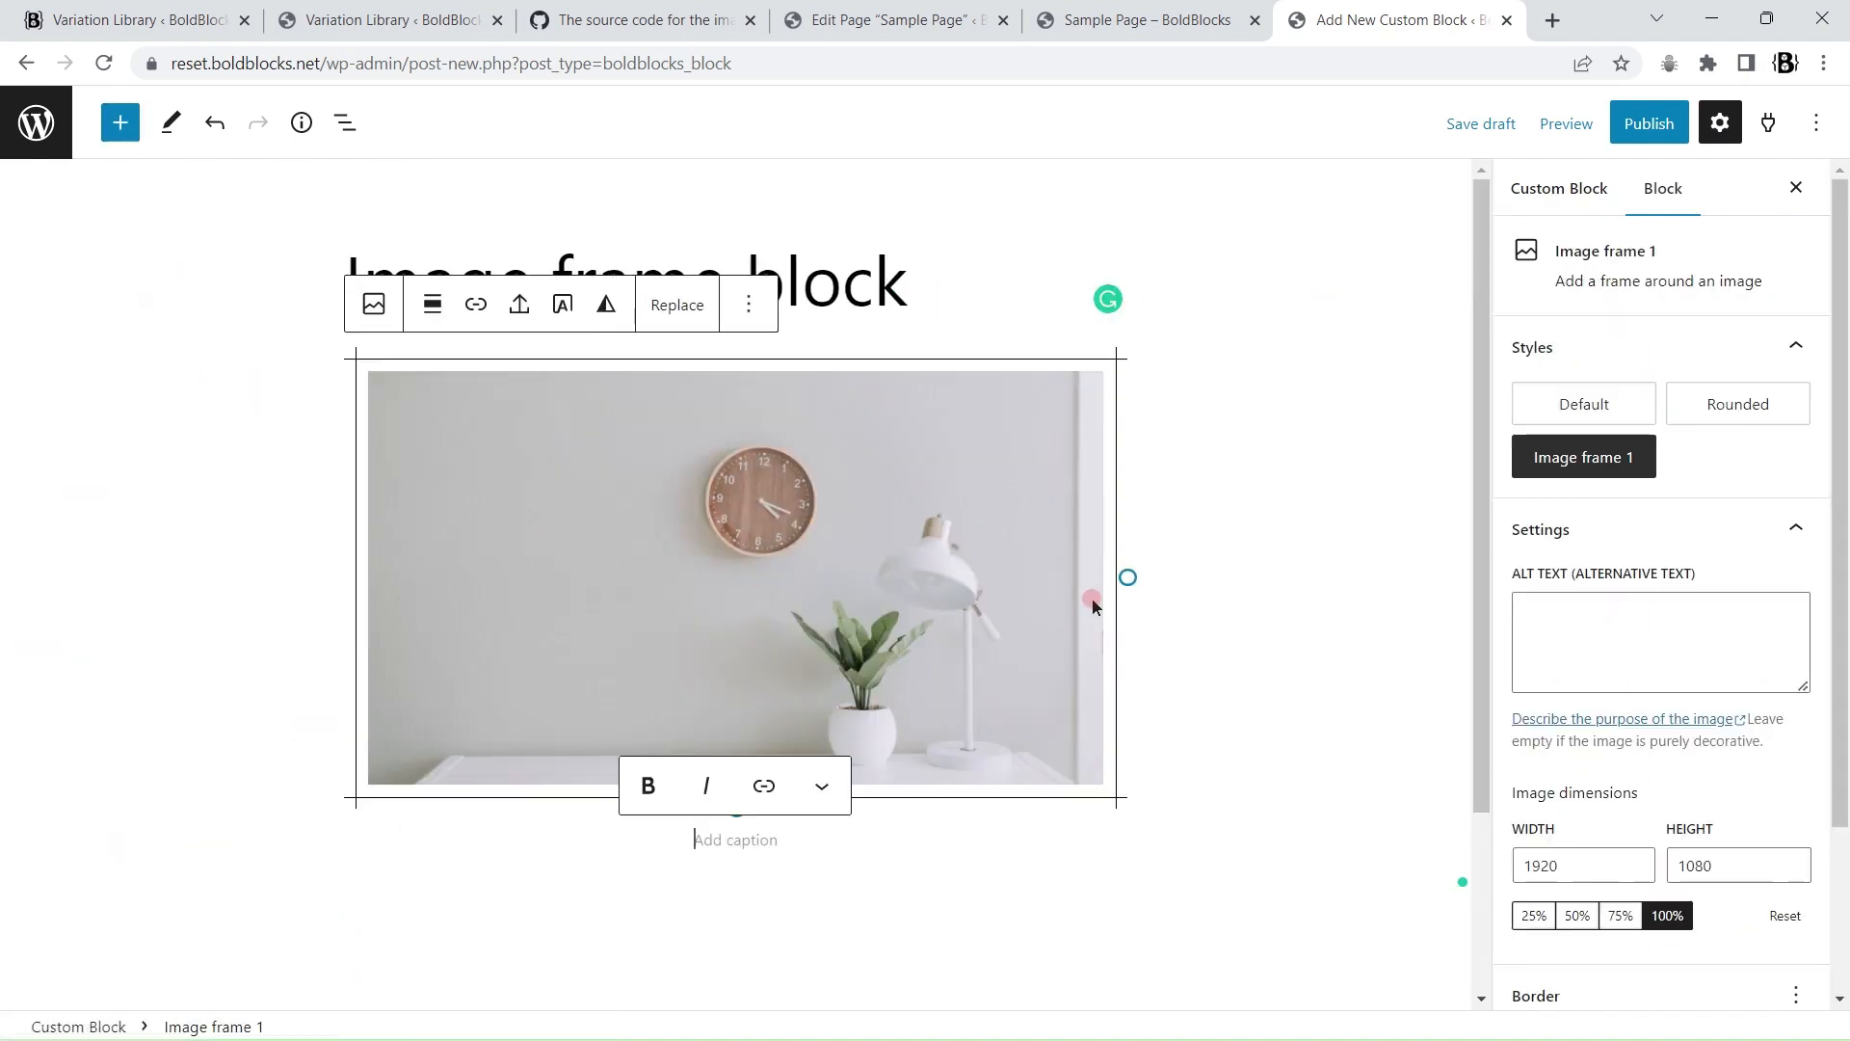
Step: In the custom block's settings, keep the template lock at All and enter the description "A custom block for adding a frame around an image"
scroll(1414, 598, "down", 3)
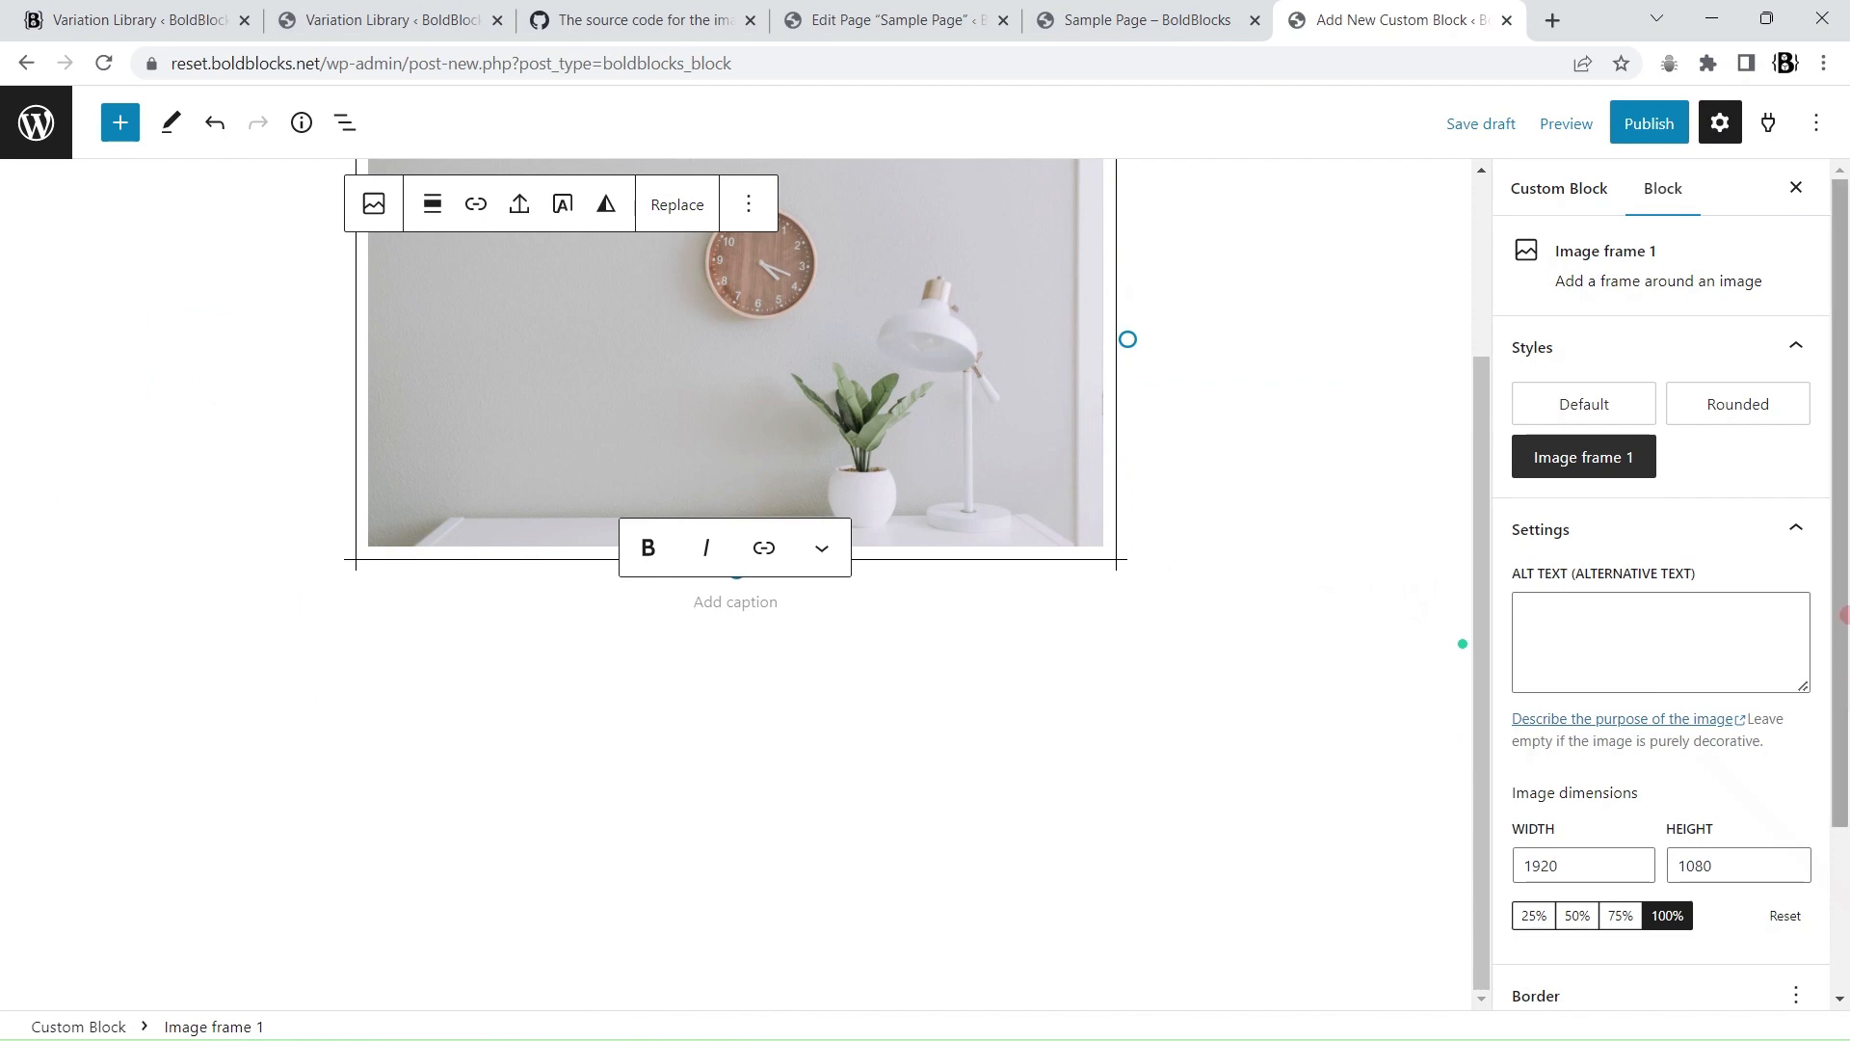
left_click(1558, 188)
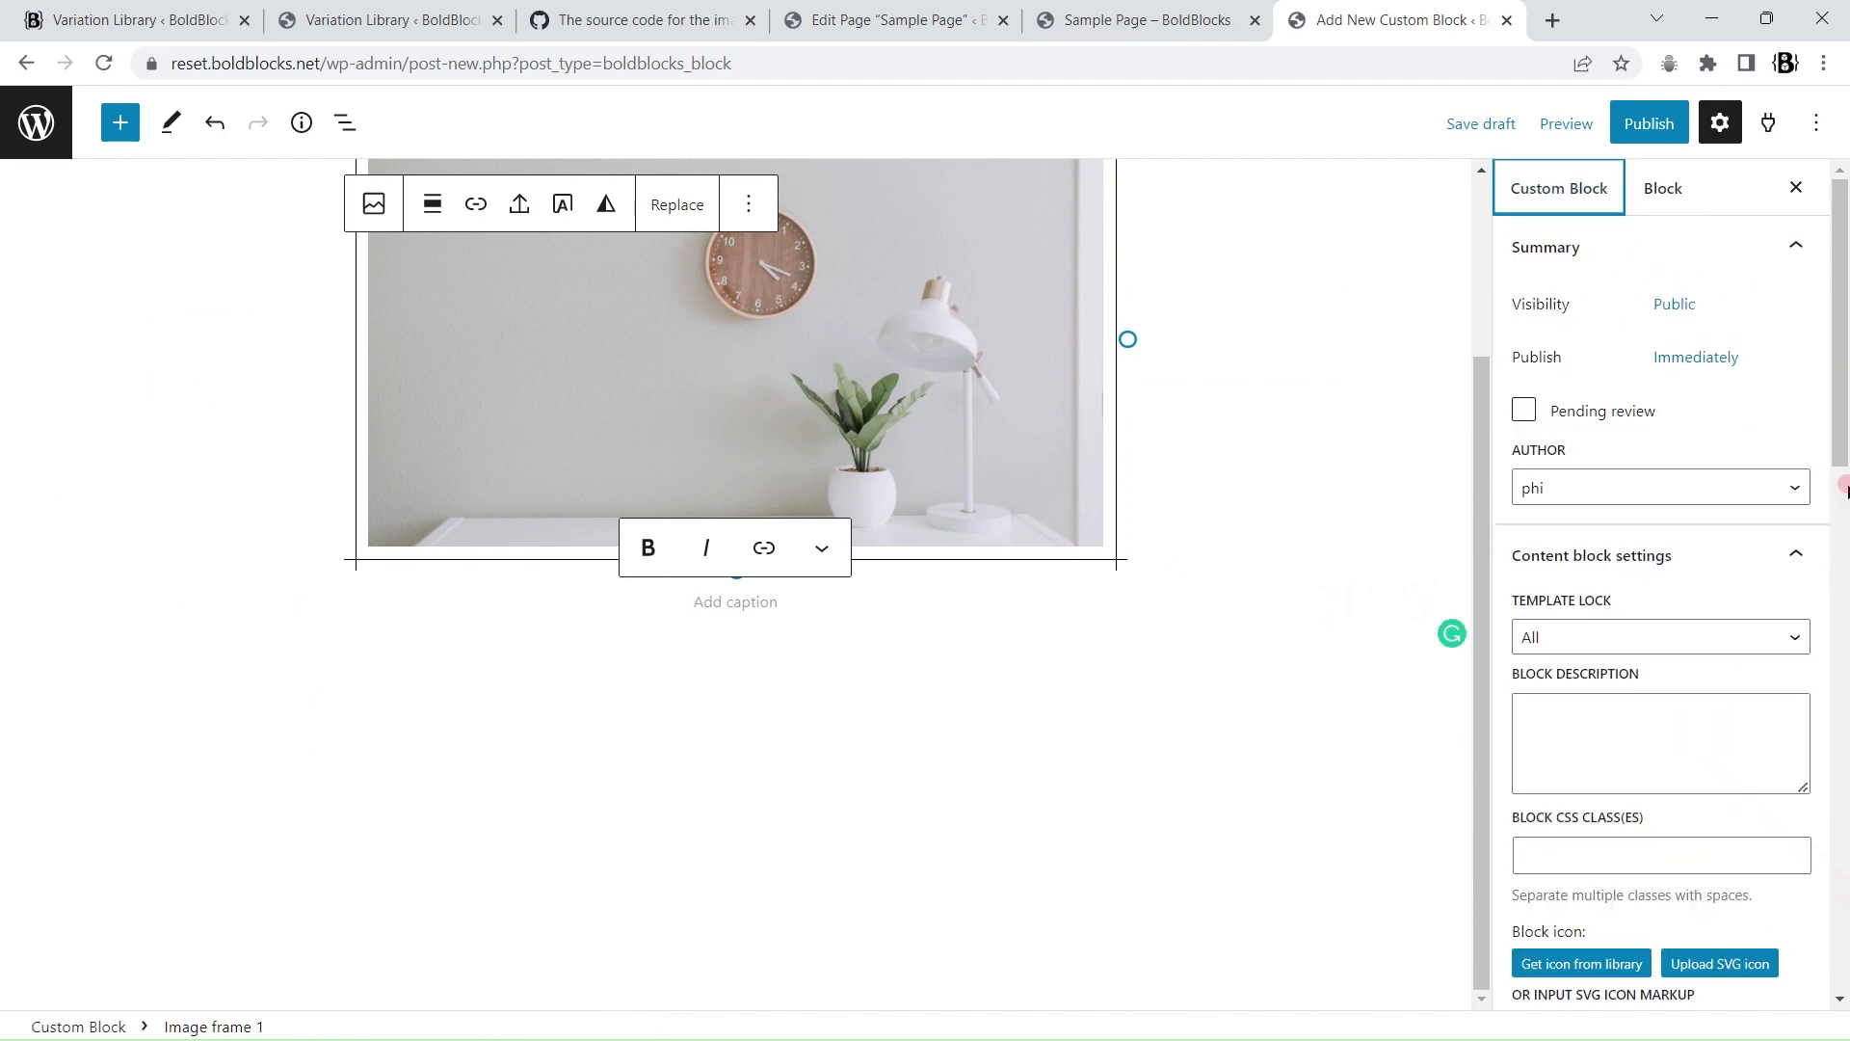
scroll(1839, 525, "down", 3)
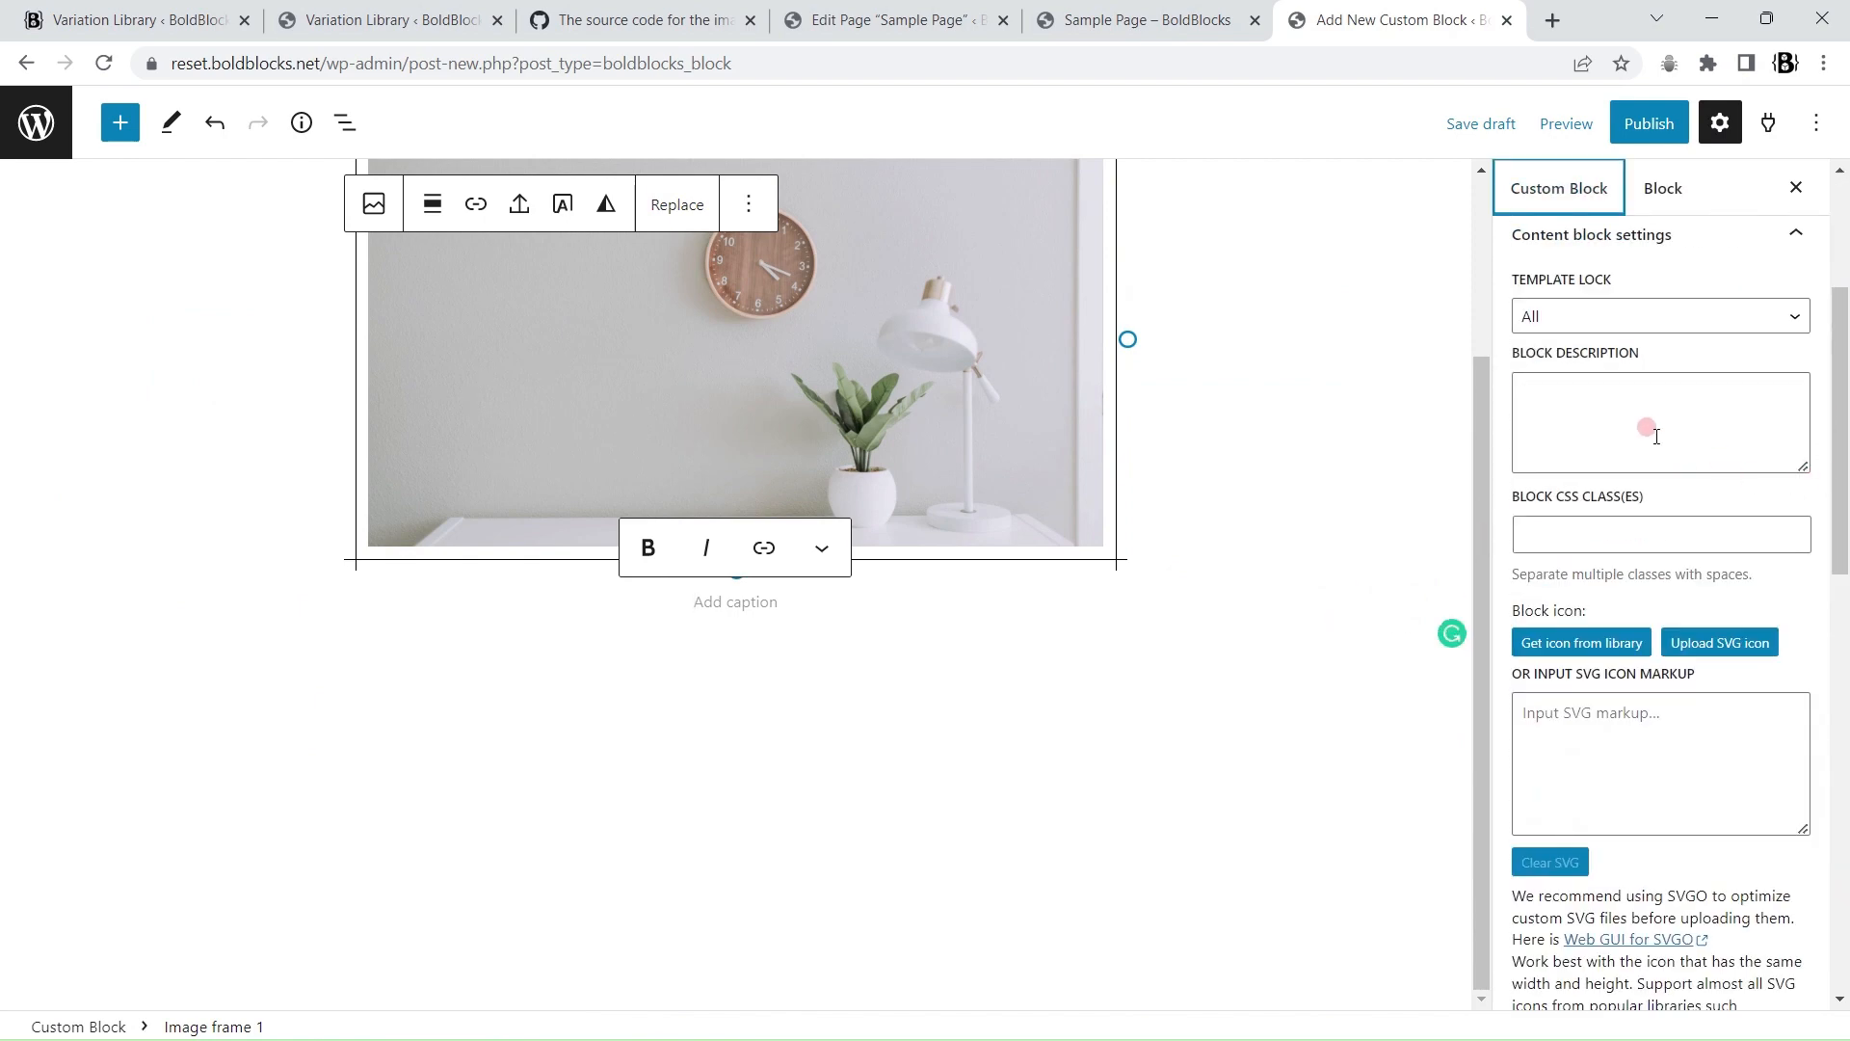
left_click(1621, 415)
left_click(1603, 318)
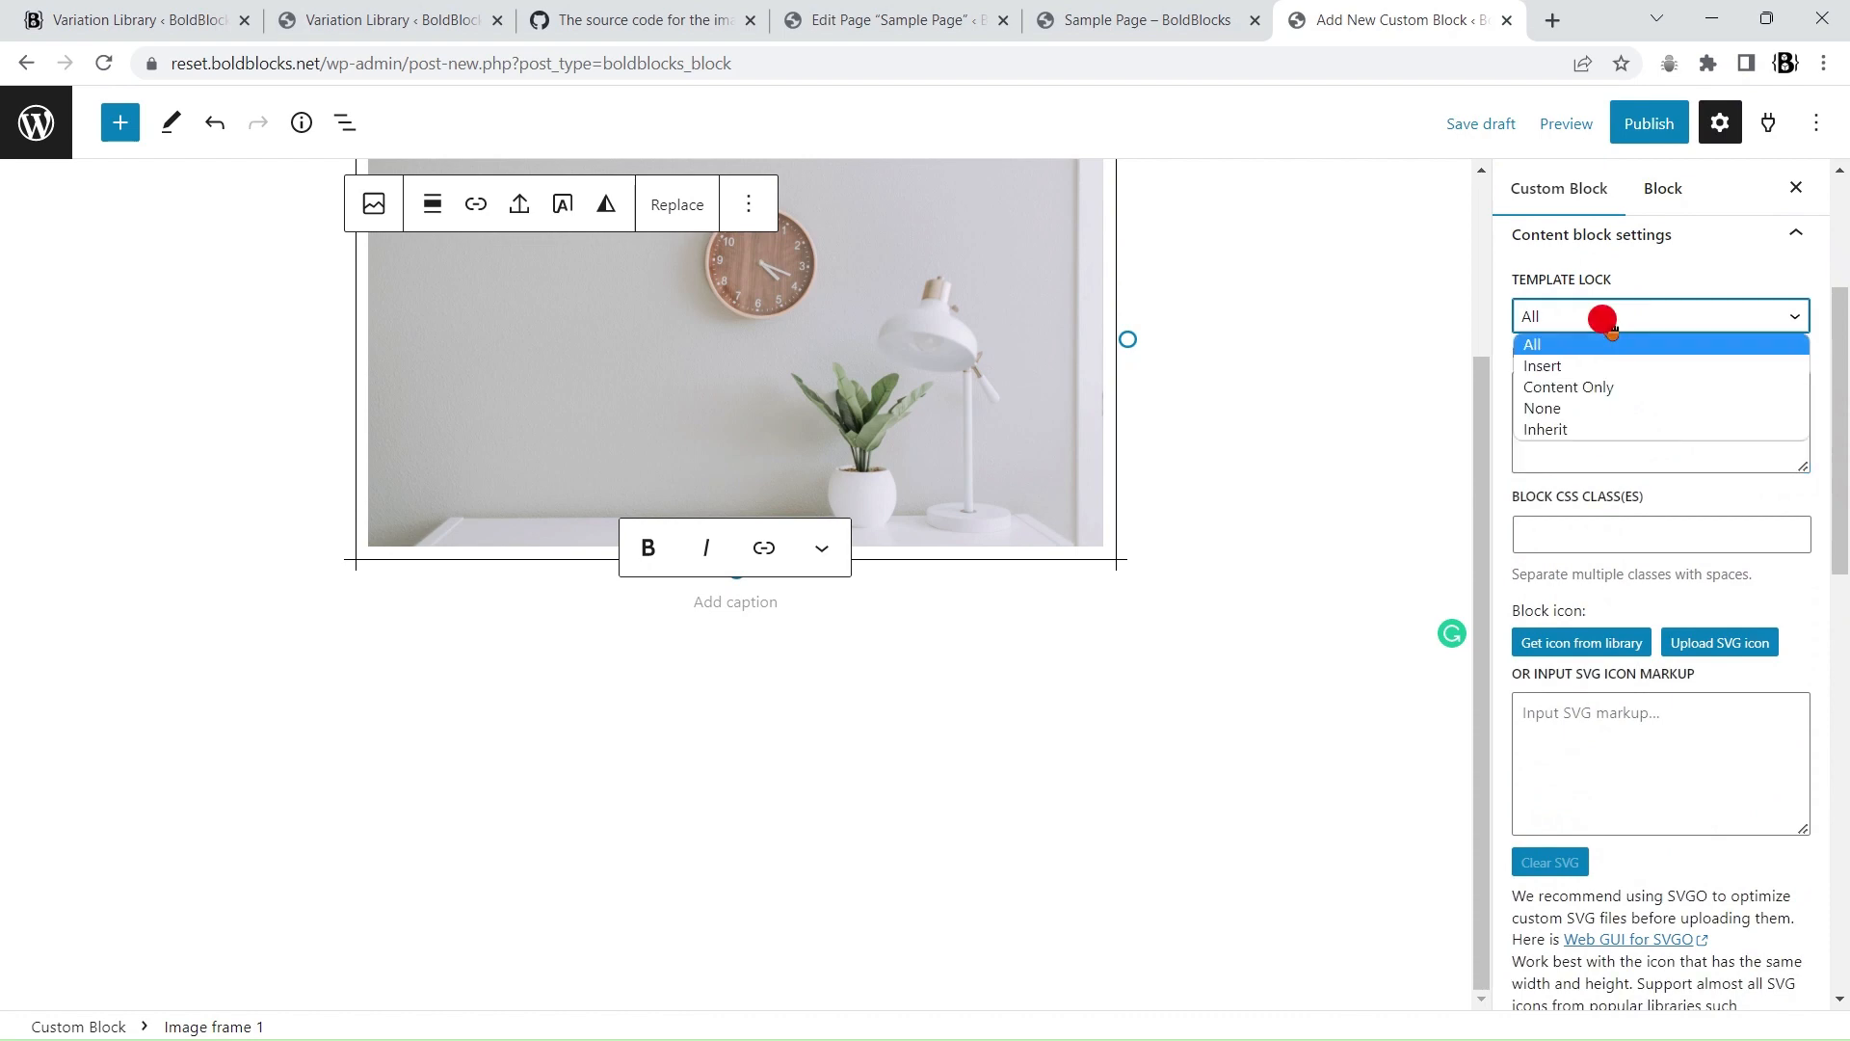
left_click(1563, 326)
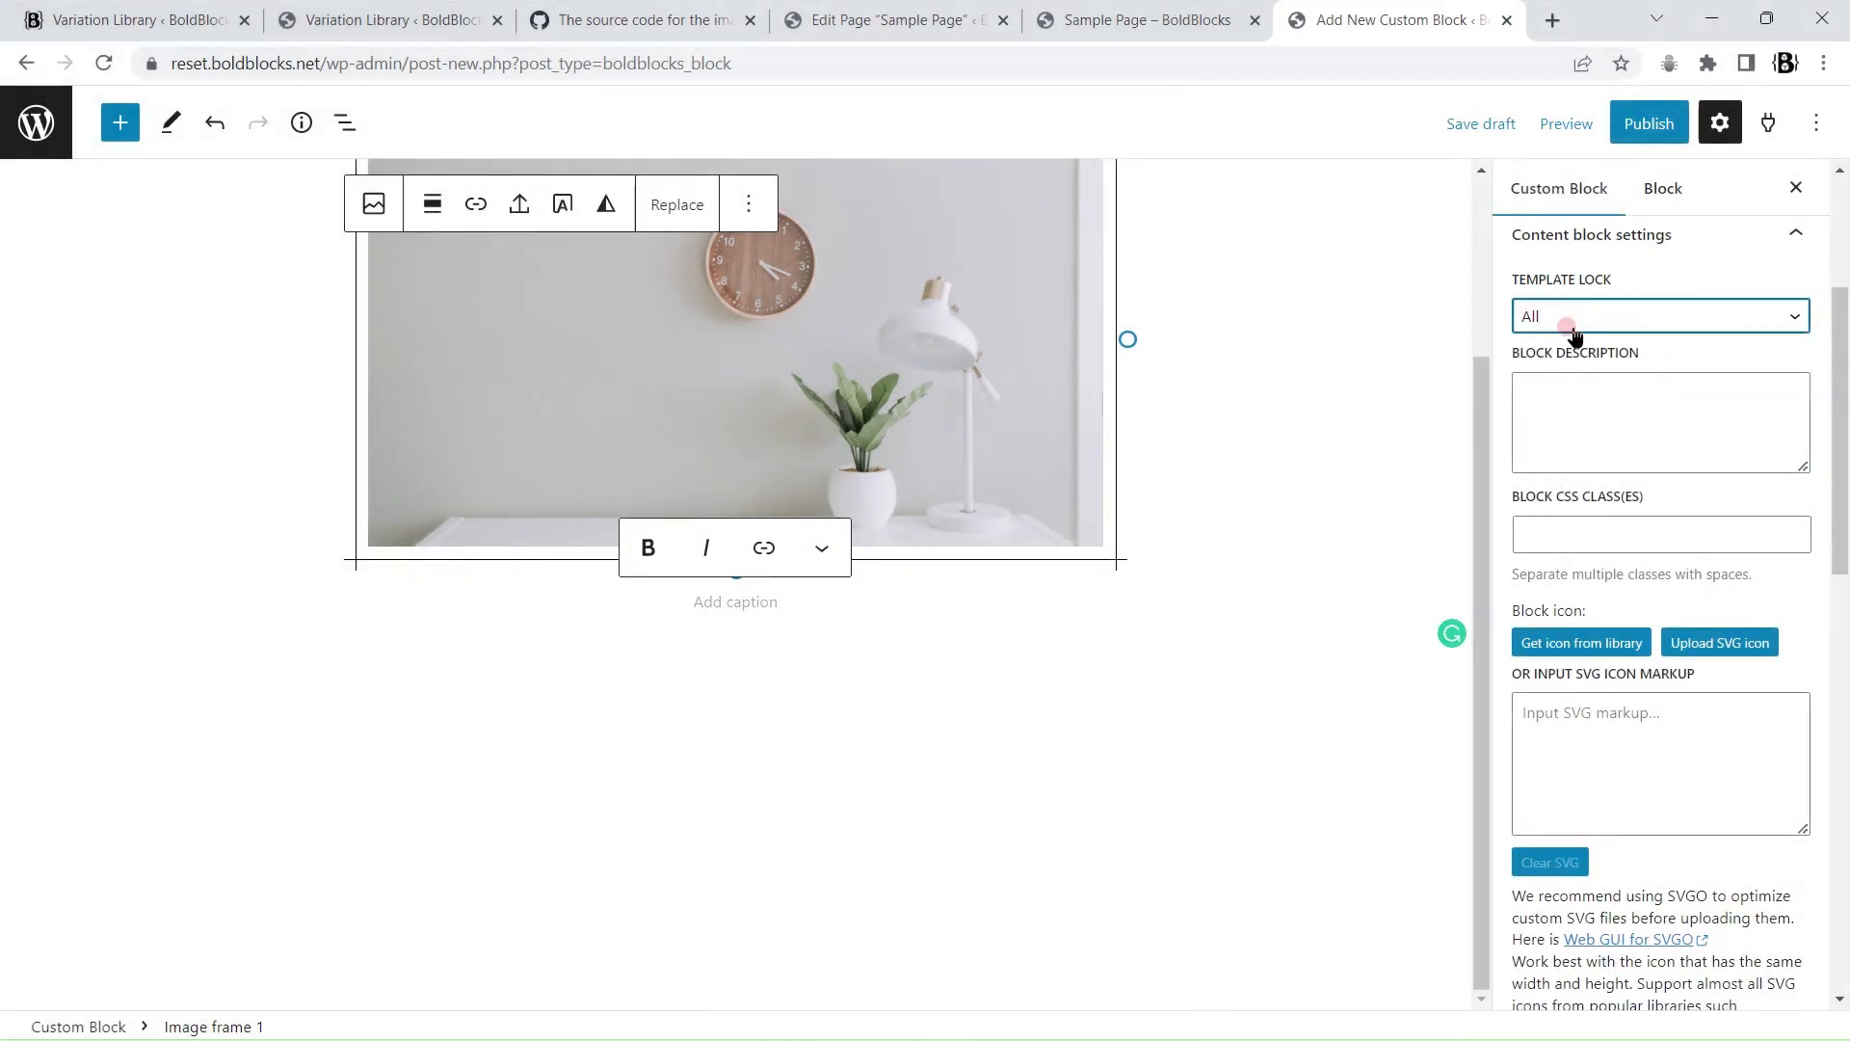
left_click(1570, 388)
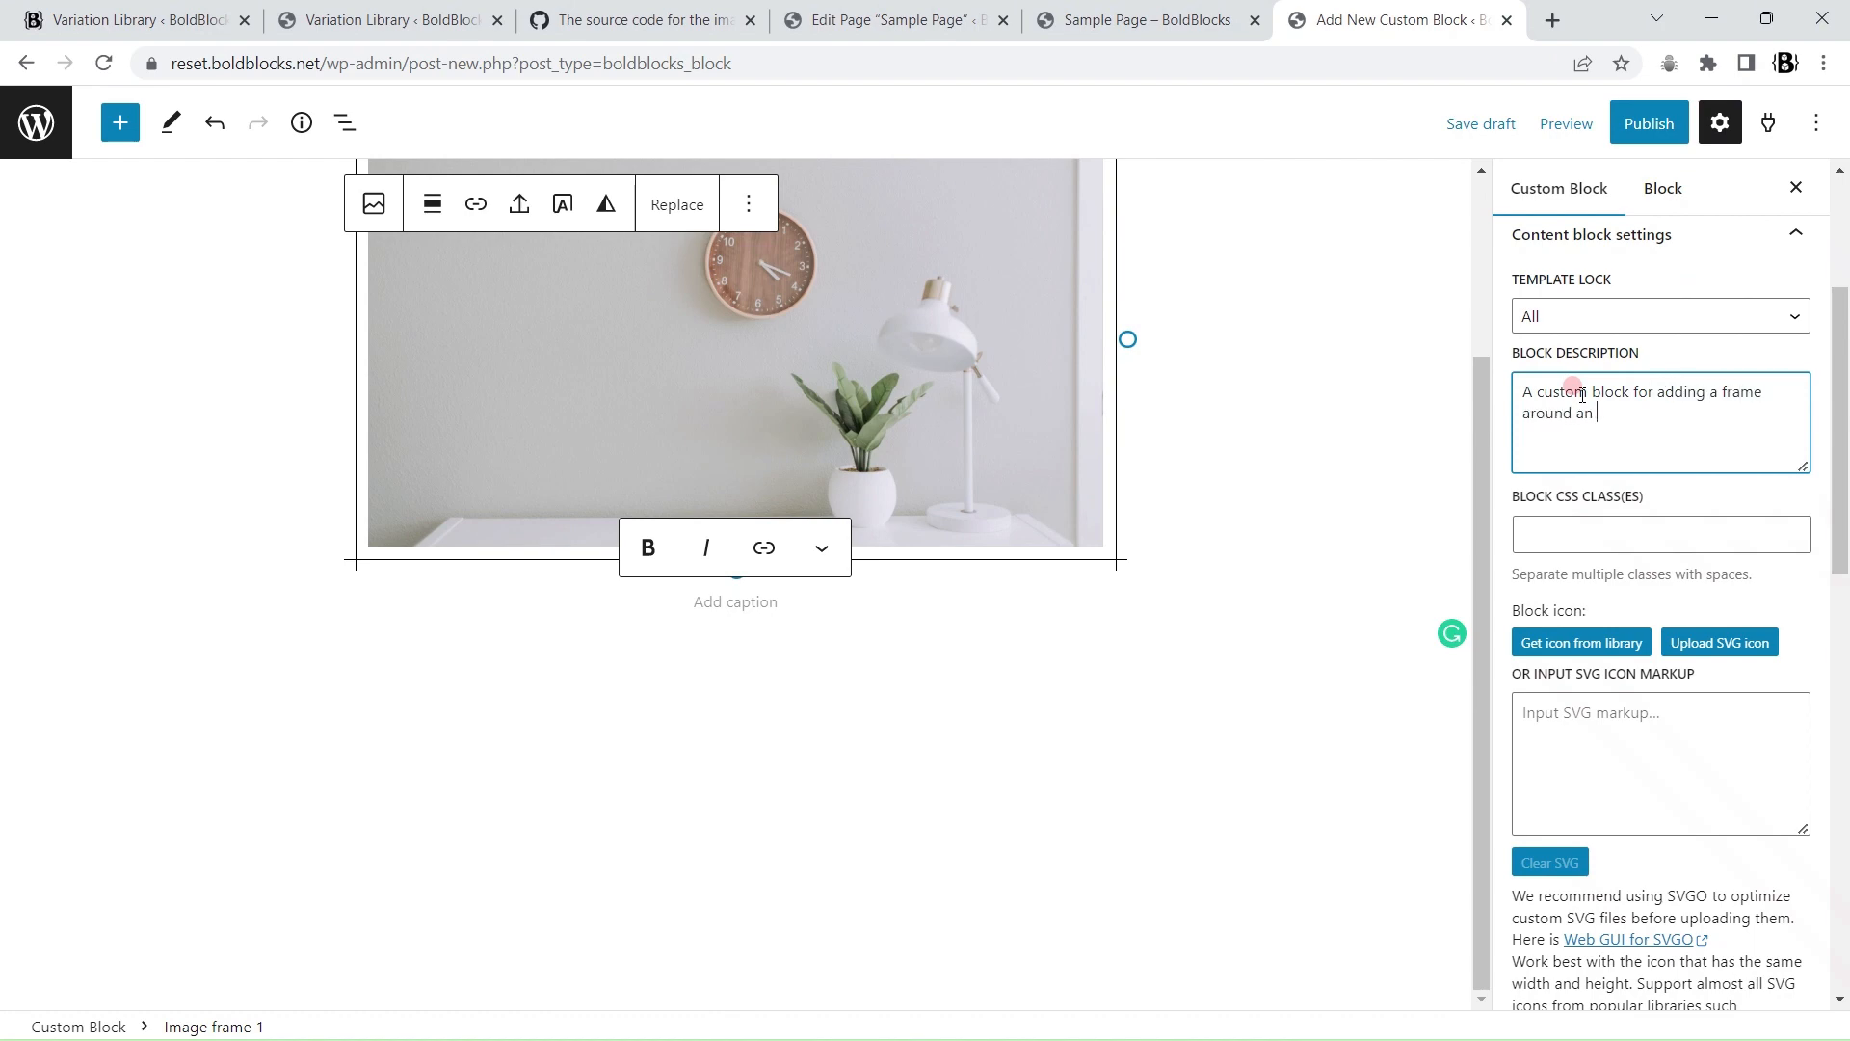
left_click(1591, 533)
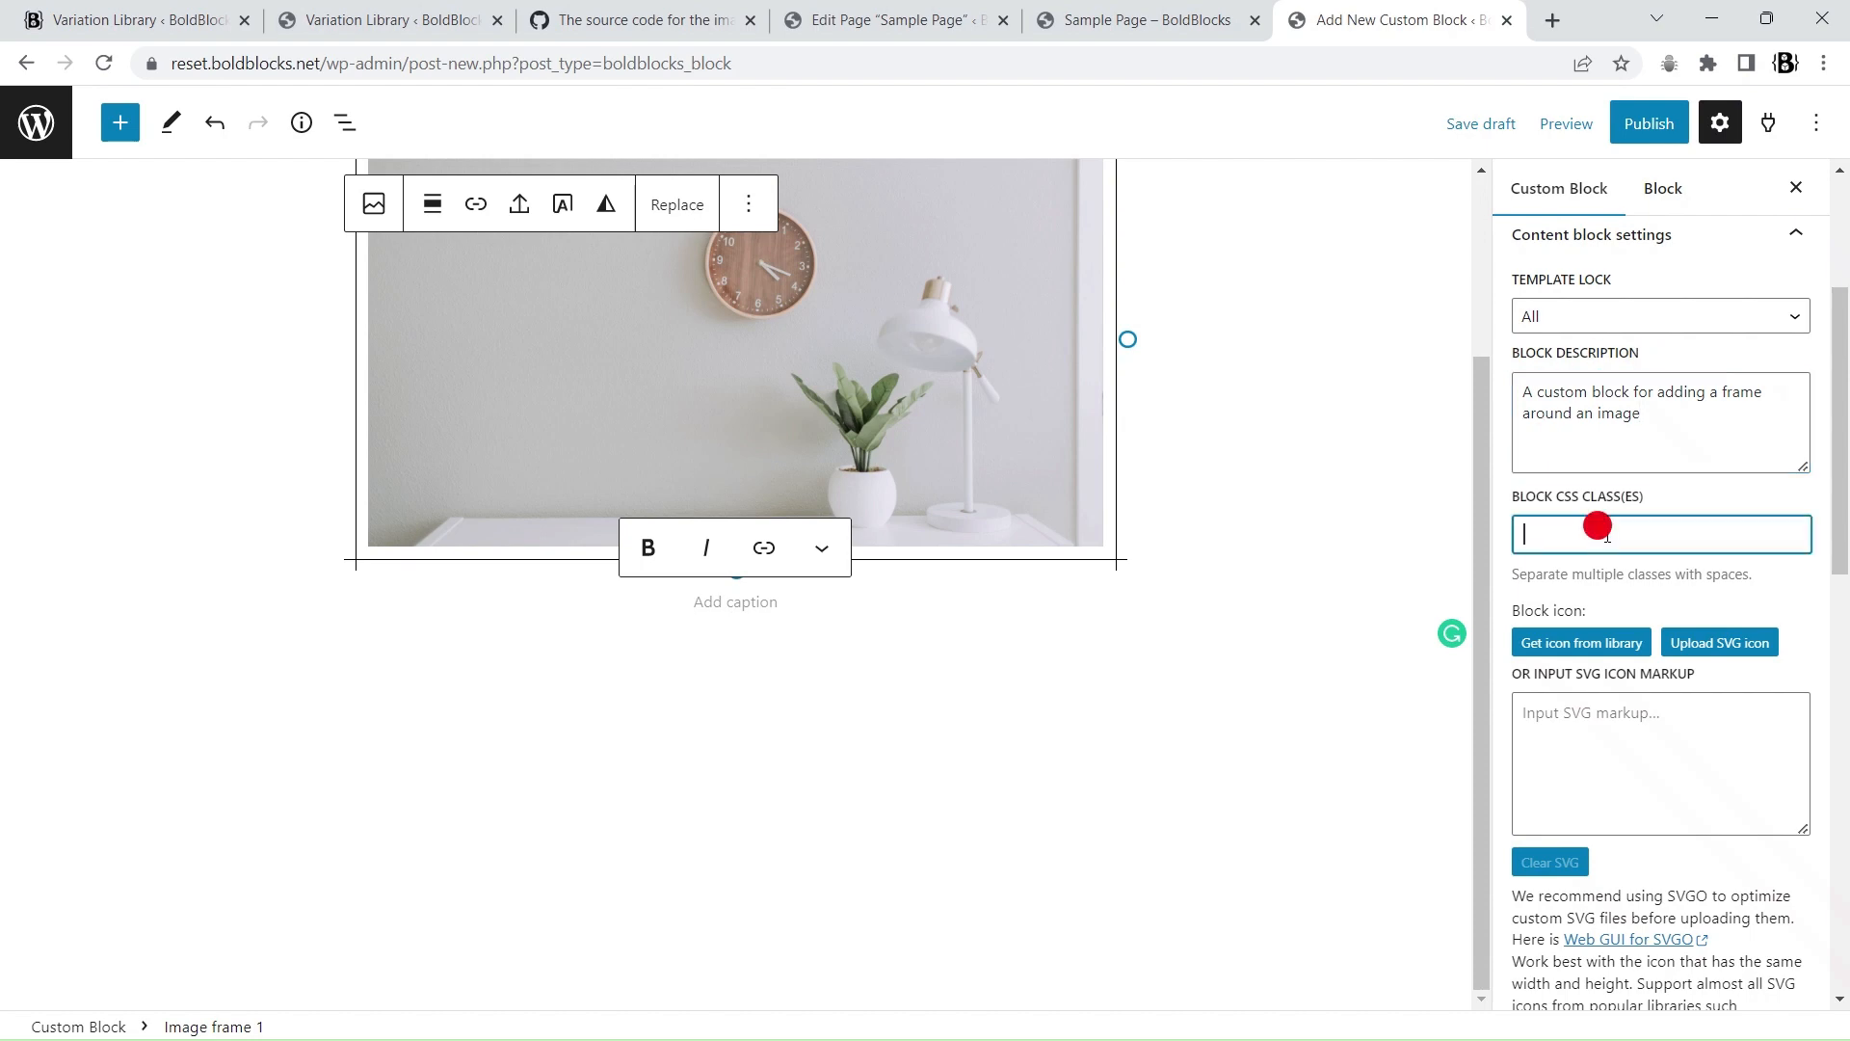
left_click(1692, 732)
Step: Enable the Width, Height, Spacing, Transform and Custom attributes support features for the custom block
scroll(1679, 631, "down", 3)
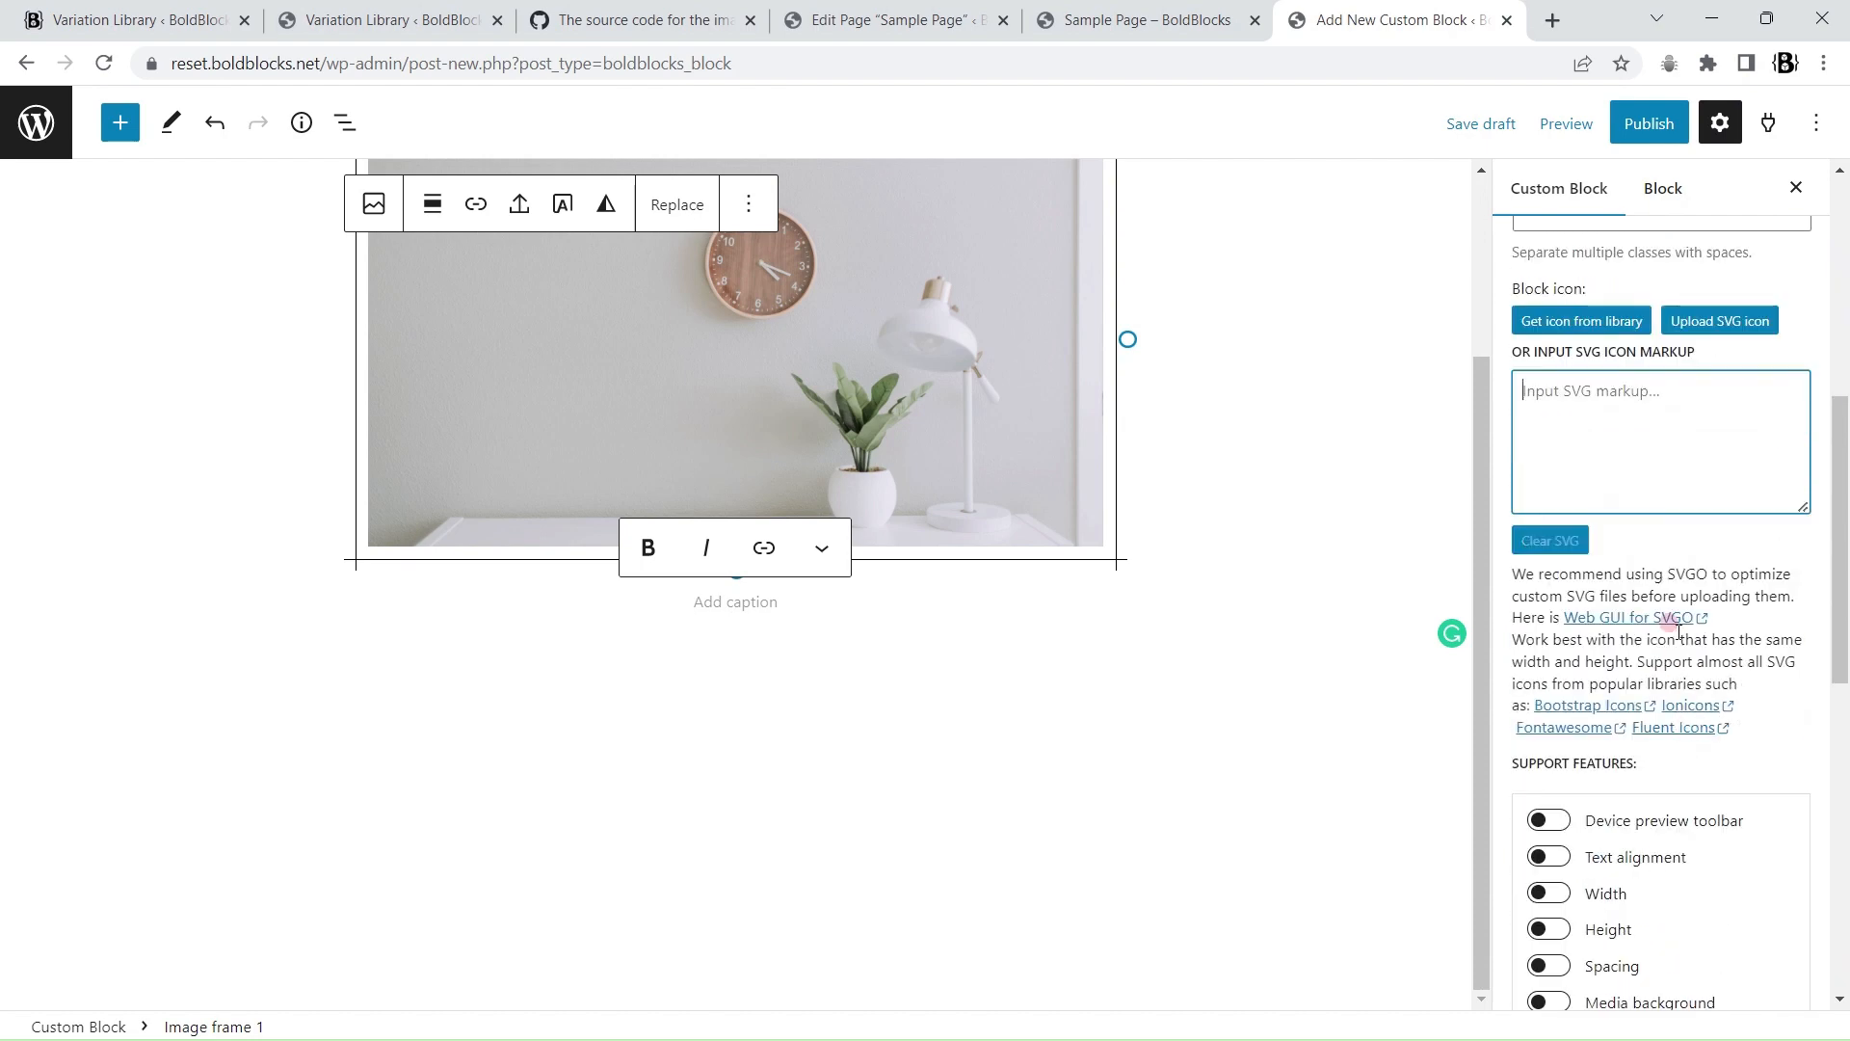
scroll(1680, 535, "down", 3)
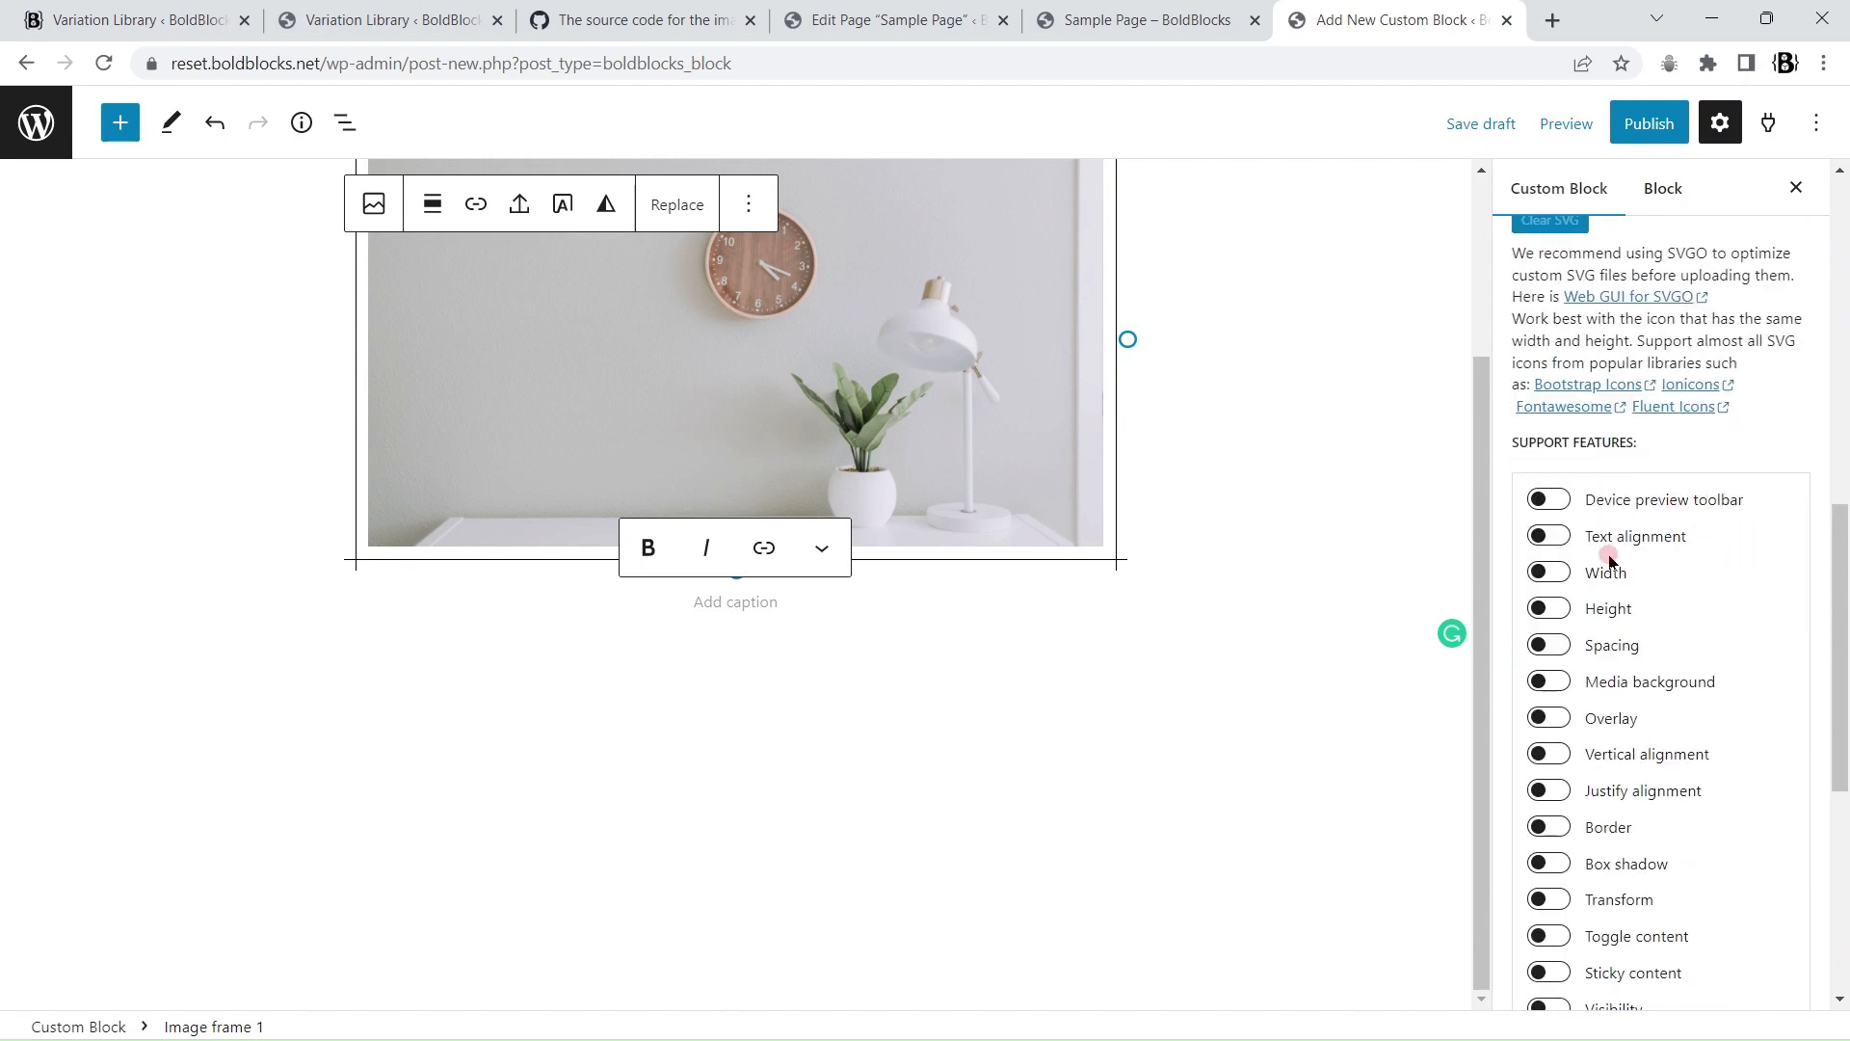
left_click(1566, 574)
left_click(1552, 609)
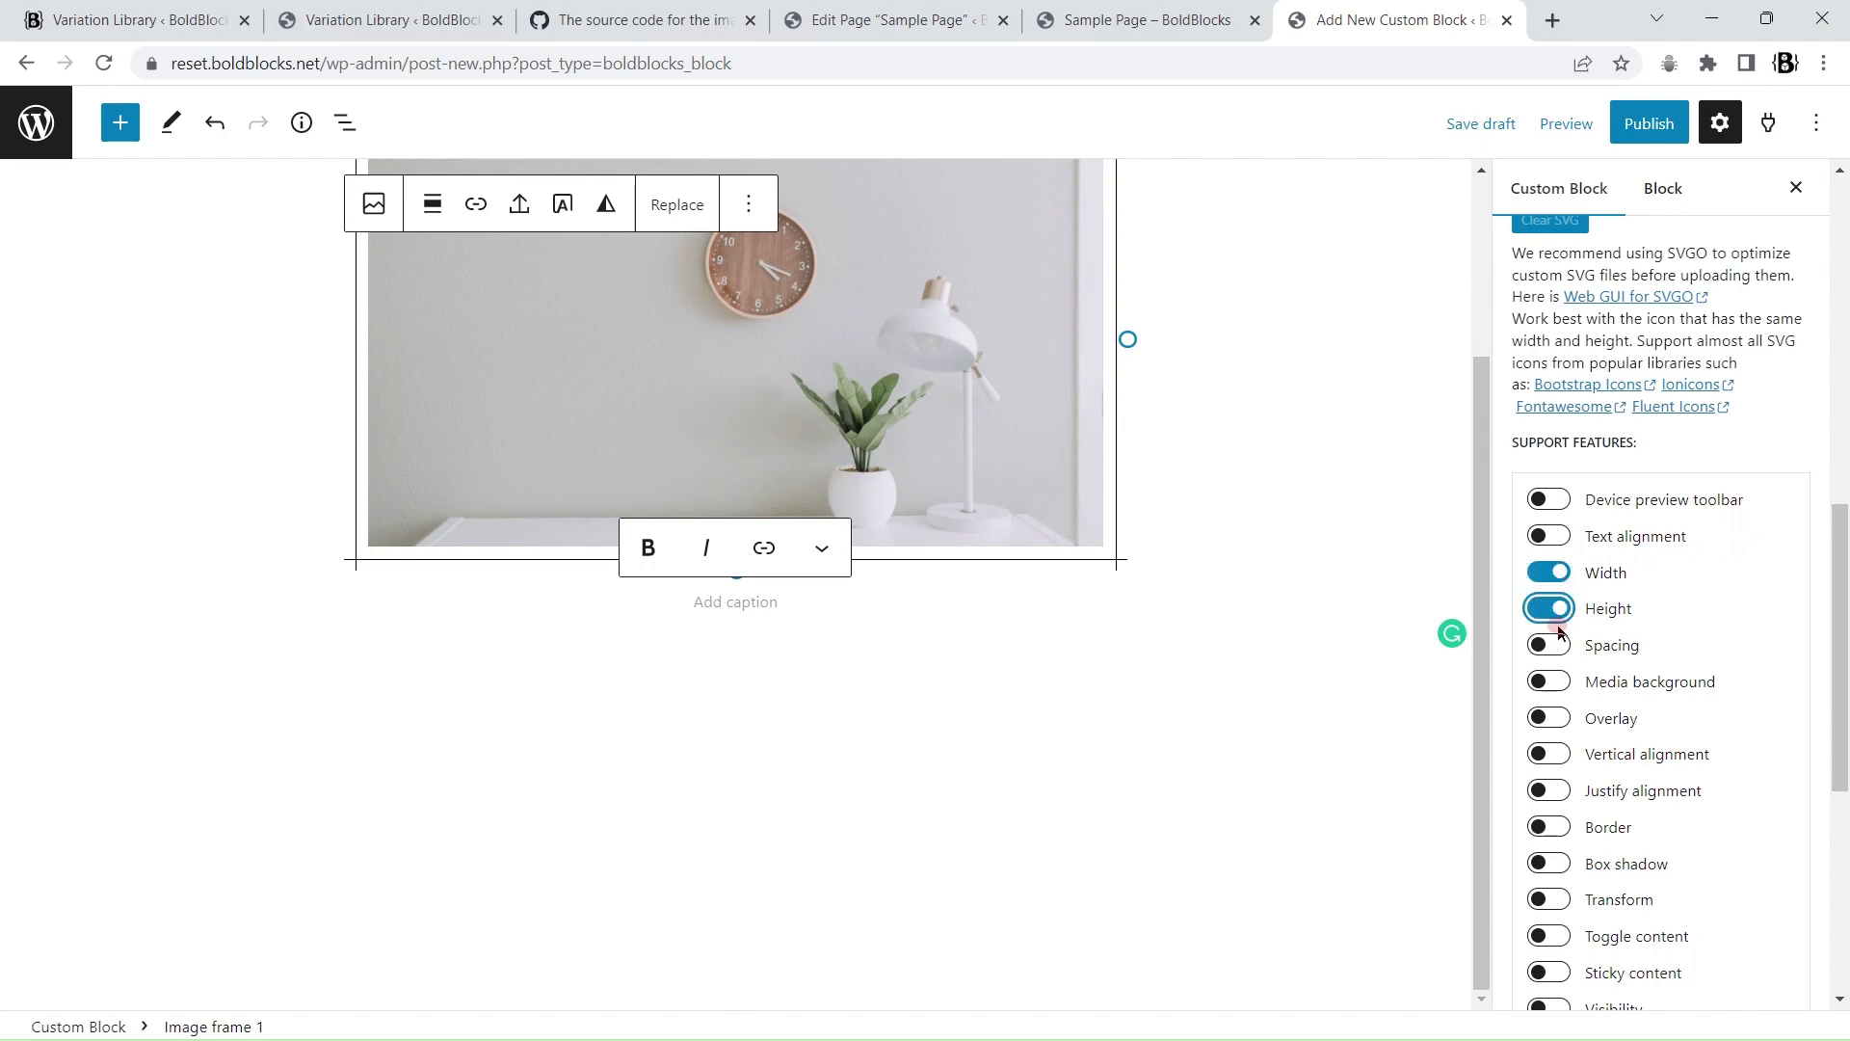
left_click(1553, 648)
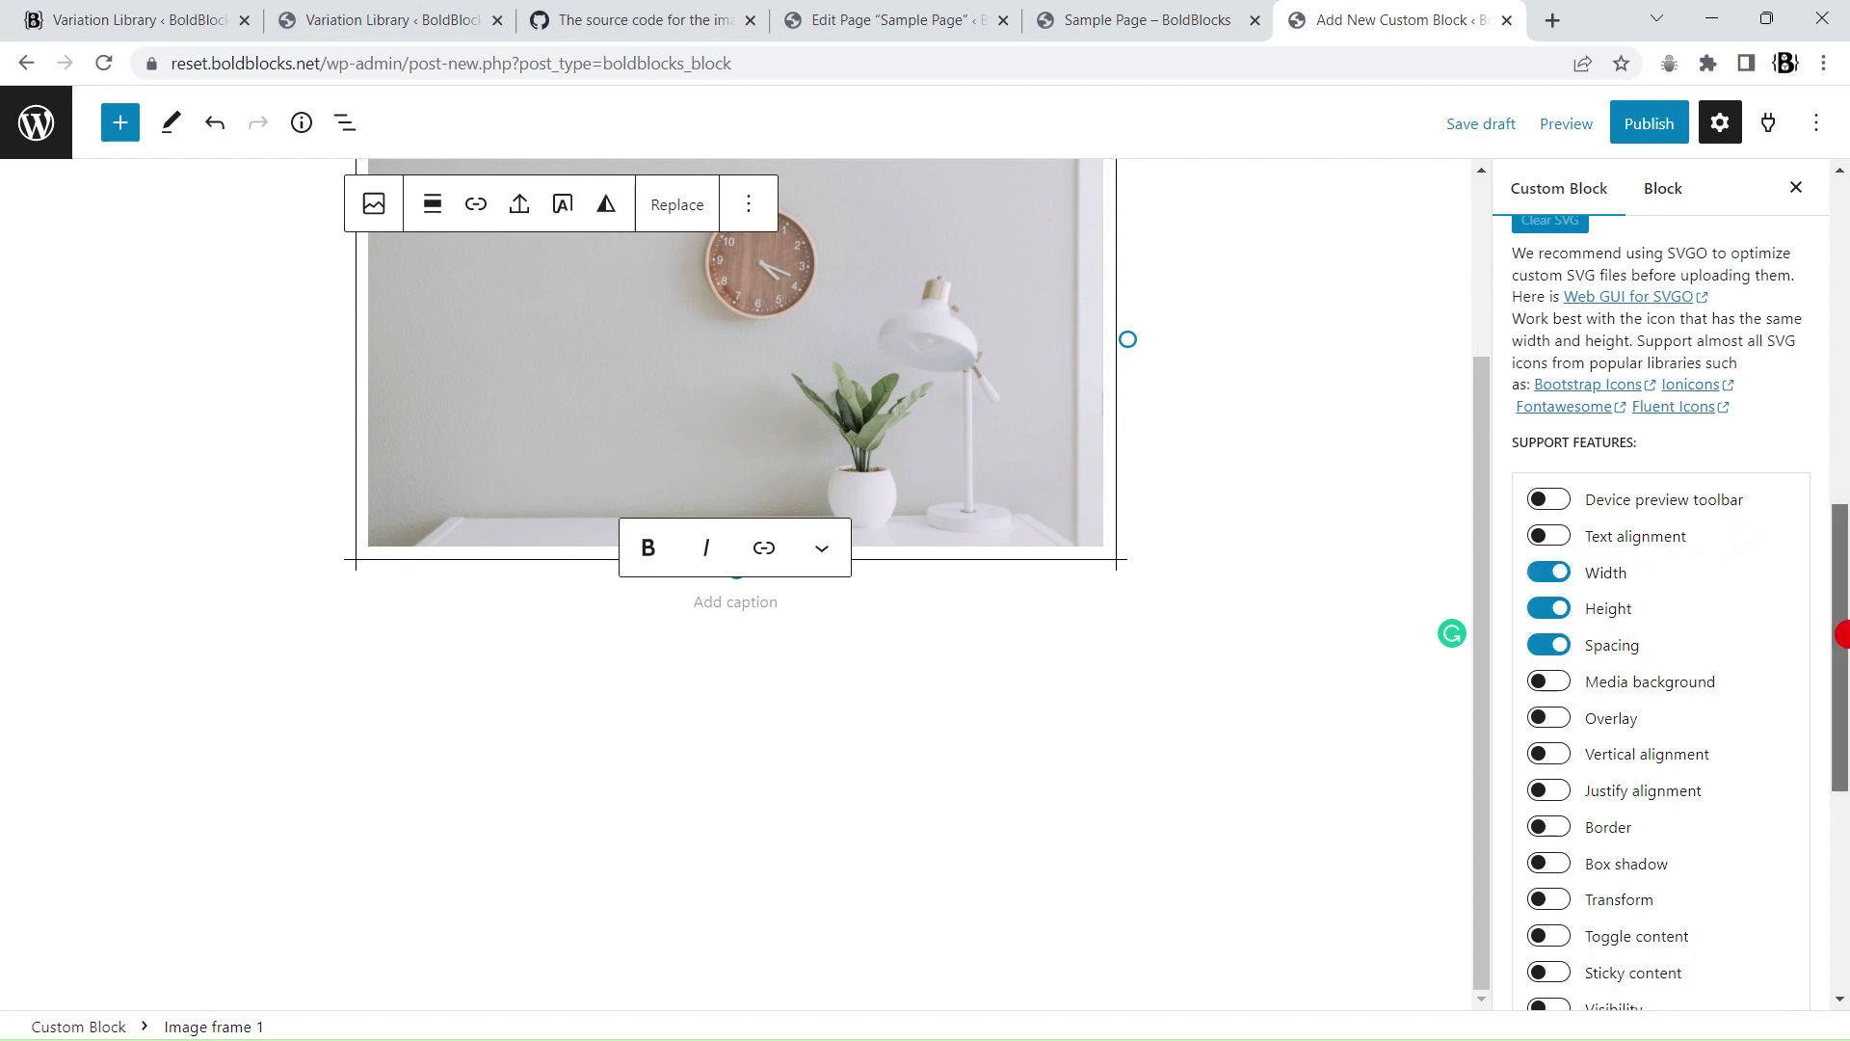
left_click_drag(1843, 638, 1843, 702)
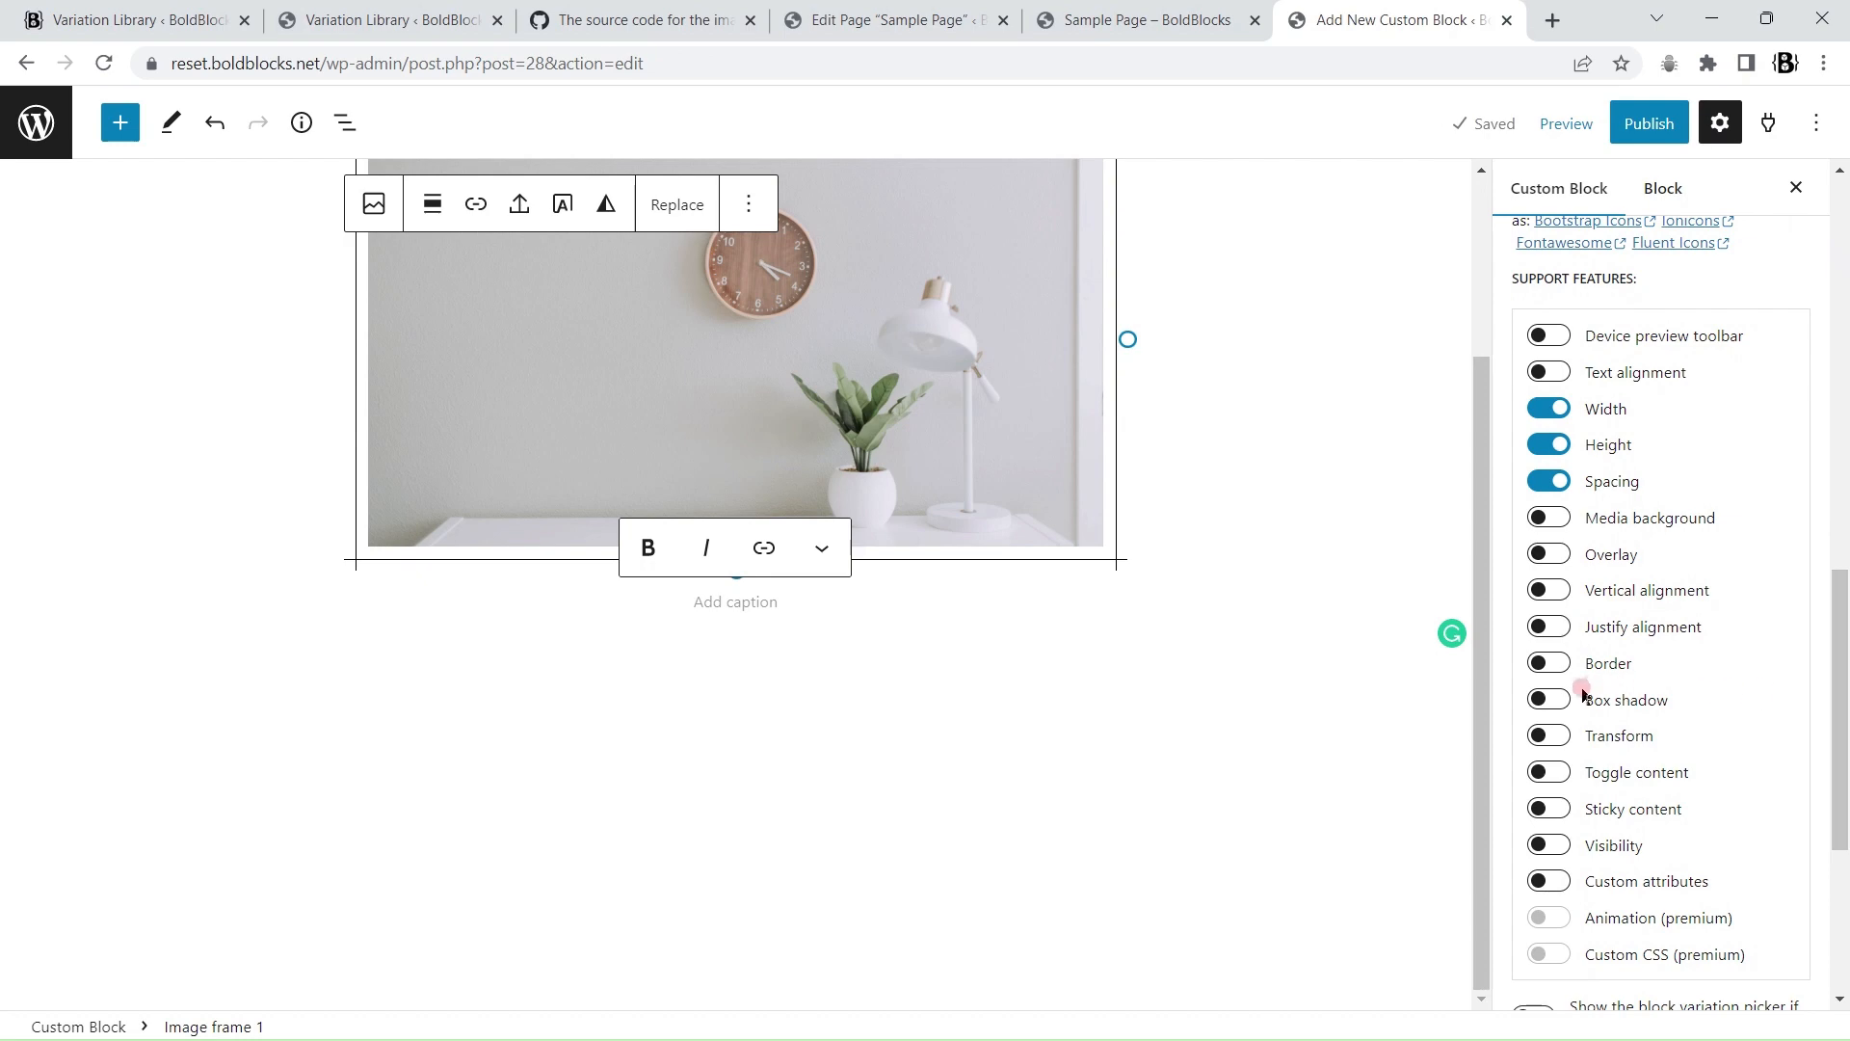
left_click(1565, 738)
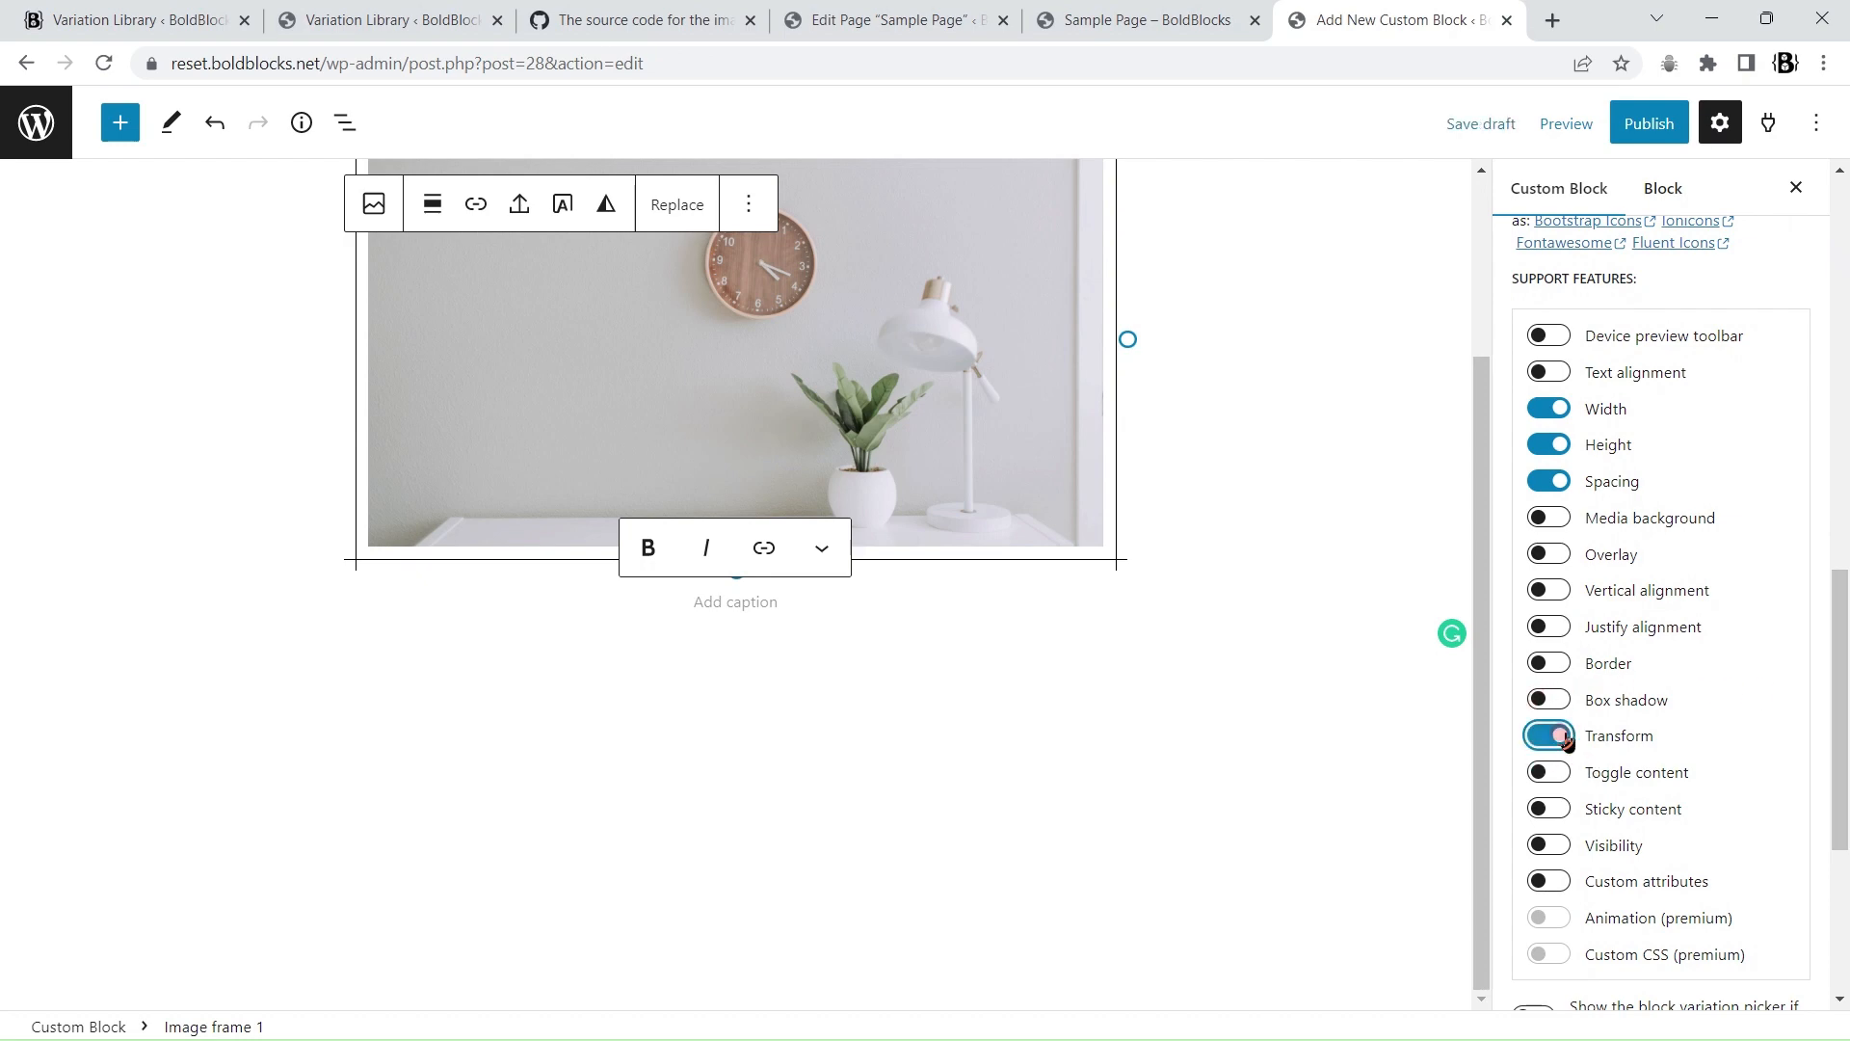
scroll(1817, 717, "down", 2)
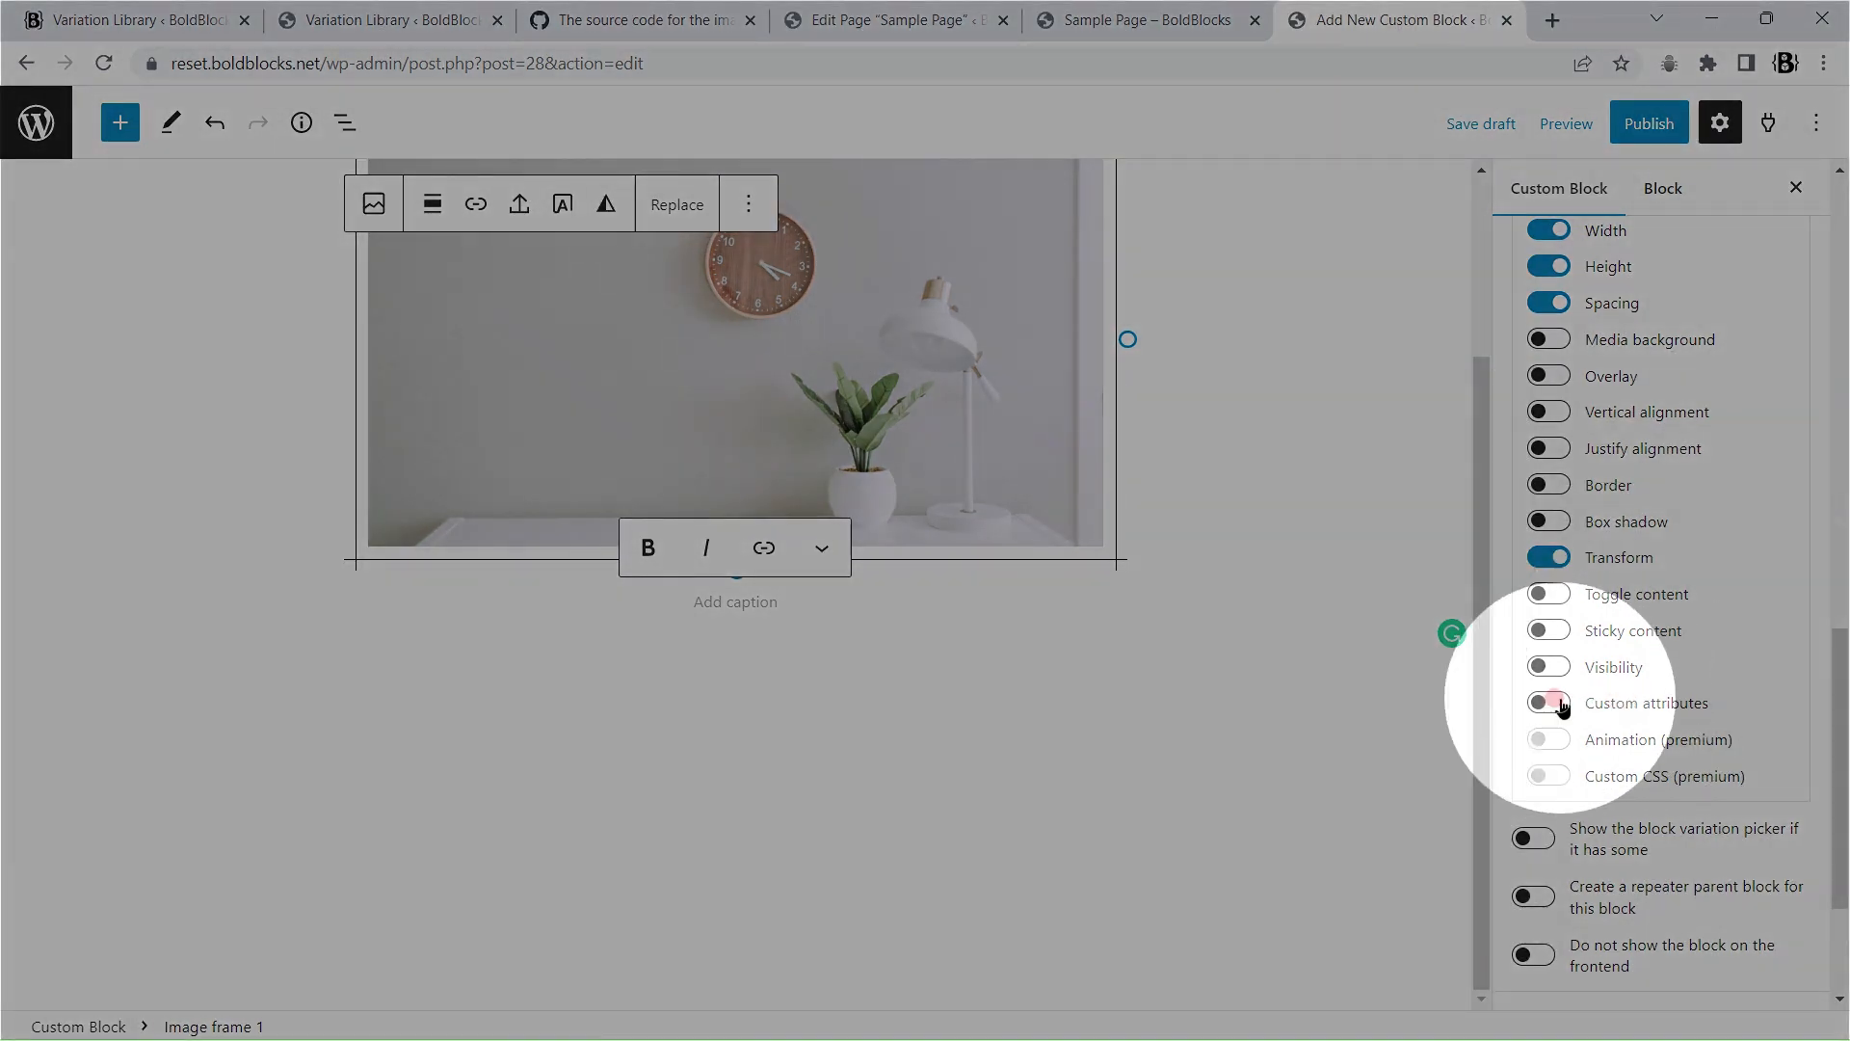
left_click(1553, 701)
Step: Add a block custom attribute of type CSS Variable named "spacing"
scroll(1725, 698, "down", 3)
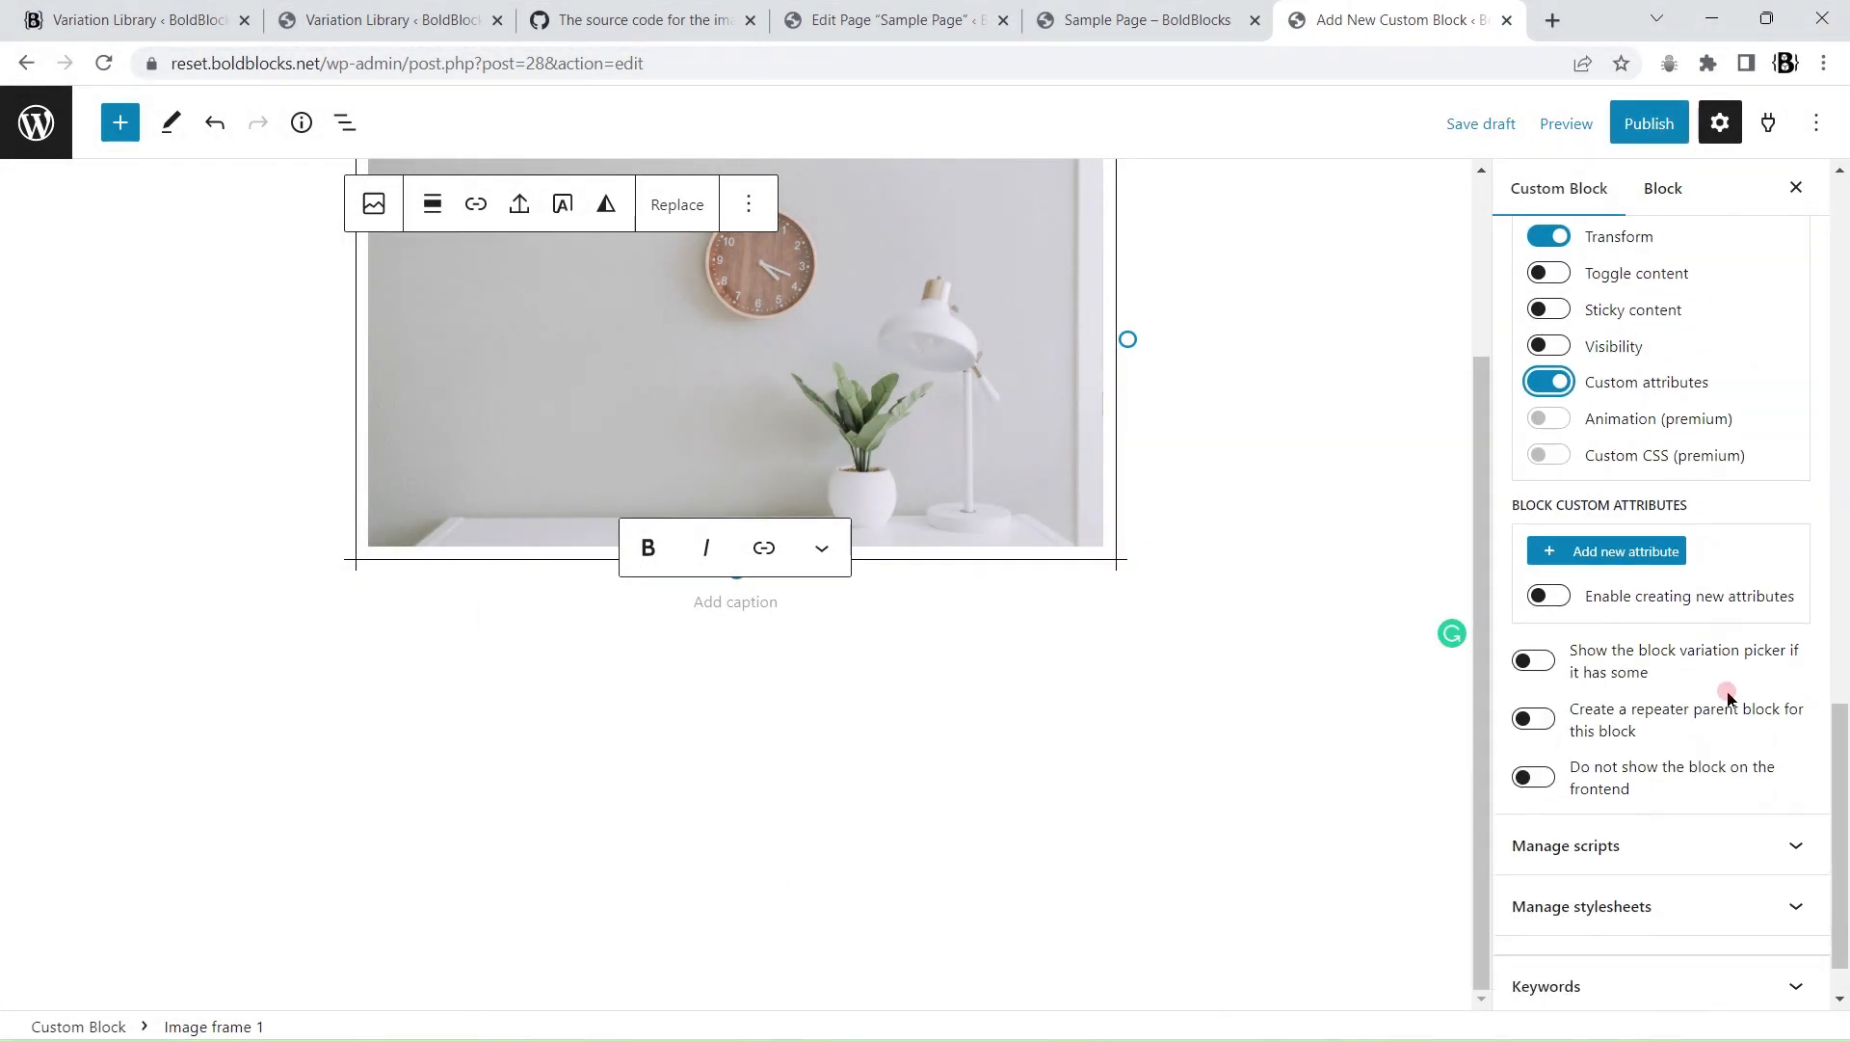
left_click(1611, 557)
left_click(1553, 622)
left_click(1589, 668)
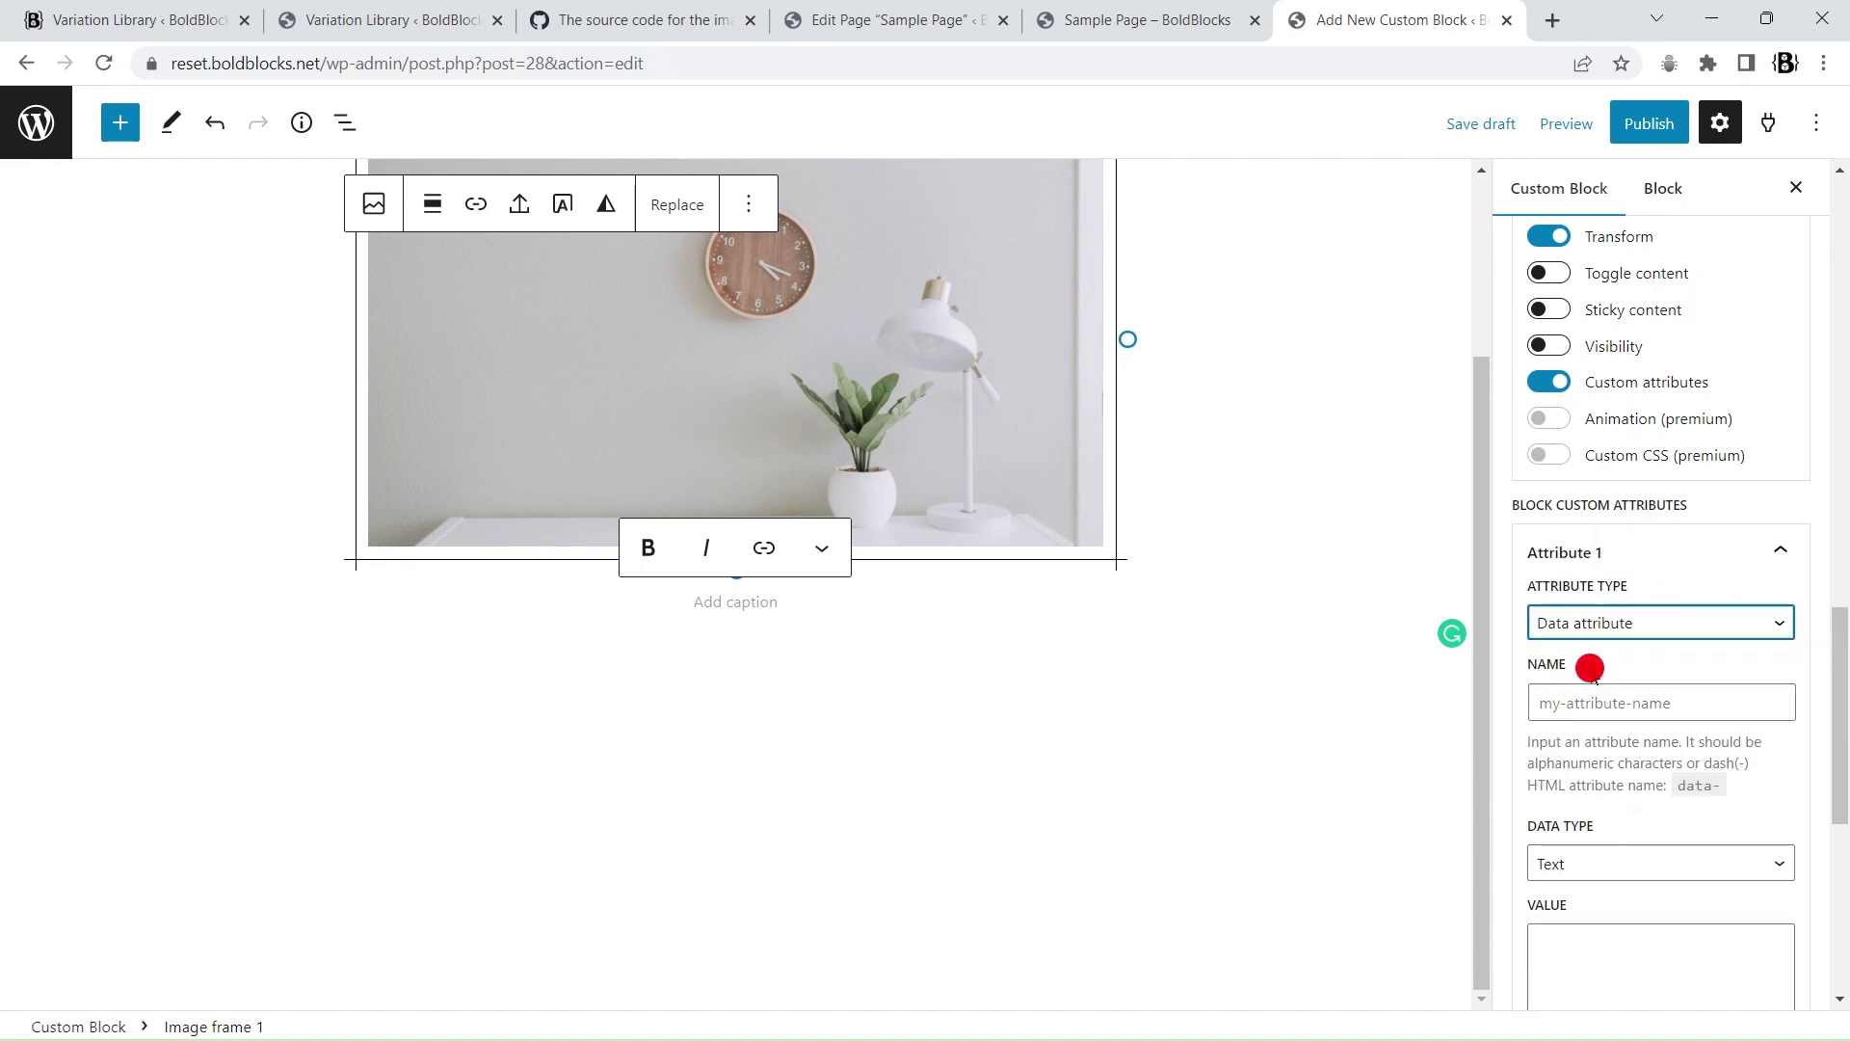
left_click(1590, 690)
type("sapcing")
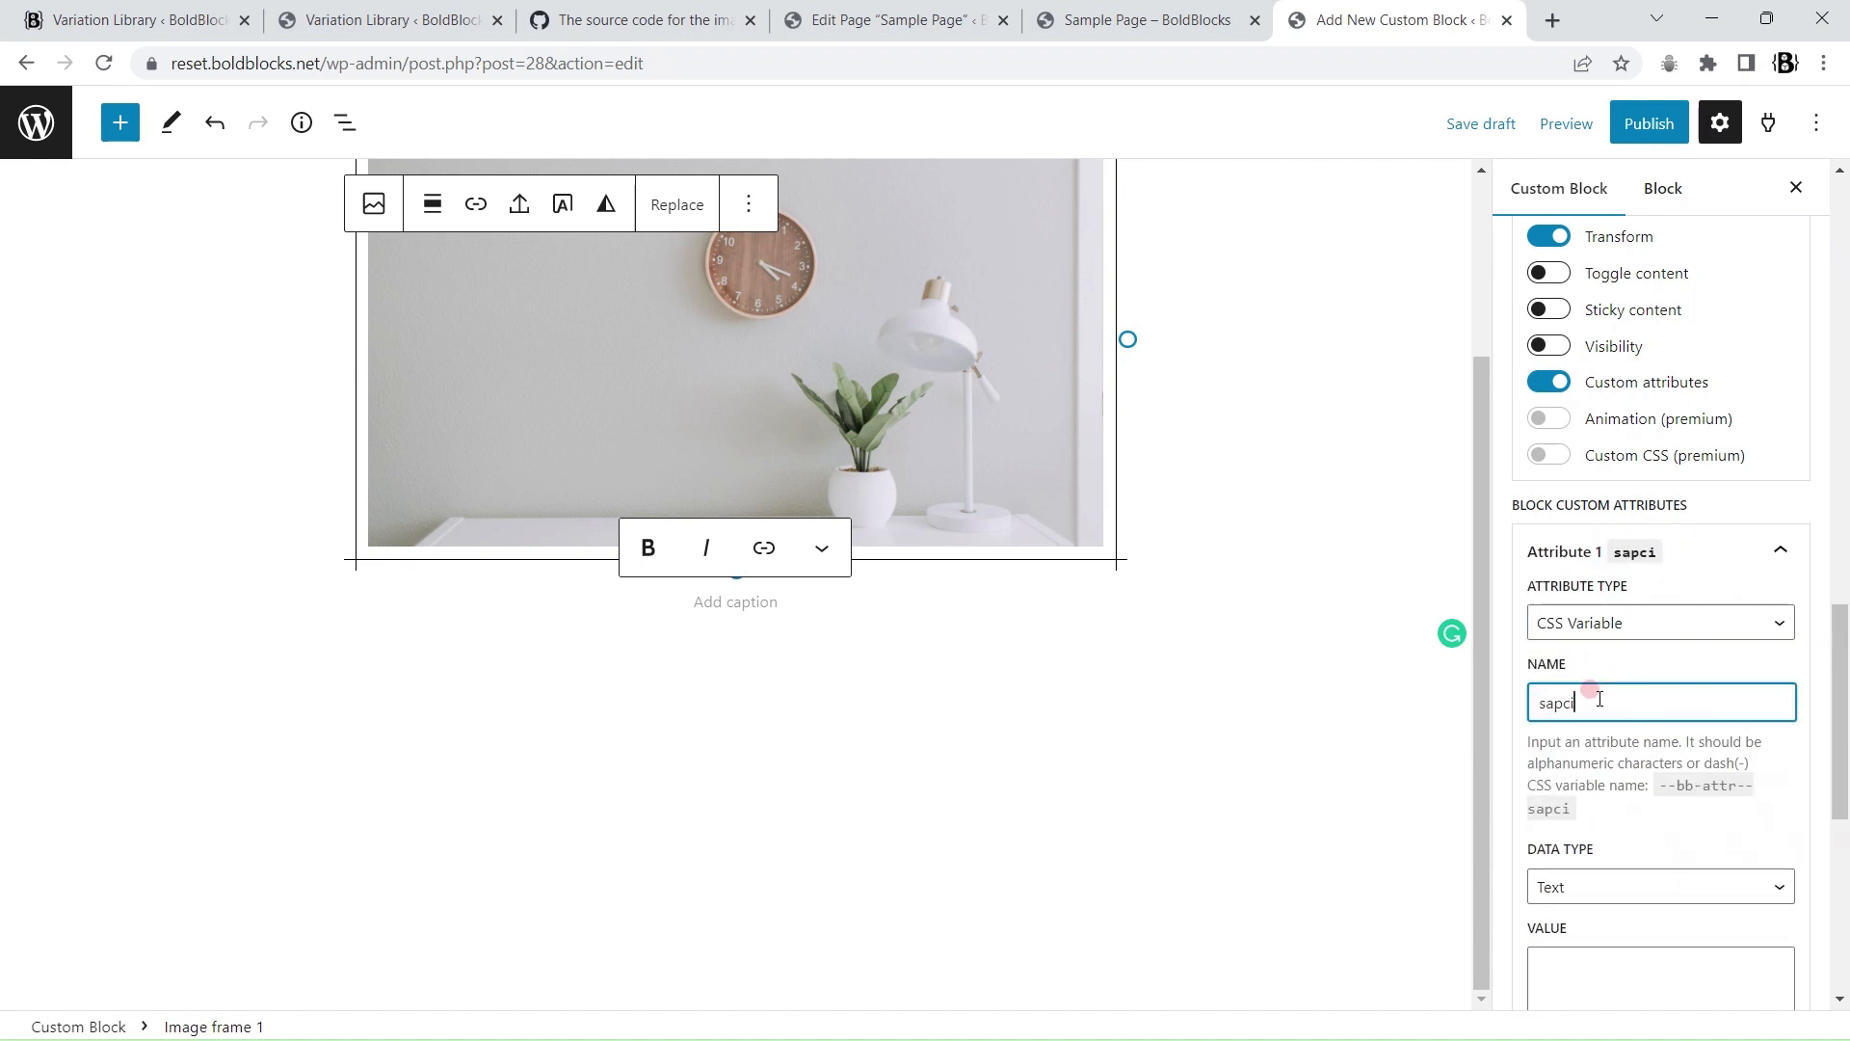
key("BackSpace")
key("BackSpace")
key("BackSpace")
key("BackSpace")
key("BackSpace")
key("BackSpace")
key("BackSpace")
type("spacing")
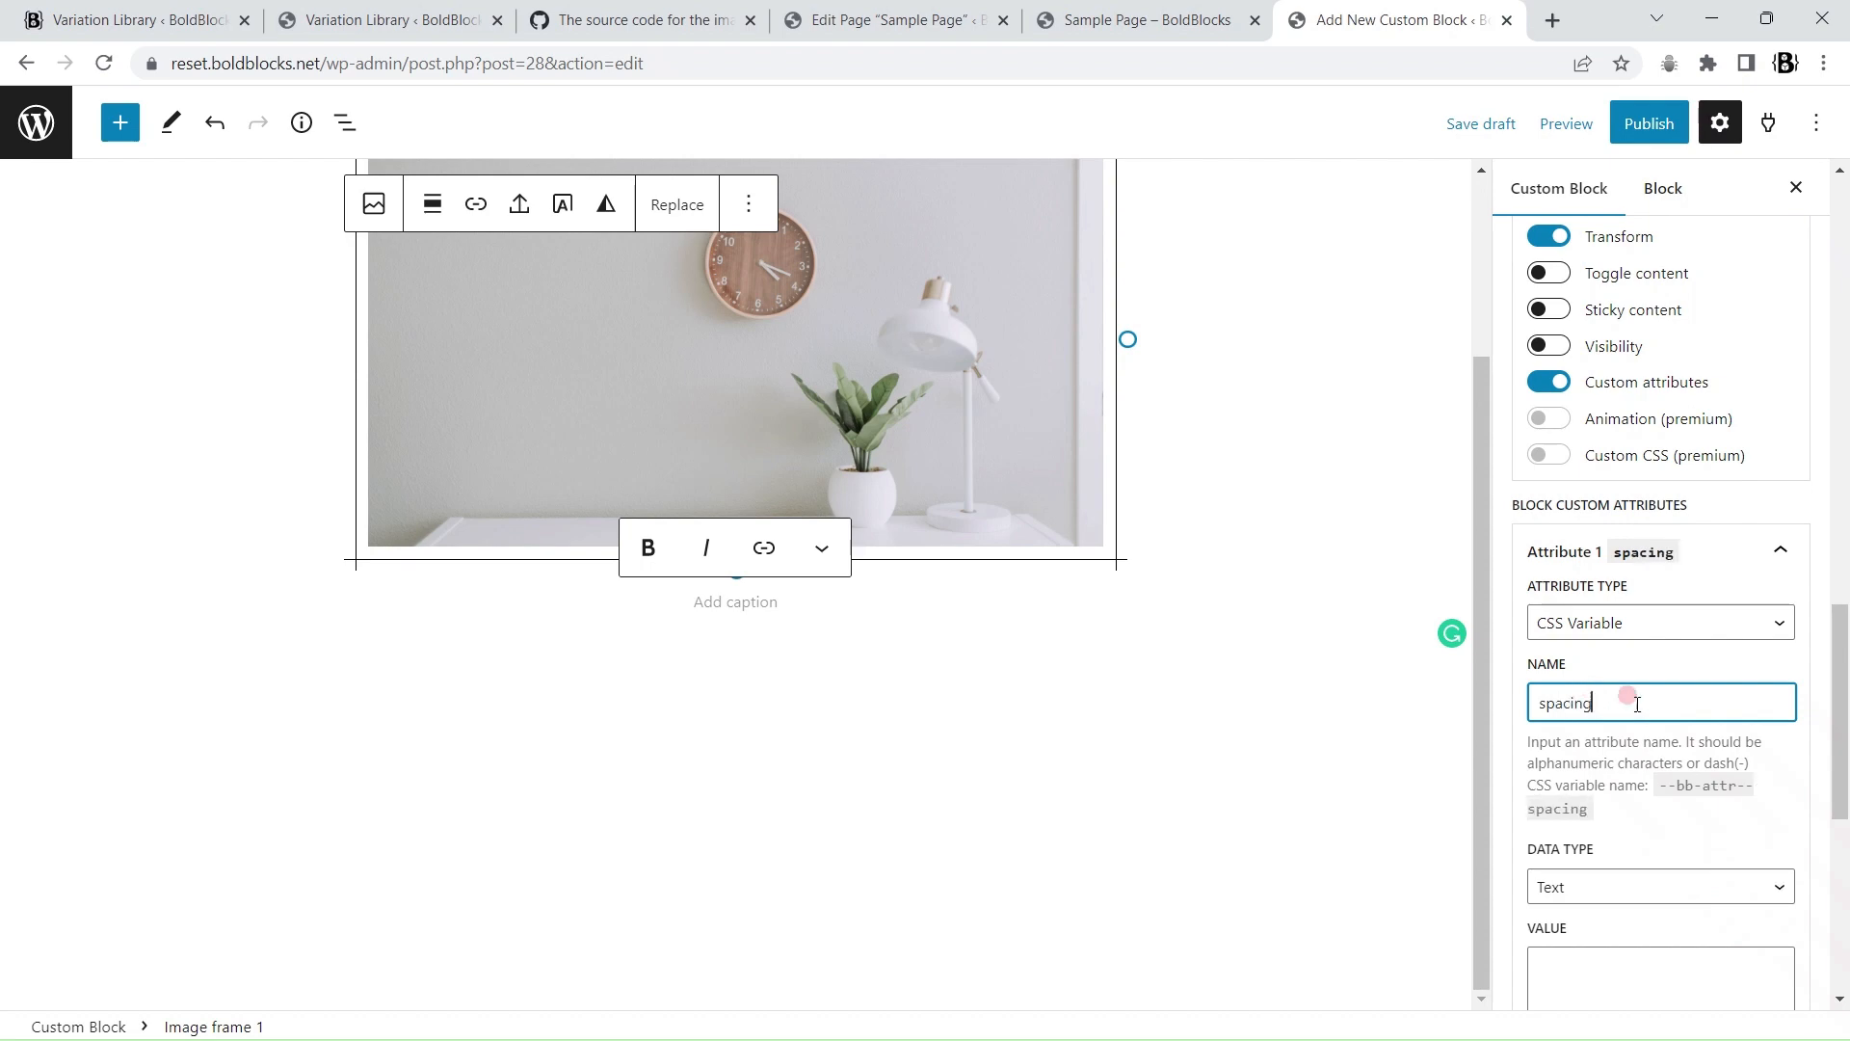
Step: Set the data type of the custom block's spacing attribute to Unit
scroll(1636, 703, "down", 3)
left_click(1590, 565)
left_click(1595, 654)
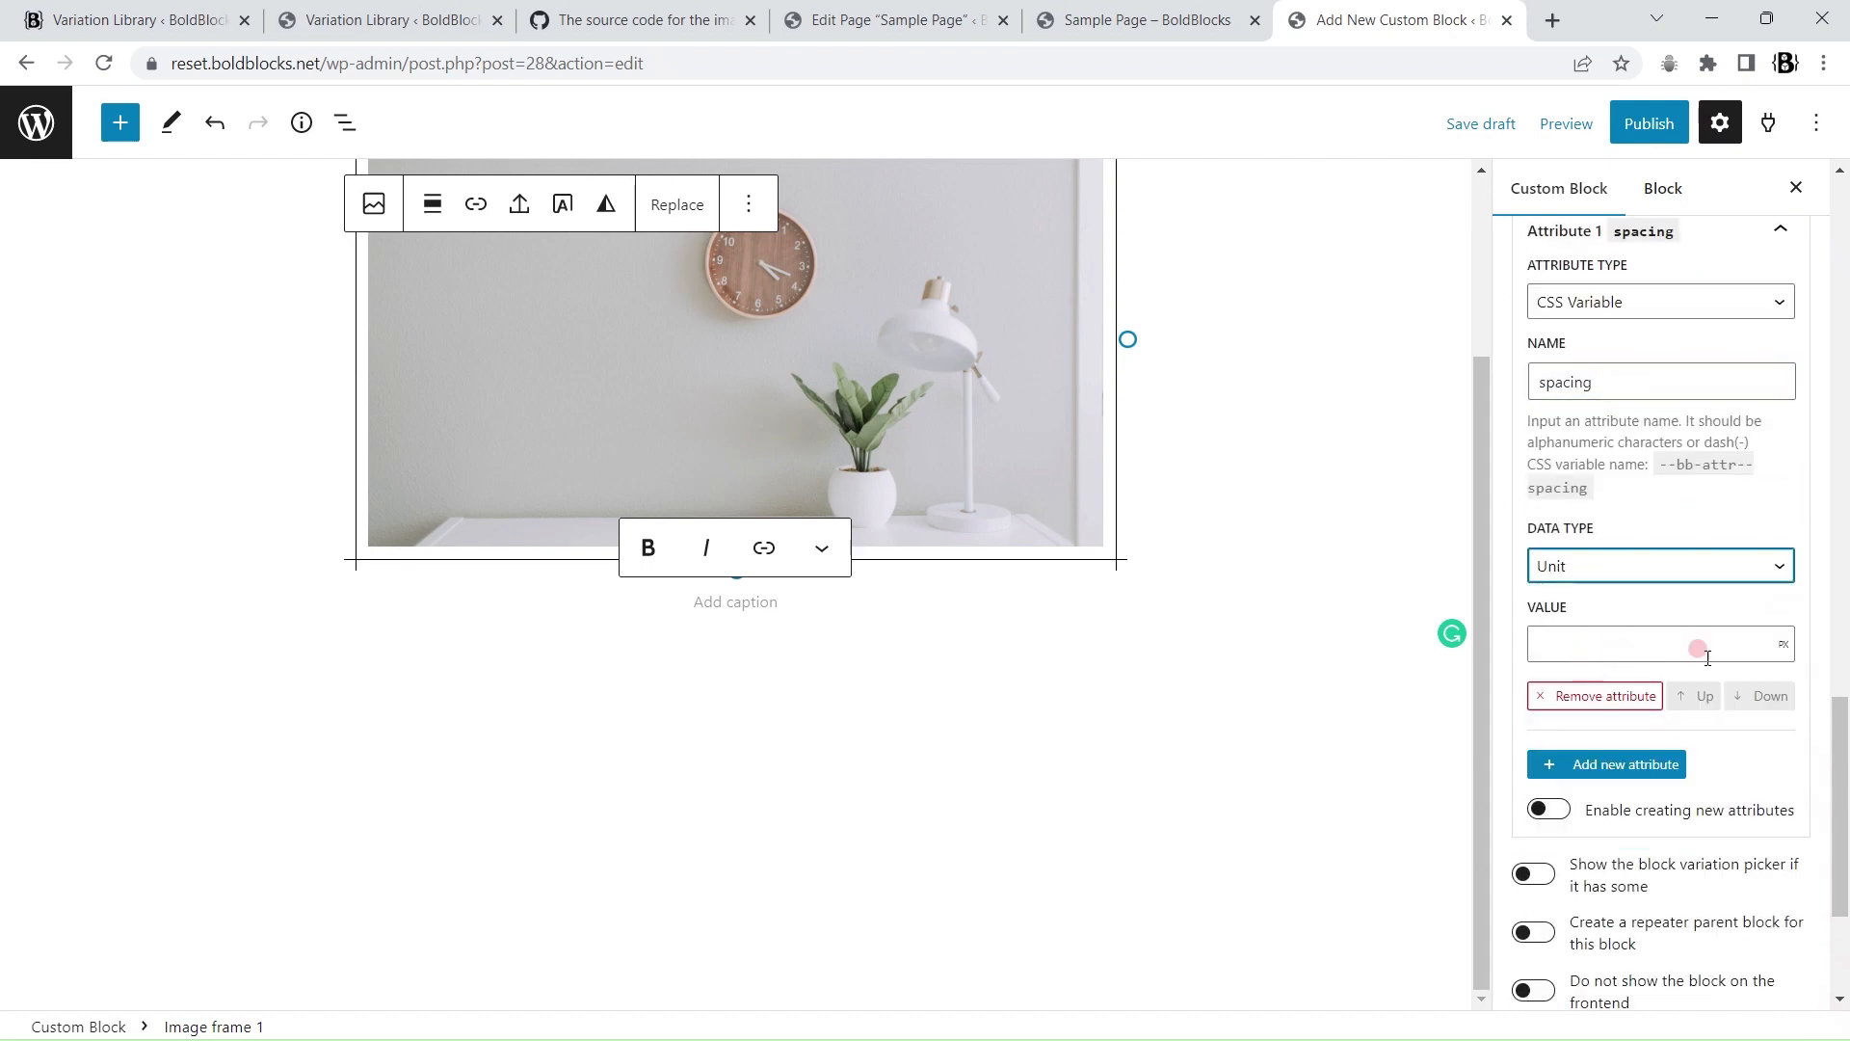
Step: Set the spacing attribute's default value to 10 px and collapse its settings
left_click(1679, 653)
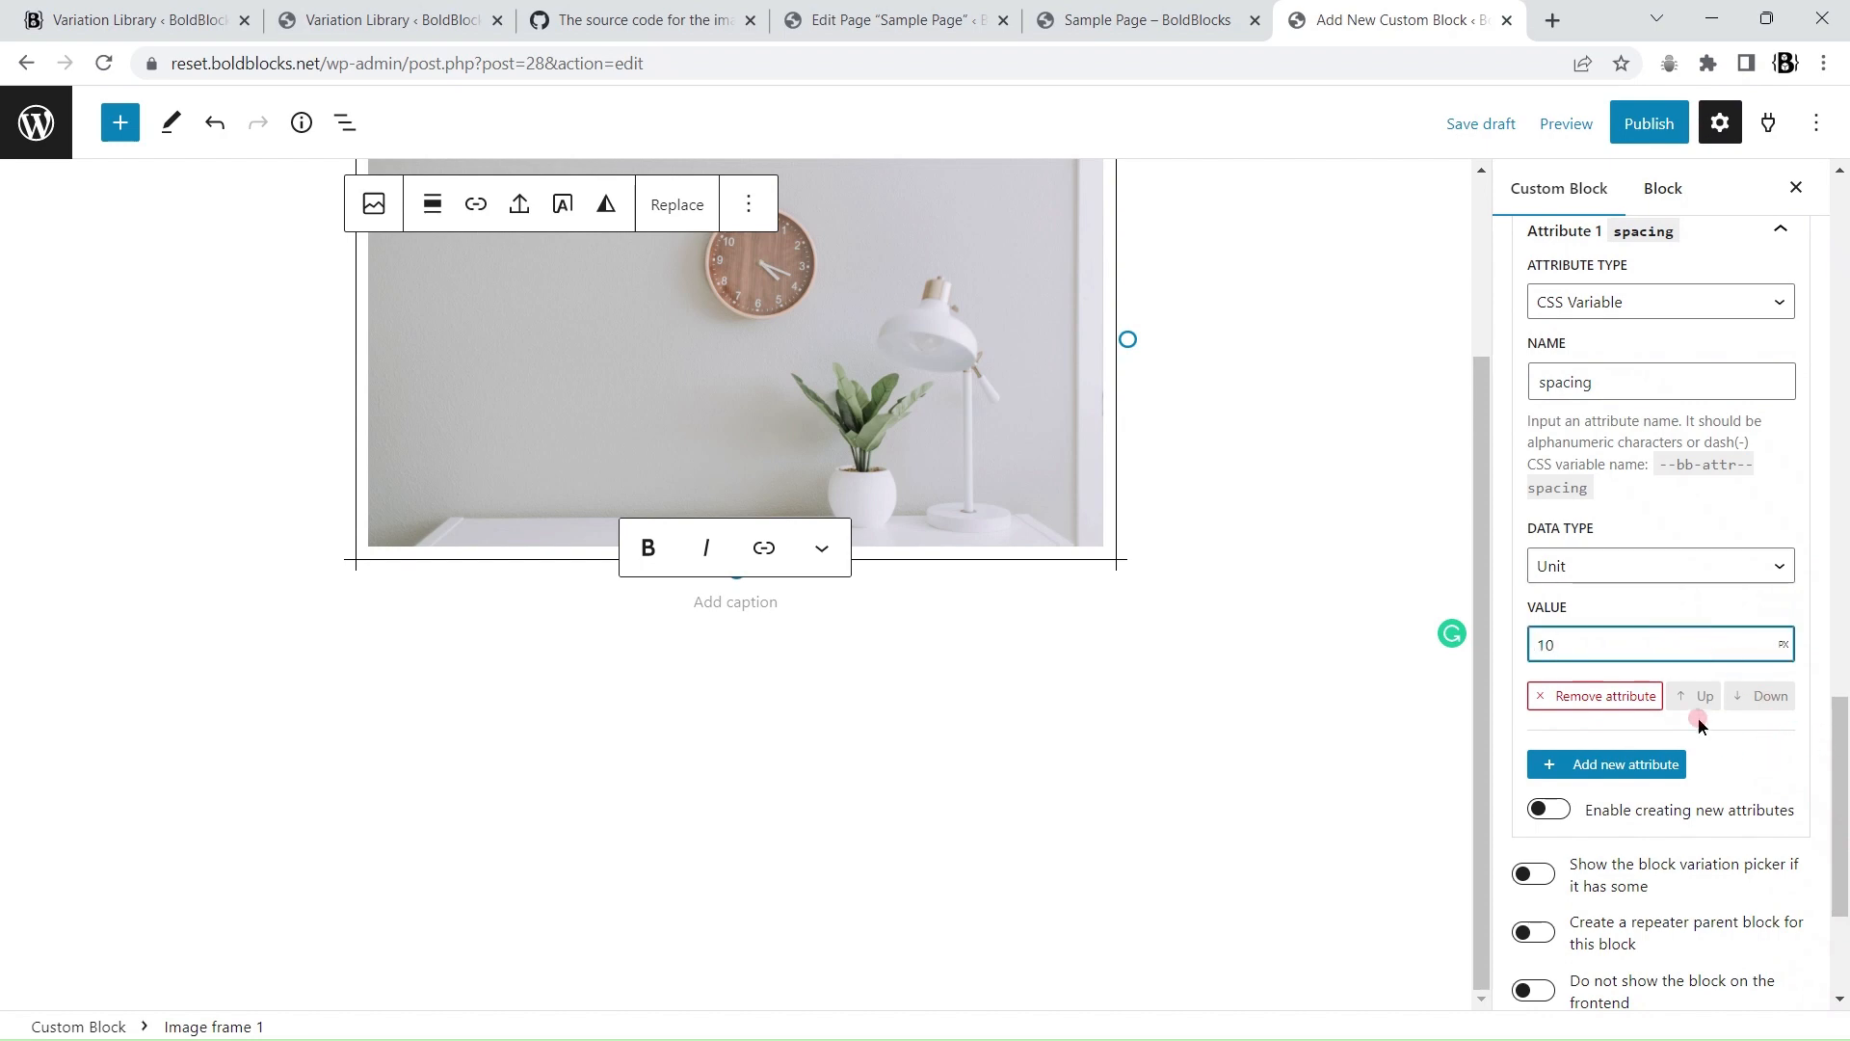
scroll(1700, 684, "up", 3)
left_click(1776, 551)
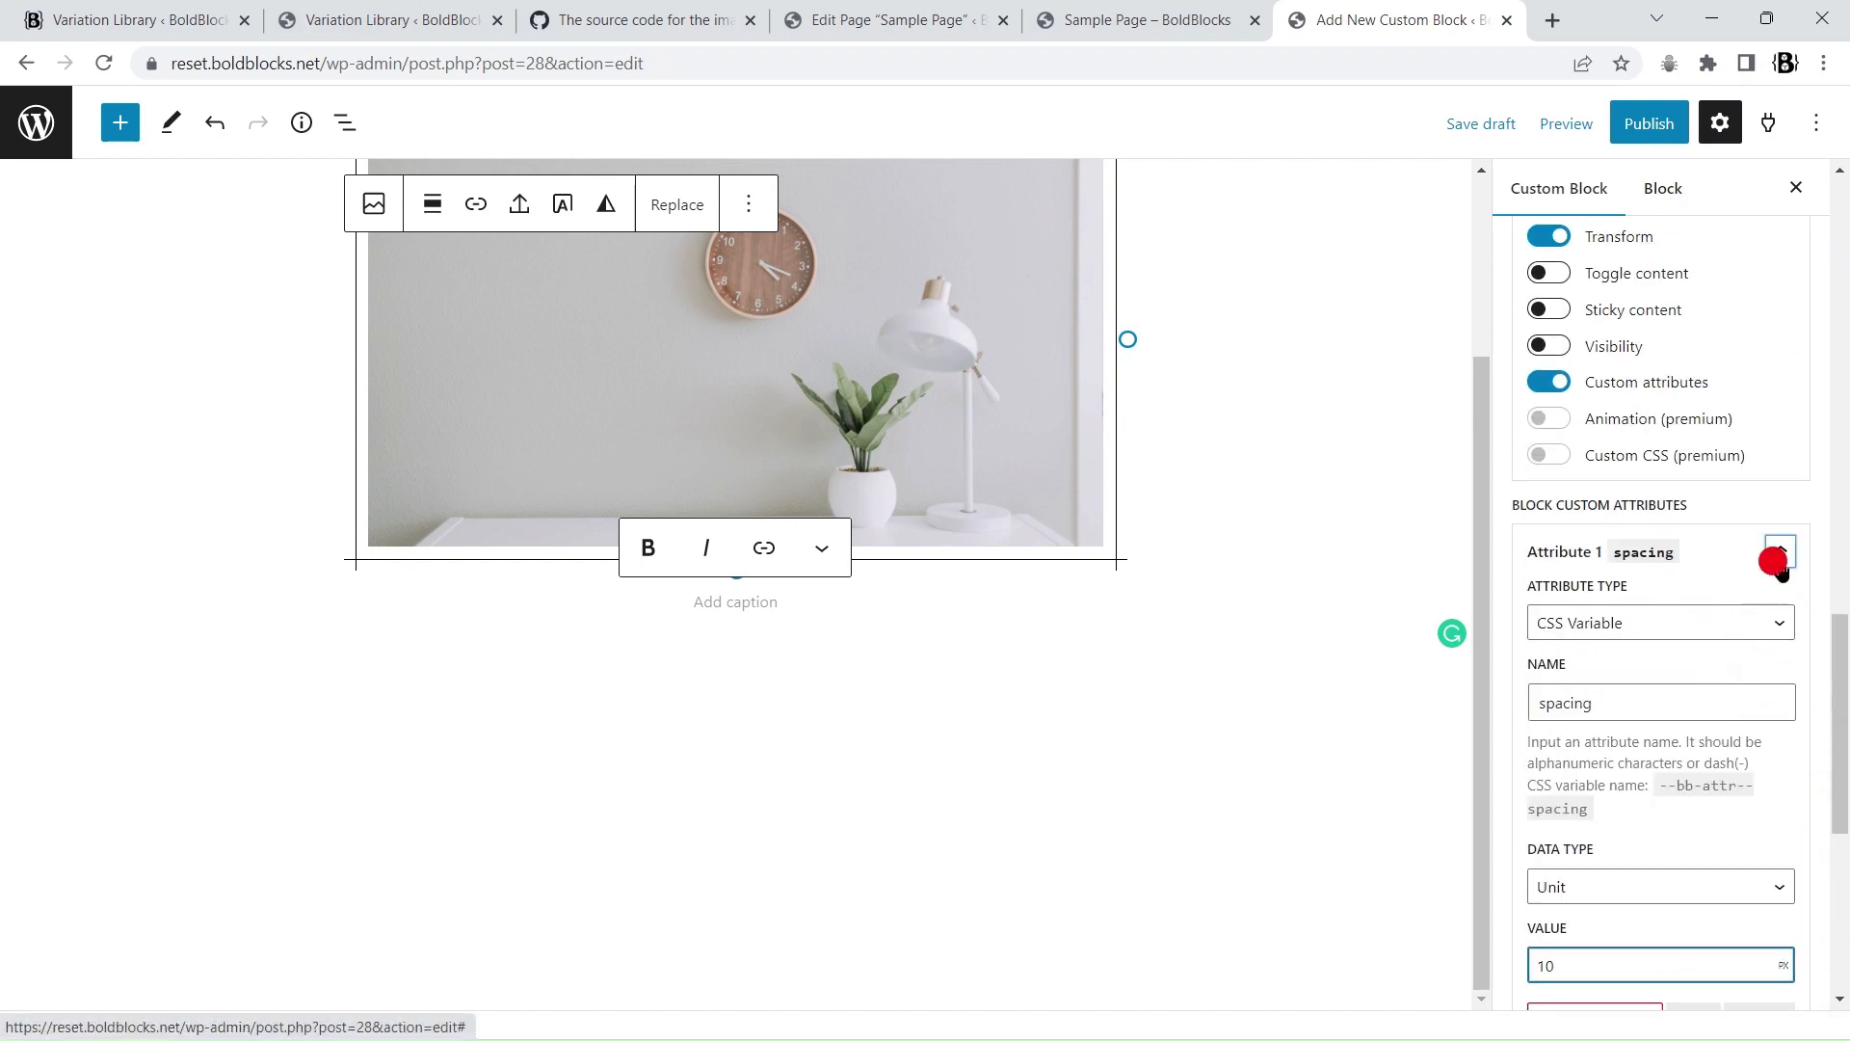
Step: Add a second block custom attribute of type CSS Variable named "color"
left_click(1626, 610)
left_click(1604, 678)
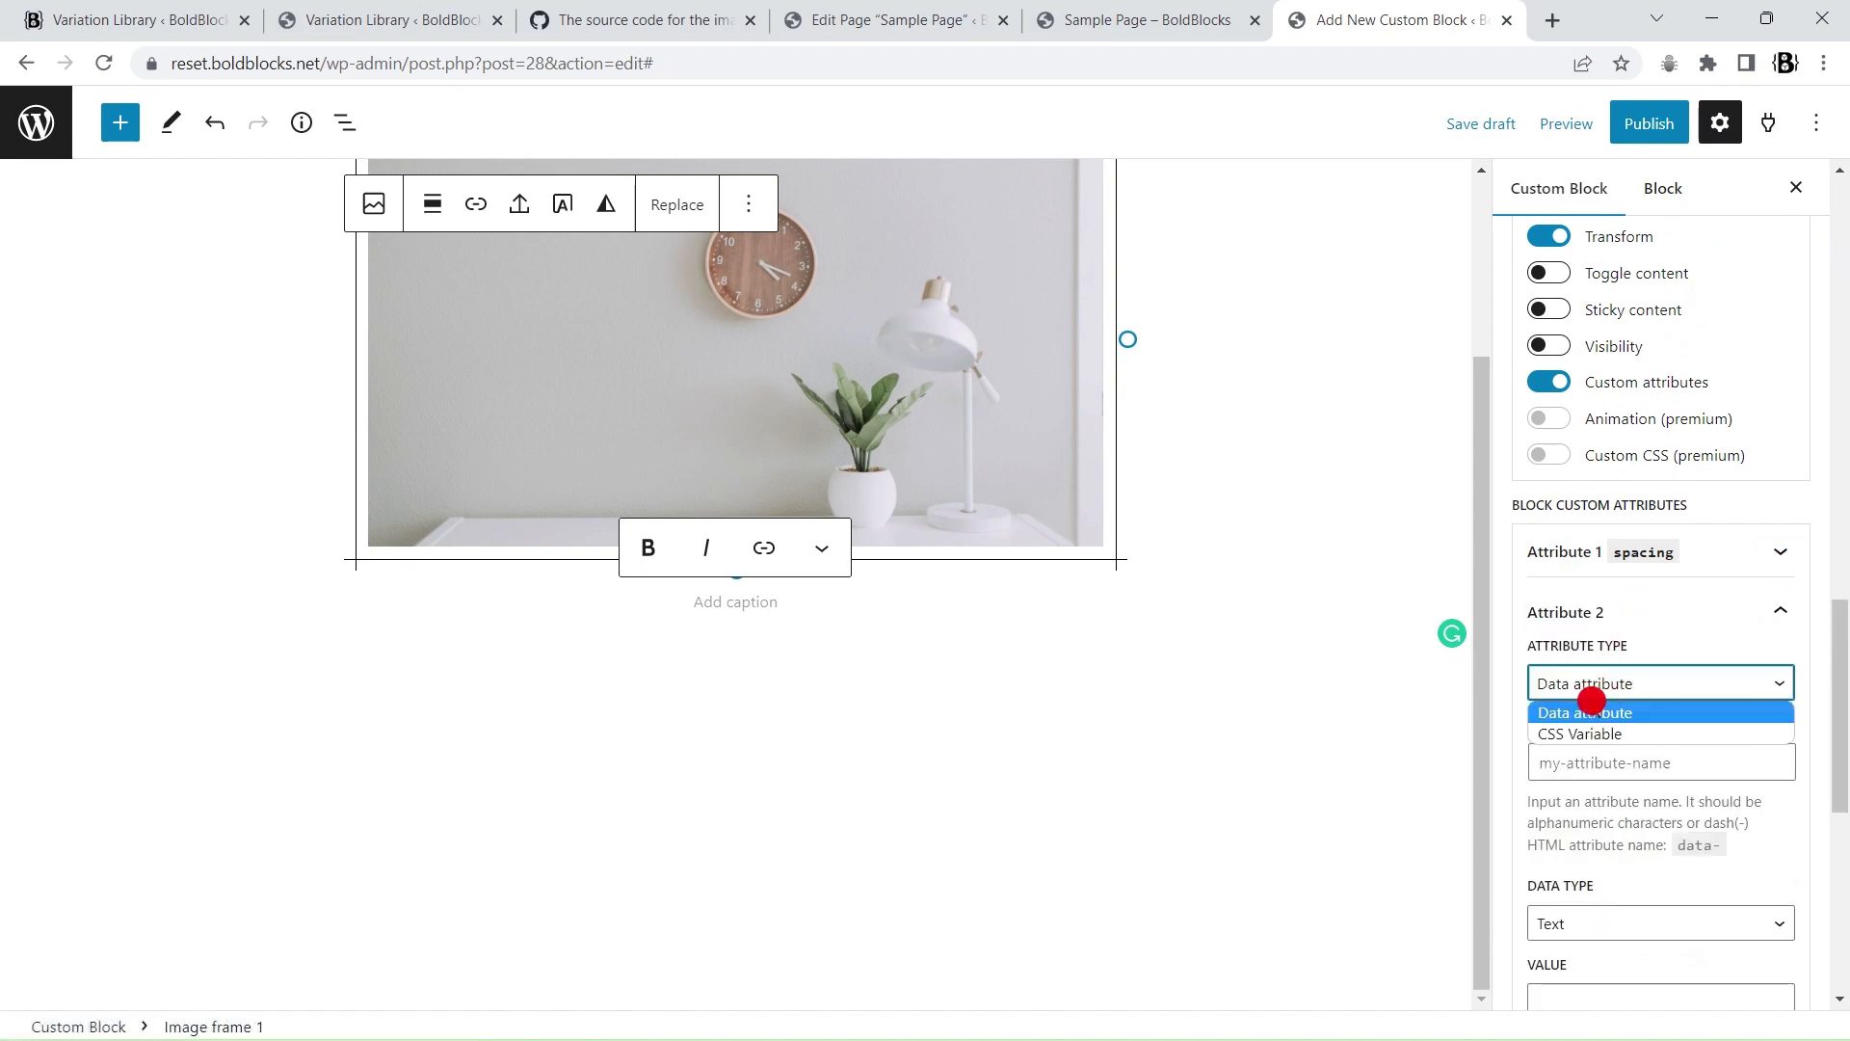
left_click(1585, 729)
left_click_drag(1839, 709, 1839, 755)
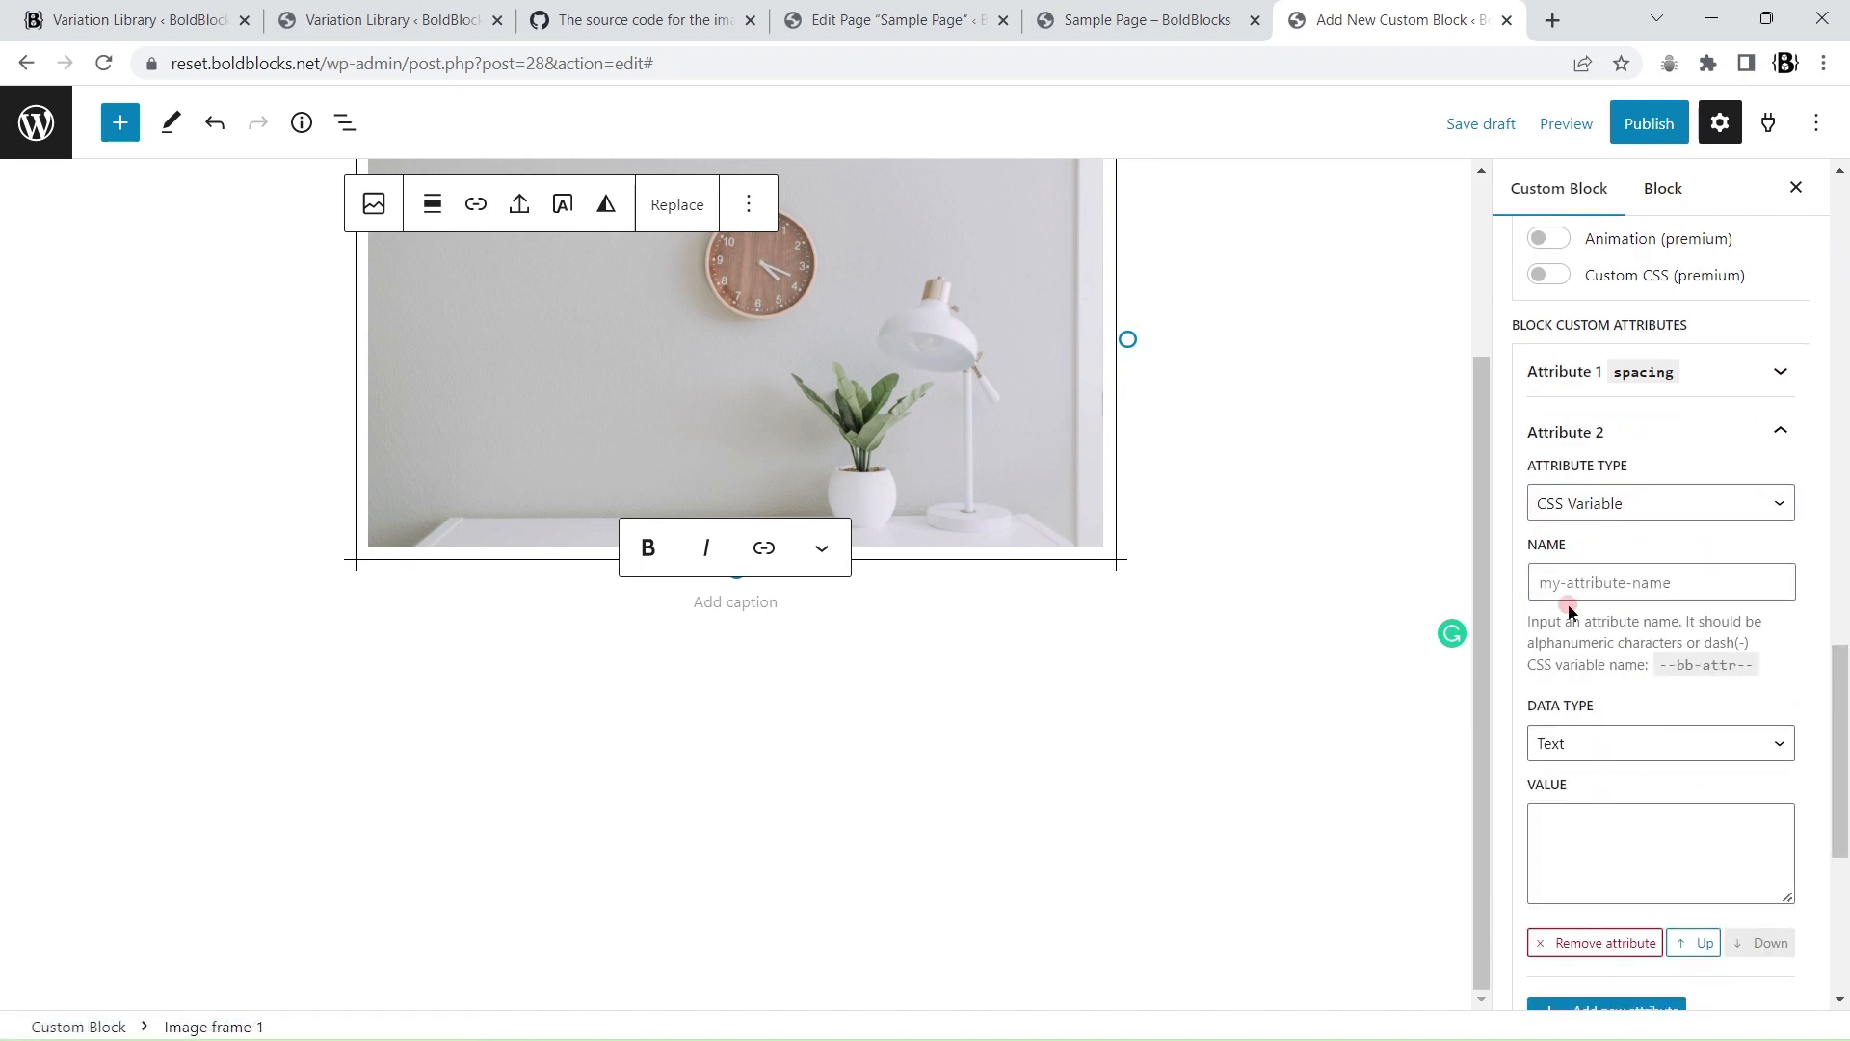
left_click(1565, 571)
type("color")
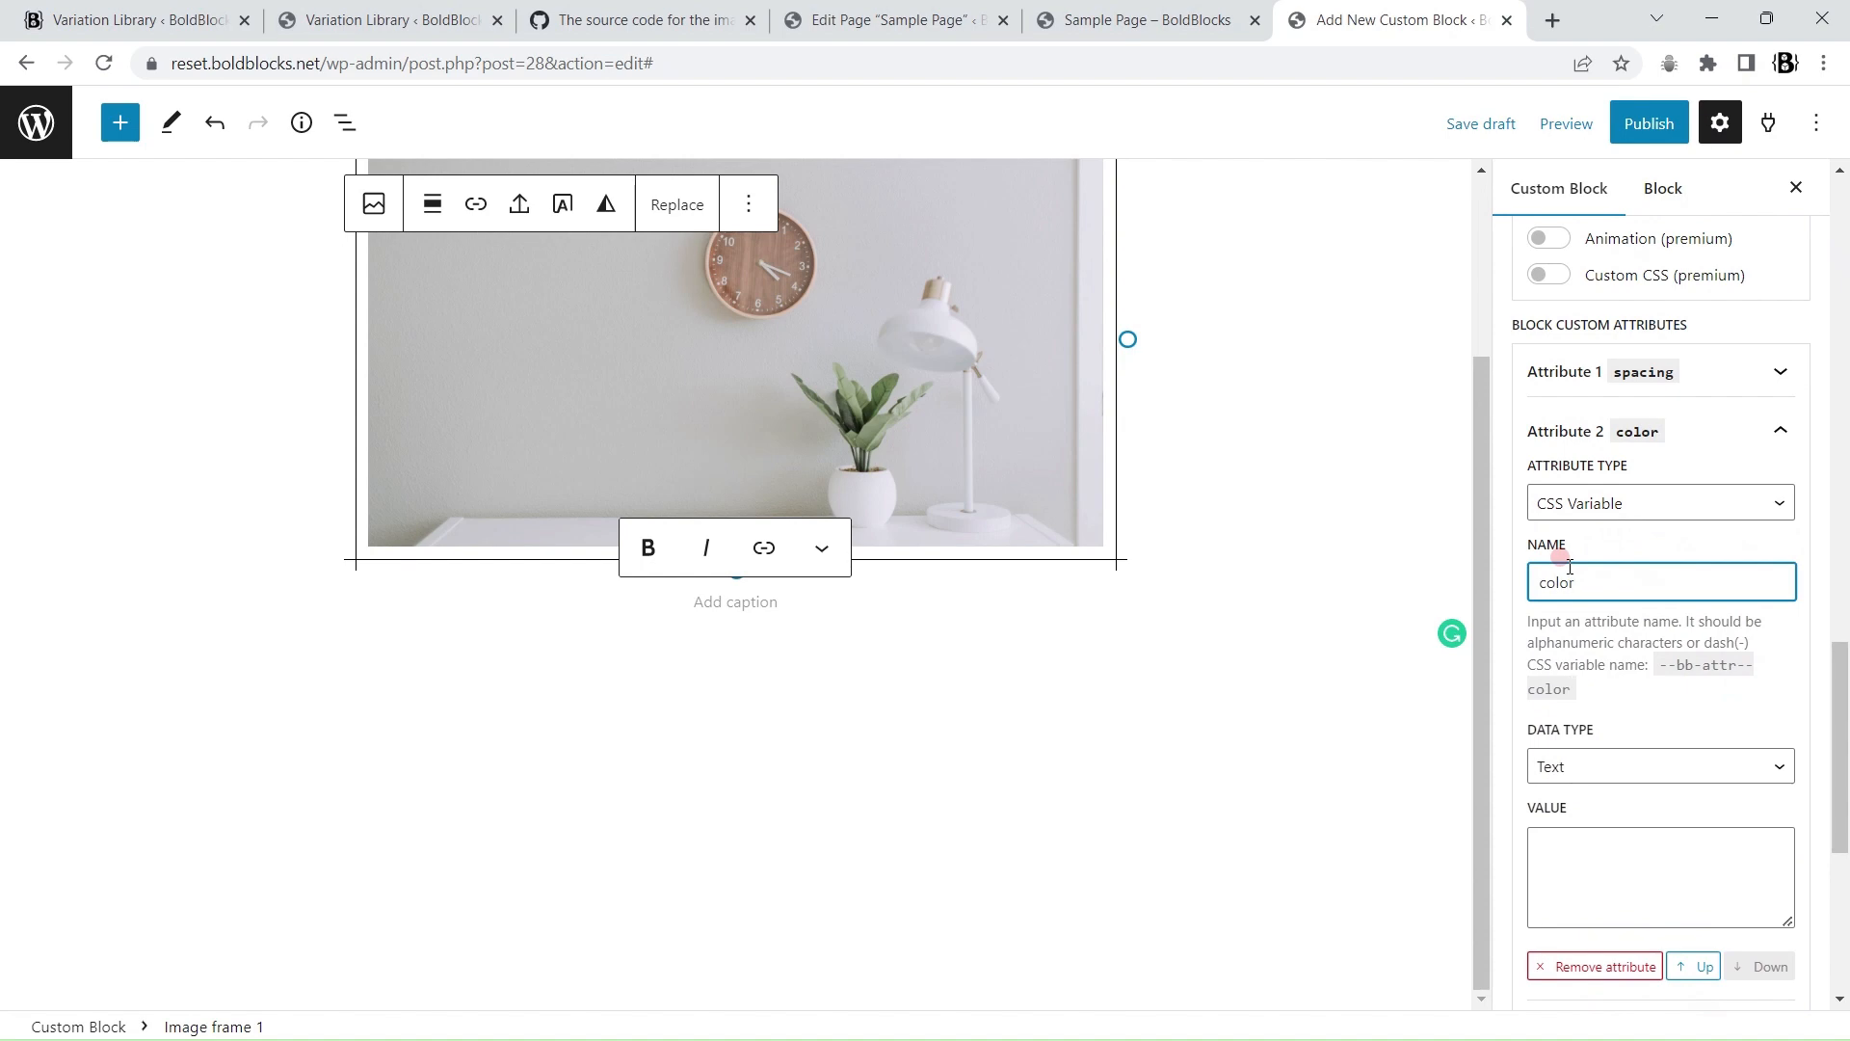
Step: Set the data type of the custom block's color attribute to Color
left_click(1595, 766)
left_click(1578, 901)
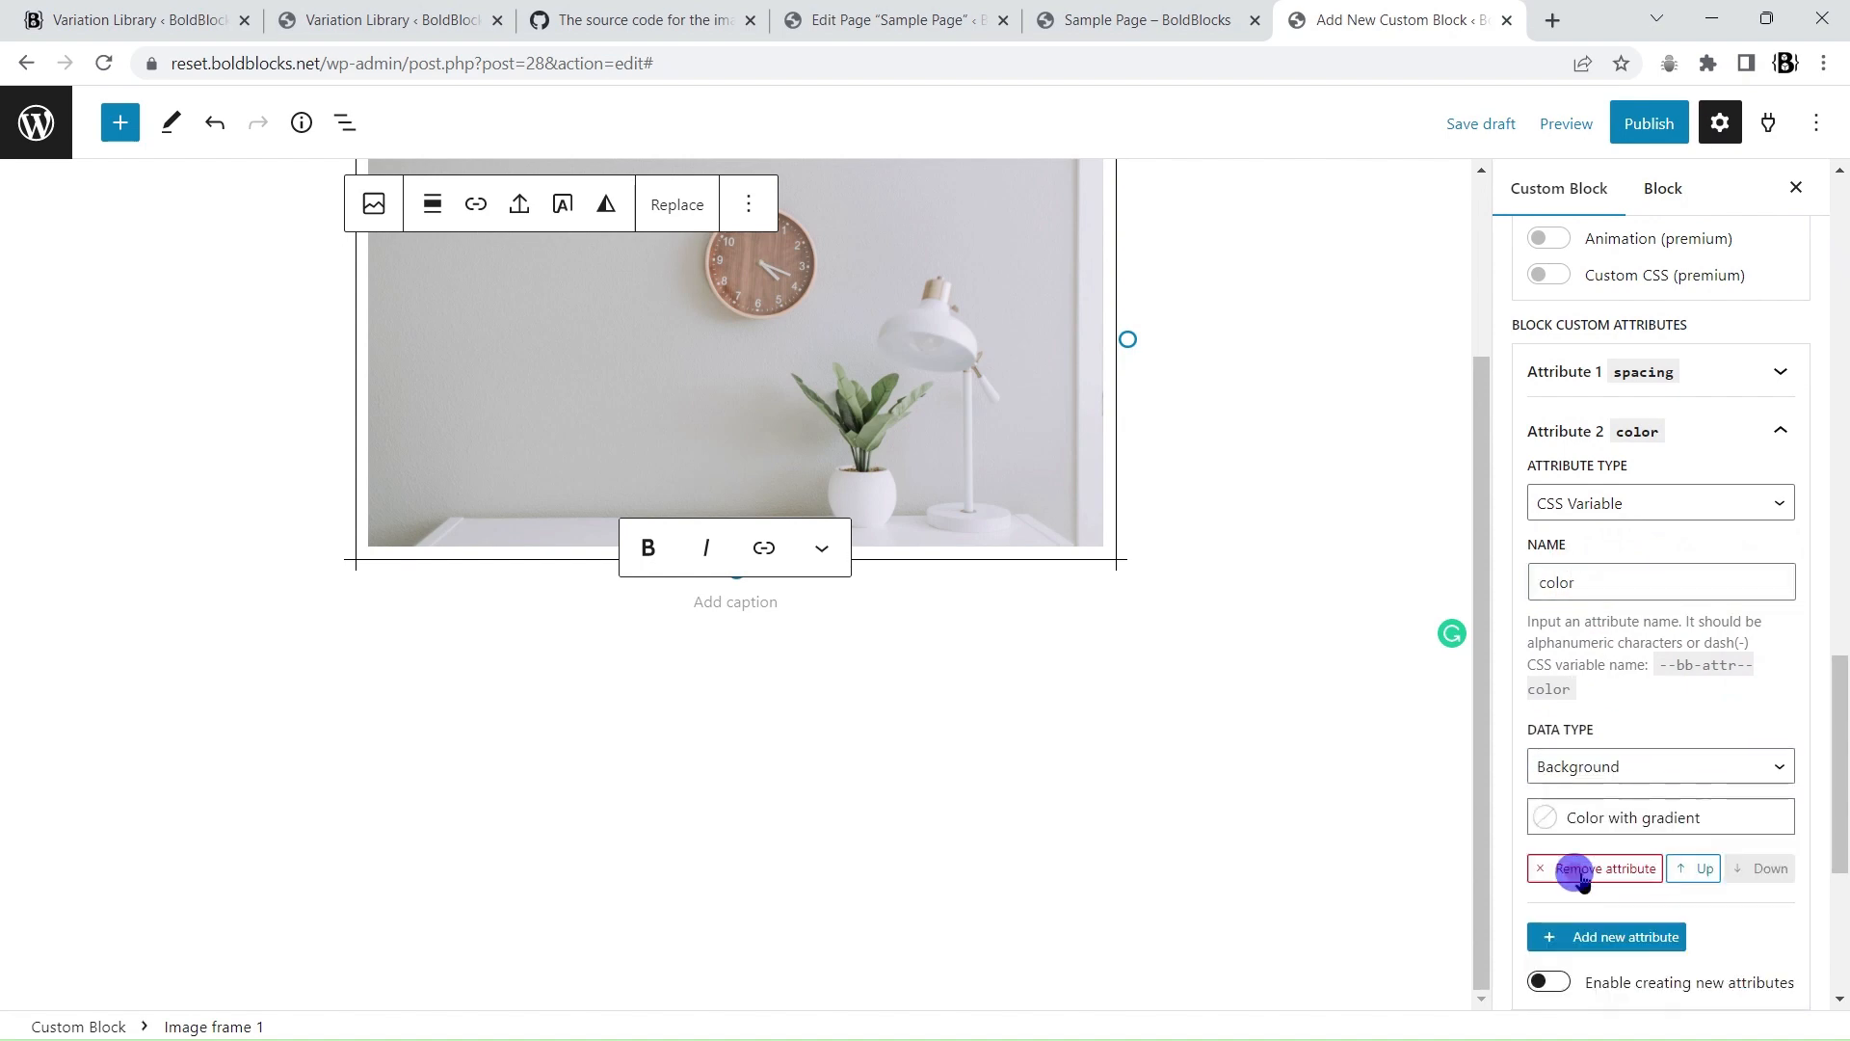
left_click(1599, 769)
left_click(1556, 880)
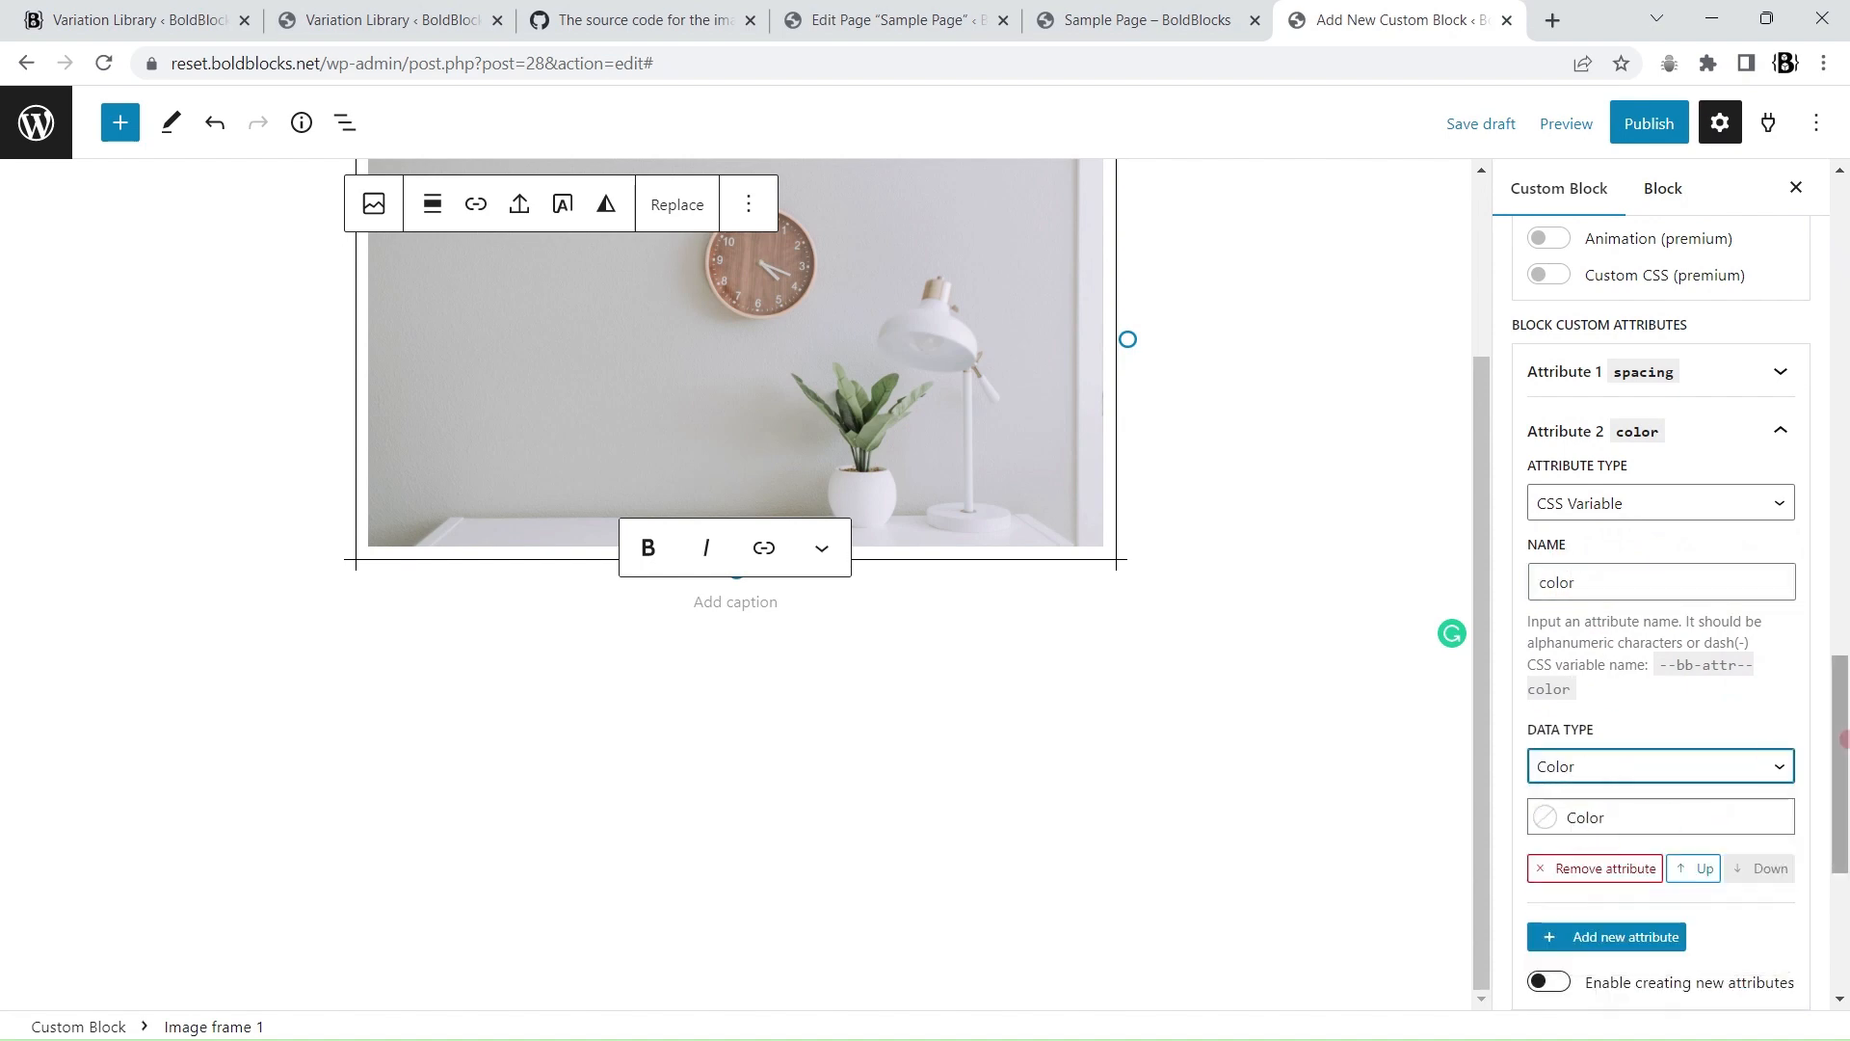
Step: Give the color attribute the theme's black as its default value and collapse its settings
scroll(1843, 739, "down", 1)
left_click(1598, 703)
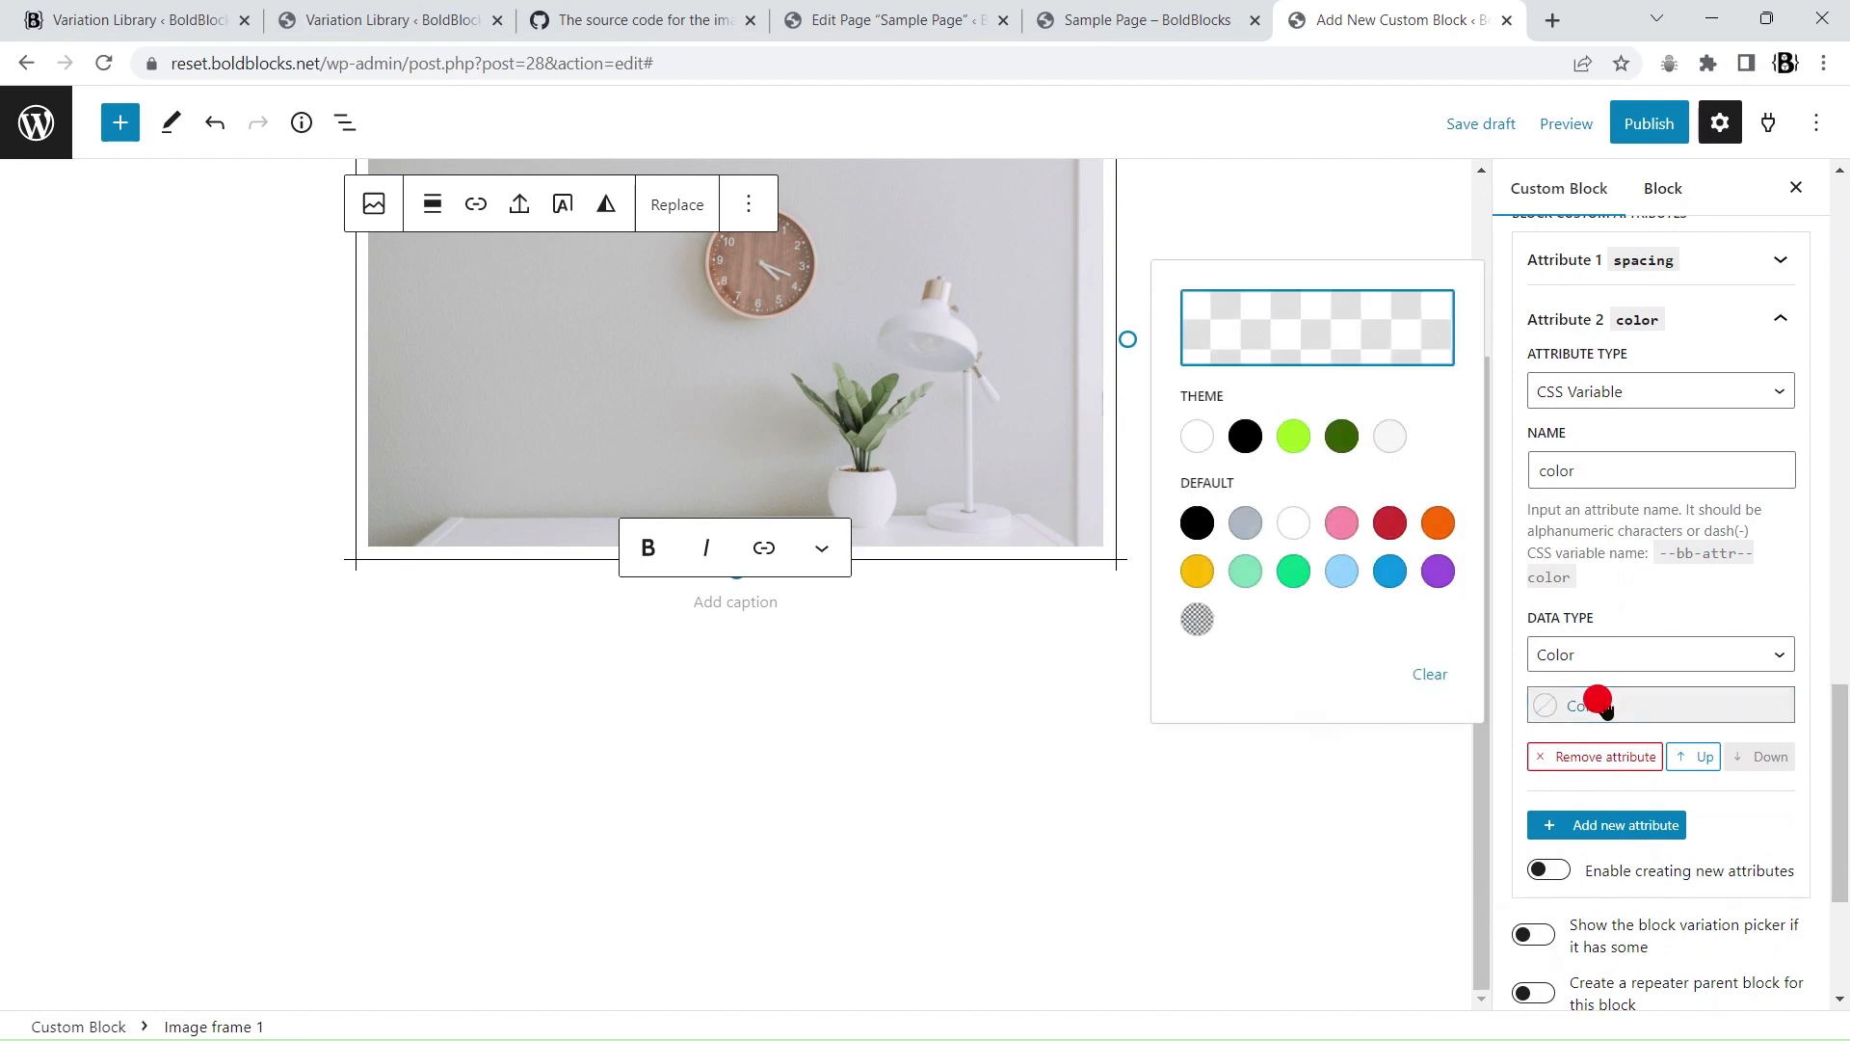
left_click(1251, 443)
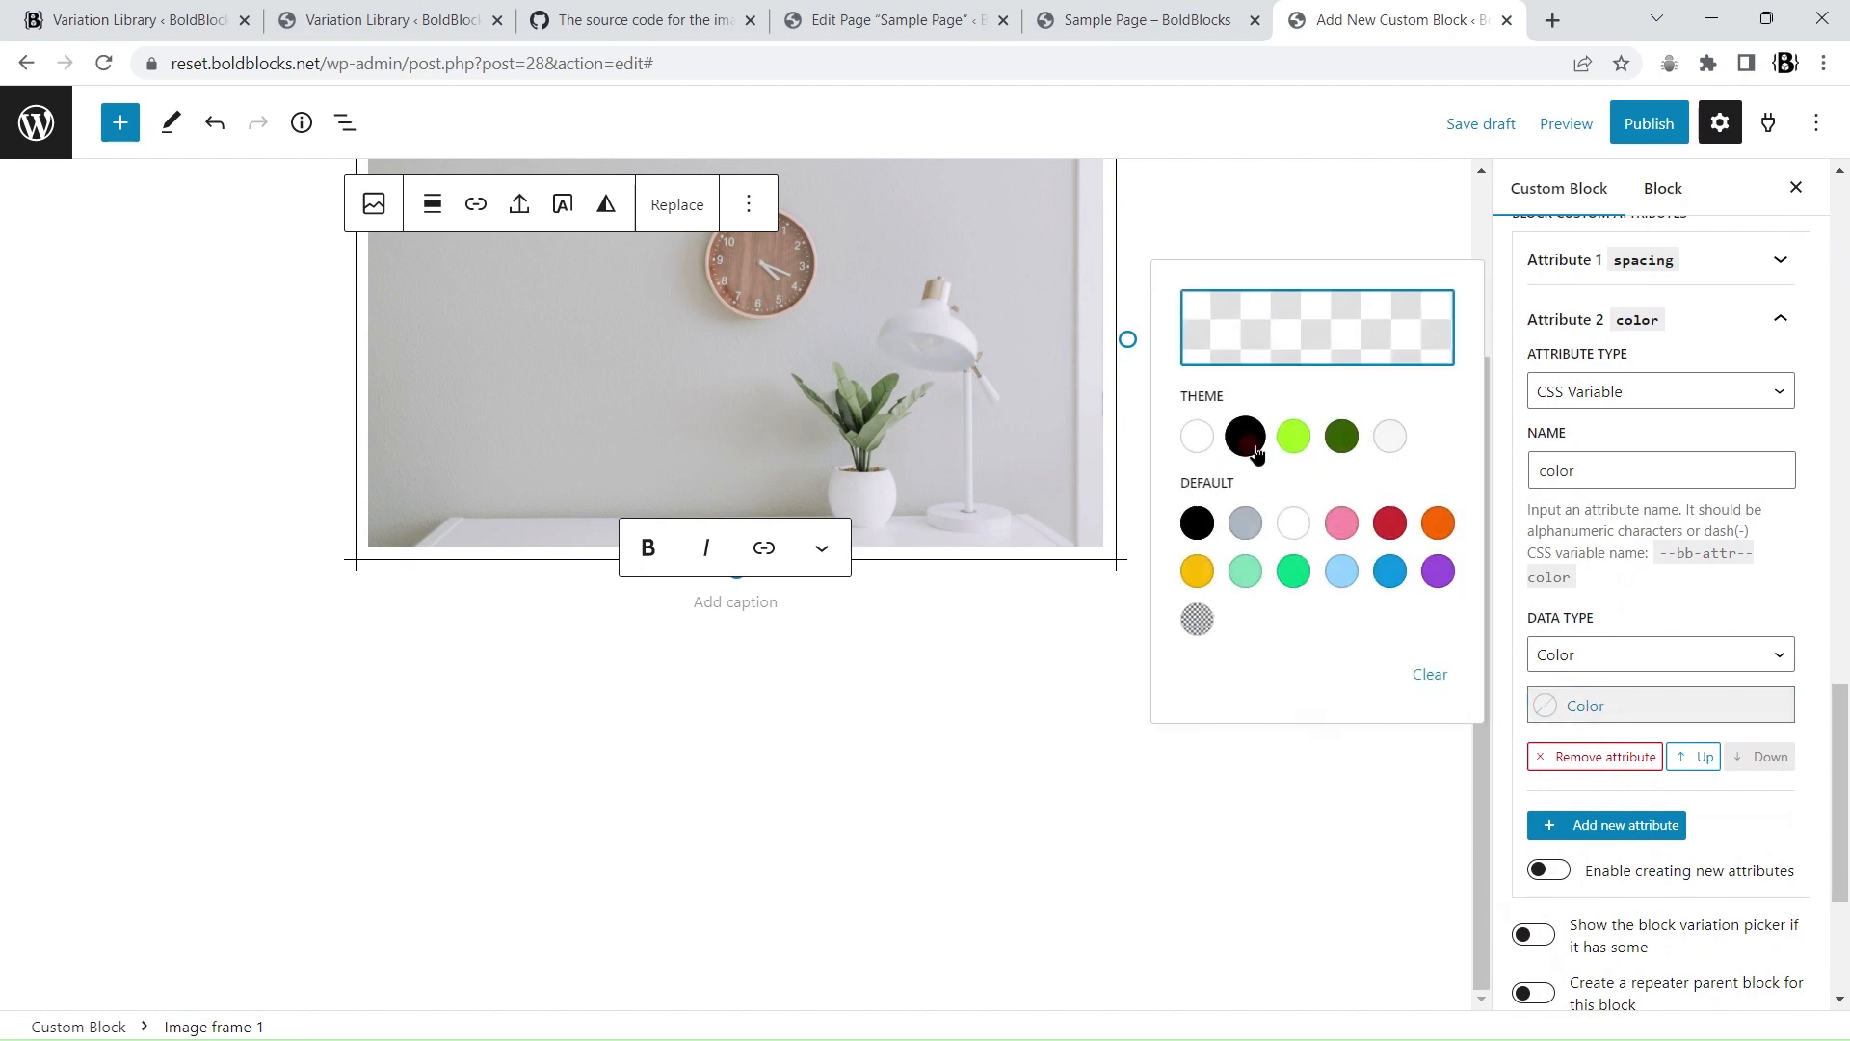
left_click(1842, 729)
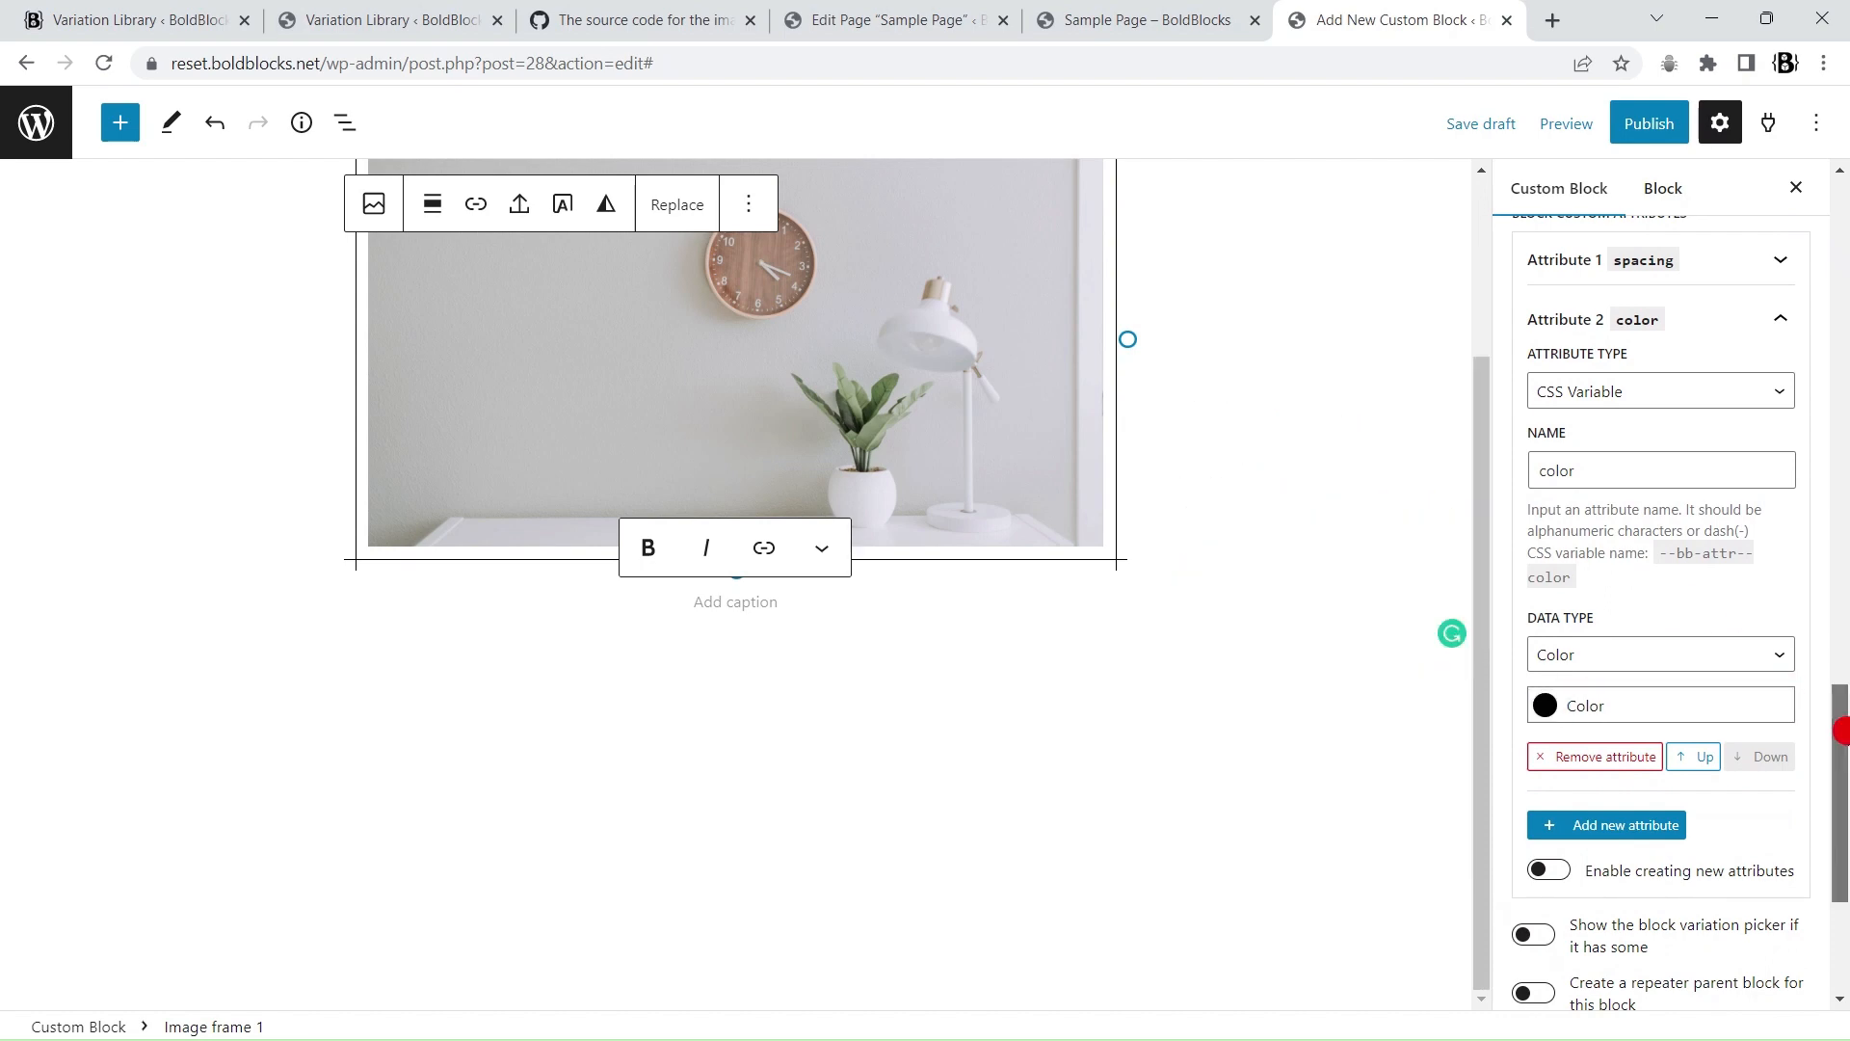
scroll(1842, 730, "up", 1)
left_click(1778, 433)
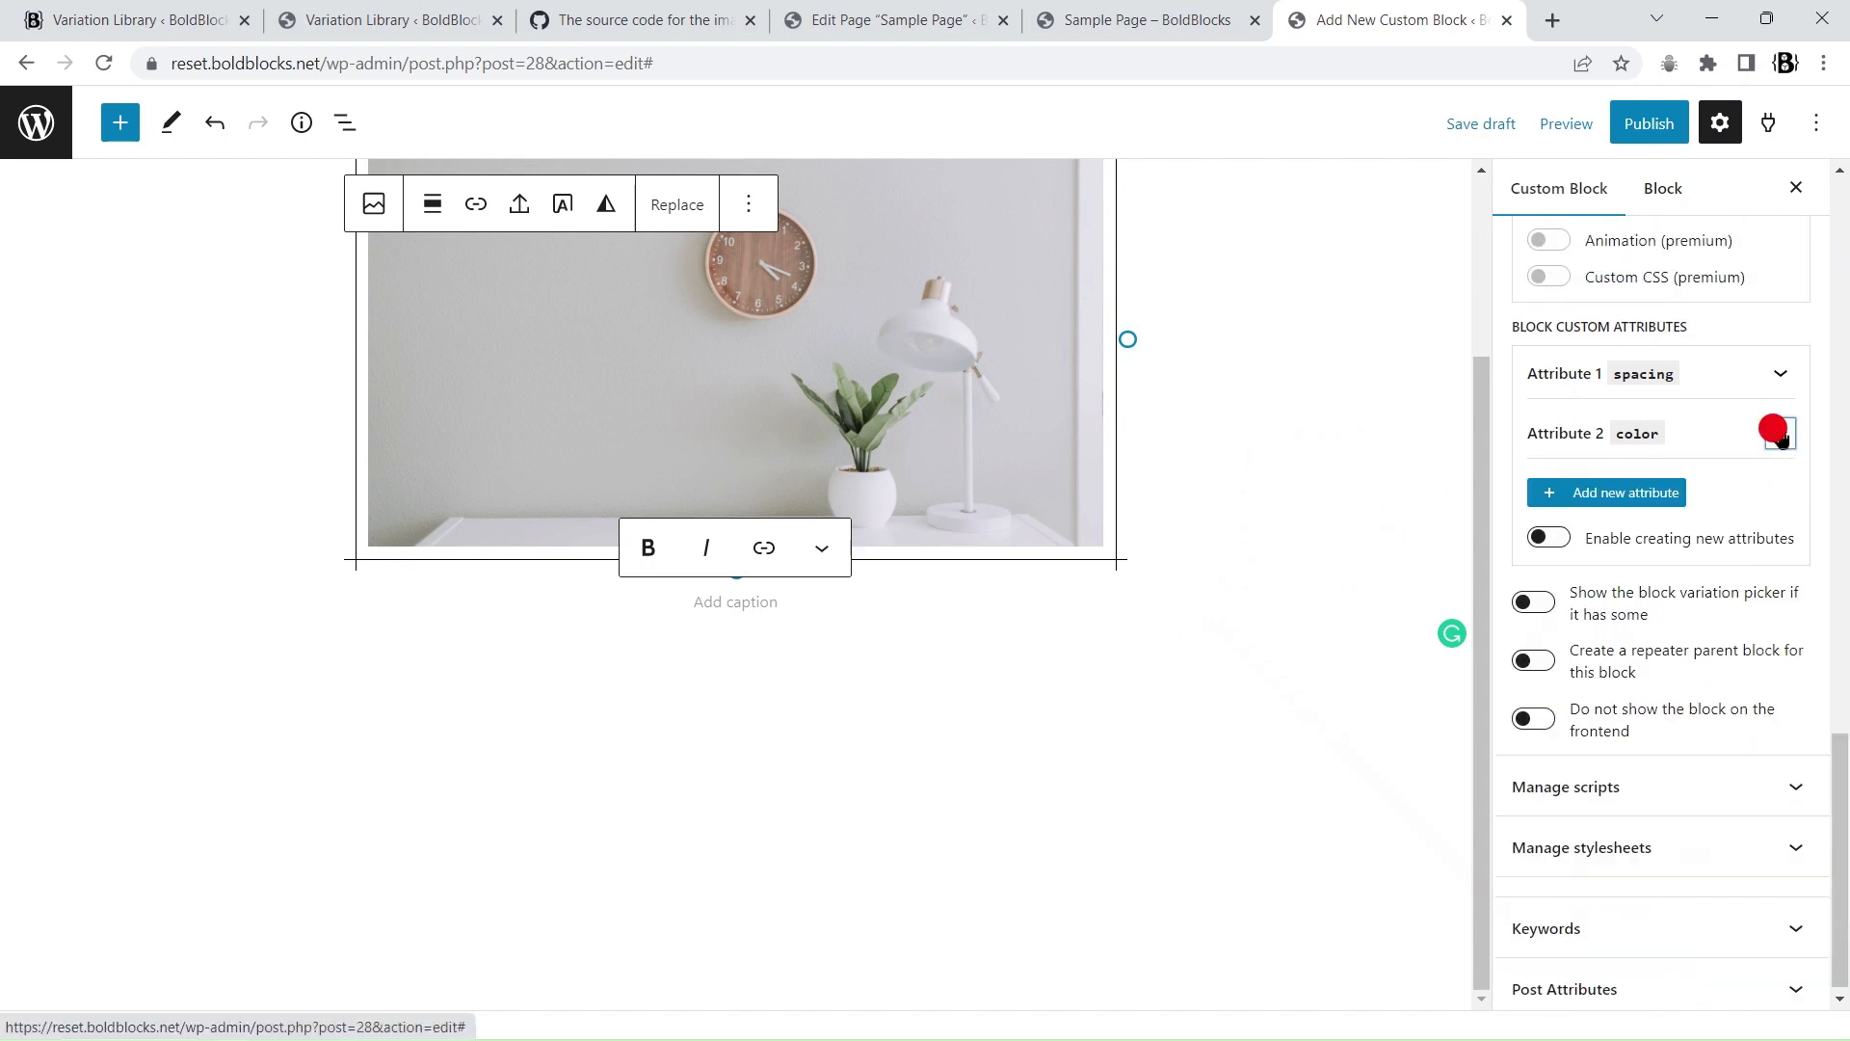
Step: Recheck the spacing attribute's settings and publish the Image frame block
left_click(1780, 374)
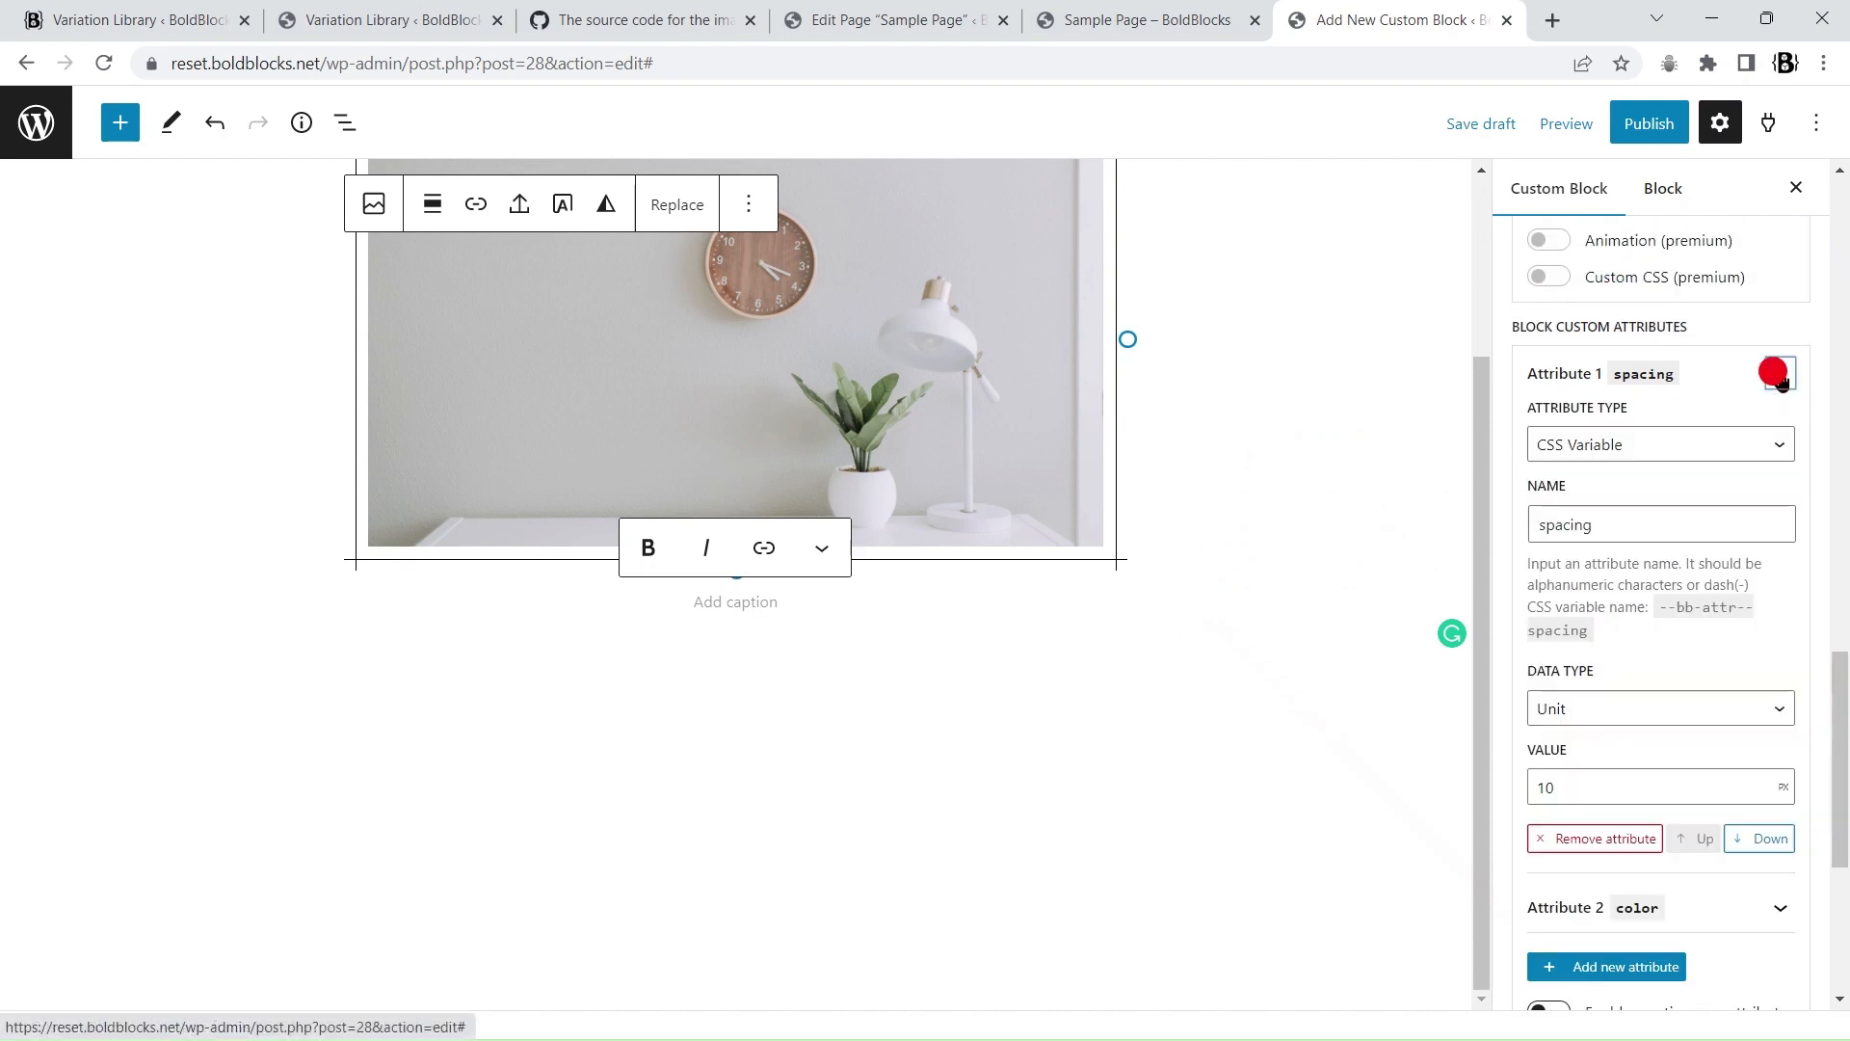
left_click(1780, 375)
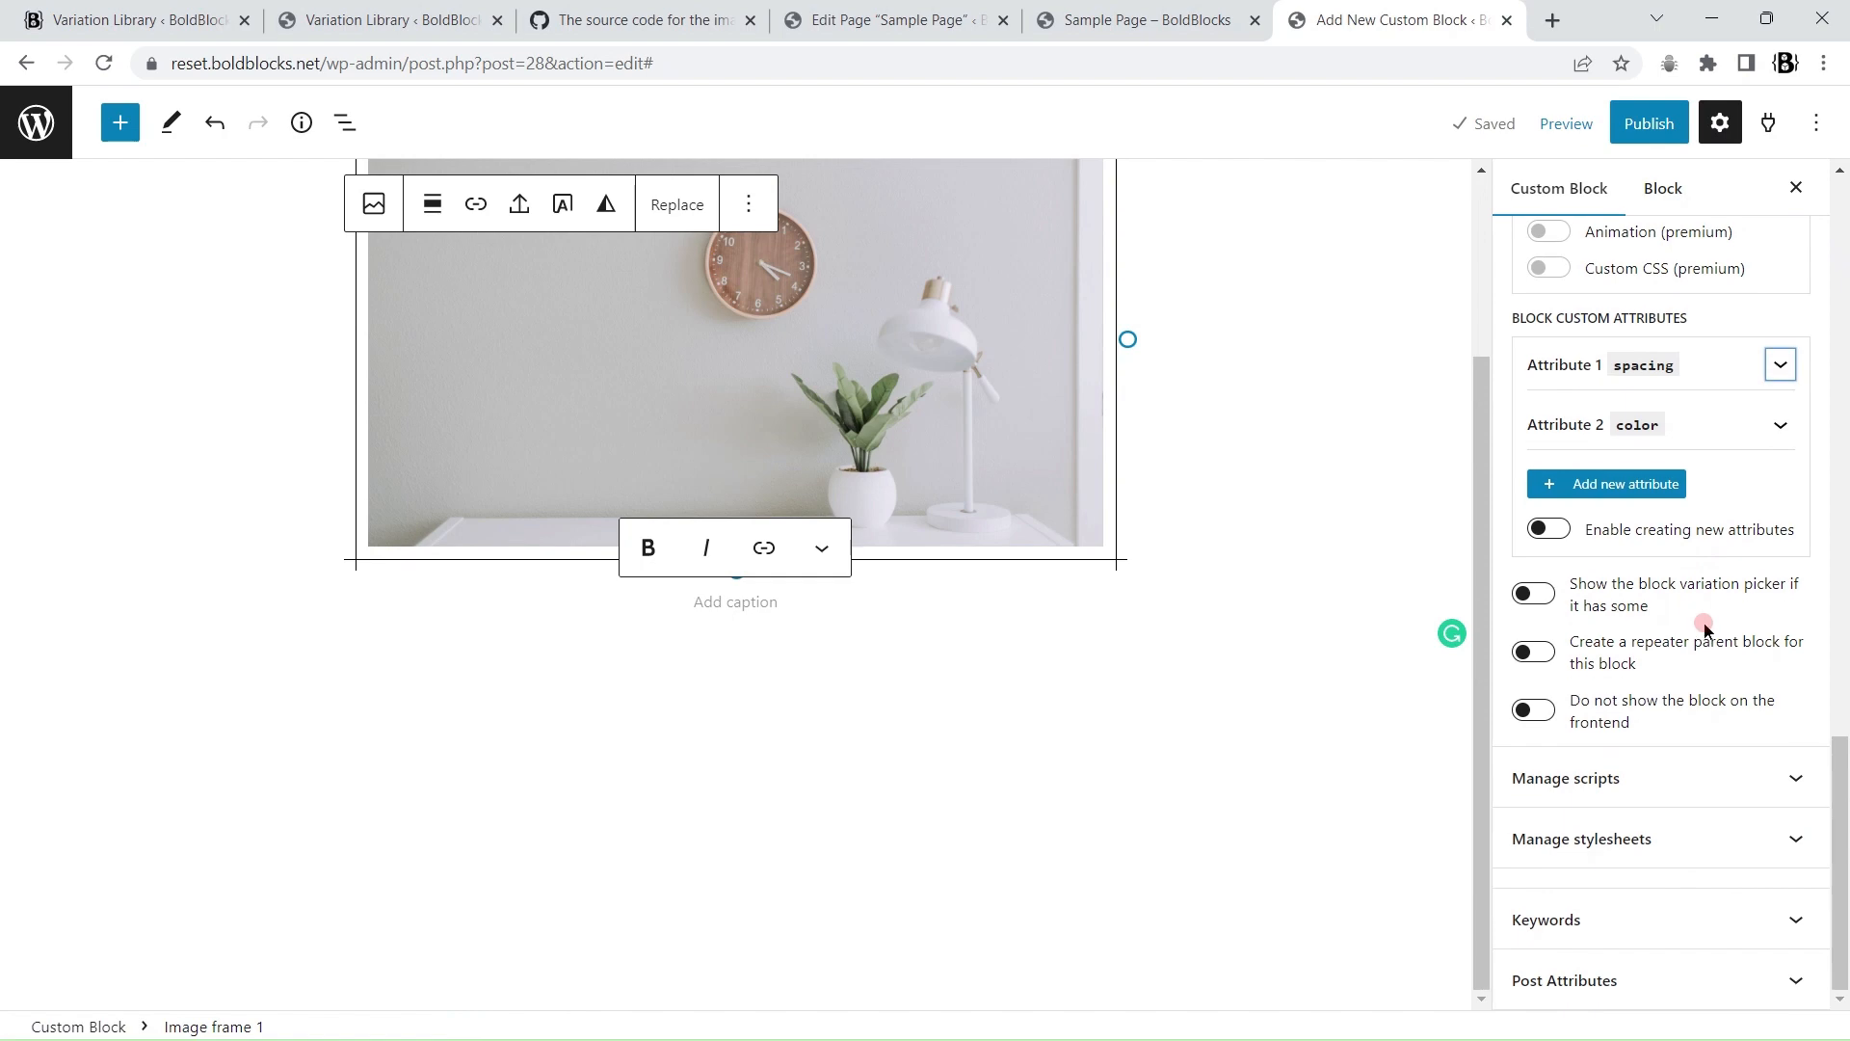
scroll(1701, 279, "up", 10)
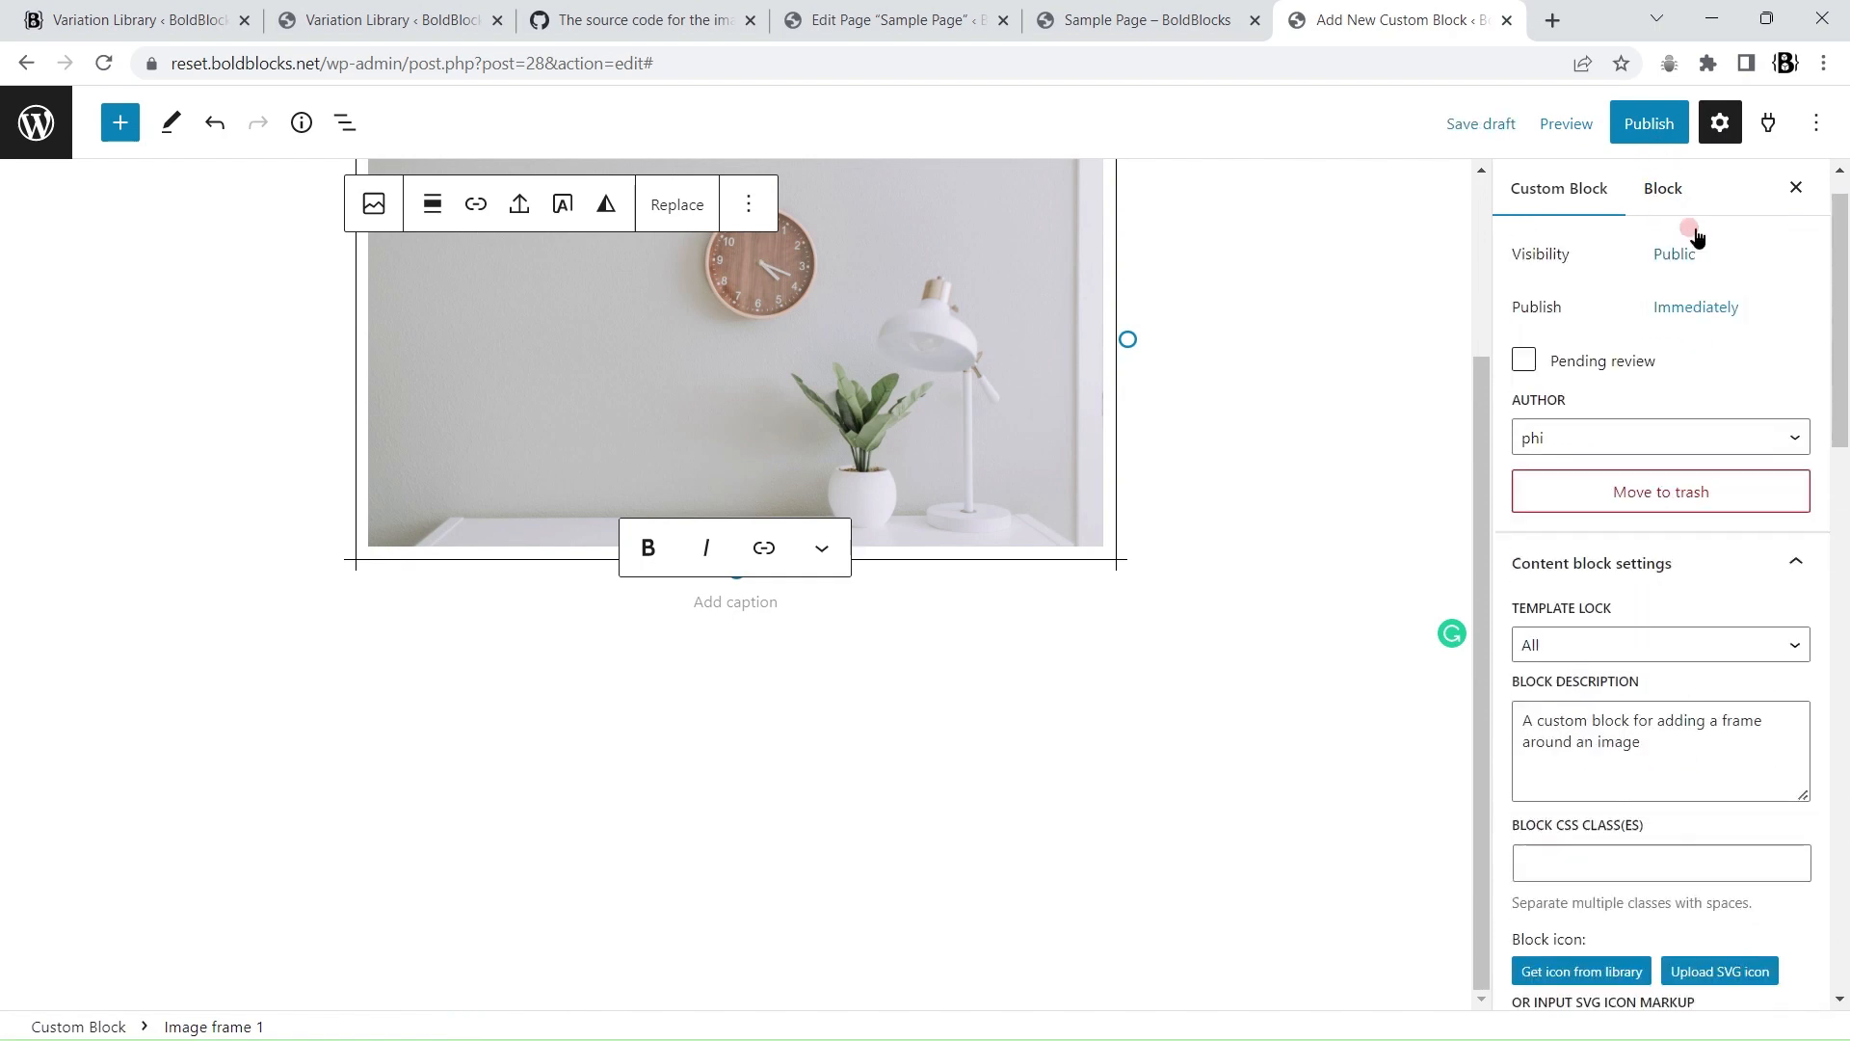
left_click(1649, 124)
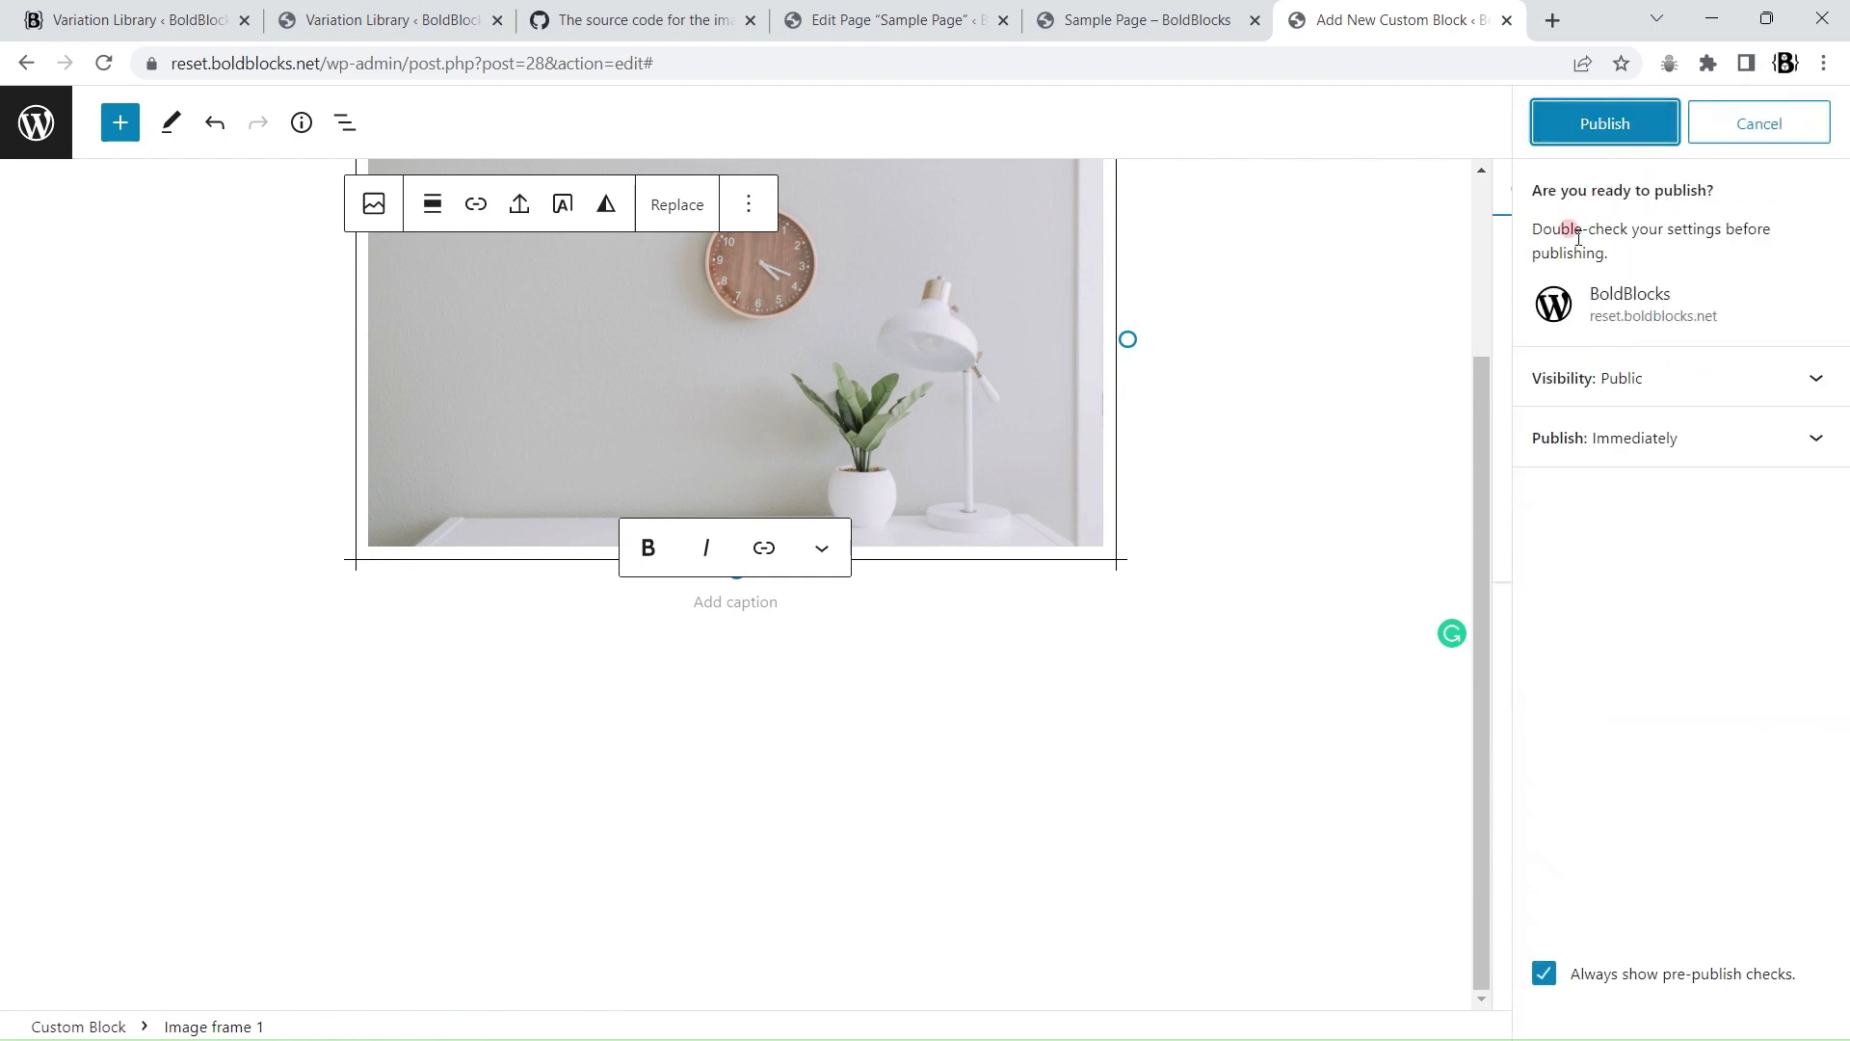
left_click(1612, 134)
scroll(1229, 575, "up", 3)
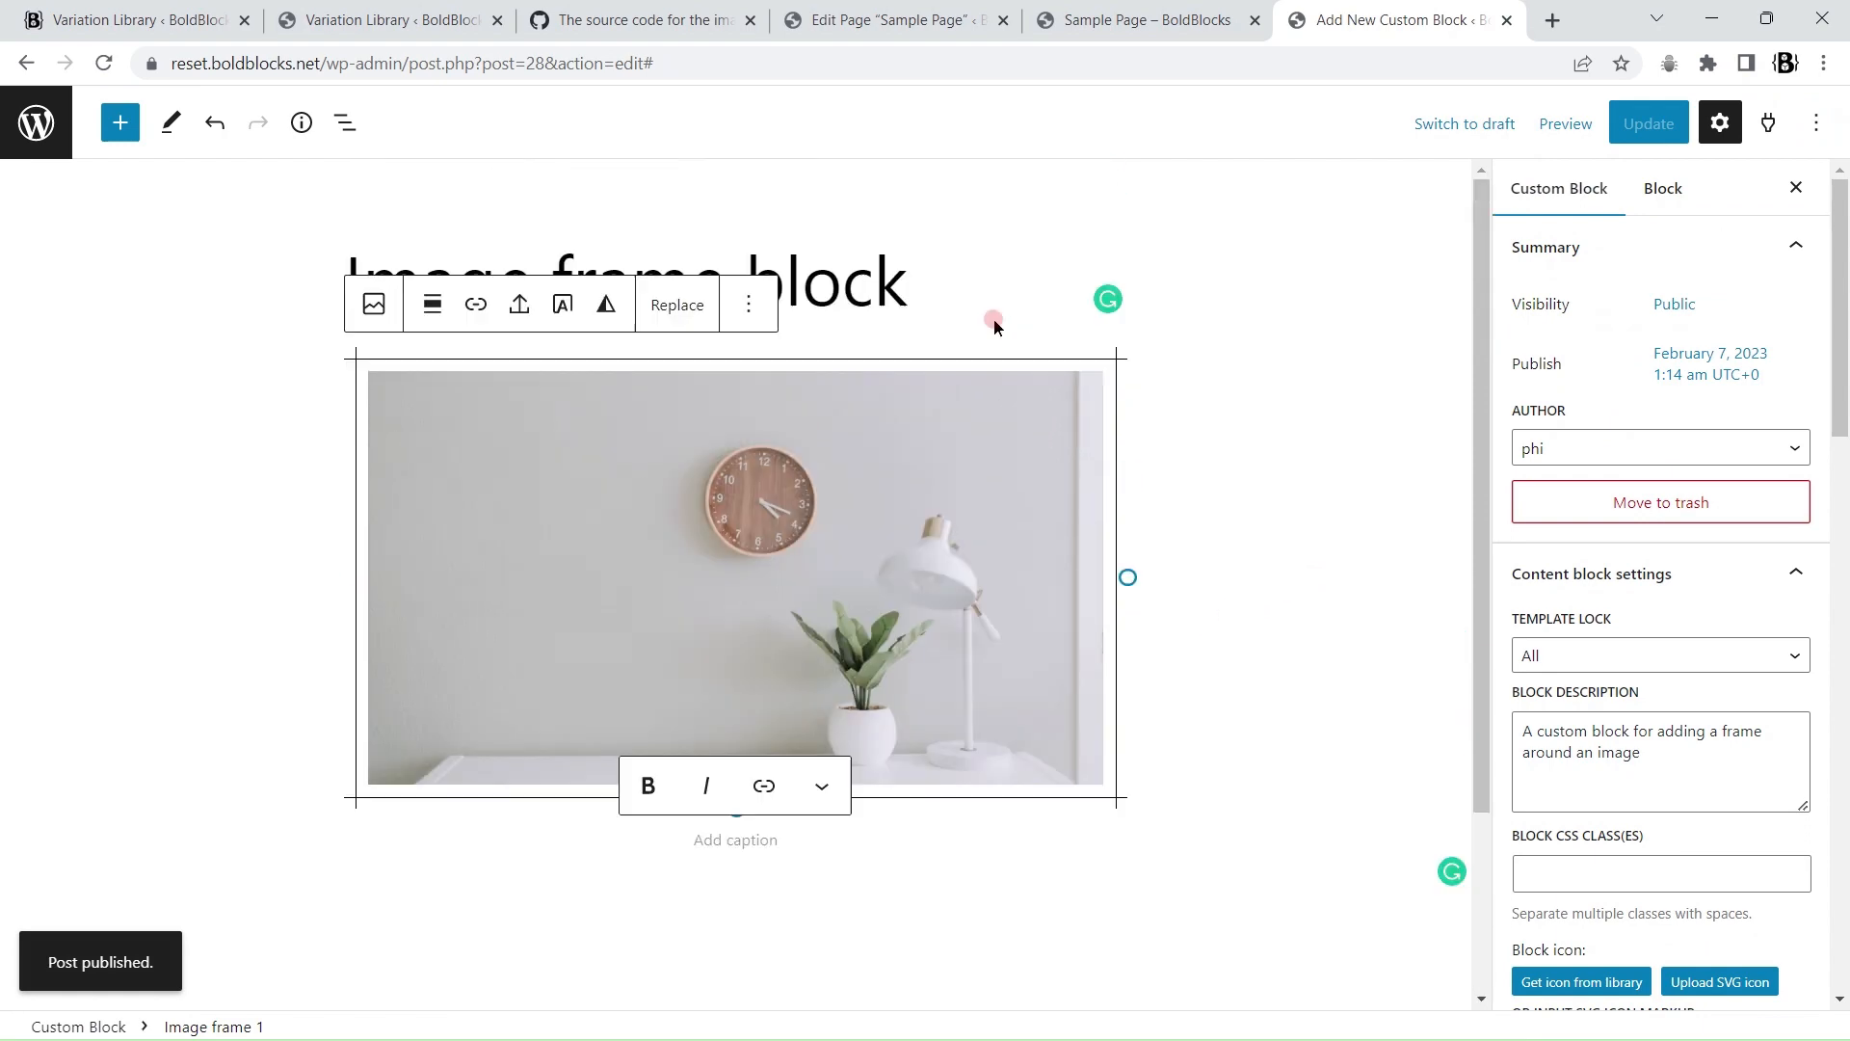
Step: Reload the Sample Page editor and insert the Image frame block directly below the page title
left_click(805, 20)
left_click(104, 69)
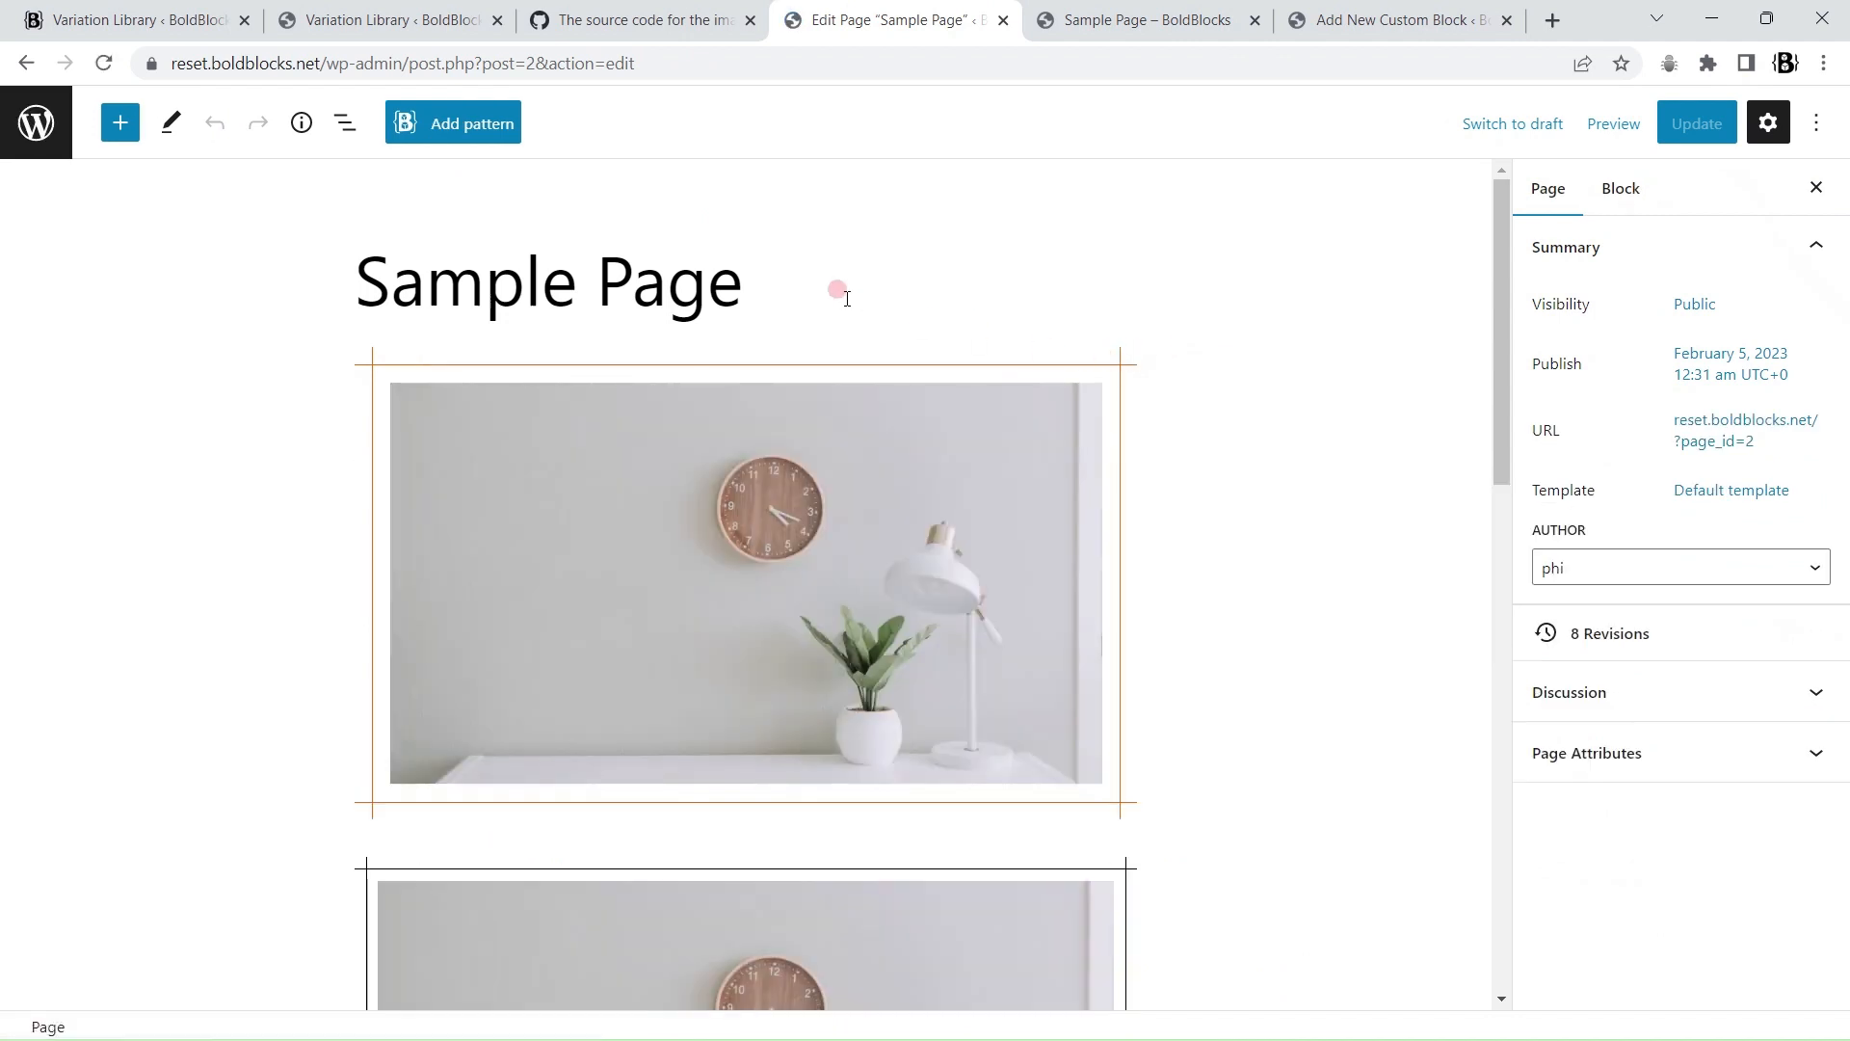
left_click(838, 291)
key("Return")
left_click(120, 122)
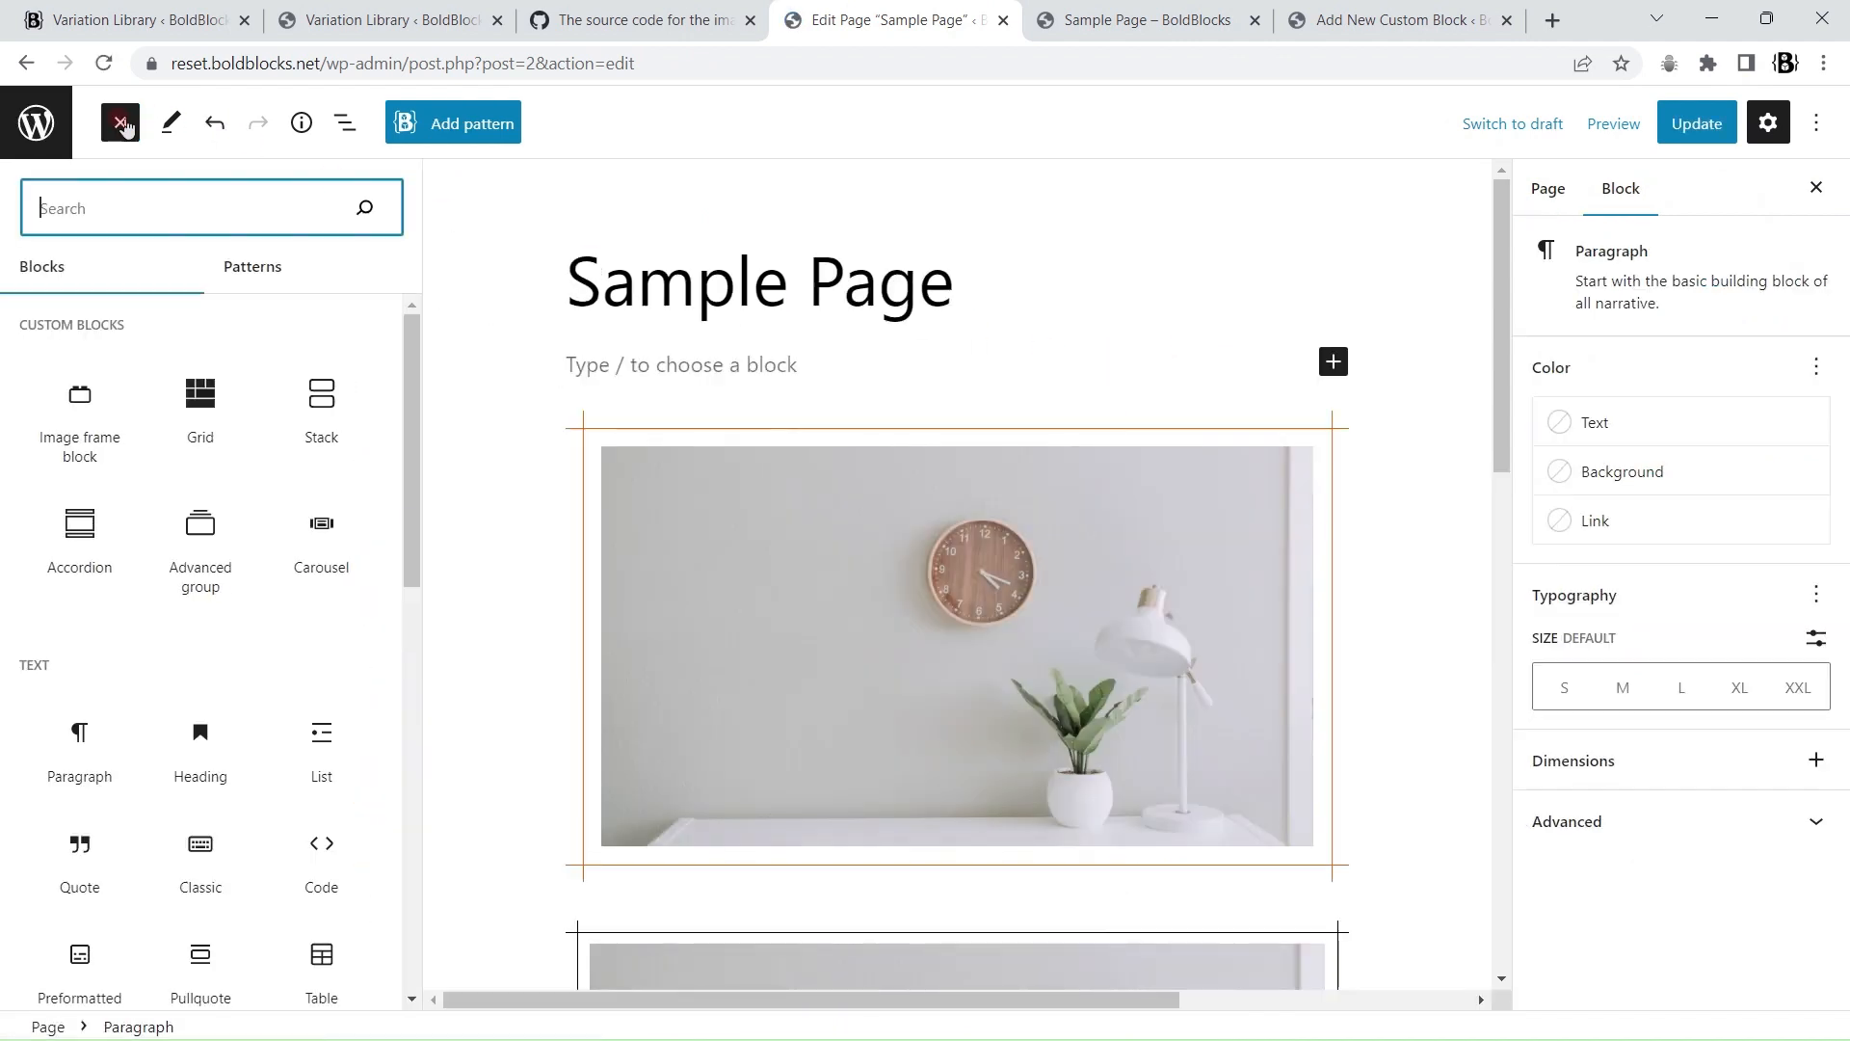
left_click(96, 395)
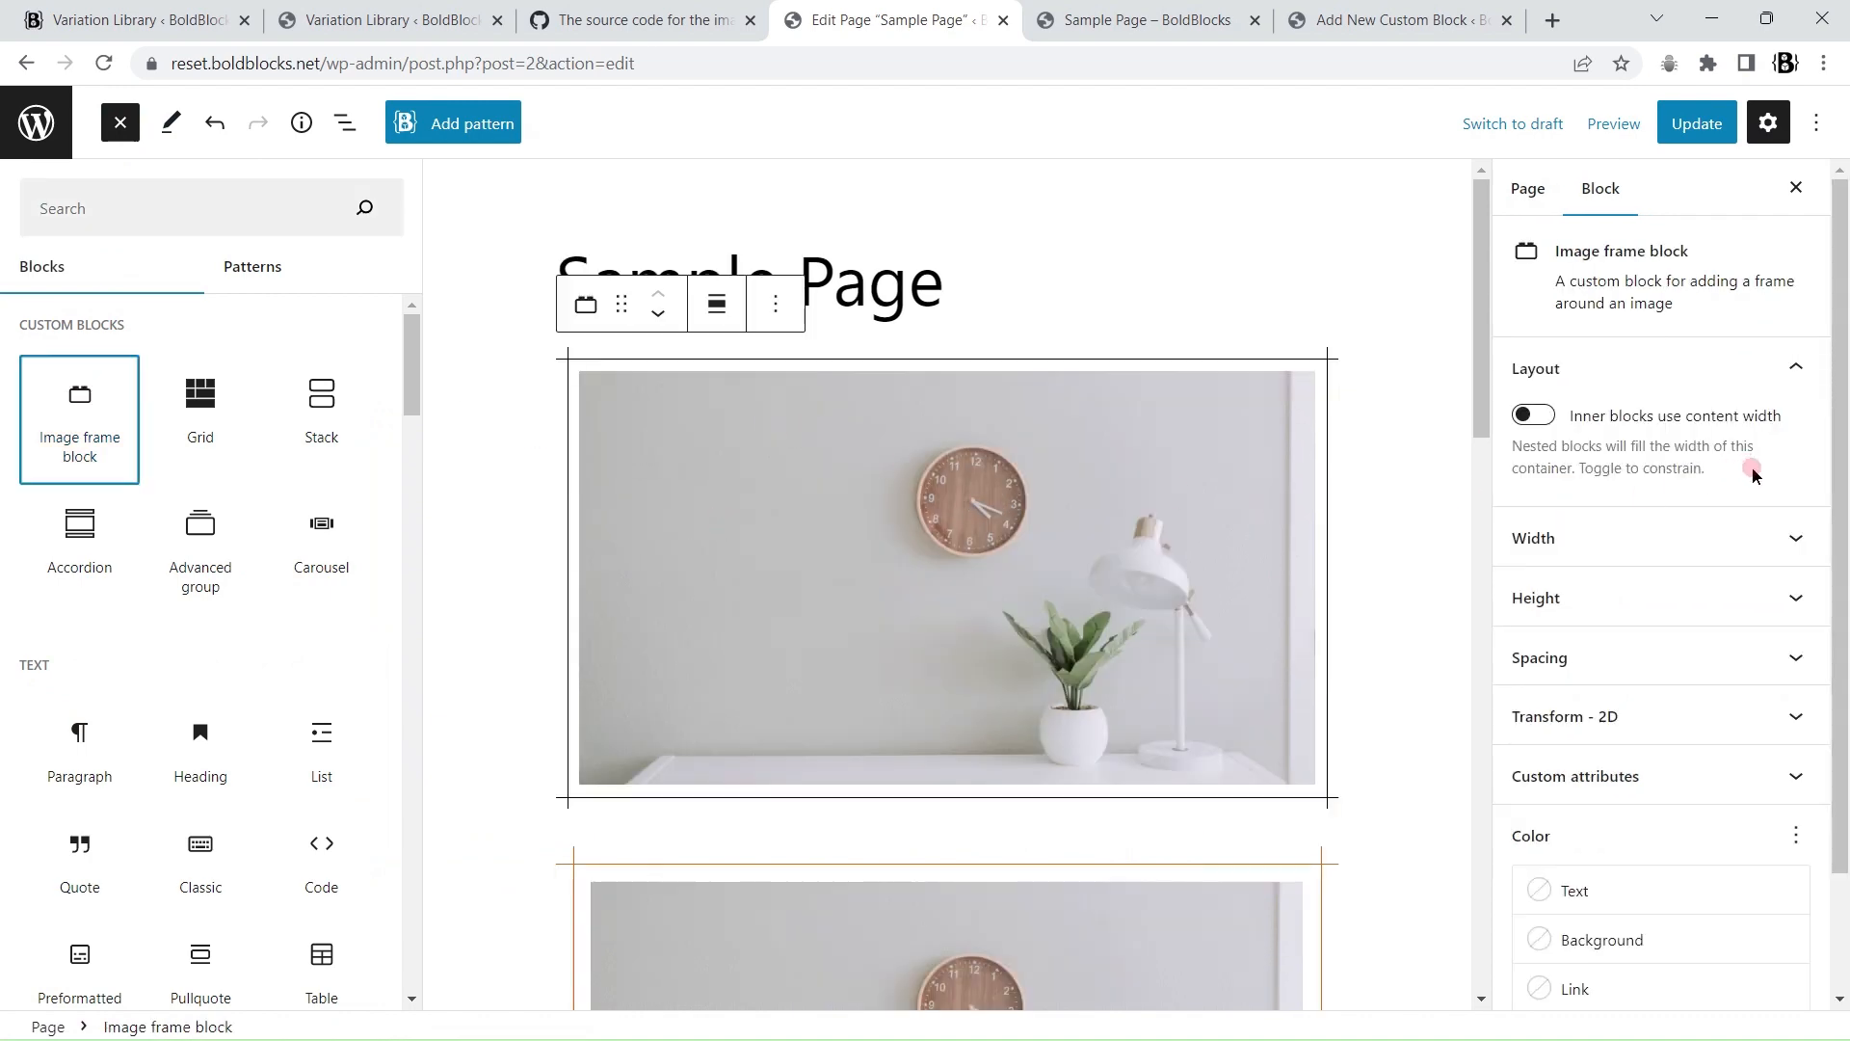
Step: Examine the spacing and color custom attributes of the Image frame block inserted on Sample Page
scroll(1753, 472, "down", 2)
left_click(1796, 632)
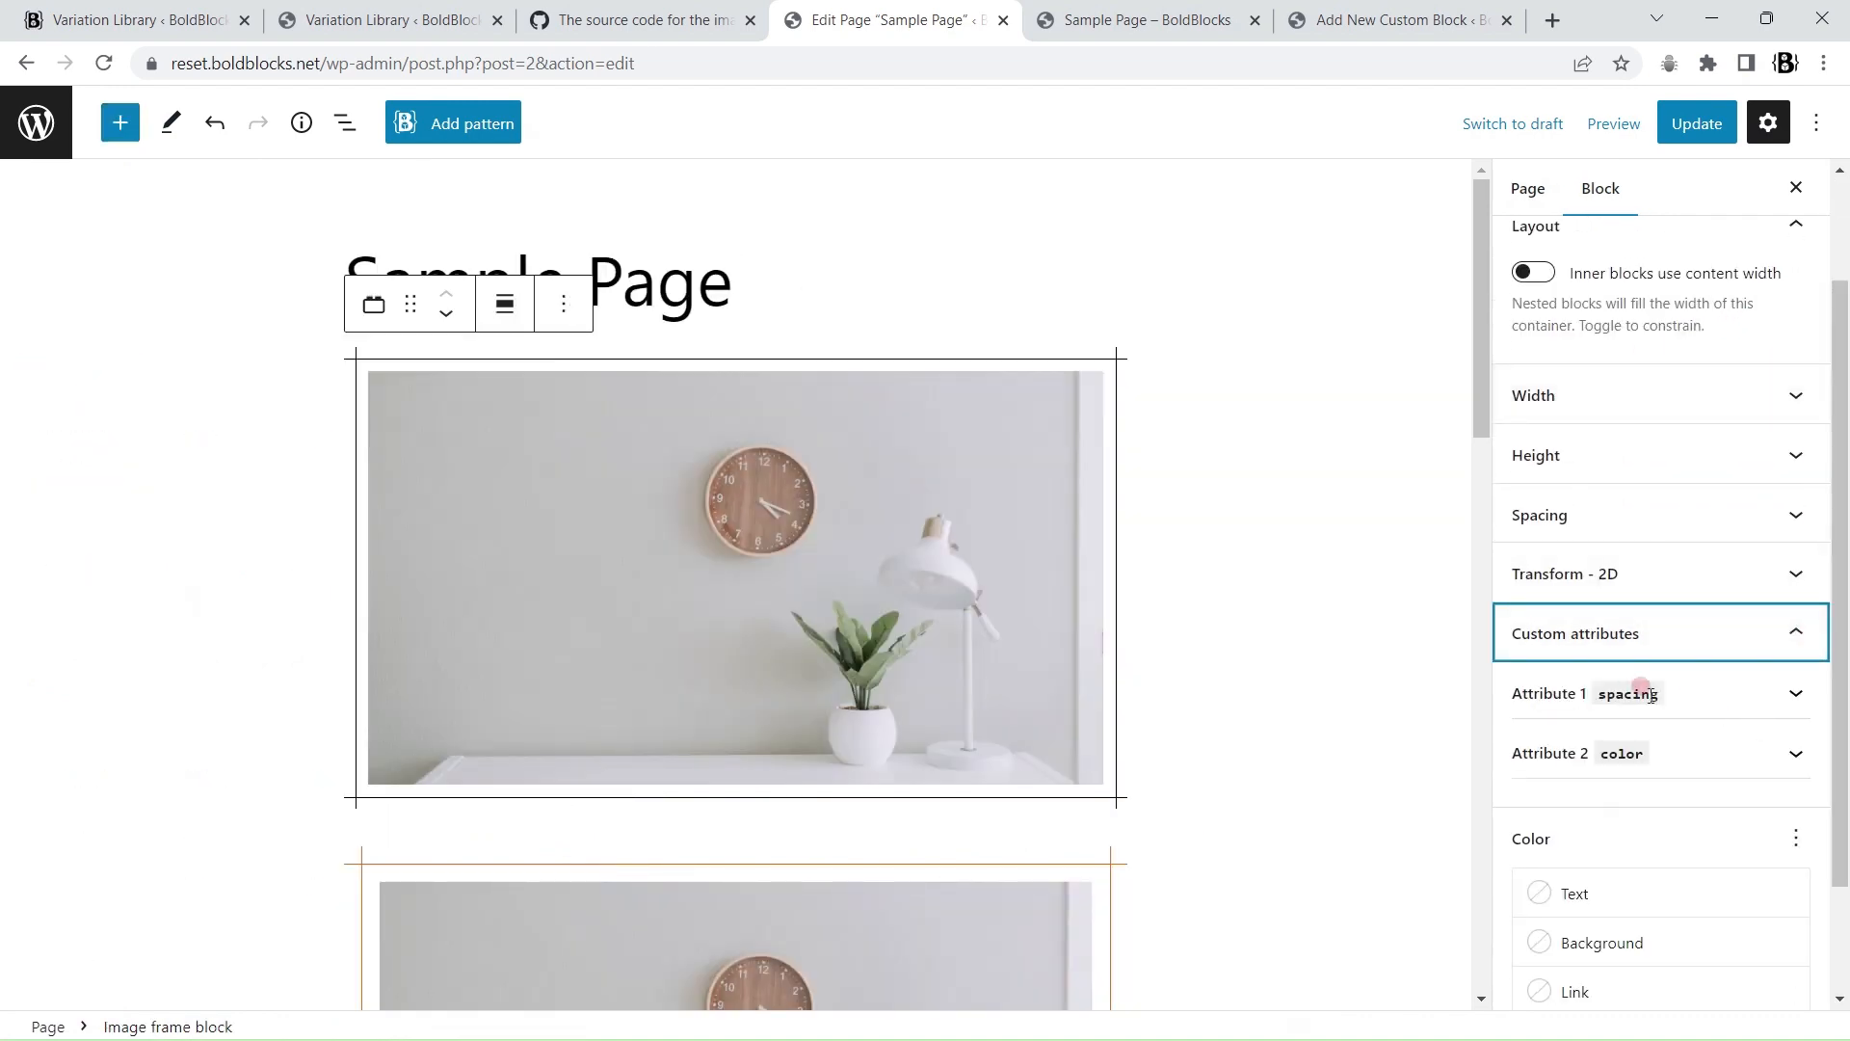
left_click(1796, 693)
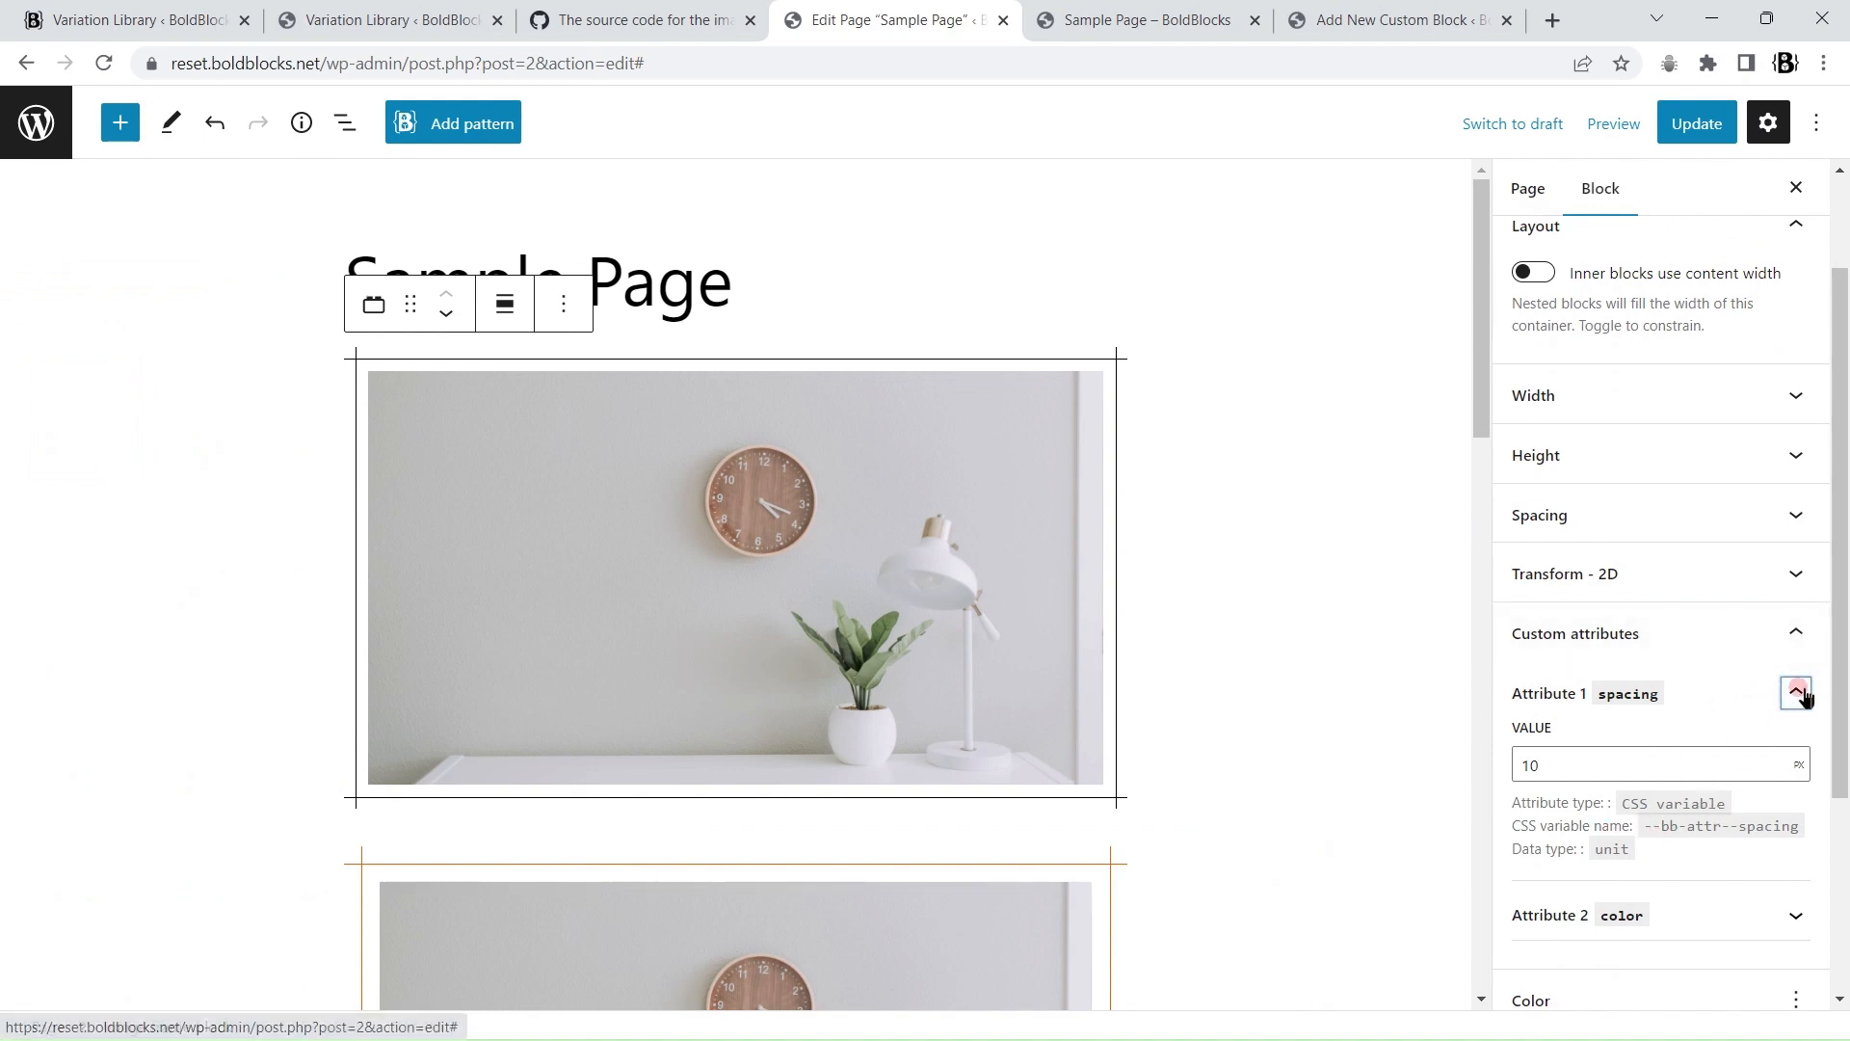
left_click(1792, 702)
left_click(1794, 756)
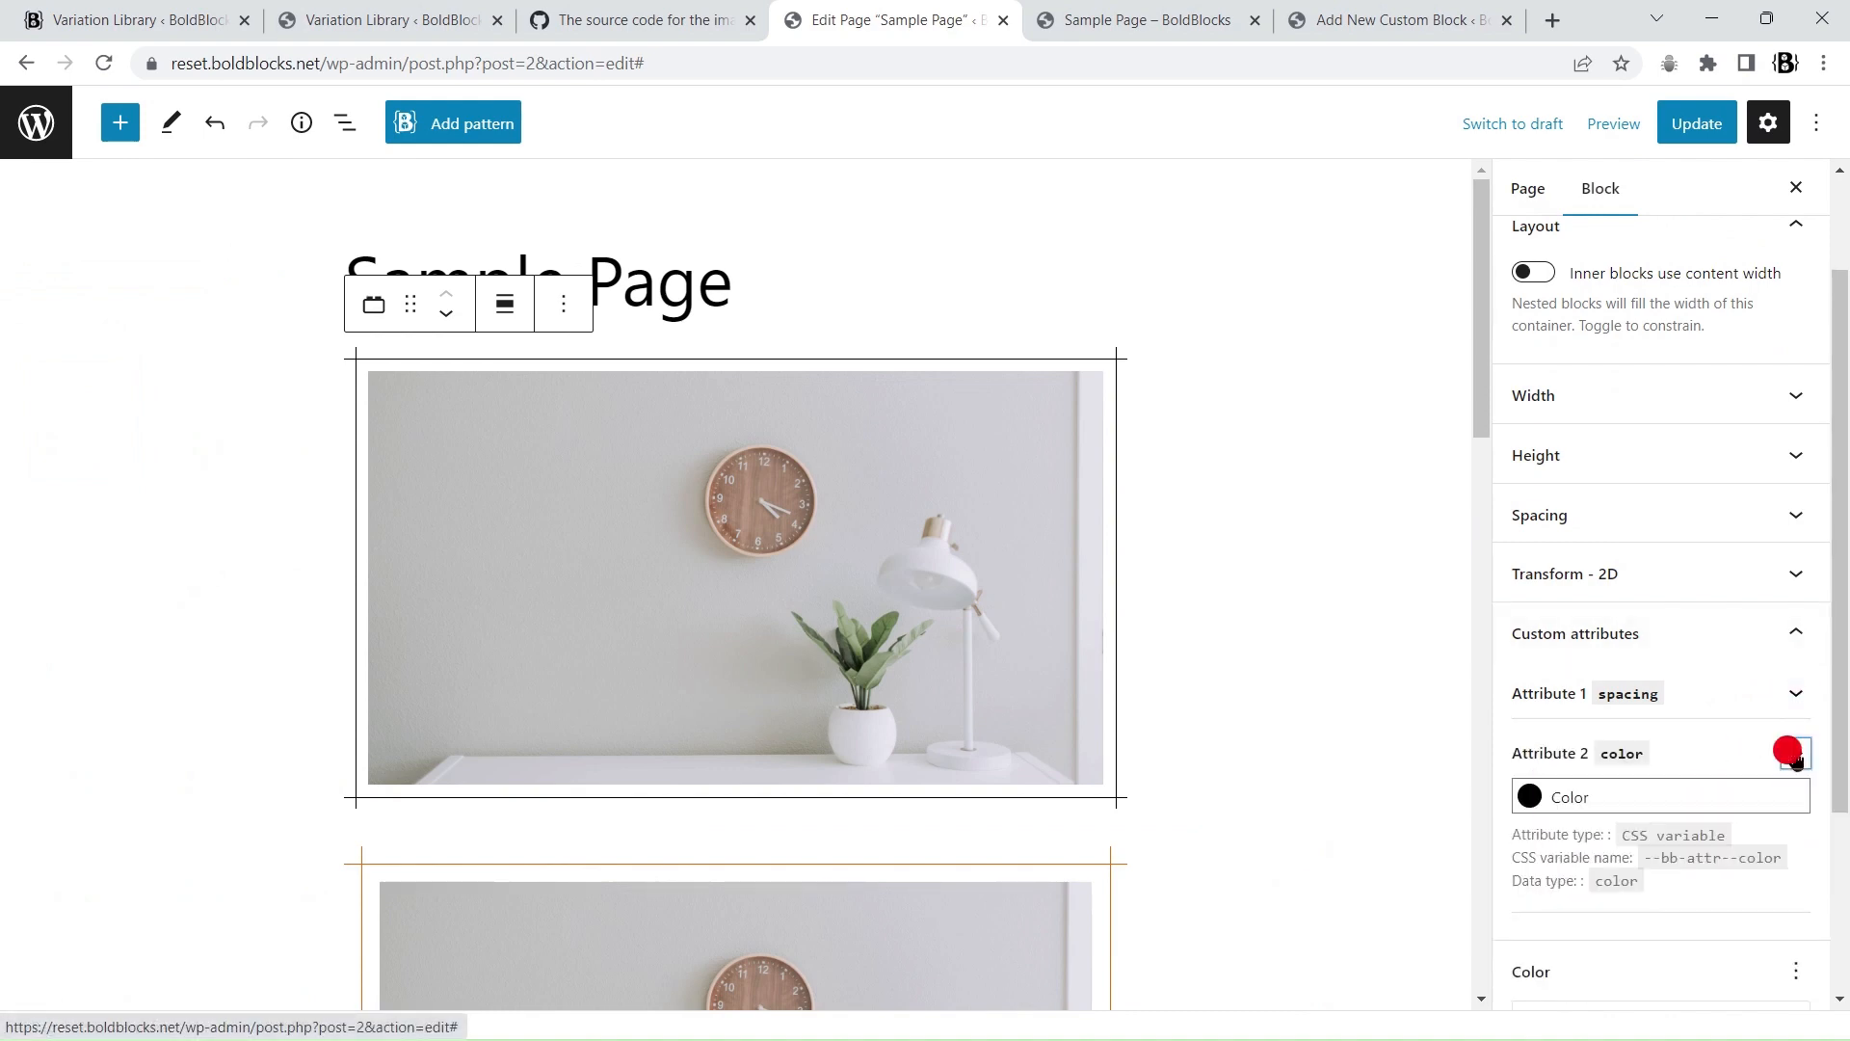
left_click(1794, 756)
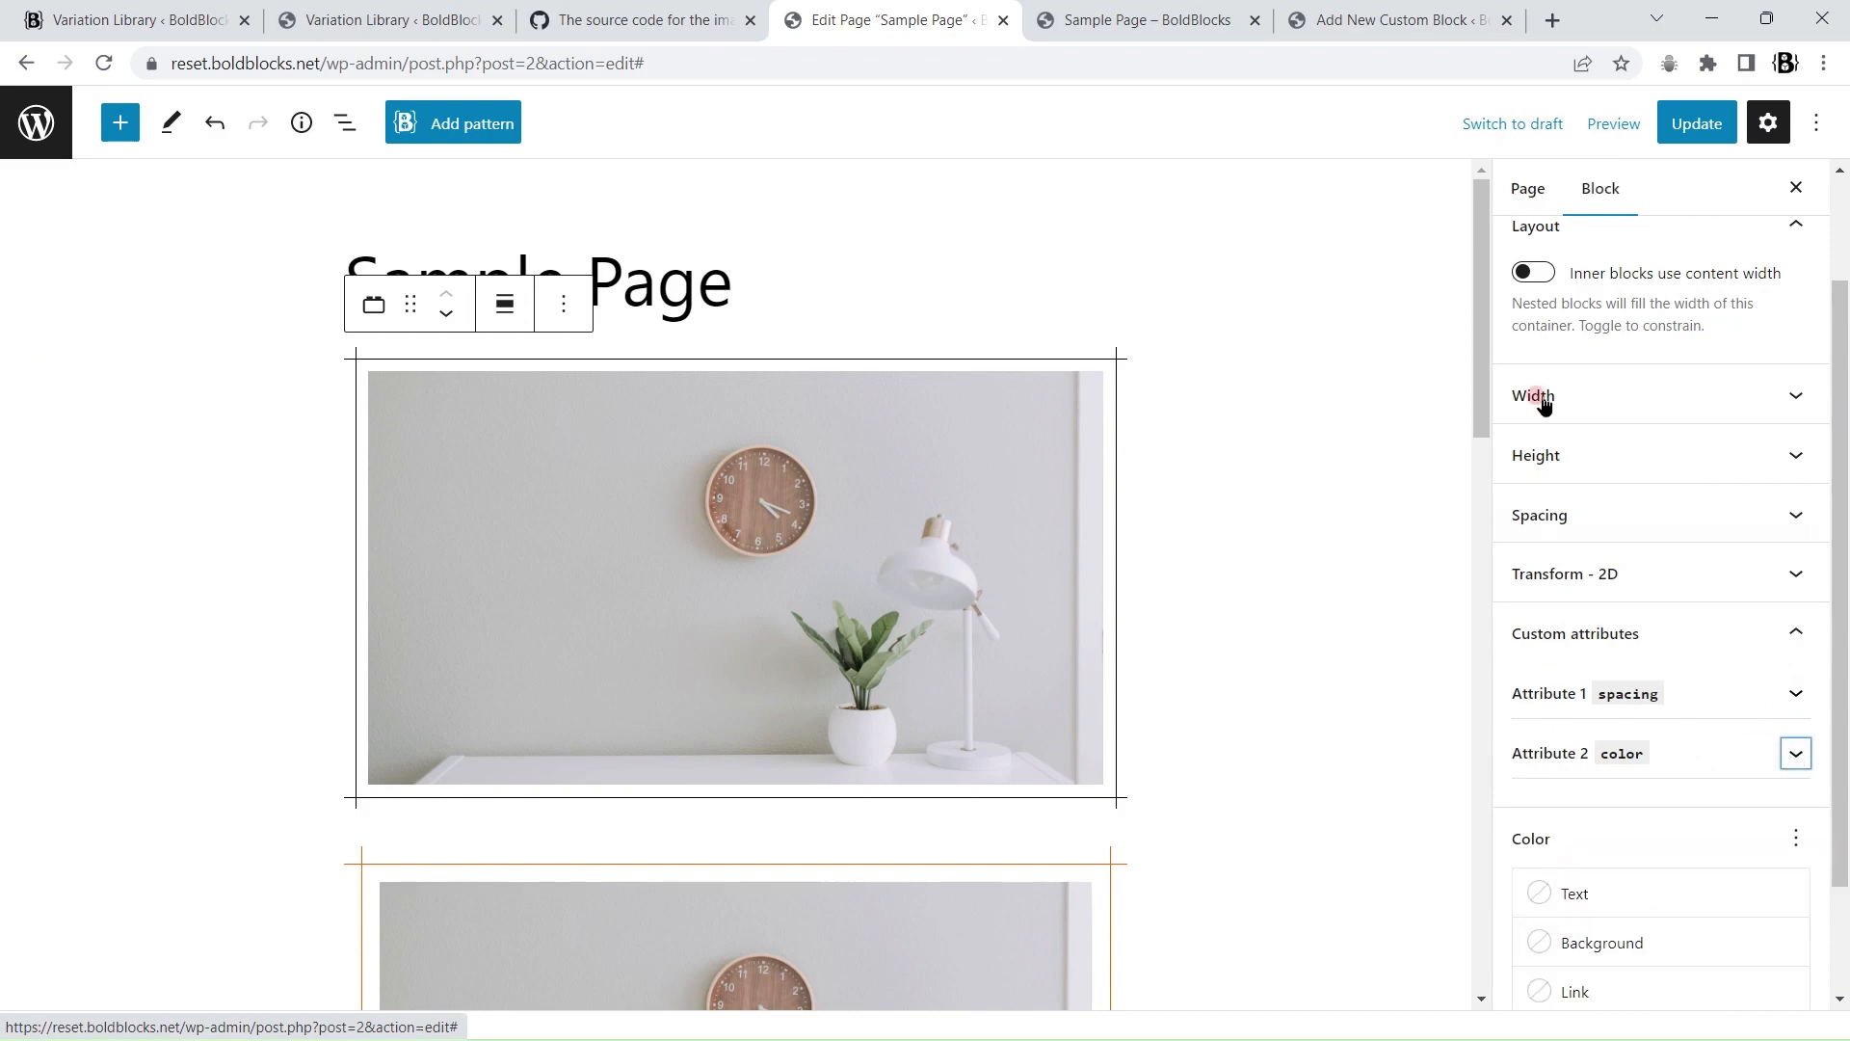
Step: Back in the Image frame block's settings, add a third custom attribute with the data type Label
left_click(1401, 19)
scroll(1792, 424, "down", 5)
scroll(1813, 430, "down", 6)
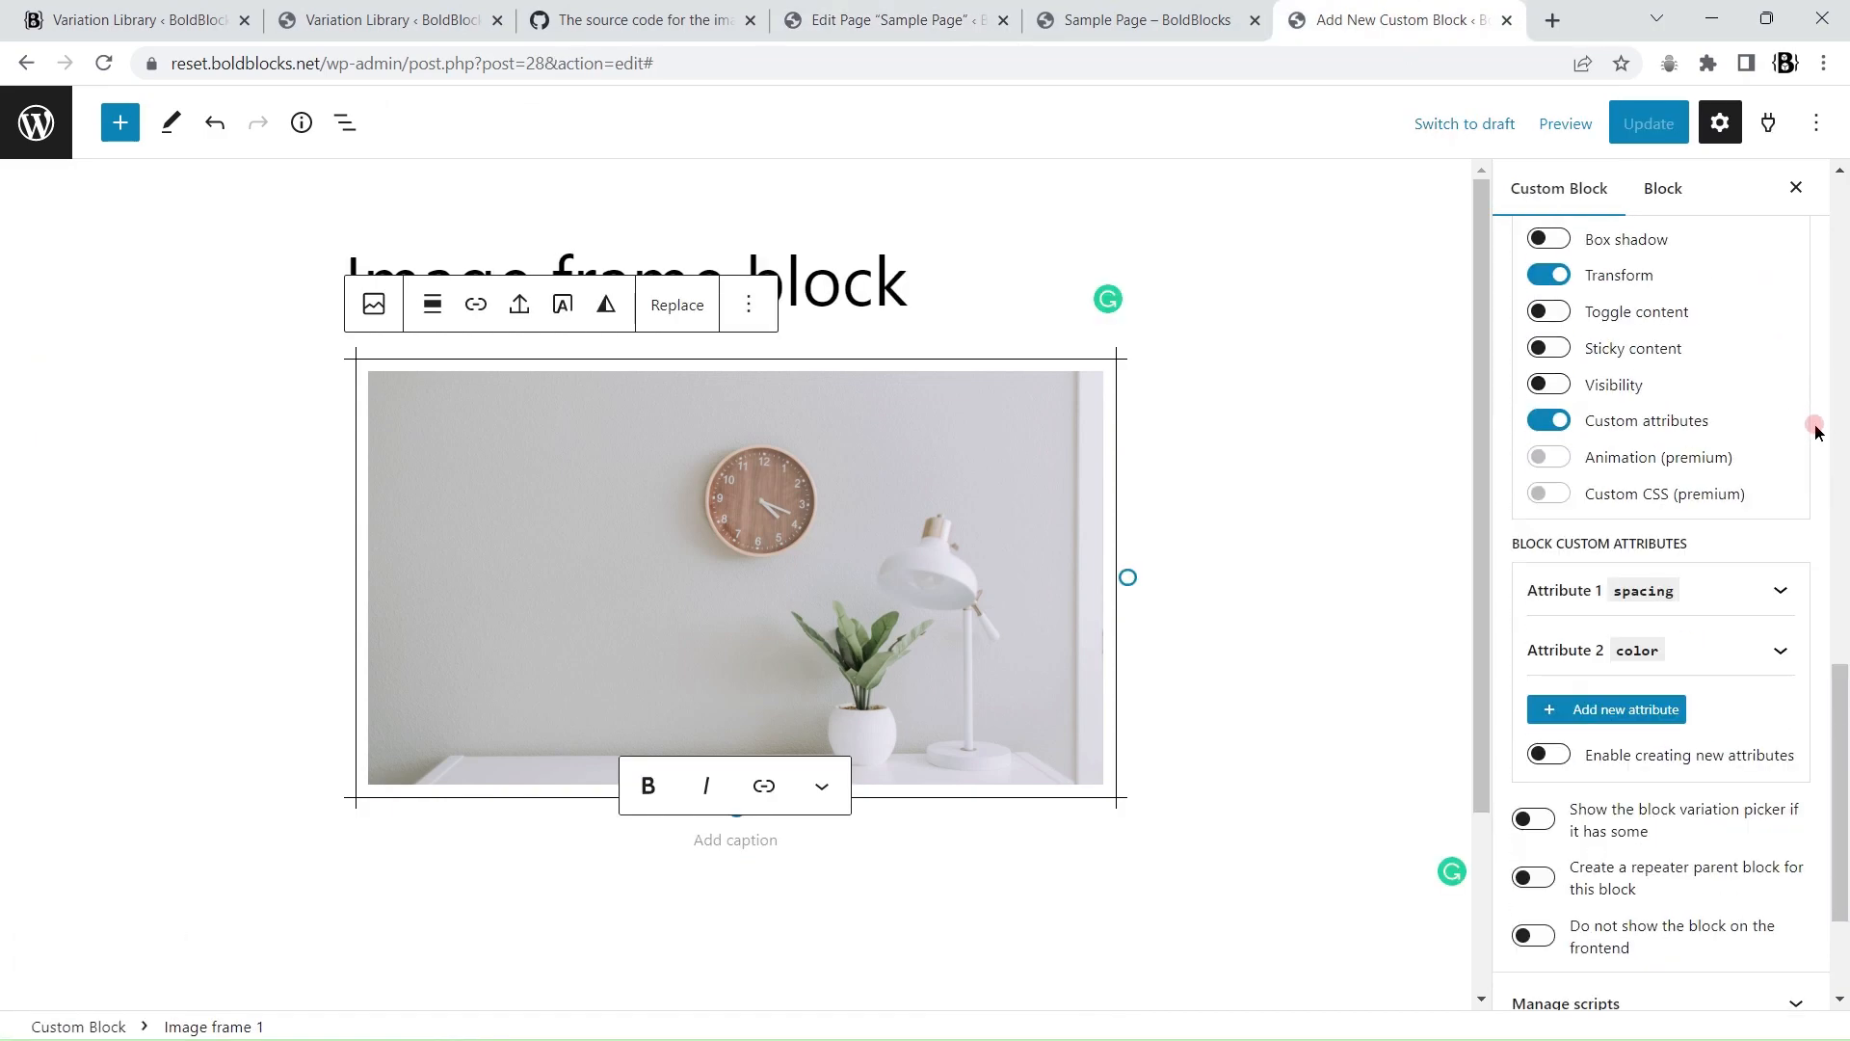
left_click(1633, 694)
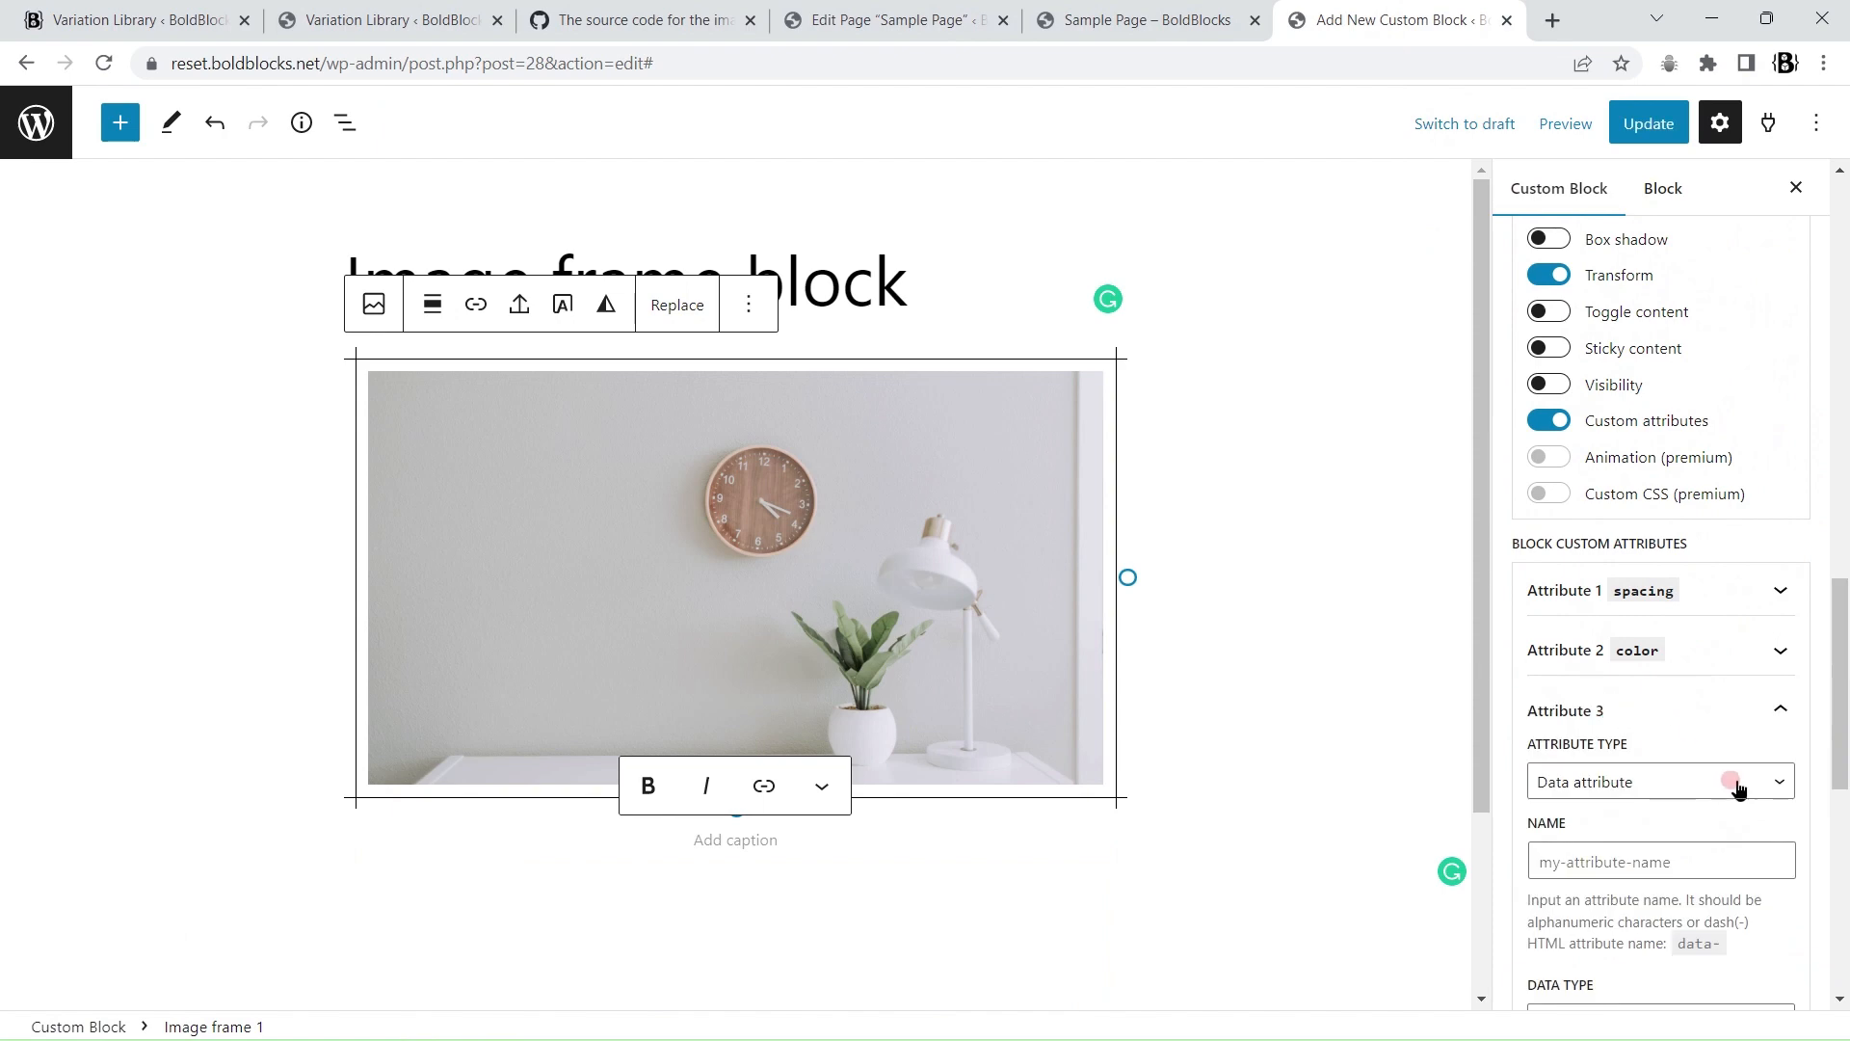
scroll(1654, 567, "down", 3)
left_click(1614, 700)
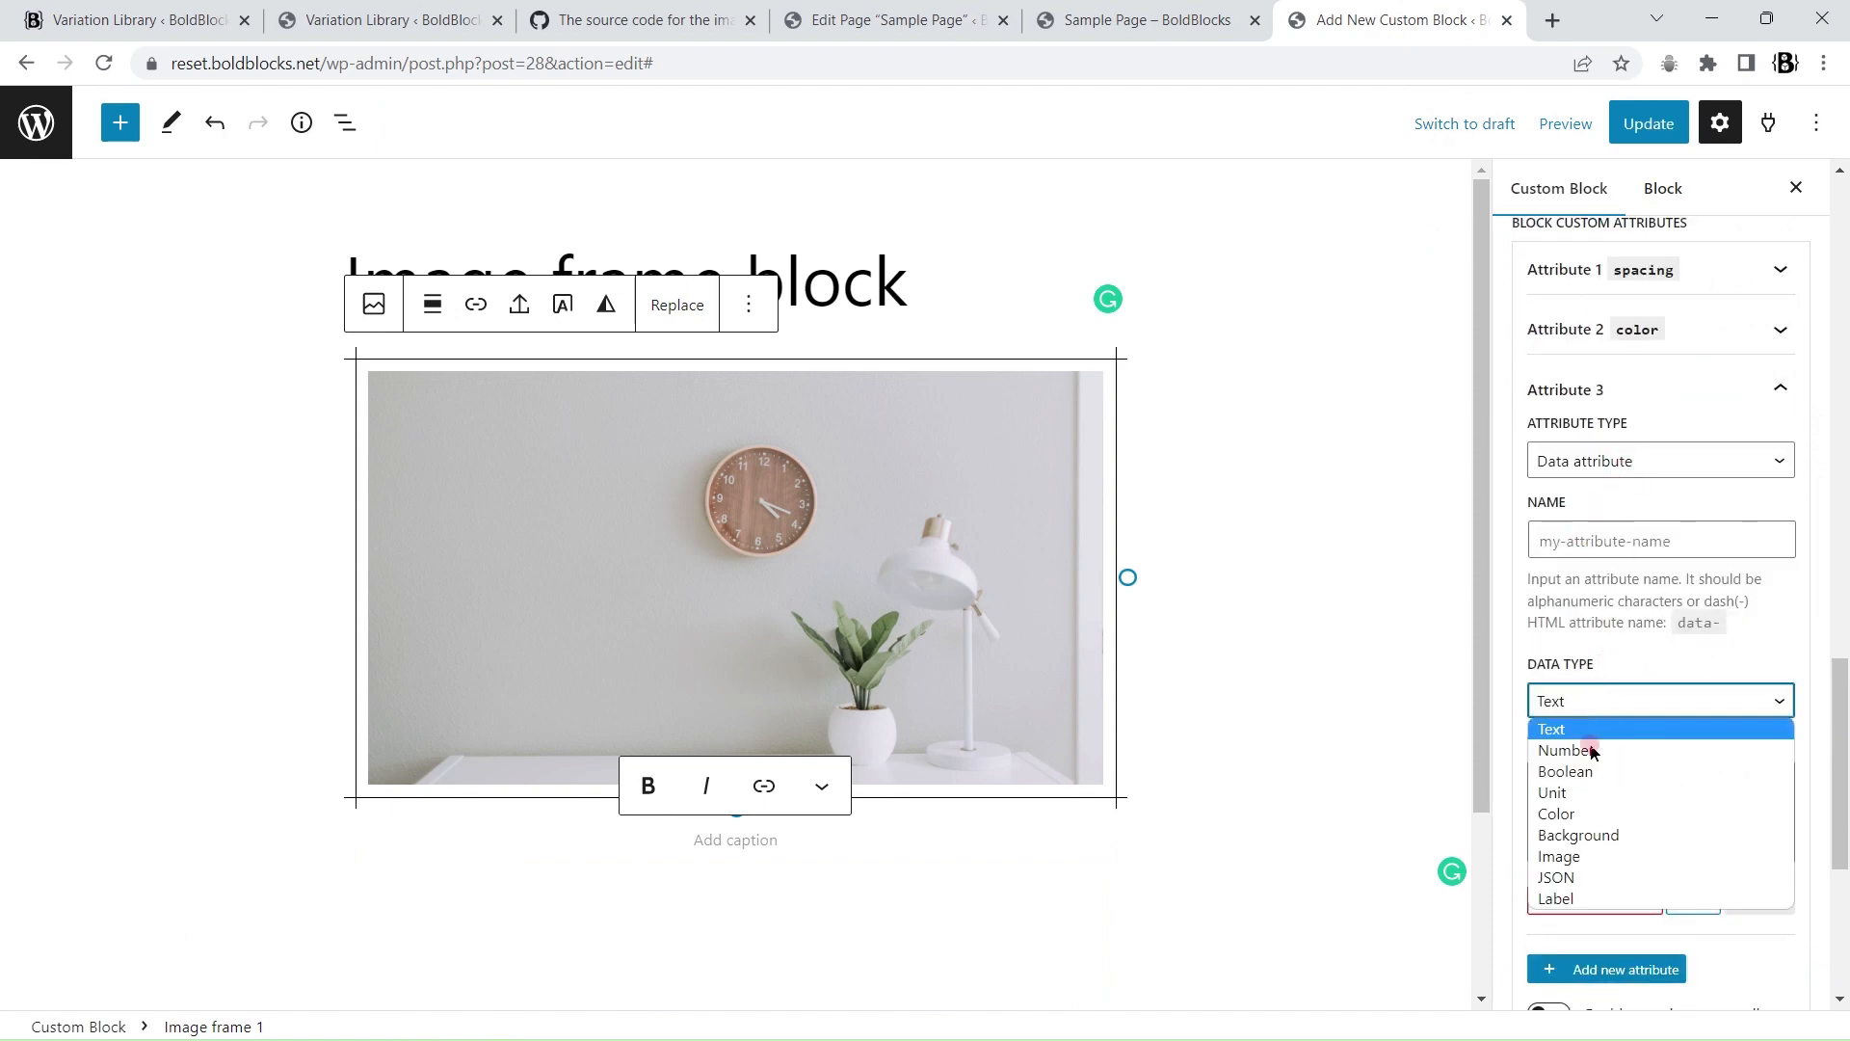
left_click(1561, 895)
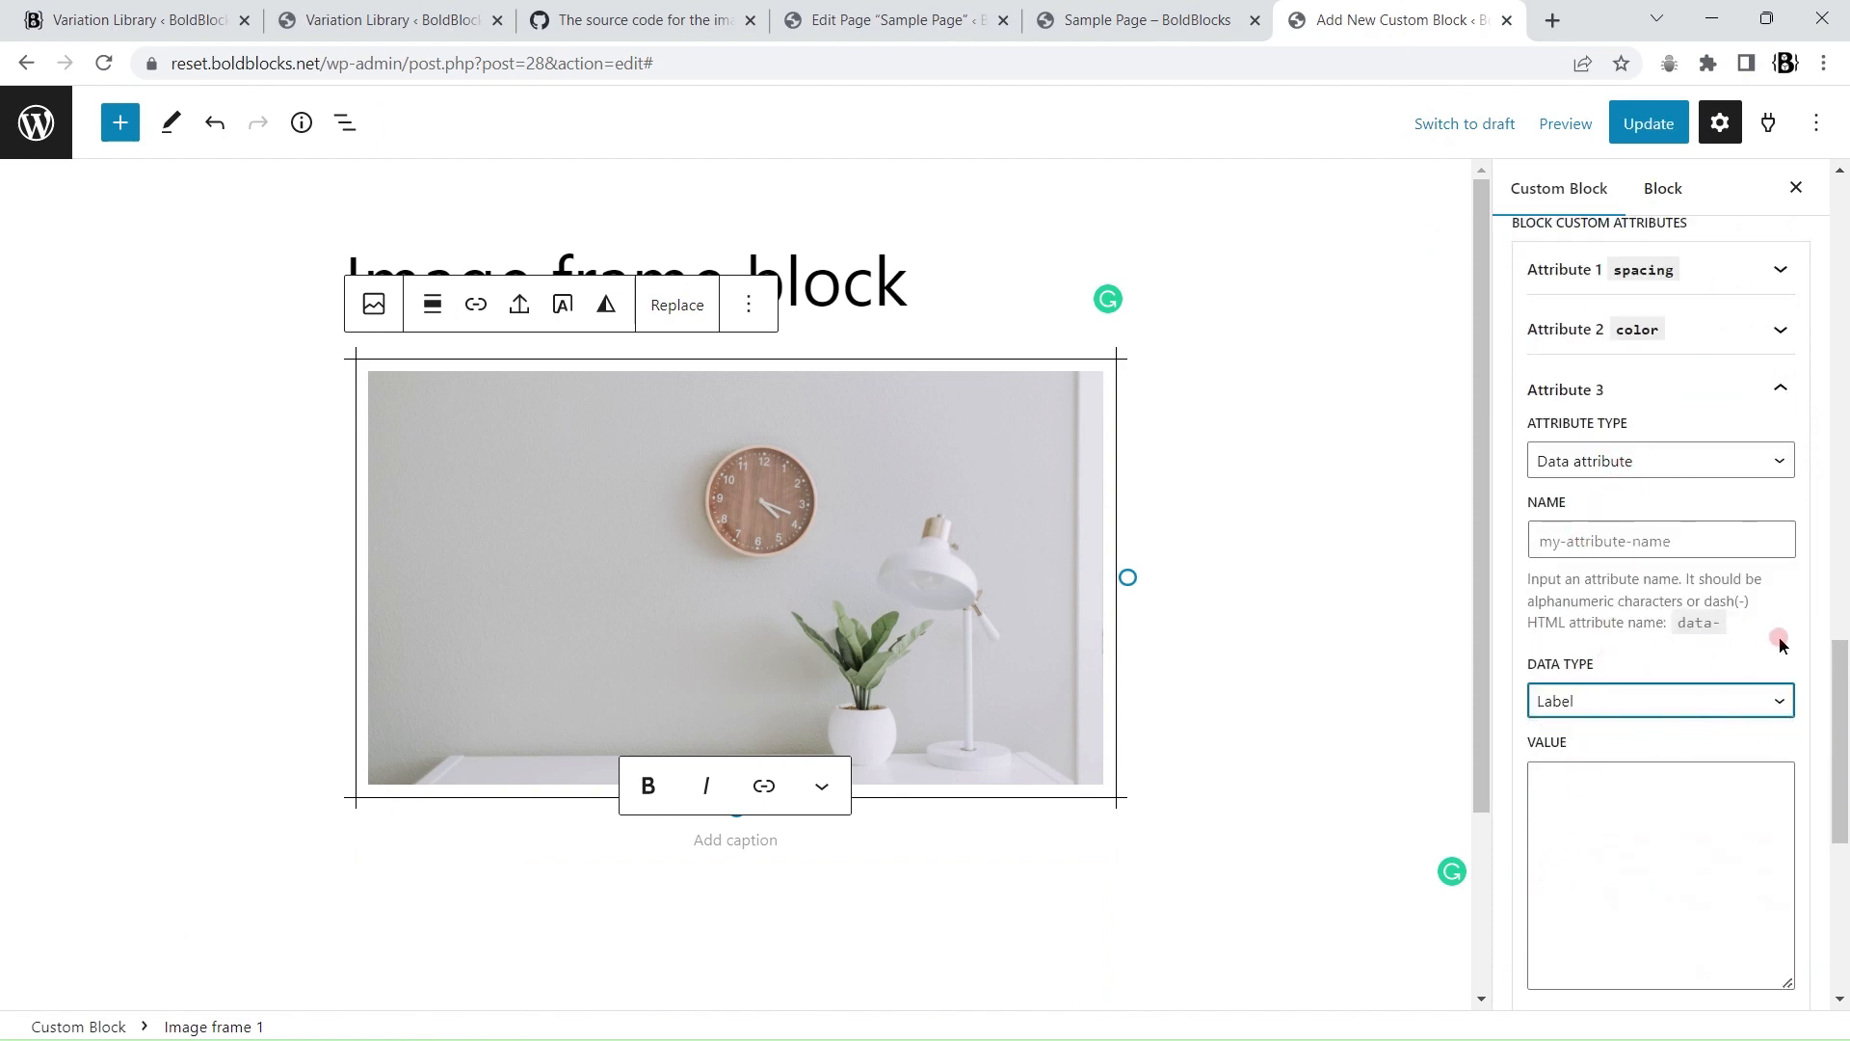
Step: Move the new Label attribute up to first place, above spacing and color
scroll(1780, 646, "down", 3)
scroll(1685, 771, "up", 2)
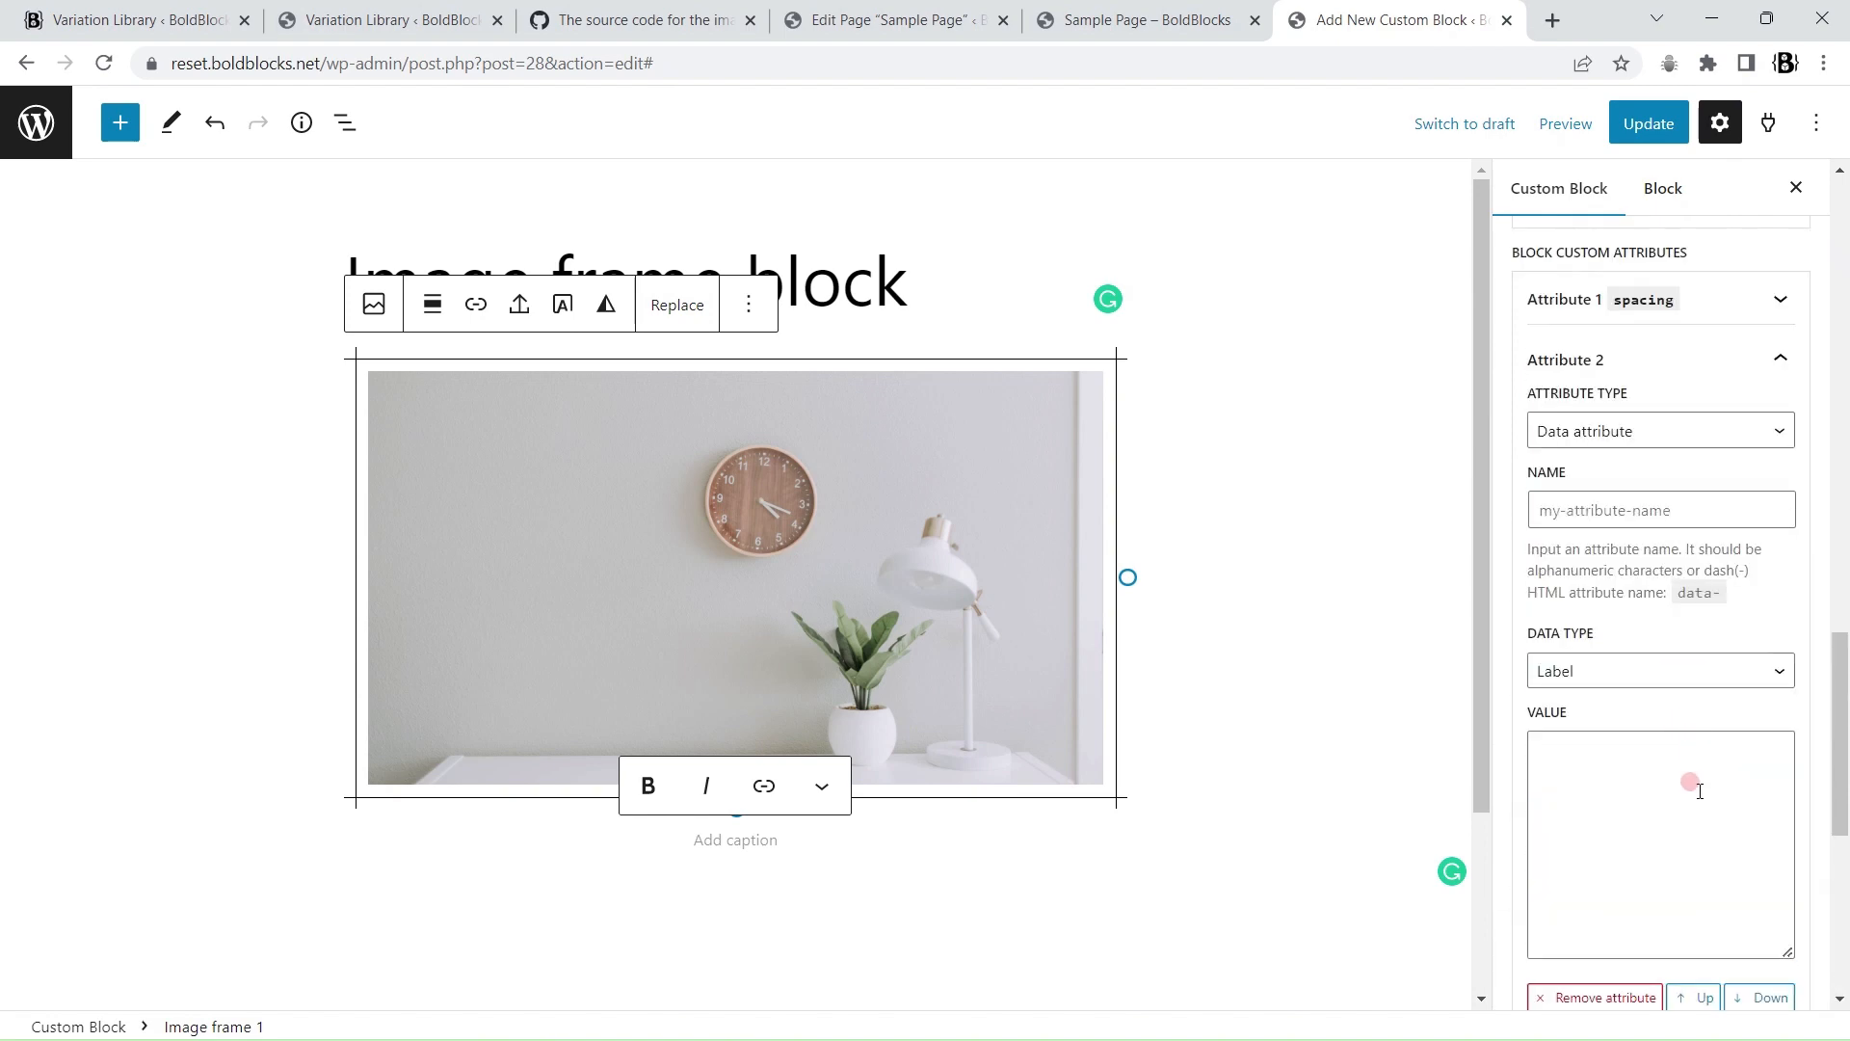
scroll(1691, 713, "down", 2)
left_click(1693, 677)
scroll(1624, 597, "up", 3)
Step: Name the Label attribute "Help" and enter the value "You can change the spacing and color of the frame border"
left_click(1593, 442)
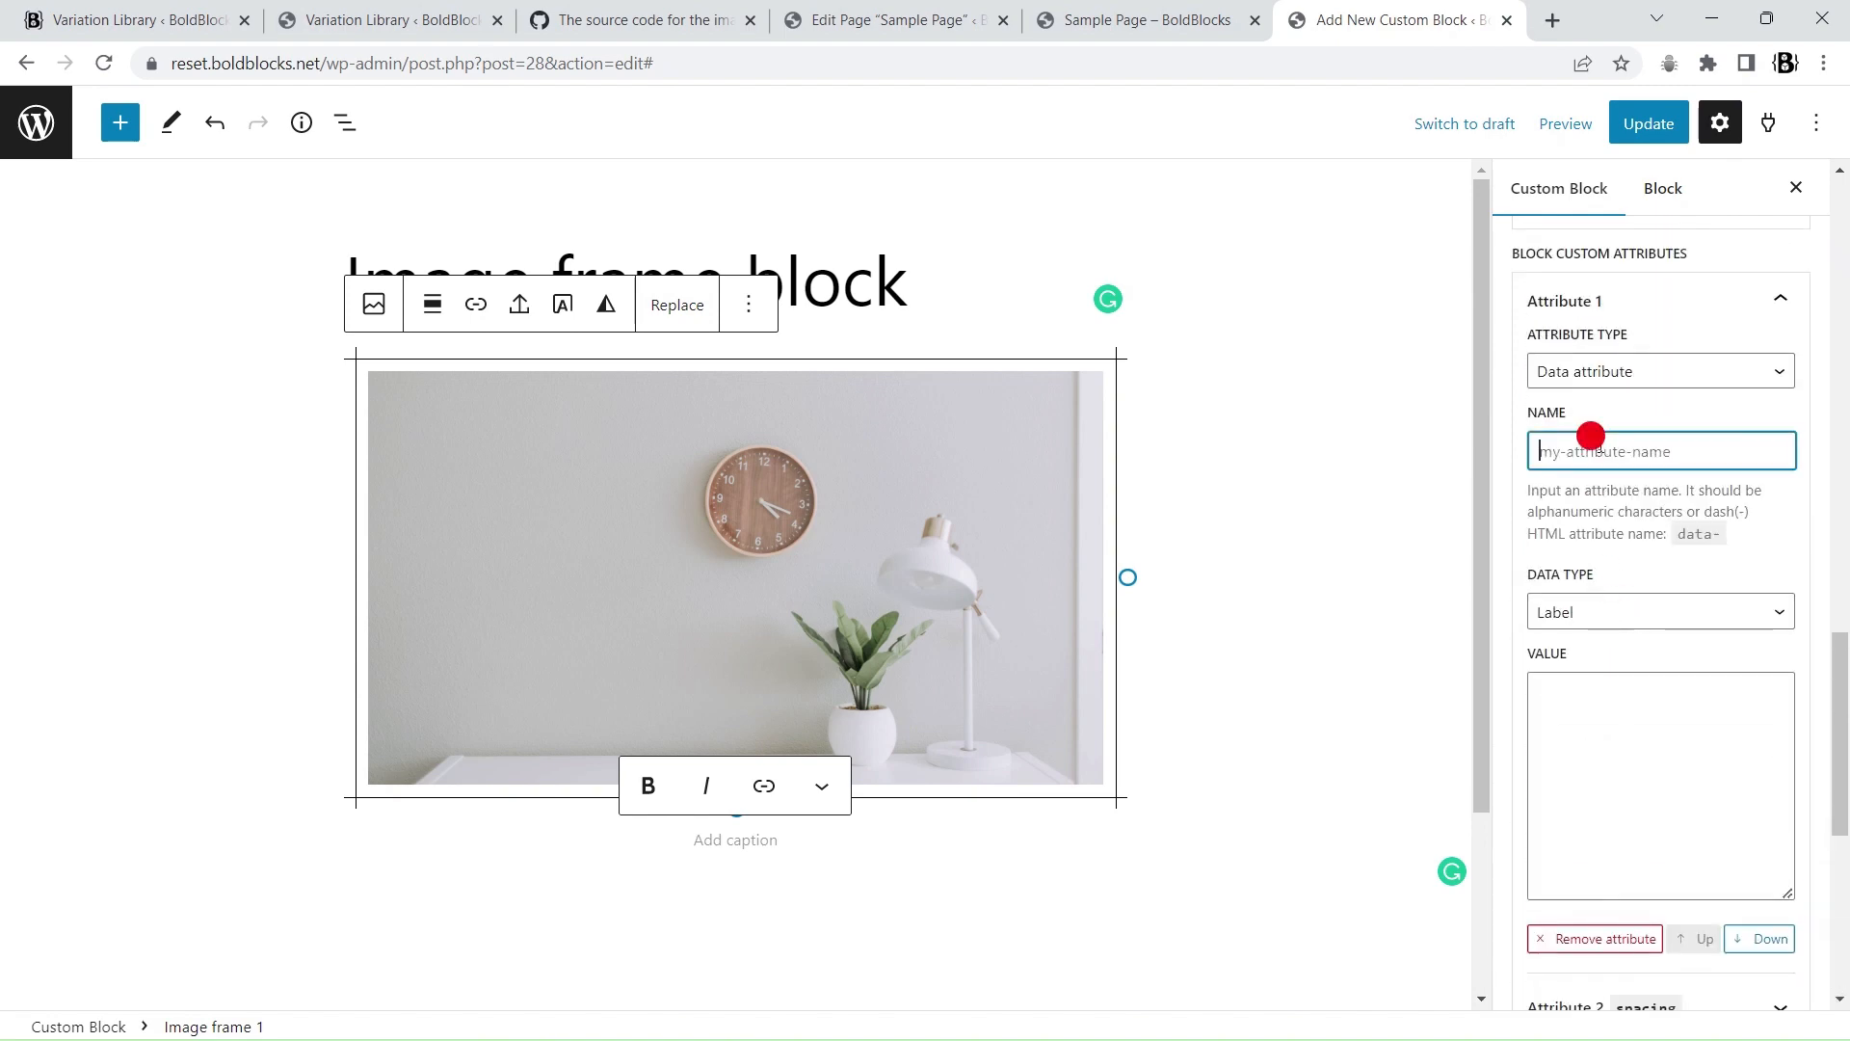
type("Help")
left_click(1588, 700)
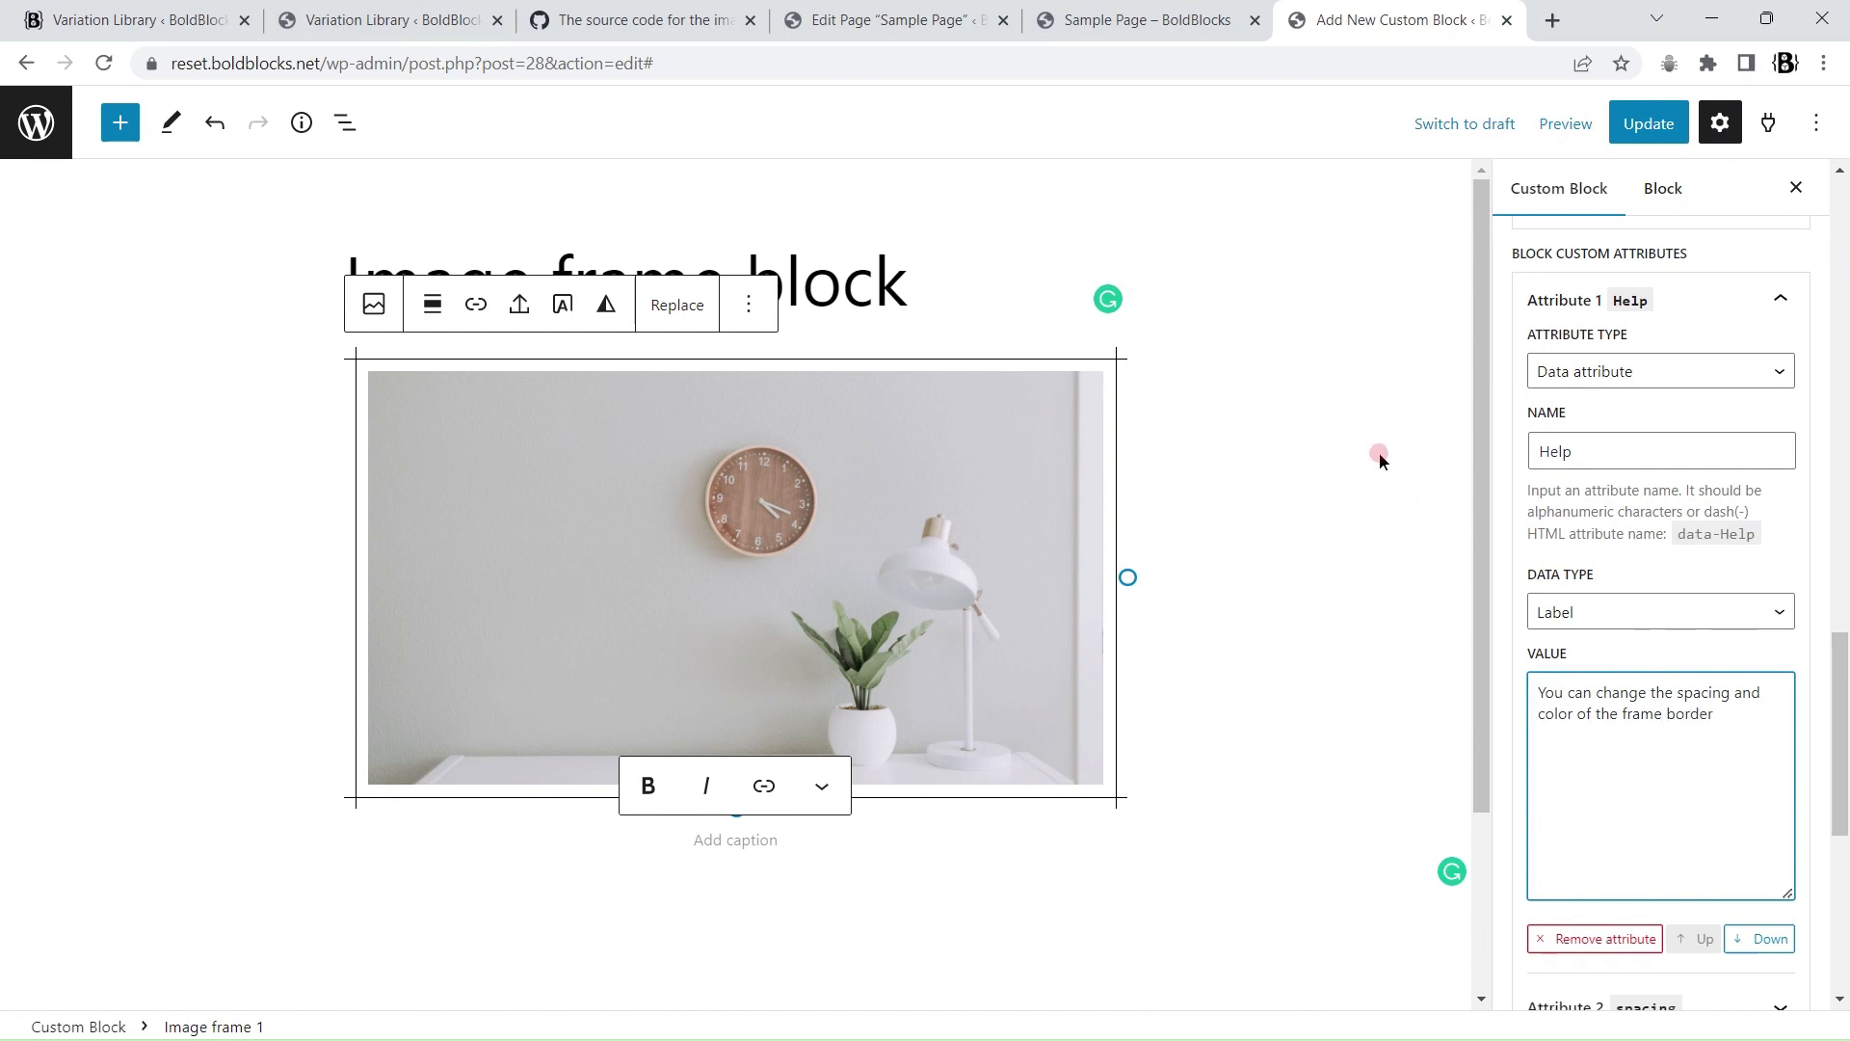
Step: From the Variation Library, open Image frame 1's Fancy Image Decorations resource in a new tab and copy its URL
left_click(384, 20)
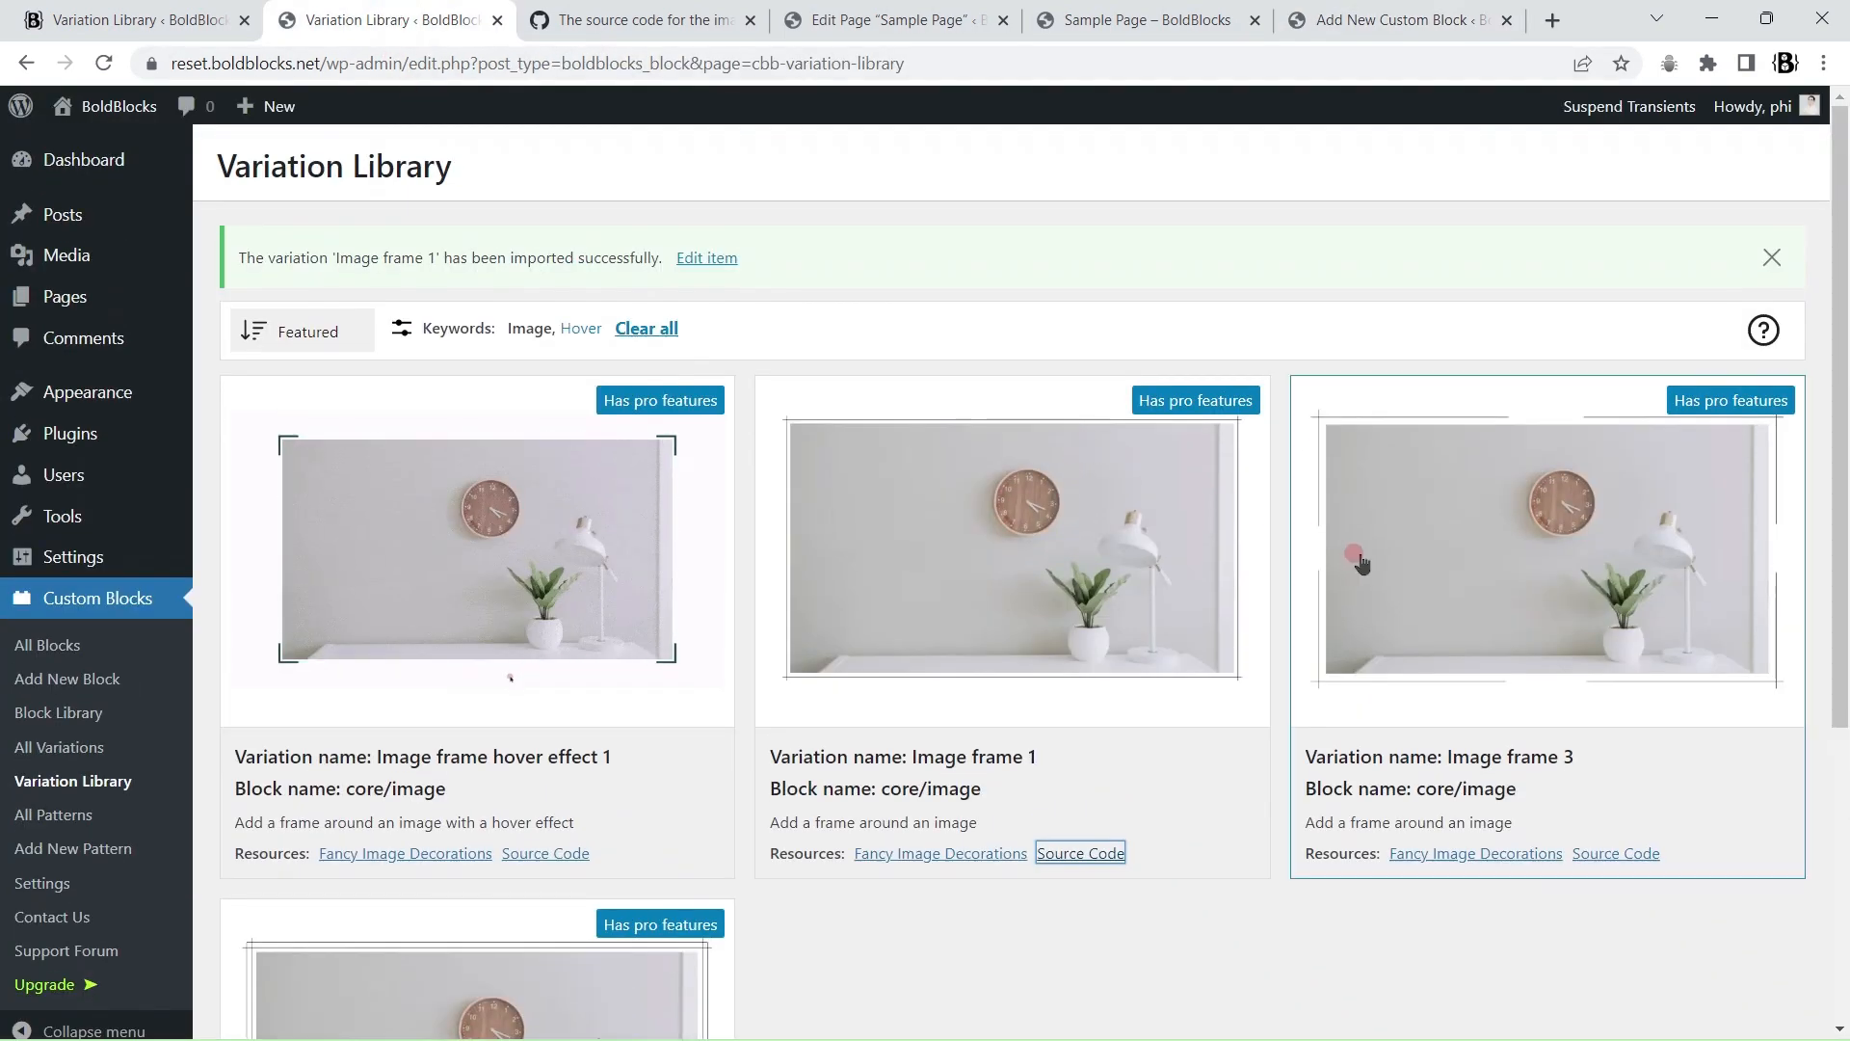
right_click(947, 847)
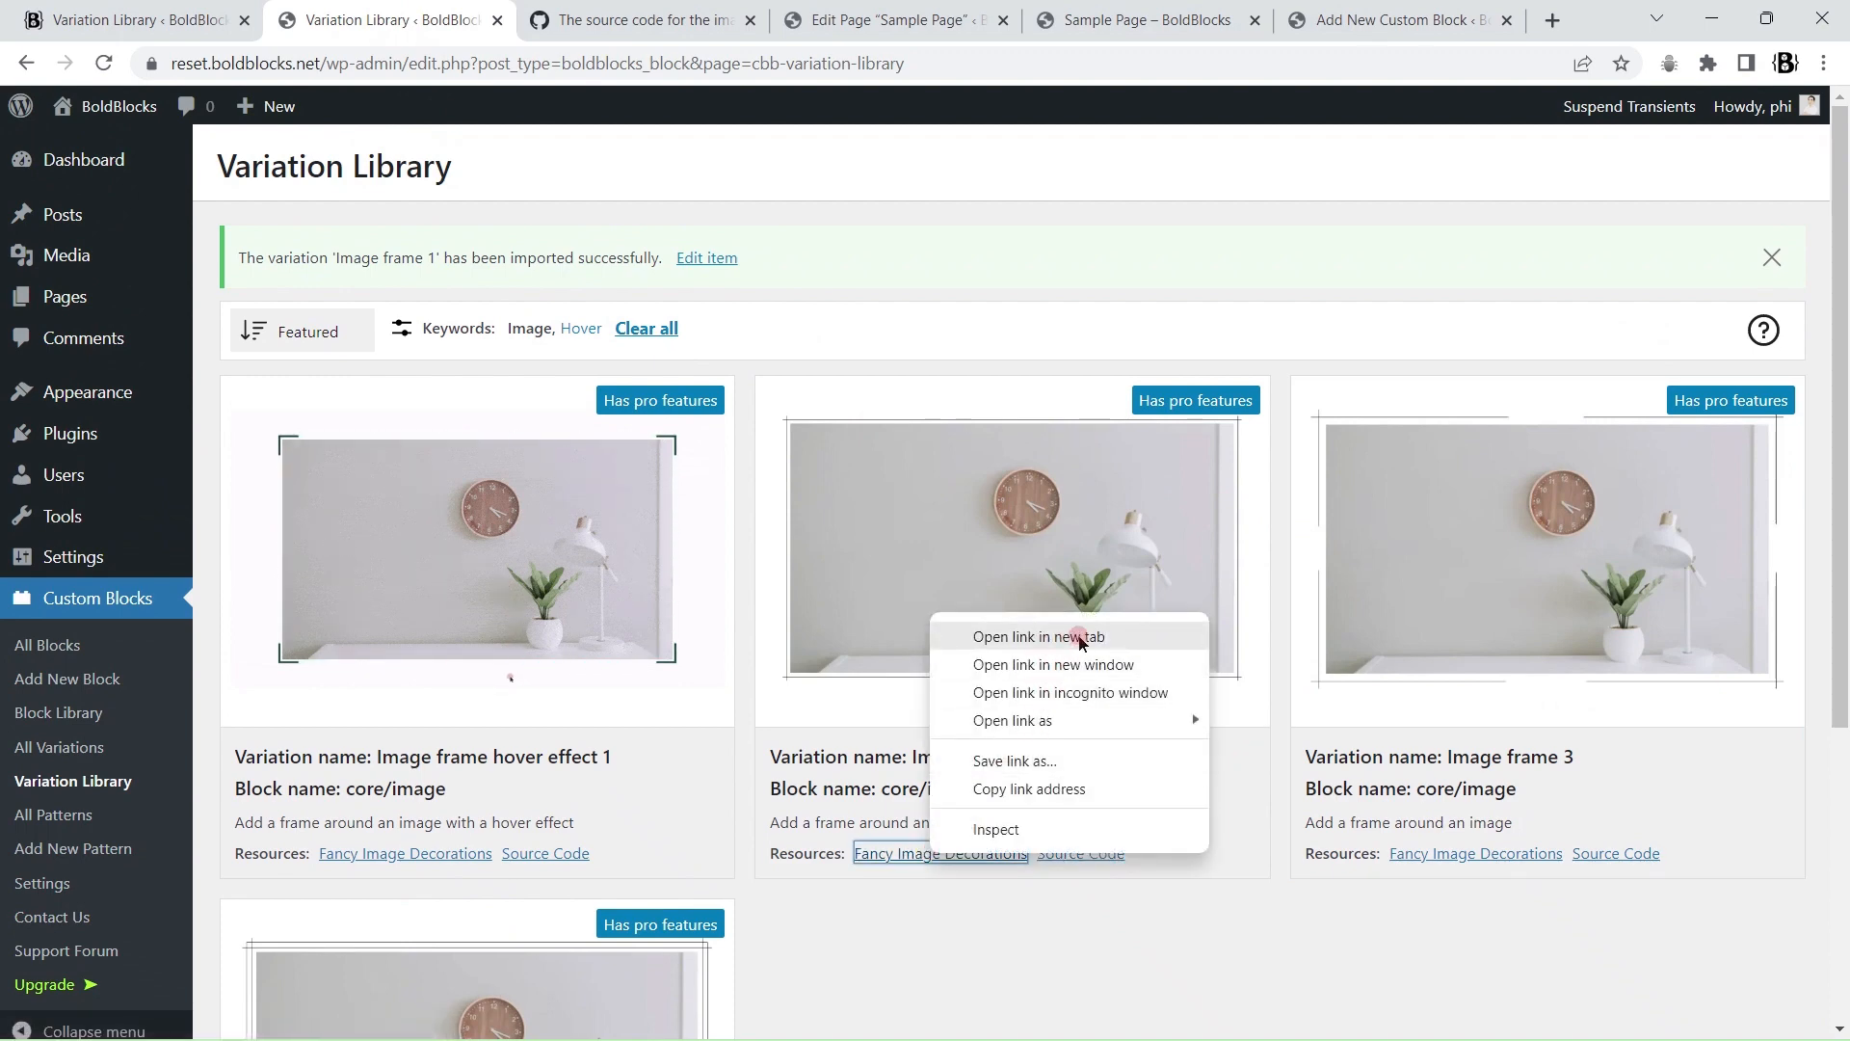
left_click(1041, 748)
left_click(539, 20)
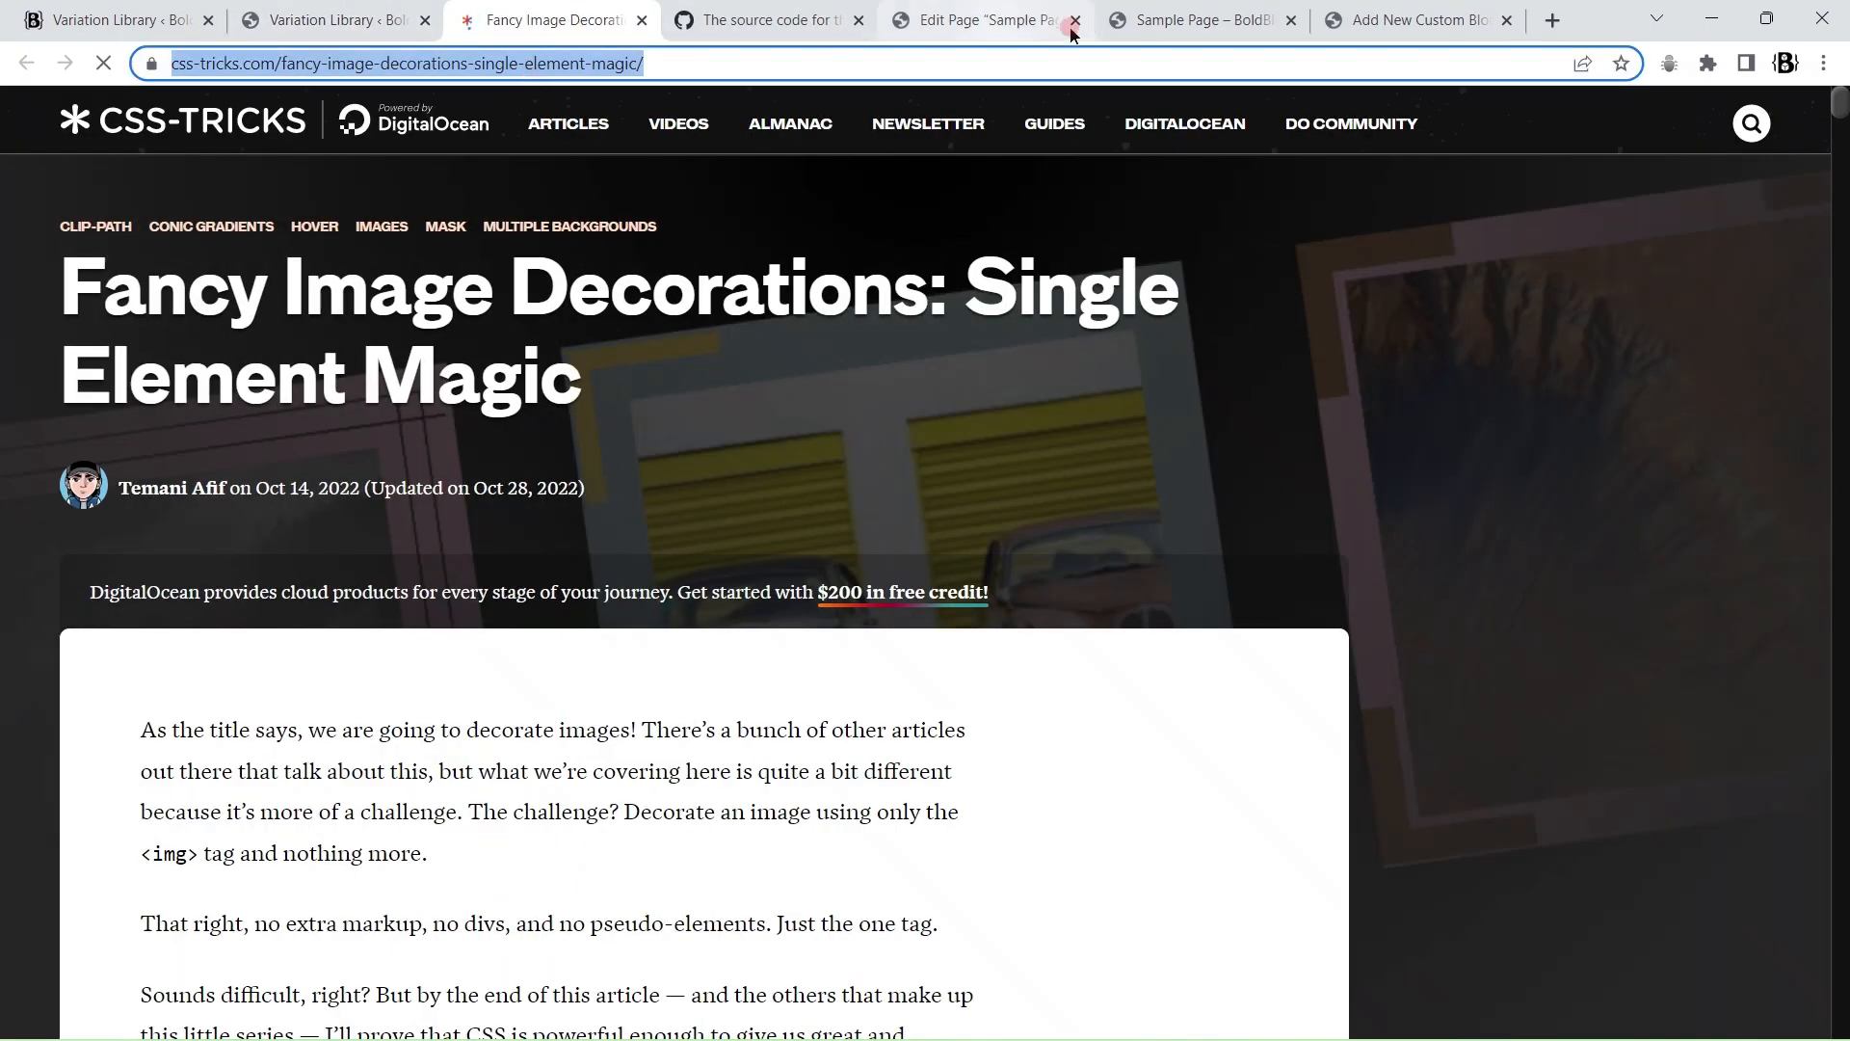
left_click(1407, 20)
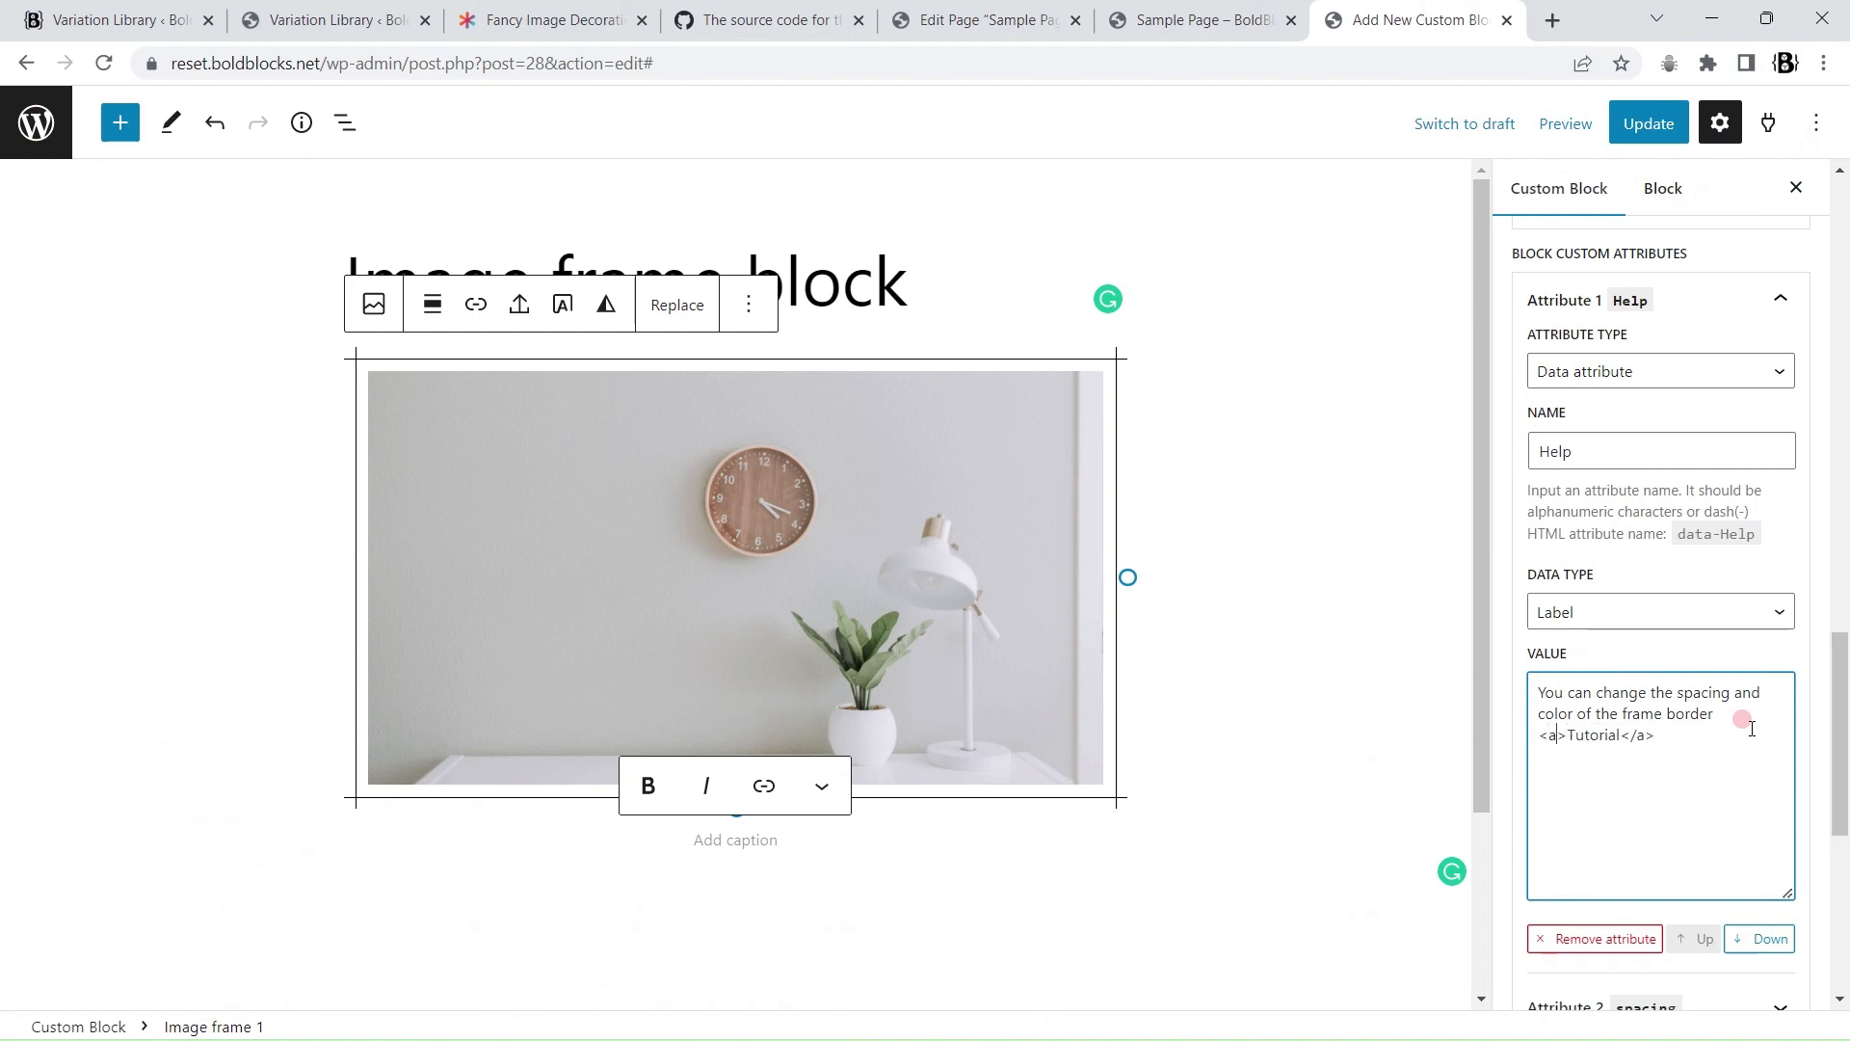
type("href=\"")
type("https://css-tricks.com/fancy-image-decorations-single-element-magic/")
type("\" ")
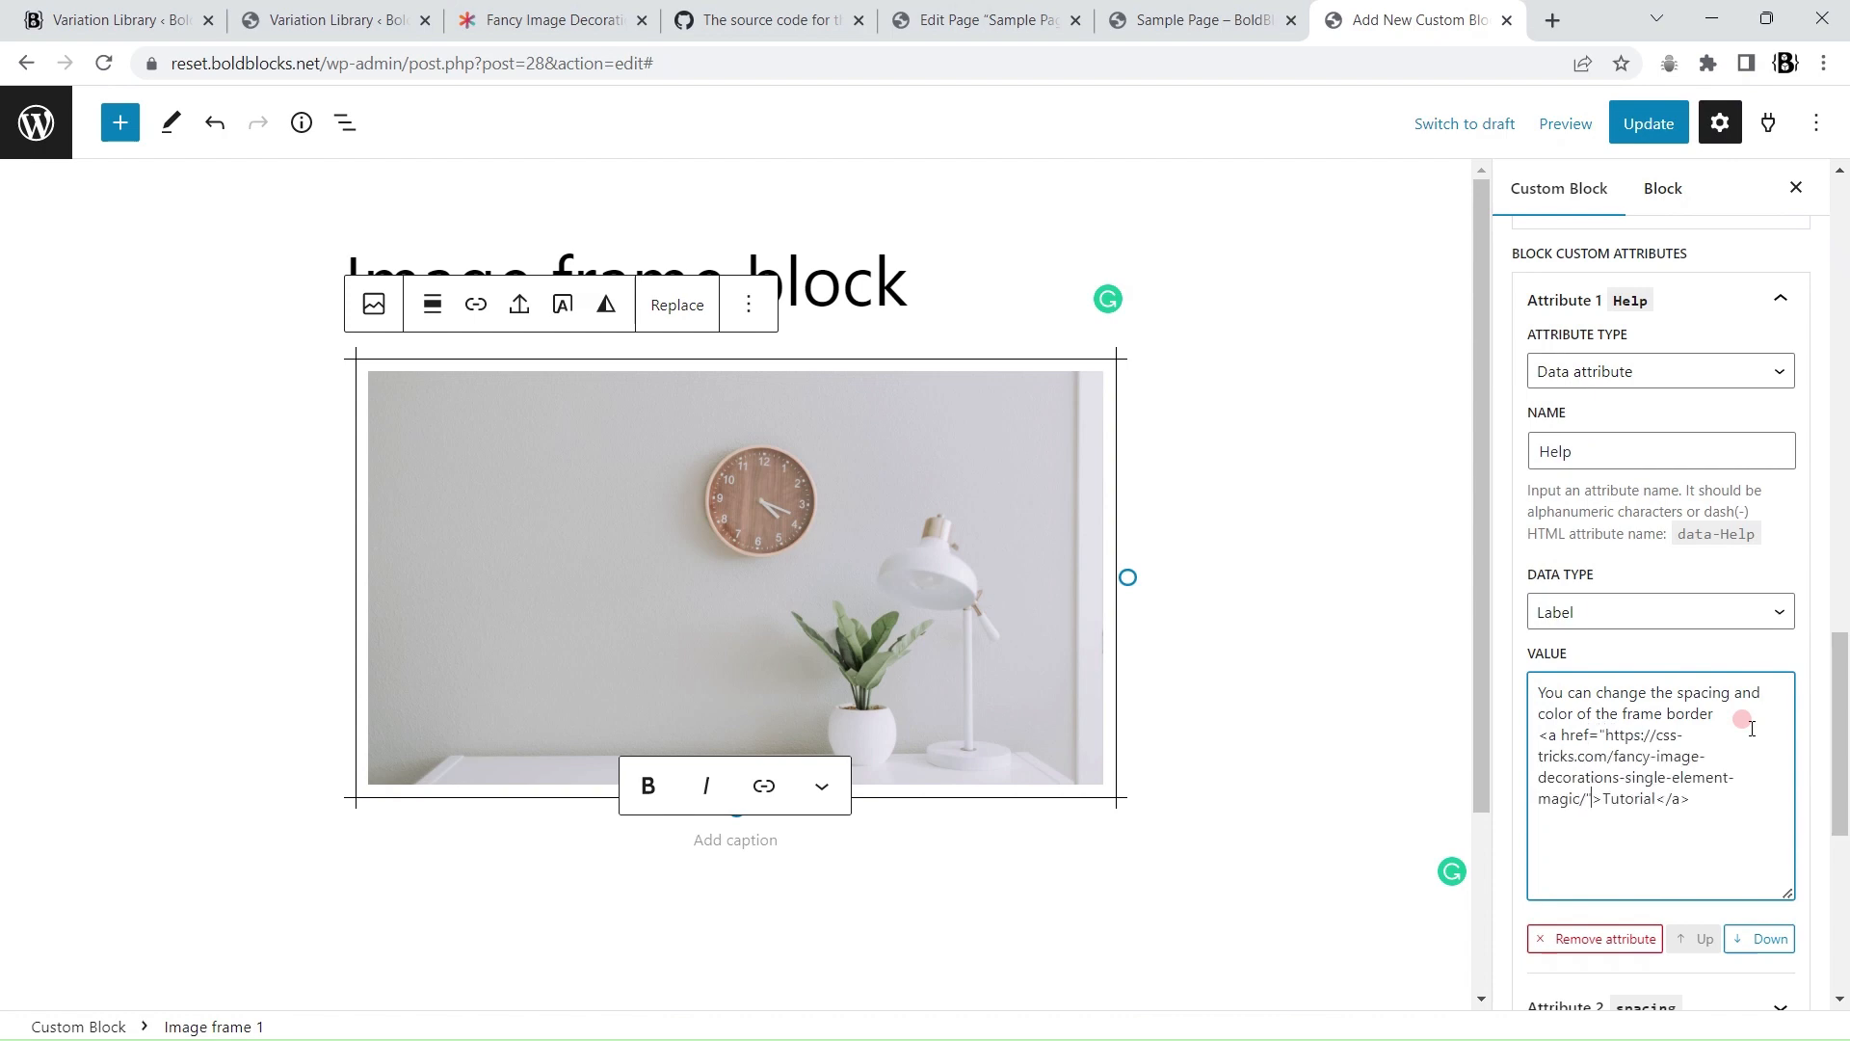
Step: Add target="_blank" to the Tutorial link in the Help value and append ", learn more" after "frame border"
type("target=\"_blank")
left_click(1749, 721)
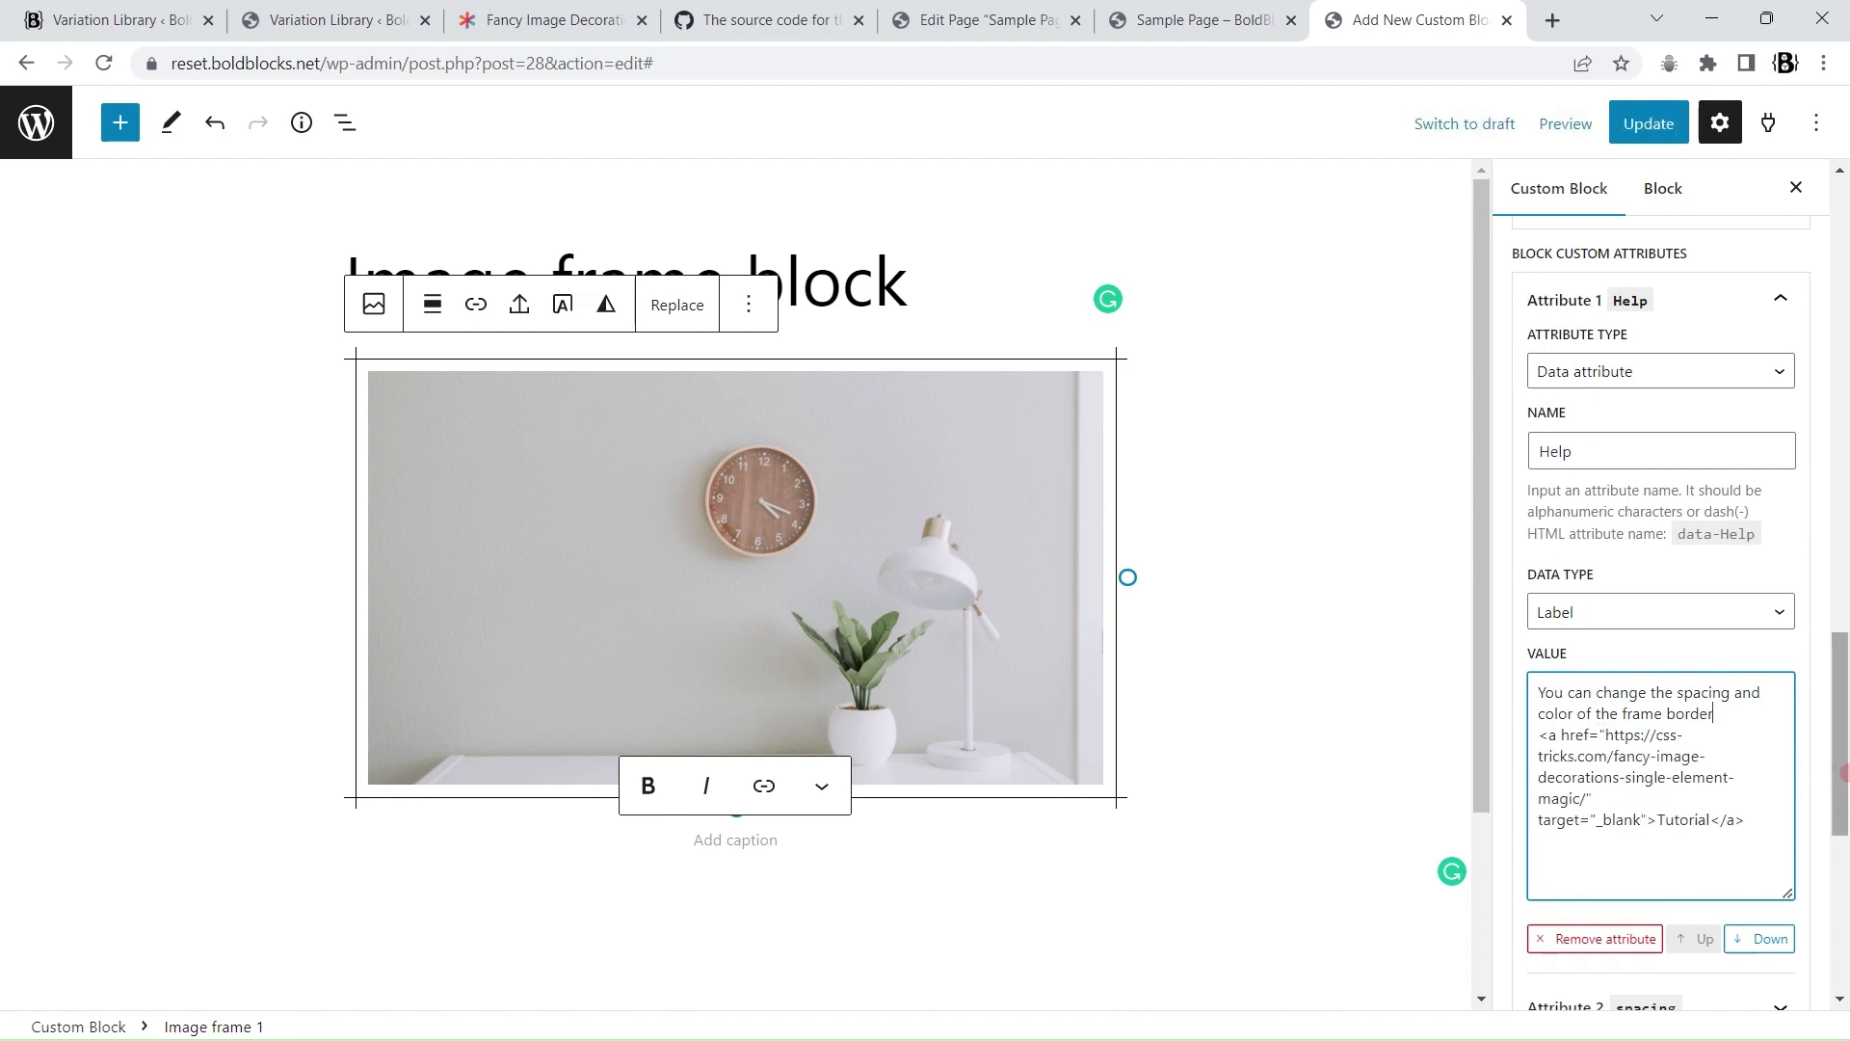
type(", learn more")
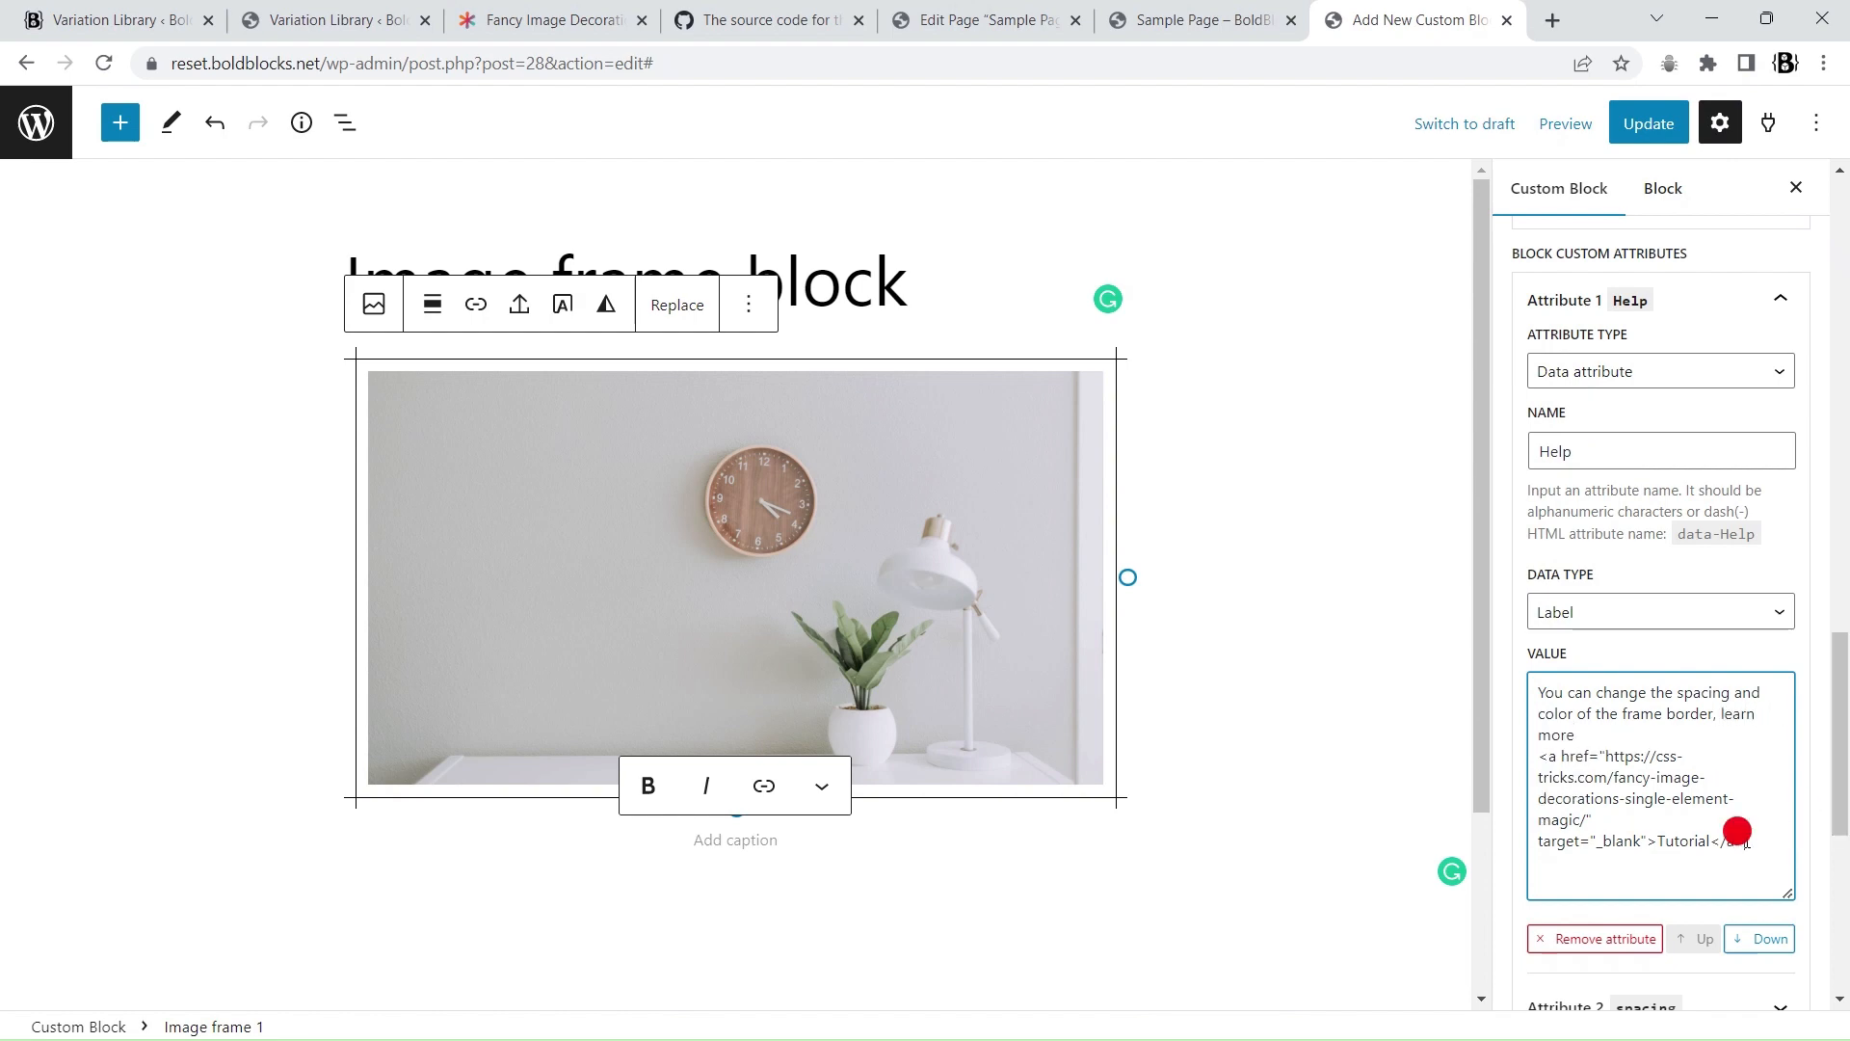
Step: Append a second HTML link labelled "Source code" to the Help value, using the already open GitHub gist's URL and target="_blank"
type(", <a href=\"\"></a>")
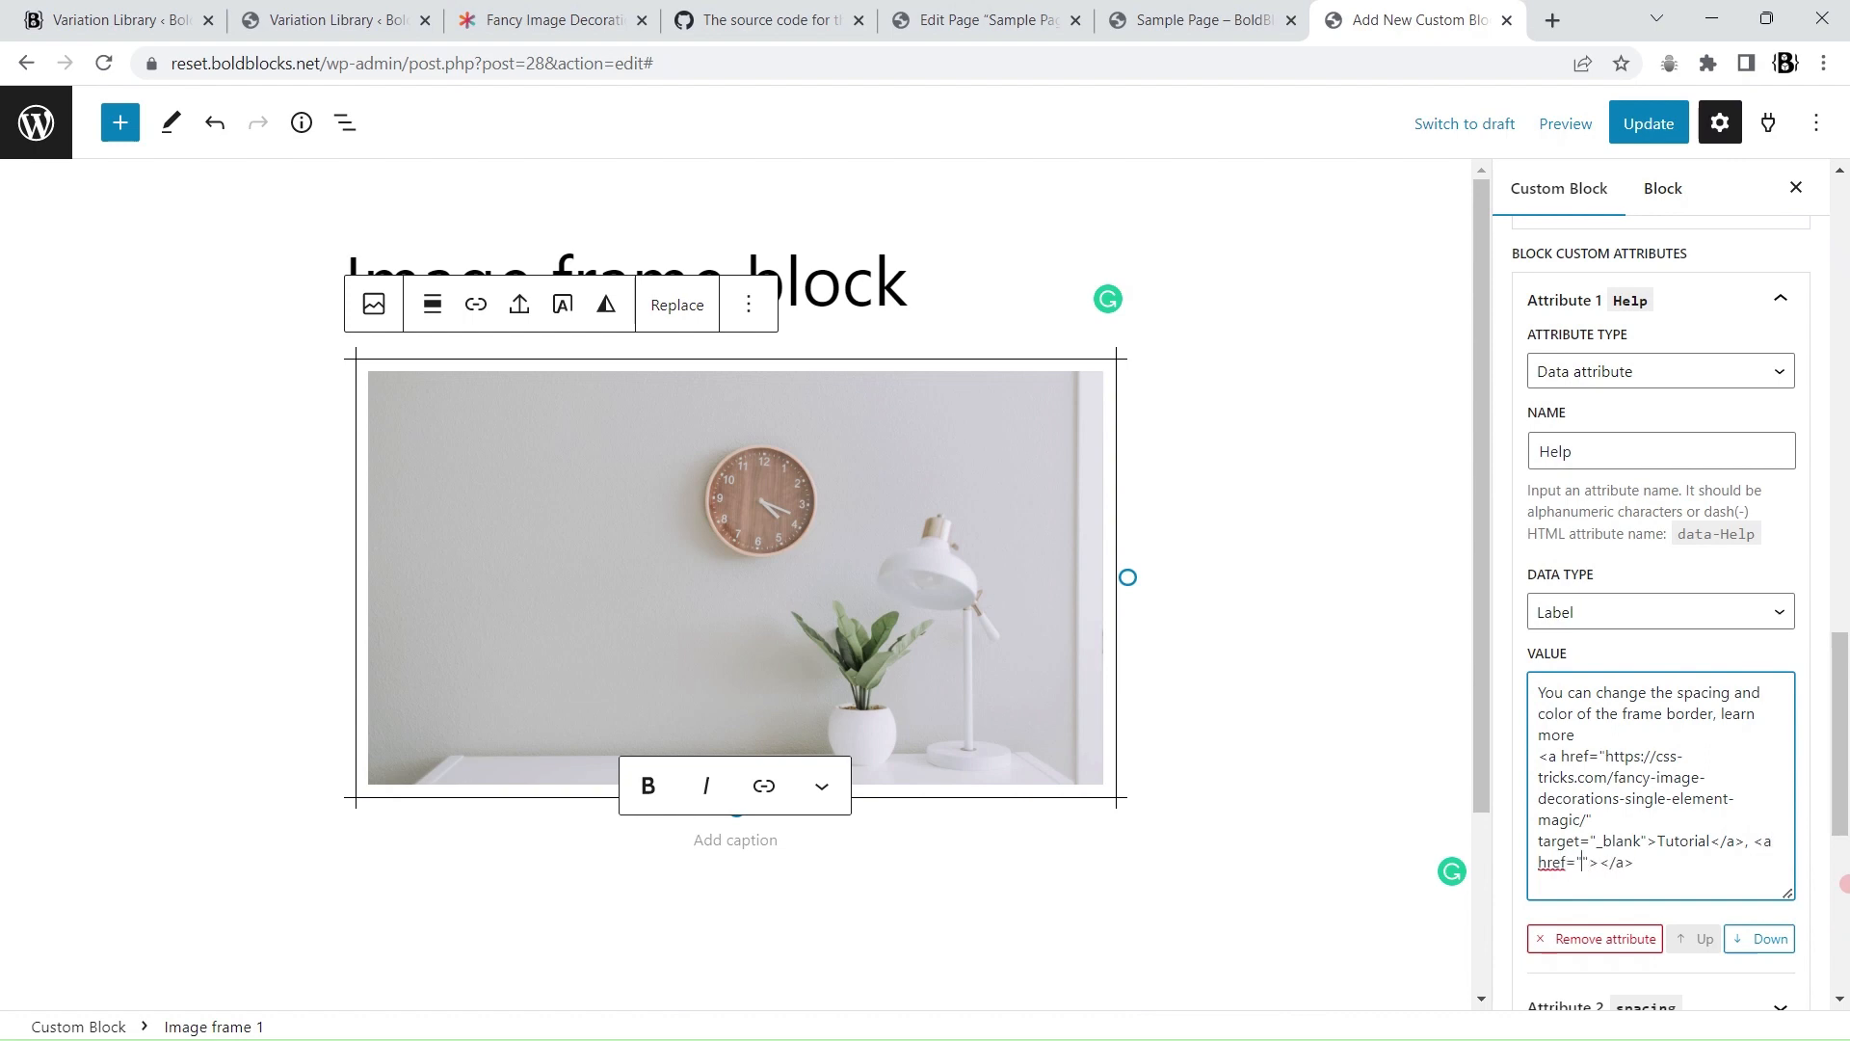
left_click(670, 23)
left_click(489, 61)
left_click(1388, 14)
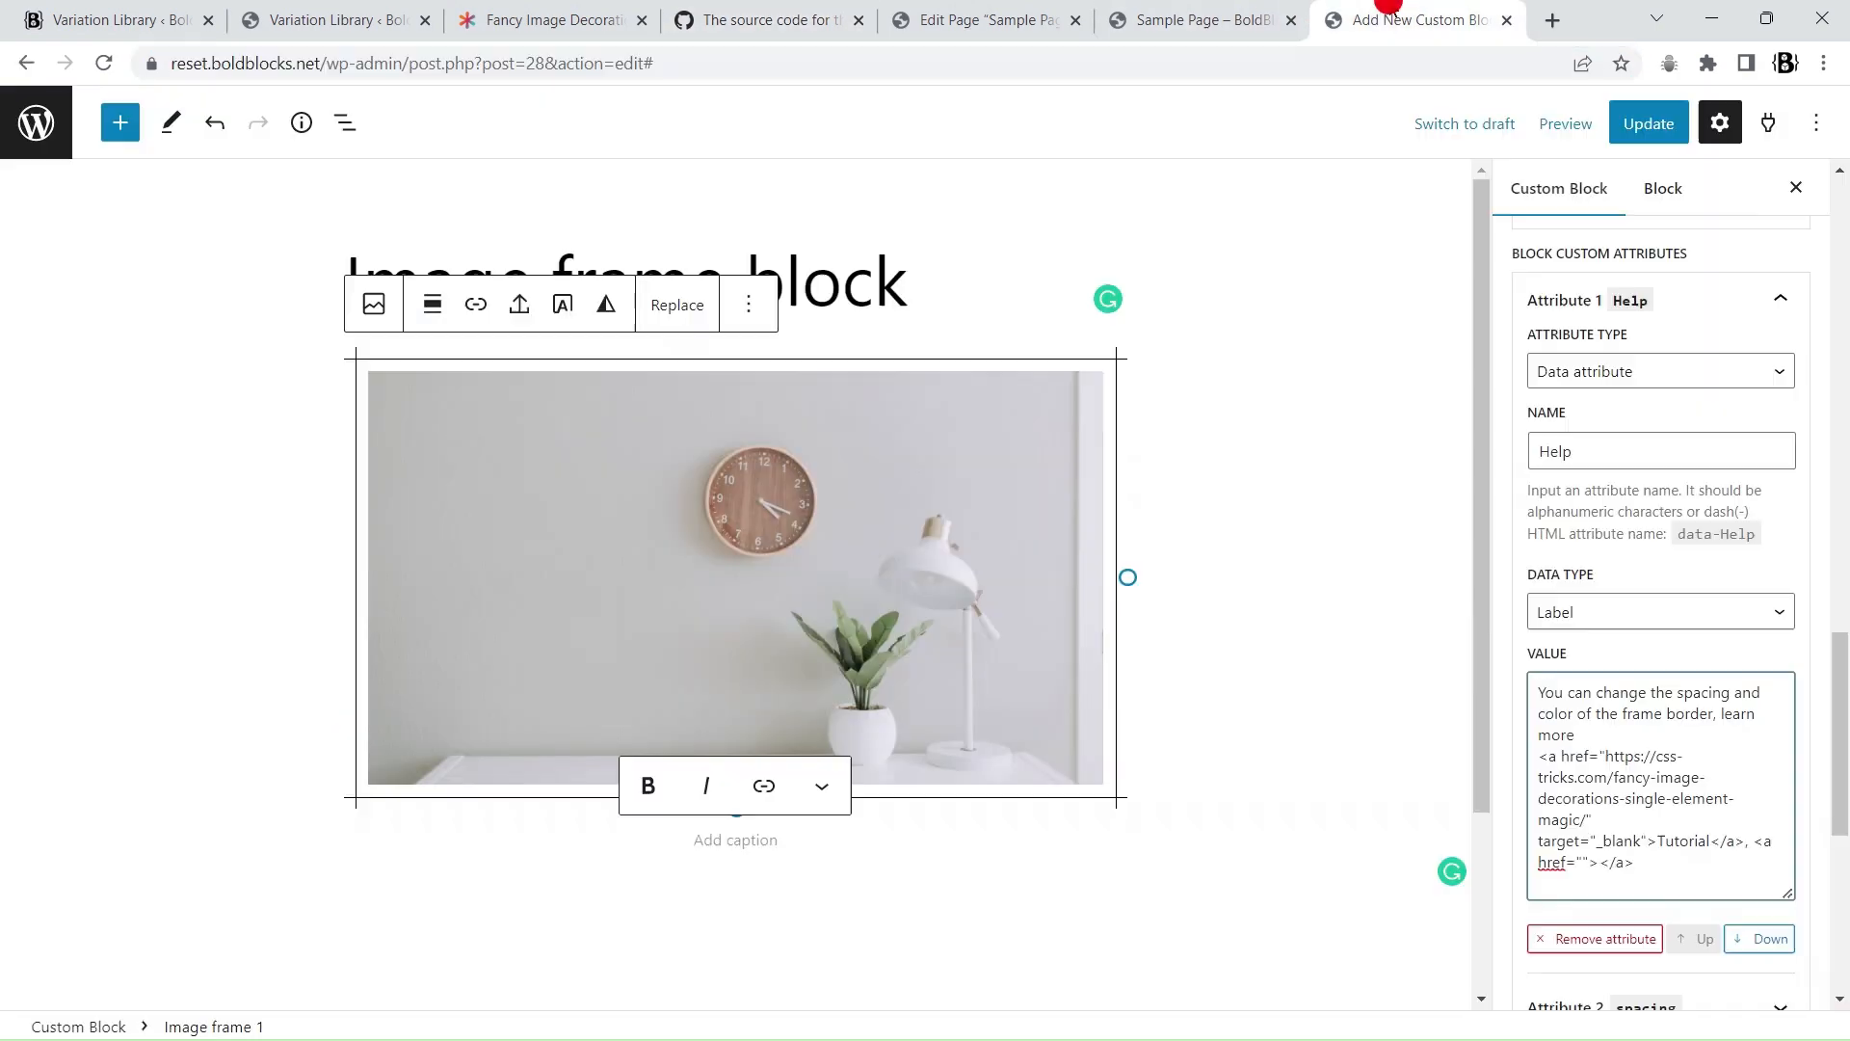
key("ctrl+v")
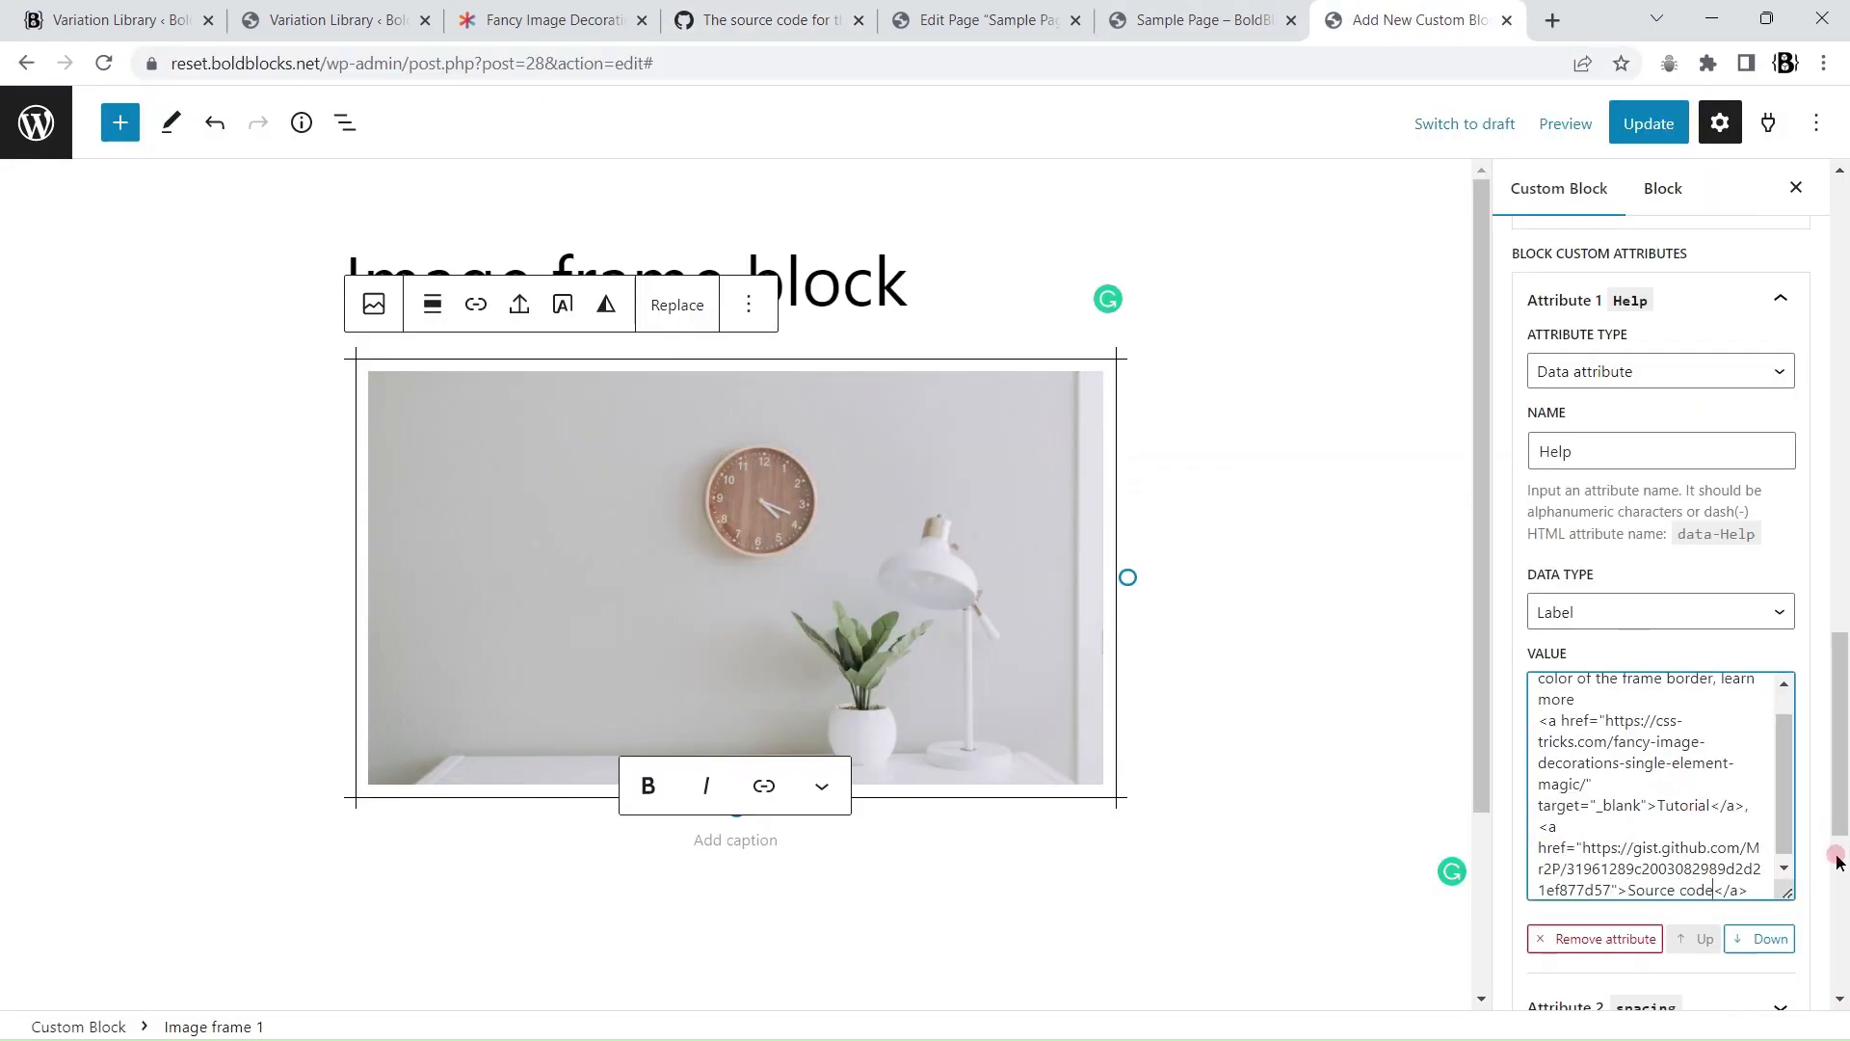
type("target=\"_blank")
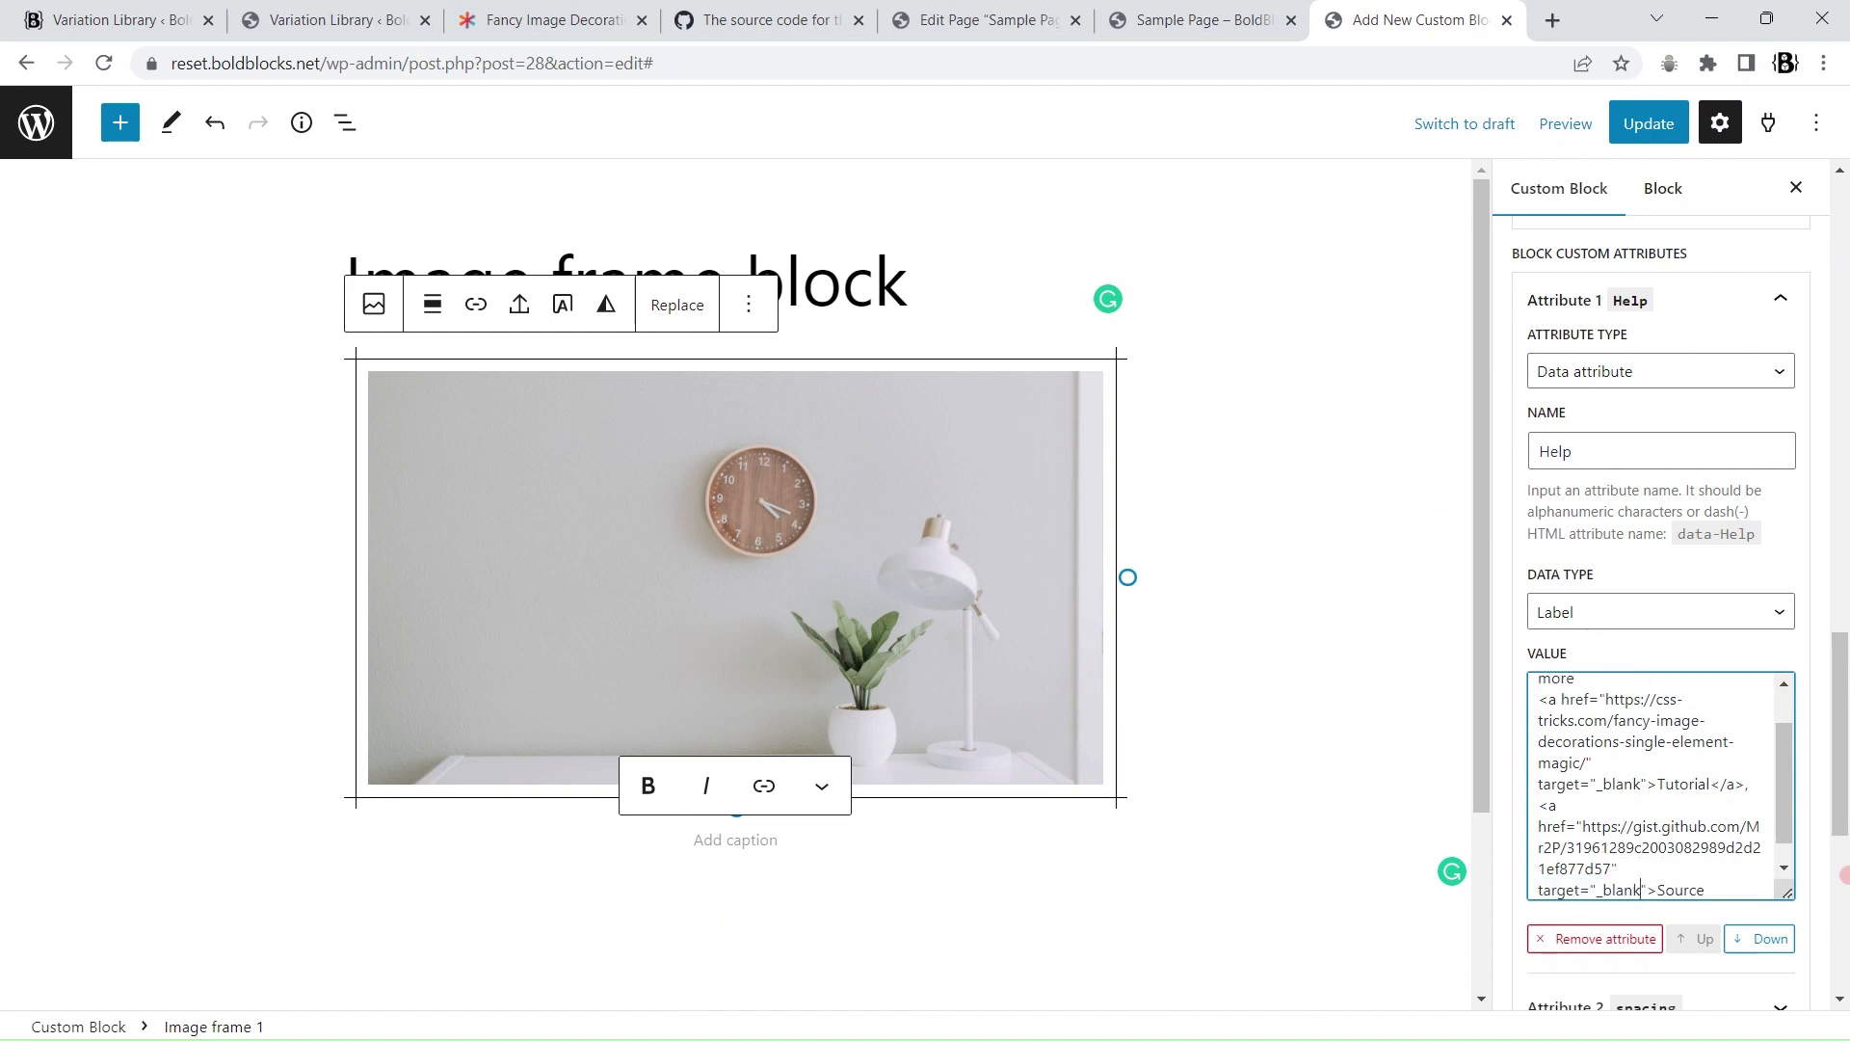
Step: Save the custom block, and update and reload Sample Page in its editor
left_click(1648, 124)
left_click(964, 19)
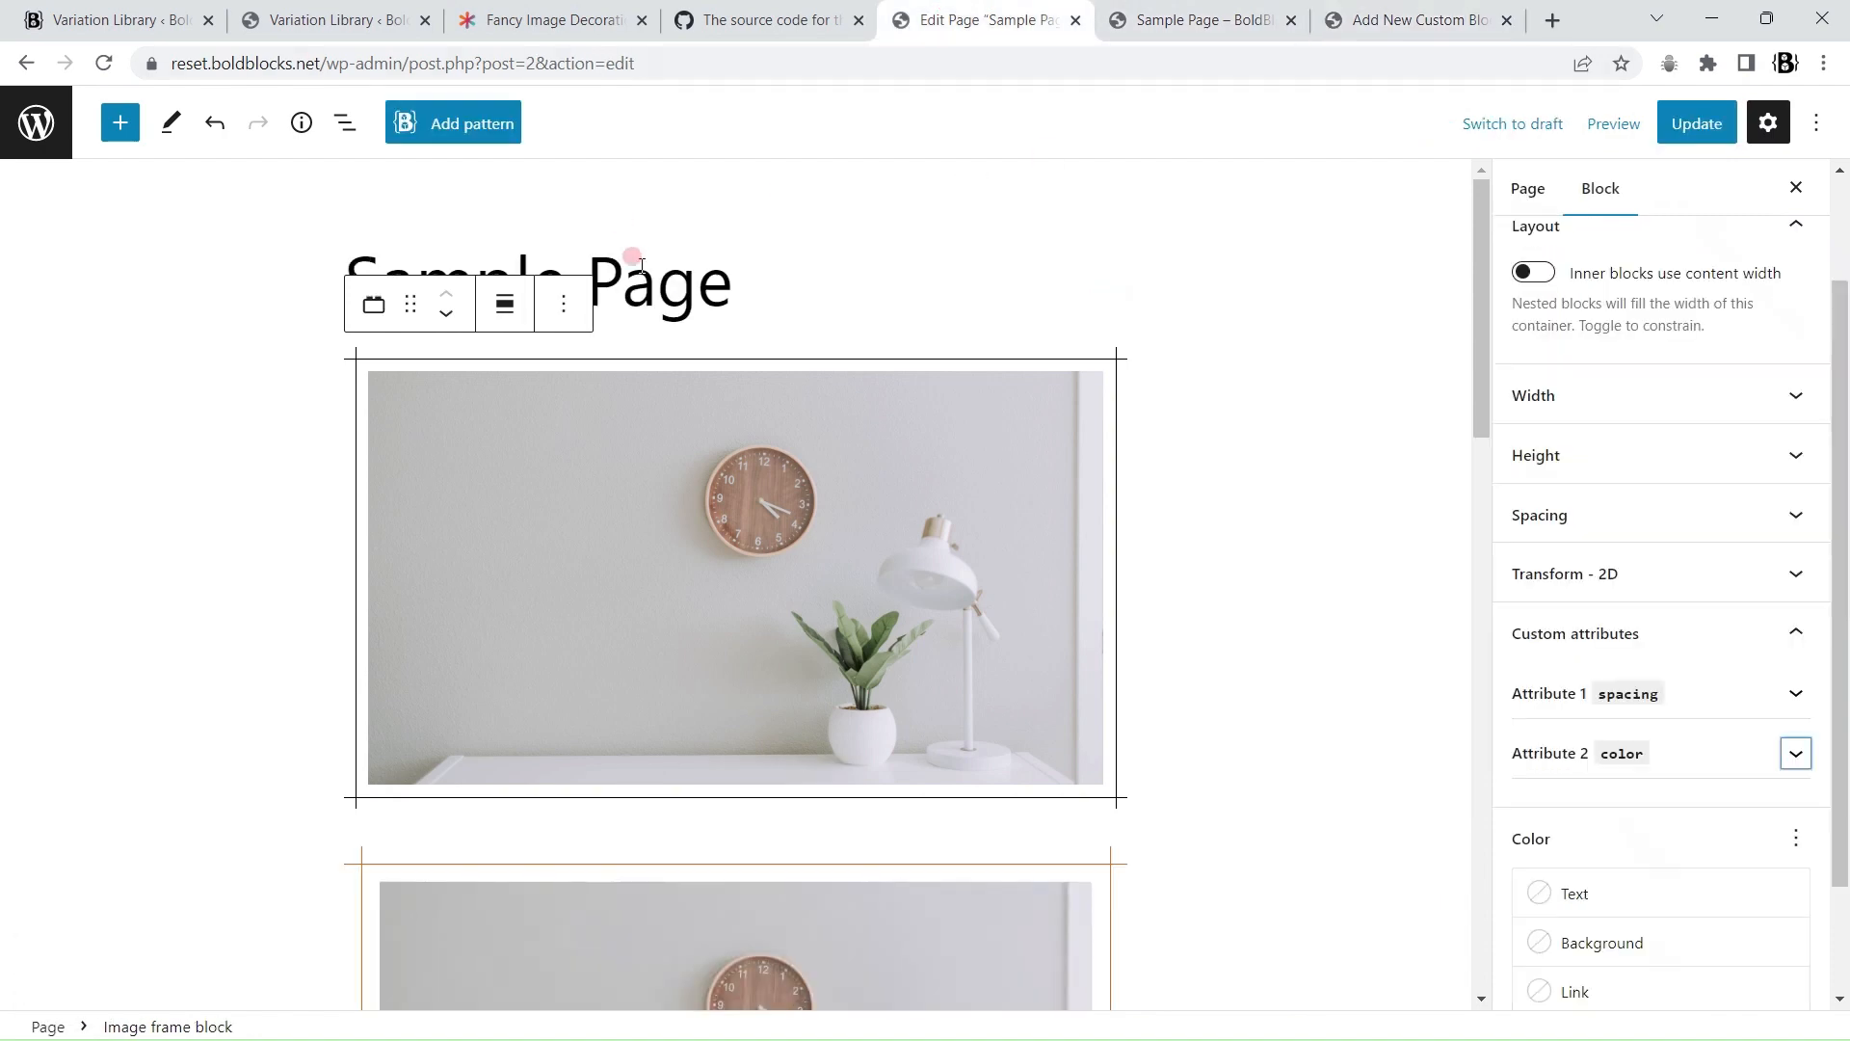
left_click(1677, 141)
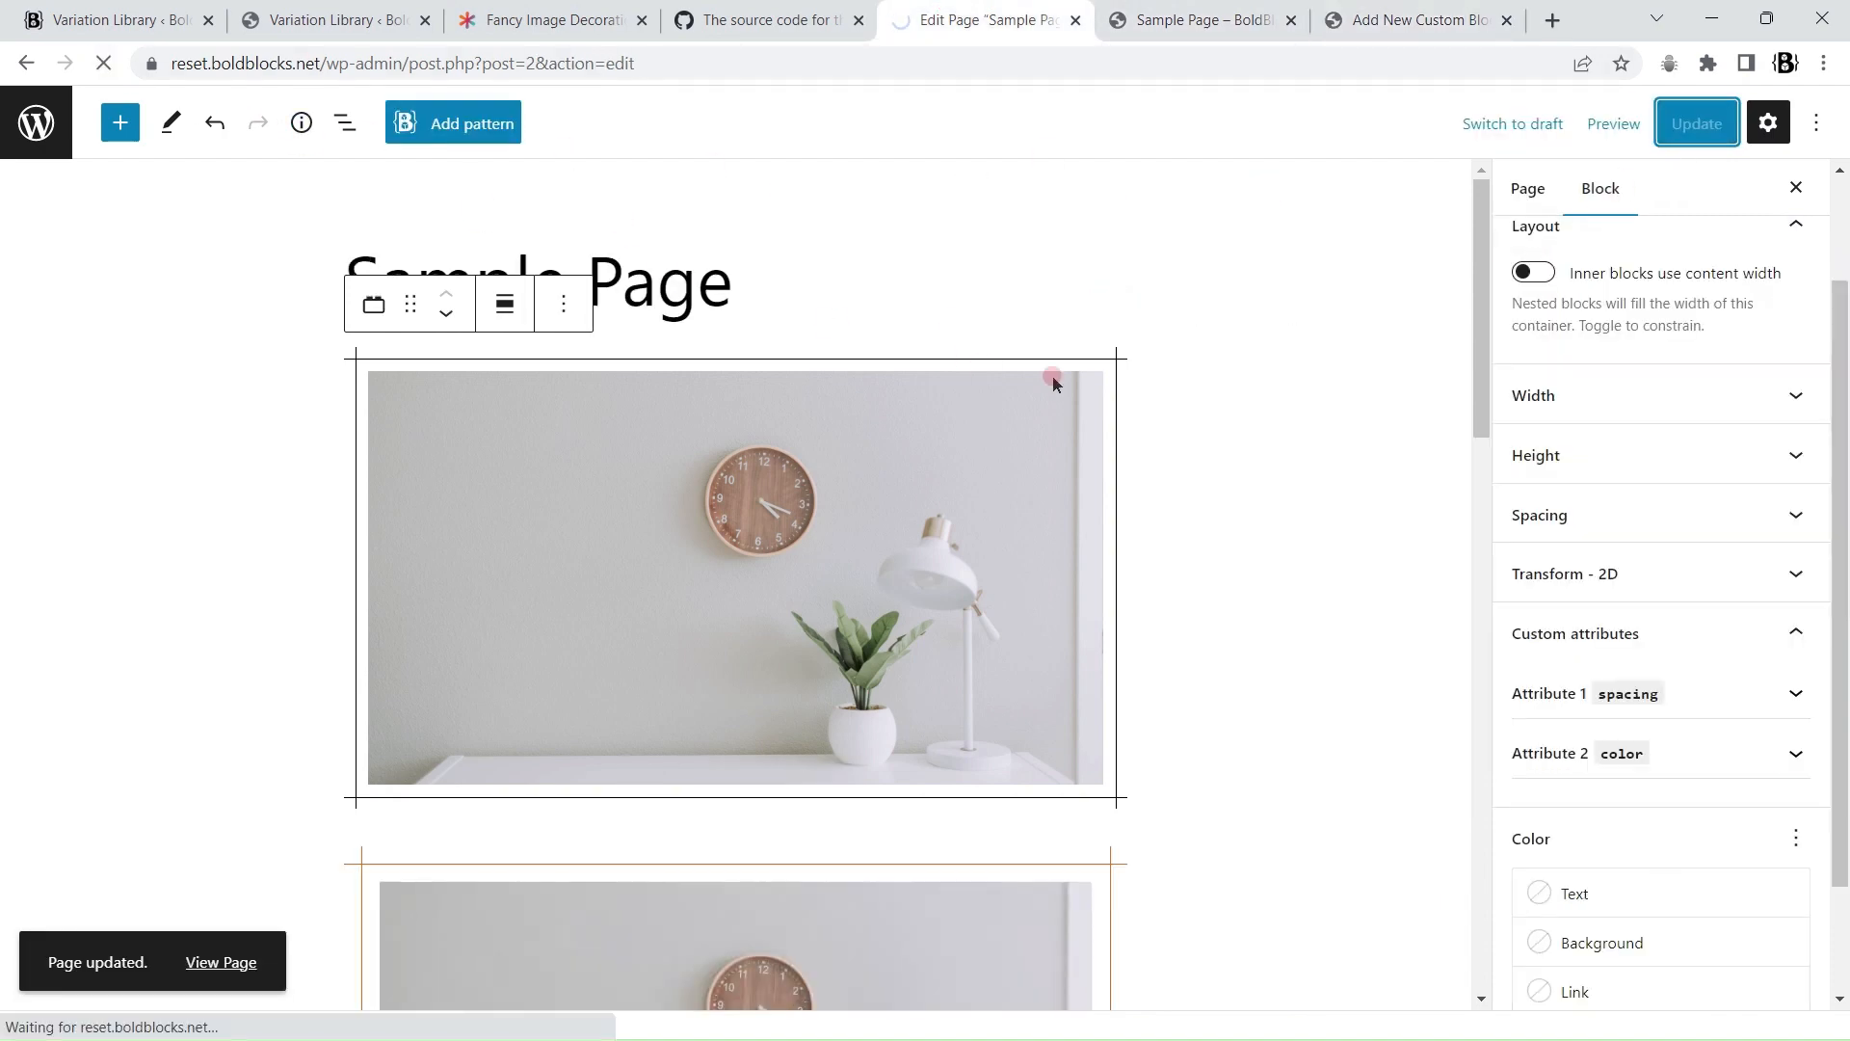
Step: Select the first Image frame block on Sample Page and examine the Help text in its custom attributes
left_click(388, 376)
left_click(373, 322)
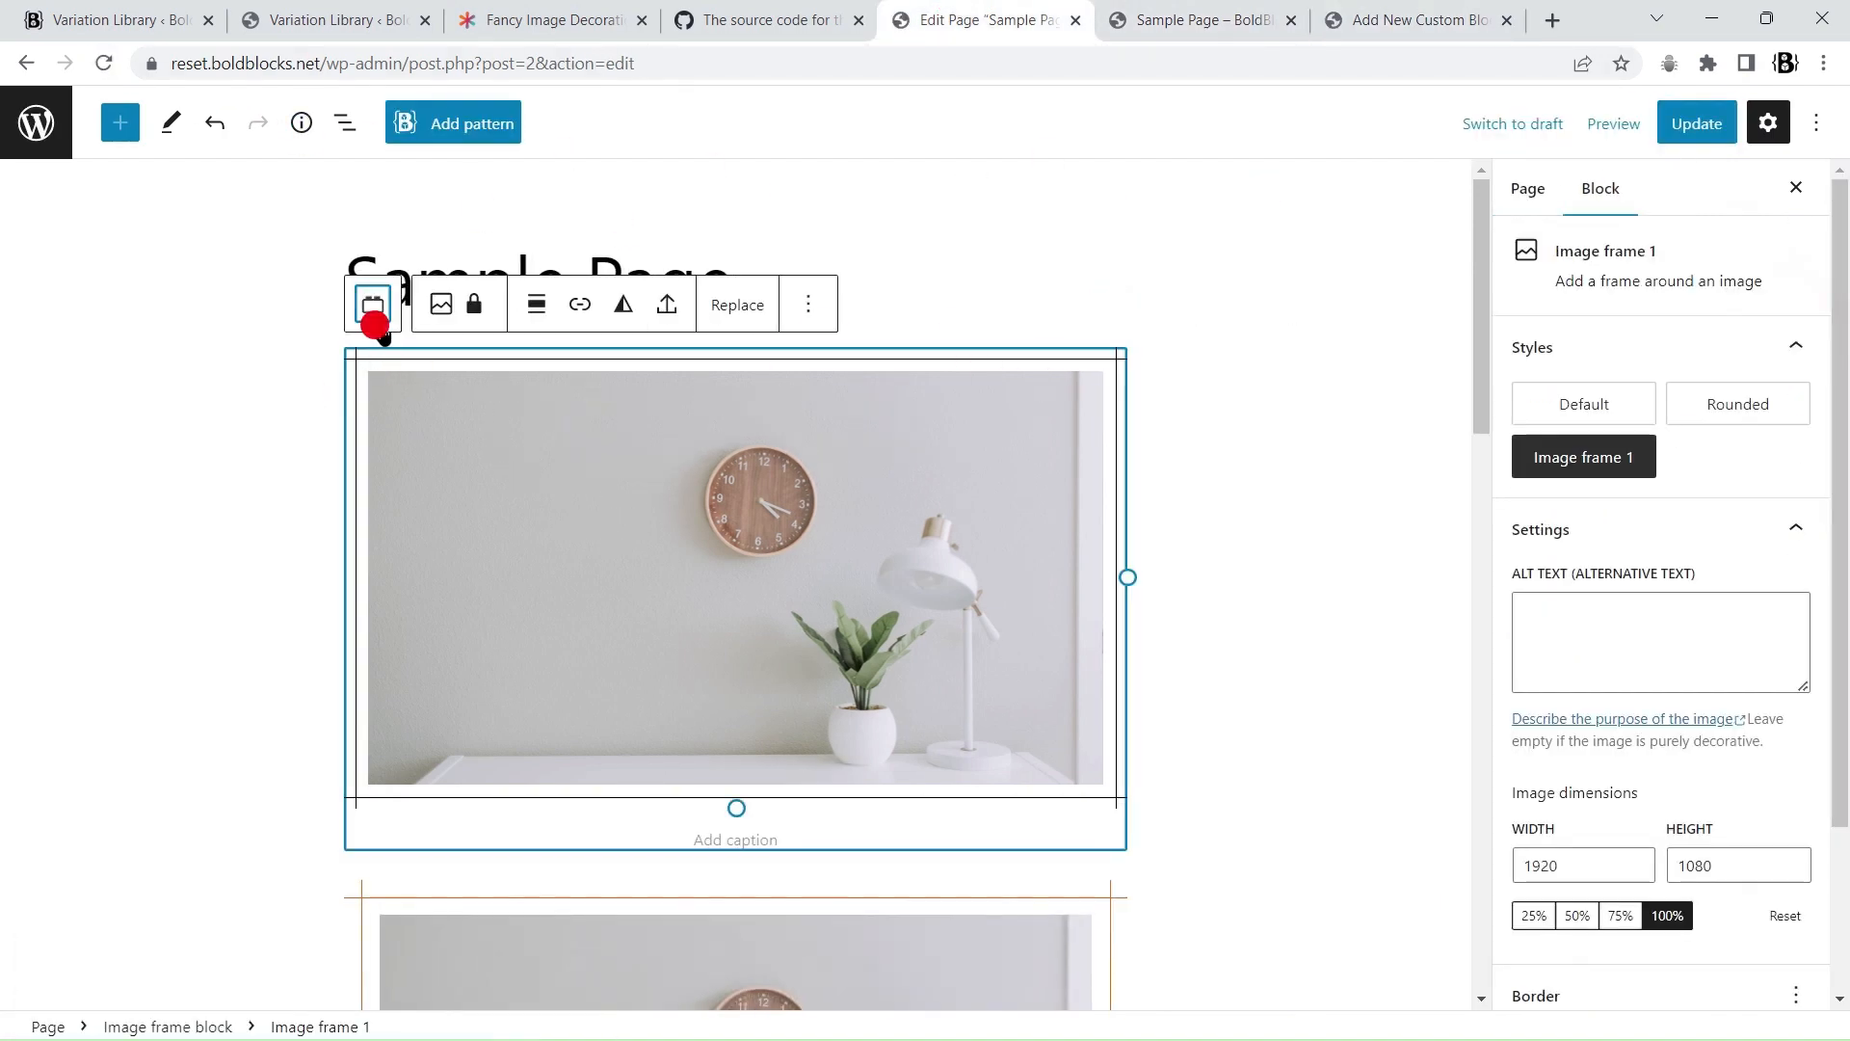
scroll(1811, 616, "down", 2)
left_click(1784, 633)
left_click_drag(1586, 731, 1771, 721)
left_click(1599, 729)
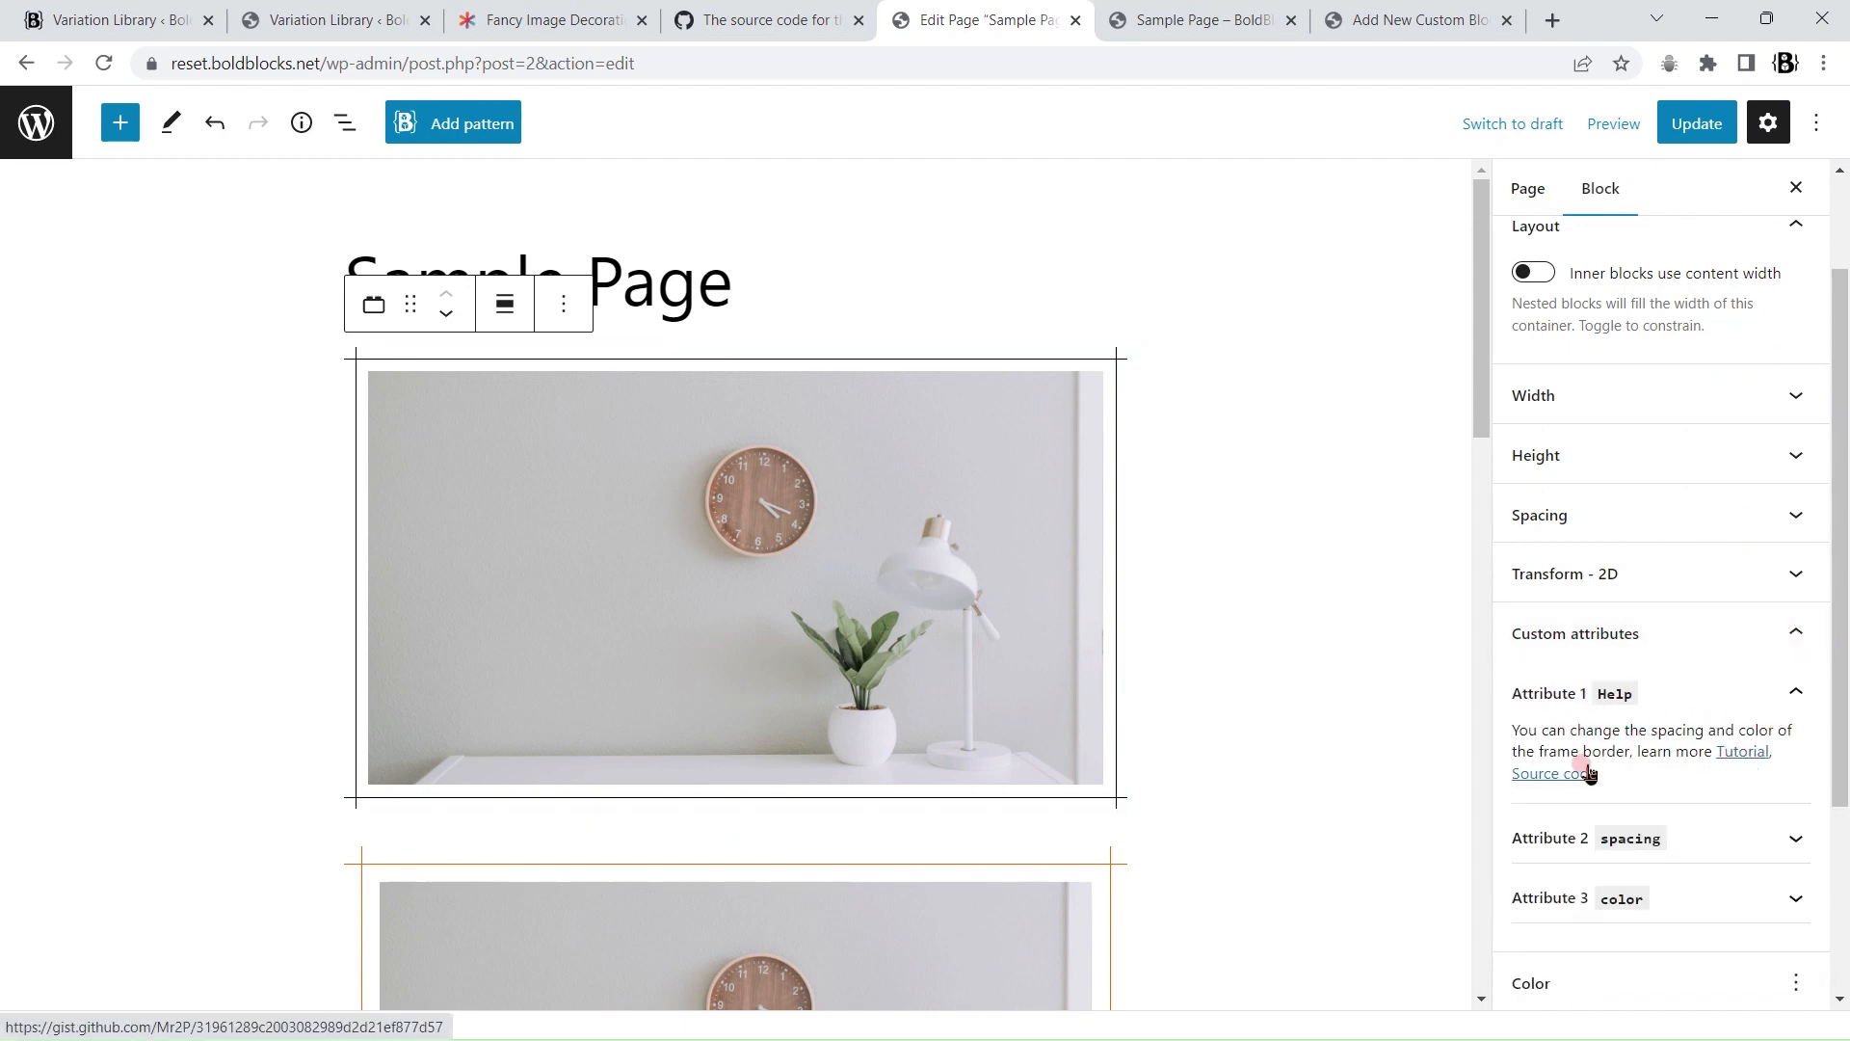
Step: Examine the block's spacing and color attributes, and reselect the first Image frame block
left_click(1795, 838)
scroll(1778, 761, "down", 3)
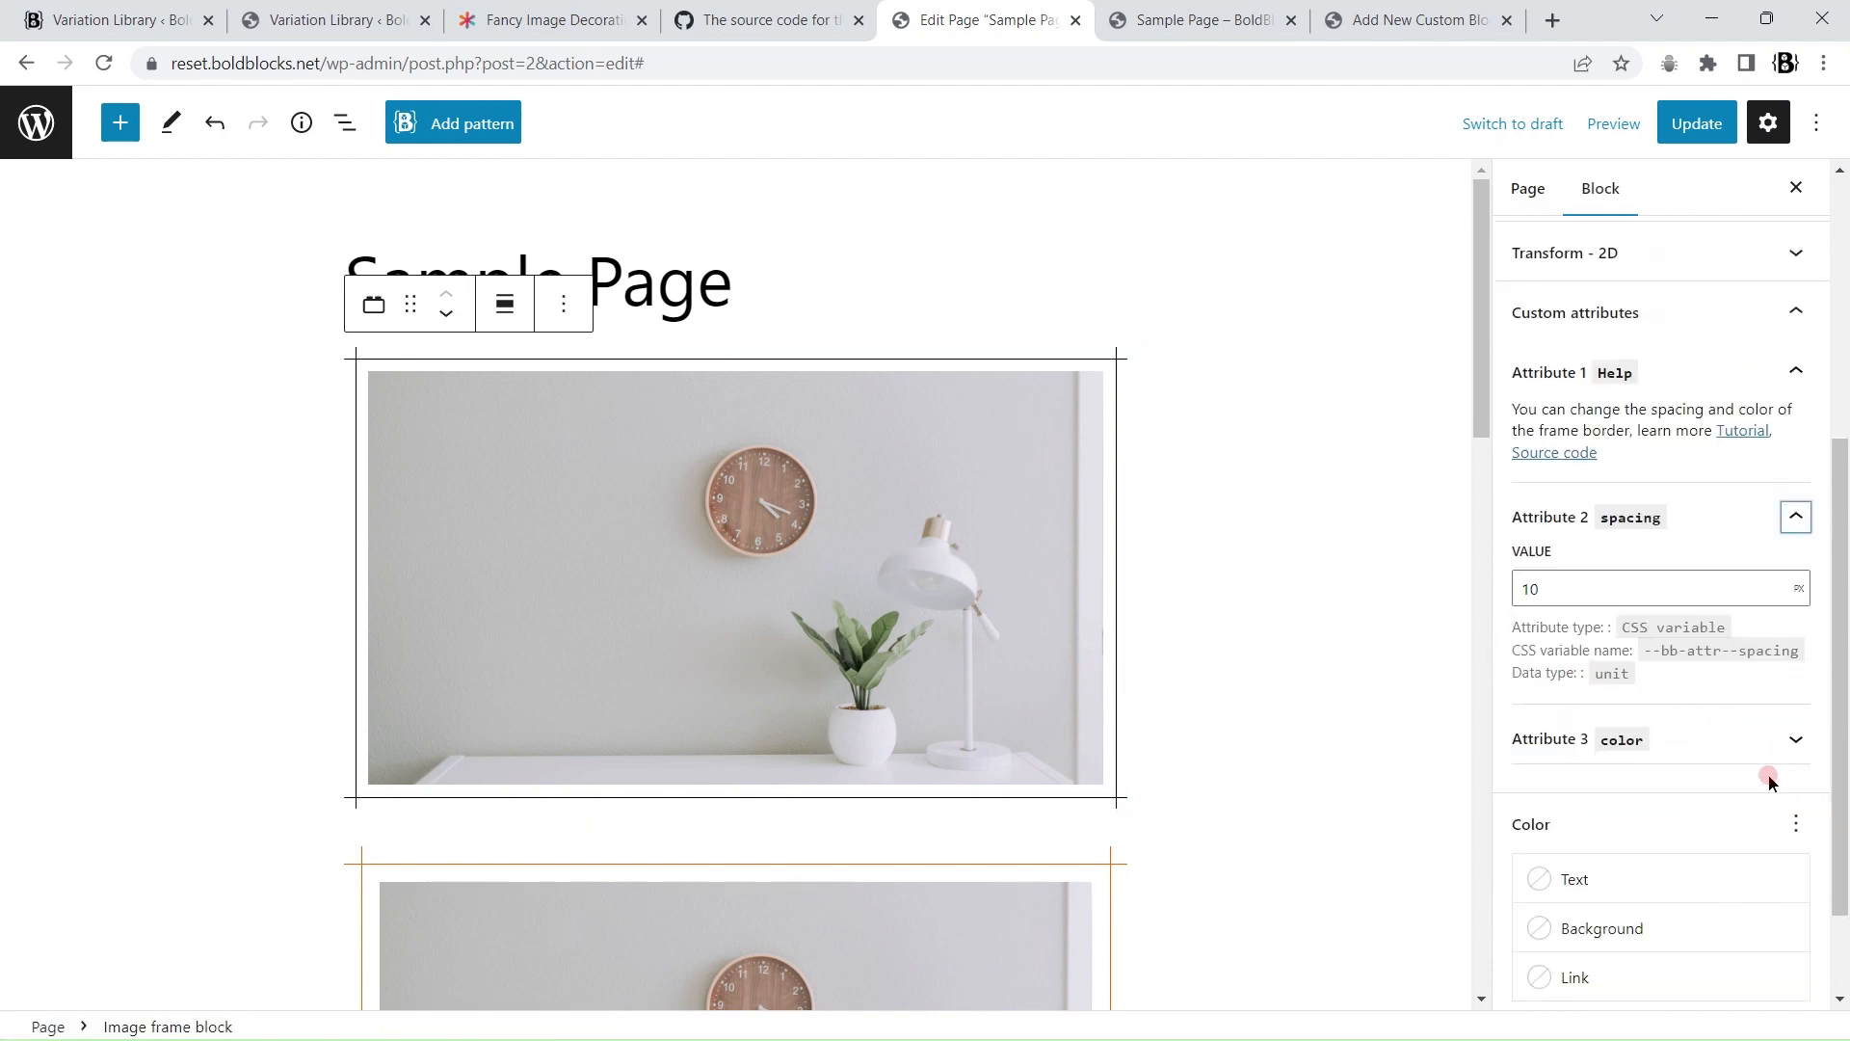
left_click(1795, 738)
left_click(1795, 738)
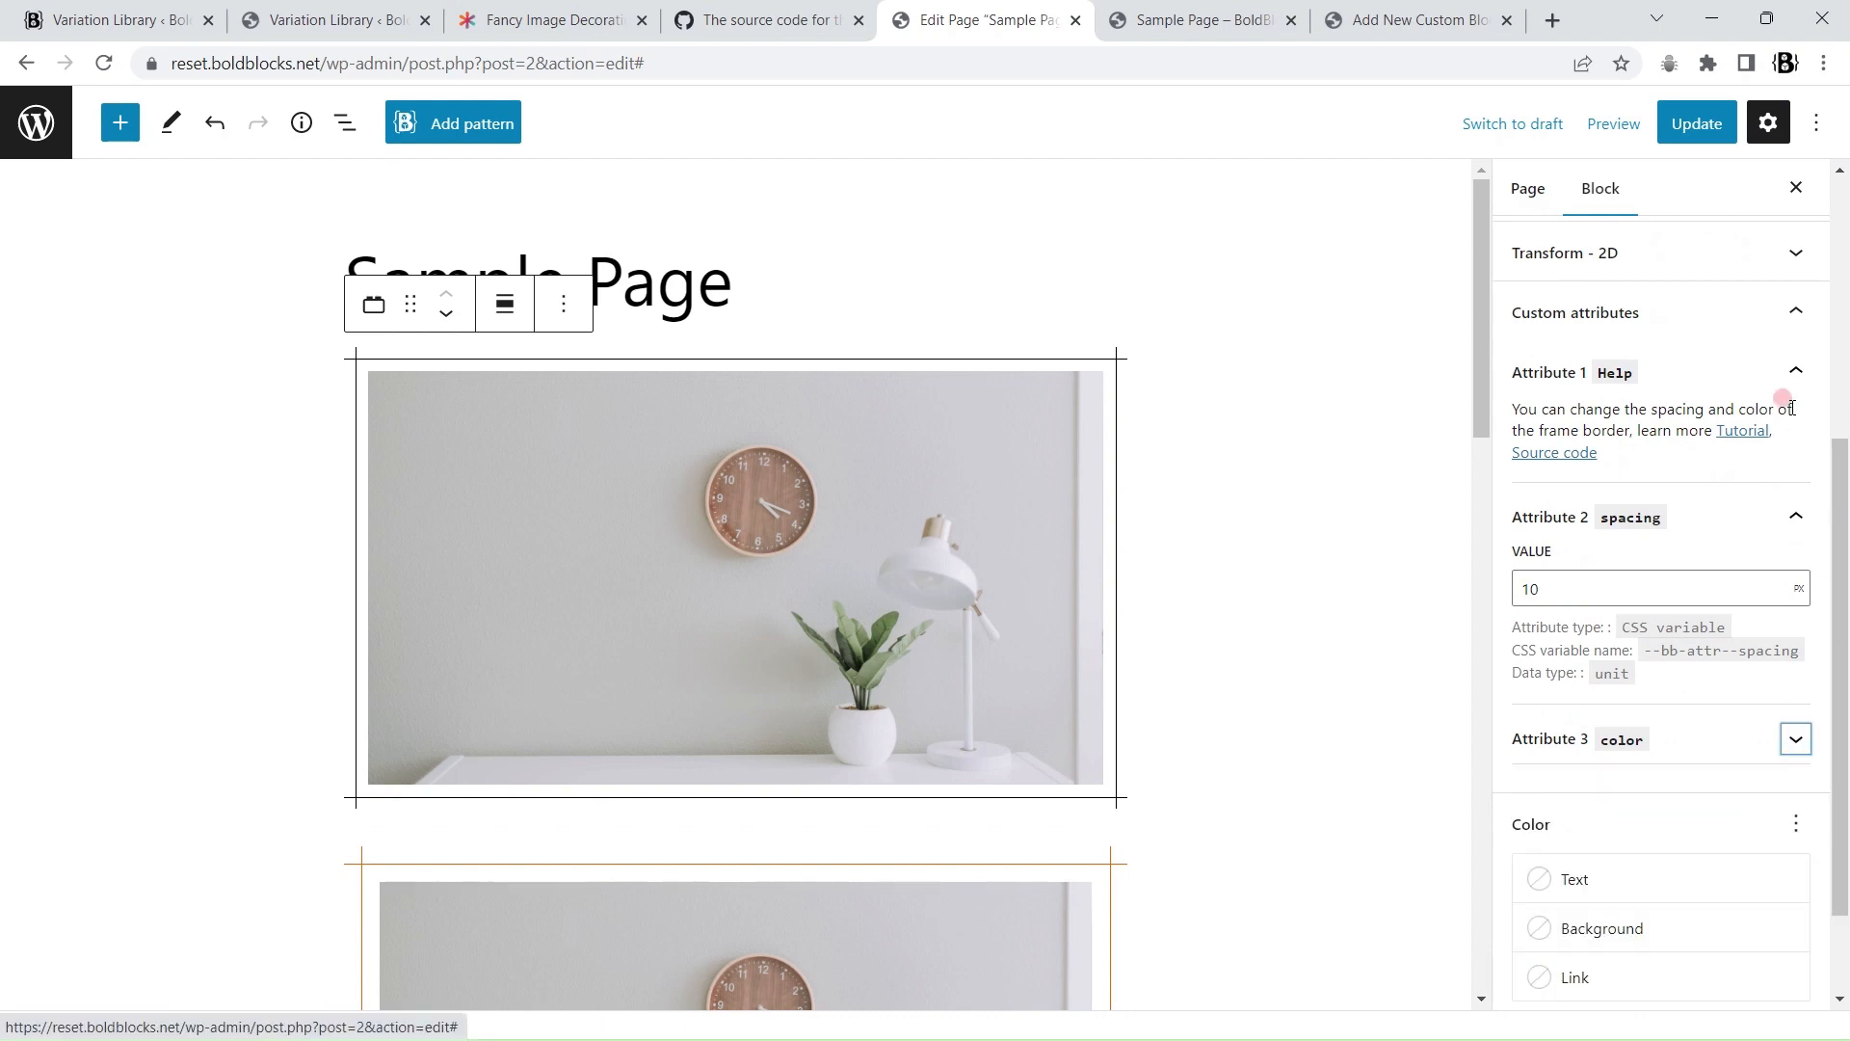
left_click(391, 368)
left_click(372, 293)
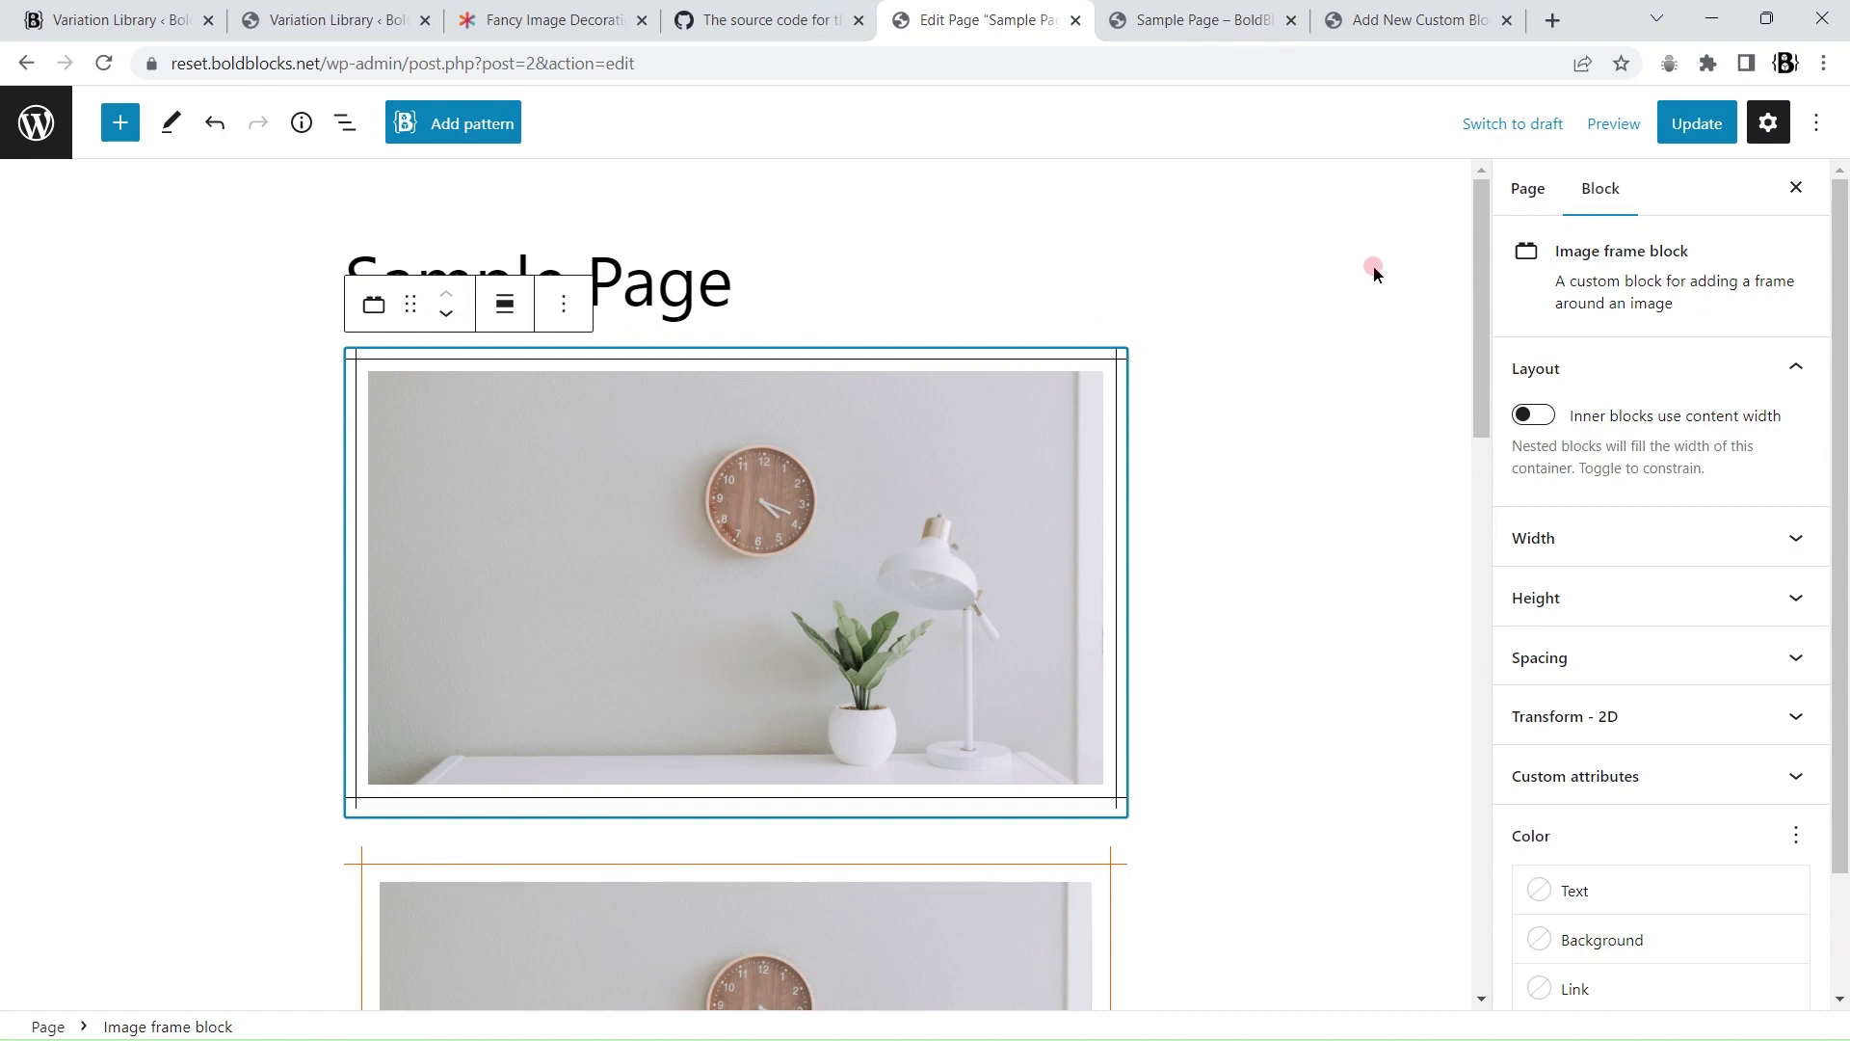
Step: Import the Image frame hover effect 1 variation from the Variation Library and open its edit page in a new tab
left_click(357, 19)
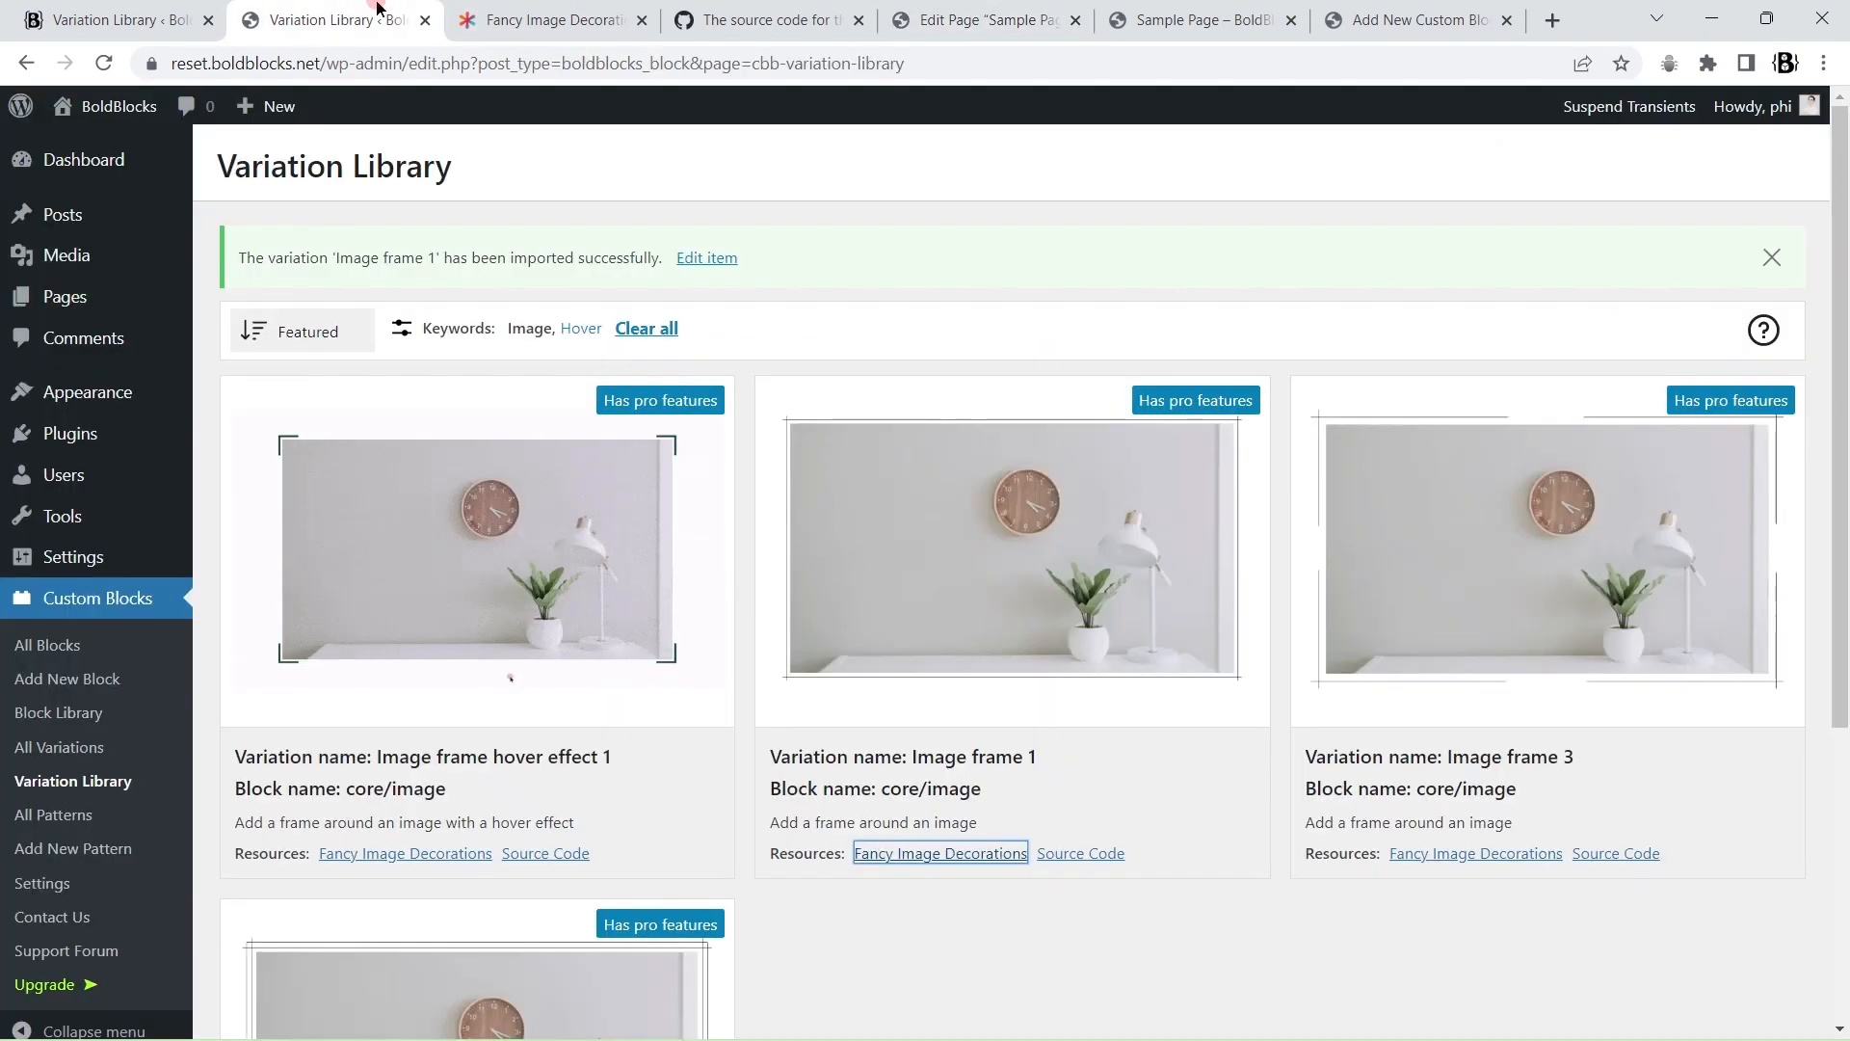
left_click(638, 584)
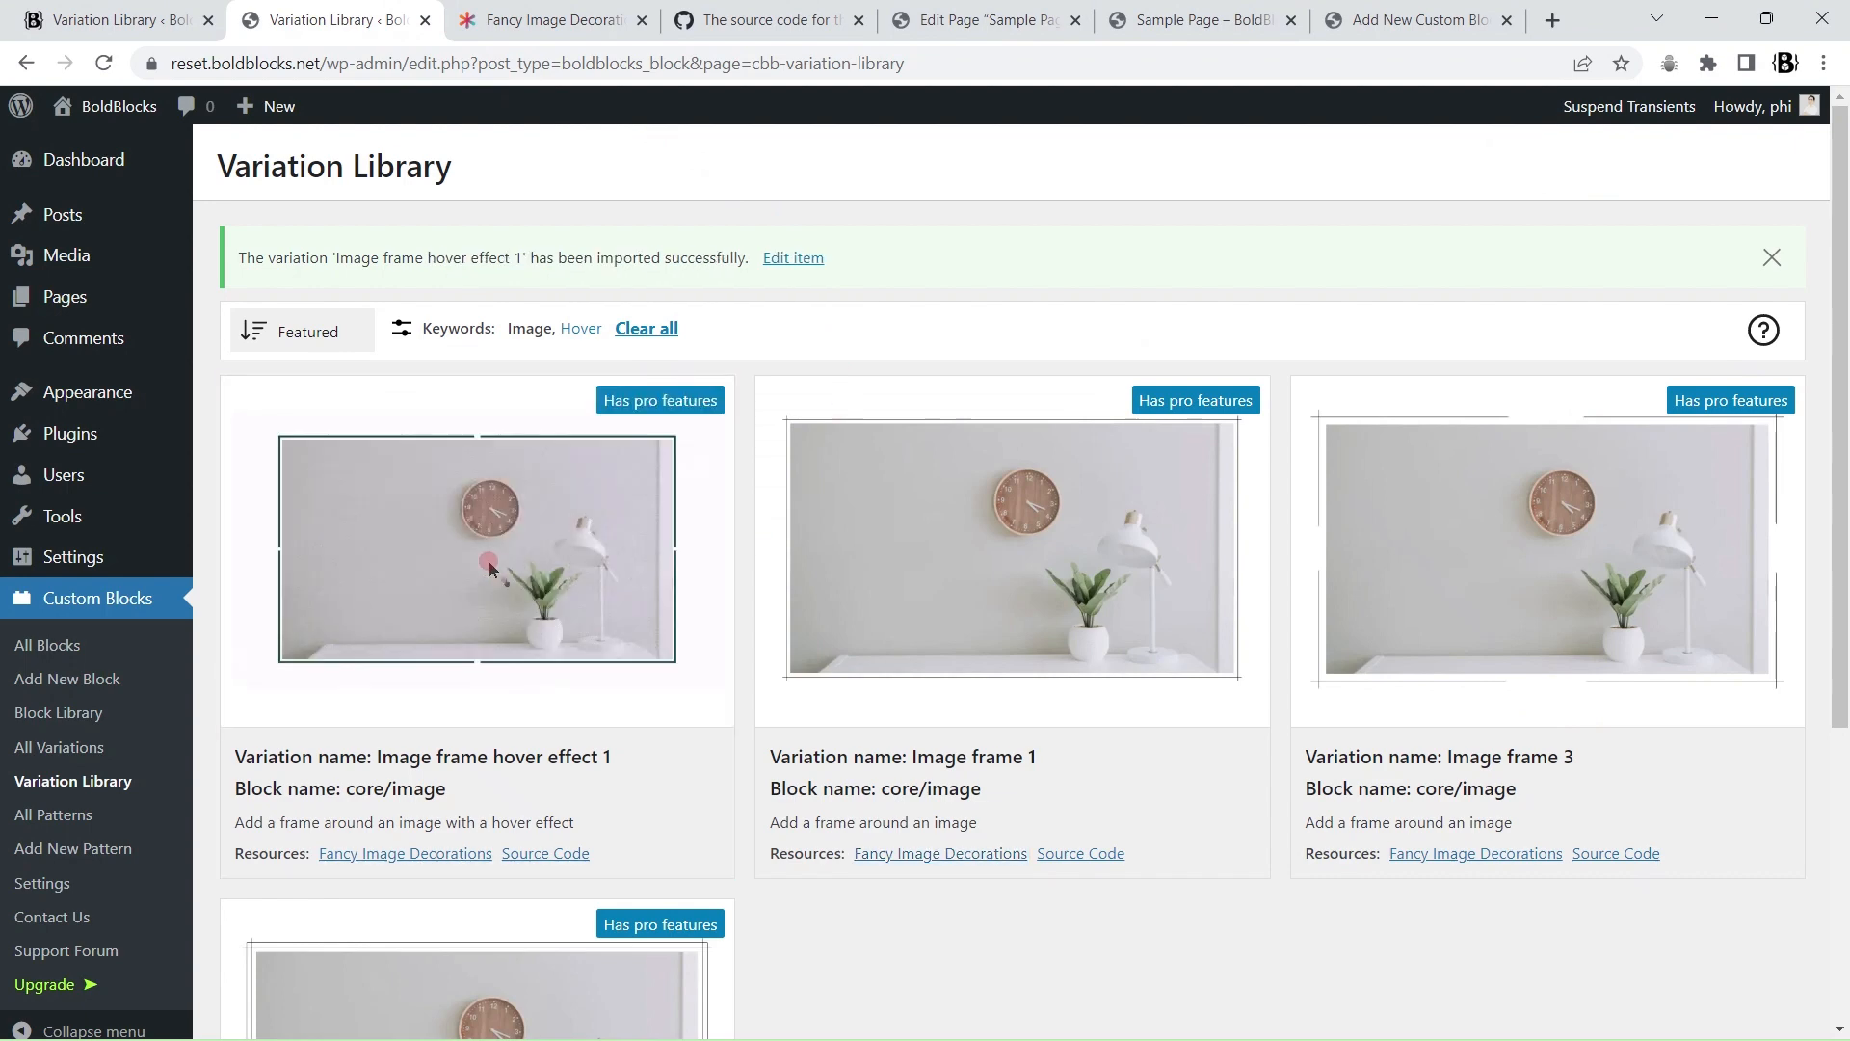
right_click(792, 260)
left_click(848, 278)
key("ctrl+Tab")
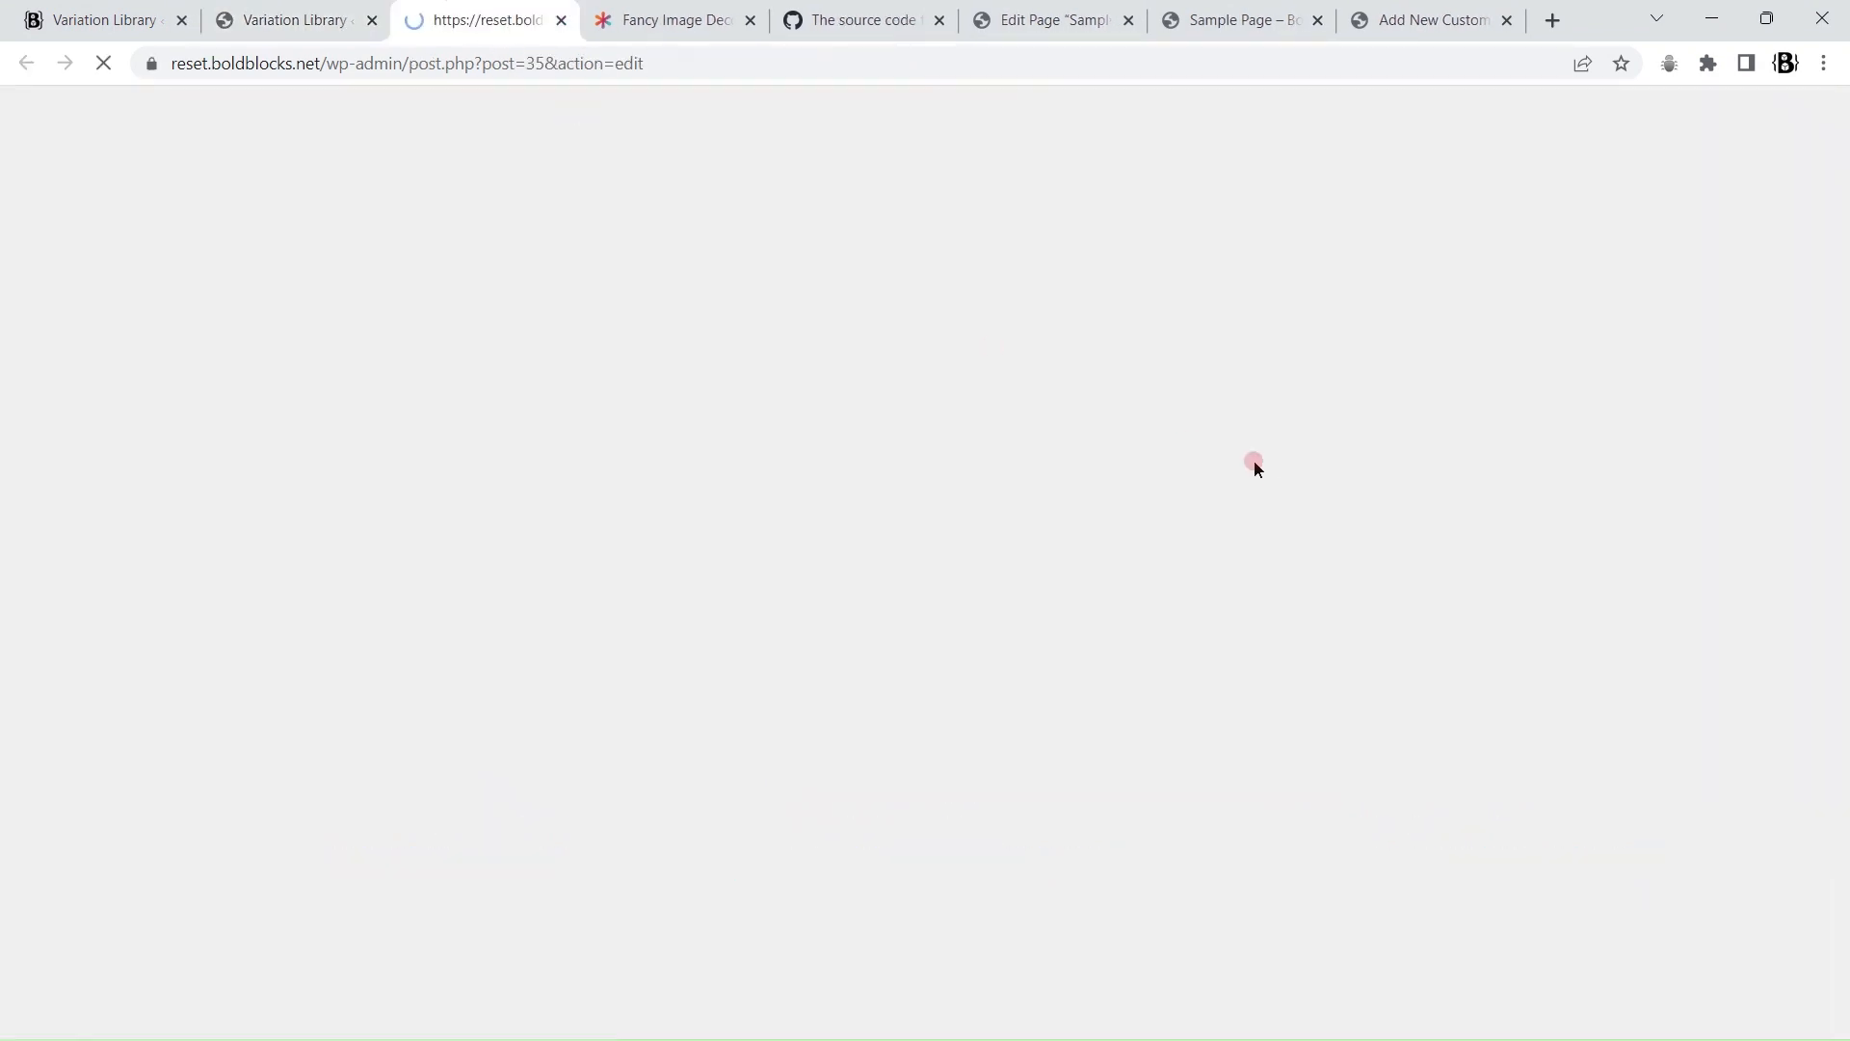
Step: Check the custom style section in the Image frame hover effect 1 variation's settings
scroll(1847, 470, "down", 6)
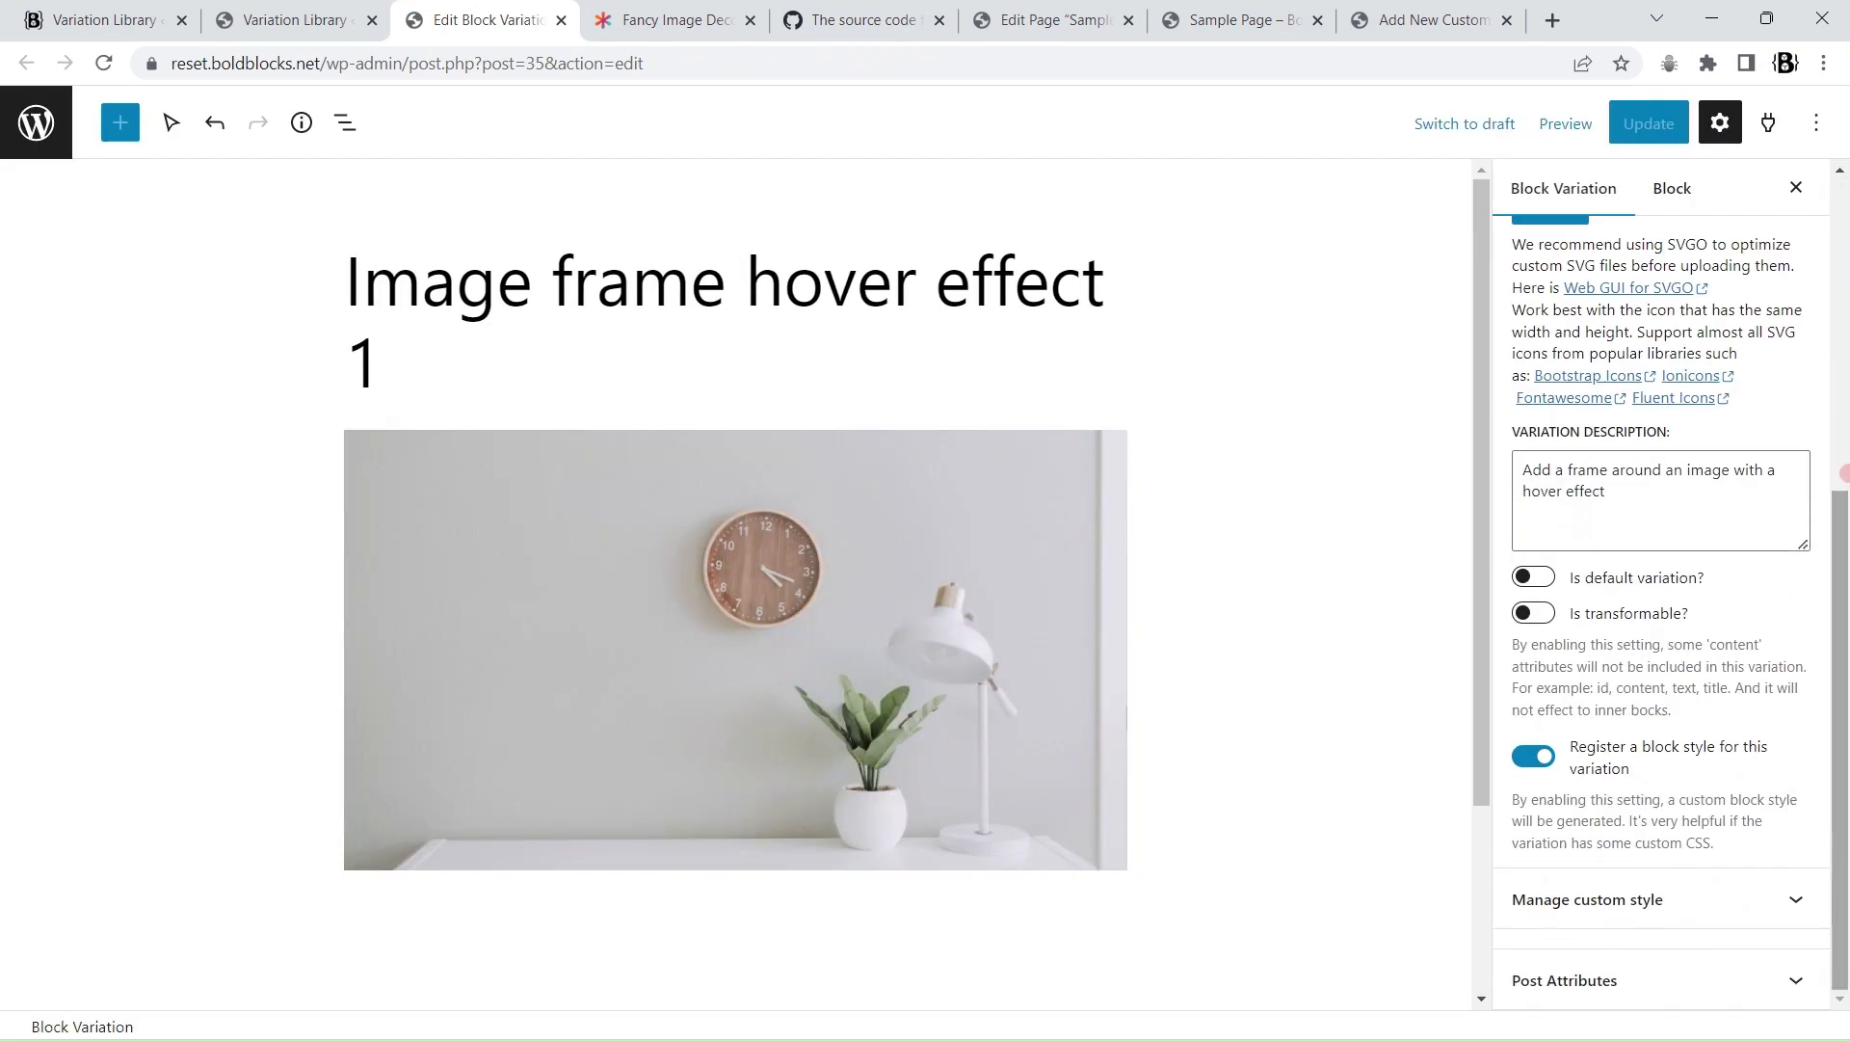
left_click(1798, 899)
left_click(1798, 899)
key("ctrl+shift+Tab")
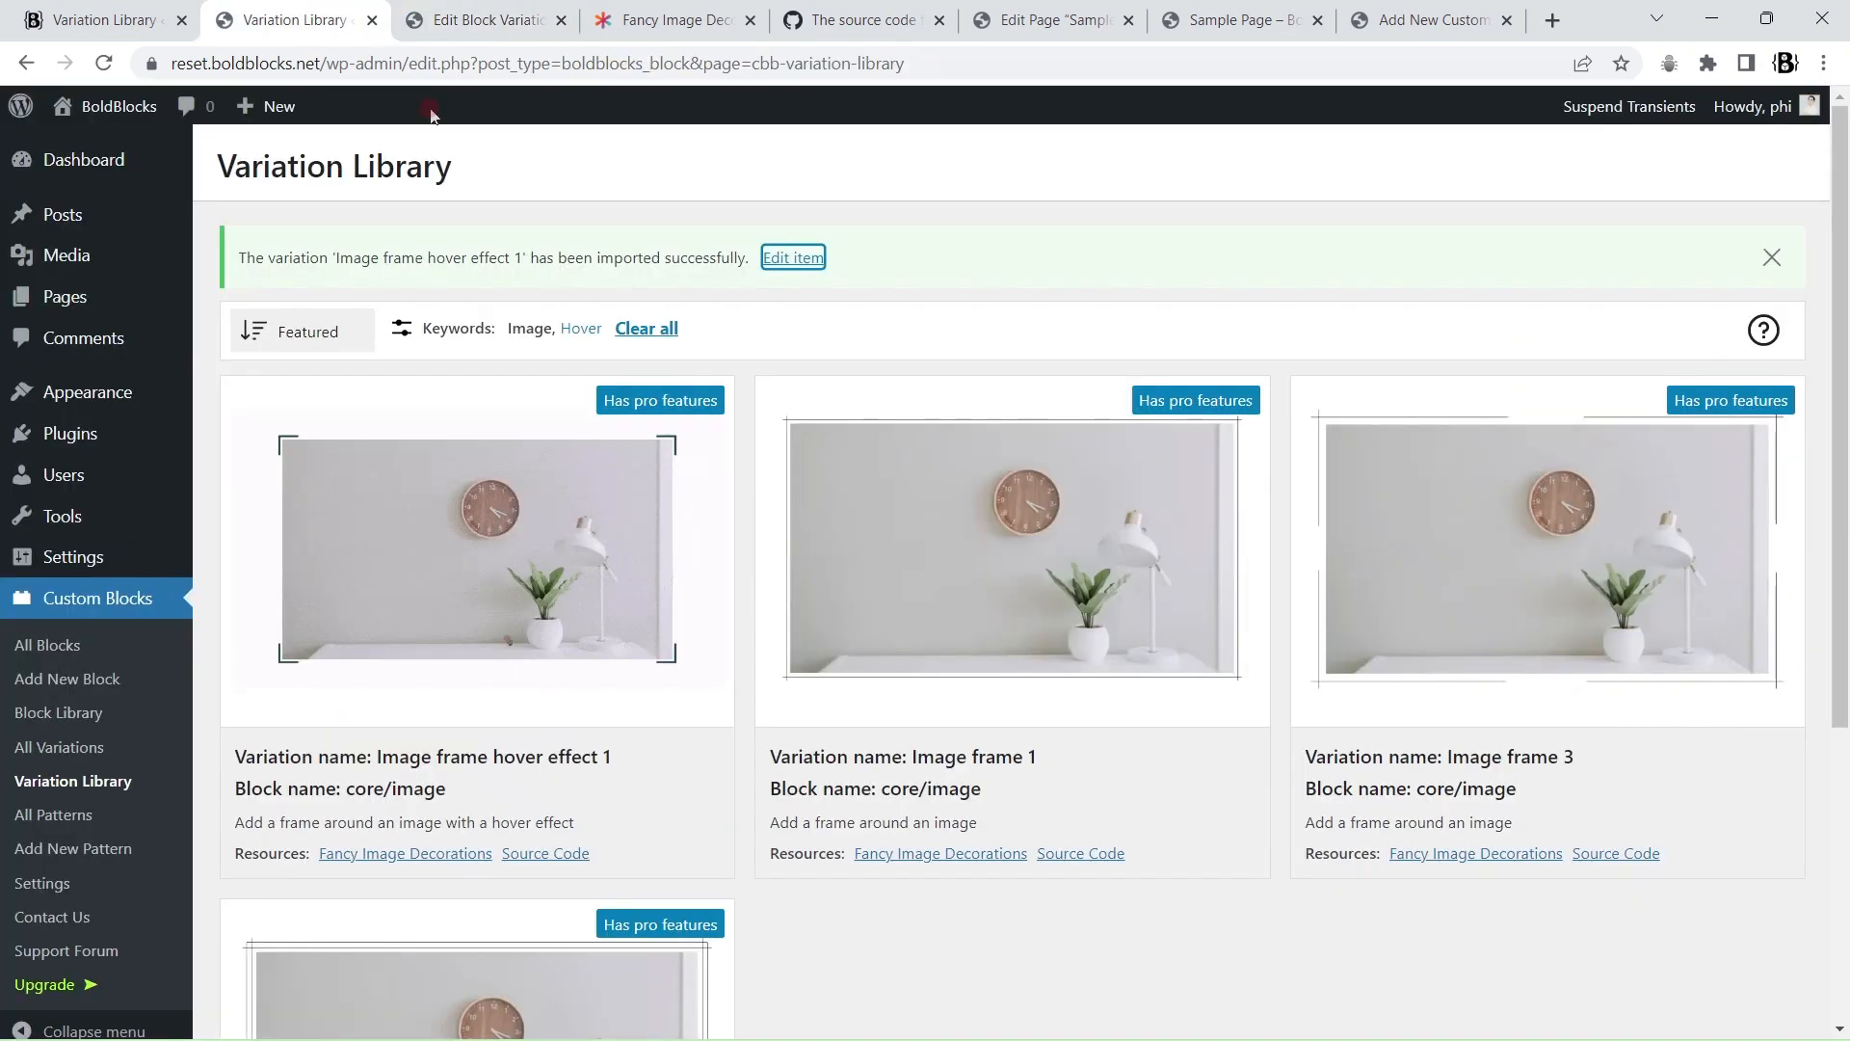
Step: Open the Source Code resource of Image frame hover effect 1 and examine its CSS
left_click(569, 870)
scroll(943, 434, "down", 3)
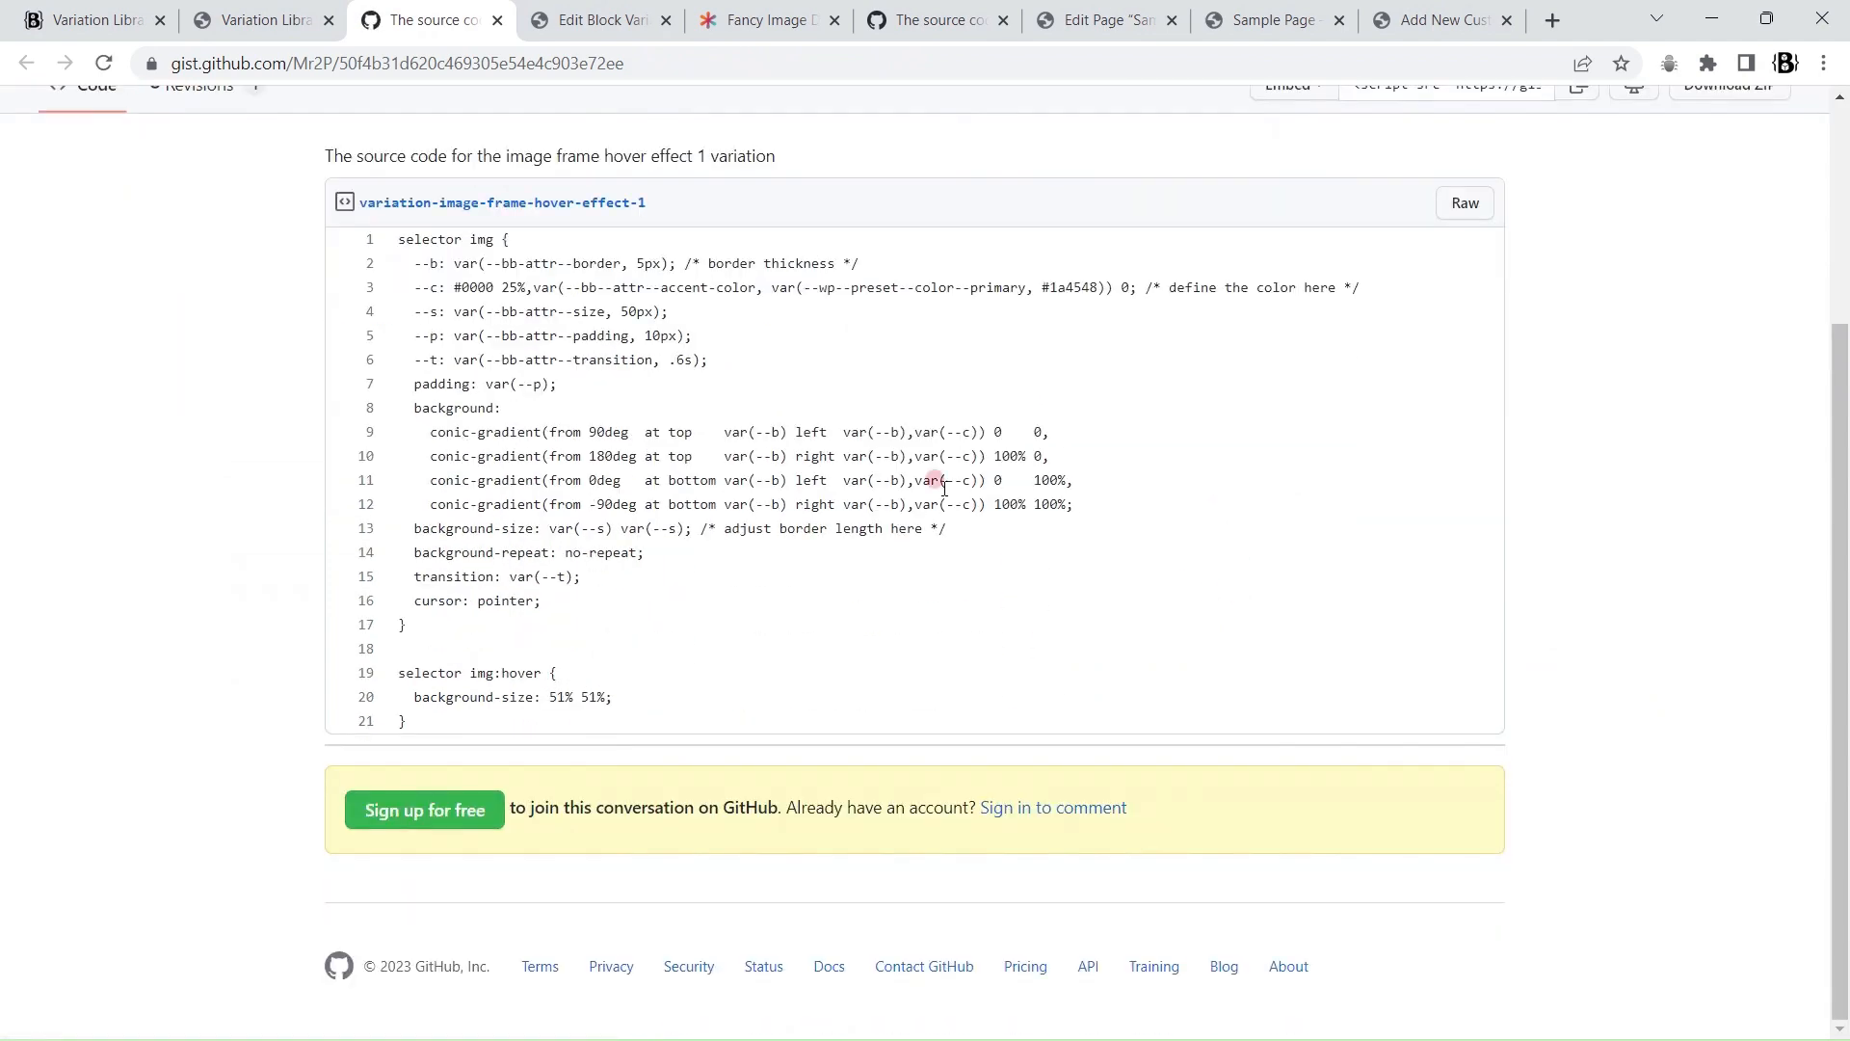
left_click_drag(401, 238, 829, 721)
left_click(932, 594)
Step: Open the Fancy Image Decorations resource of Image frame hover effect 1 and look at the Corner-Only Frame demo
left_click(277, 17)
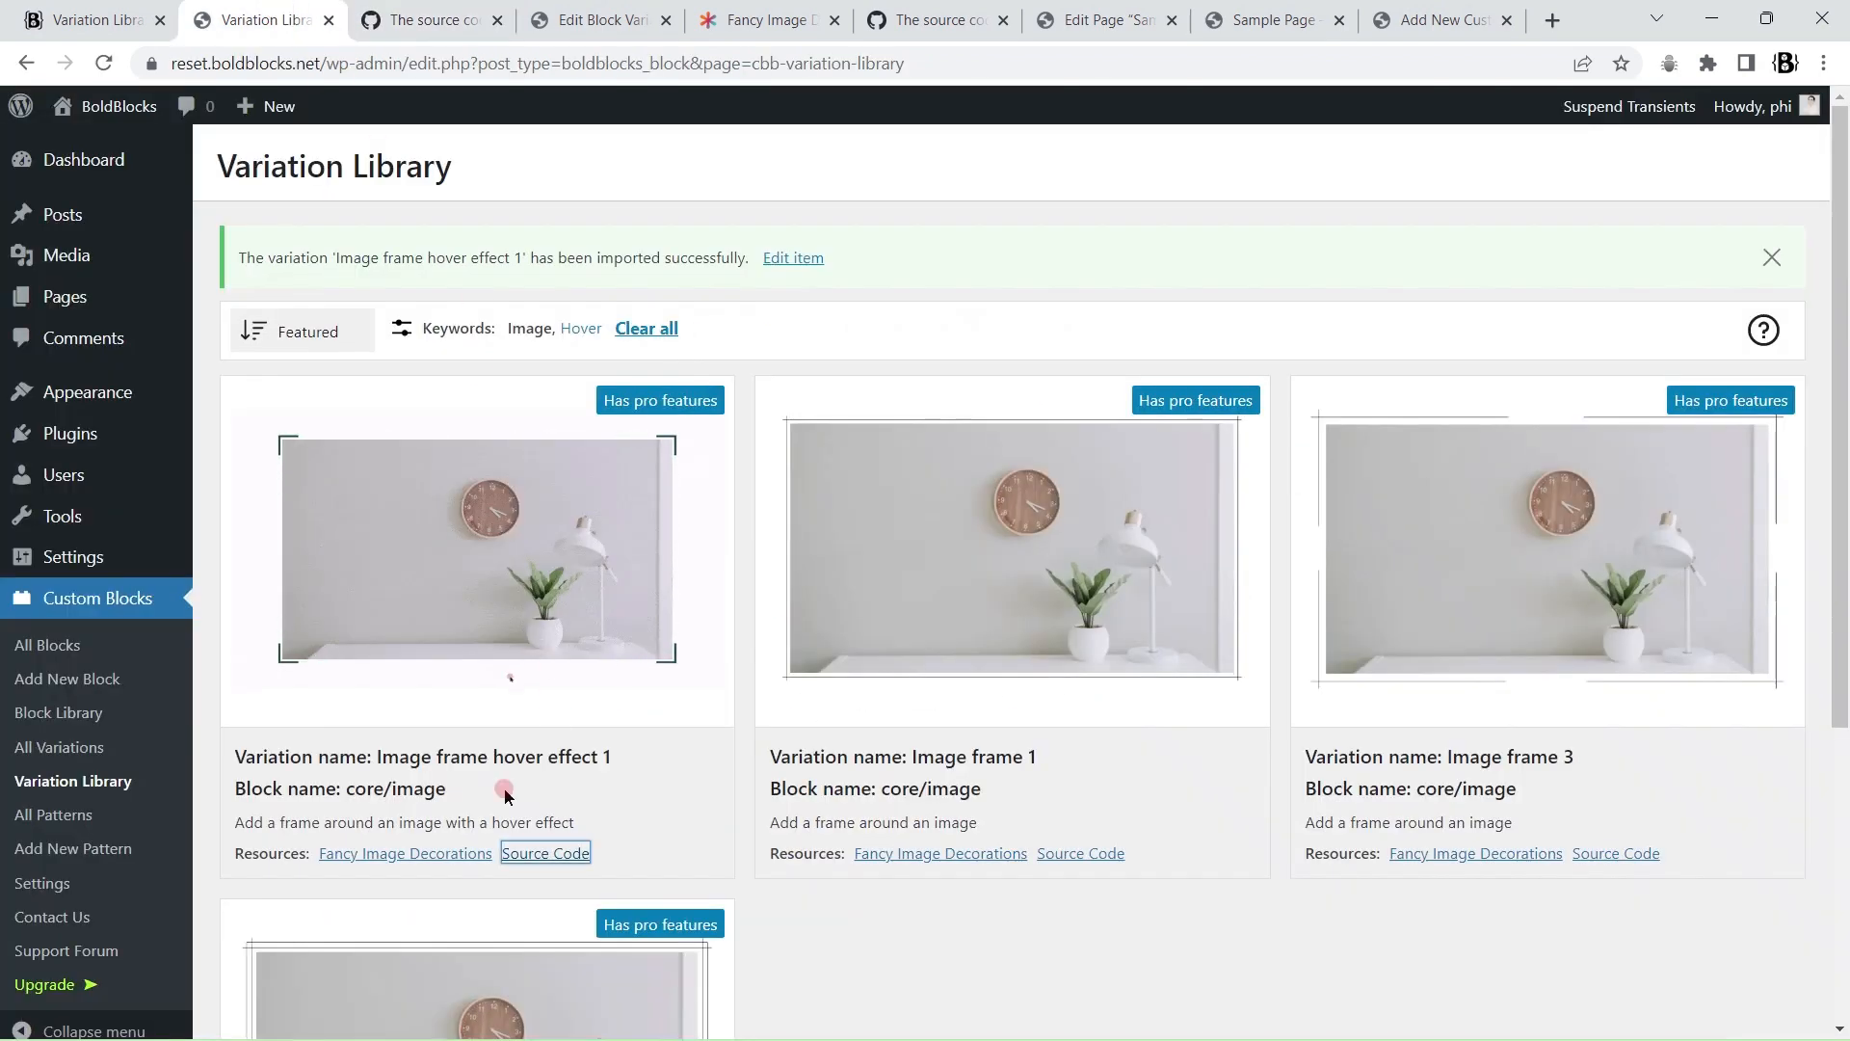
left_click(415, 854)
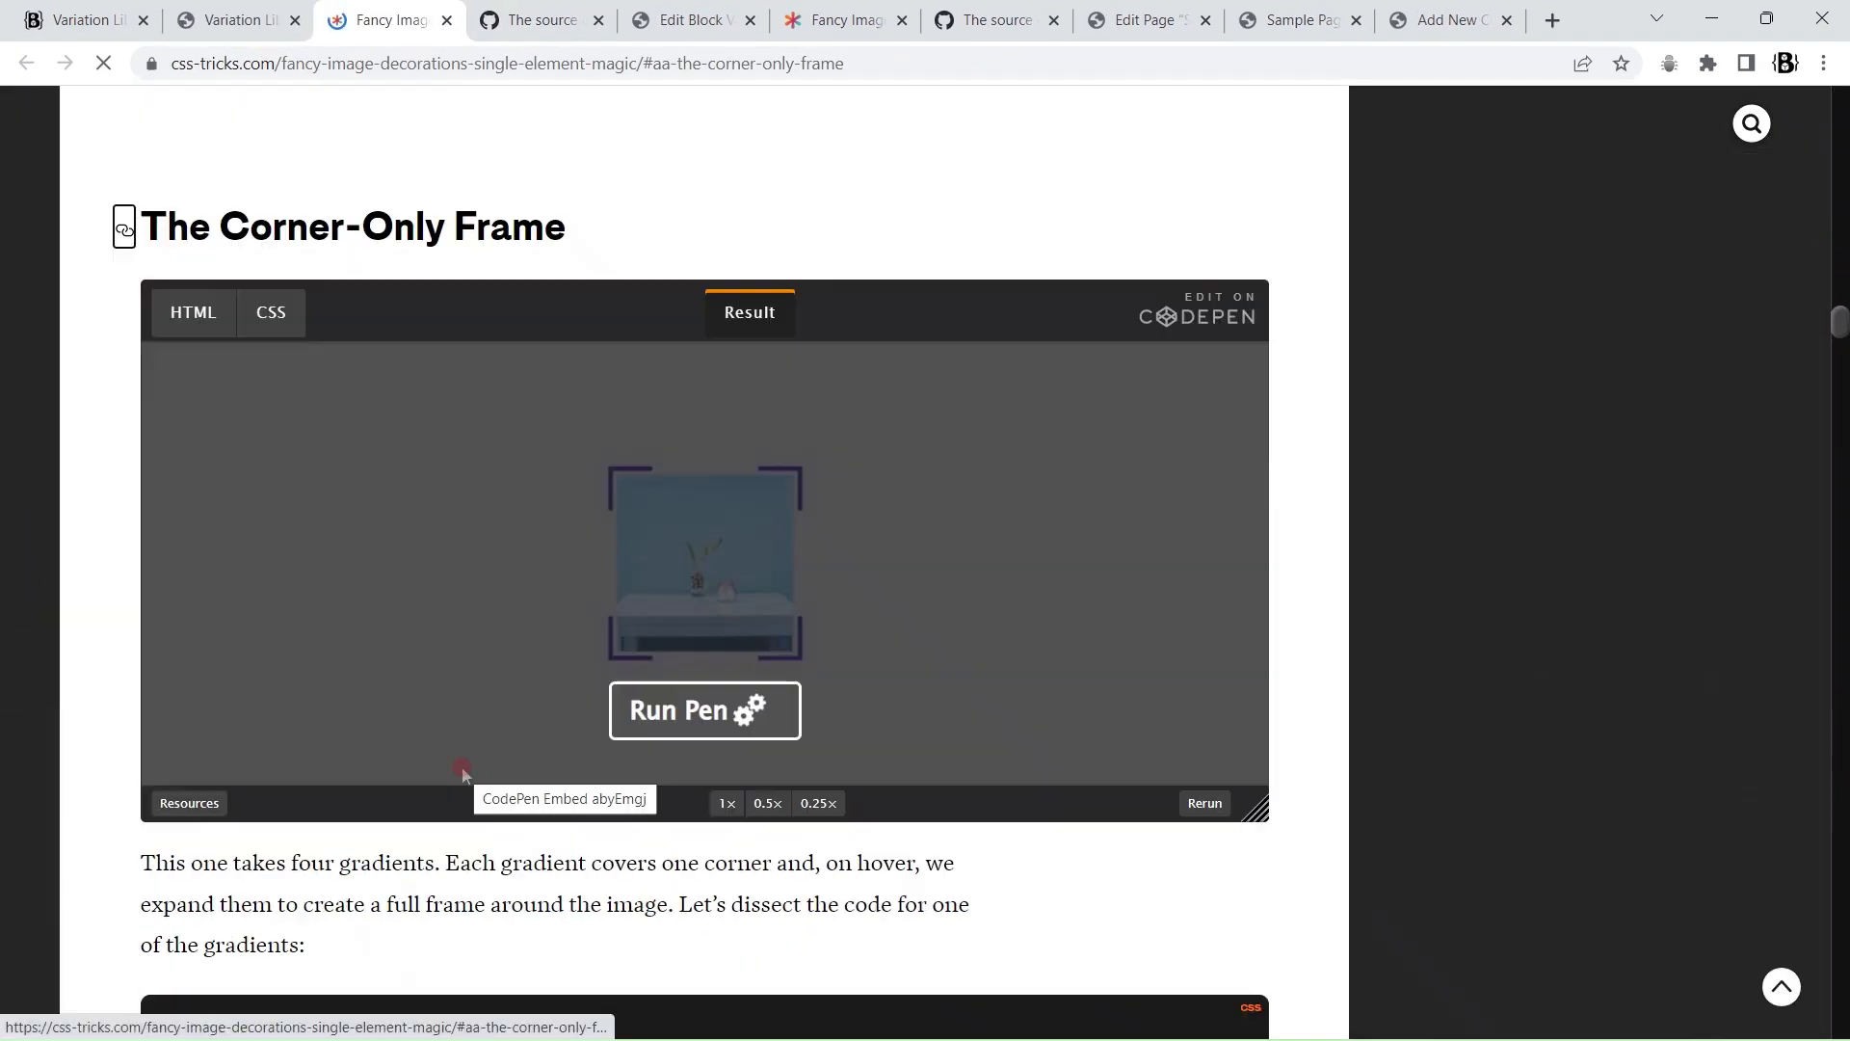
left_click(298, 317)
left_click(300, 317)
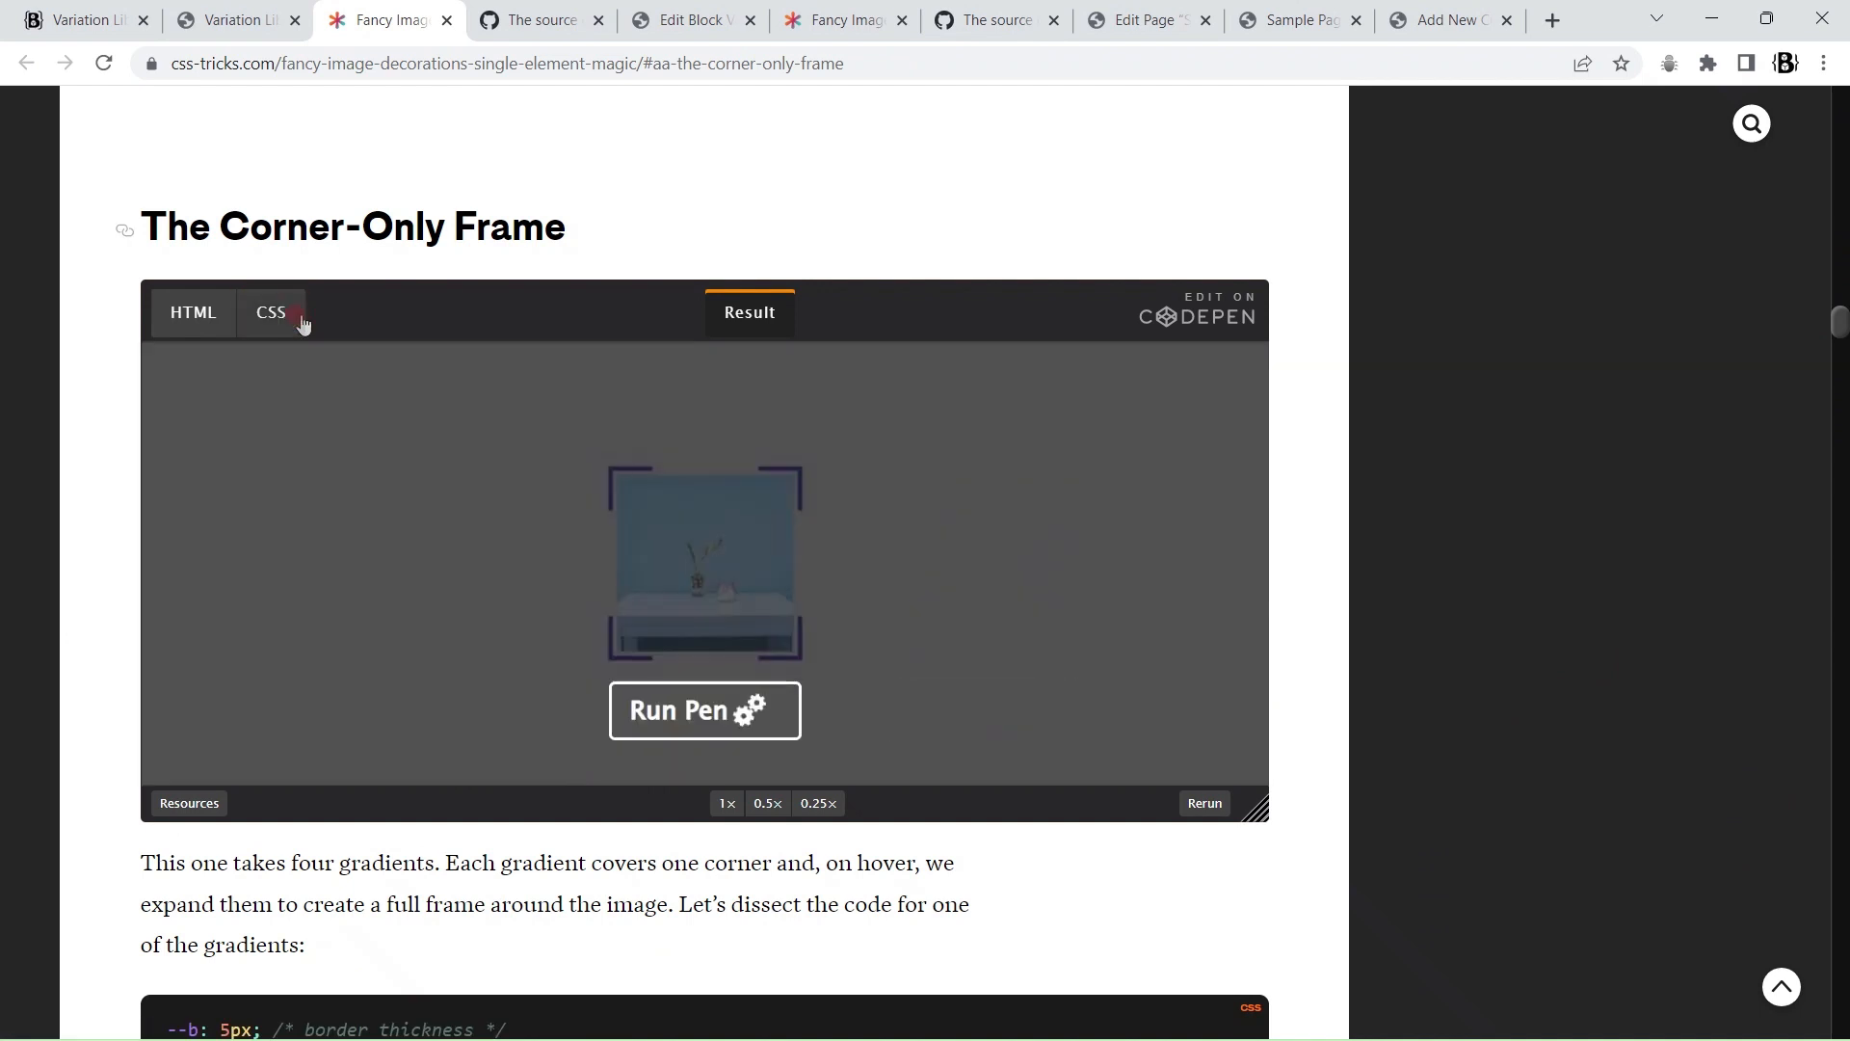
Step: Reload the Sample Page editor and dismiss the autosave notice
left_click(1147, 20)
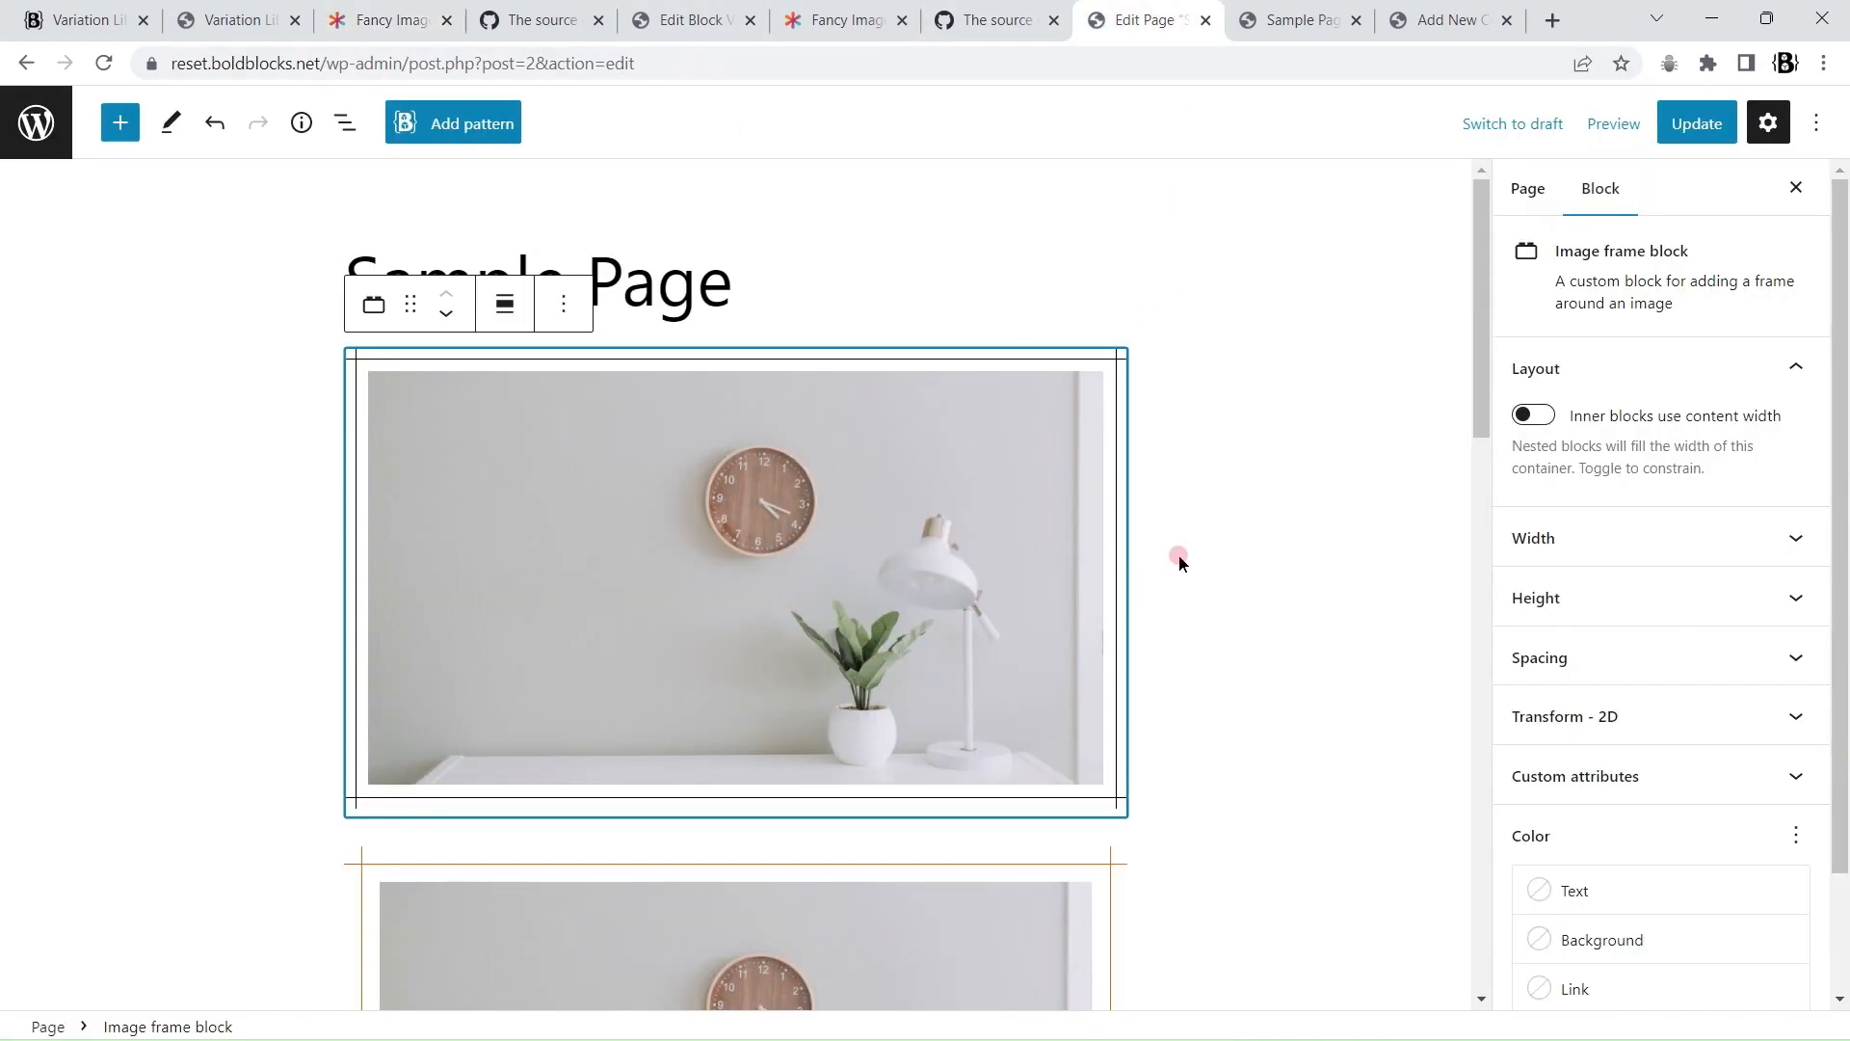
left_click(105, 65)
left_click(1039, 197)
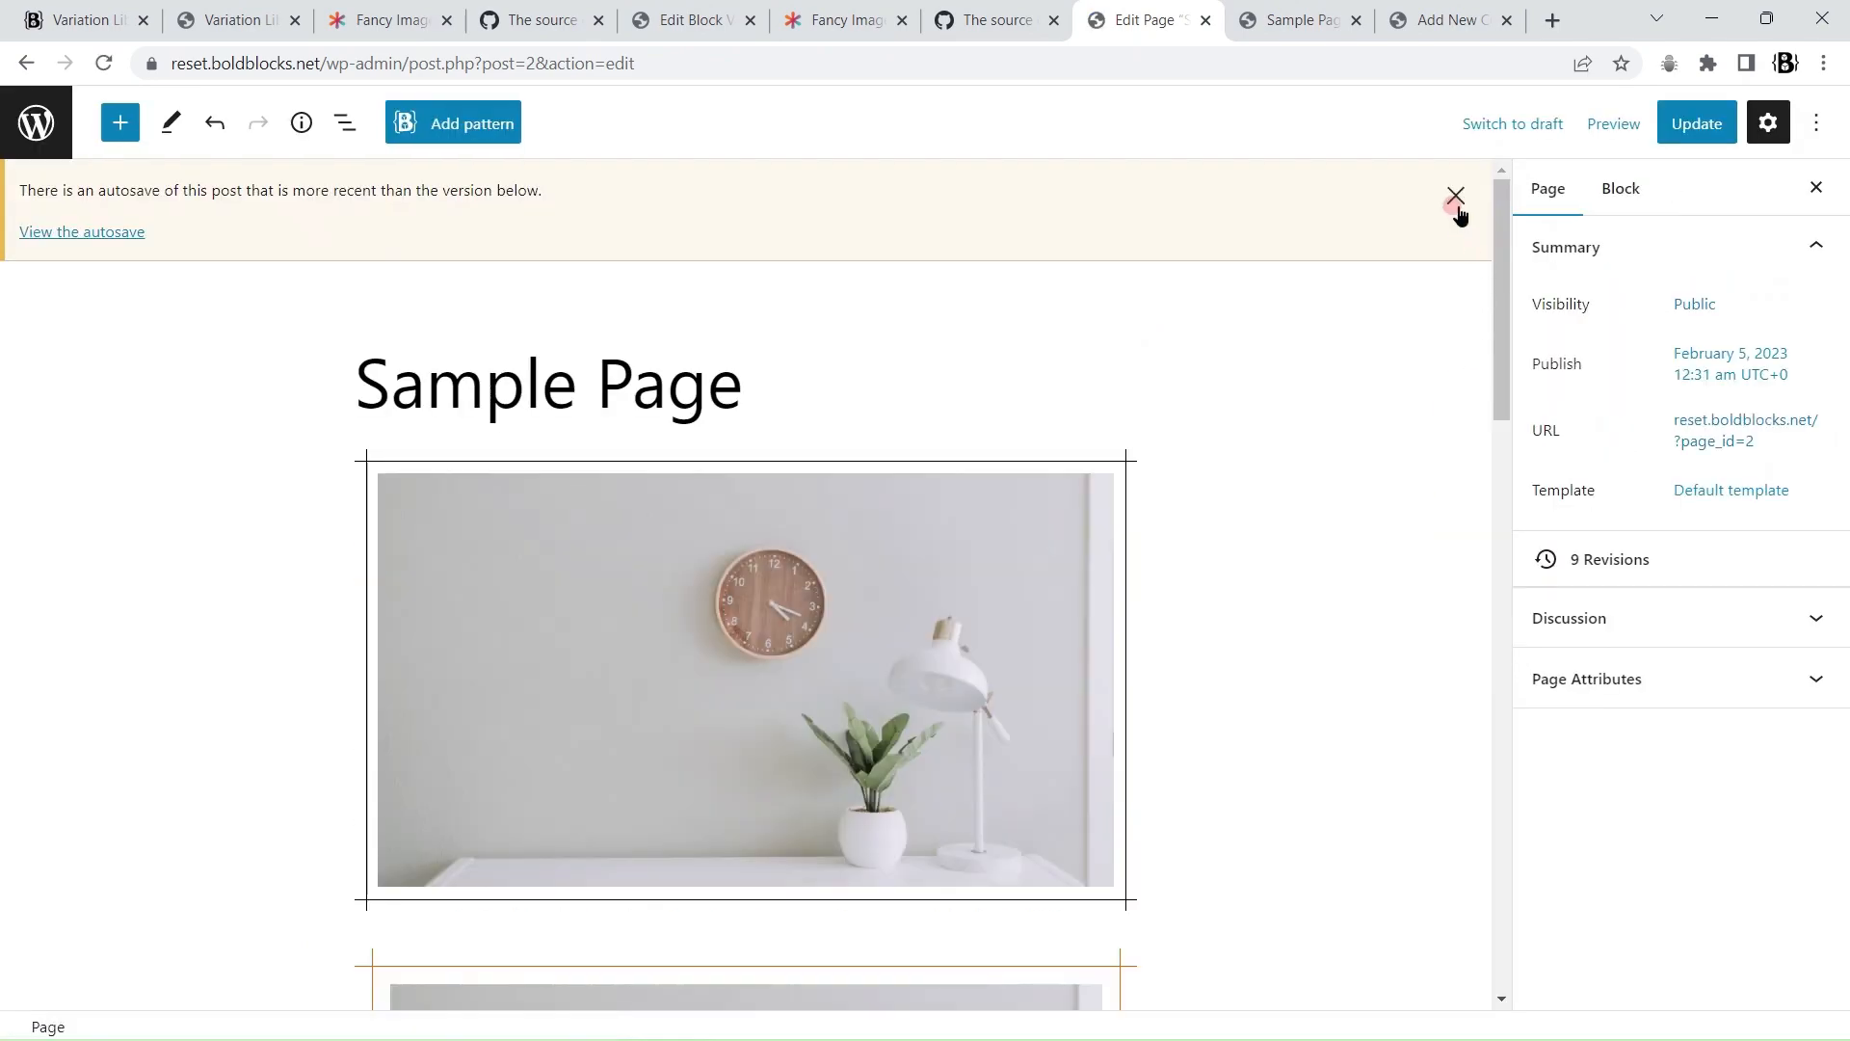
left_click(1455, 197)
Step: Check the styles offered for the first framed image on Sample Page, and deselect it
left_click(366, 362)
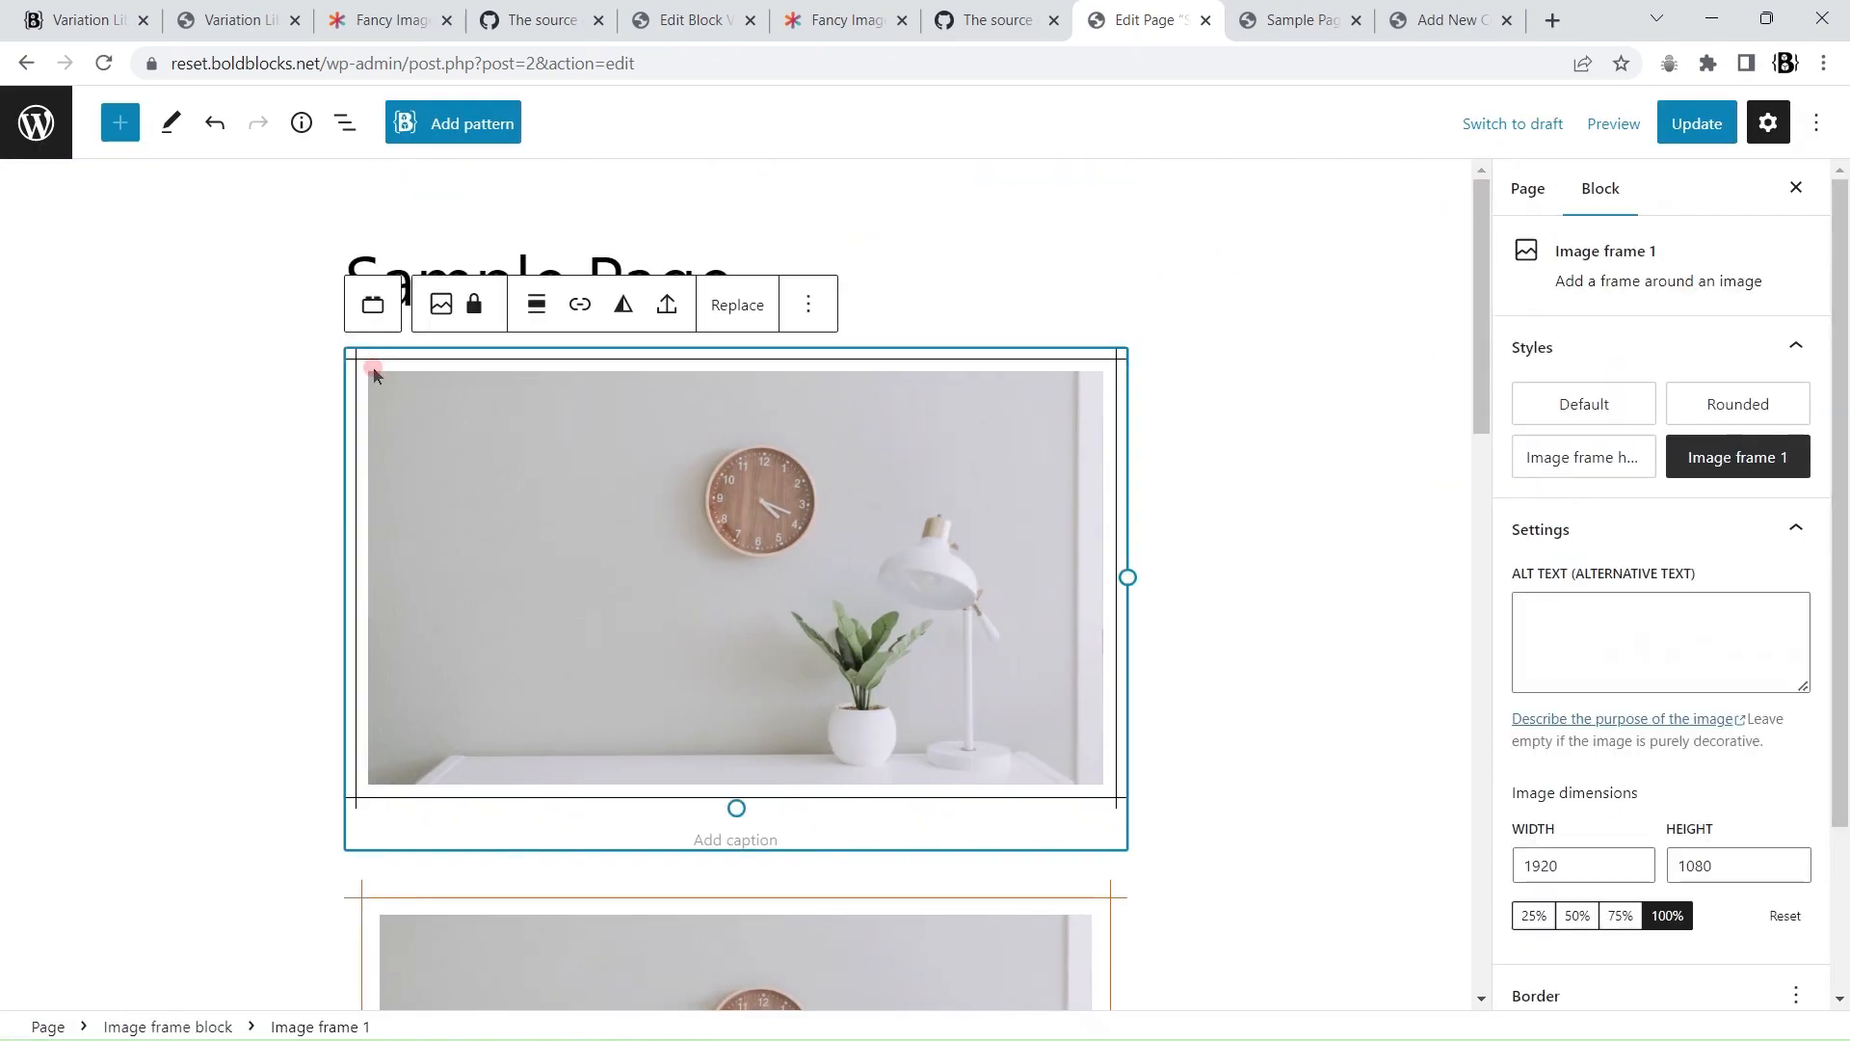
left_click(372, 303)
left_click(1466, 322)
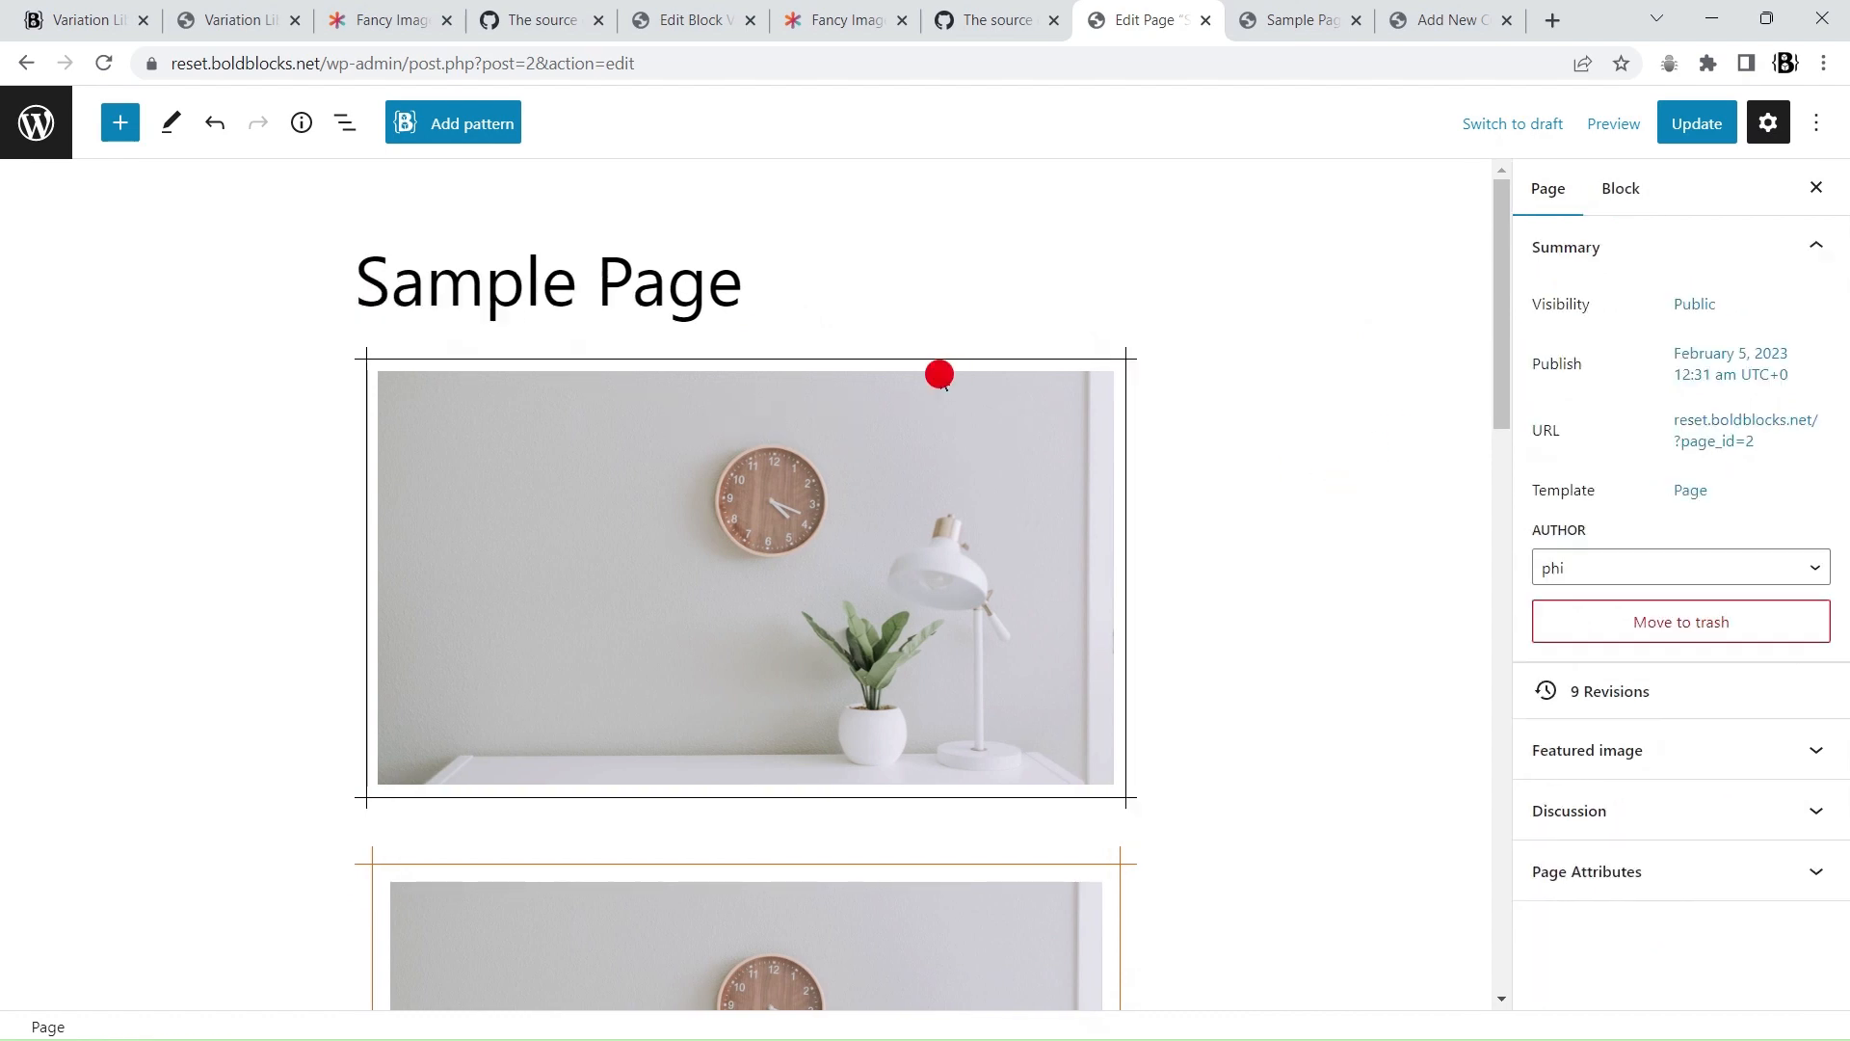
Step: Insert an Image frame hover effect 1 block directly below the Sample Page title
left_click(858, 272)
key("Return")
type("/")
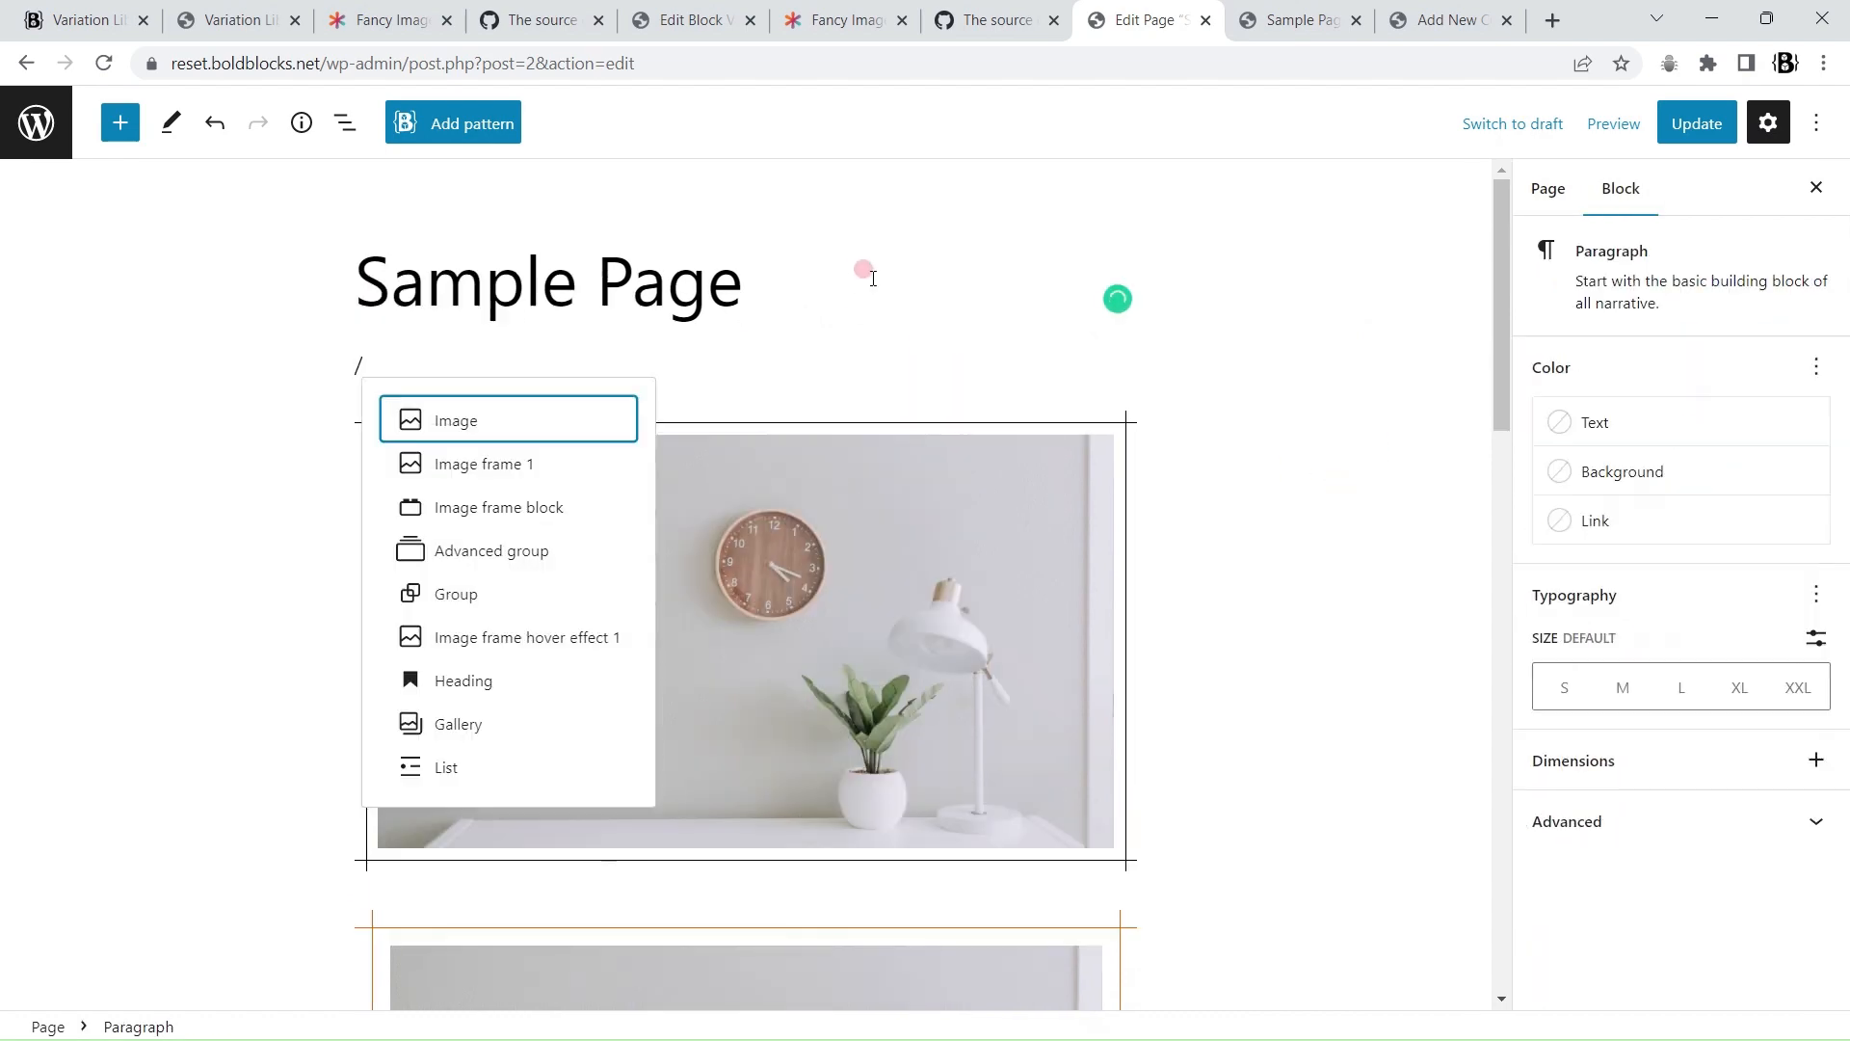
left_click(560, 640)
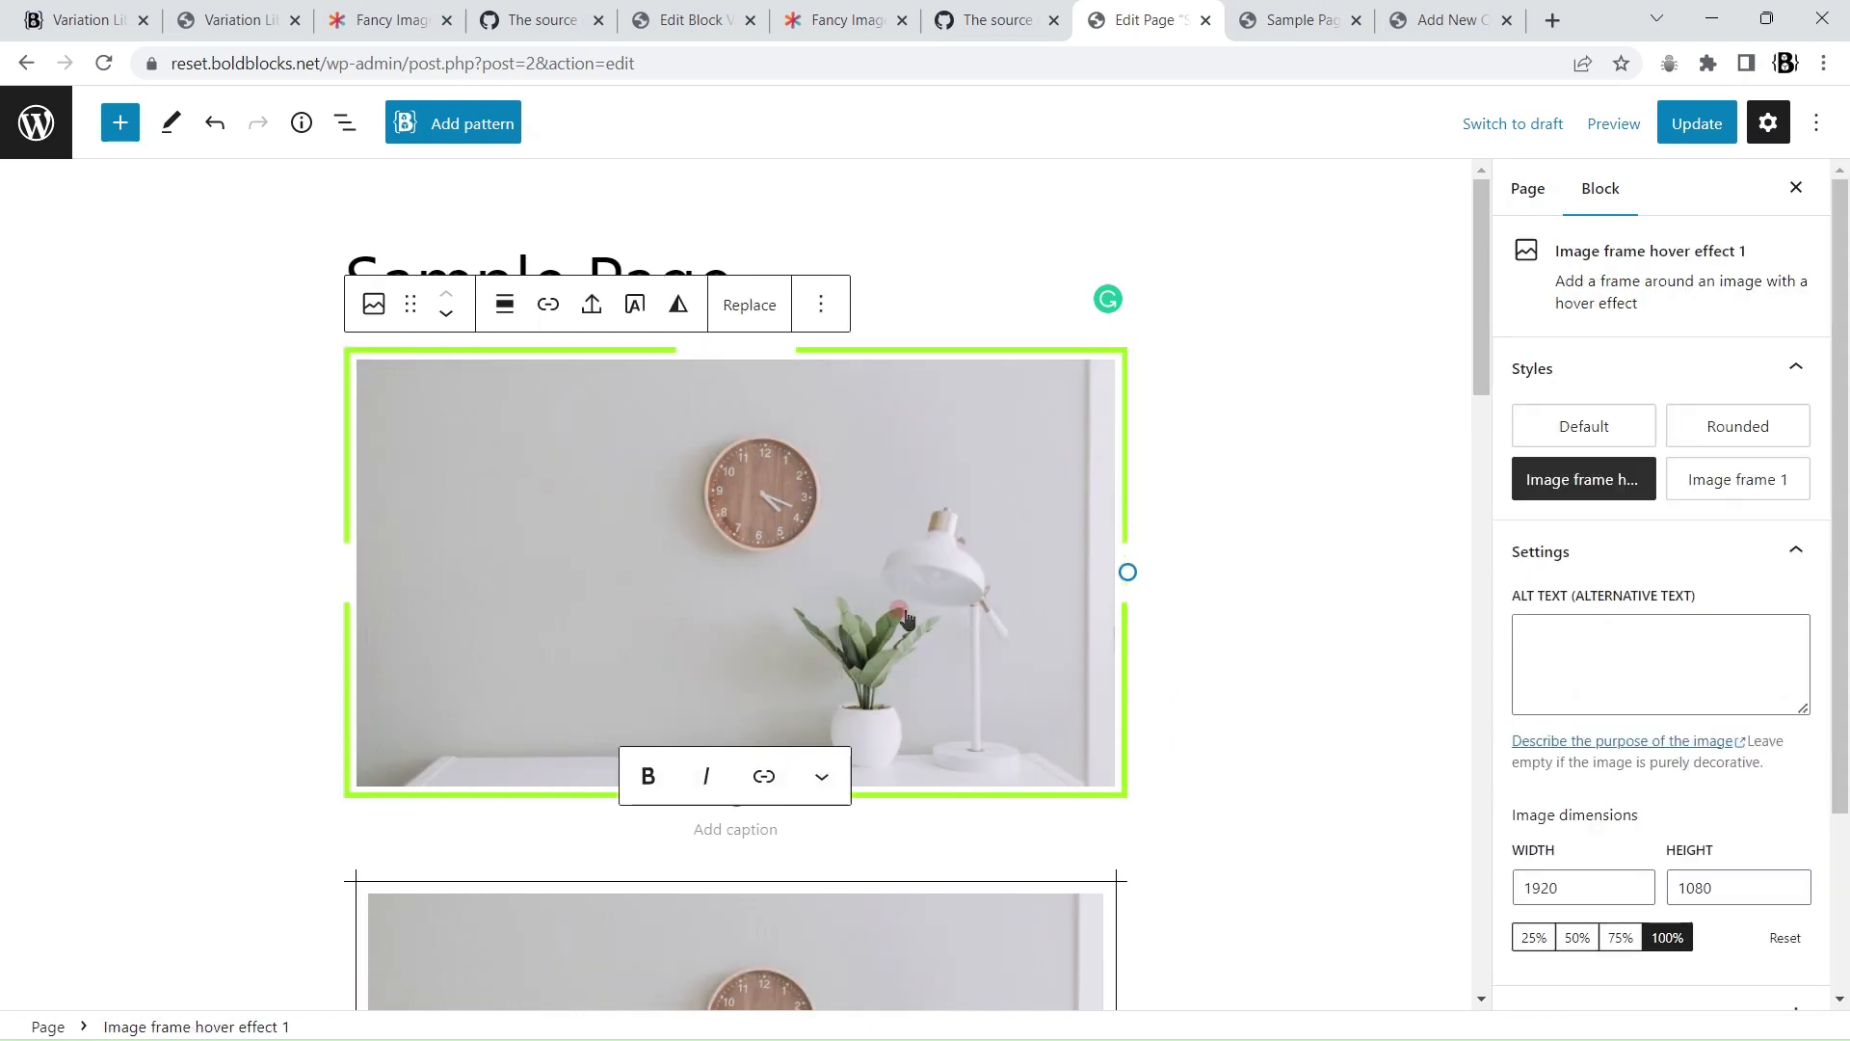
Step: Try the Image frame 1 style on the new image and switch it back to Image frame hover effect 1
scroll(1358, 644, "down", 3)
scroll(1363, 646, "up", 3)
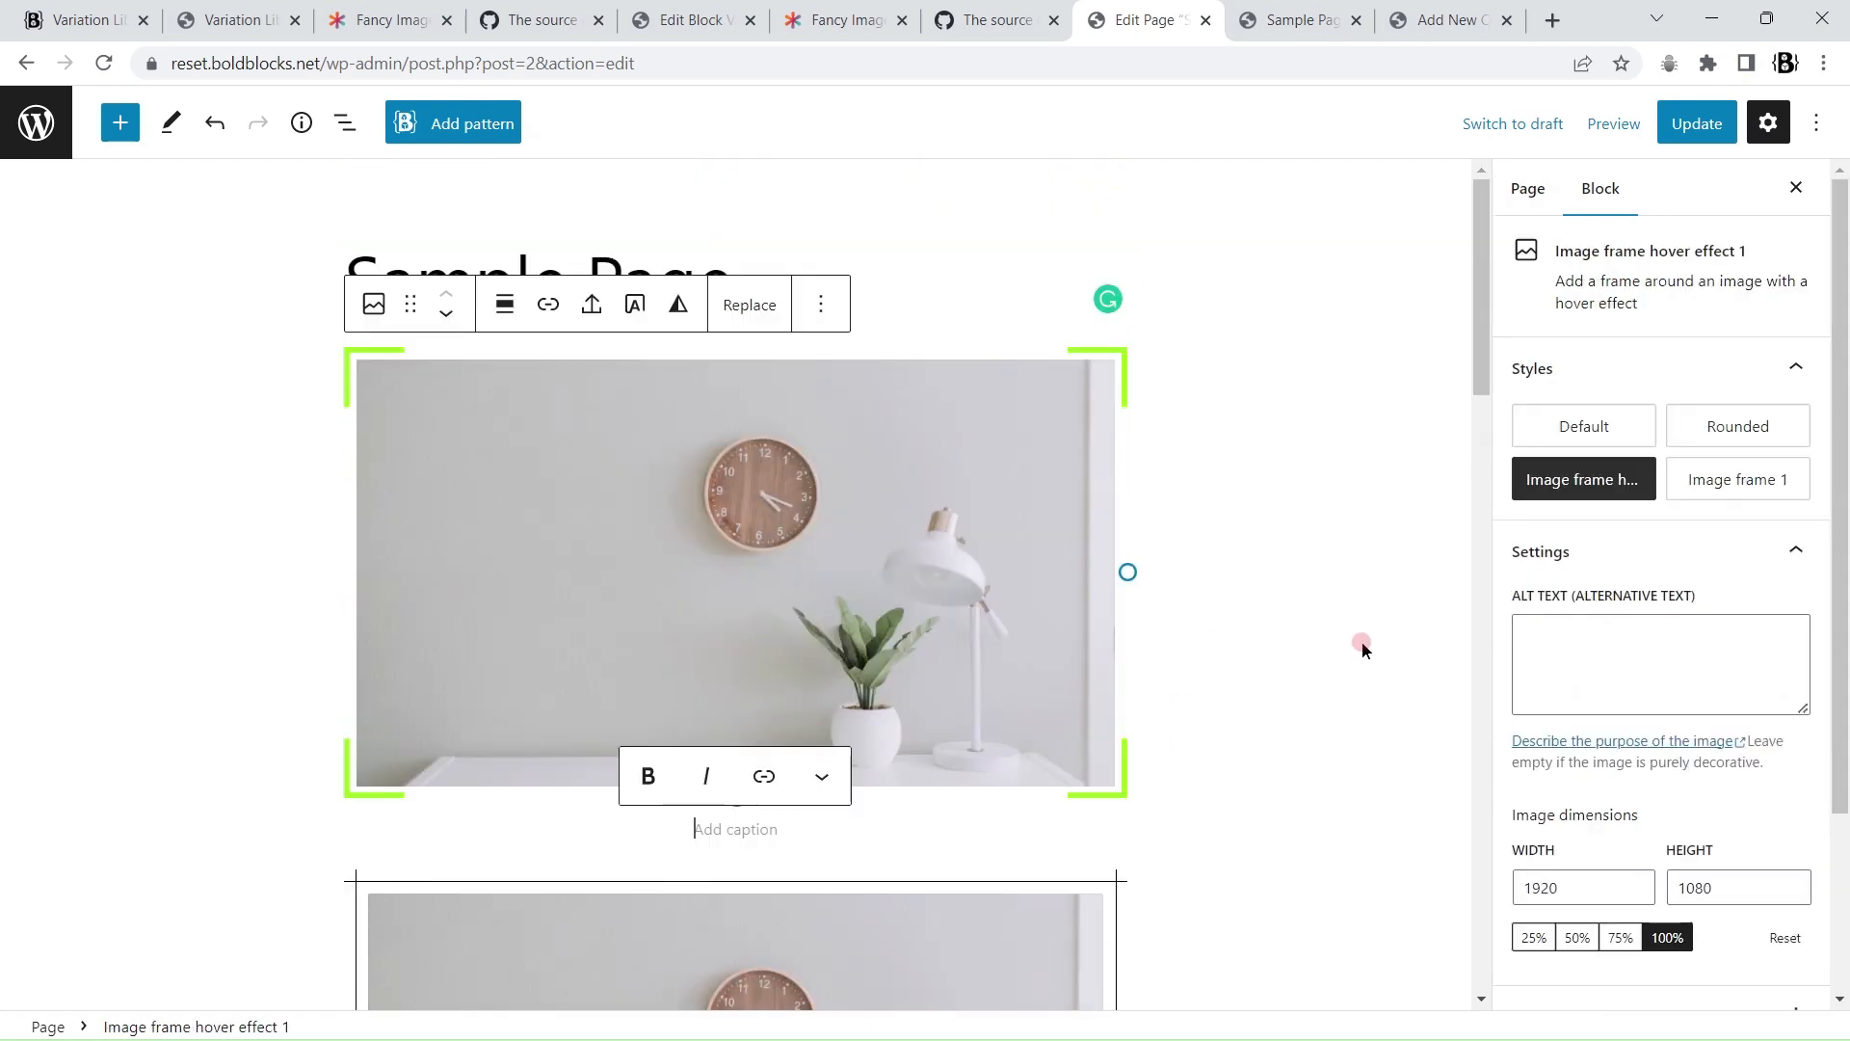
left_click(1774, 484)
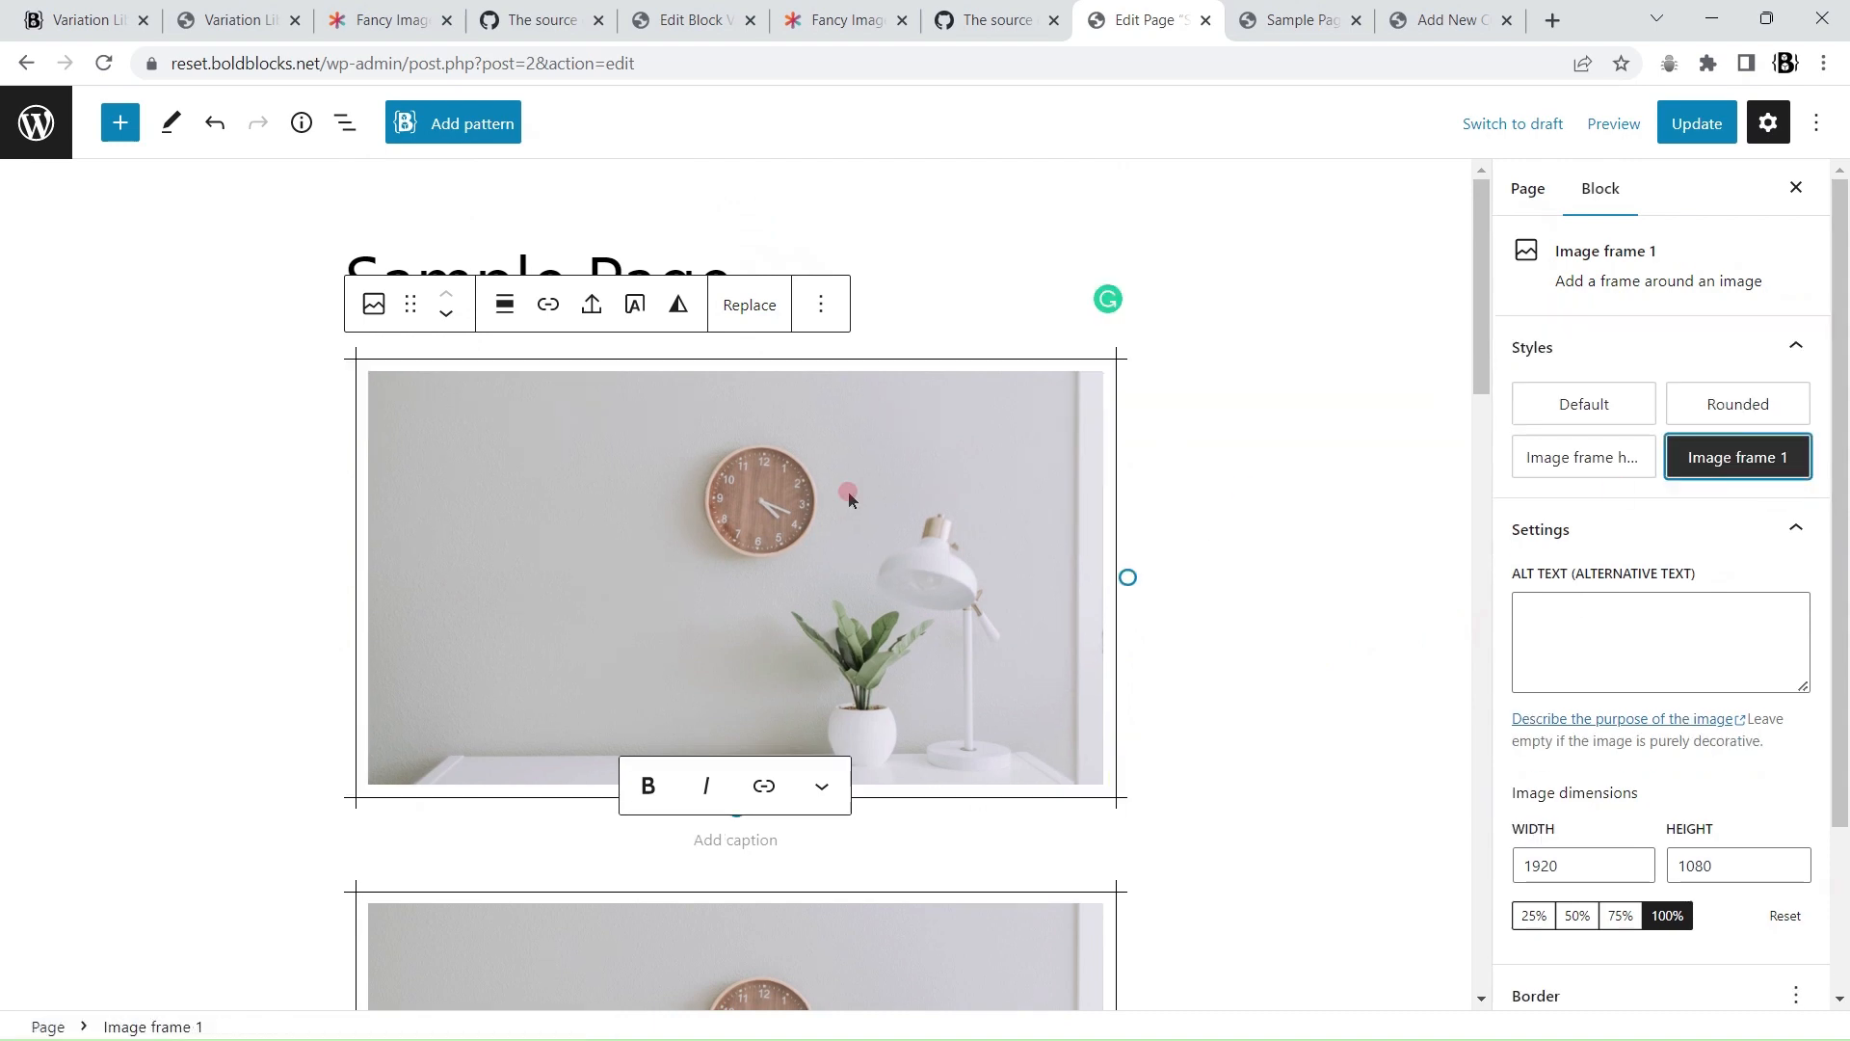
left_click(1577, 456)
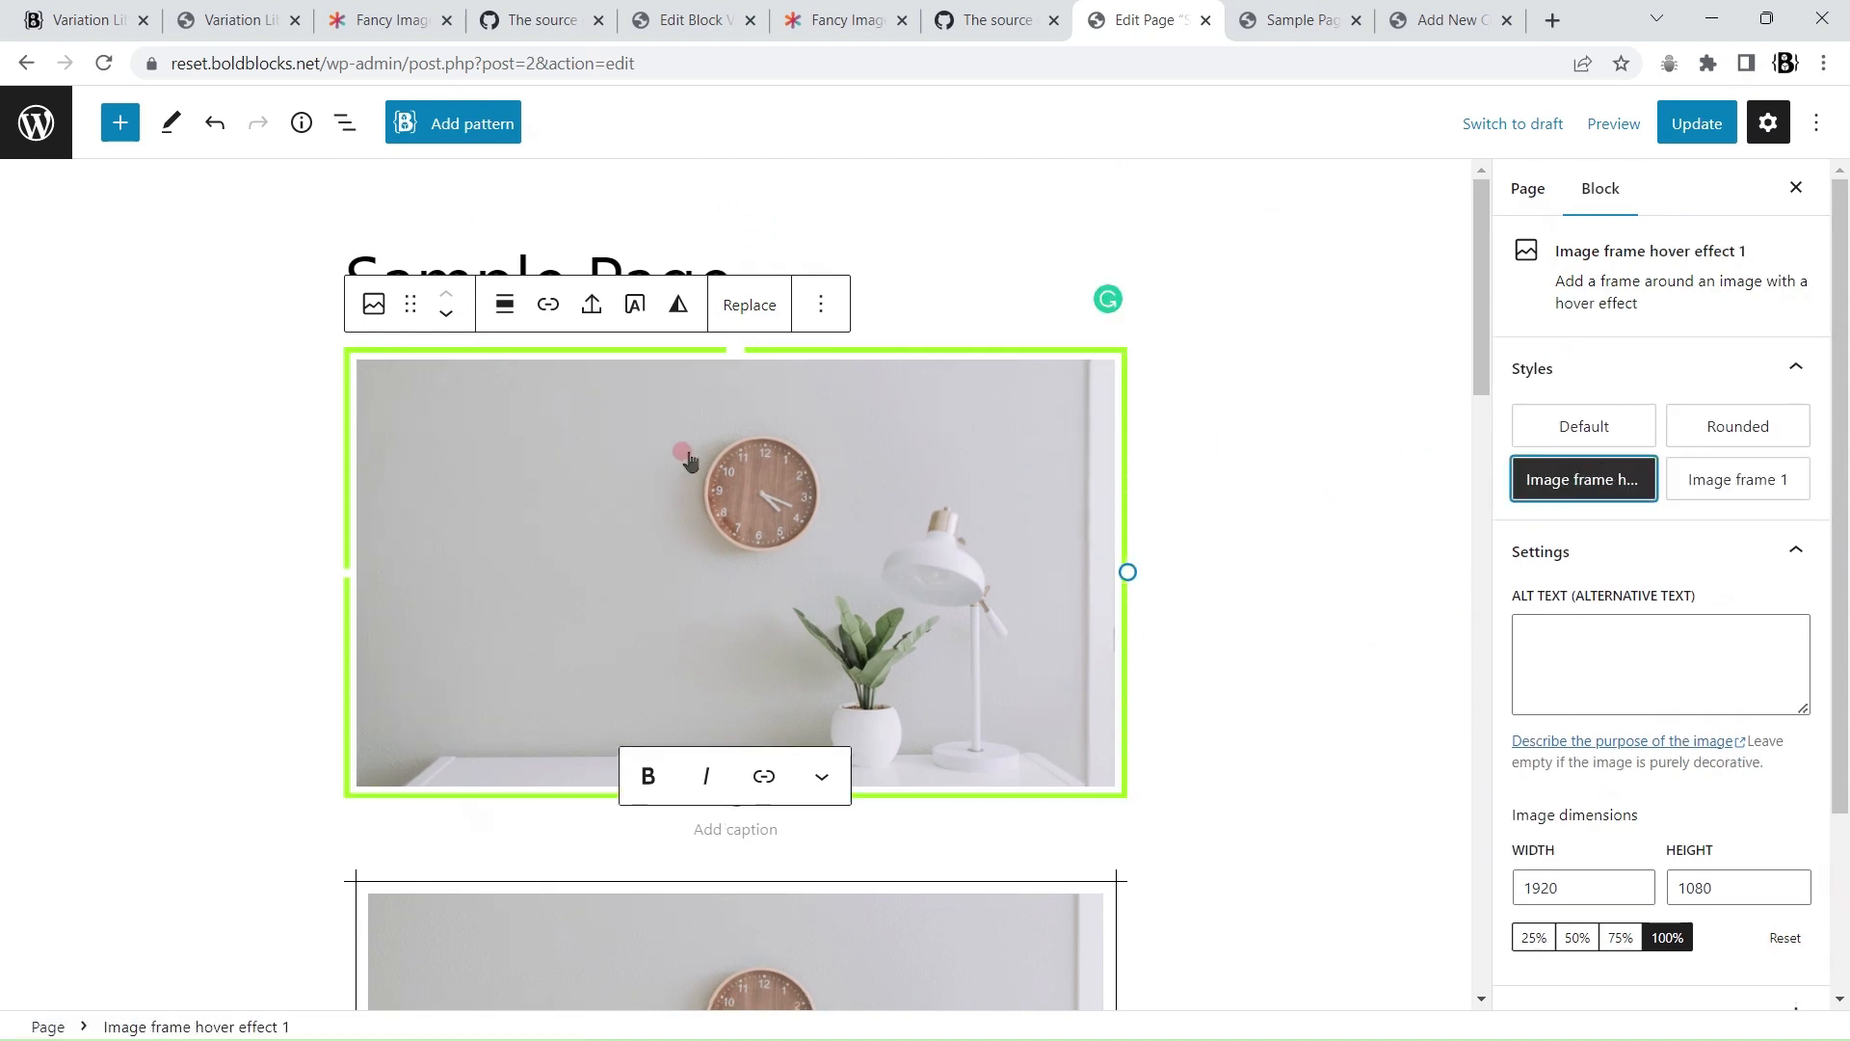
Step: Review the framed images on Sample Page, deselect the new block and update the page
scroll(1282, 481, "down", 6)
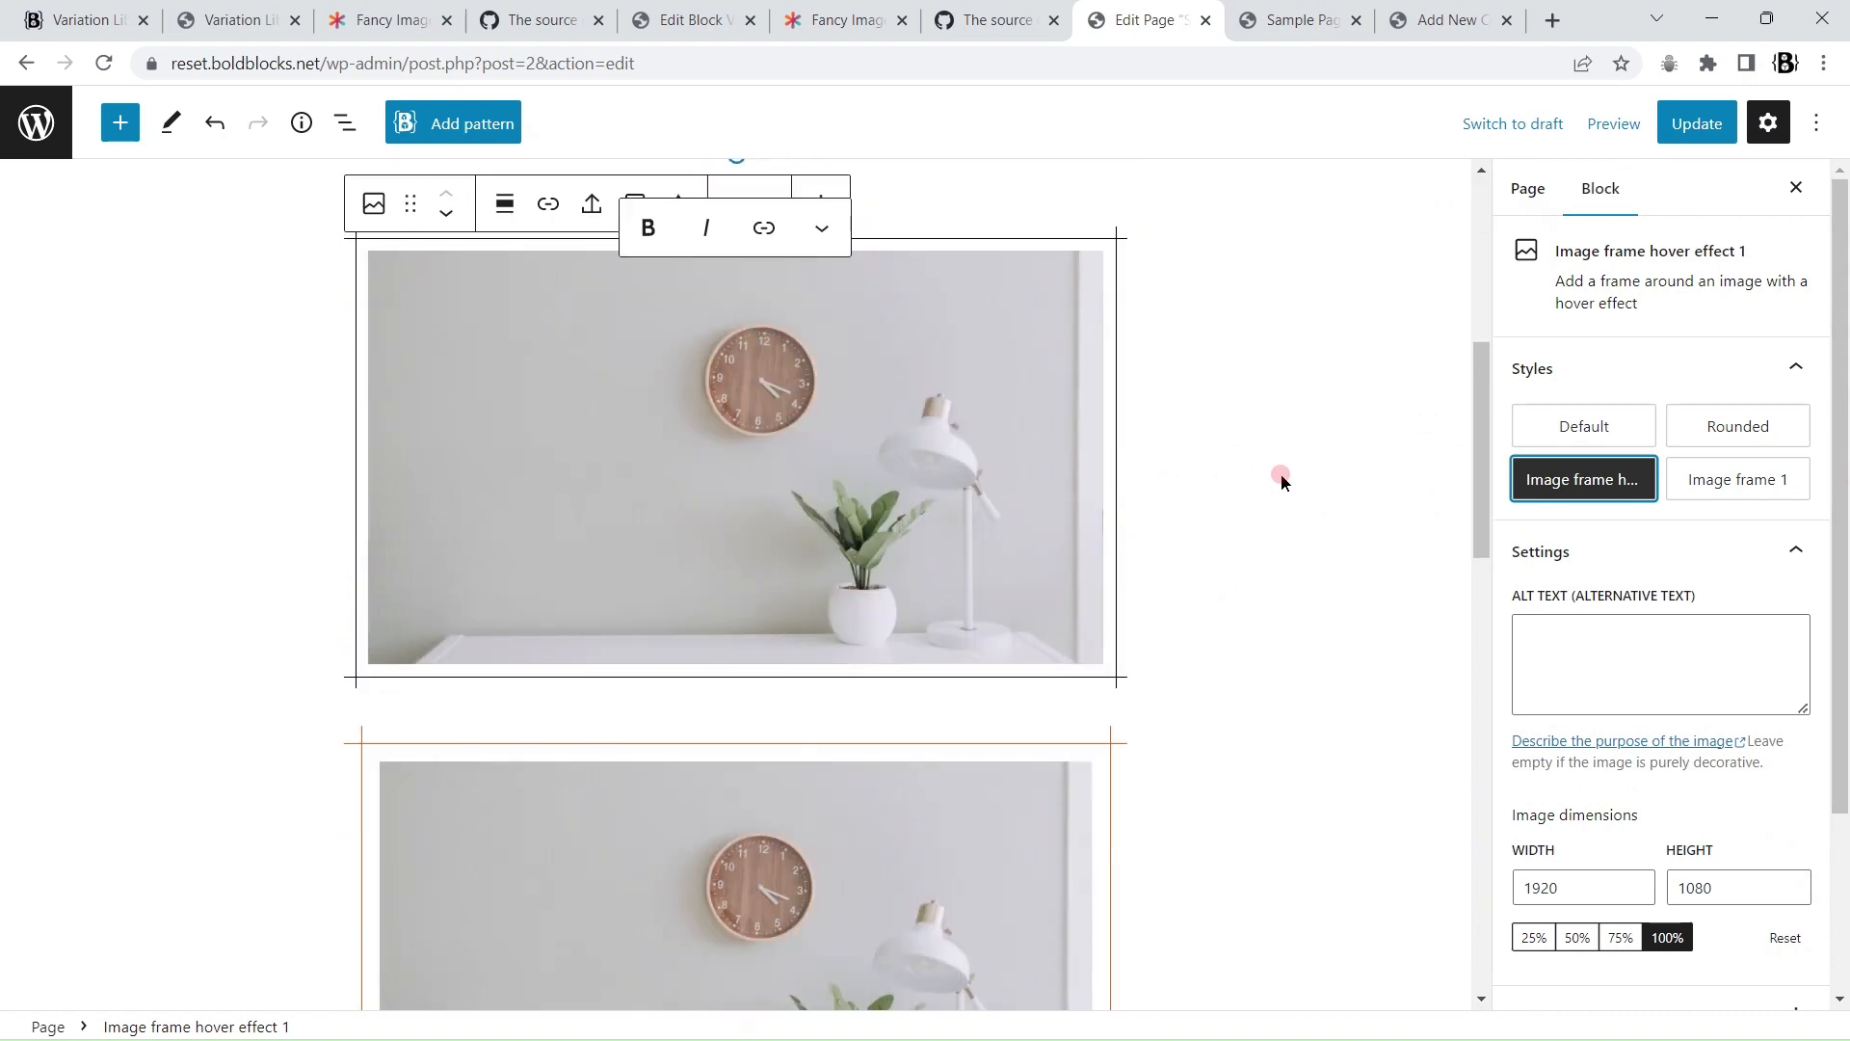
scroll(1283, 481, "up", 1)
left_click(1294, 476)
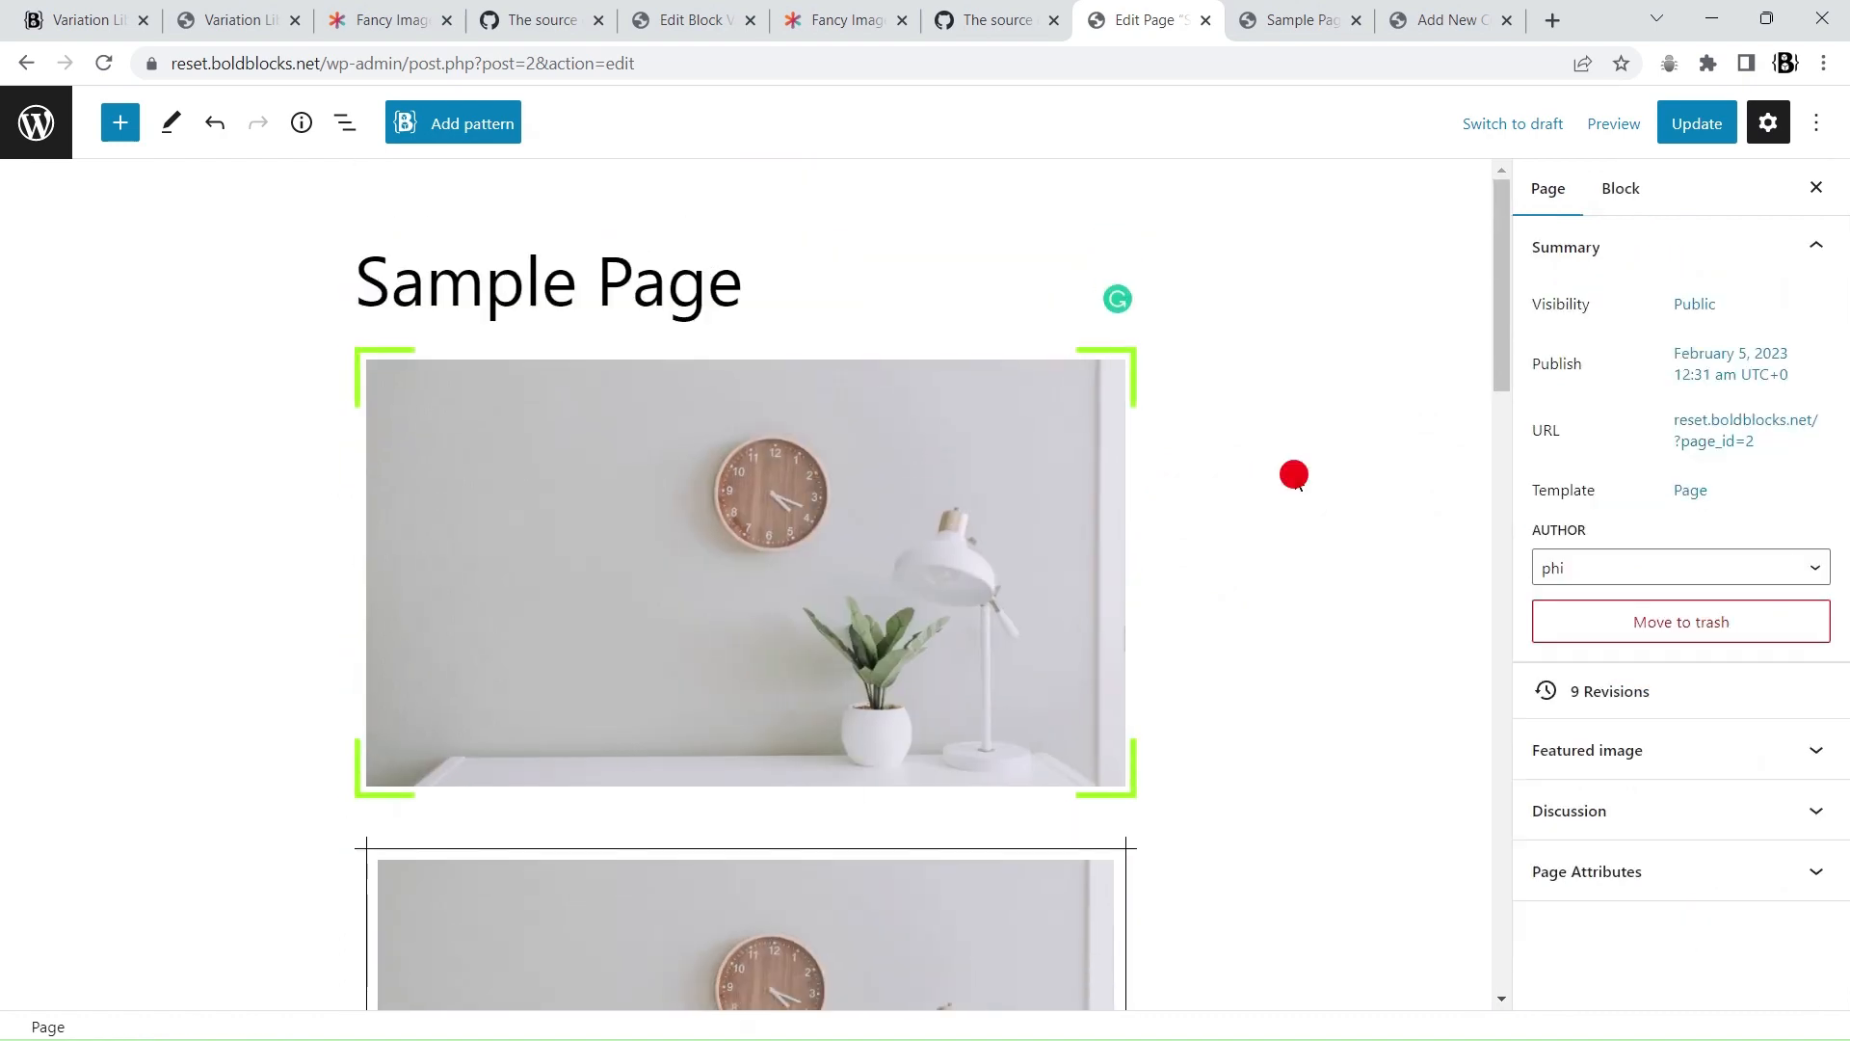
left_click(1696, 123)
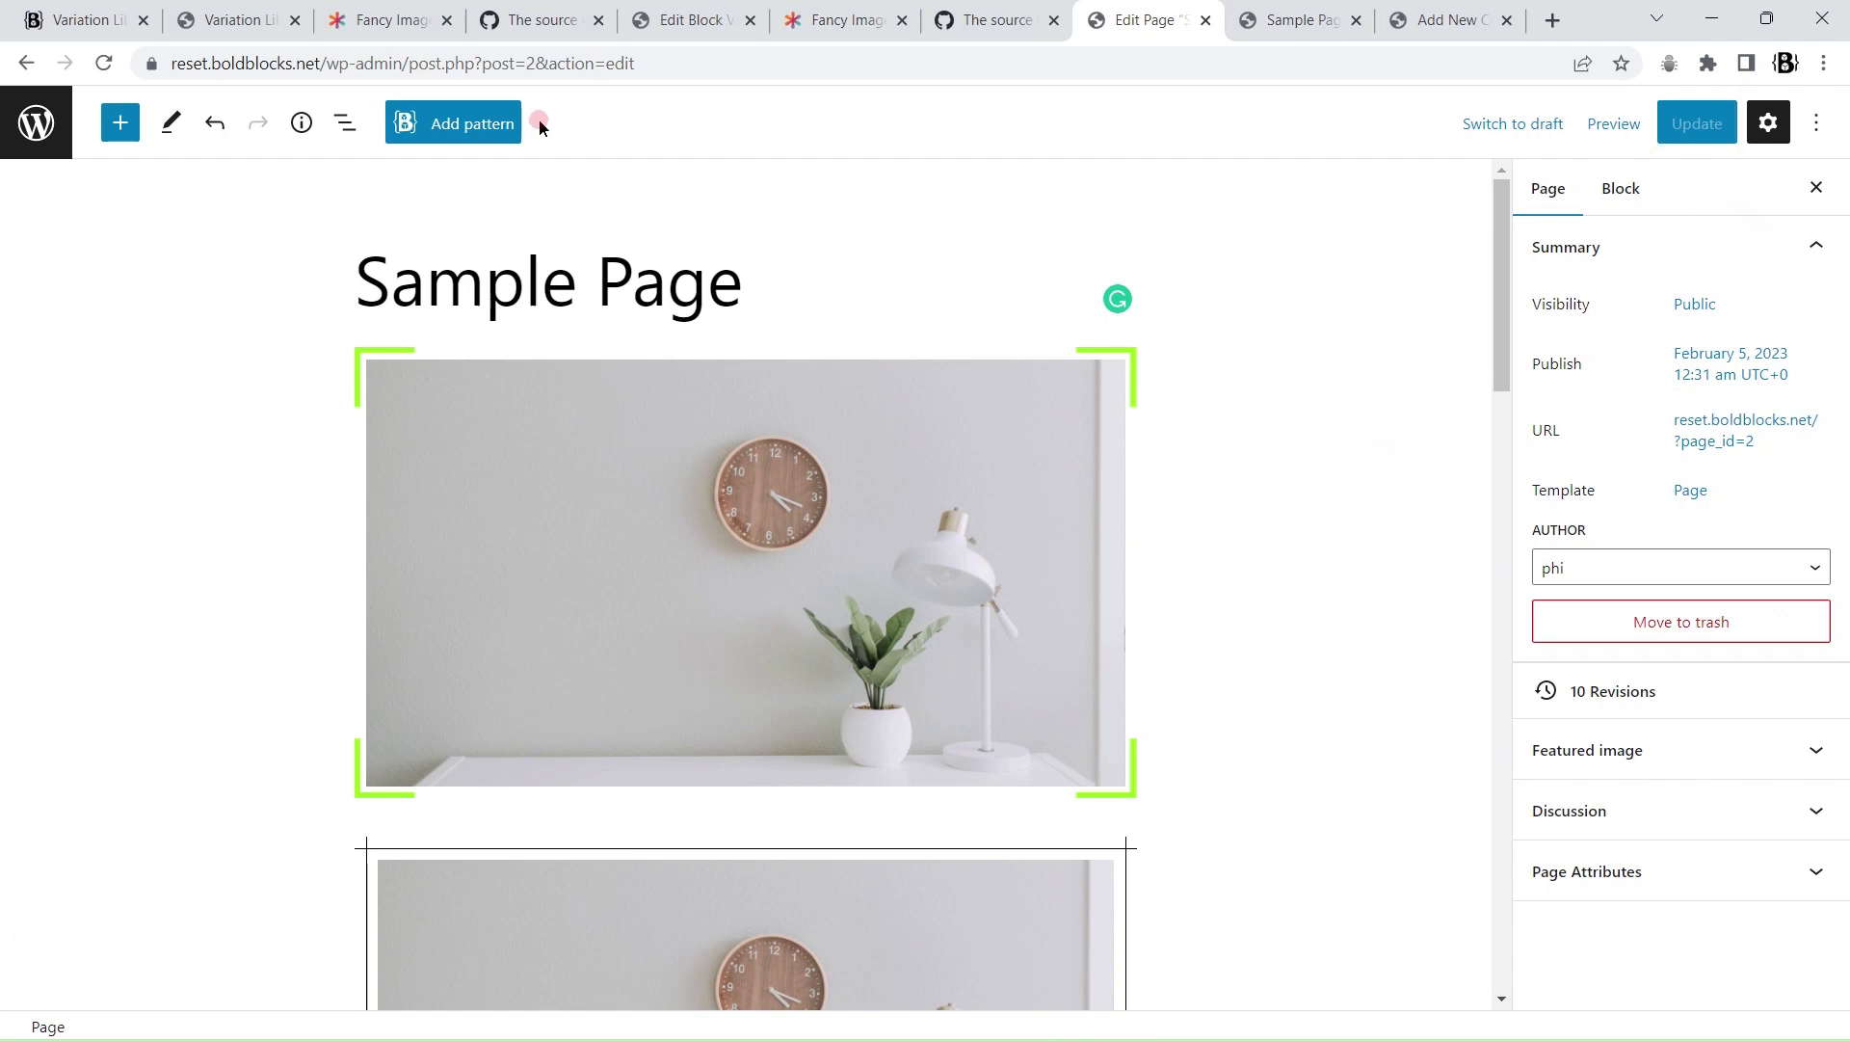
Step: Return to the first Variation Library tab and close the duplicate Variation Library, both Fancy Image Decorations tabs and the first source code tab
left_click(69, 17)
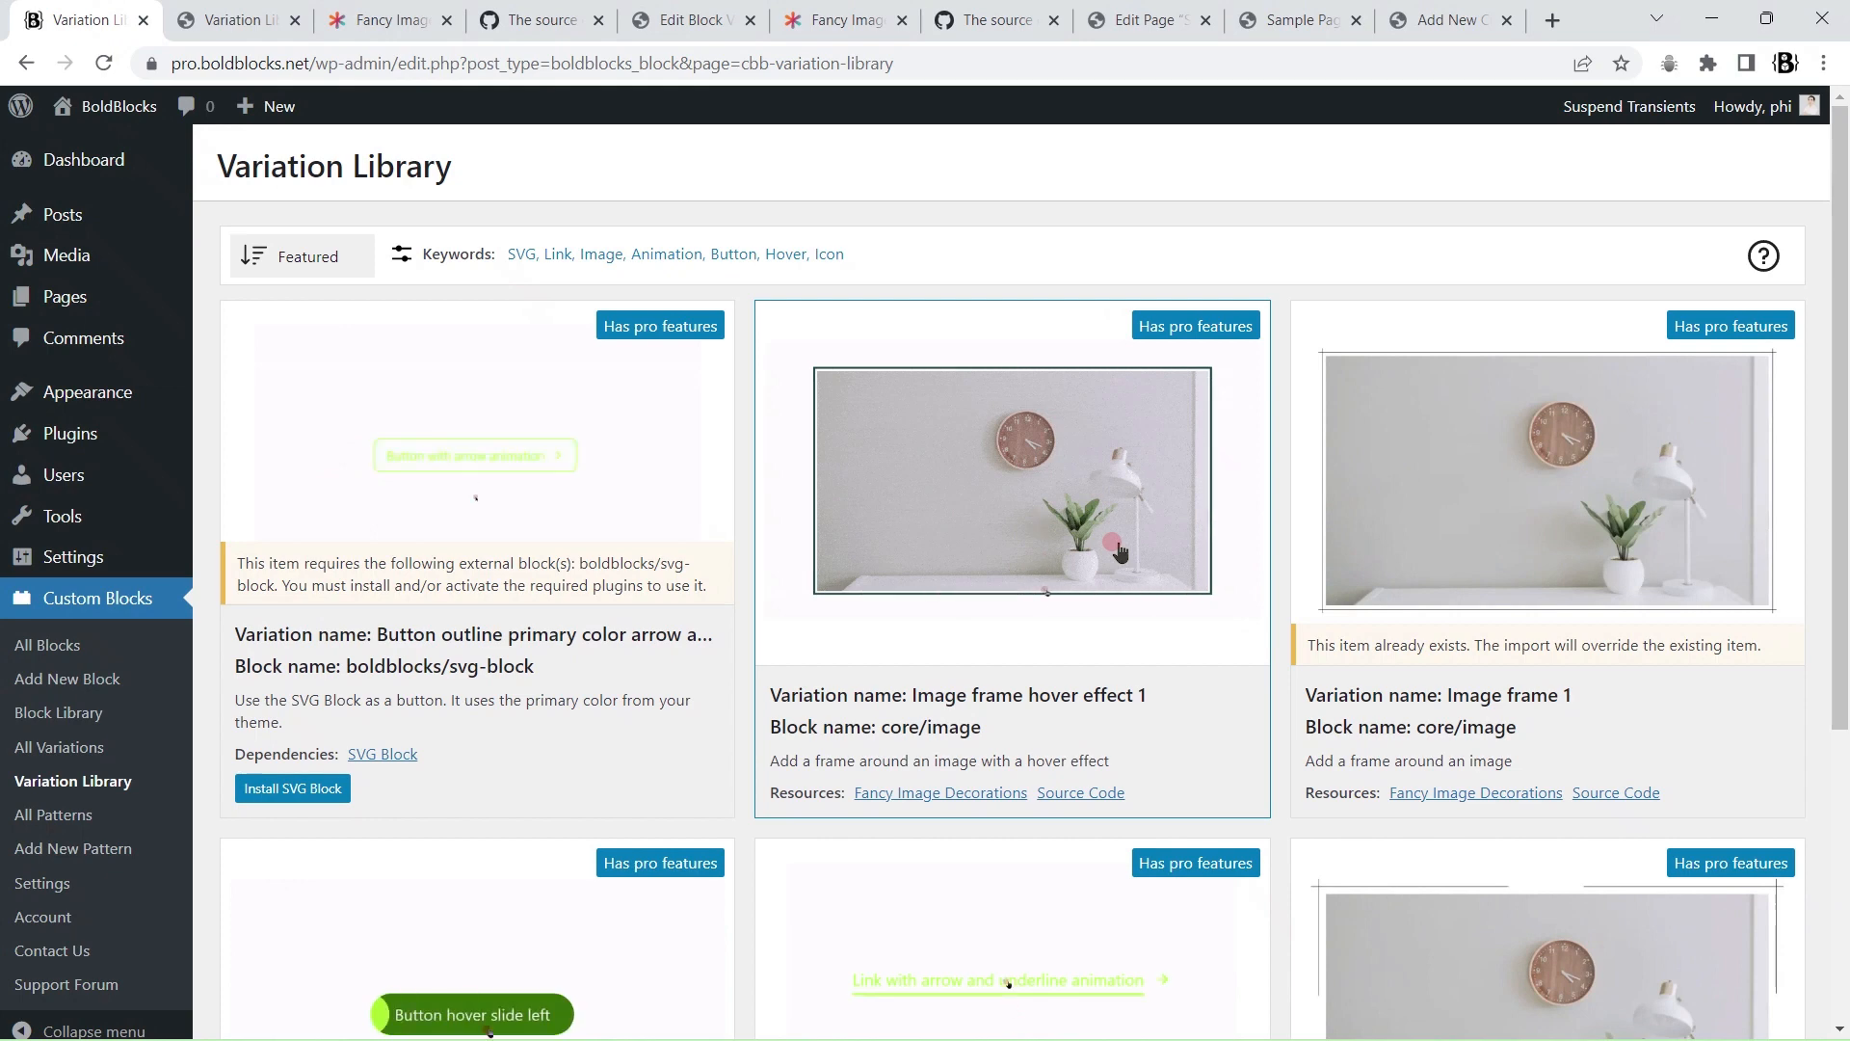
left_click(295, 20)
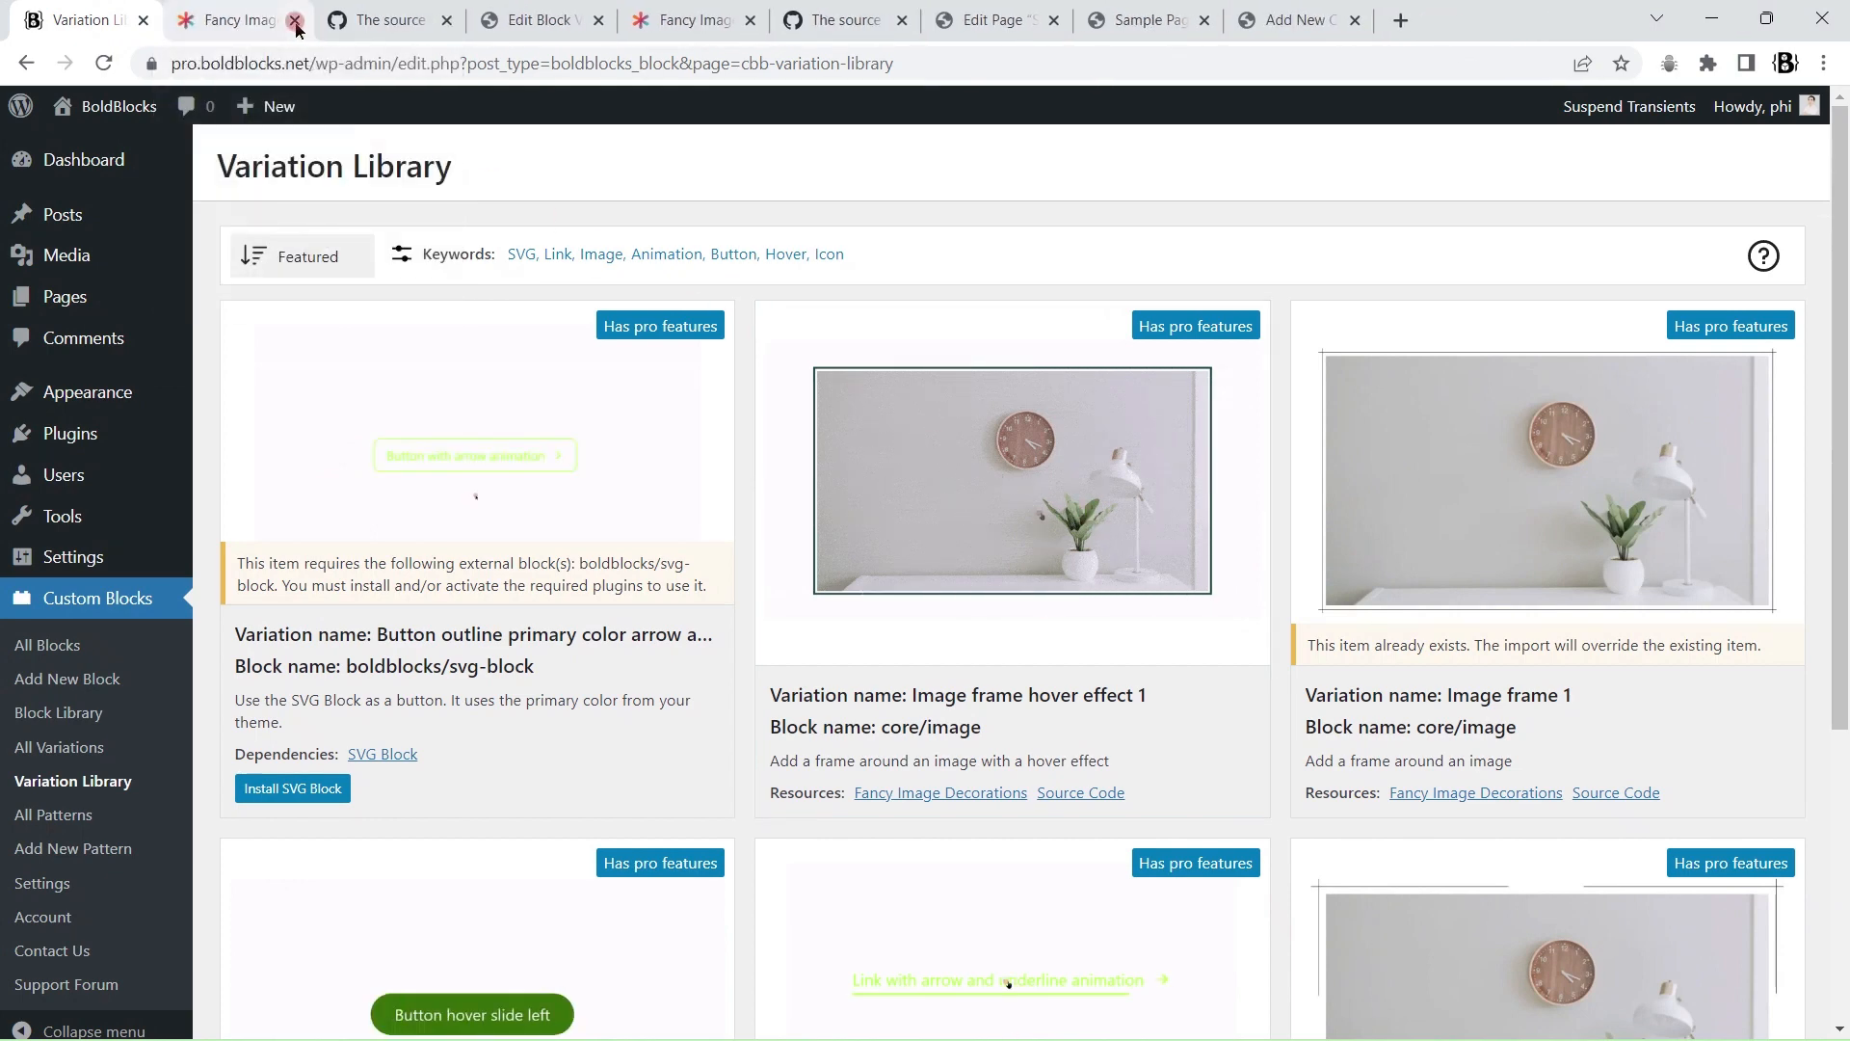
left_click(295, 20)
left_click(295, 20)
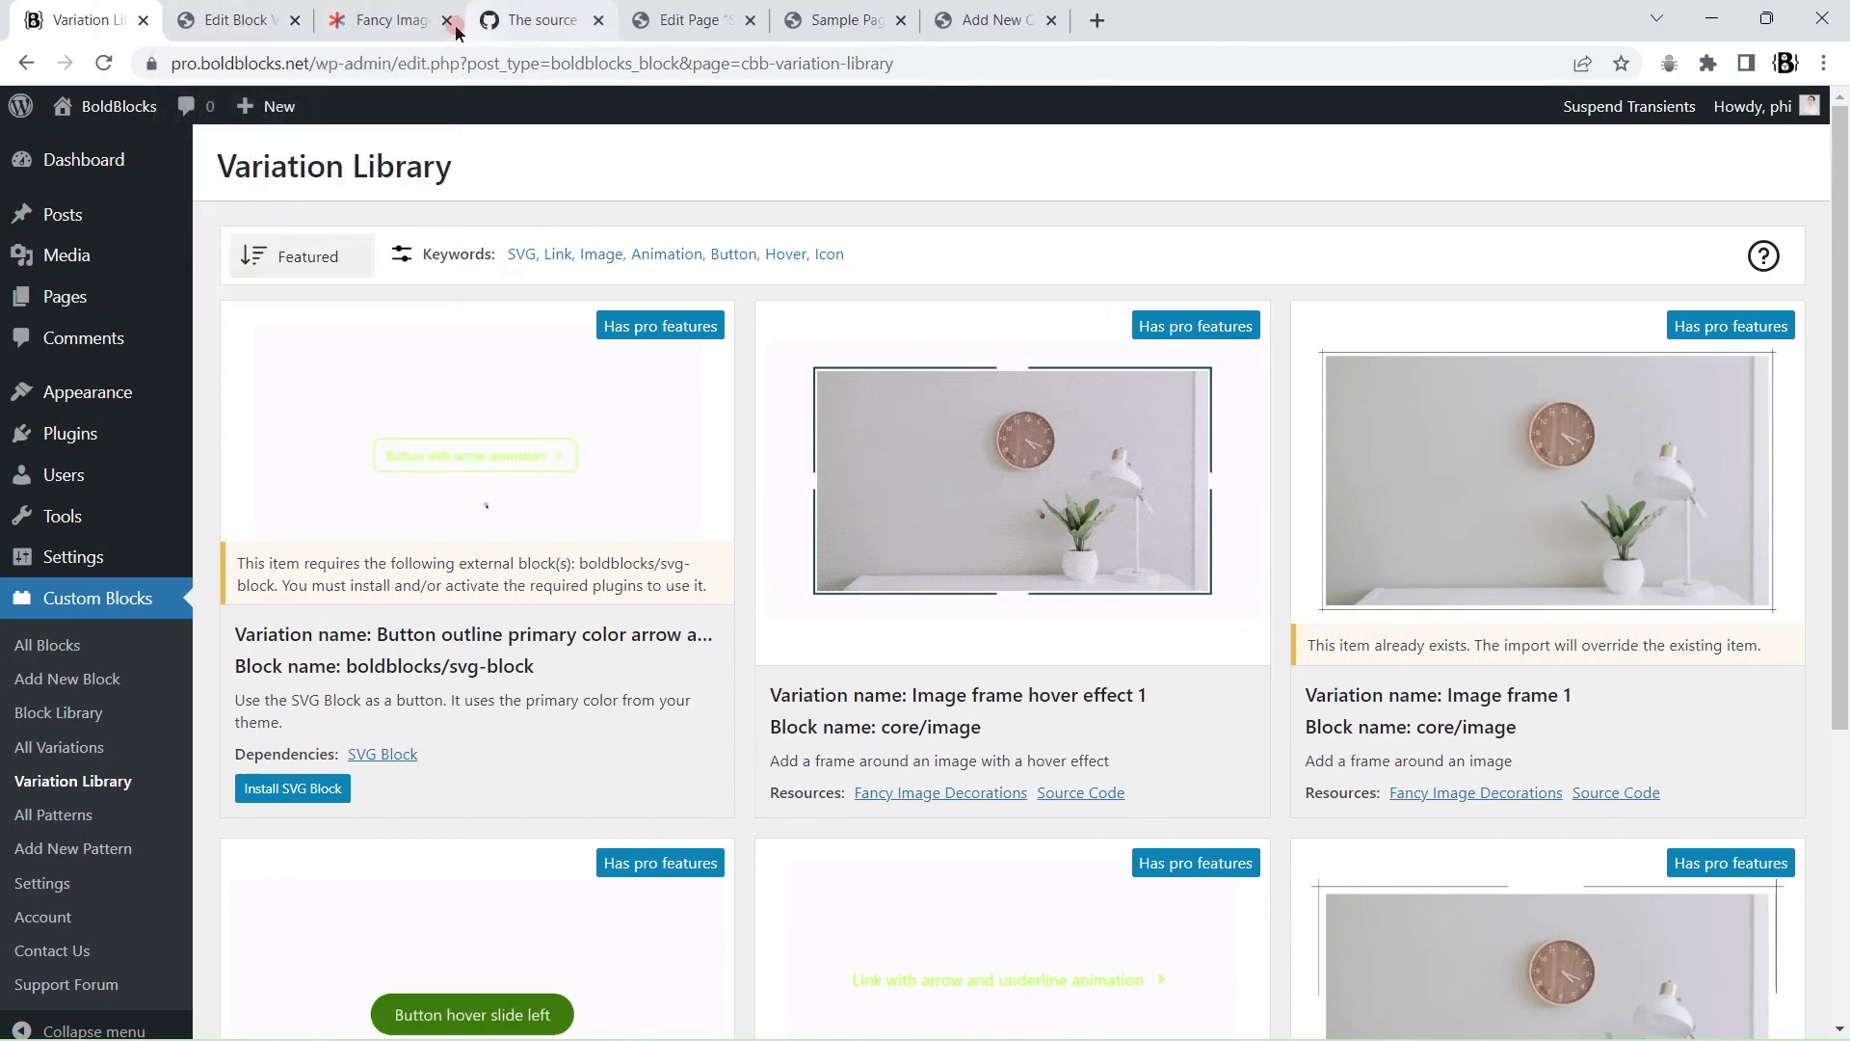
left_click(447, 20)
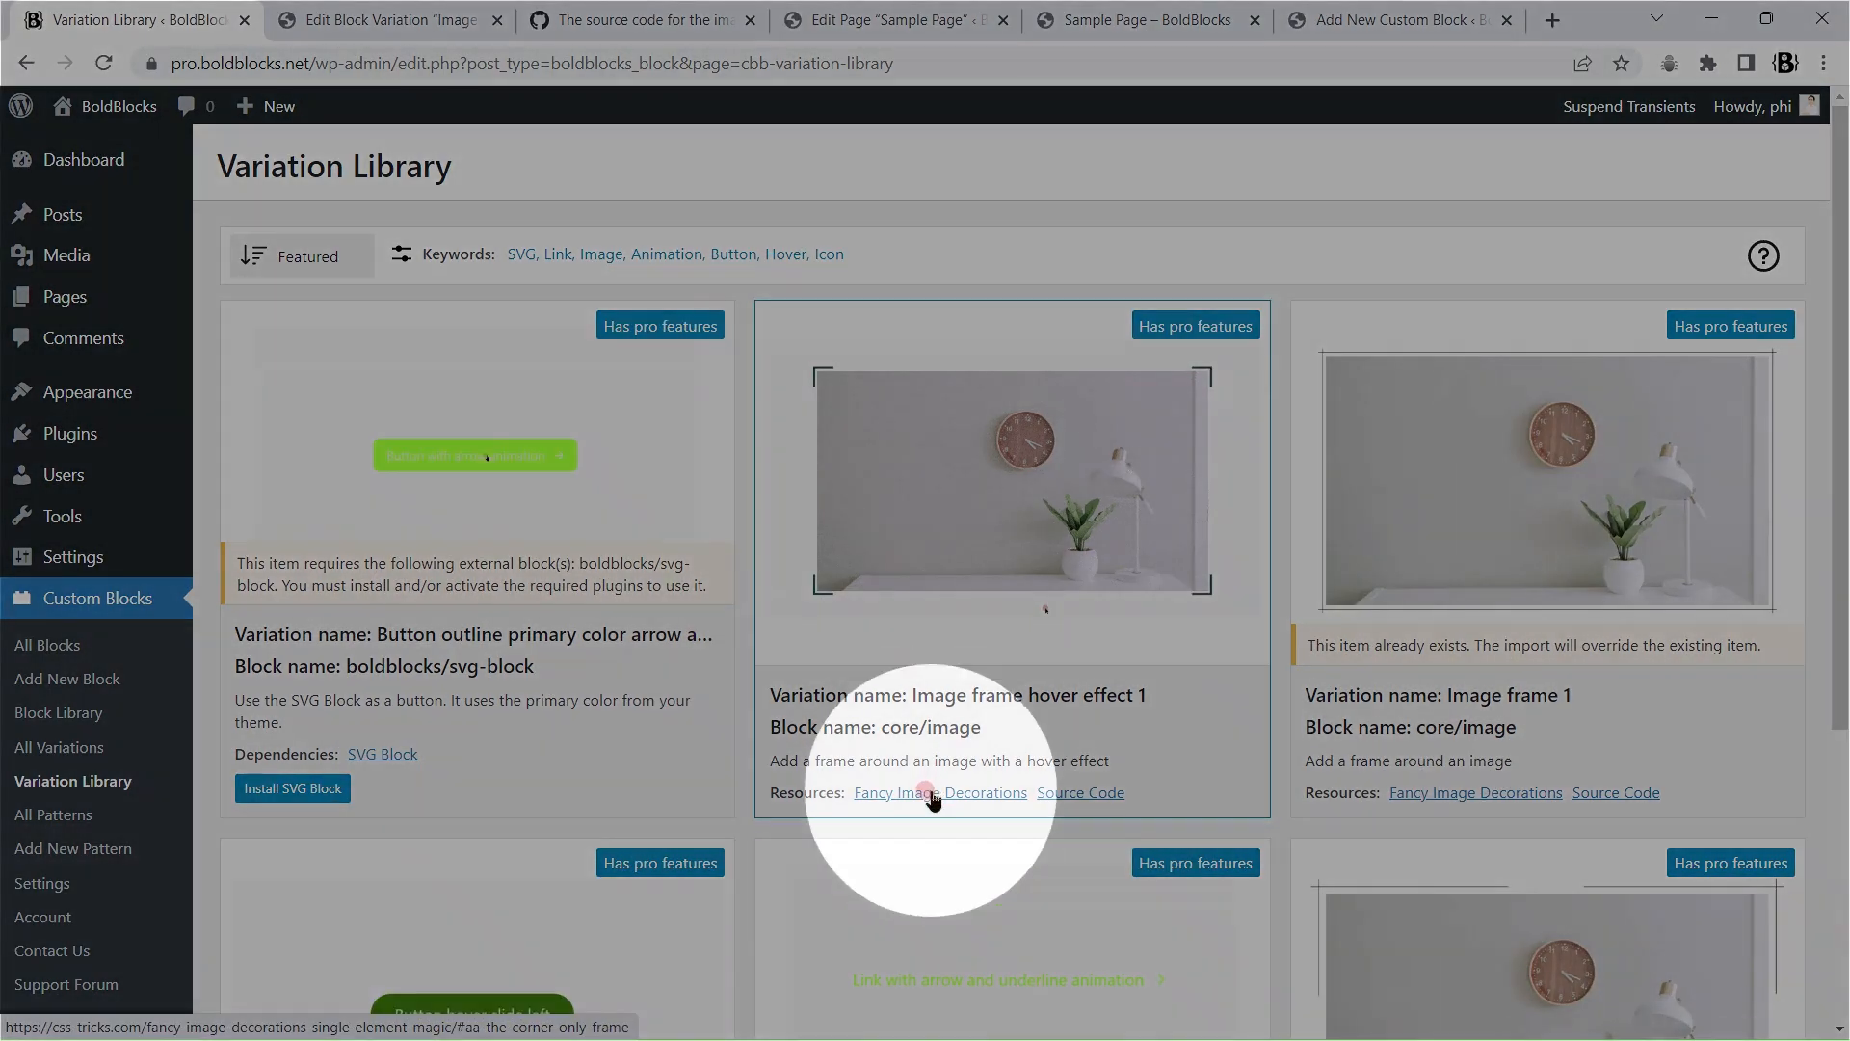
Step: Examine the Corner-Only Frame demo and its CSS through the Fancy Image Decorations resource of Image frame hover effect 1
left_click(932, 793)
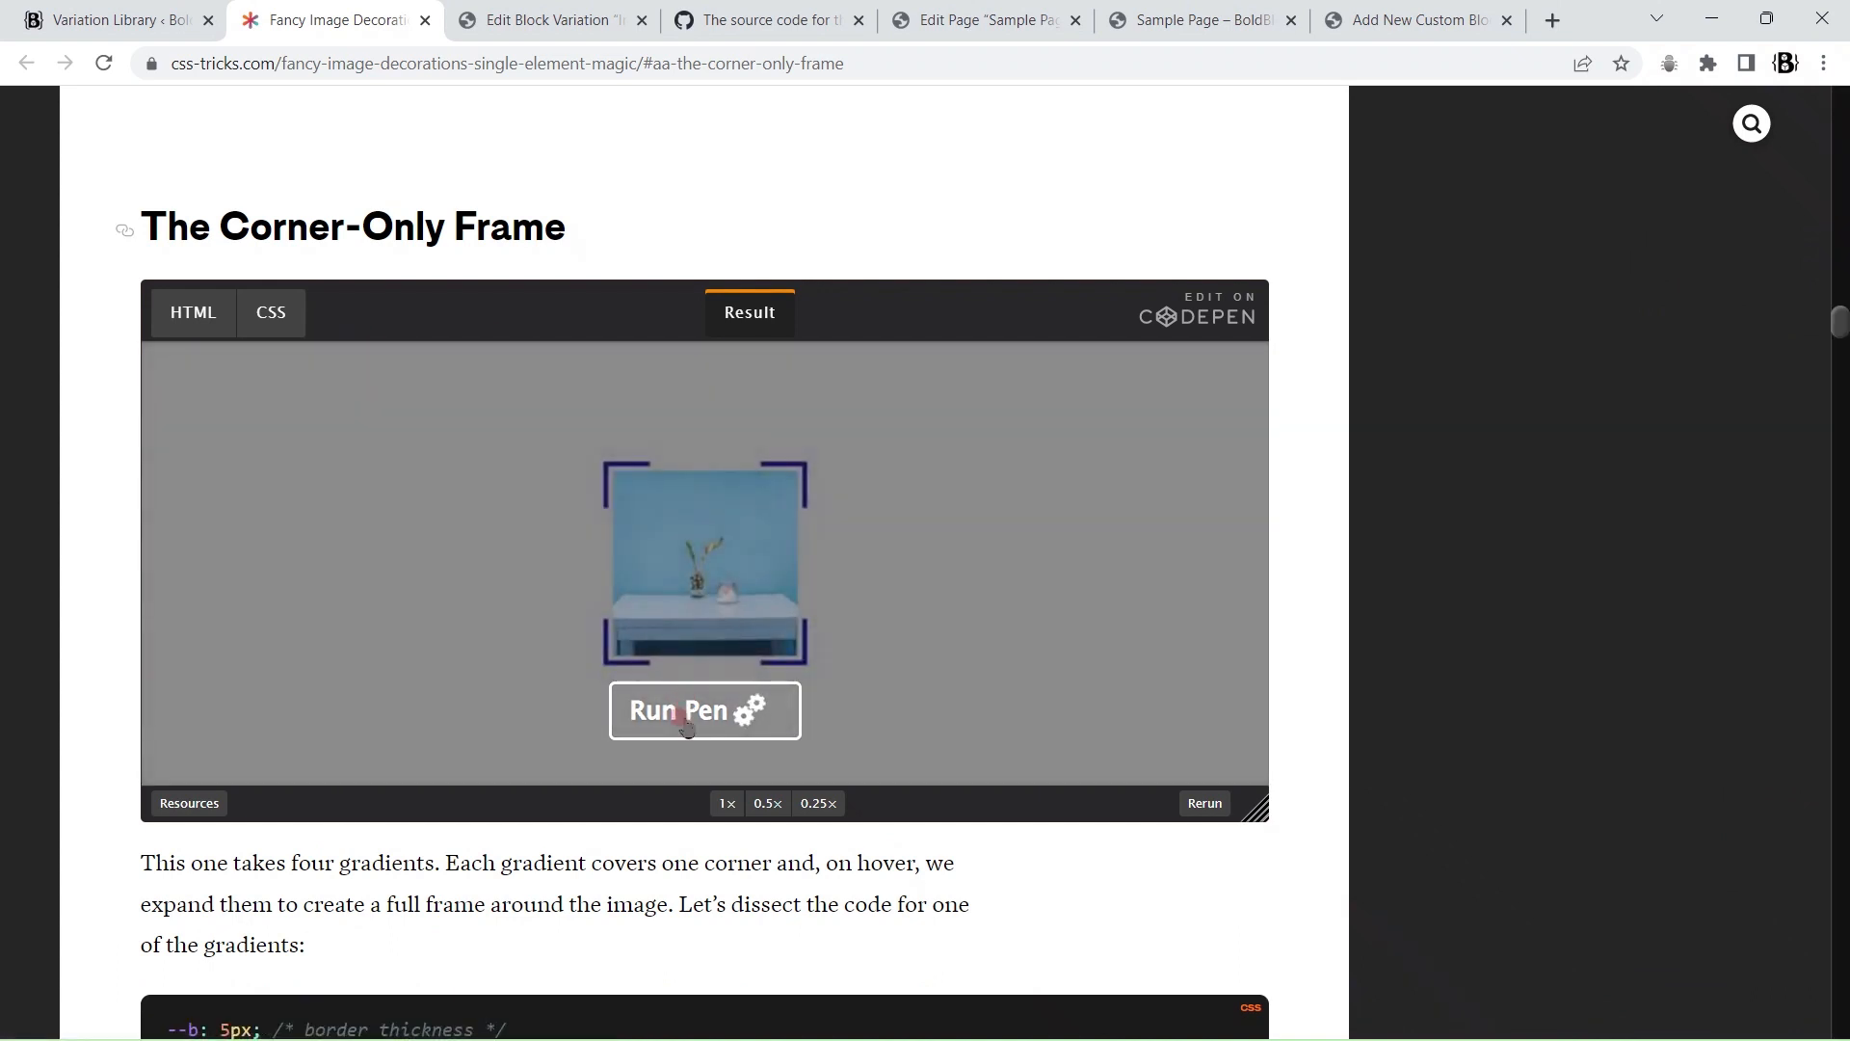
left_click(680, 719)
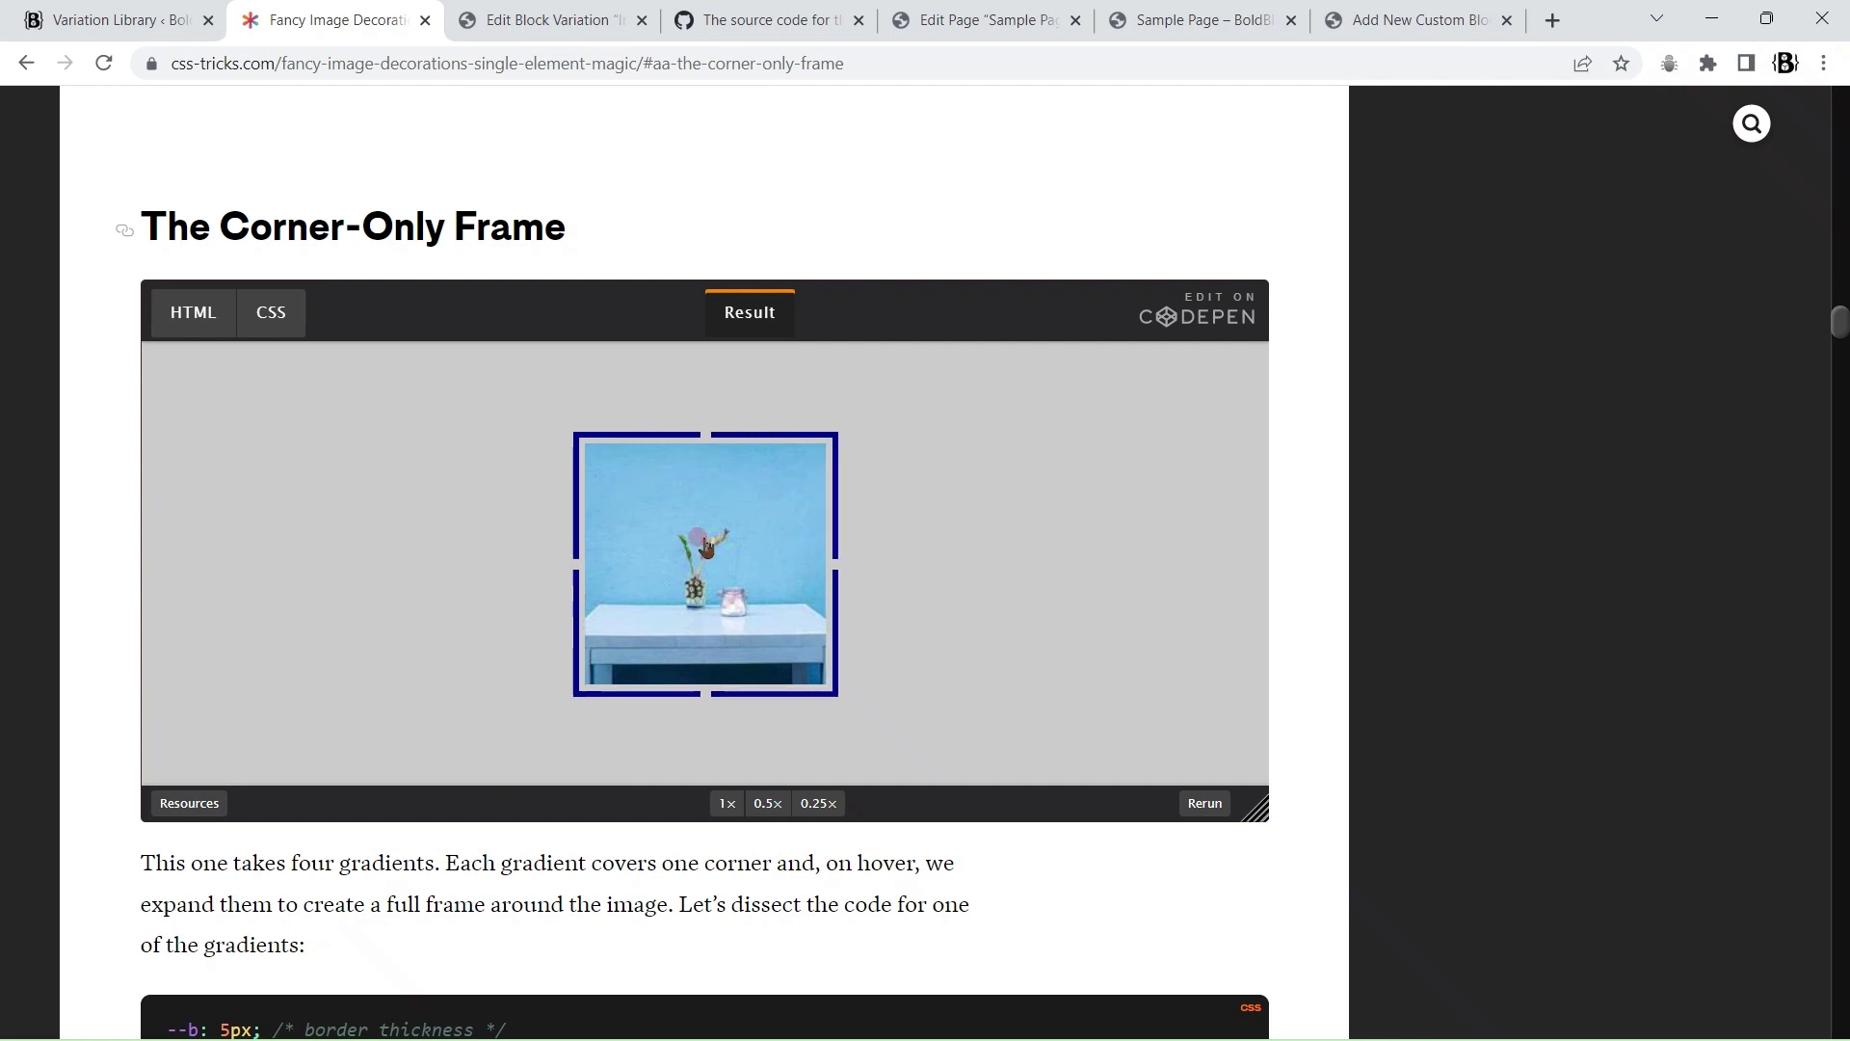
left_click(270, 312)
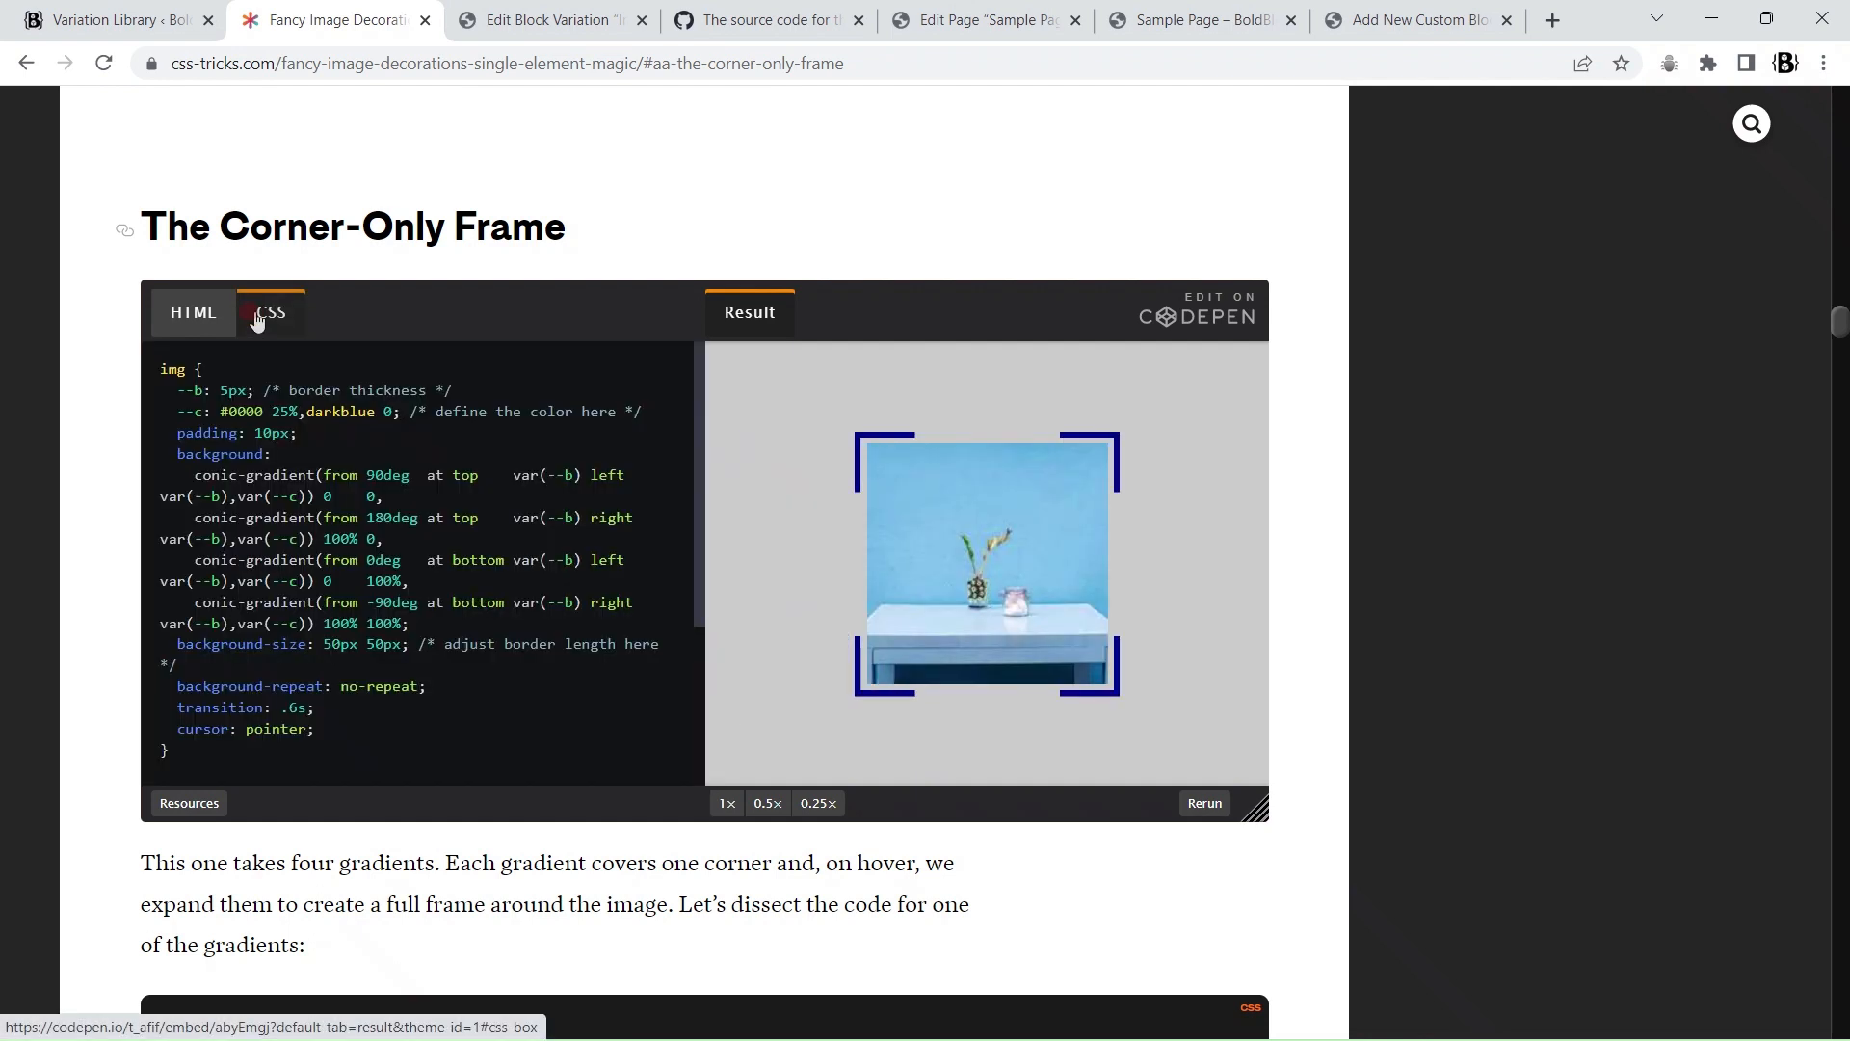
left_click(749, 305)
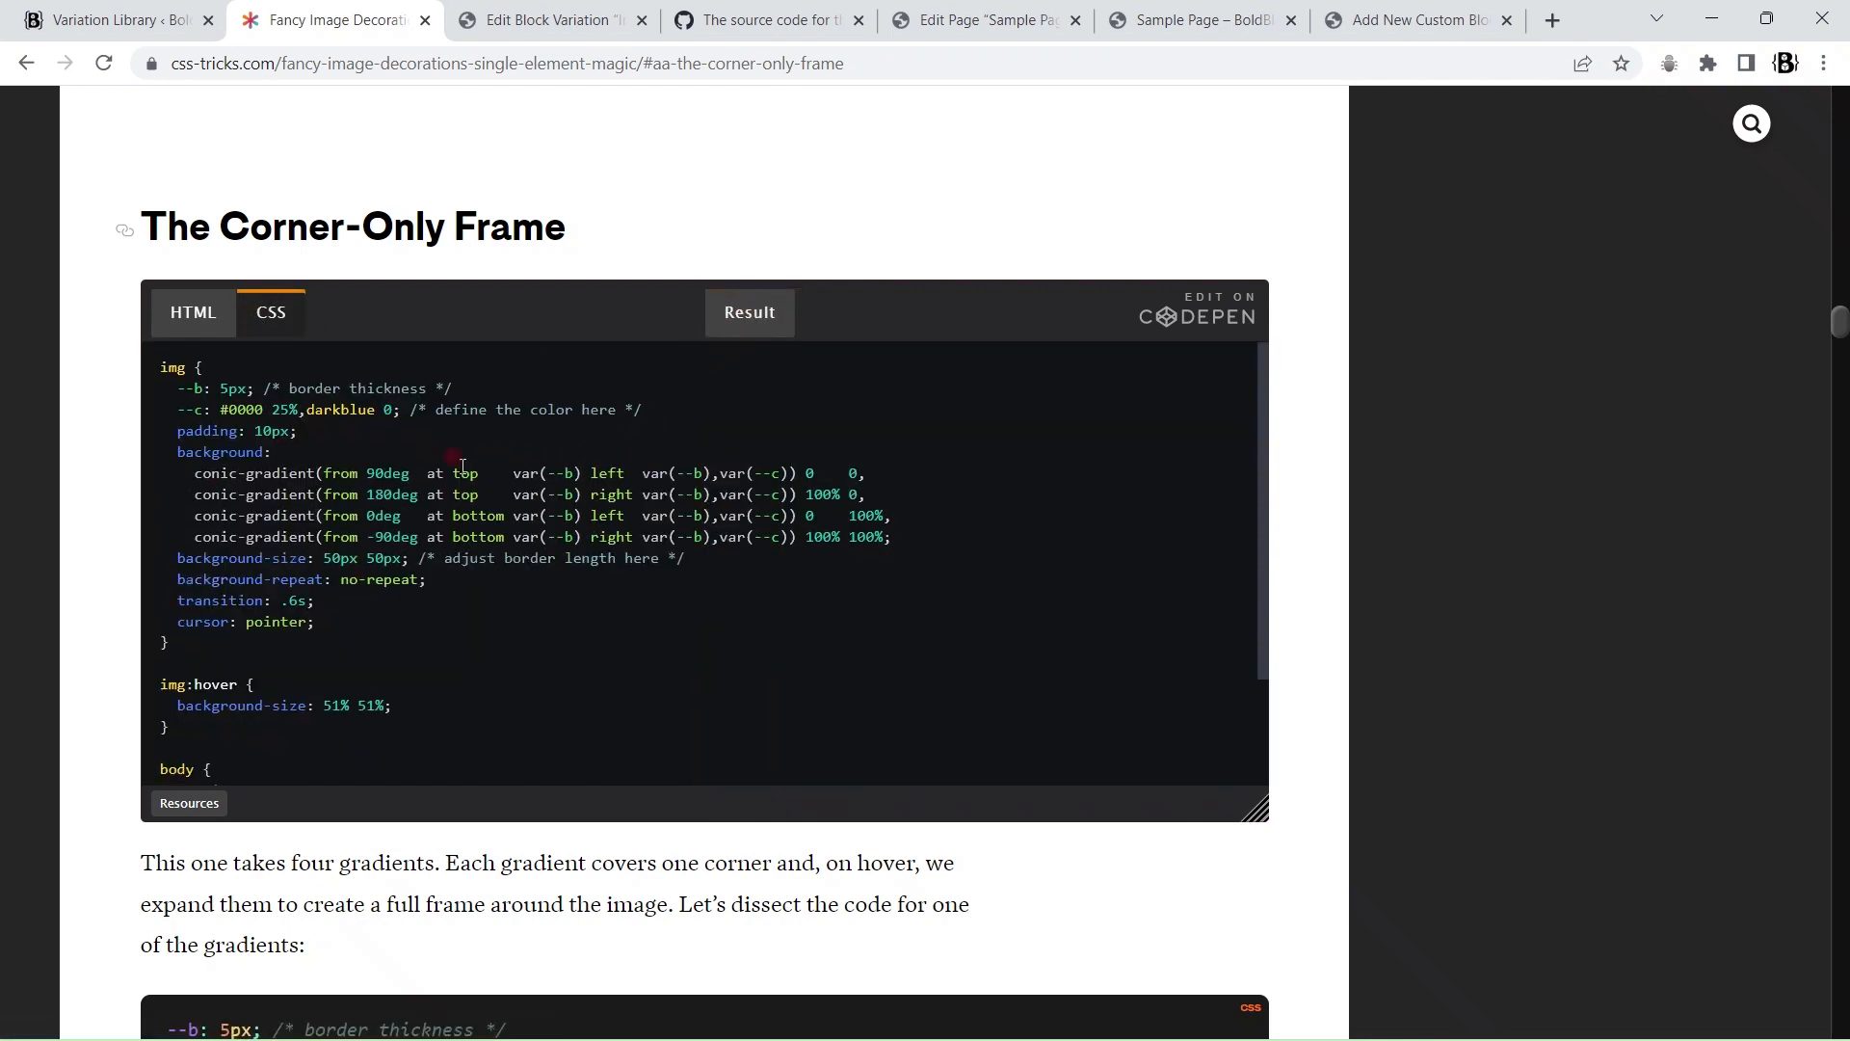
scroll(463, 466, "down", 3)
scroll(462, 467, "up", 3)
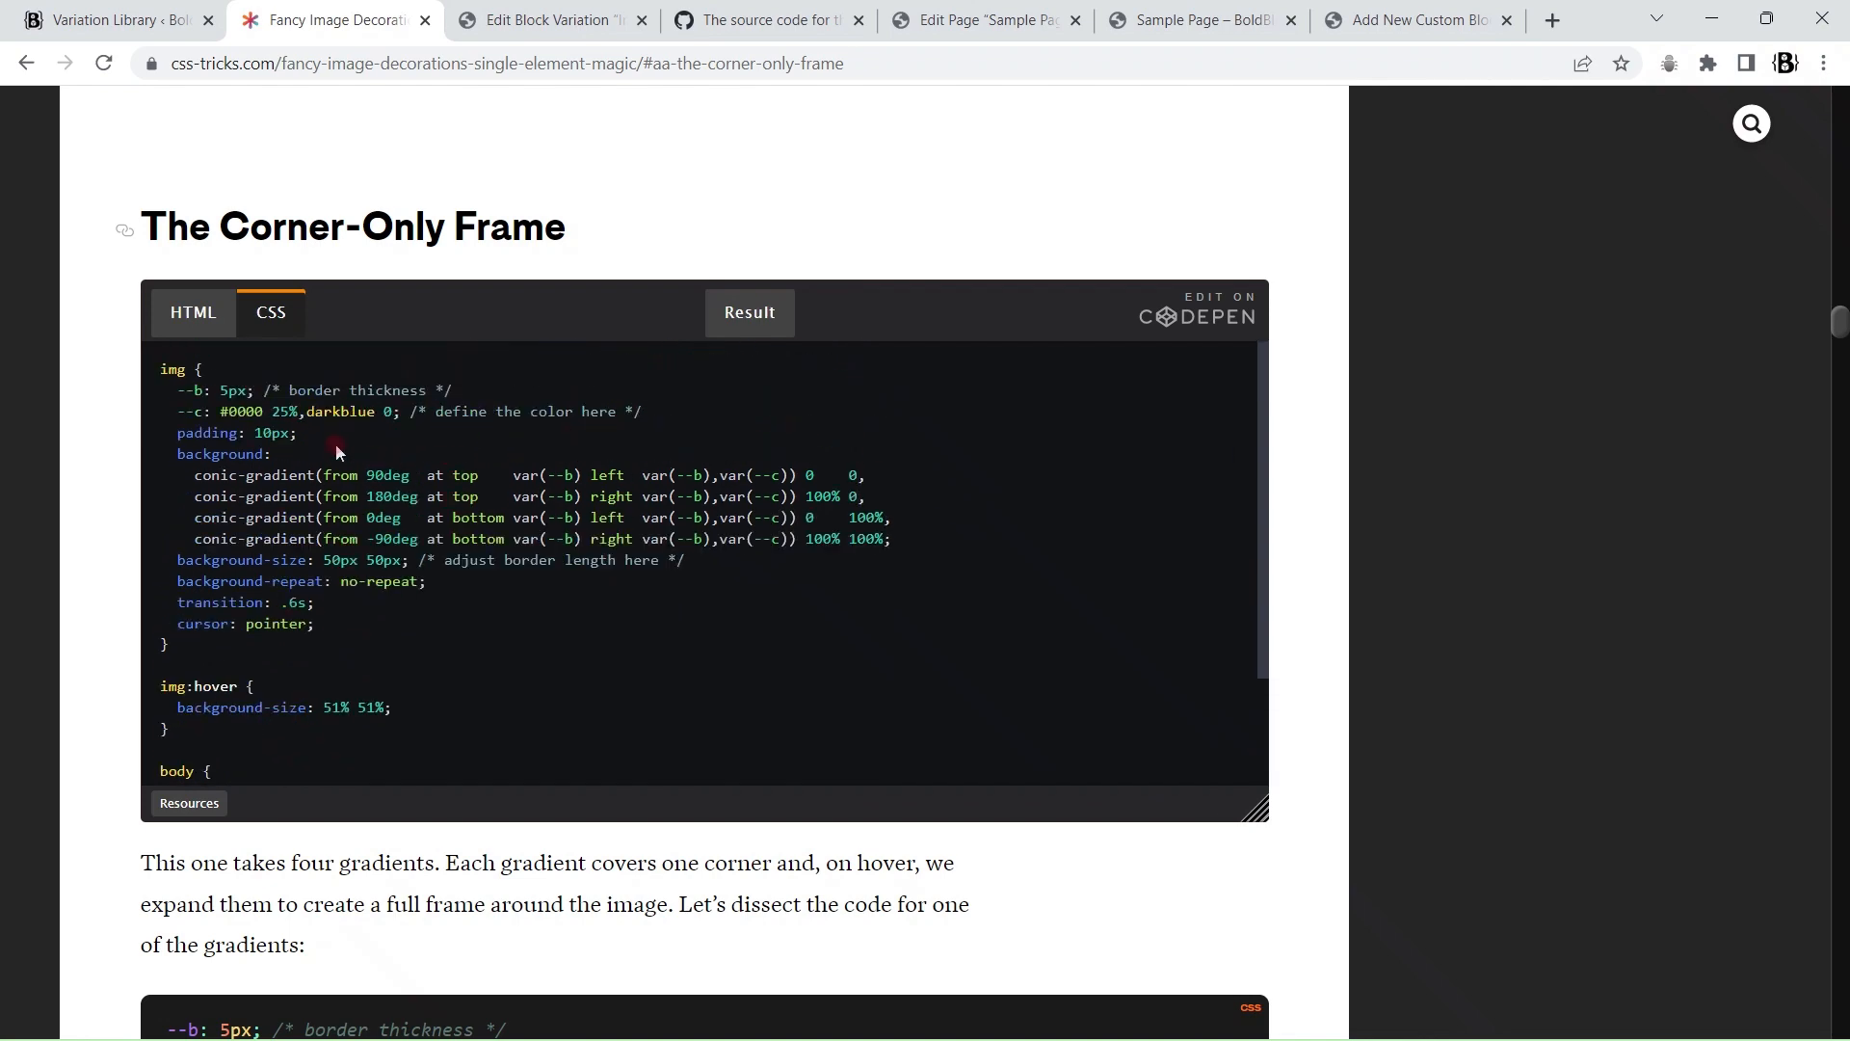
Step: Open Sample Page of the pro.boldblocks.net site for editing
left_click(87, 22)
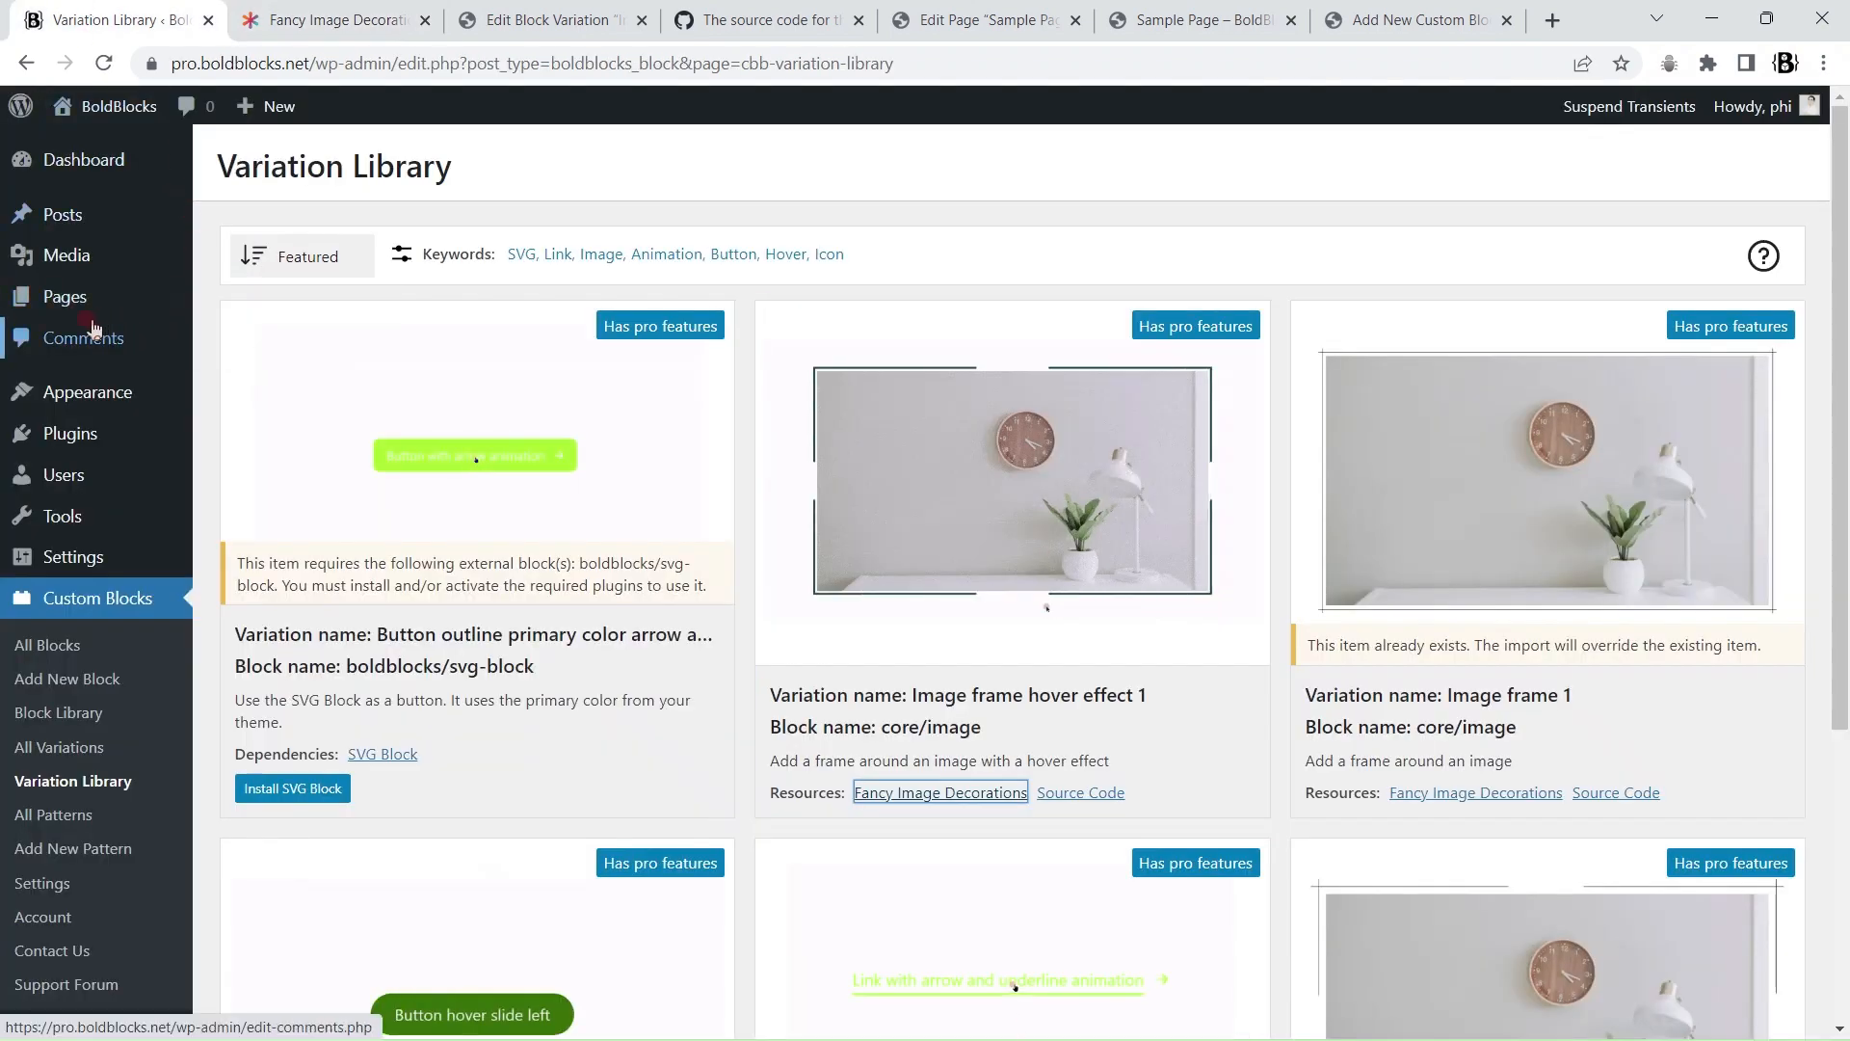
left_click(241, 299)
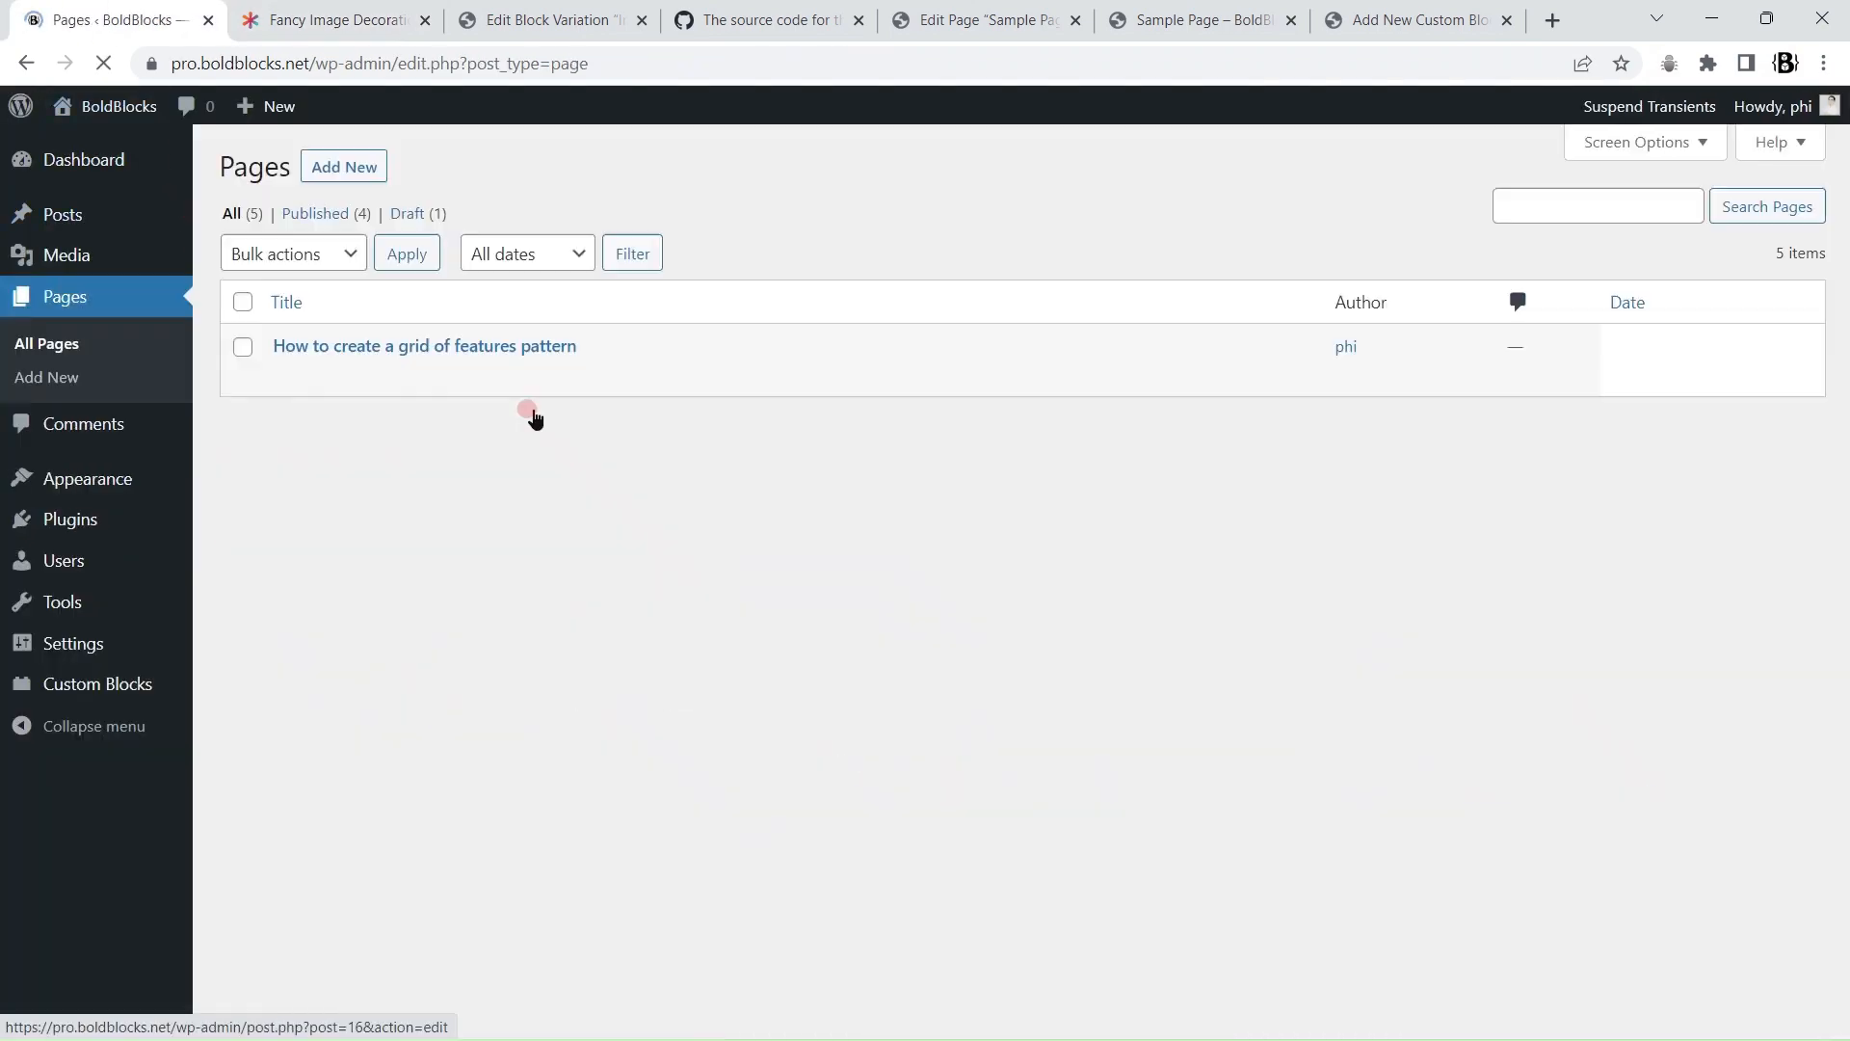
left_click(323, 632)
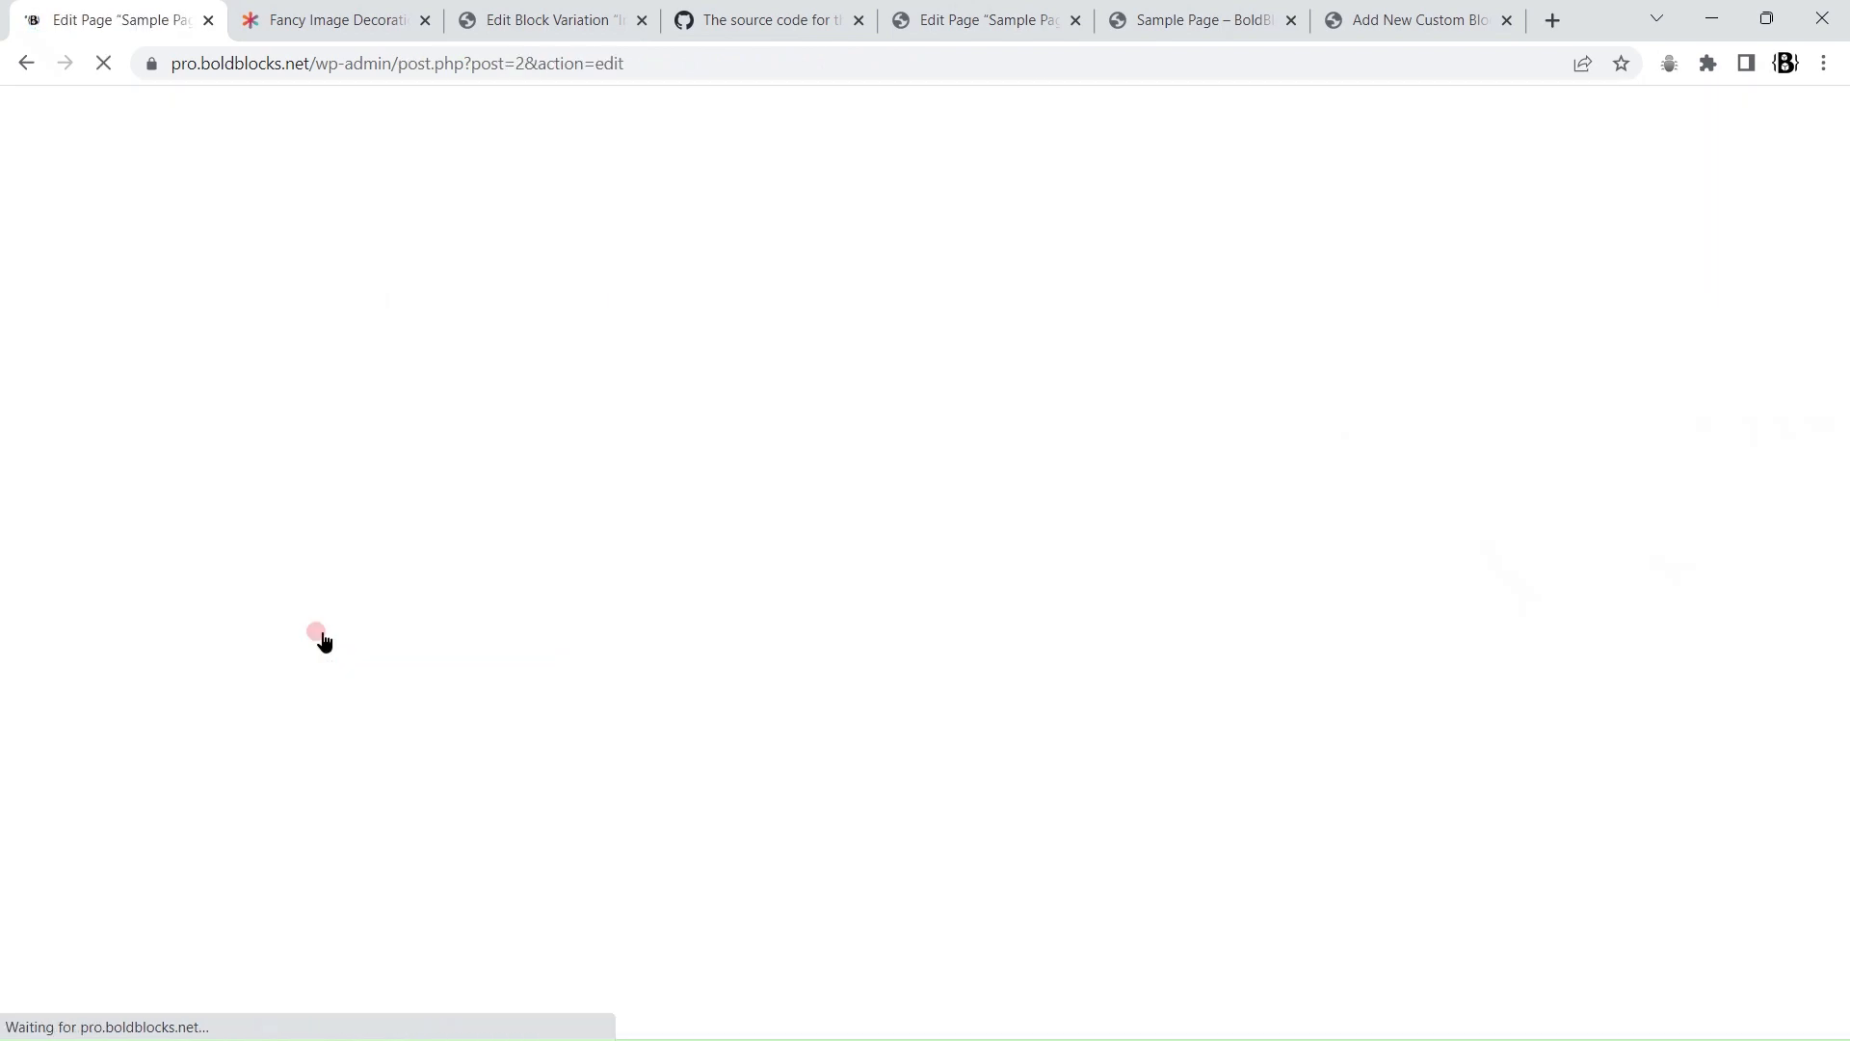
Step: Insert an Image block directly below the Sample Page title, using the copied image URL as its source
left_click(768, 289)
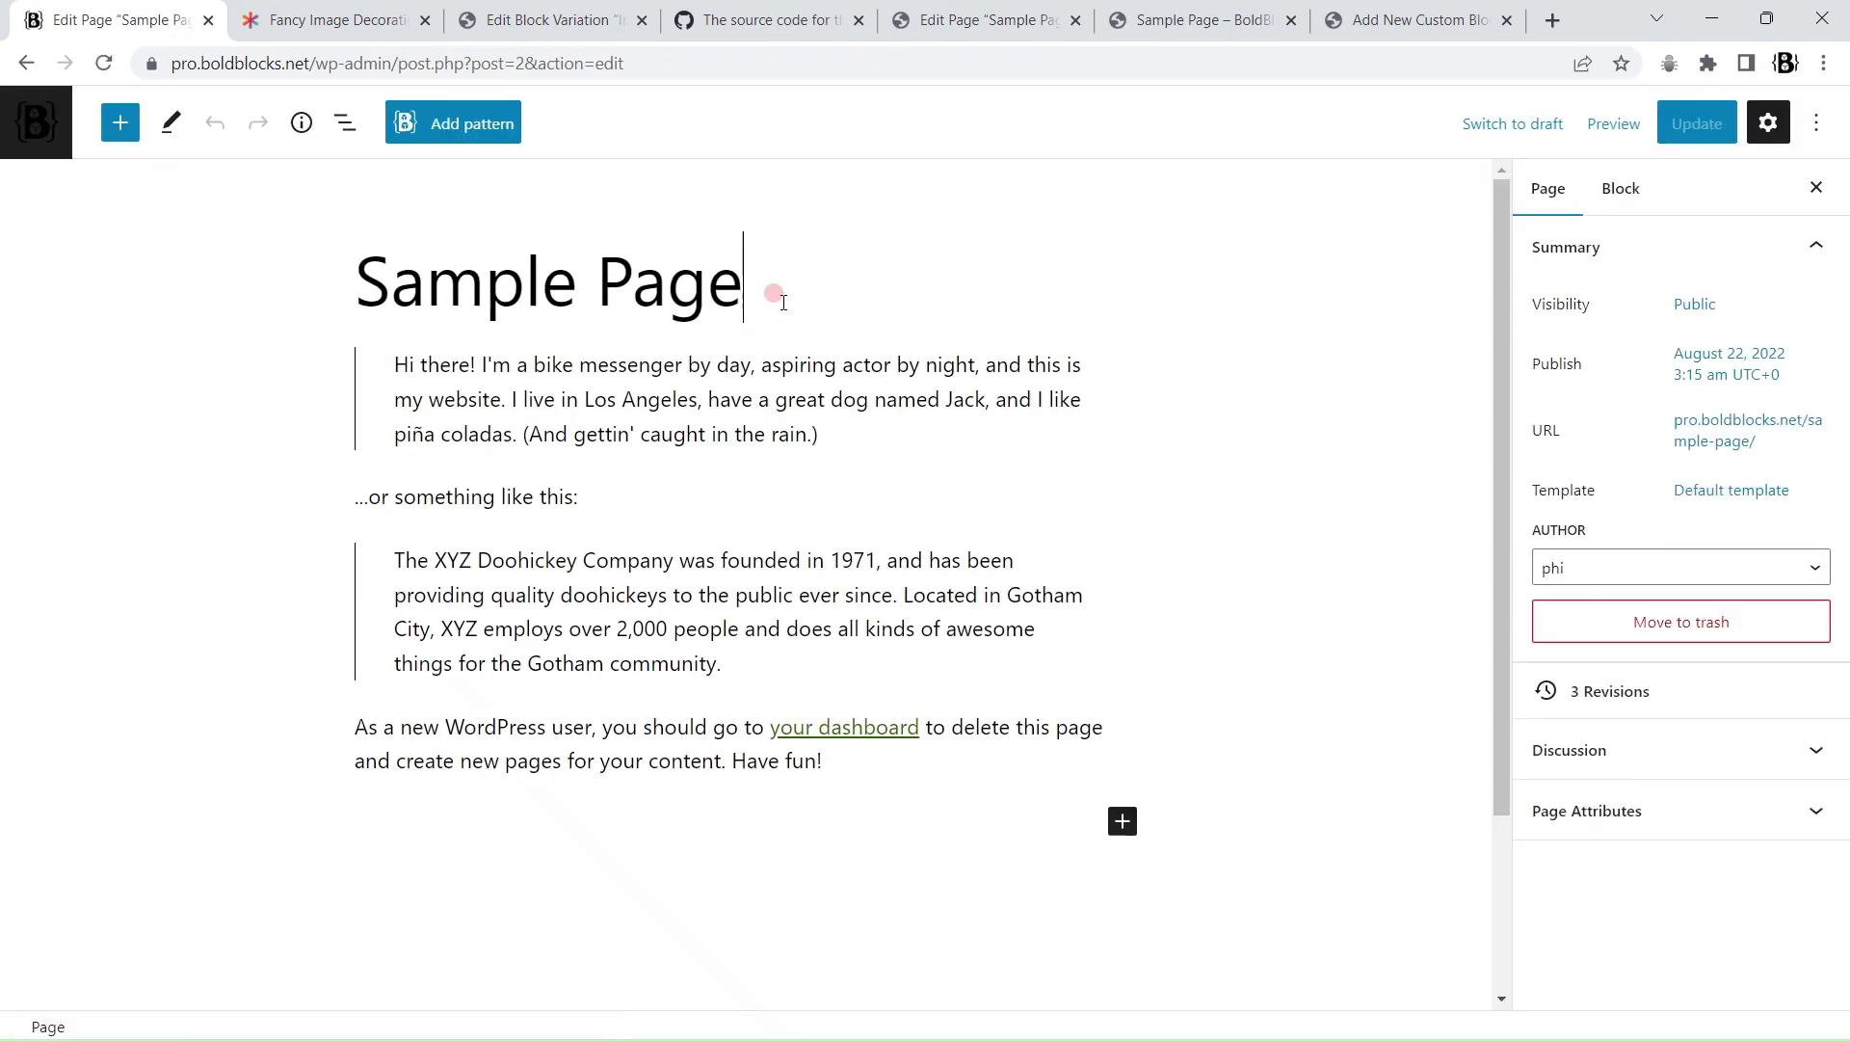
key("Return")
type("/i")
key("Return")
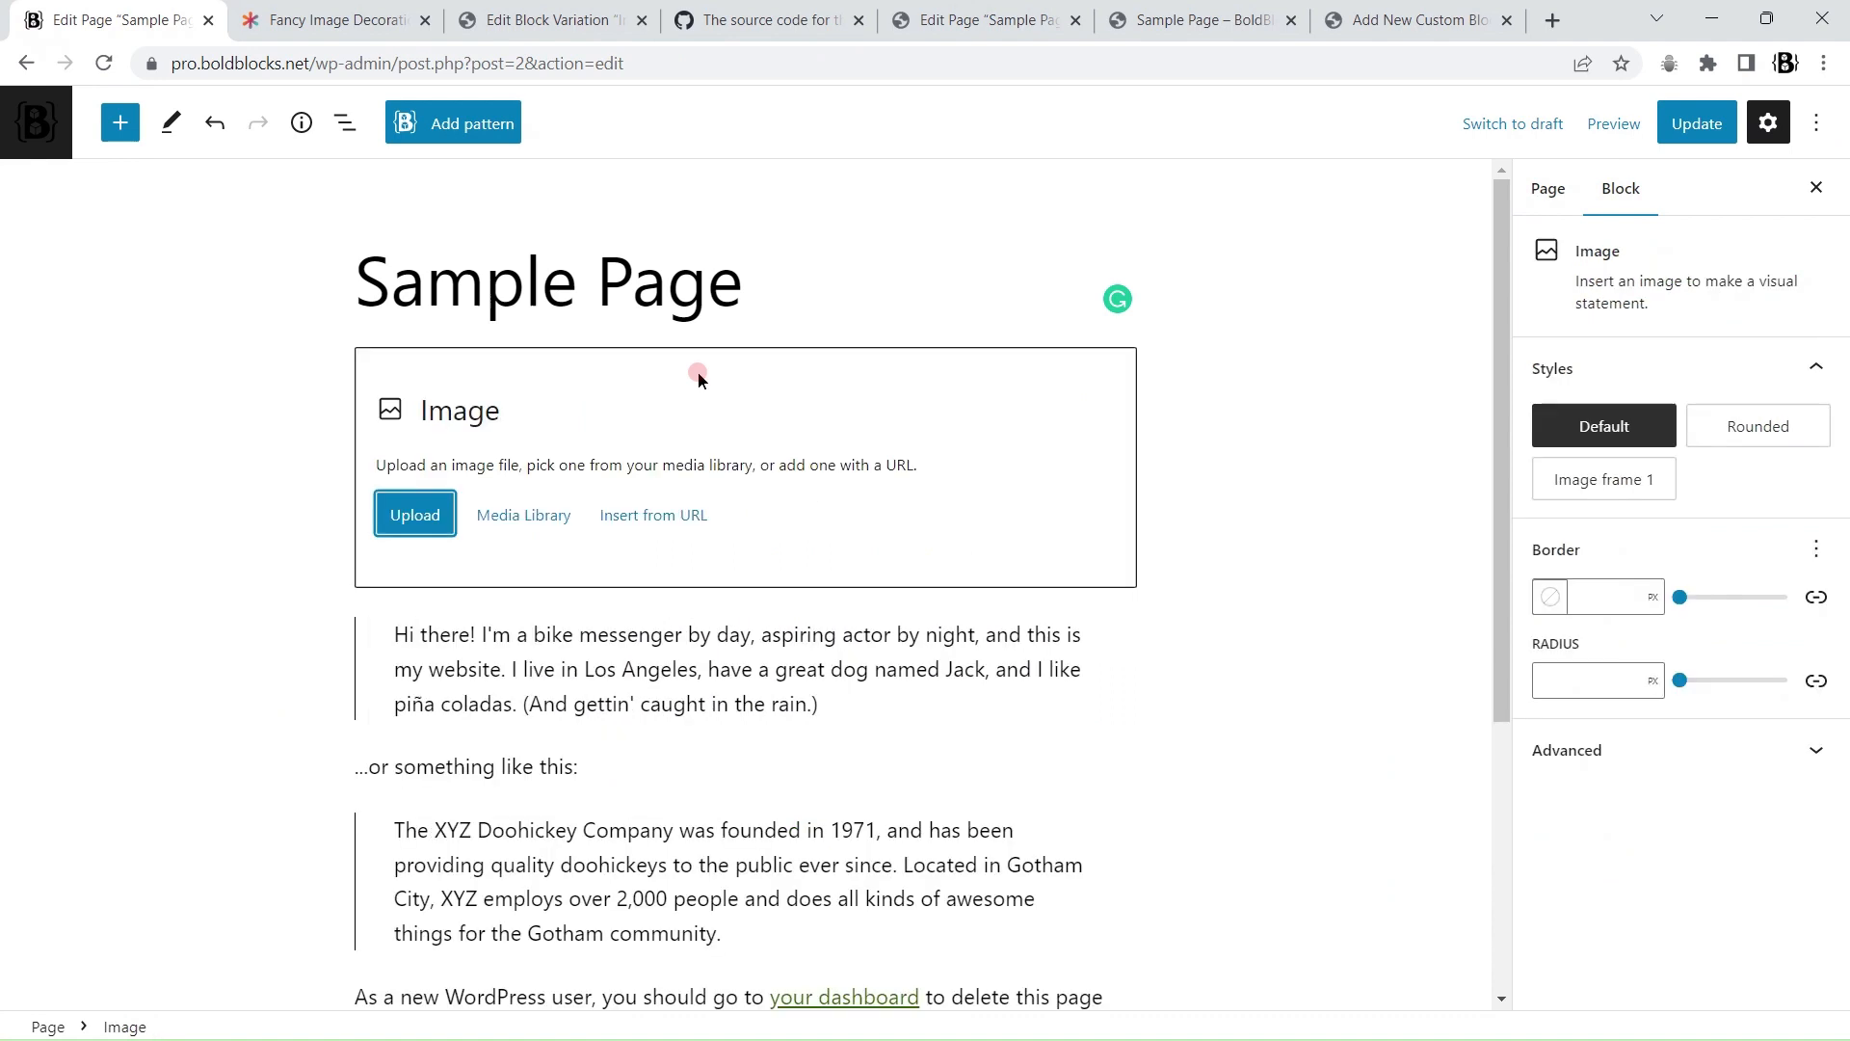
left_click(658, 514)
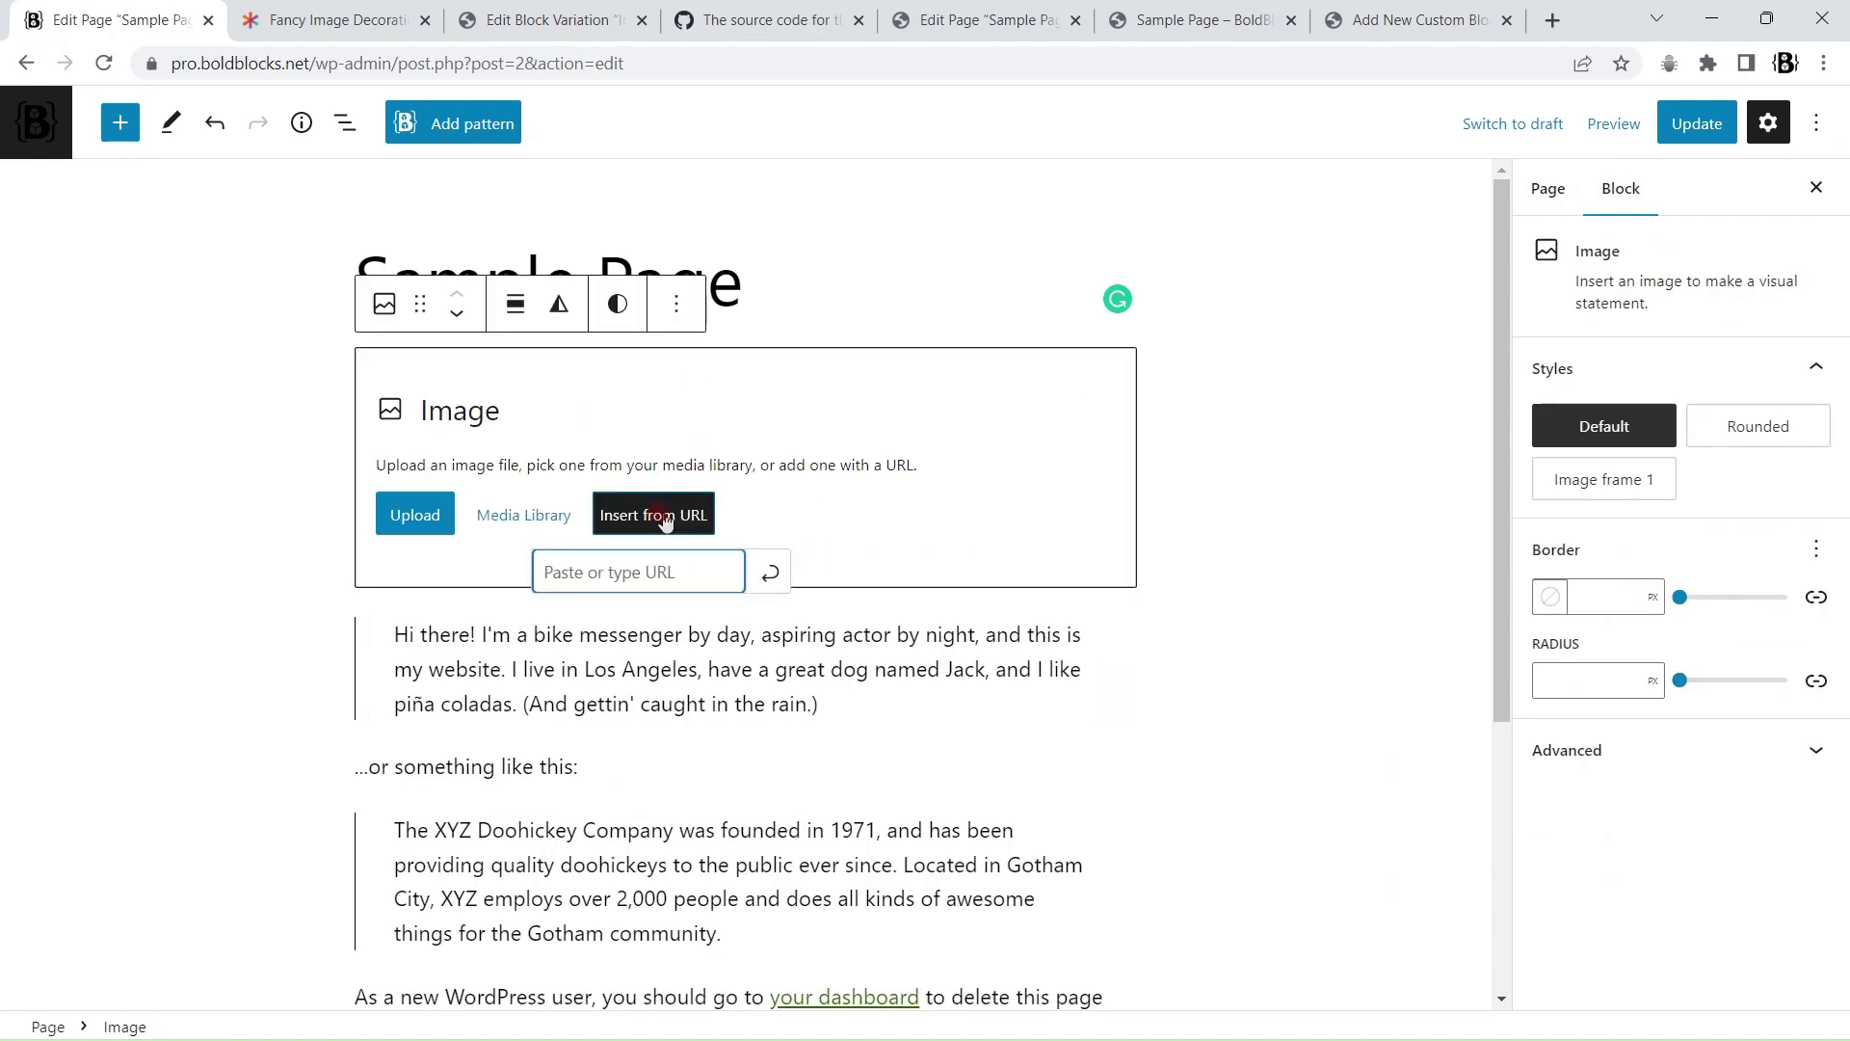
left_click(608, 565)
key("ctrl+v")
left_click(768, 575)
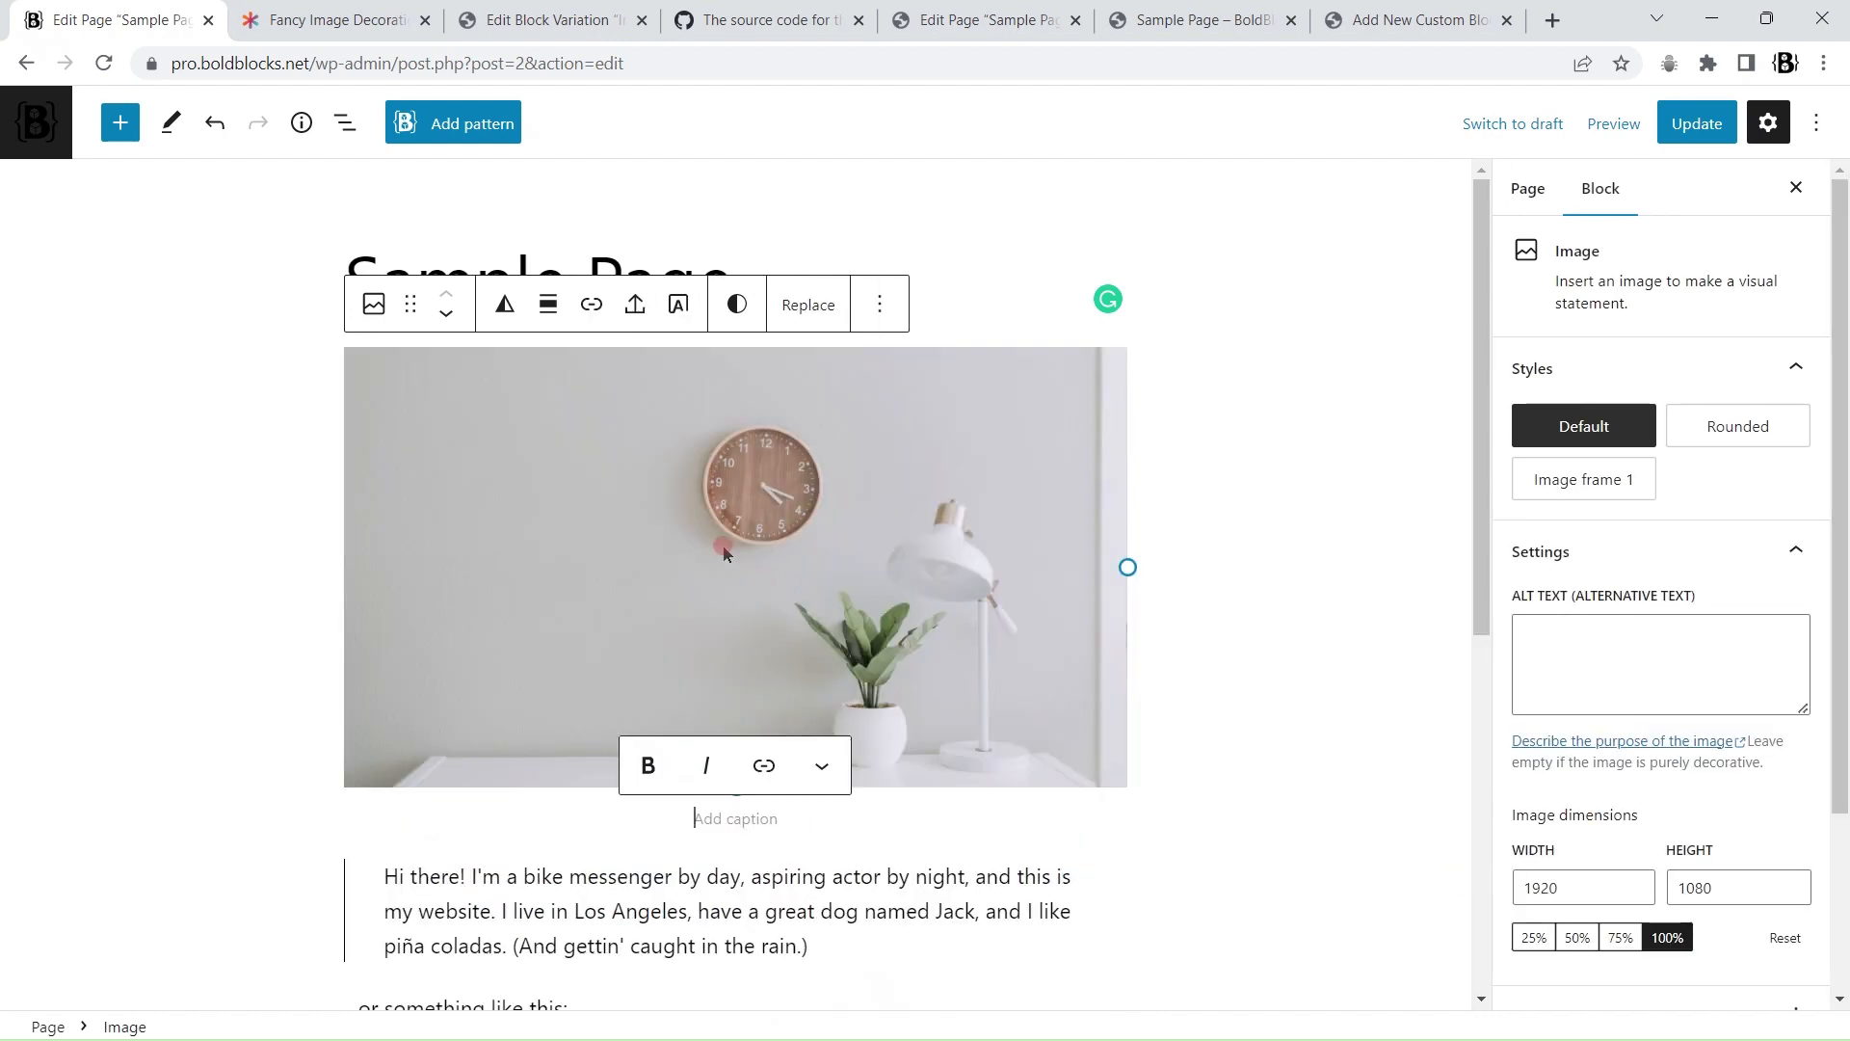
Step: Save the image block as a block variation named "Corner only image frame with hover effect"
left_click(880, 306)
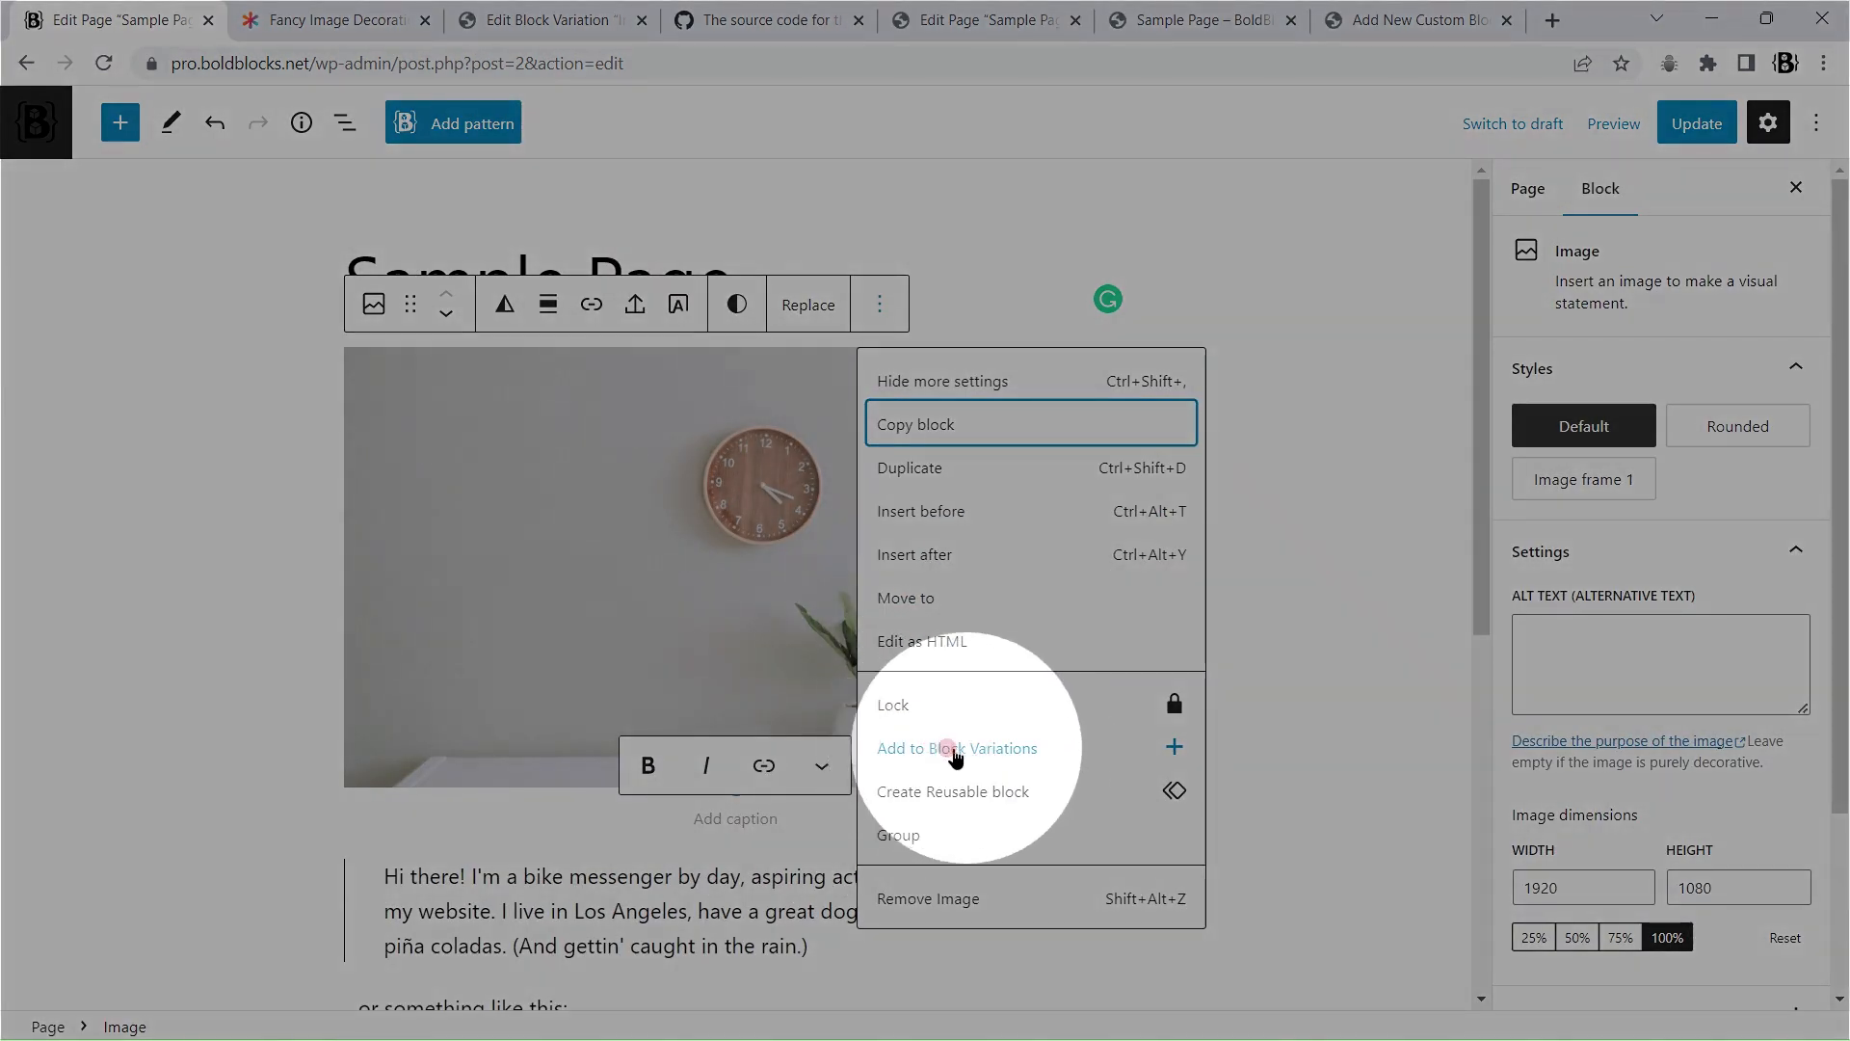
left_click(952, 750)
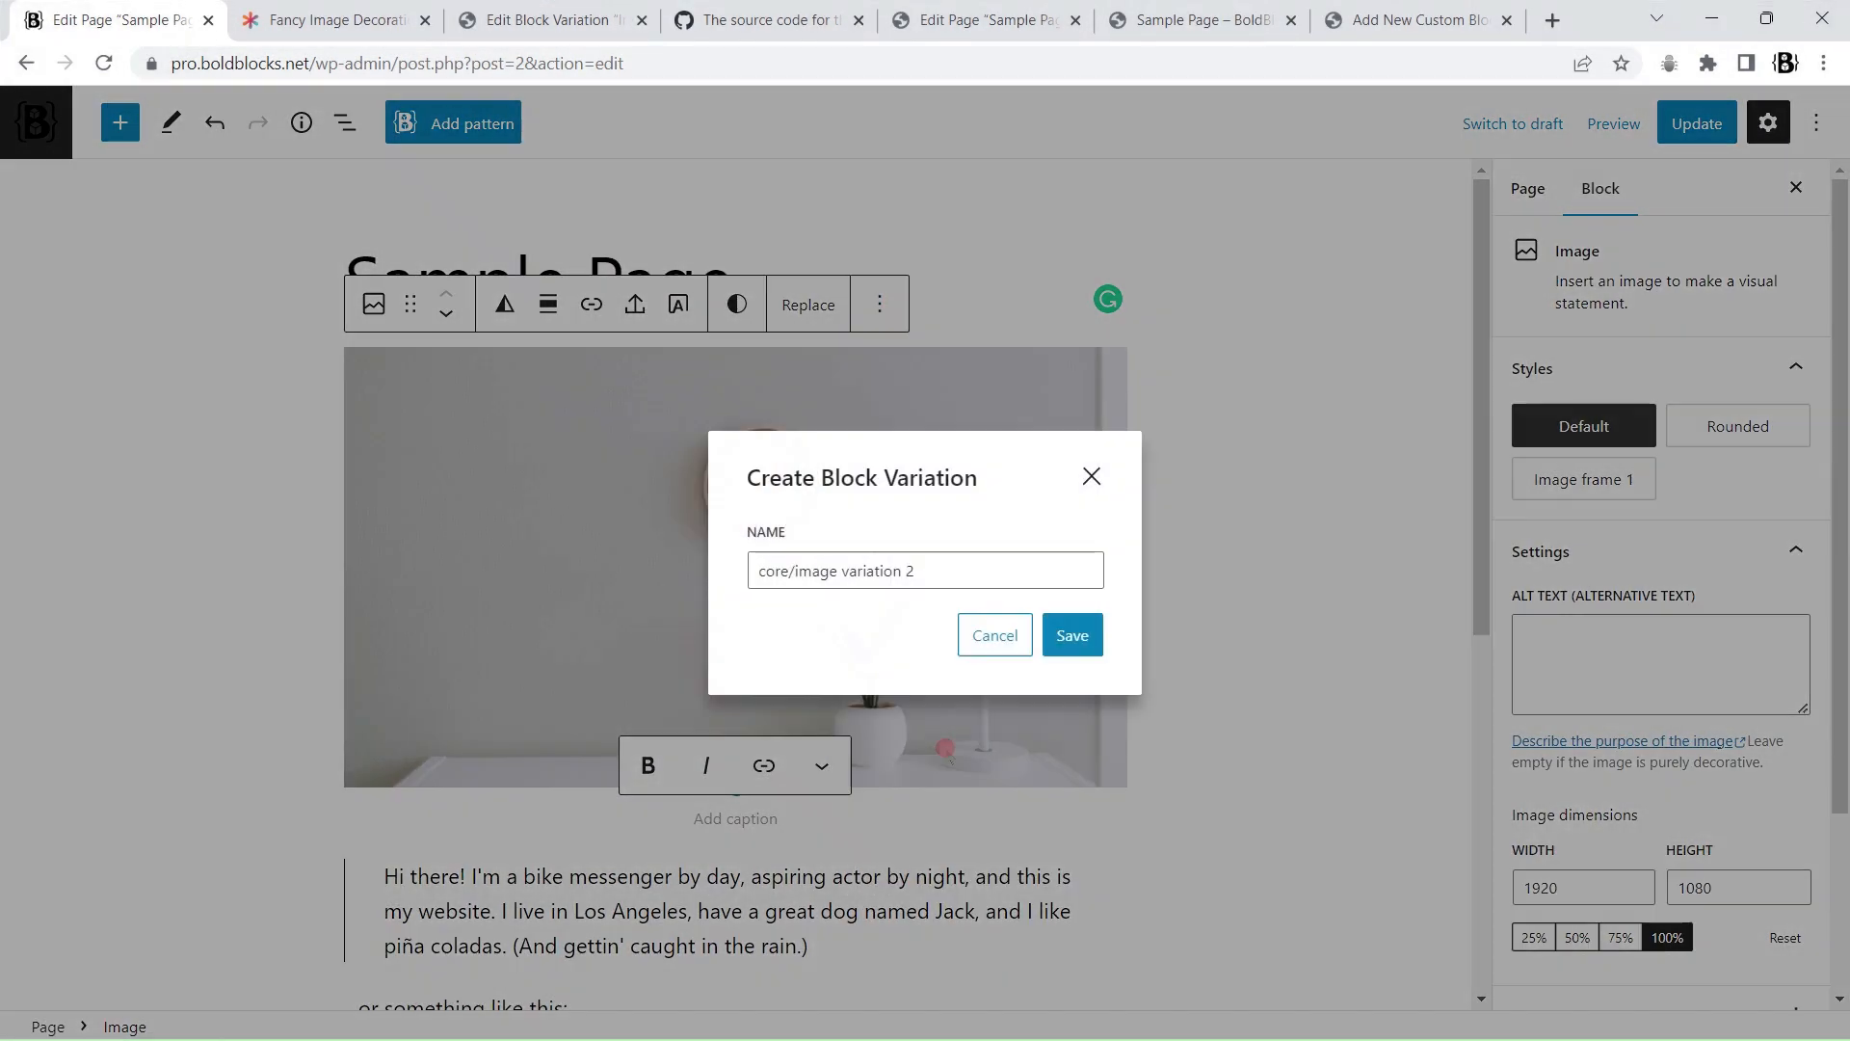
triple_click(943, 565)
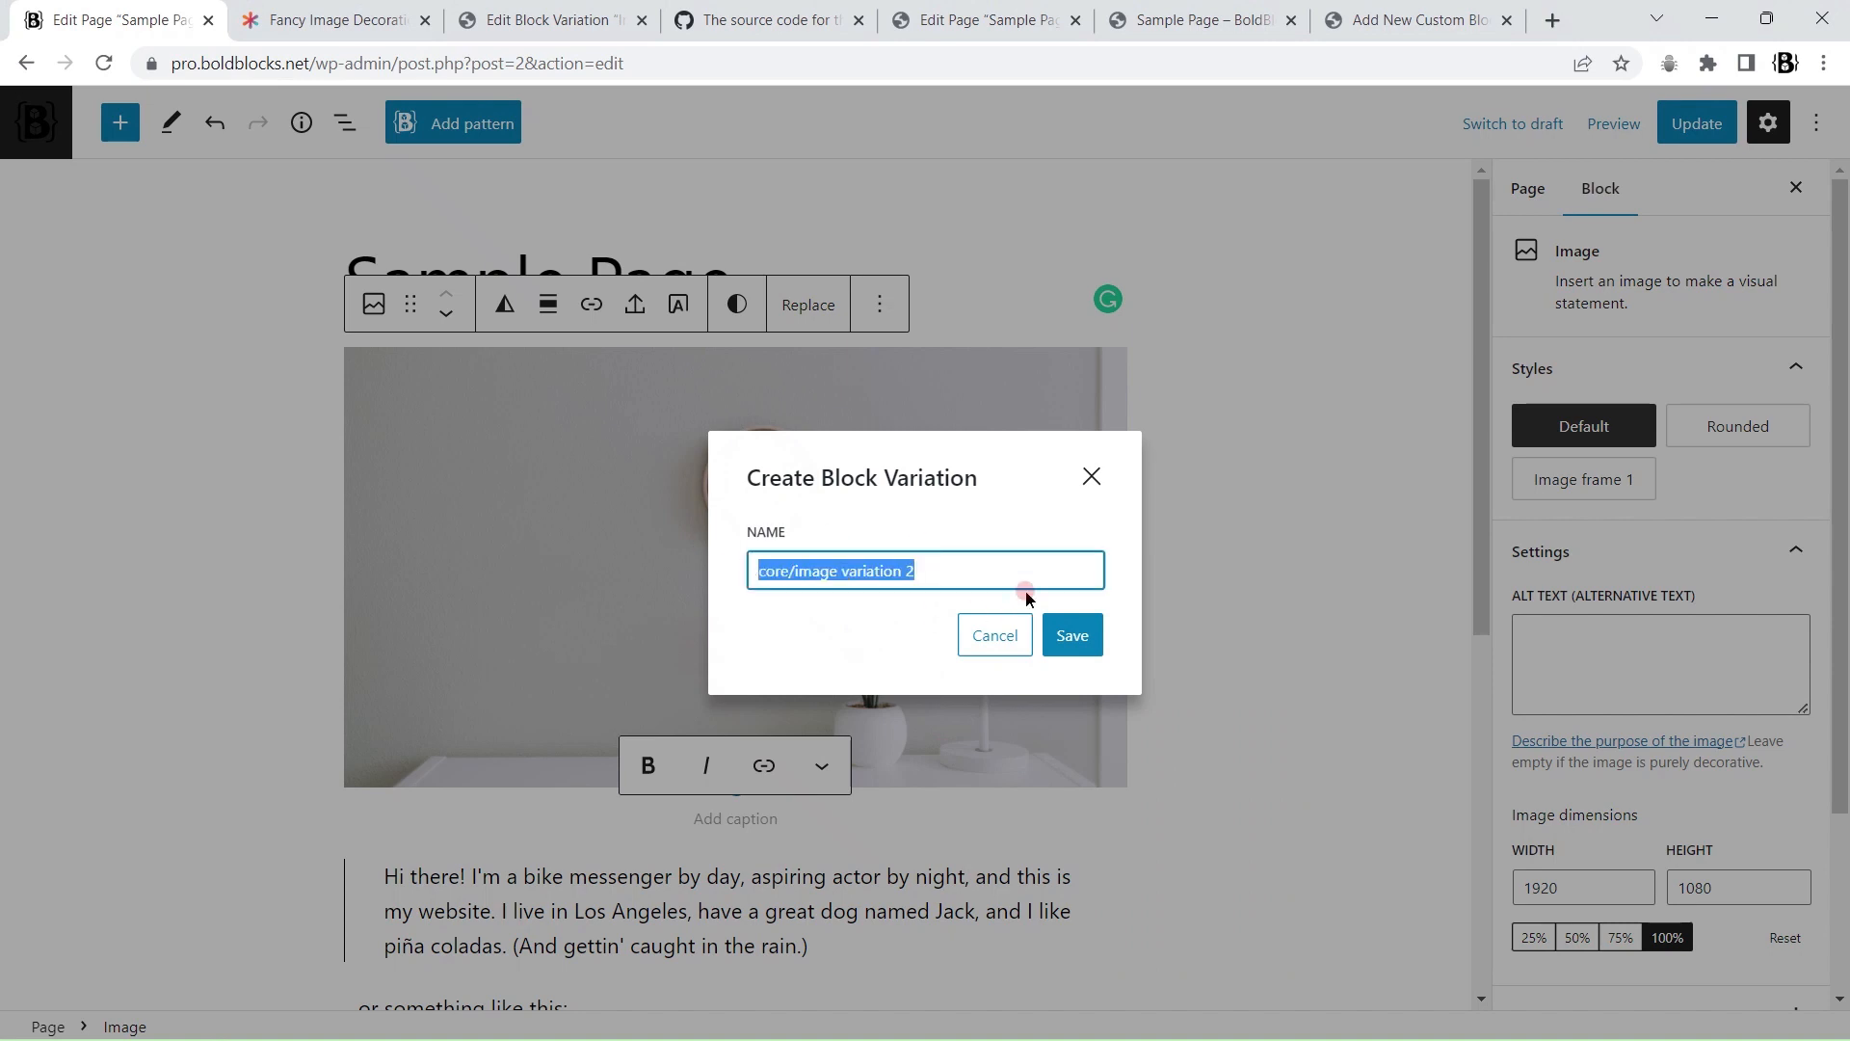
key("BackSpace")
type("Co")
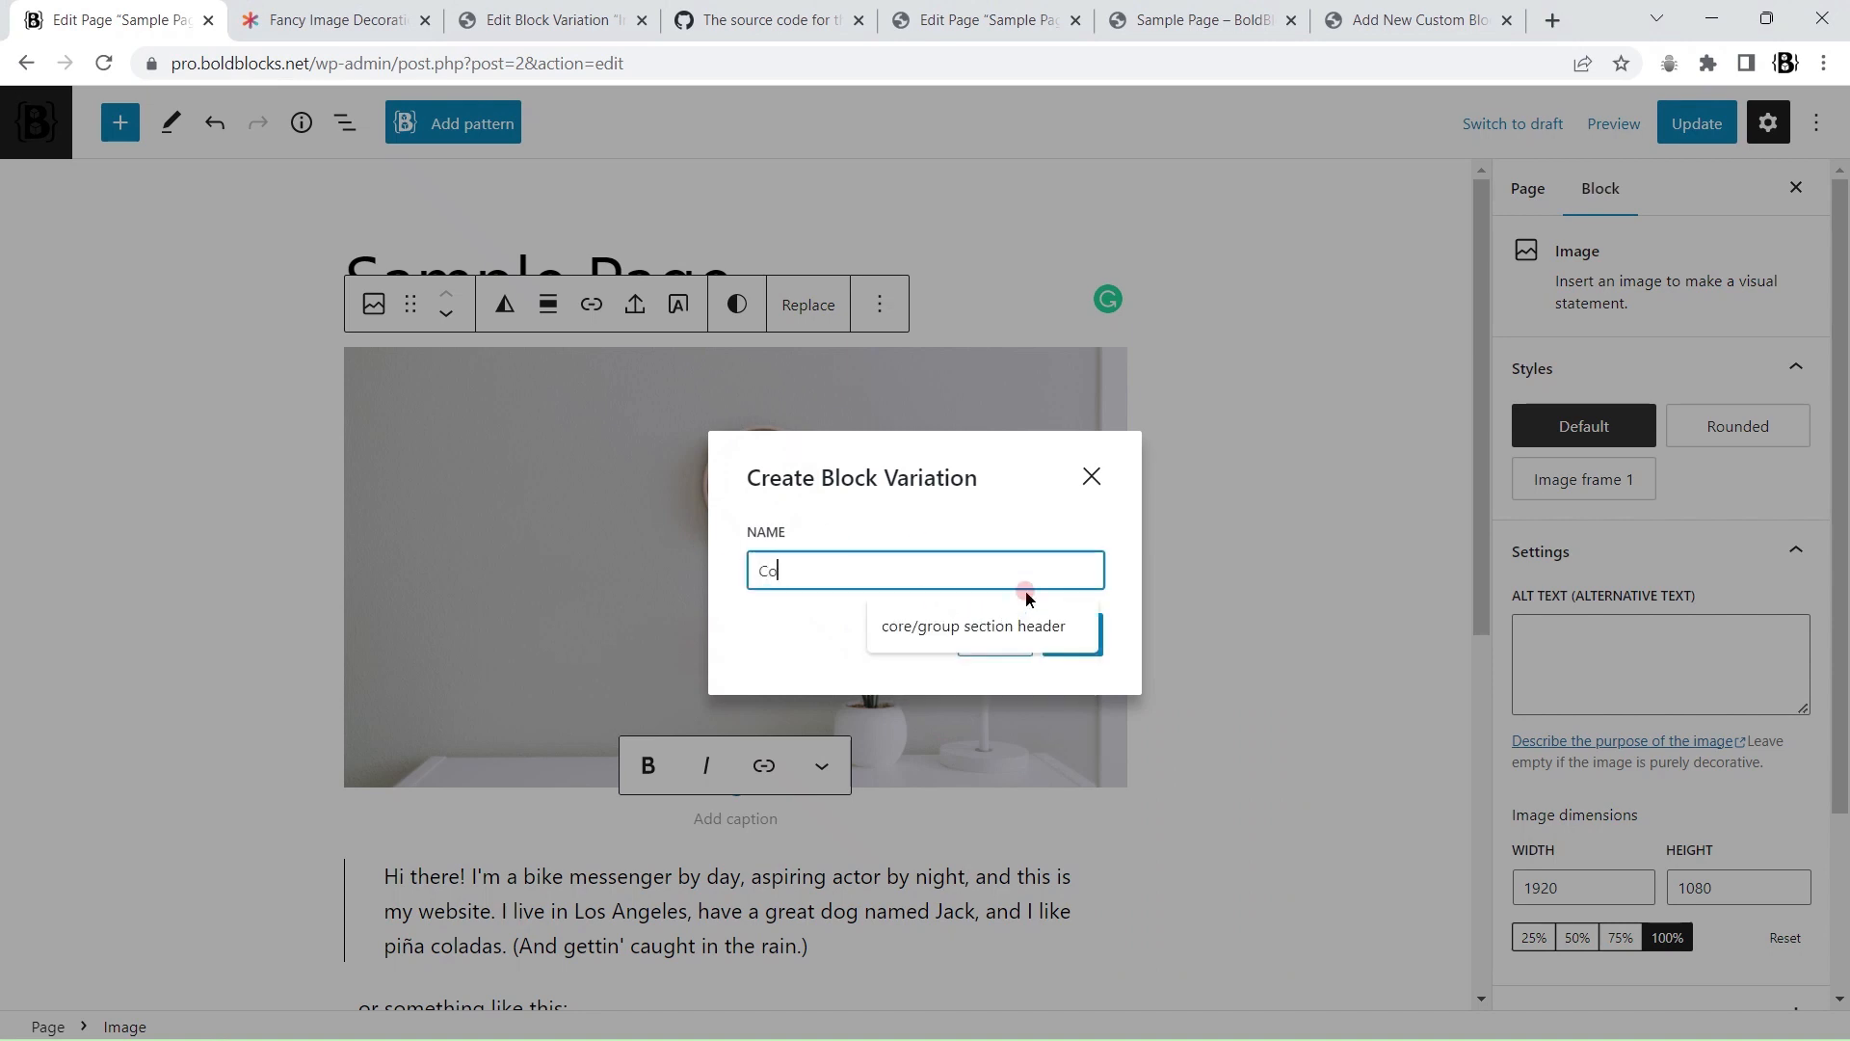
type("rner only image frame with hover eff")
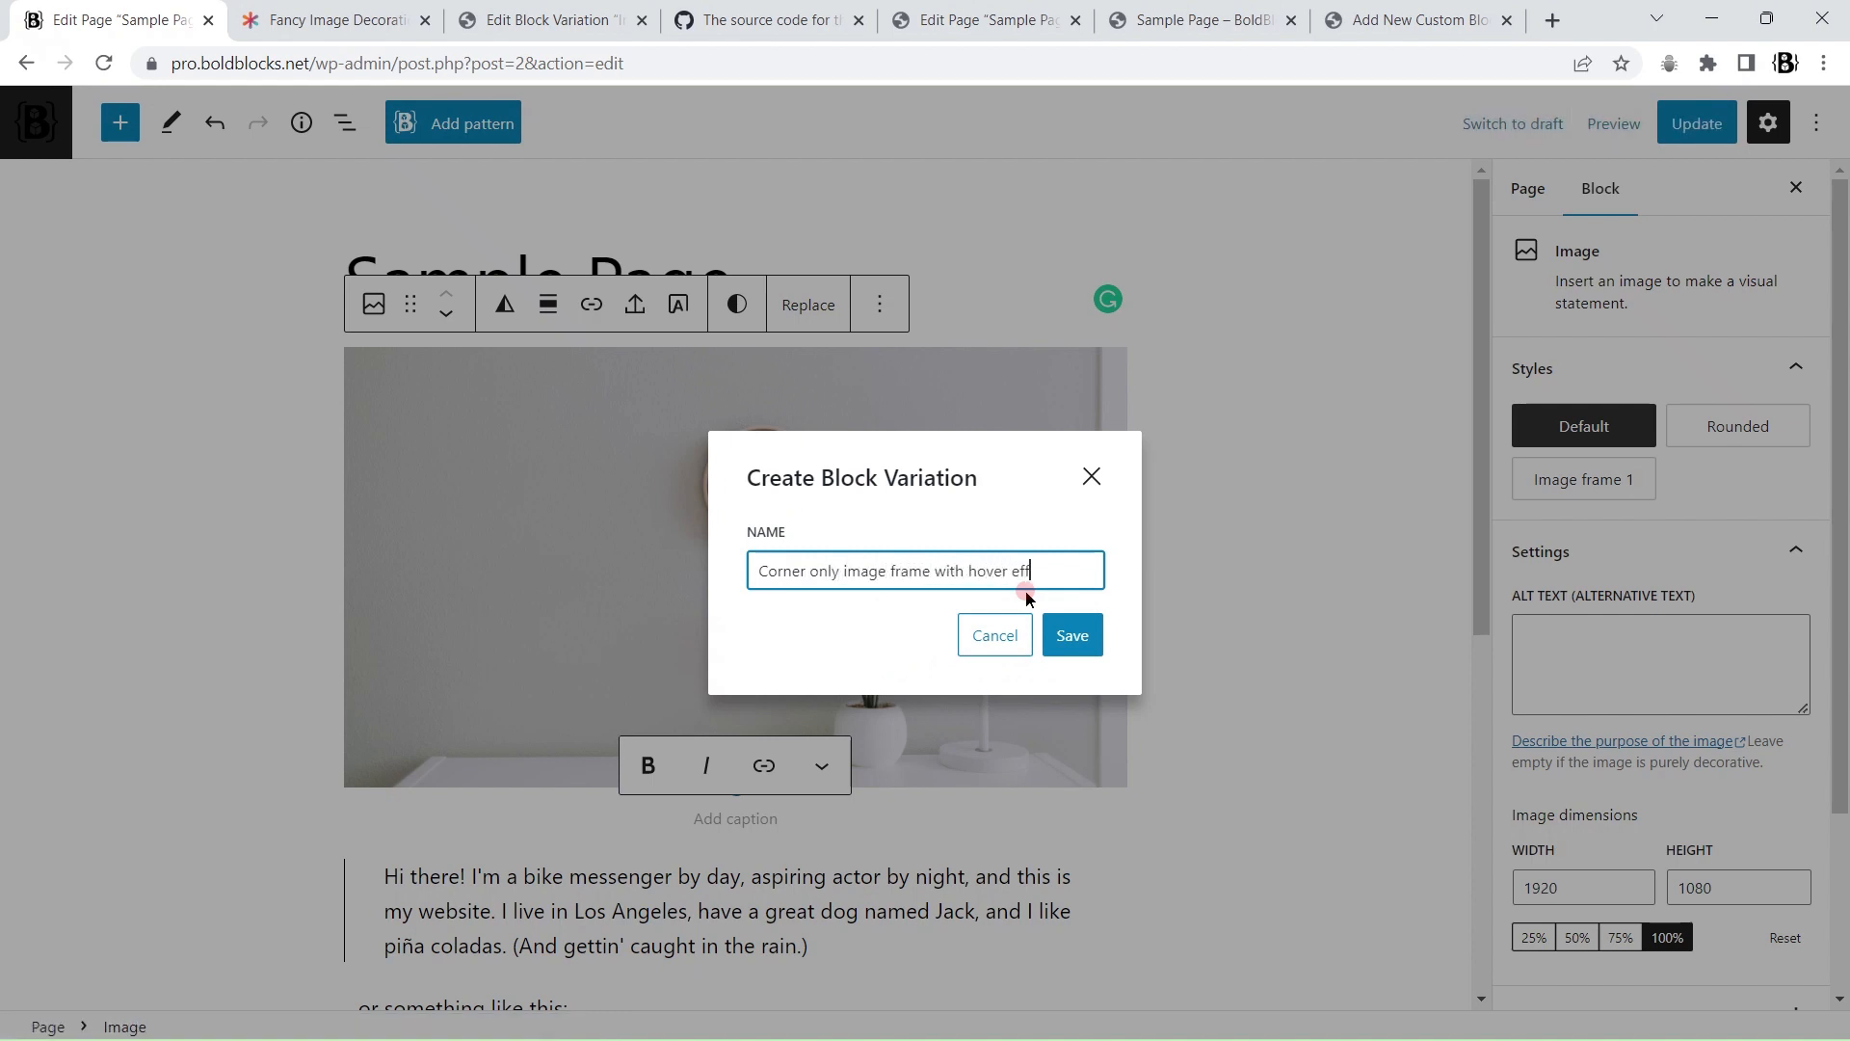
type("ect")
key("Return")
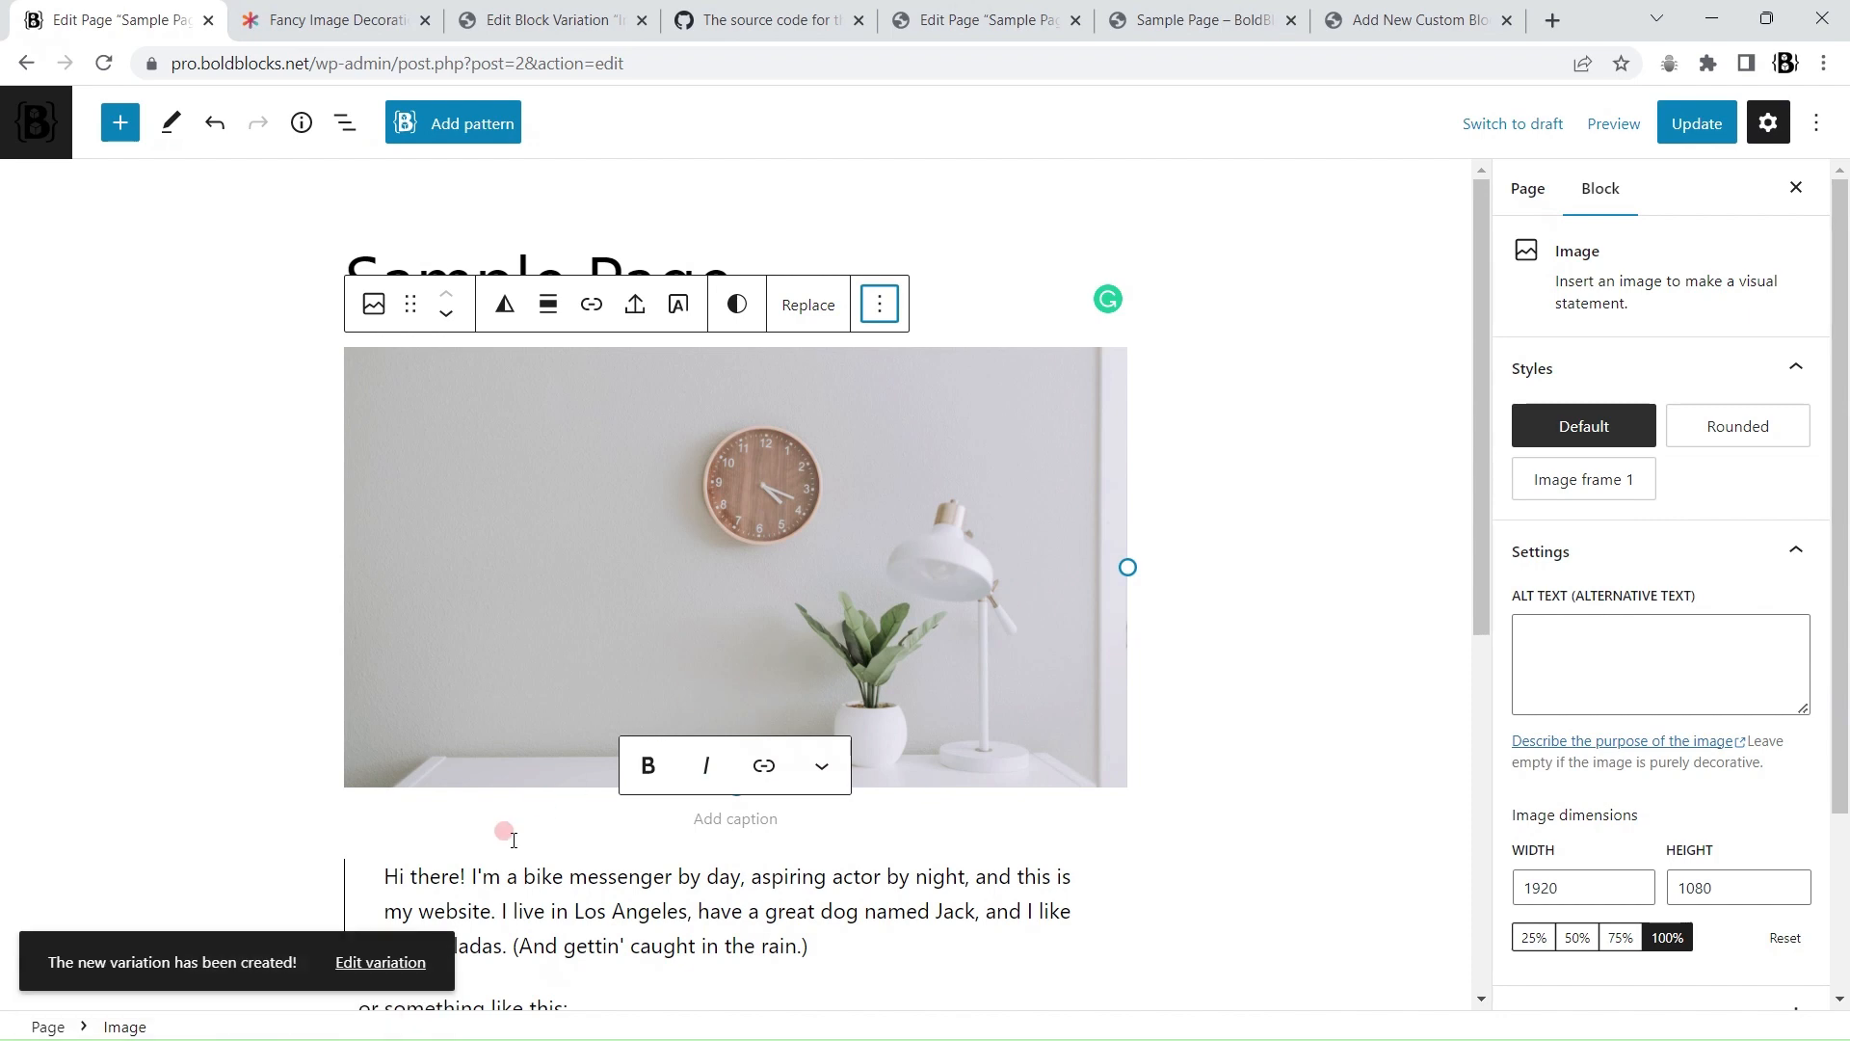
Step: Open the new corner-only frame variation for editing in a separate browser tab
right_click(381, 961)
left_click(488, 748)
left_click(428, 24)
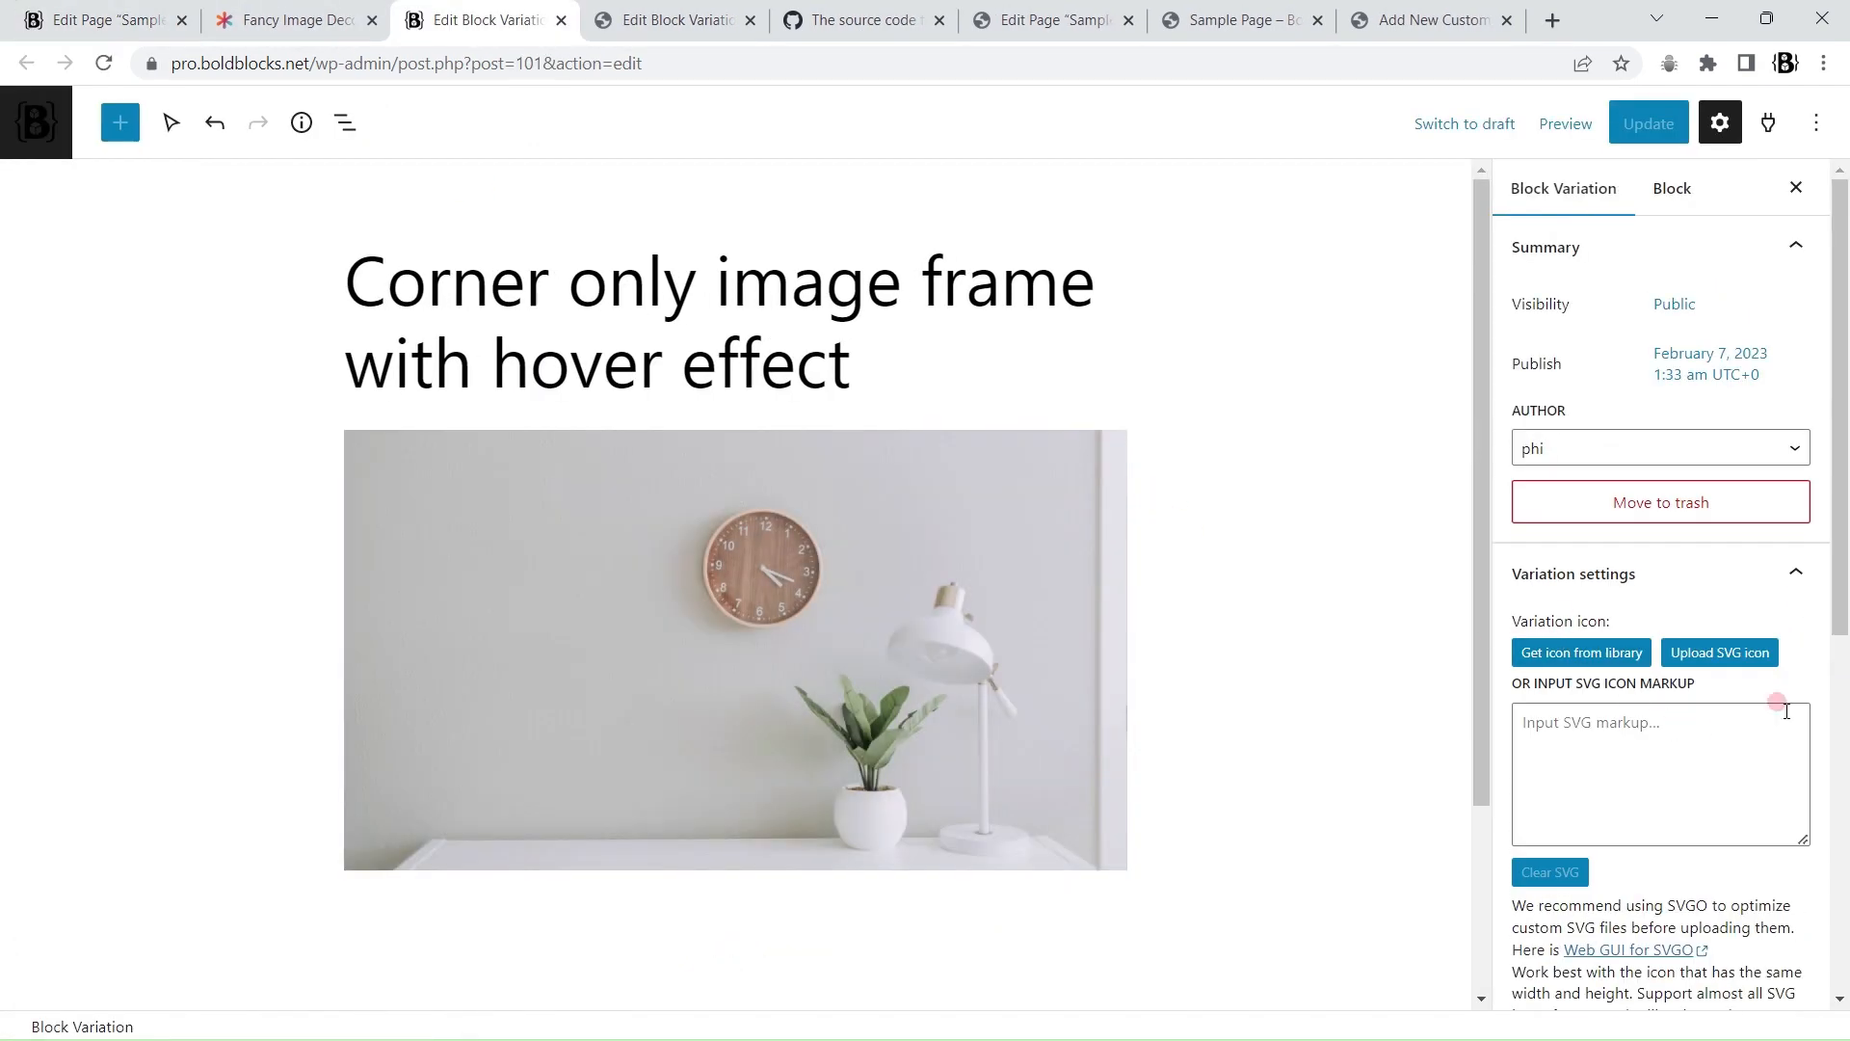
Step: Set the variation description to "An image variation for adding corner frame with hover effect"
scroll(1823, 539, "down", 3)
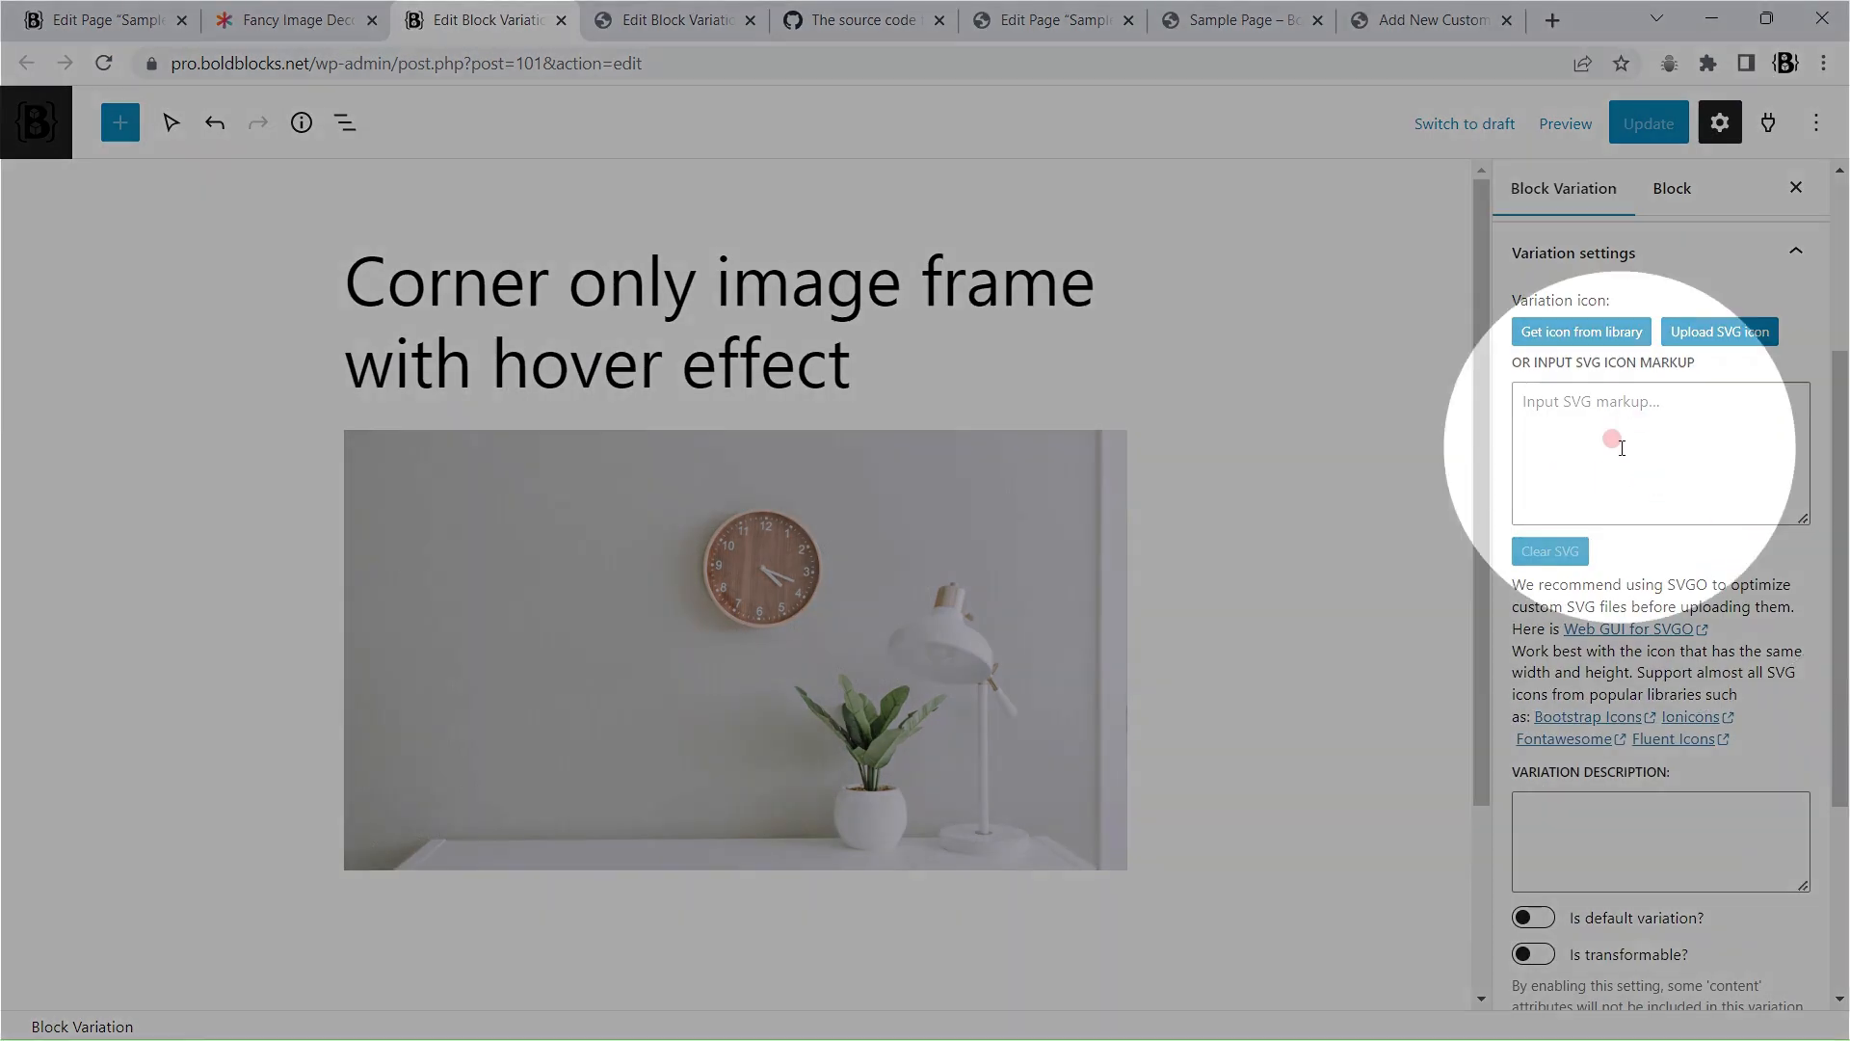
left_click(1586, 429)
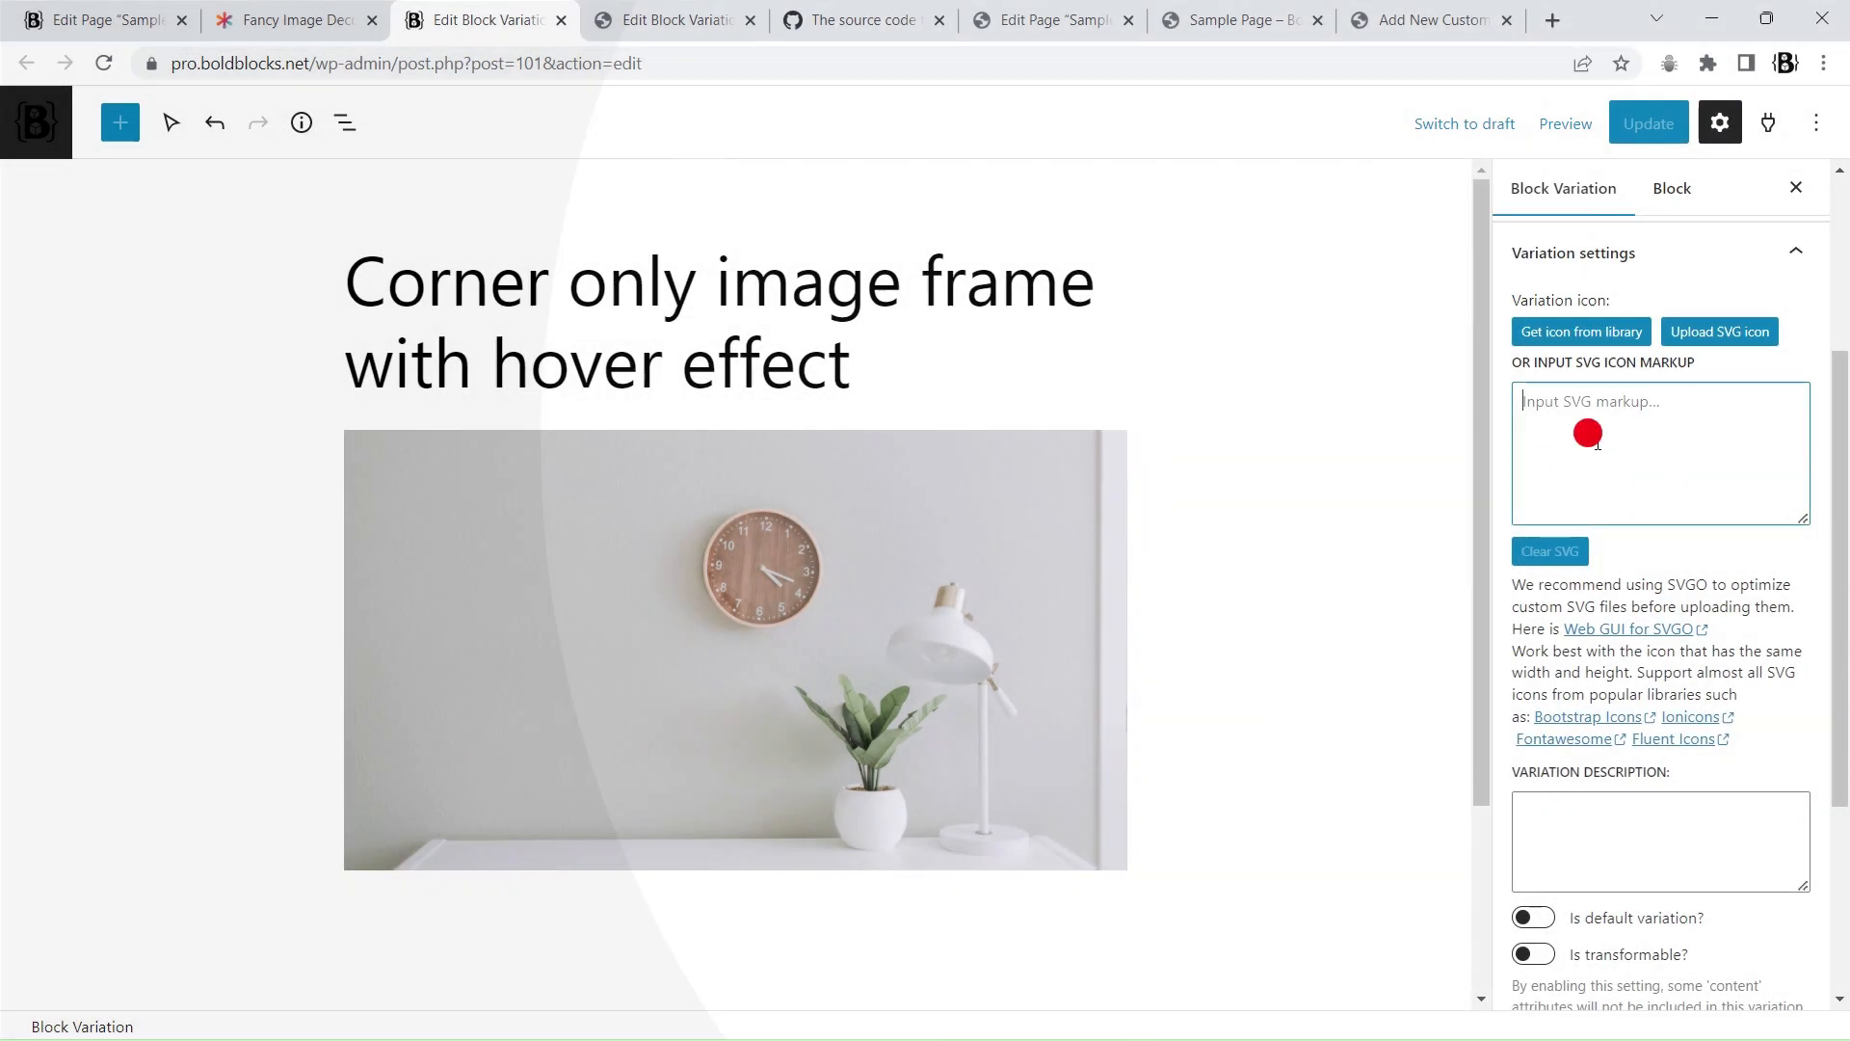
scroll(1647, 547, "down", 3)
left_click(1576, 509)
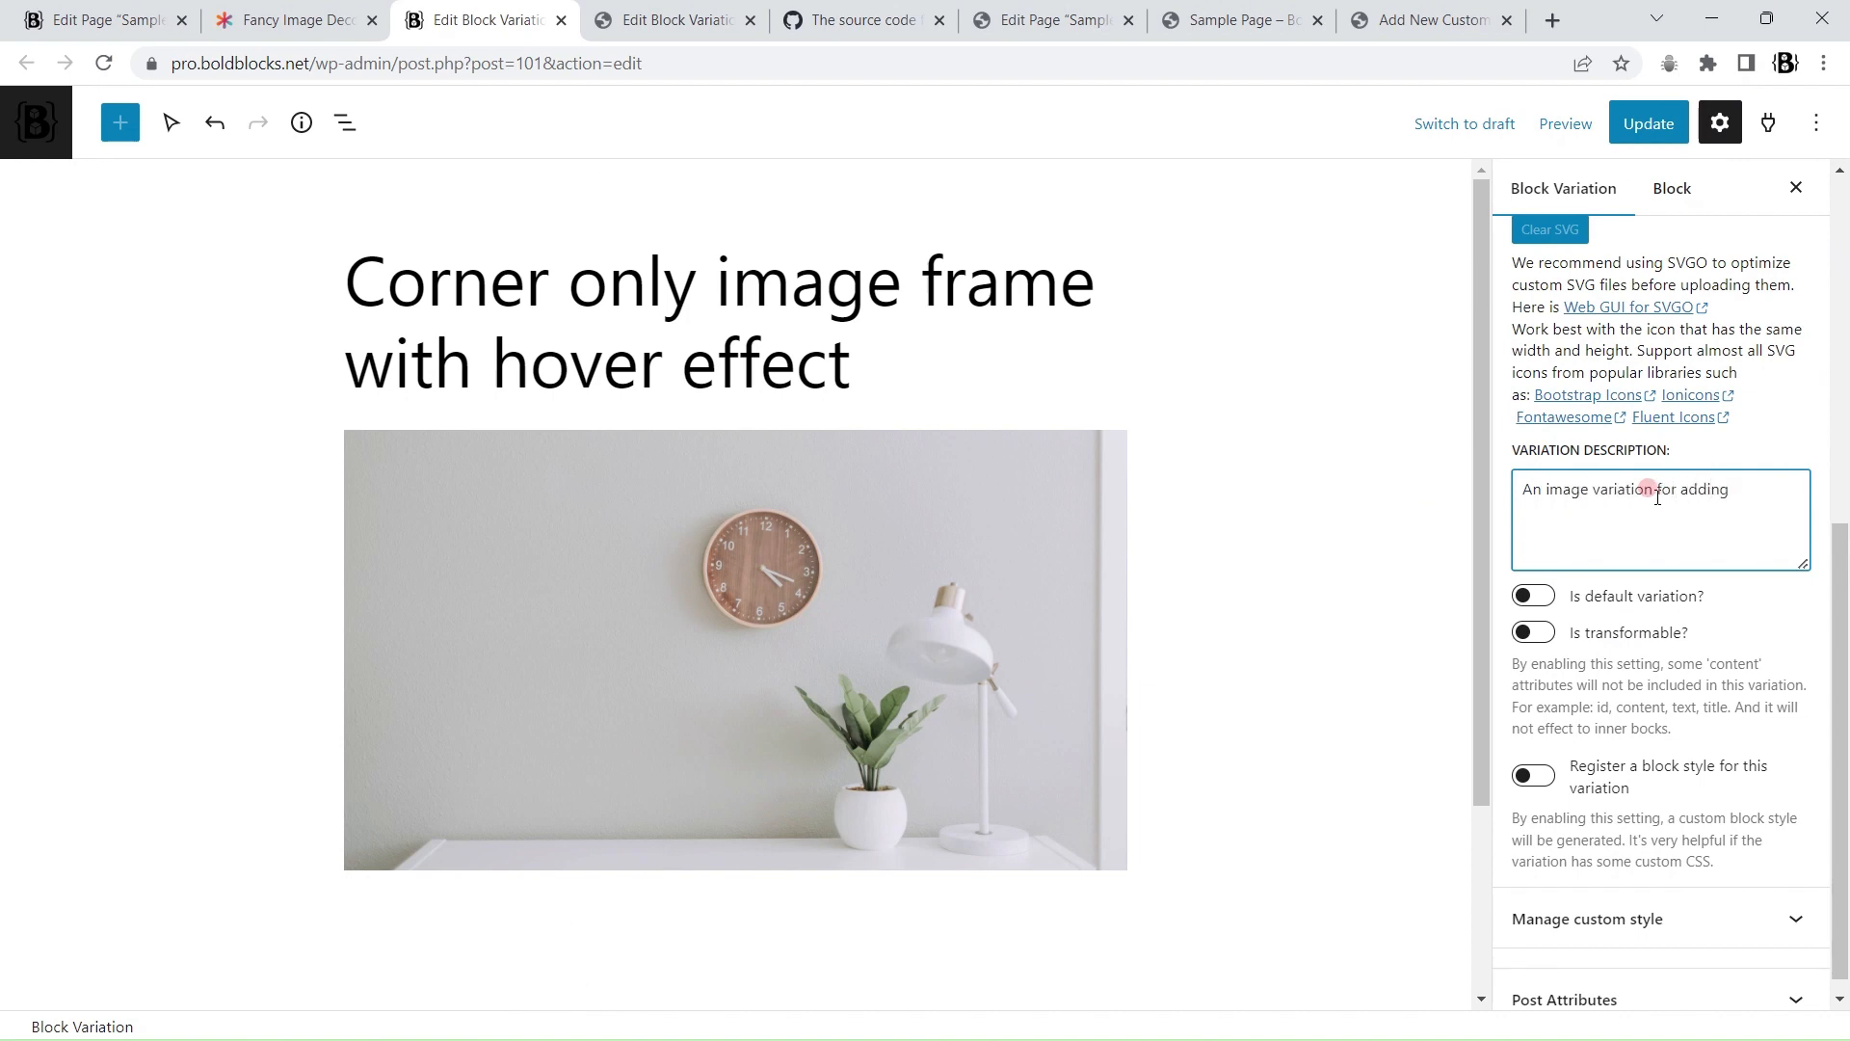
type("An image variation for adding corner frame with hover effect")
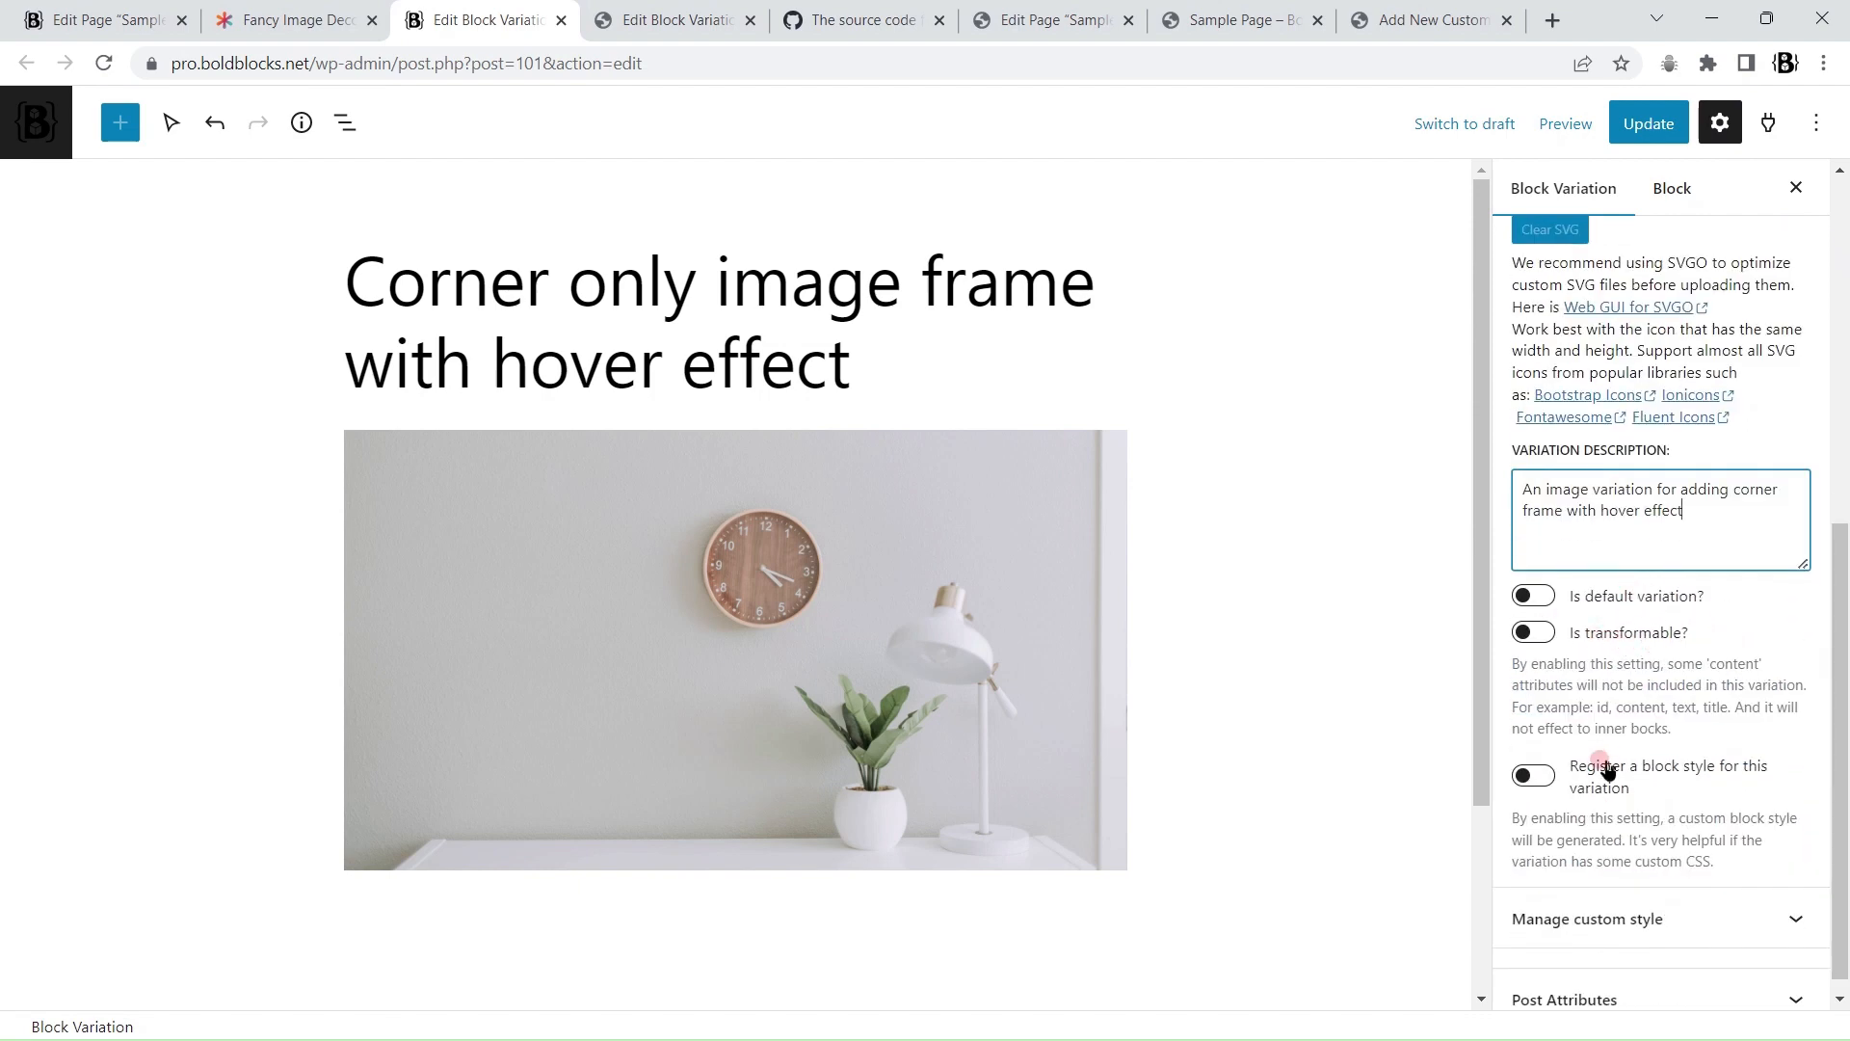
Step: Open the variation's custom CSS editor, expand the sidebar to full width, and try the editor's fullscreen mode
scroll(1704, 766, "down", 1)
left_click(1792, 899)
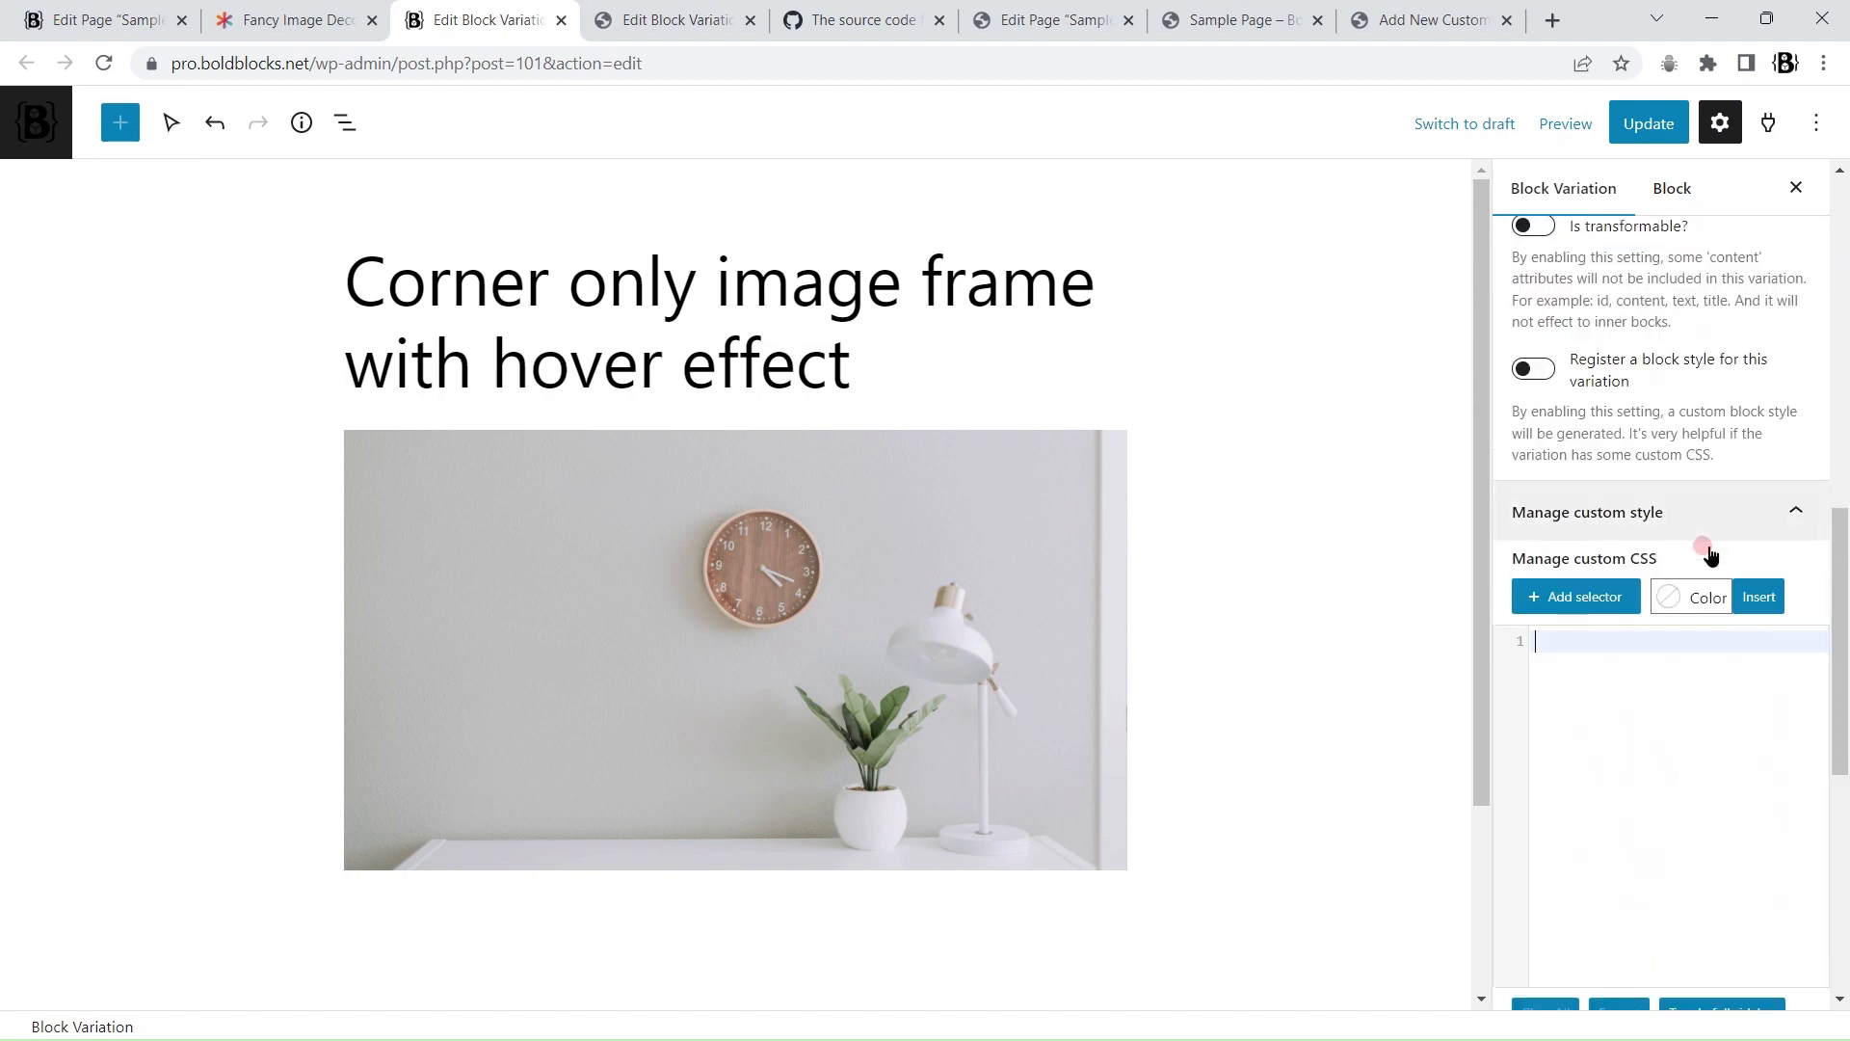
left_click(1670, 694)
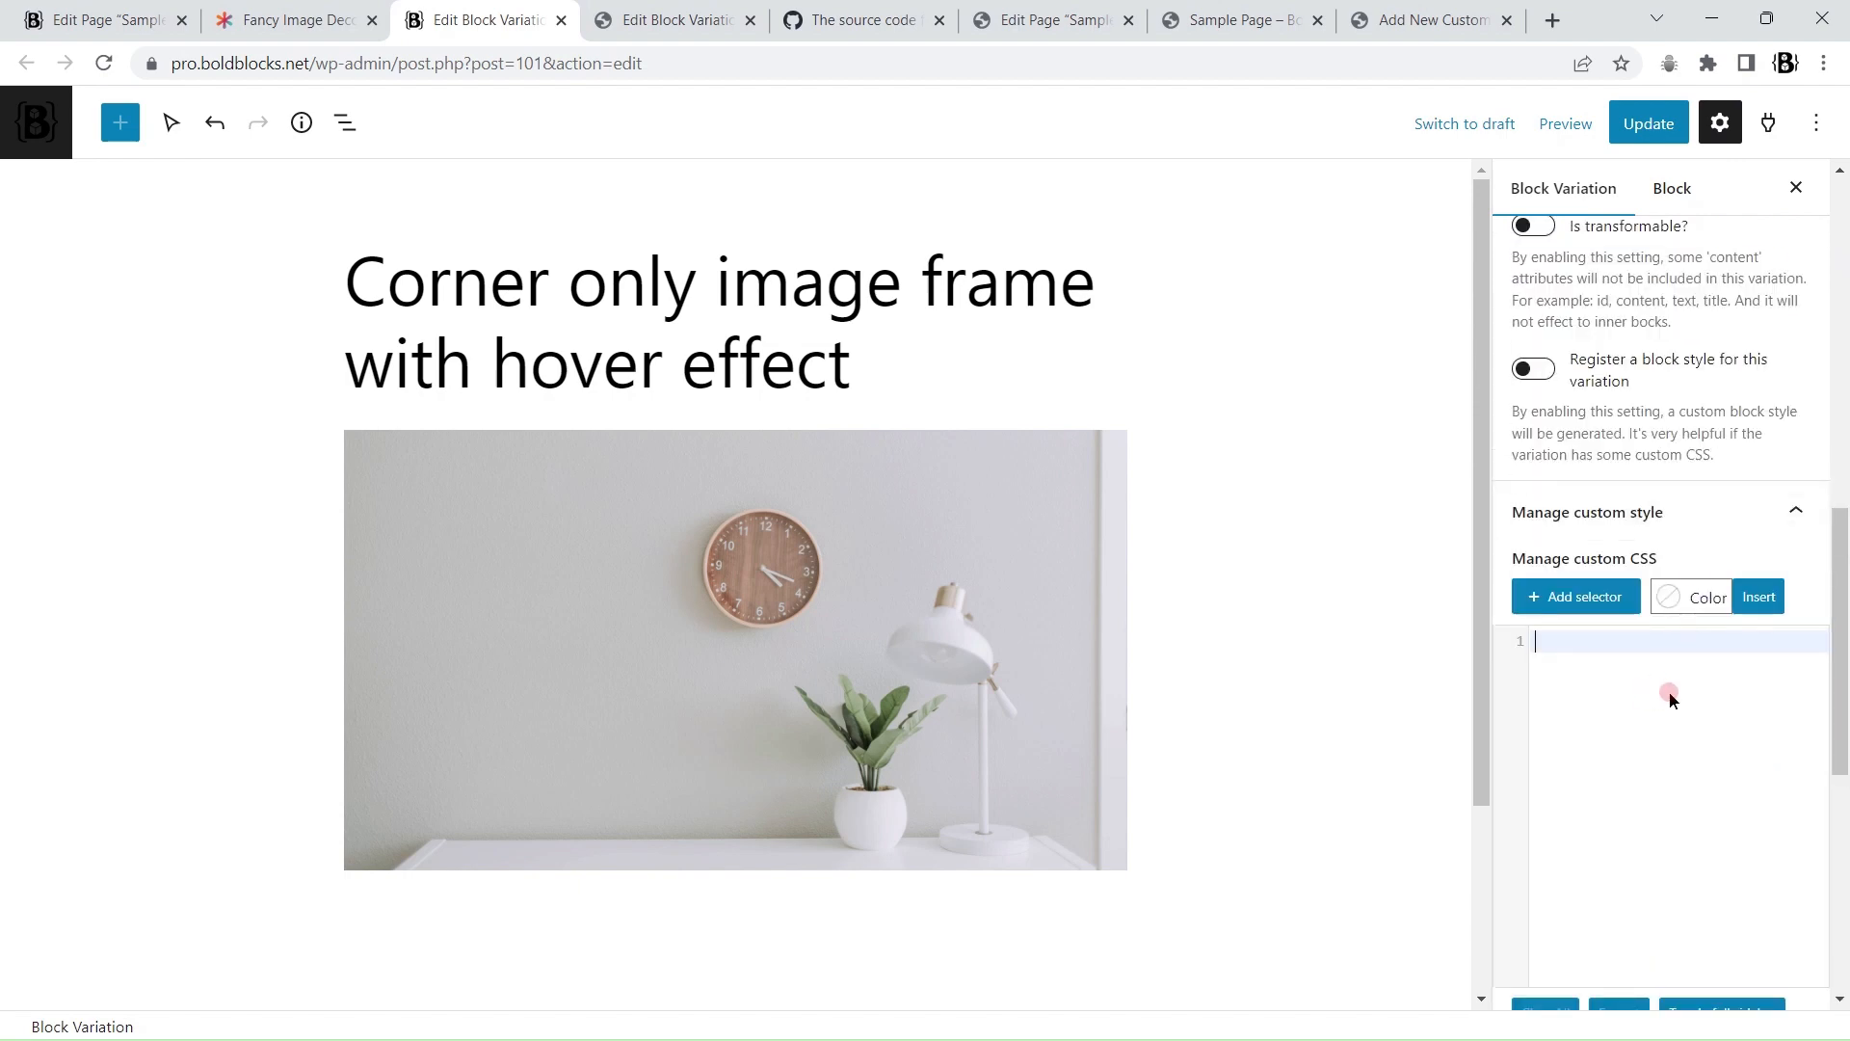
scroll(1826, 704, "down", 1)
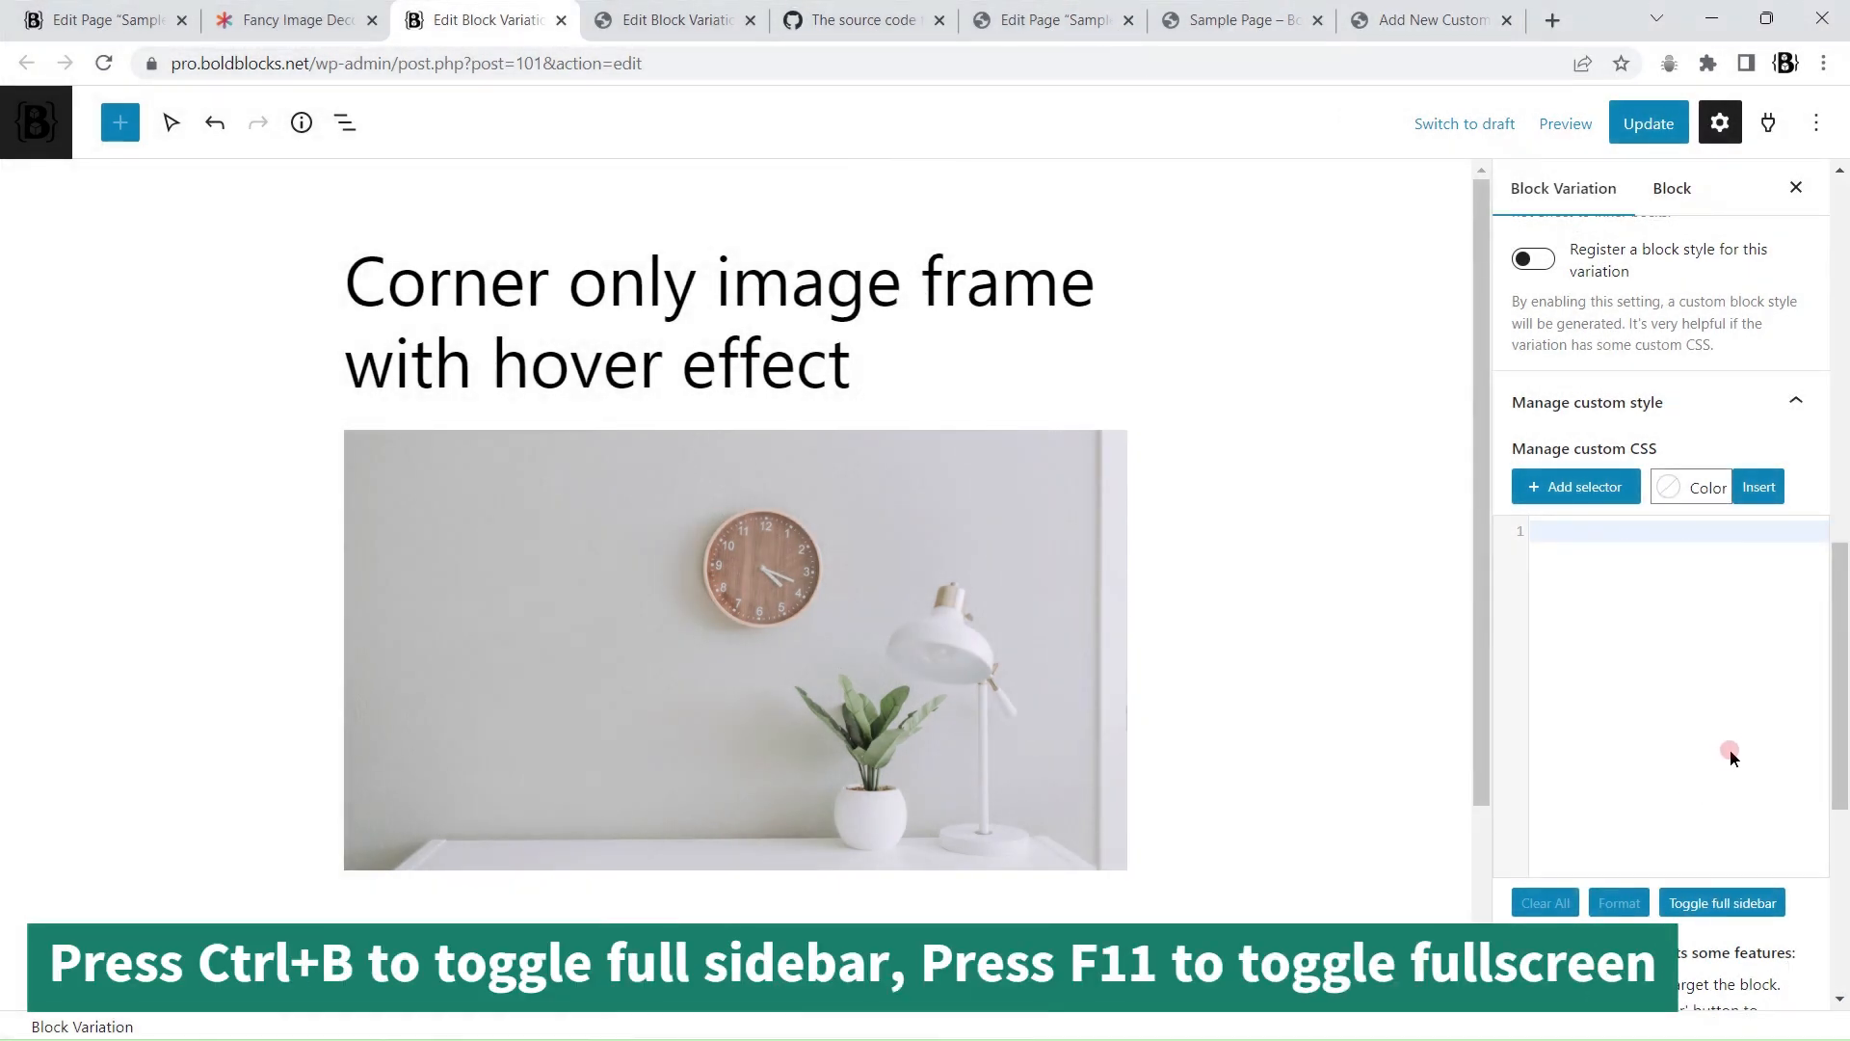
key("ctrl+b")
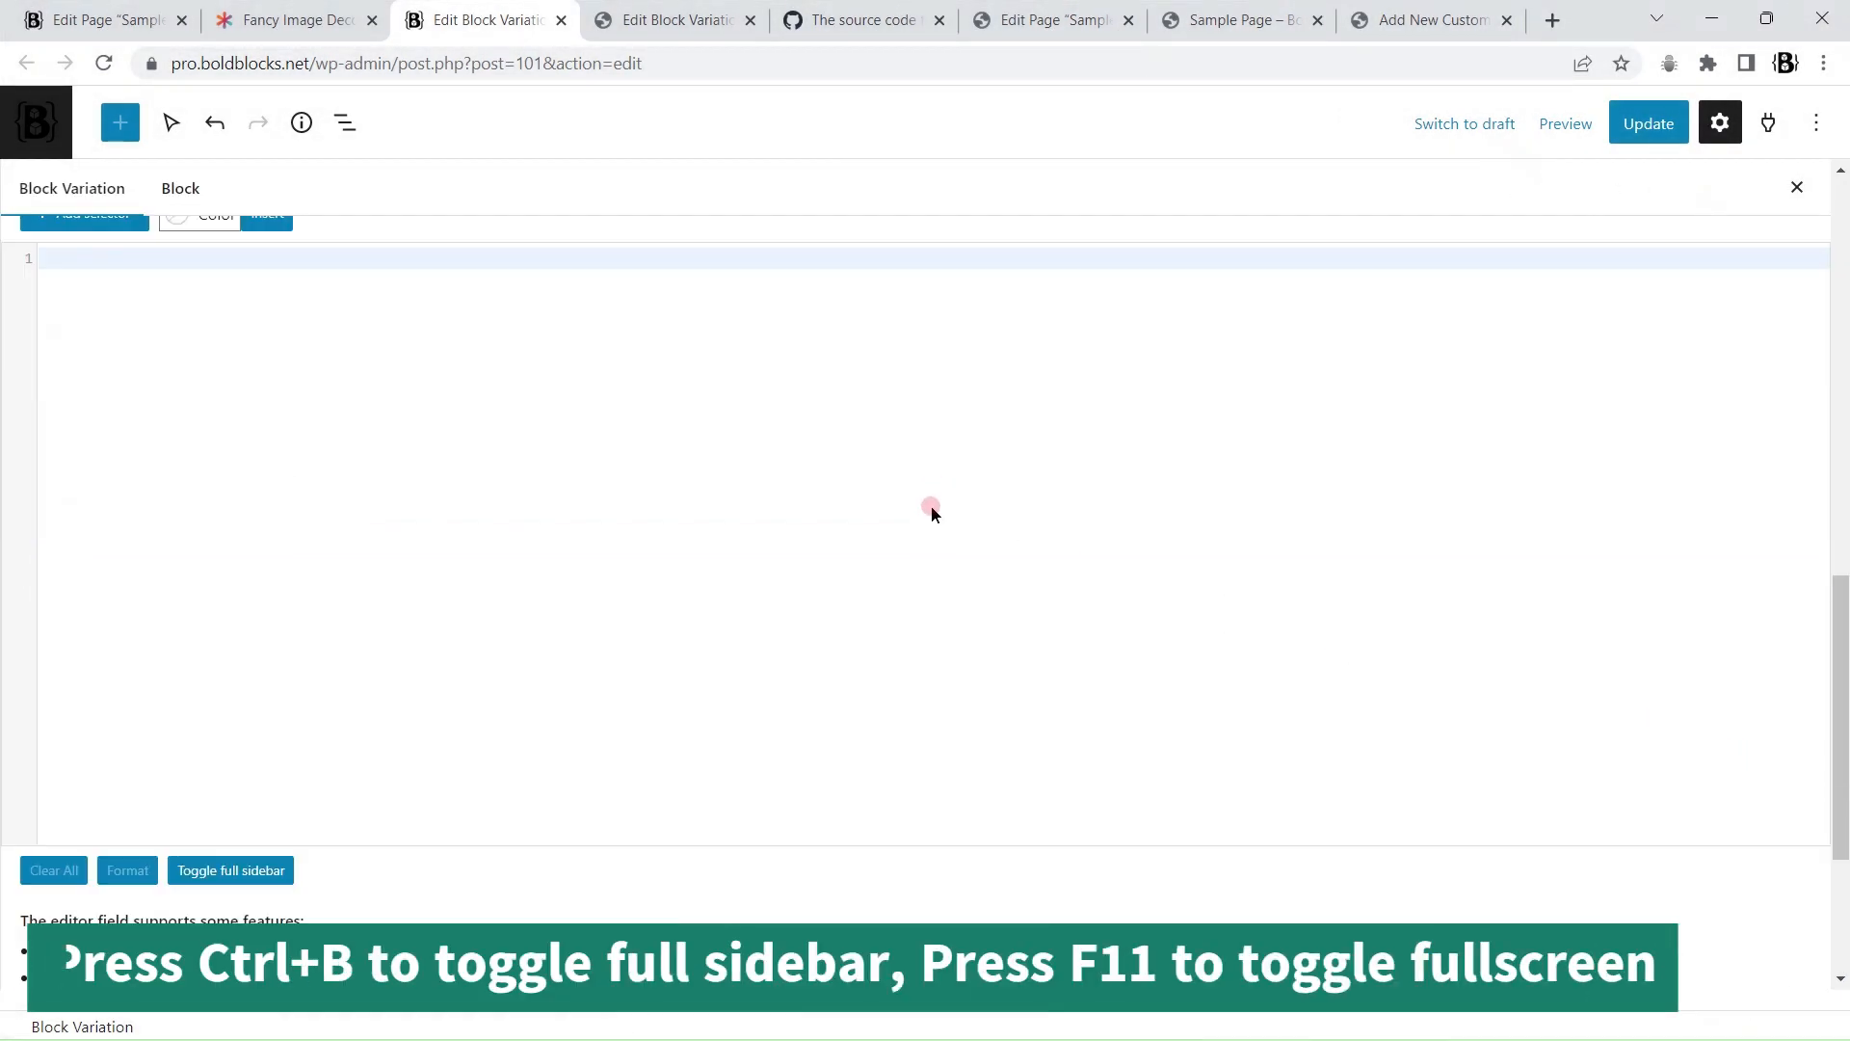
key("F11")
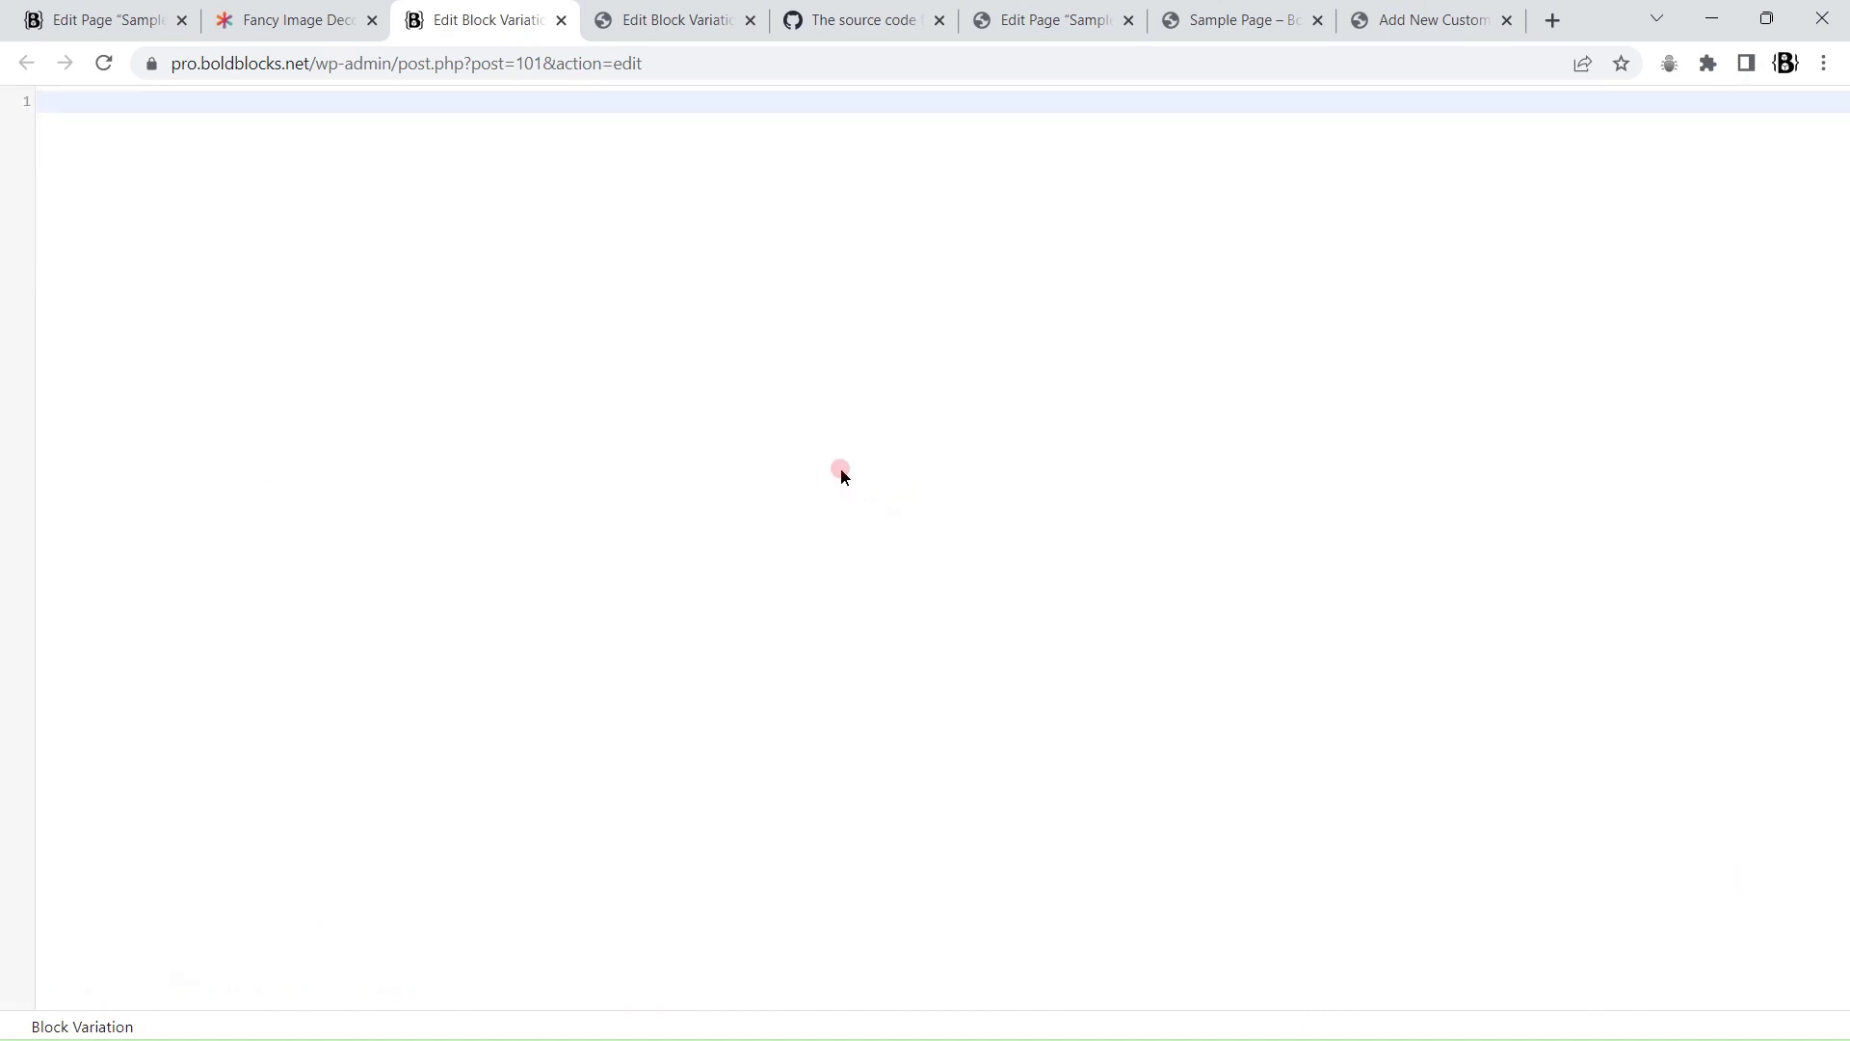
key("F11")
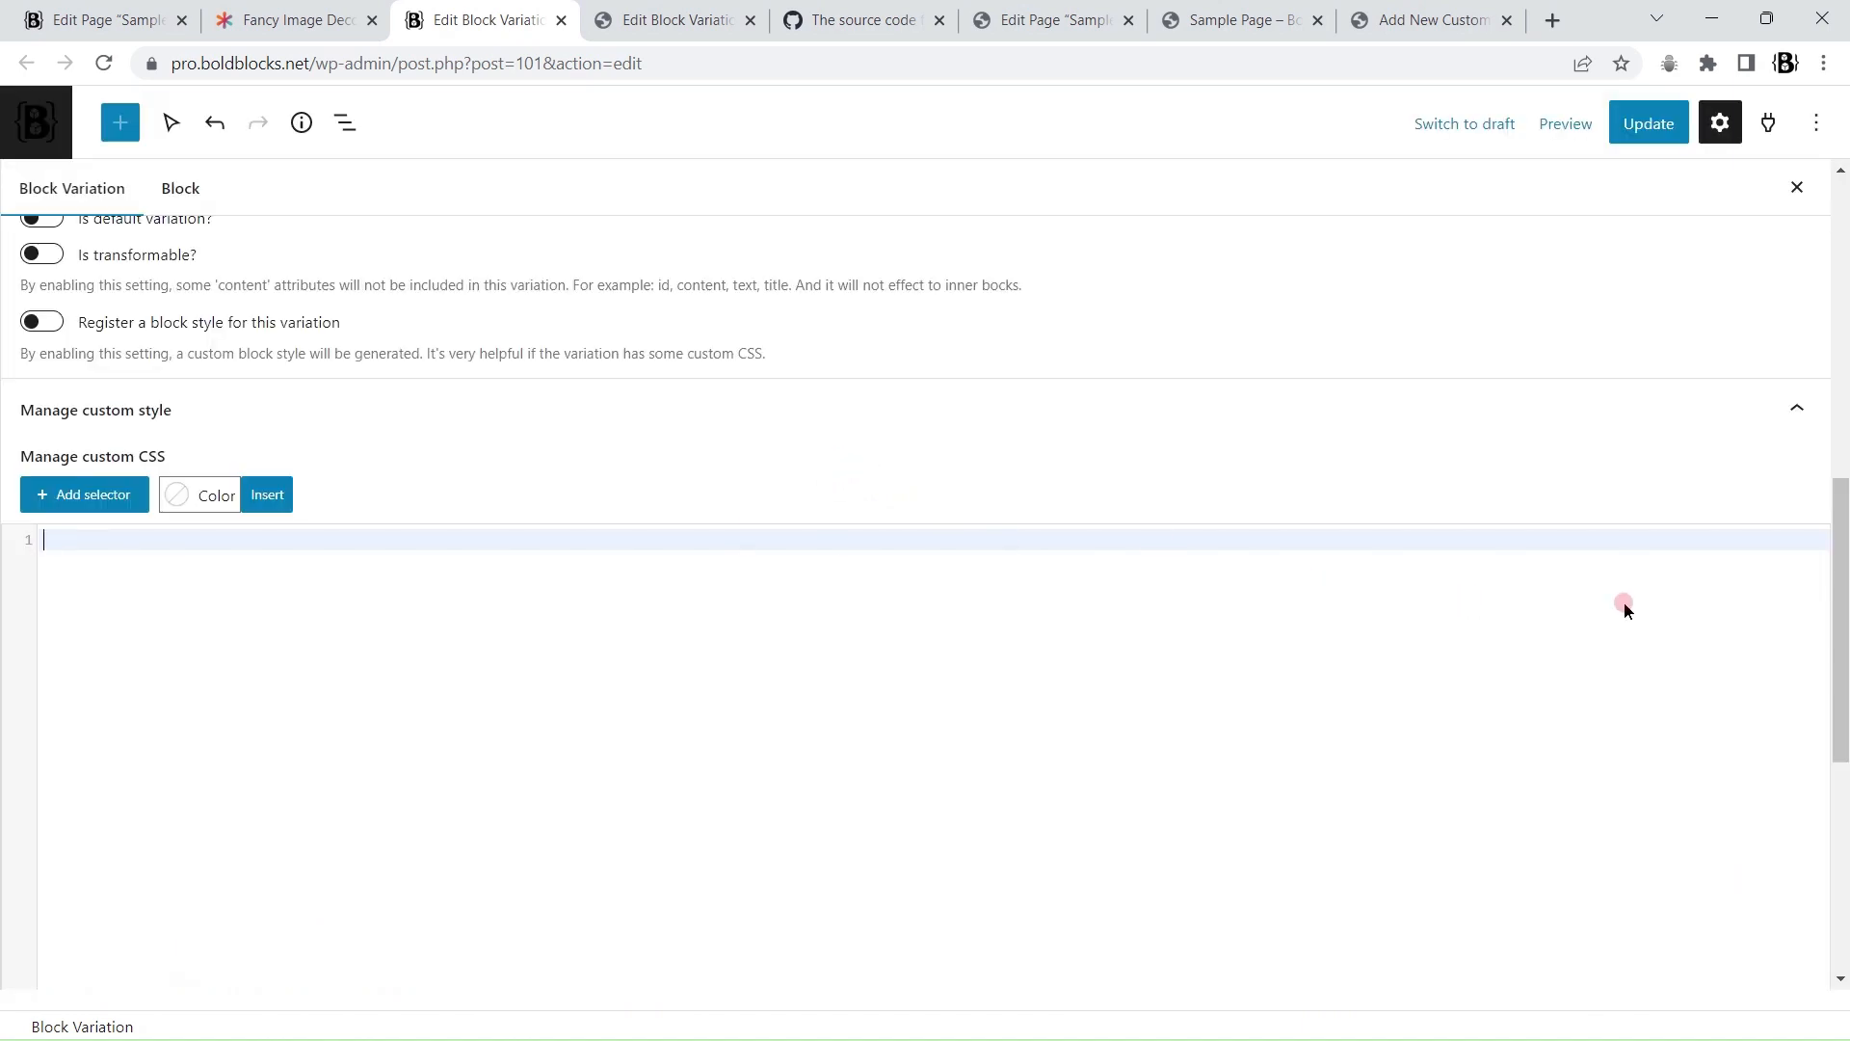
Step: Add a "selector child-selector {}" rule to the variation's custom CSS
scroll(1625, 568, "down", 2)
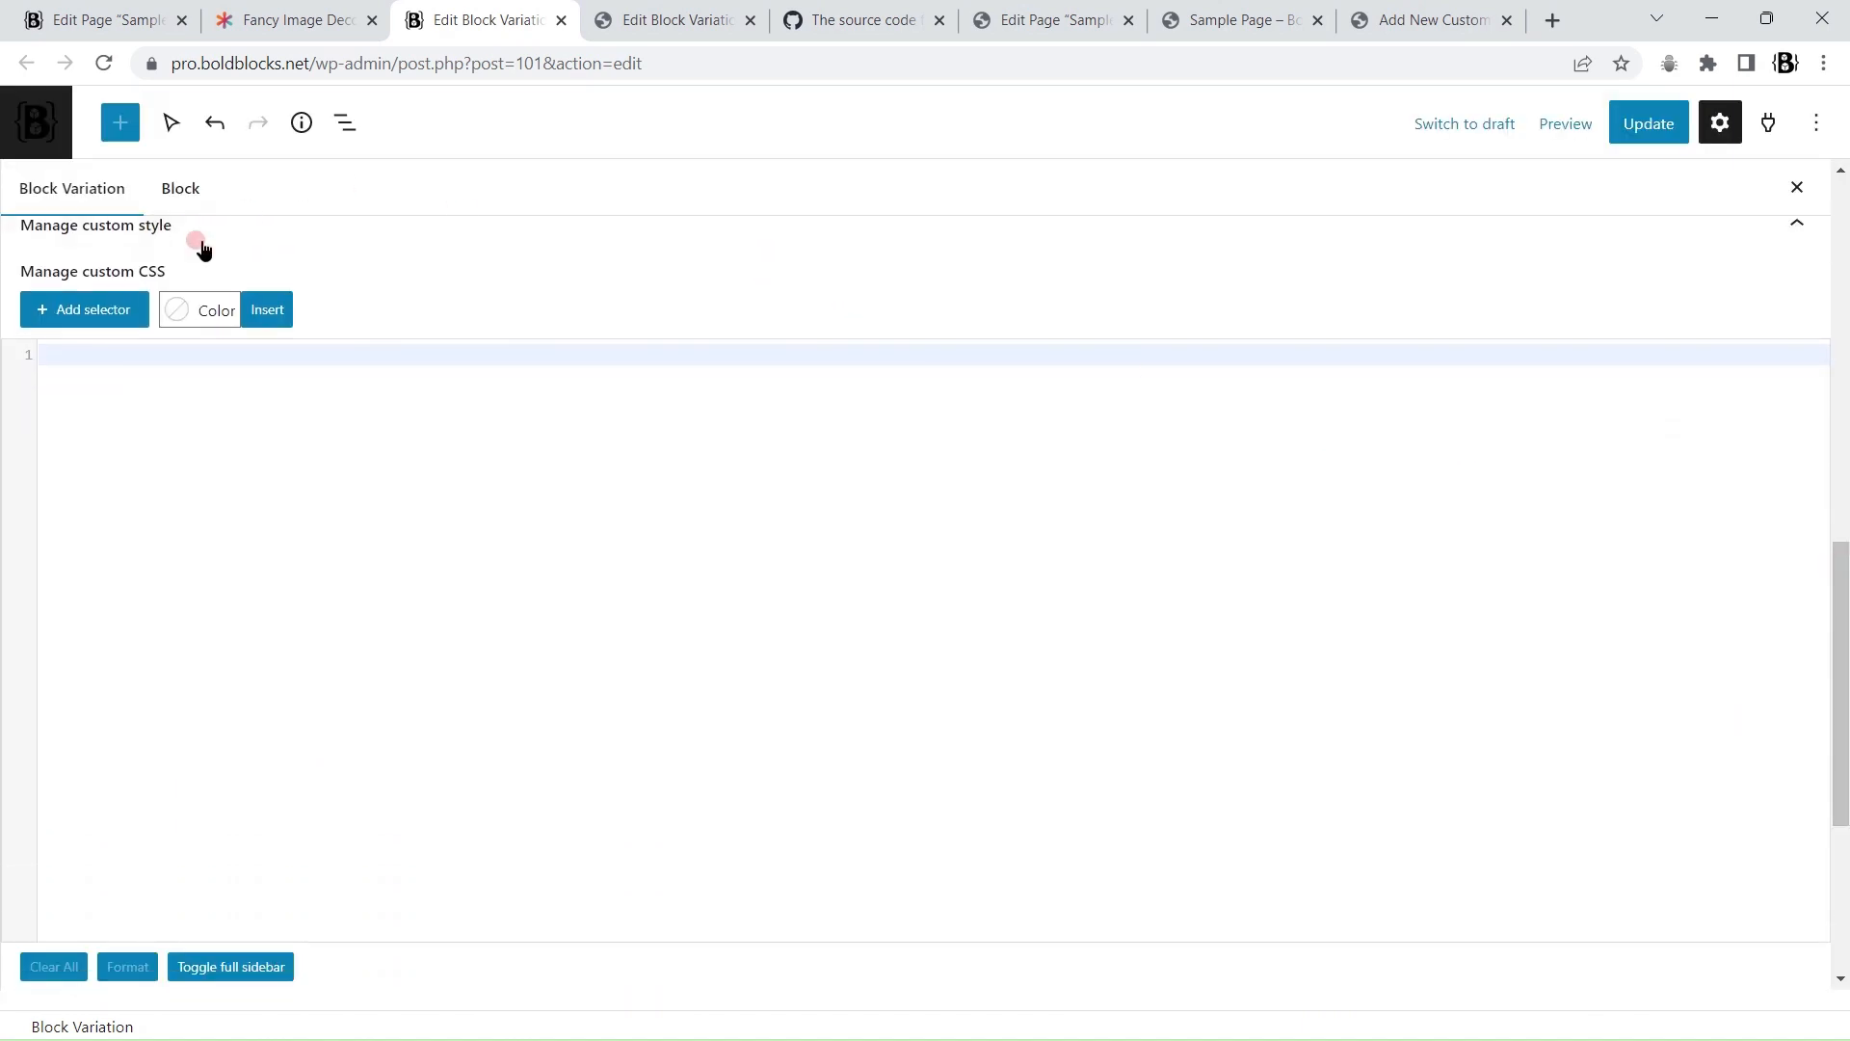
left_click(74, 309)
left_click(163, 421)
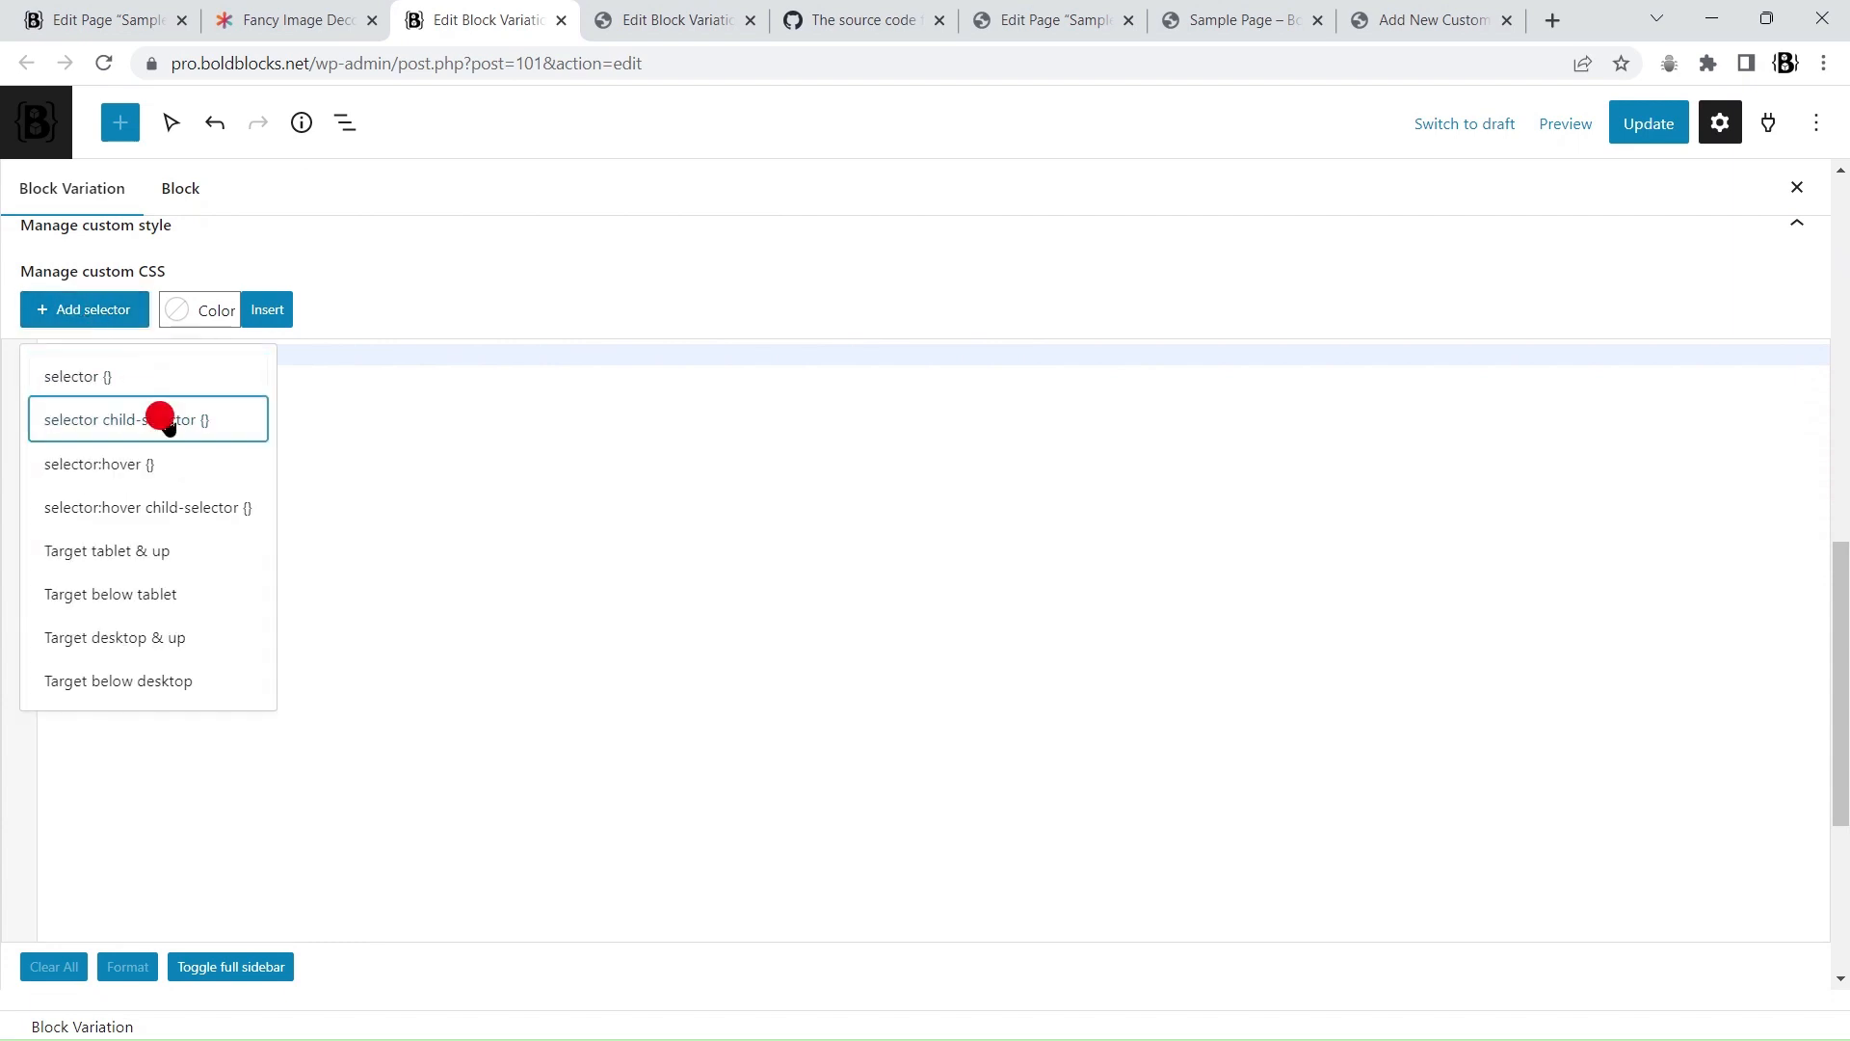
Step: Copy the img declarations from the CSS-Tricks Corner-Only Frame example into the "selector img" rule and save the variation
left_click(289, 20)
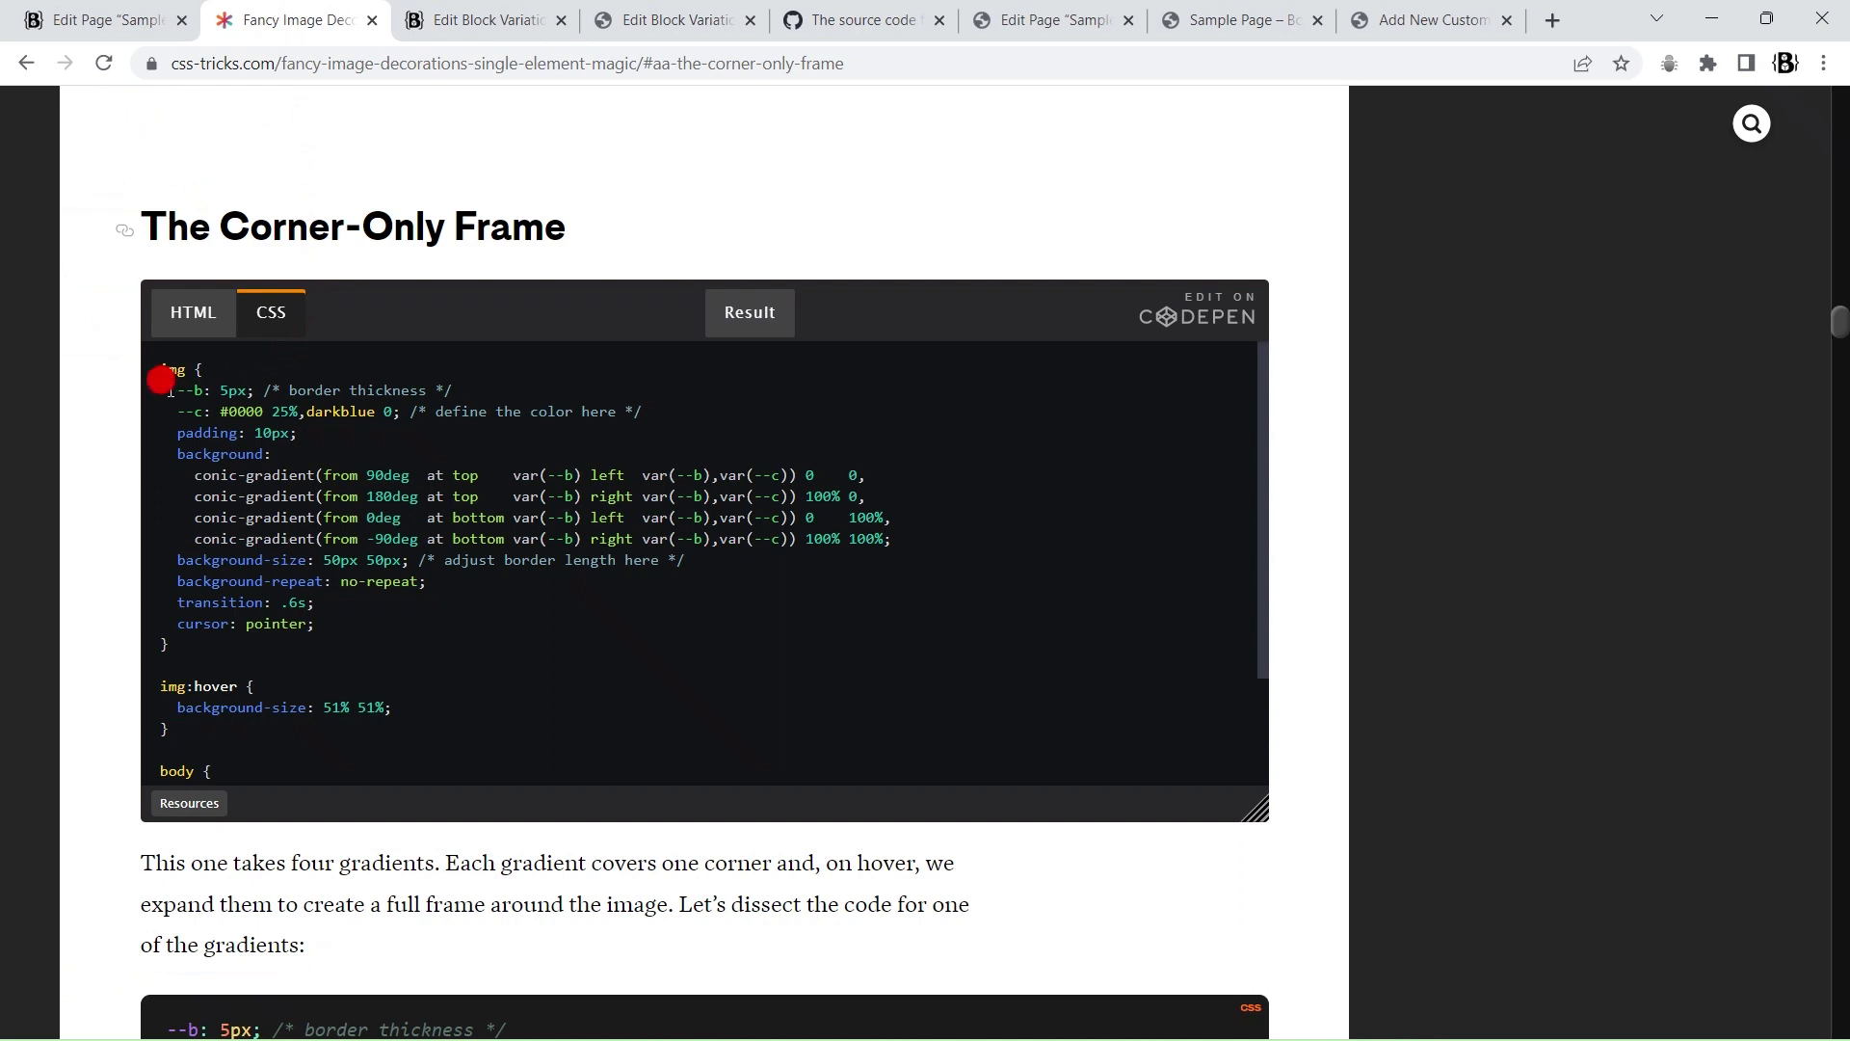
left_click_drag(324, 624, 151, 399)
key("ctrl+c")
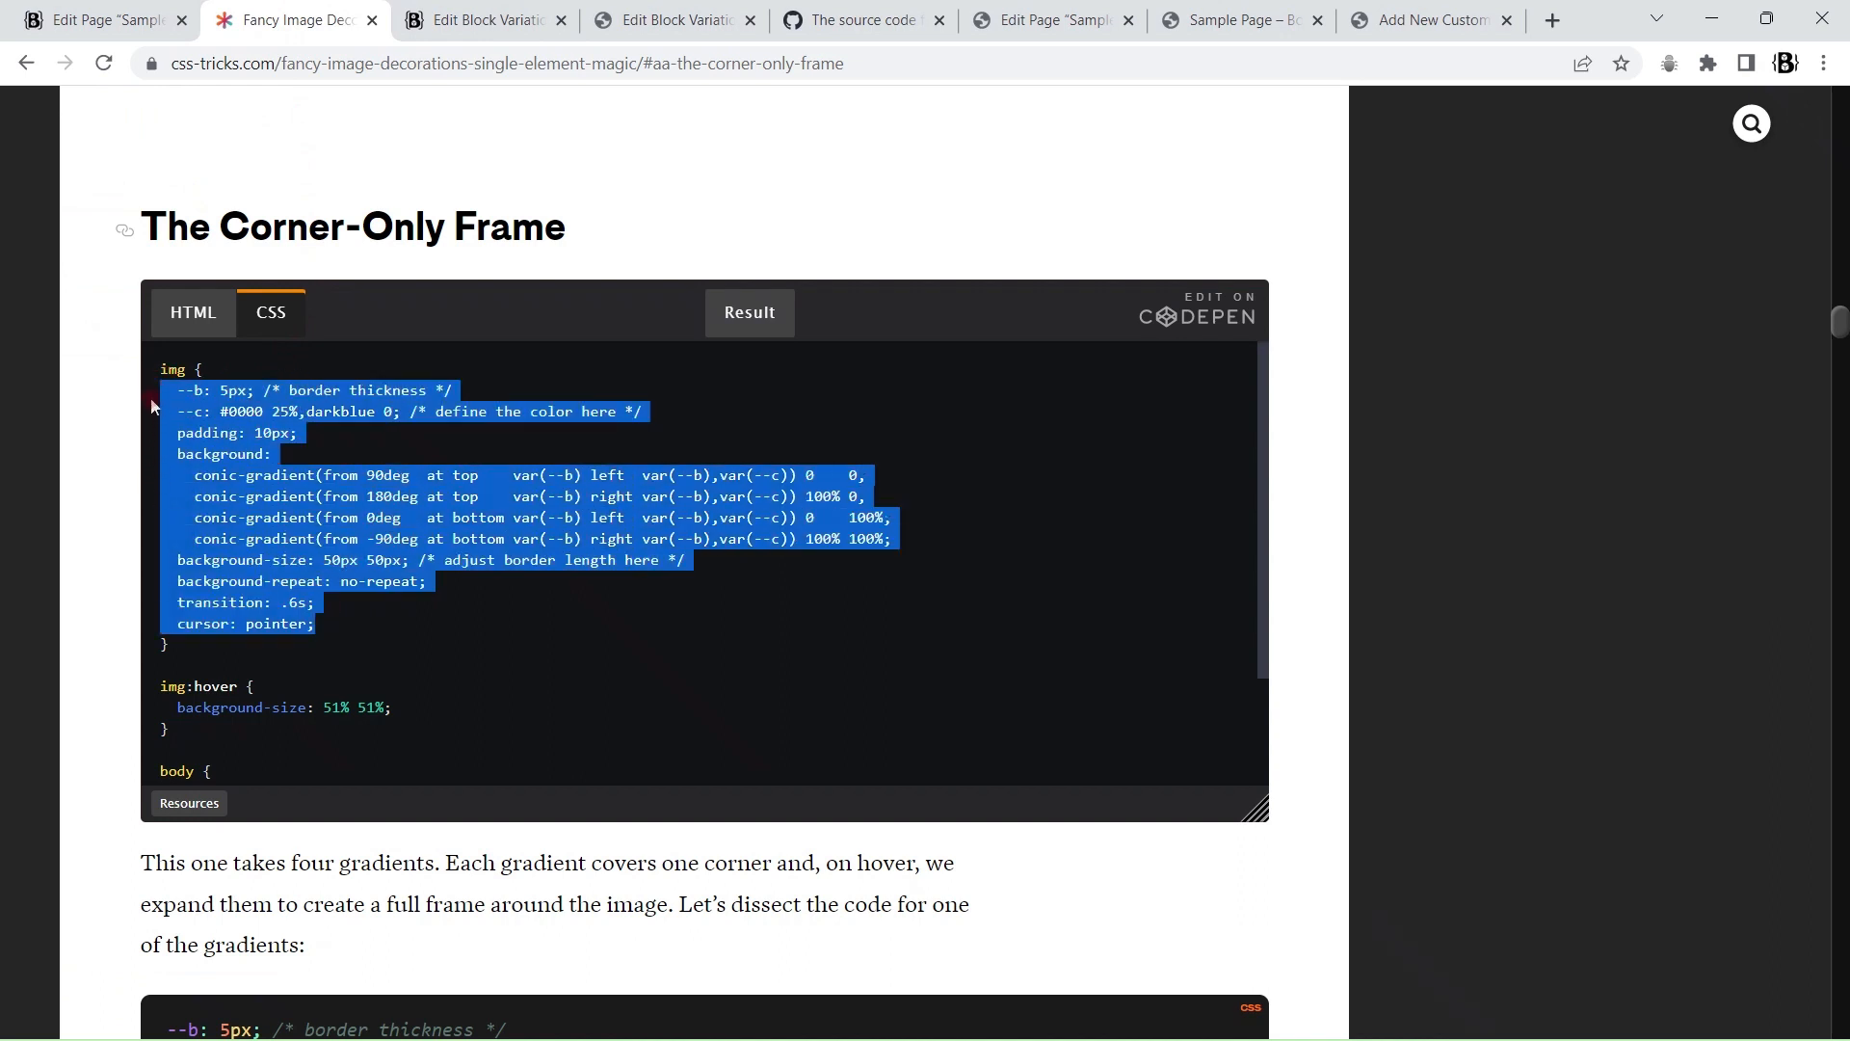
left_click(424, 29)
left_click(177, 357)
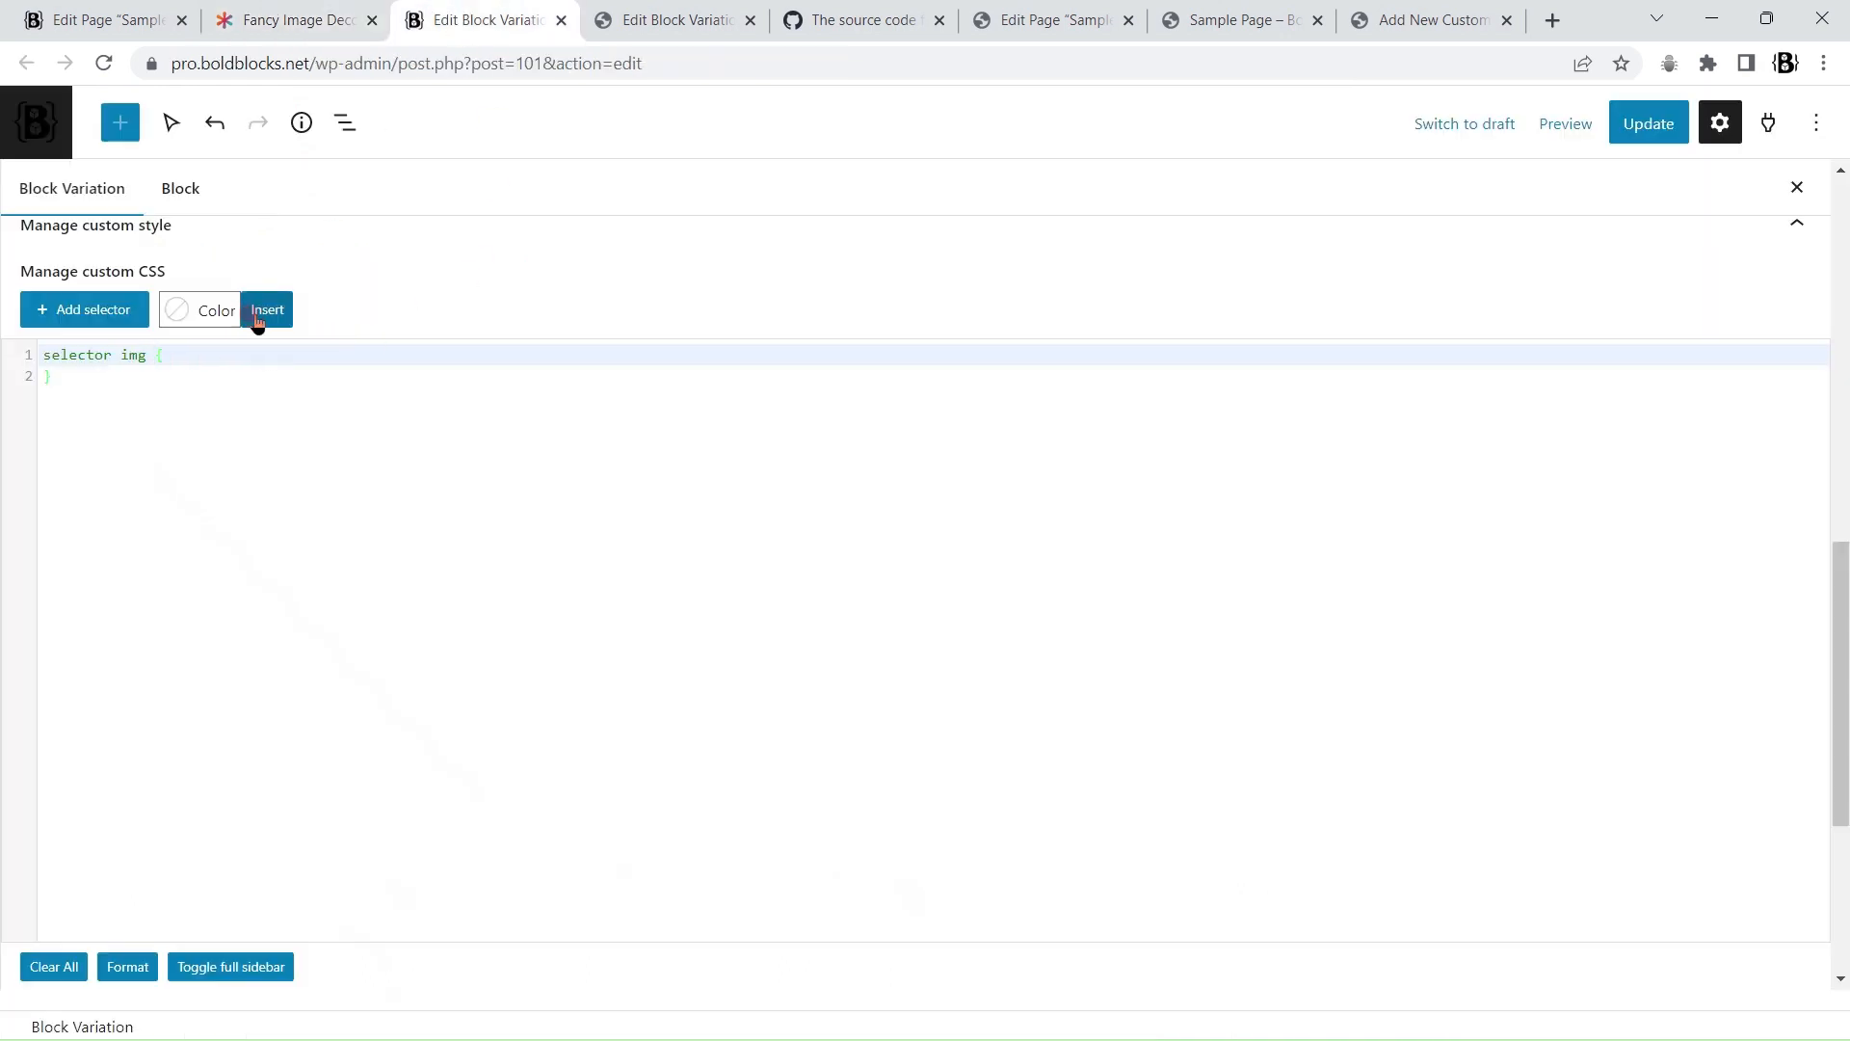
key("Return")
key("ctrl+v")
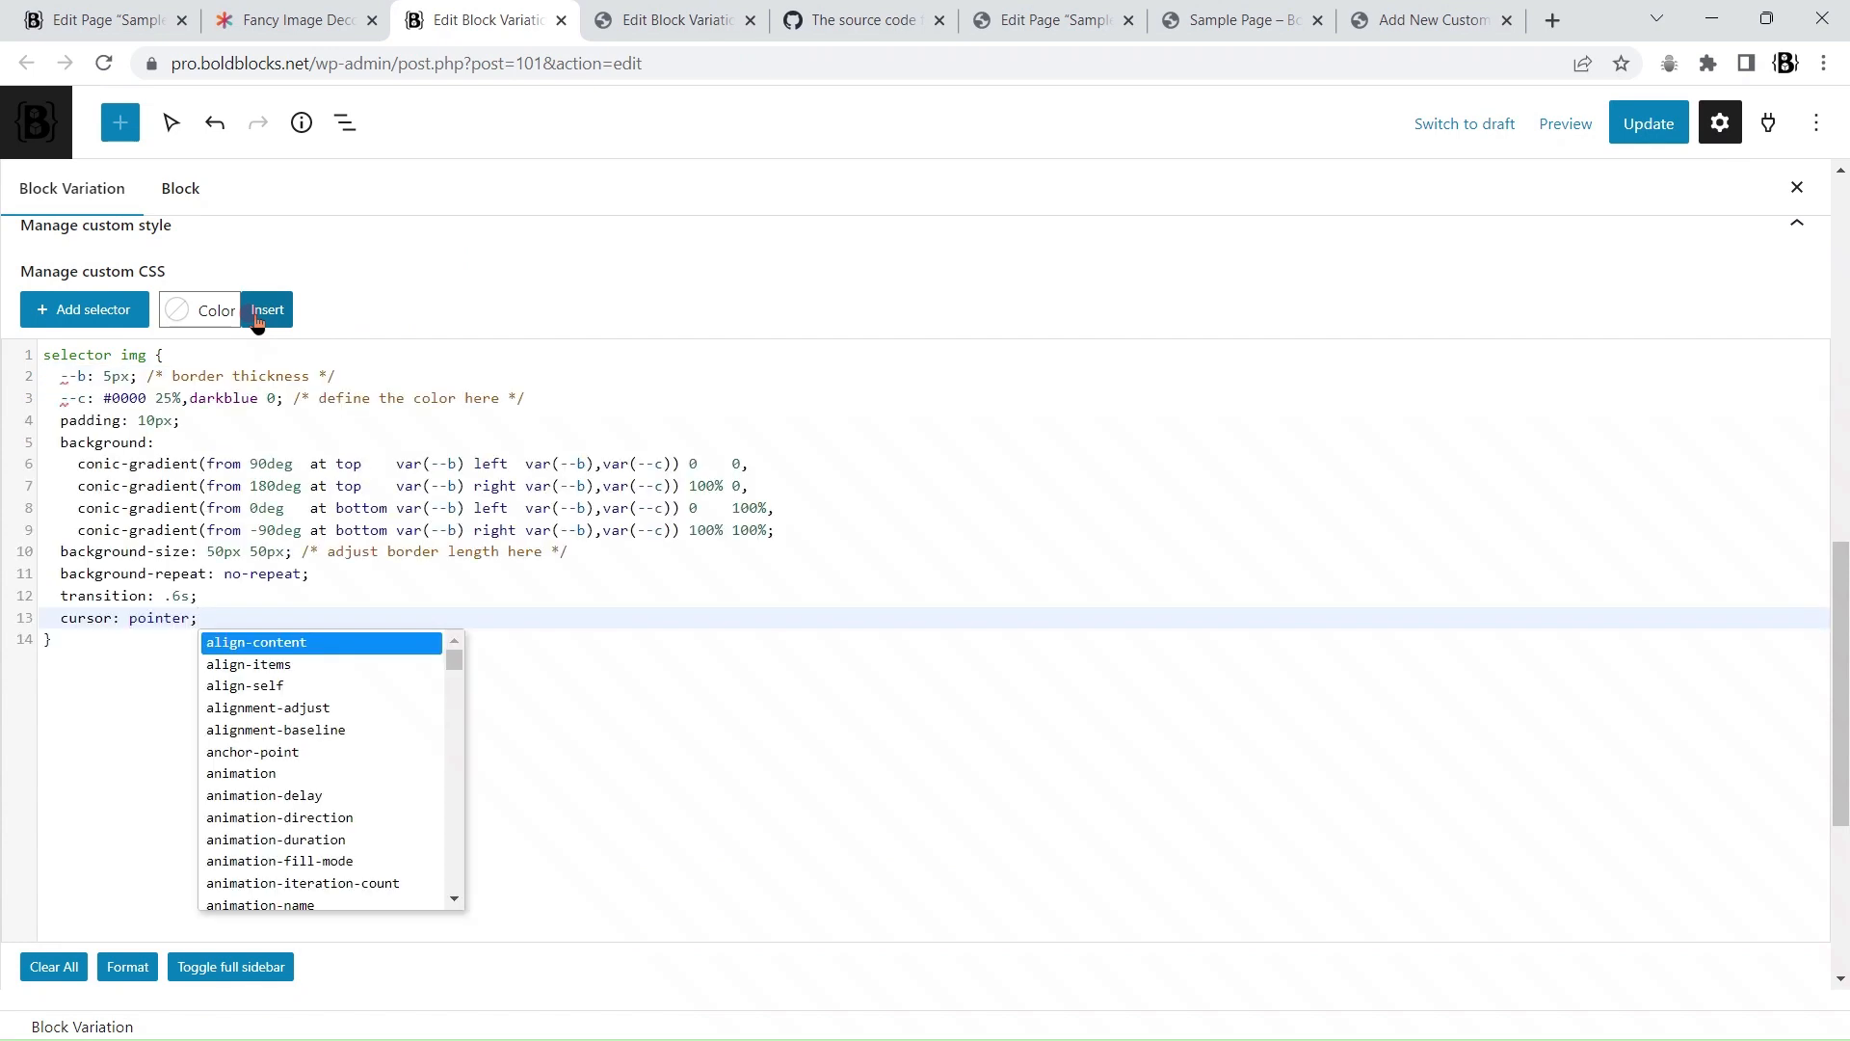
left_click(206, 422)
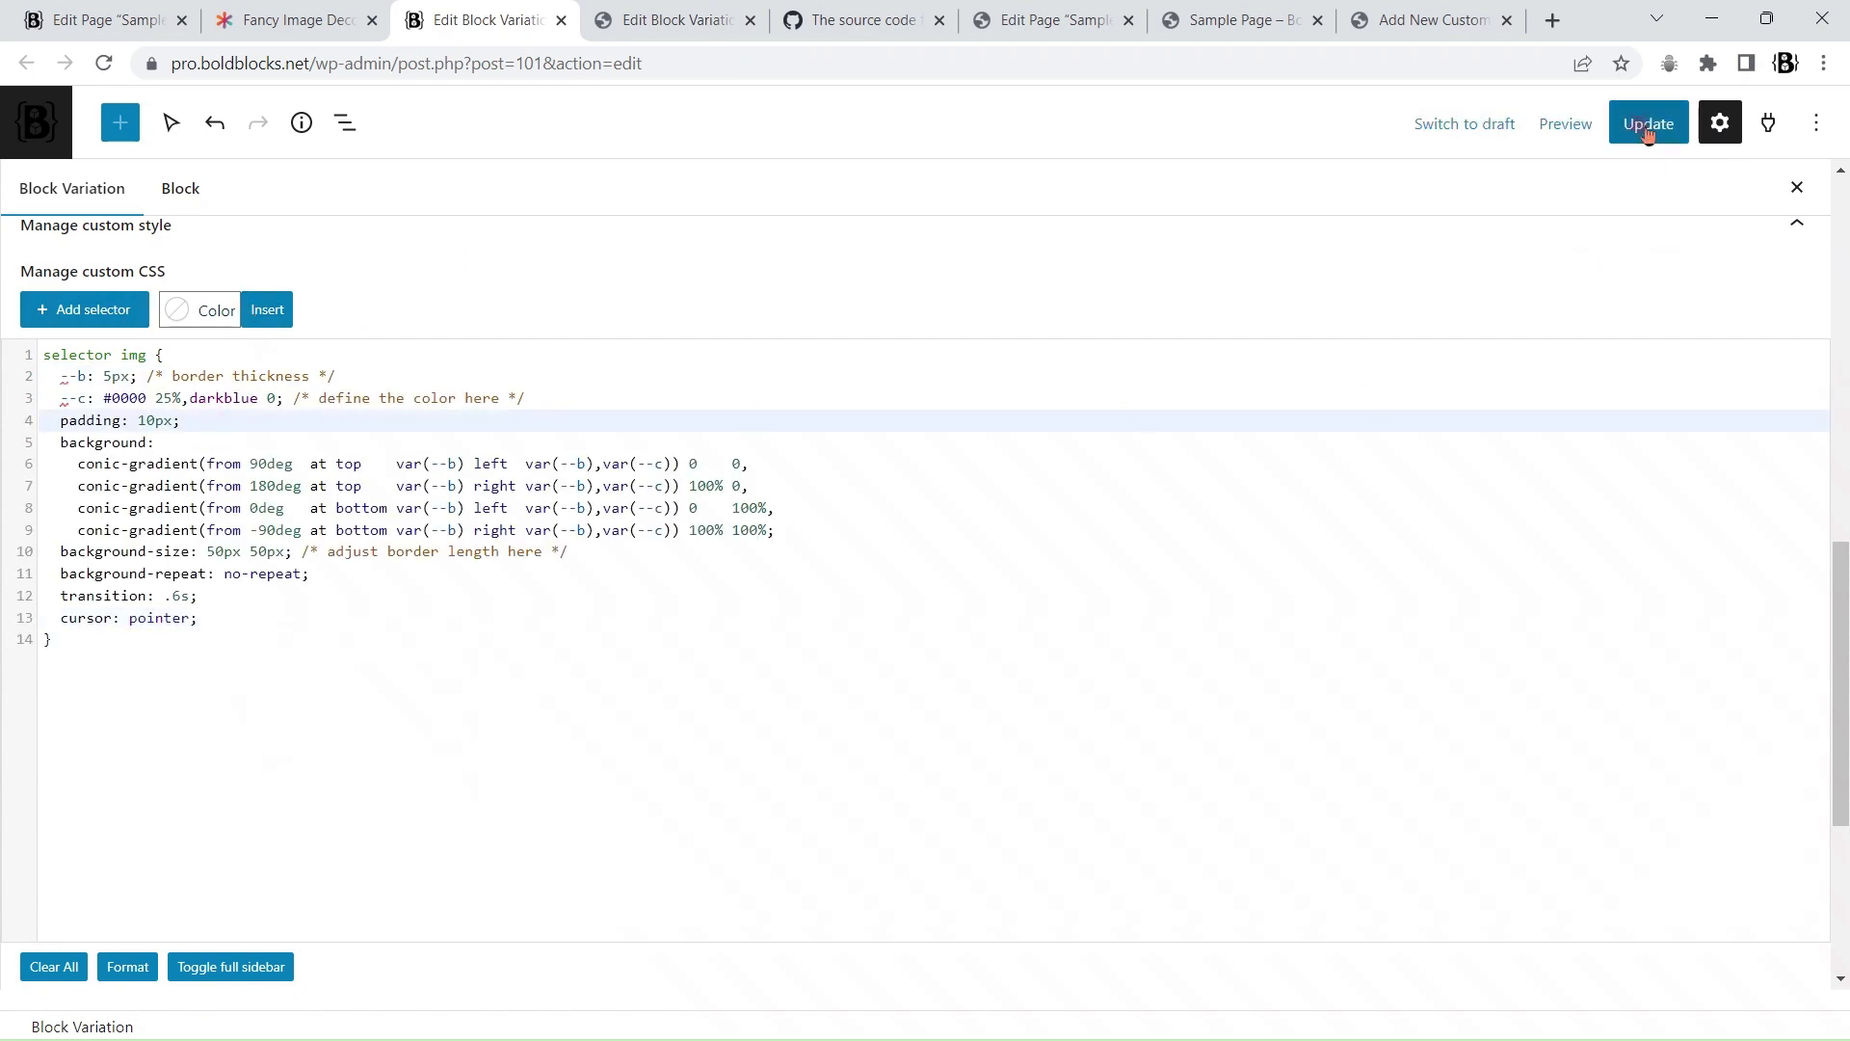
left_click(1648, 133)
left_click(522, 612)
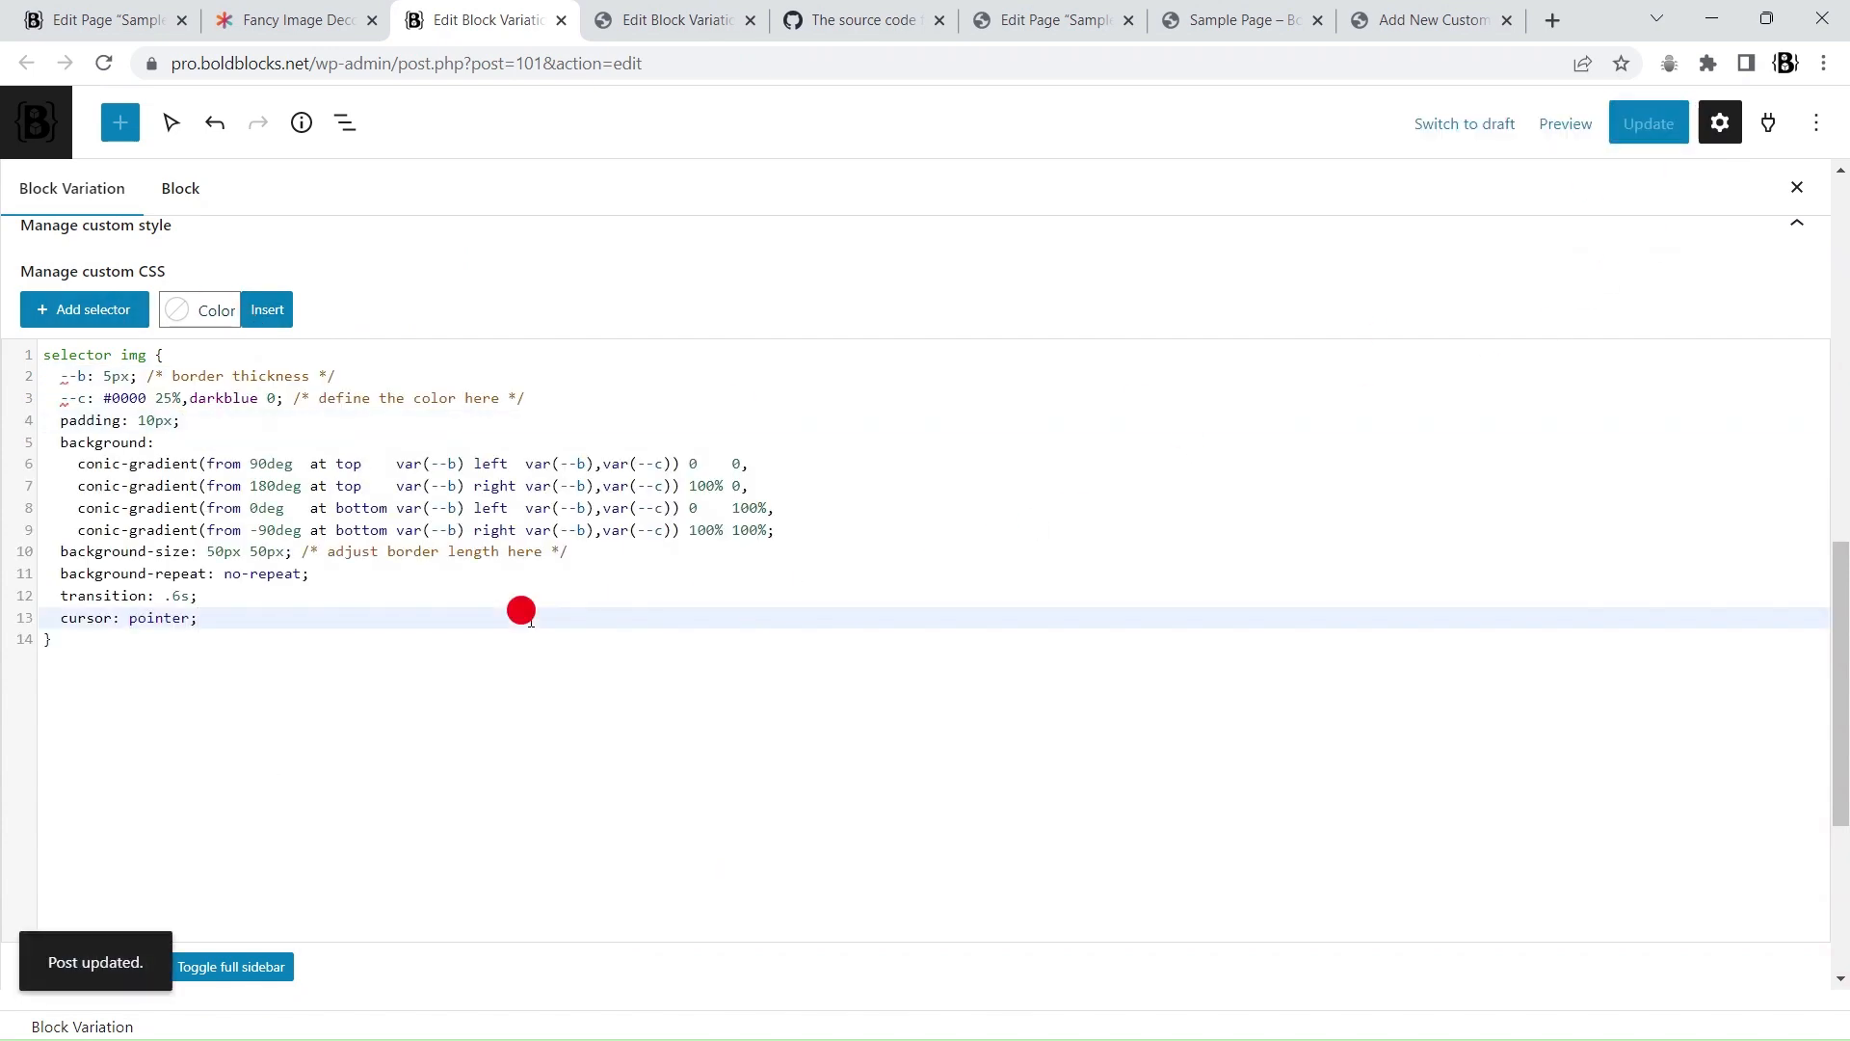
key("Escape")
Step: Save and reload Sample Page, and insert a "Corner only image frame with hover effect" block directly below the title
left_click(111, 19)
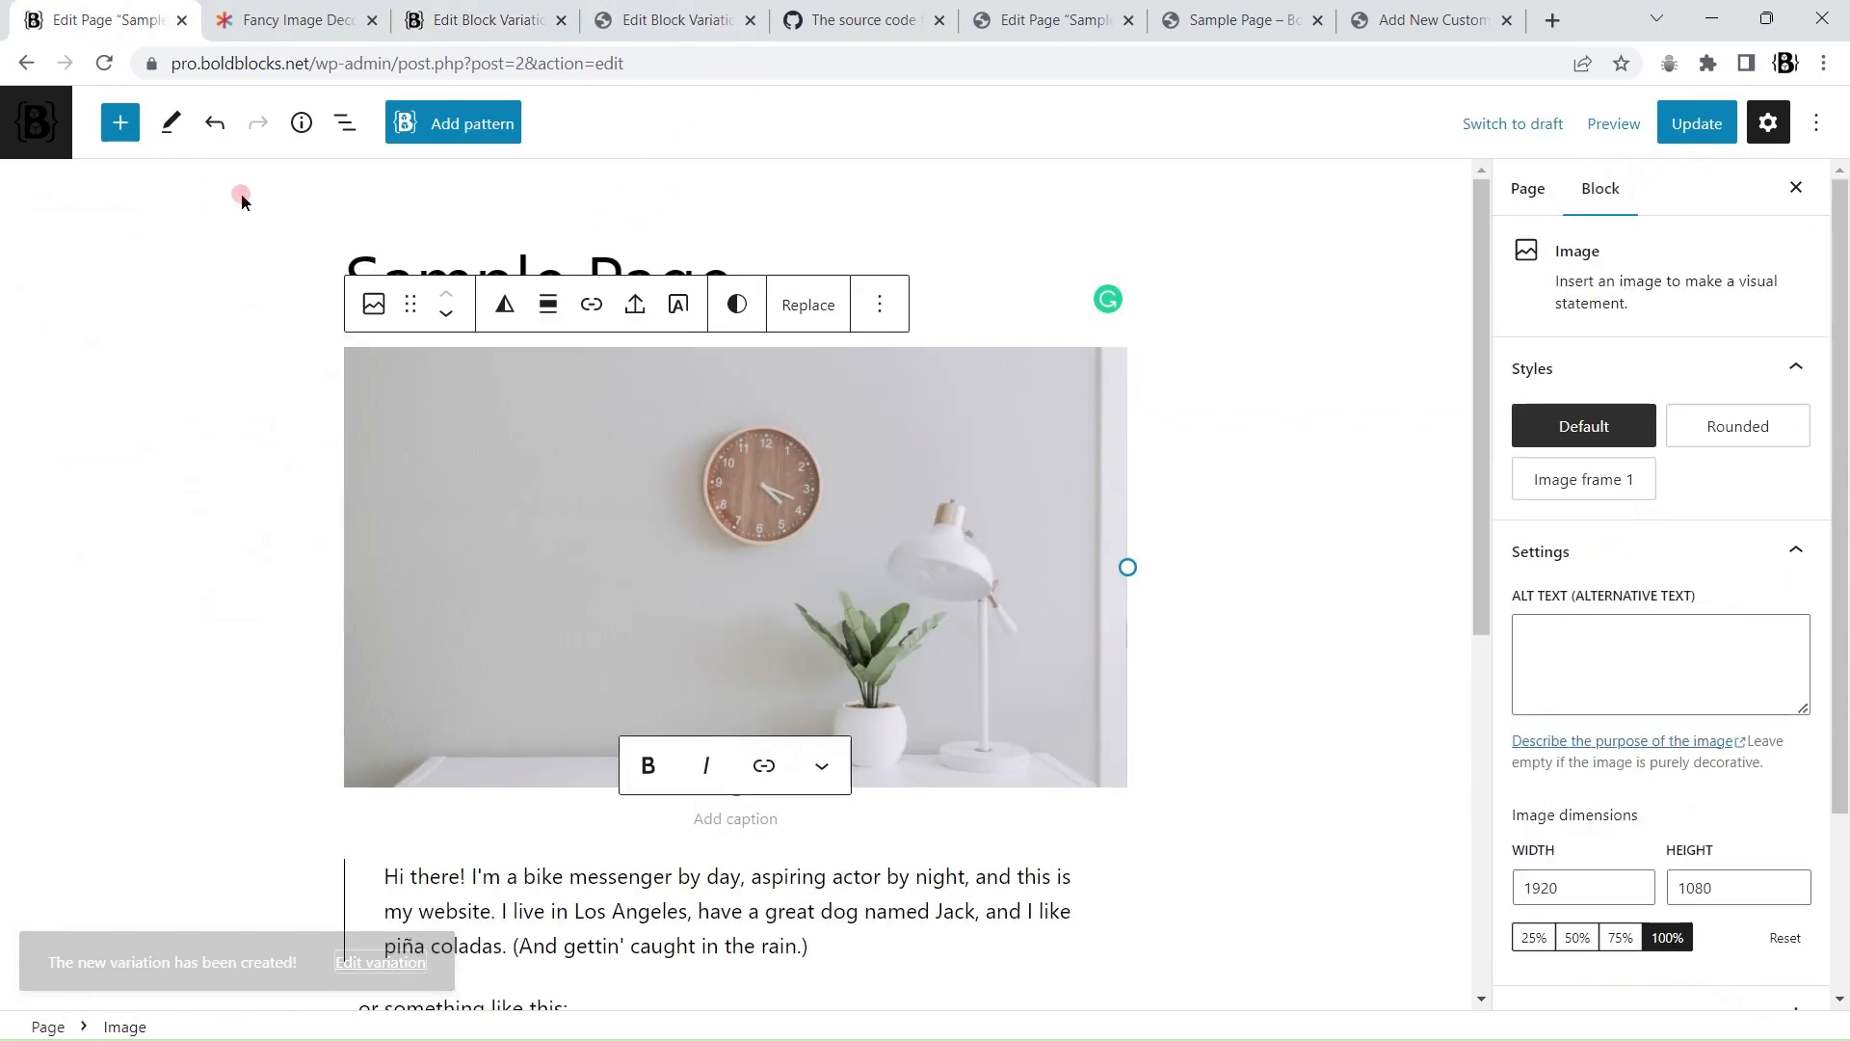
left_click(1693, 124)
left_click(104, 62)
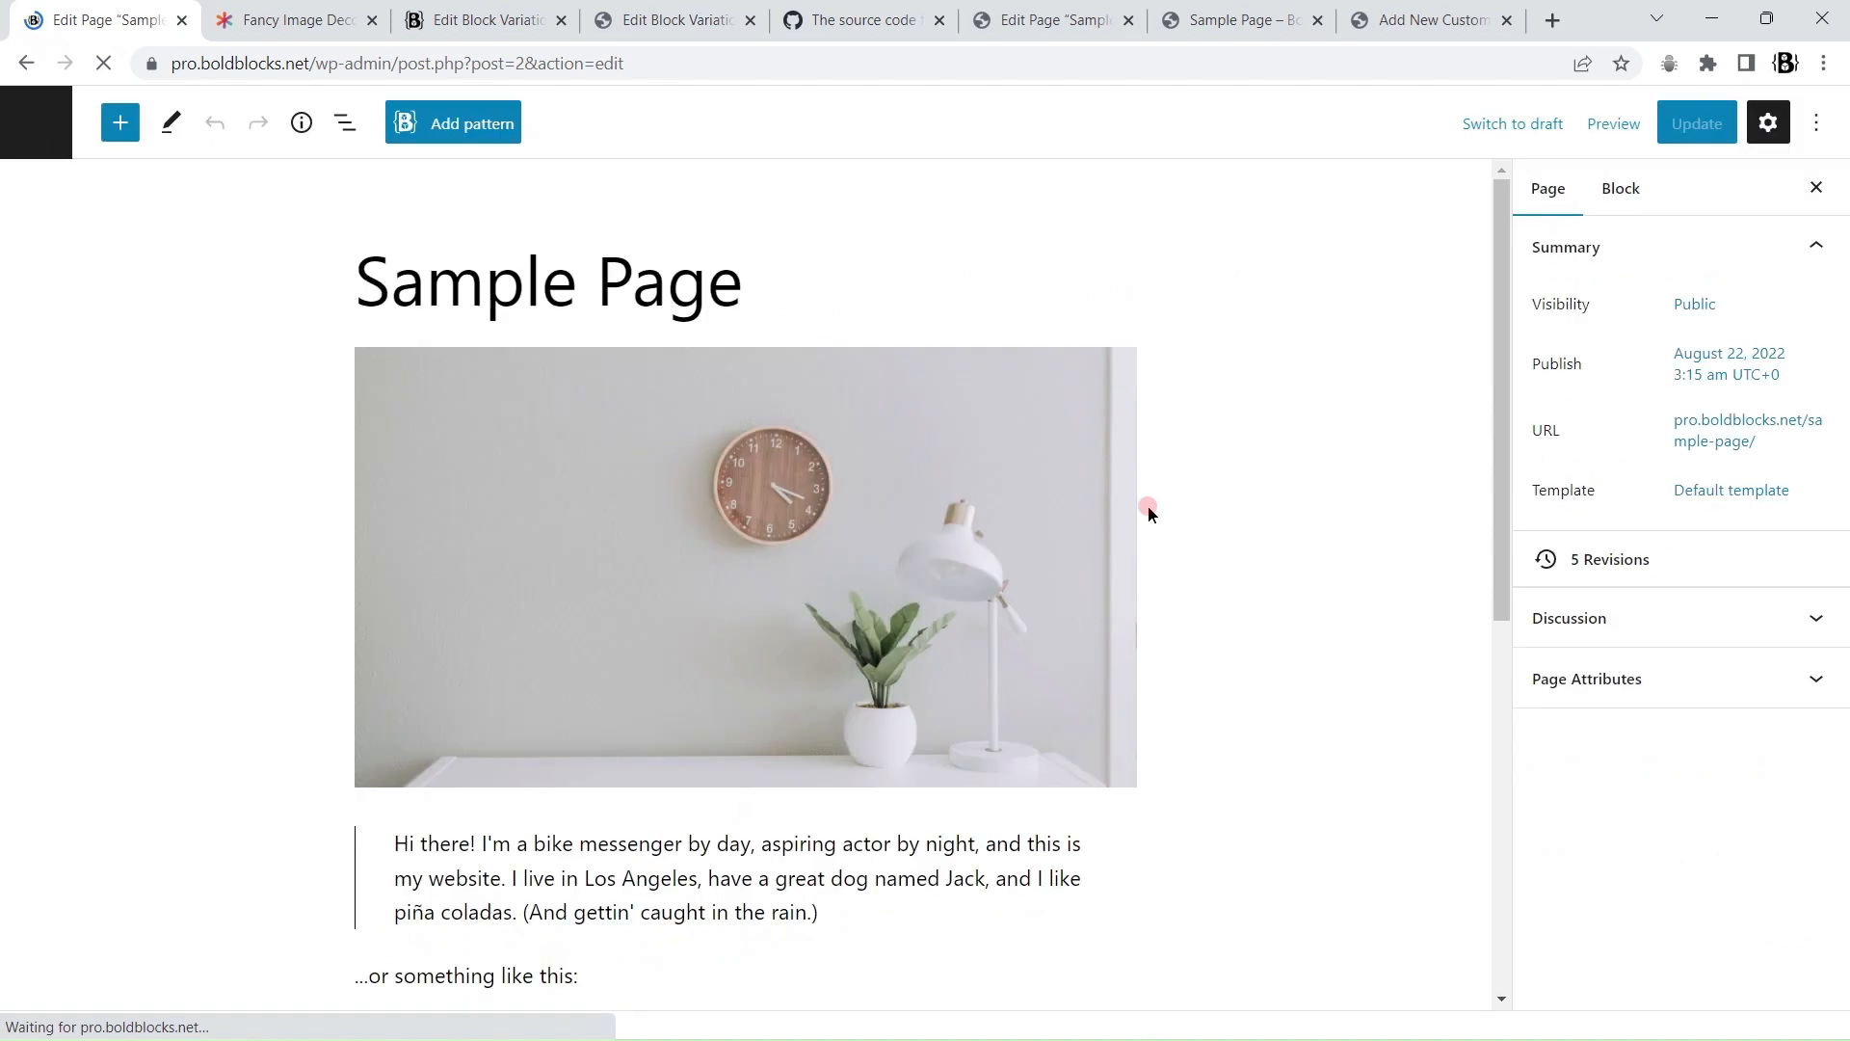
key("Return")
type("/")
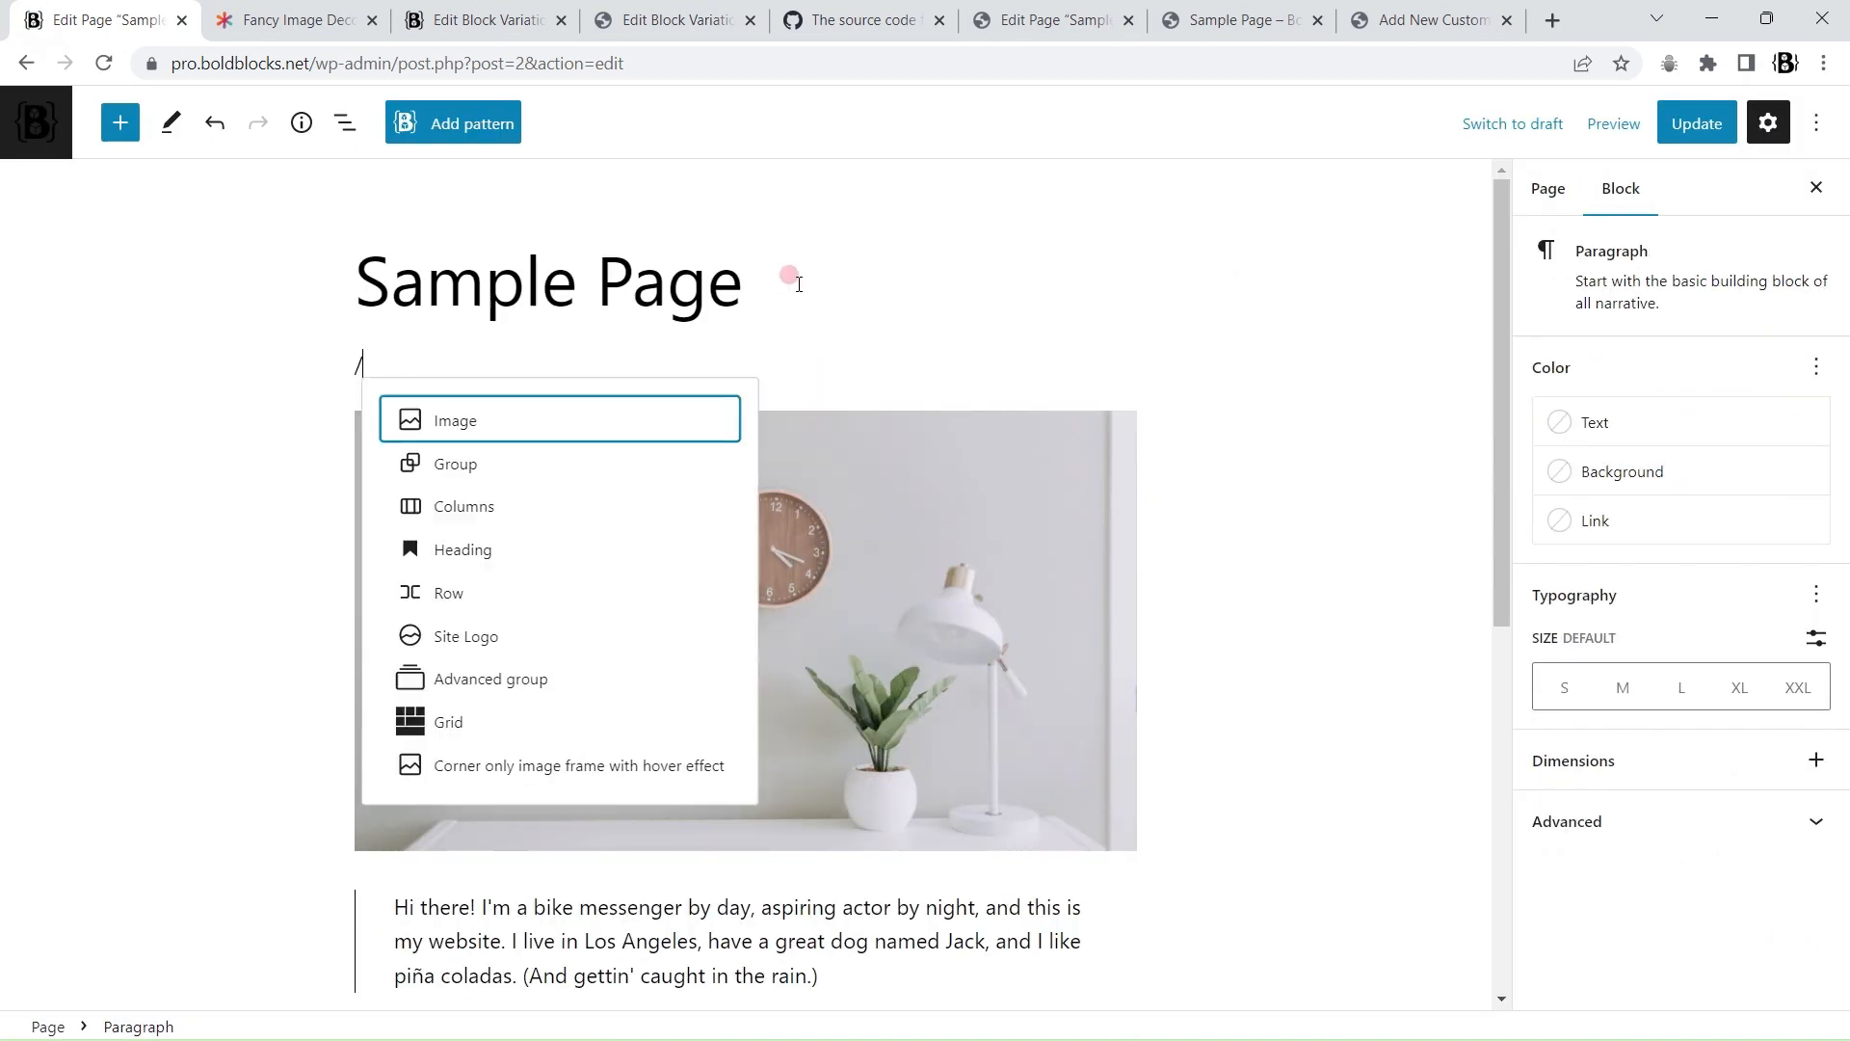
type("imag")
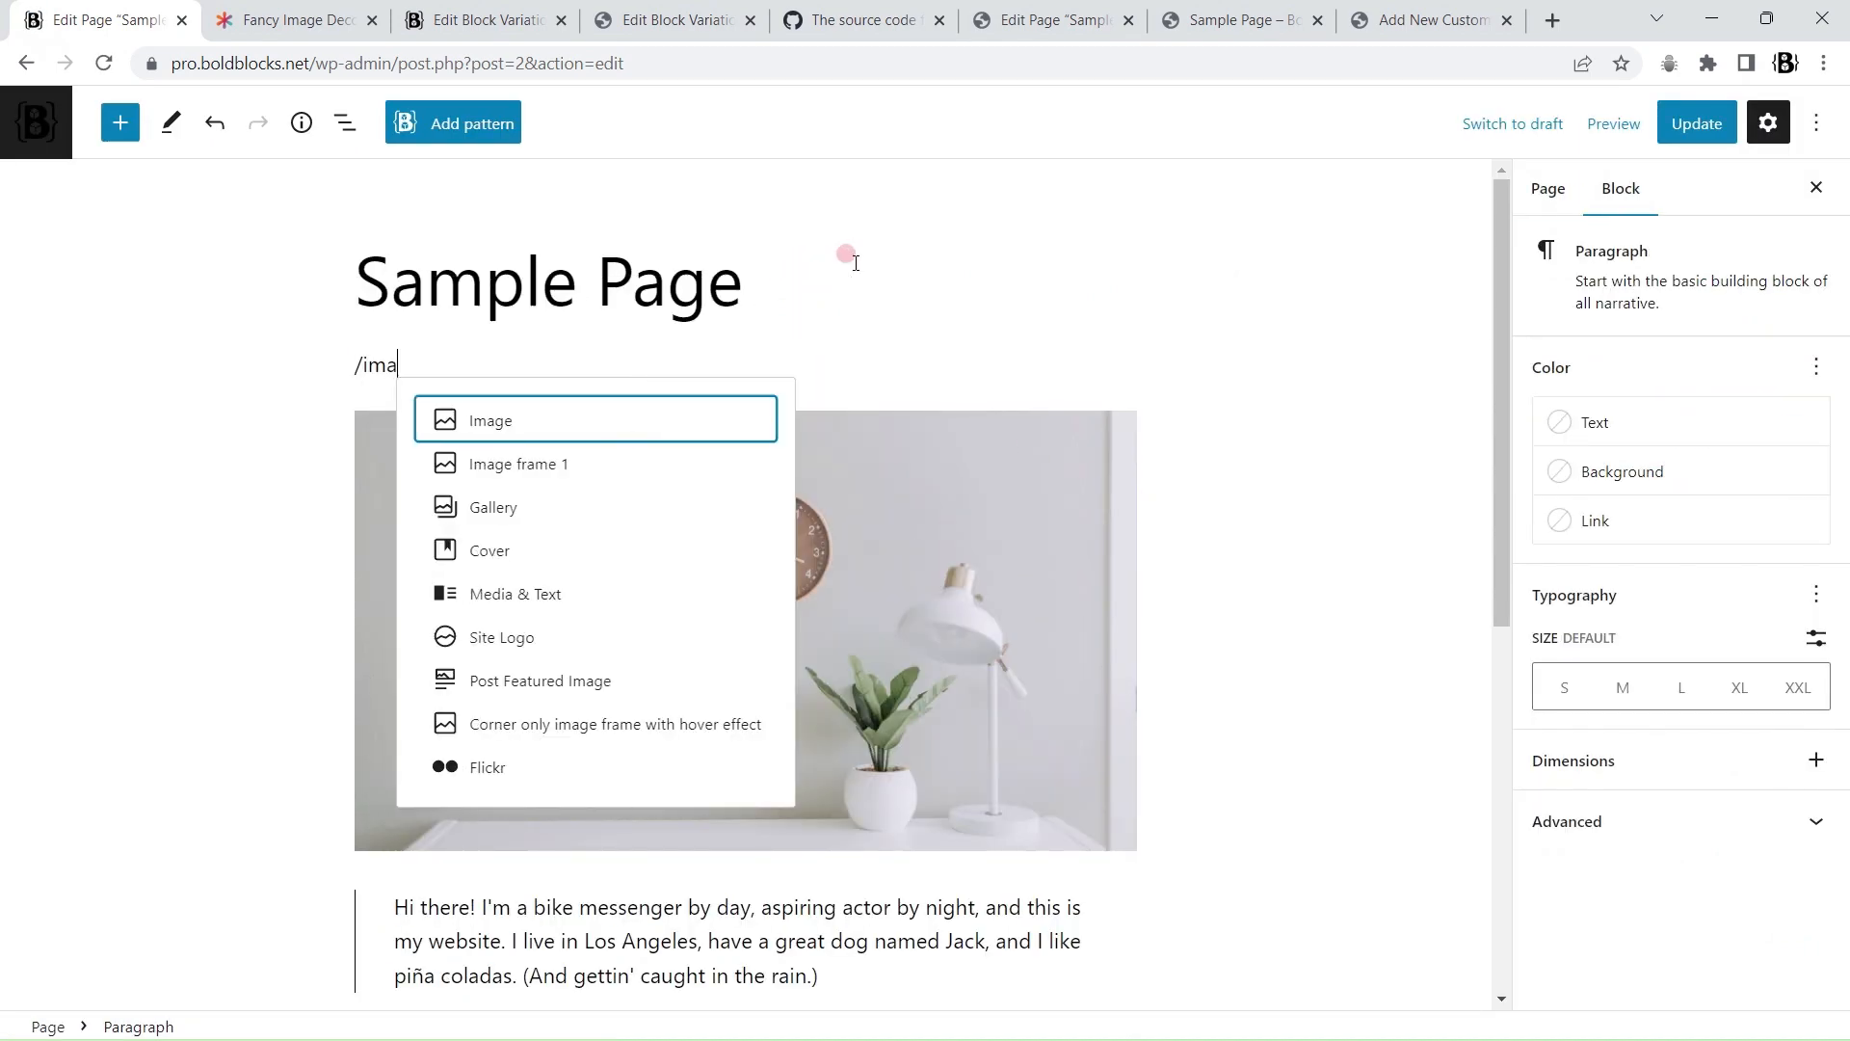
left_click(583, 721)
left_click(1291, 850)
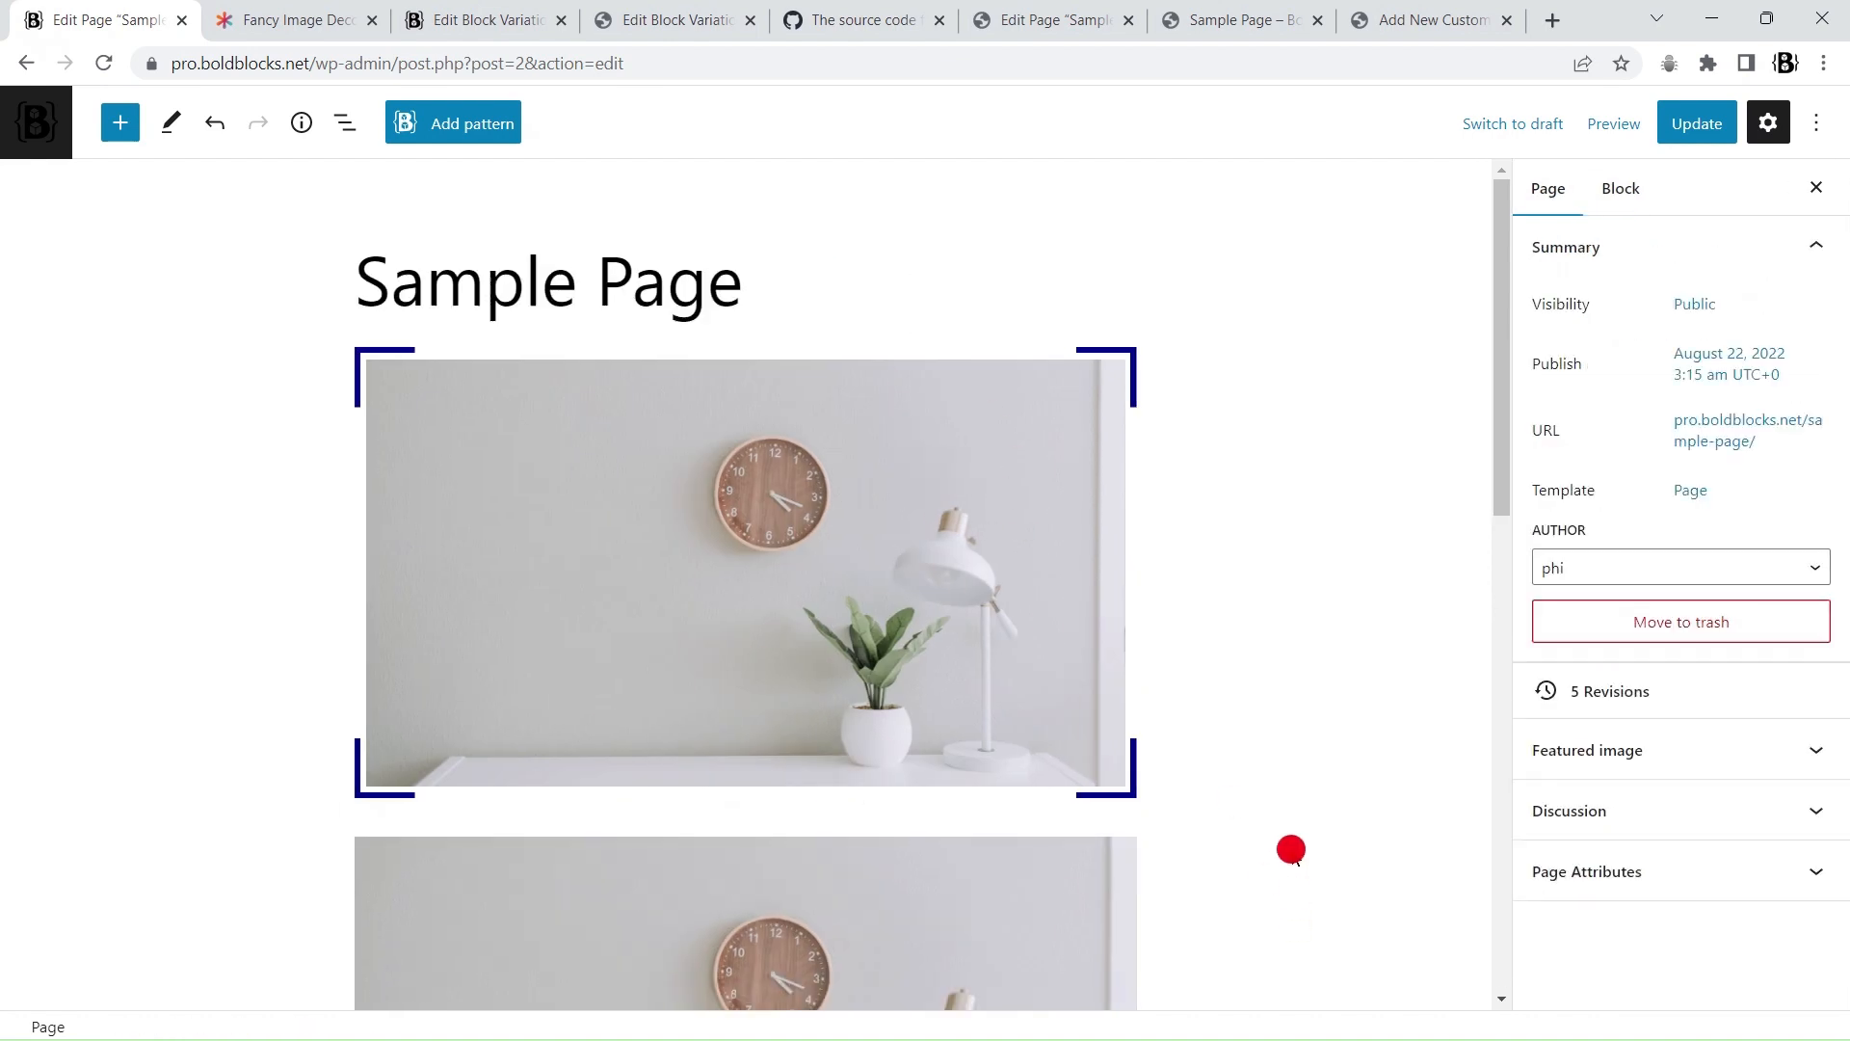
left_click(734, 463)
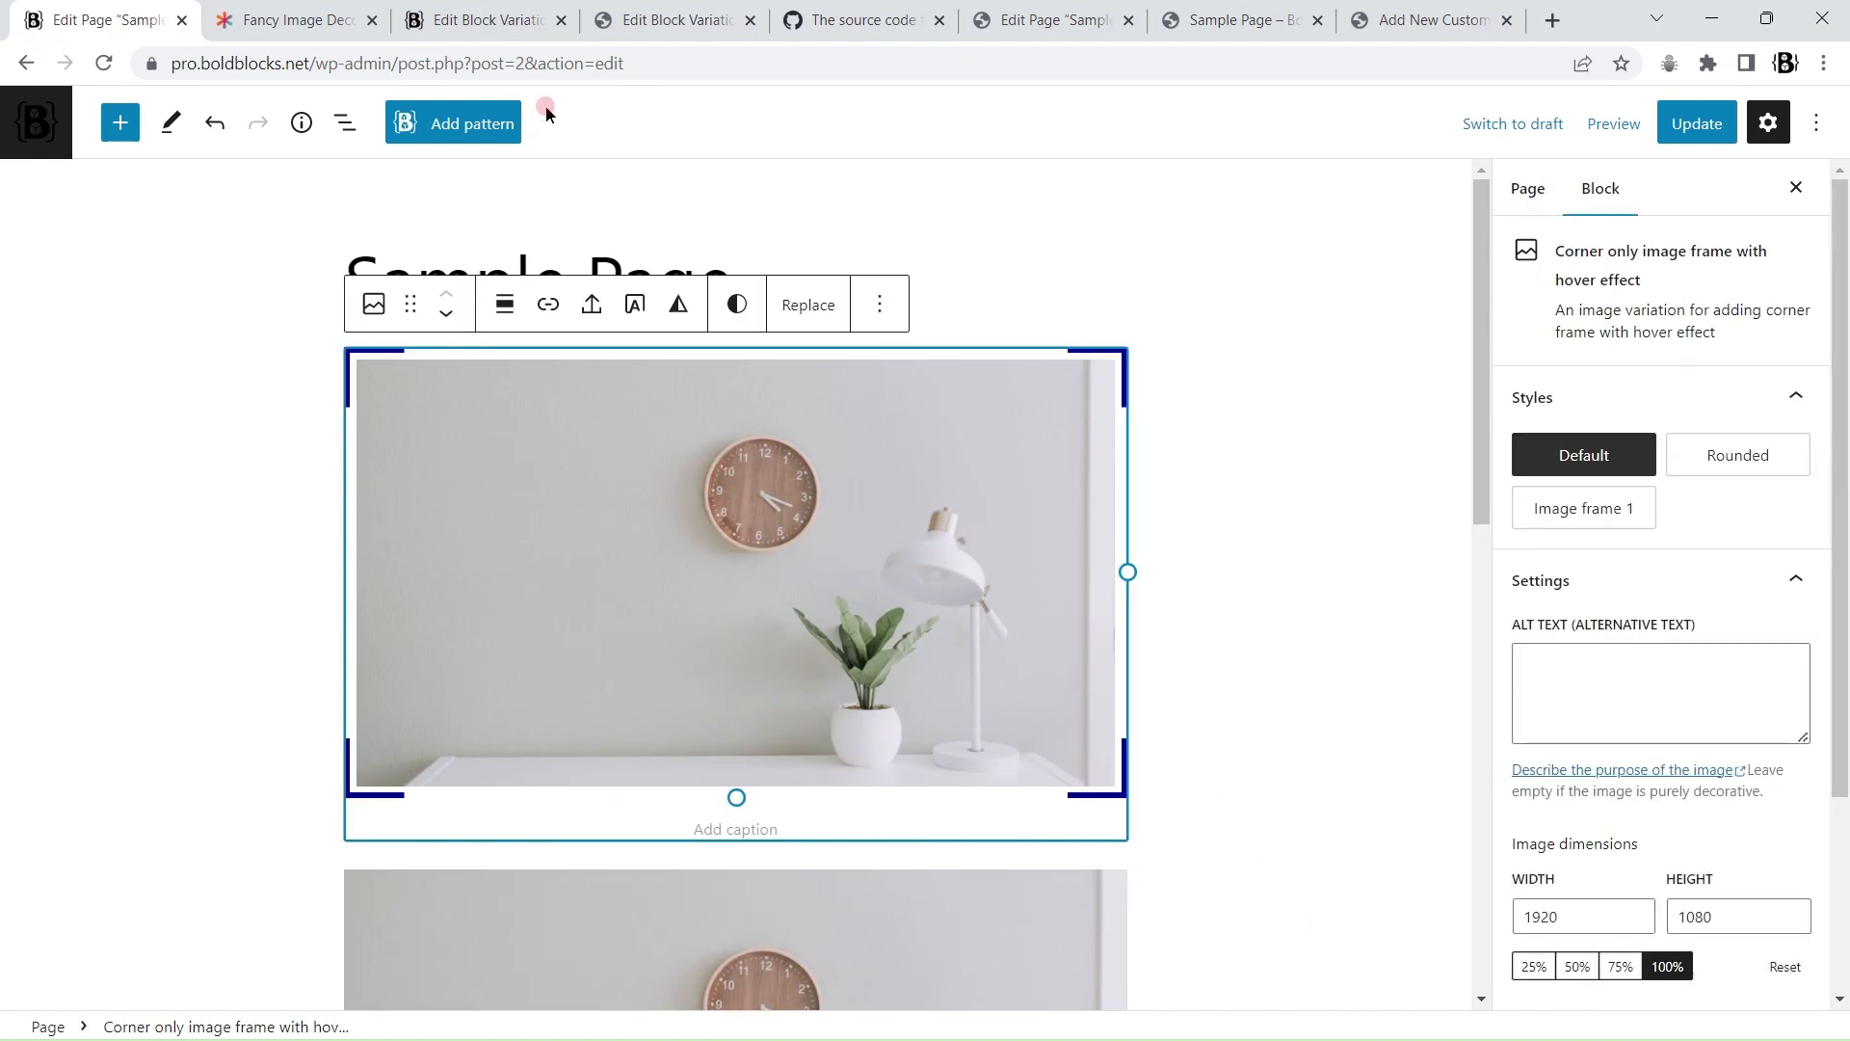
Step: Add a "selector img:hover {}" rule below the existing rule in the corner-only variation's custom CSS
left_click(451, 17)
left_click_drag(1843, 527, 1842, 633)
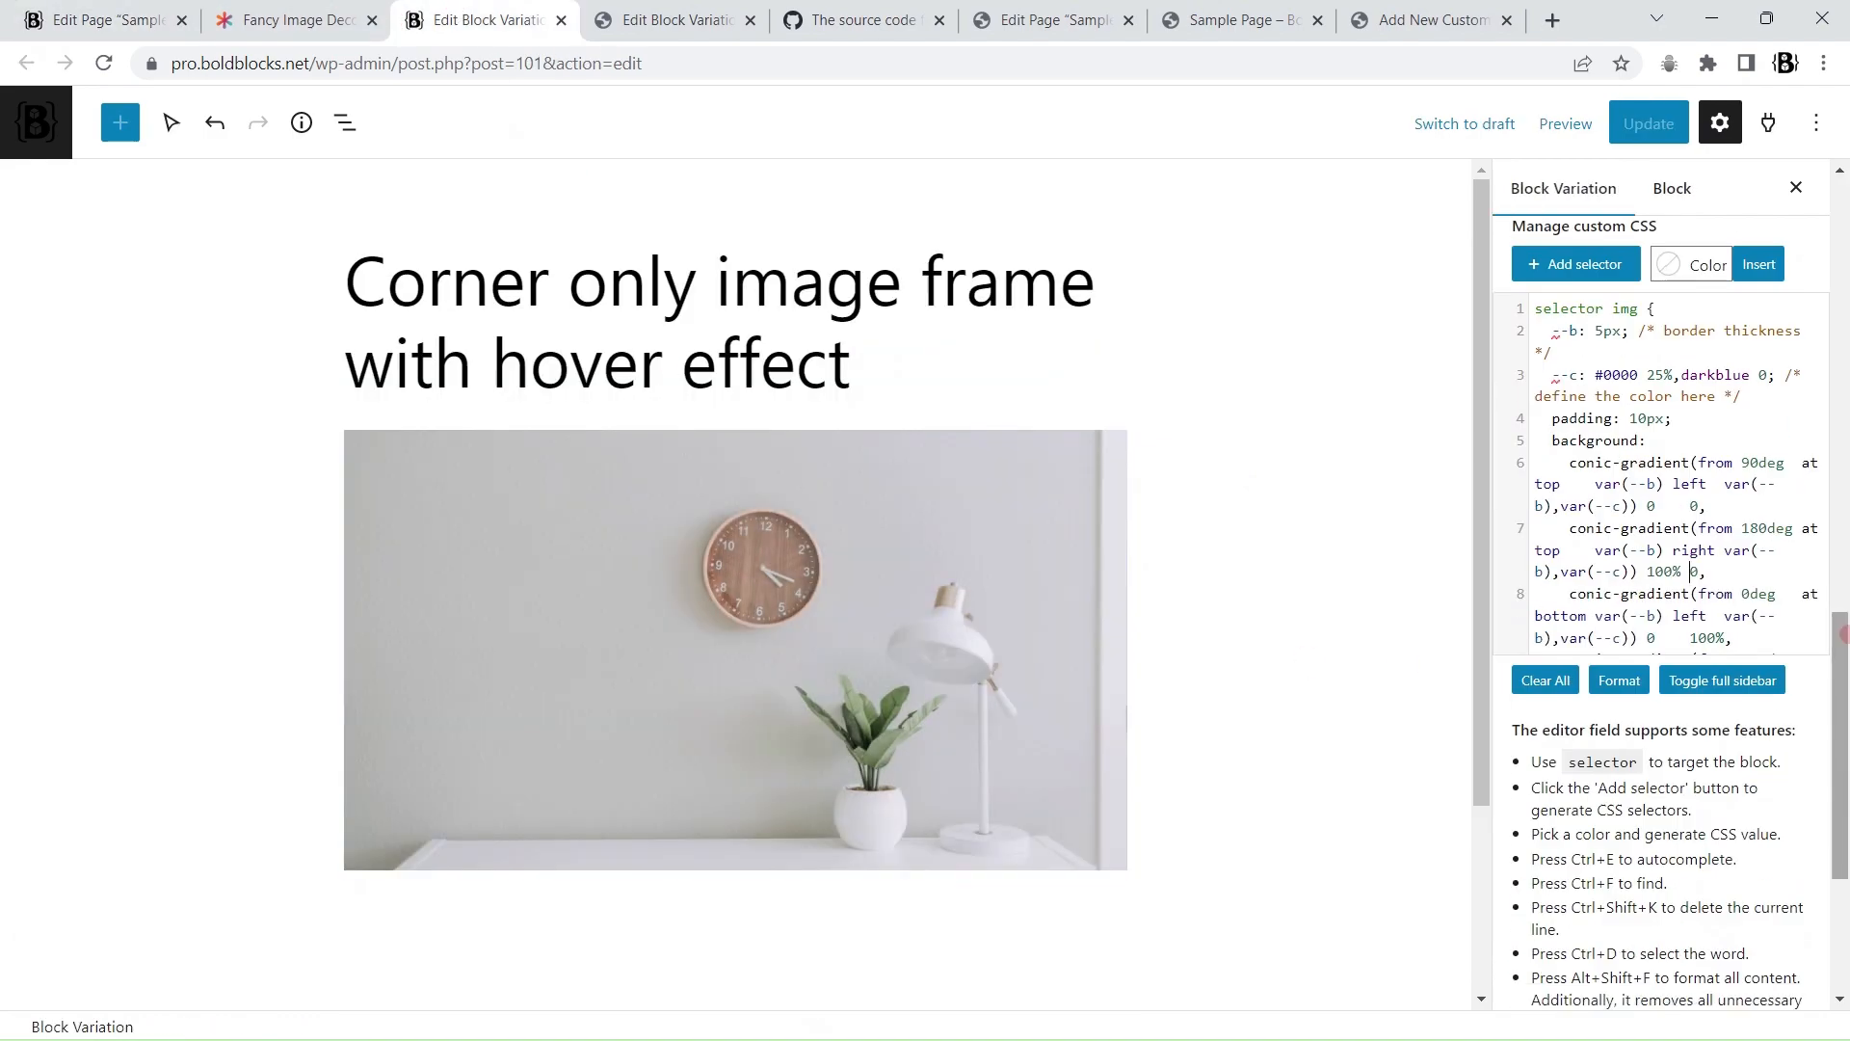
left_click(1722, 680)
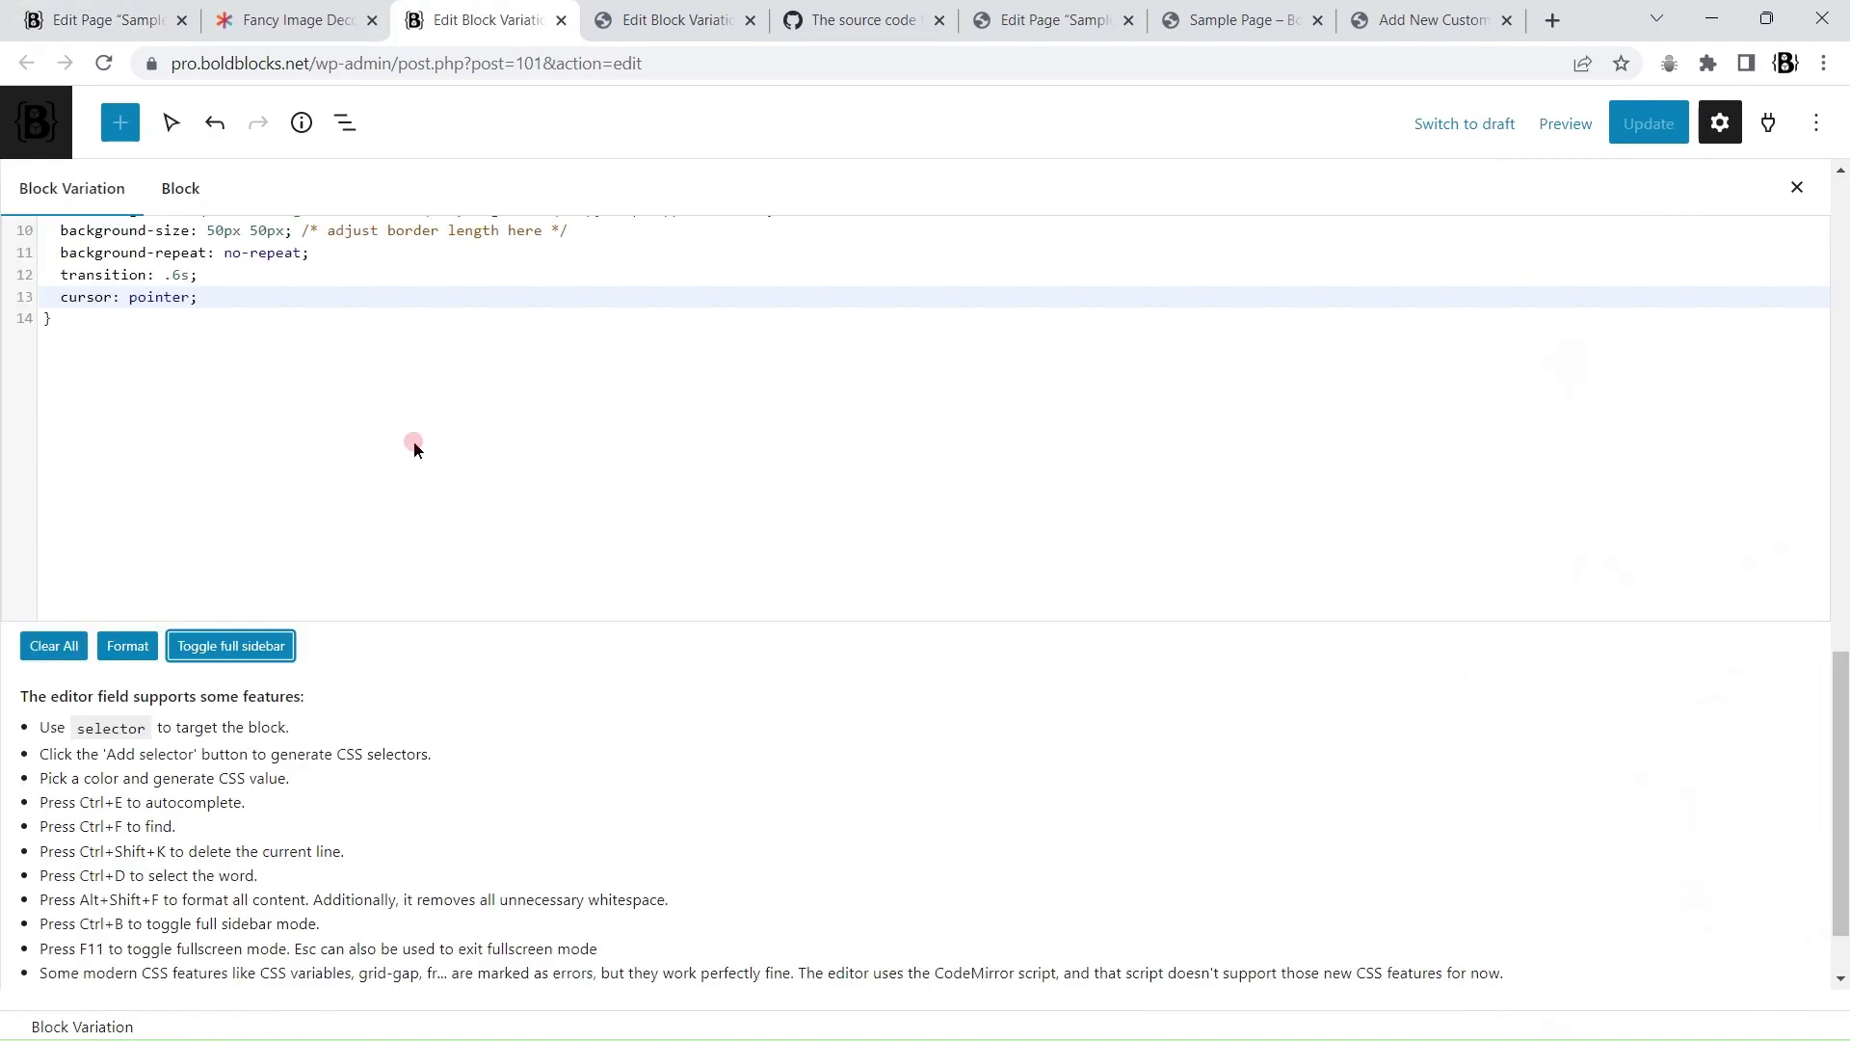
left_click(108, 639)
key("Return")
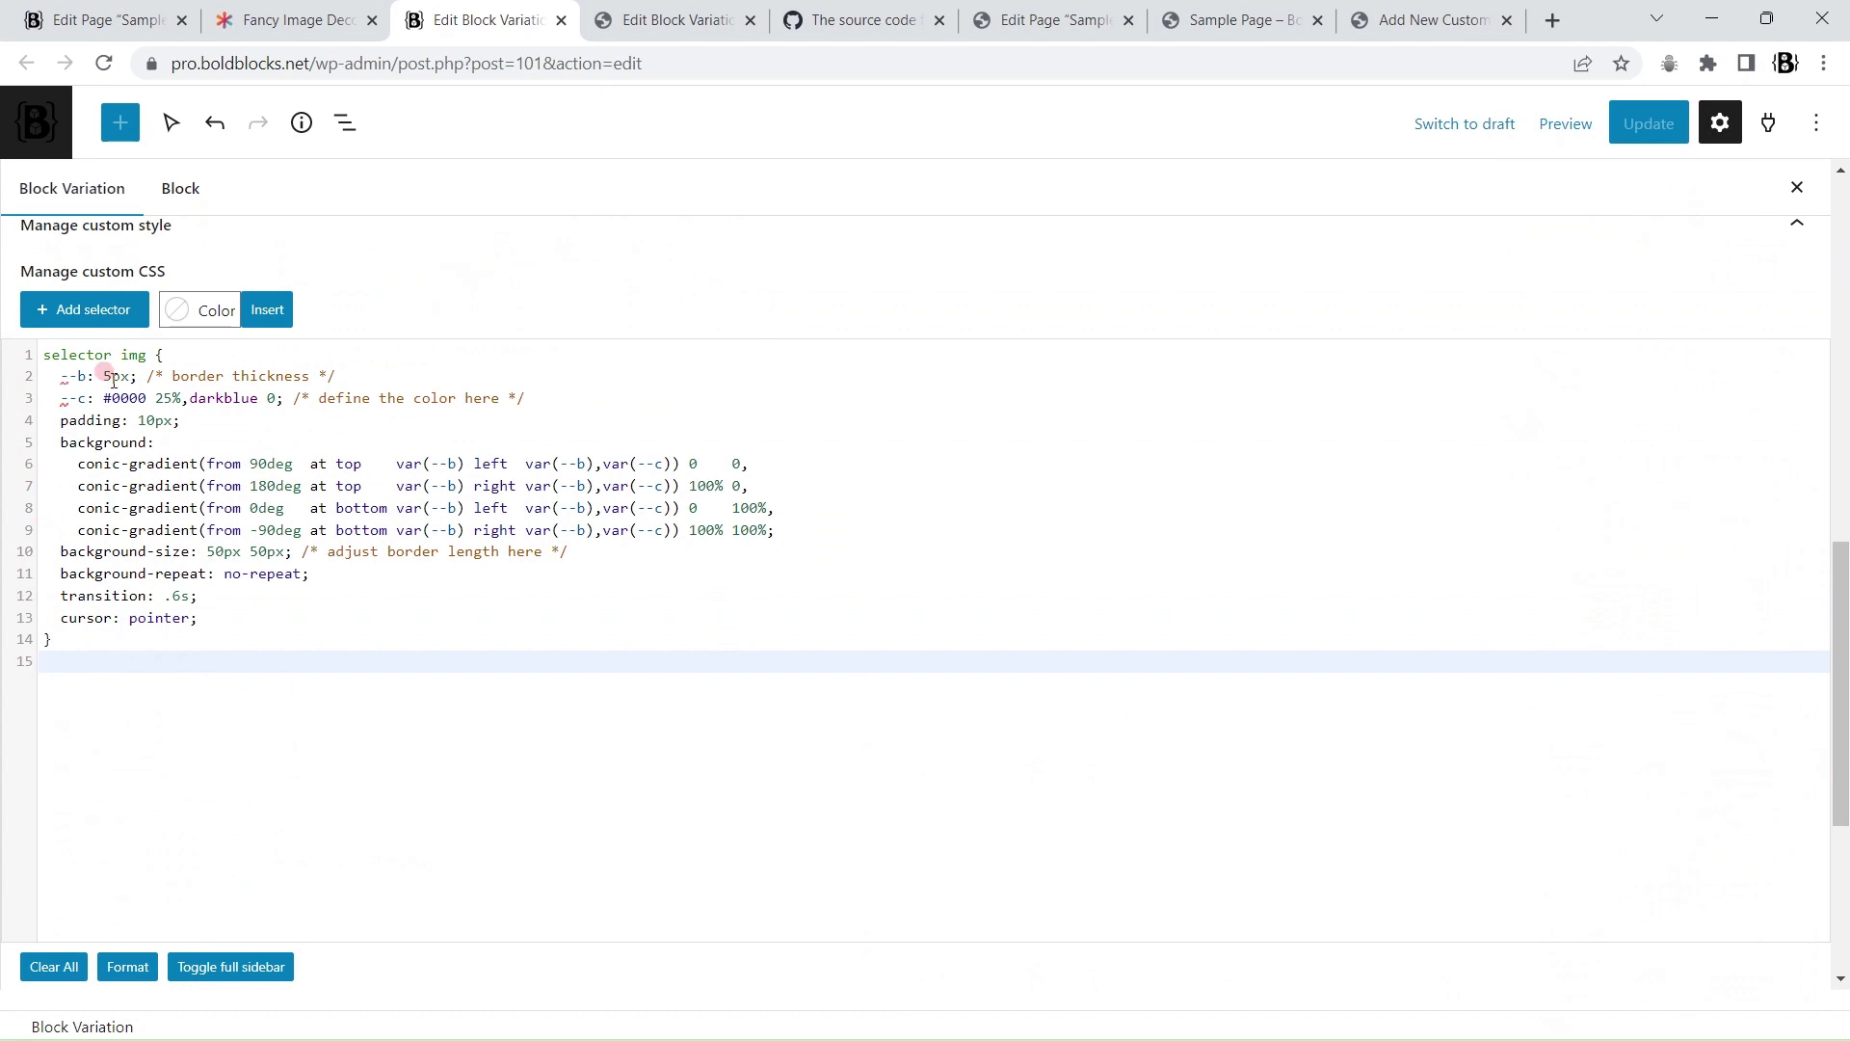
left_click(116, 309)
left_click(135, 416)
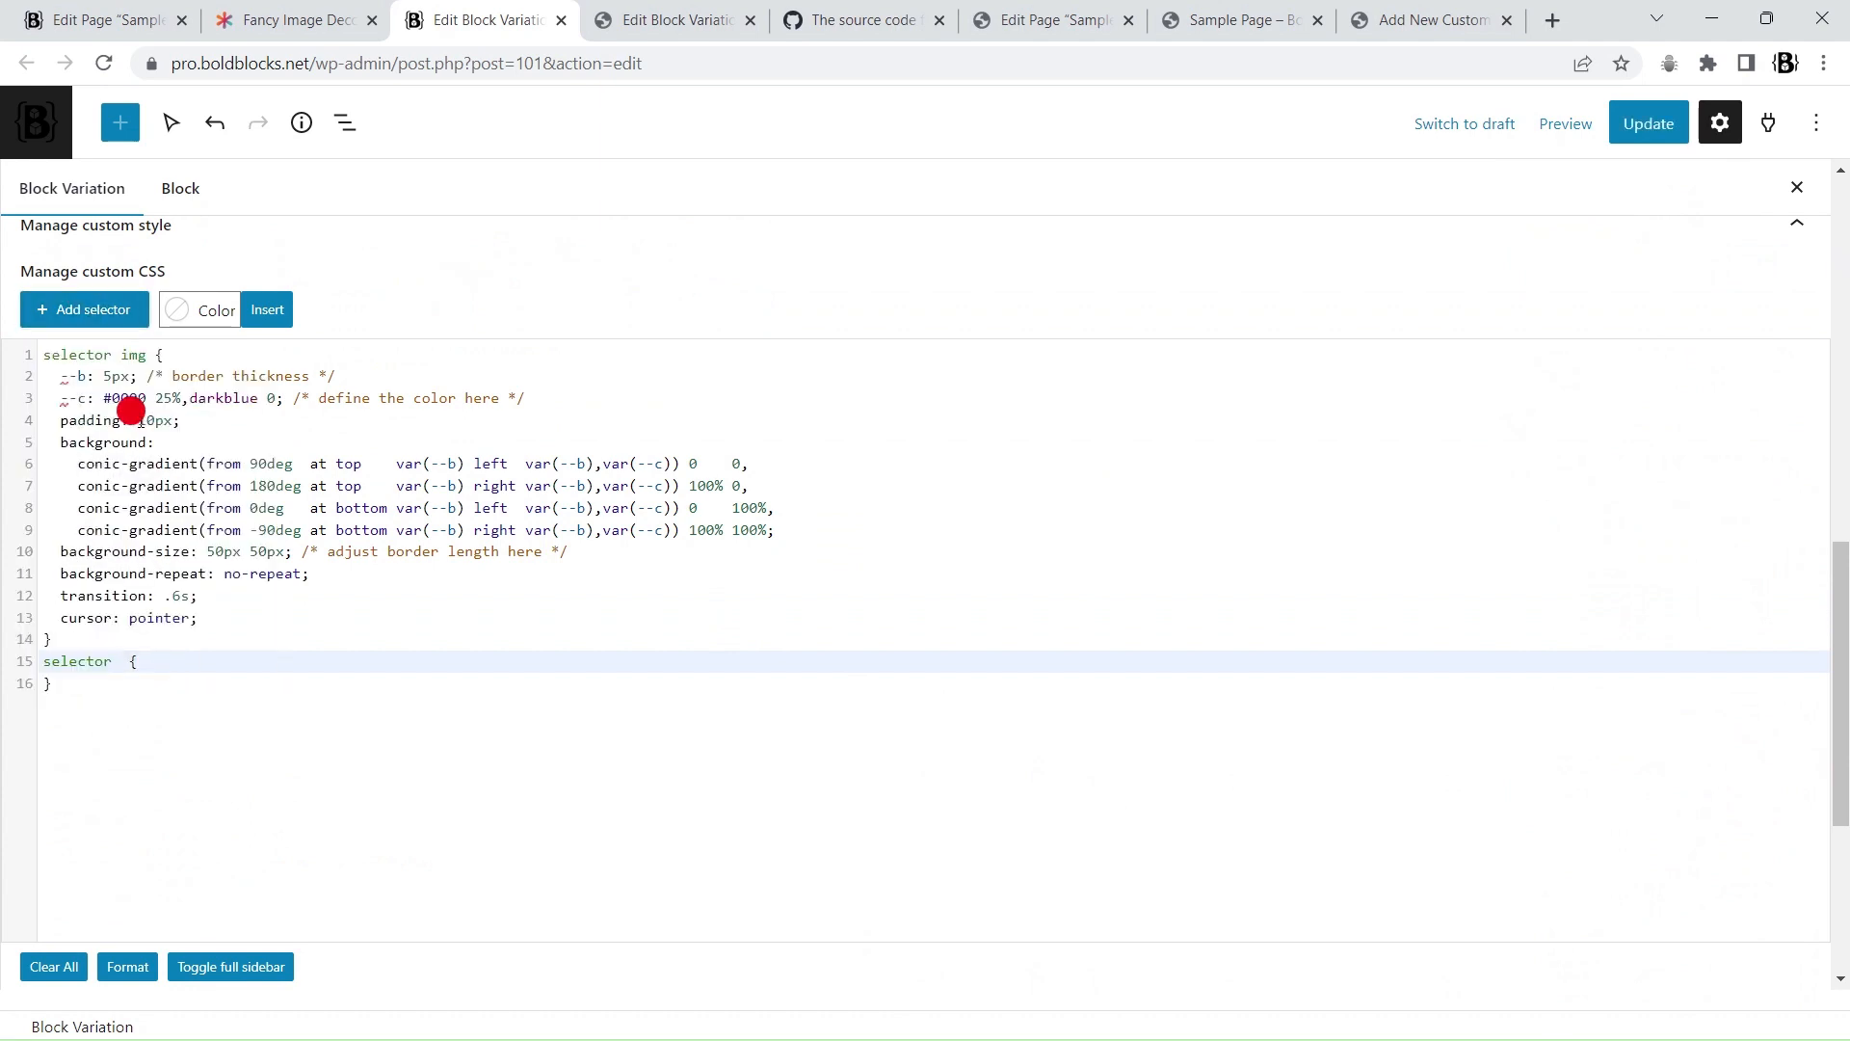
type("img:hover")
Step: Copy "background-size: 51% 51%;" from the CSS-Tricks example into the "selector img:hover" rule and save the variation
left_click(289, 19)
left_click(303, 708)
left_click_drag(303, 708, 176, 713)
key("ctrl+c")
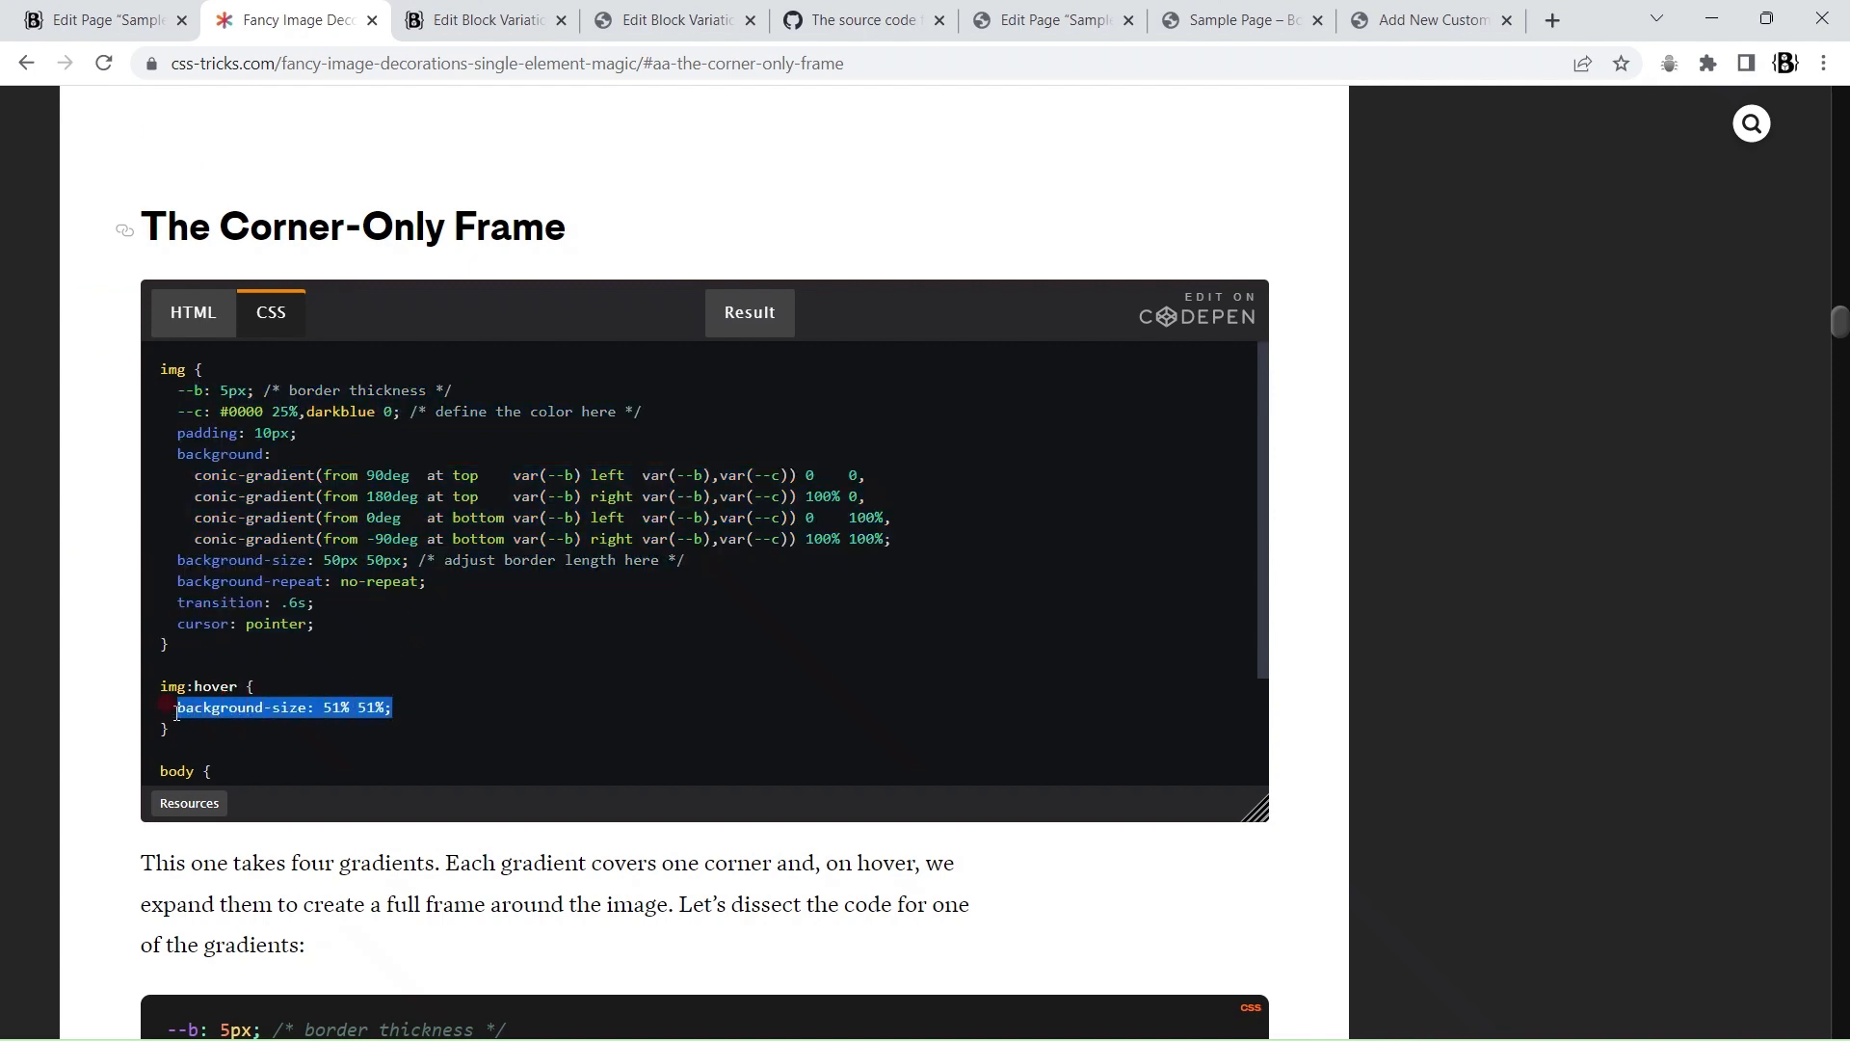
left_click(482, 19)
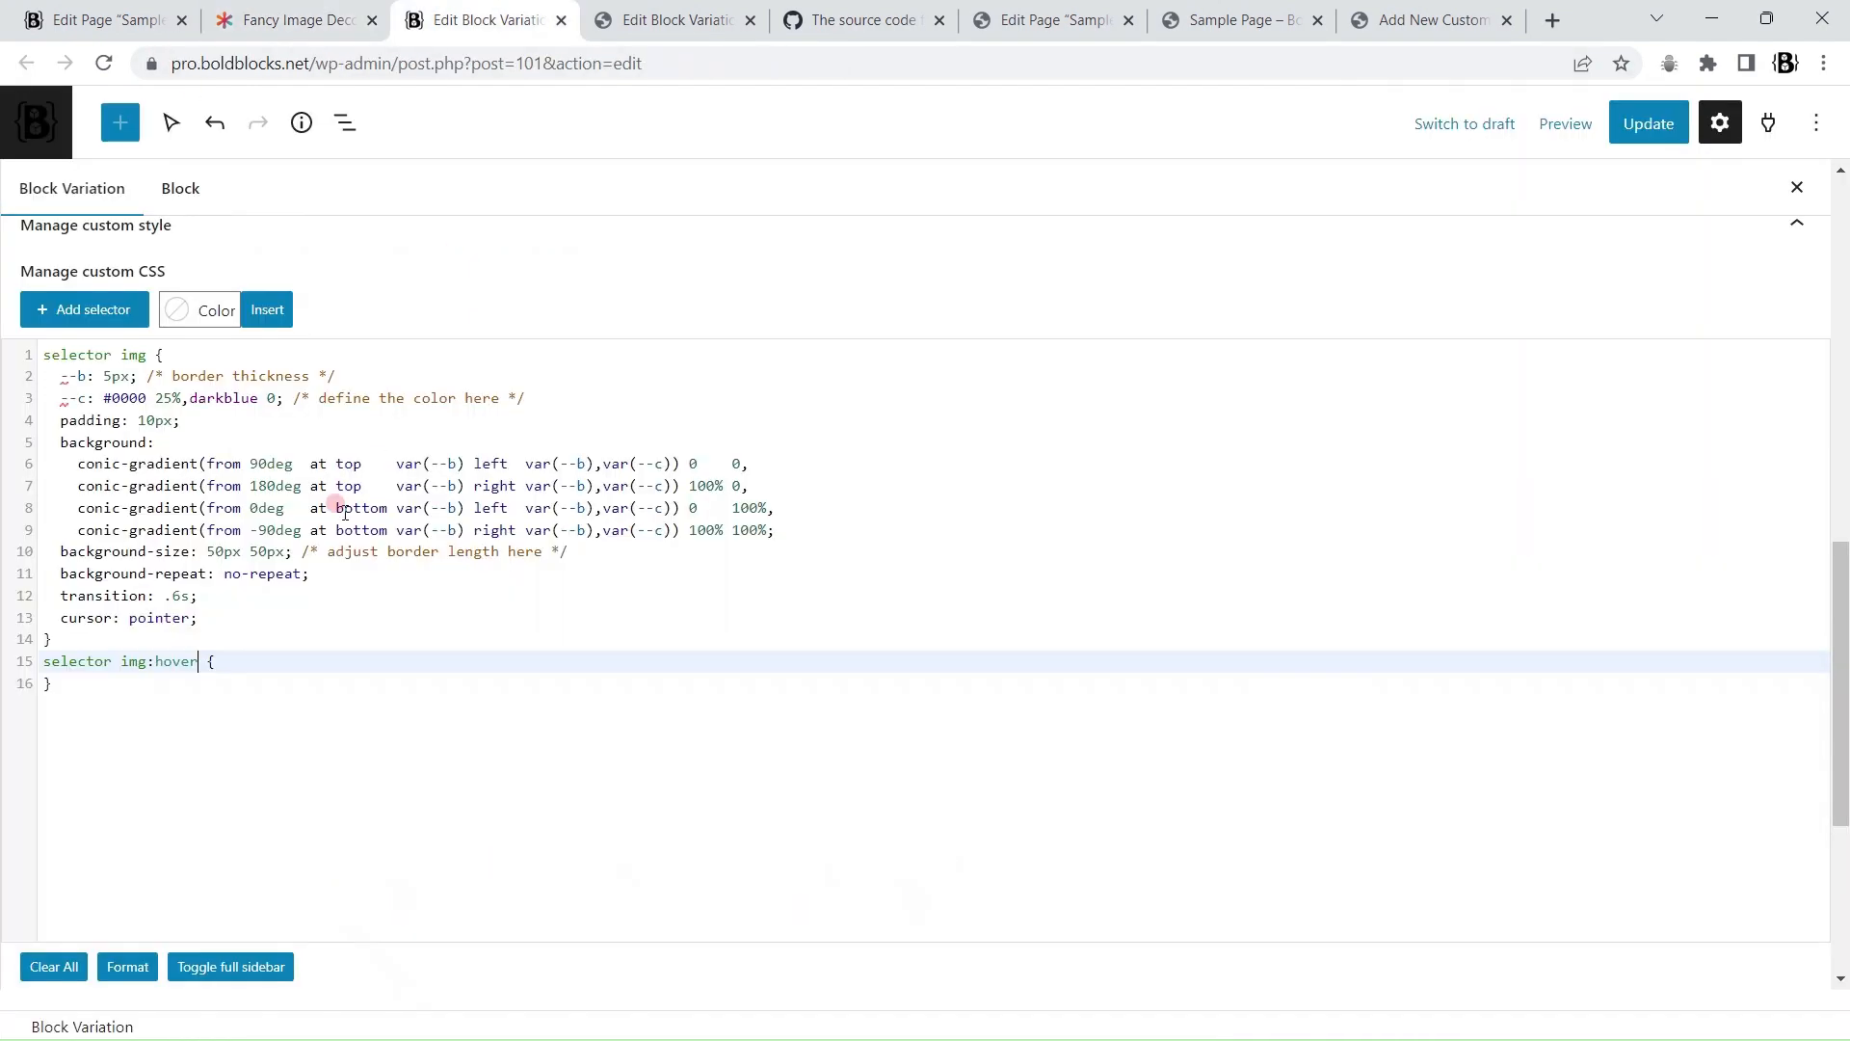
key("Return")
key("ctrl+v")
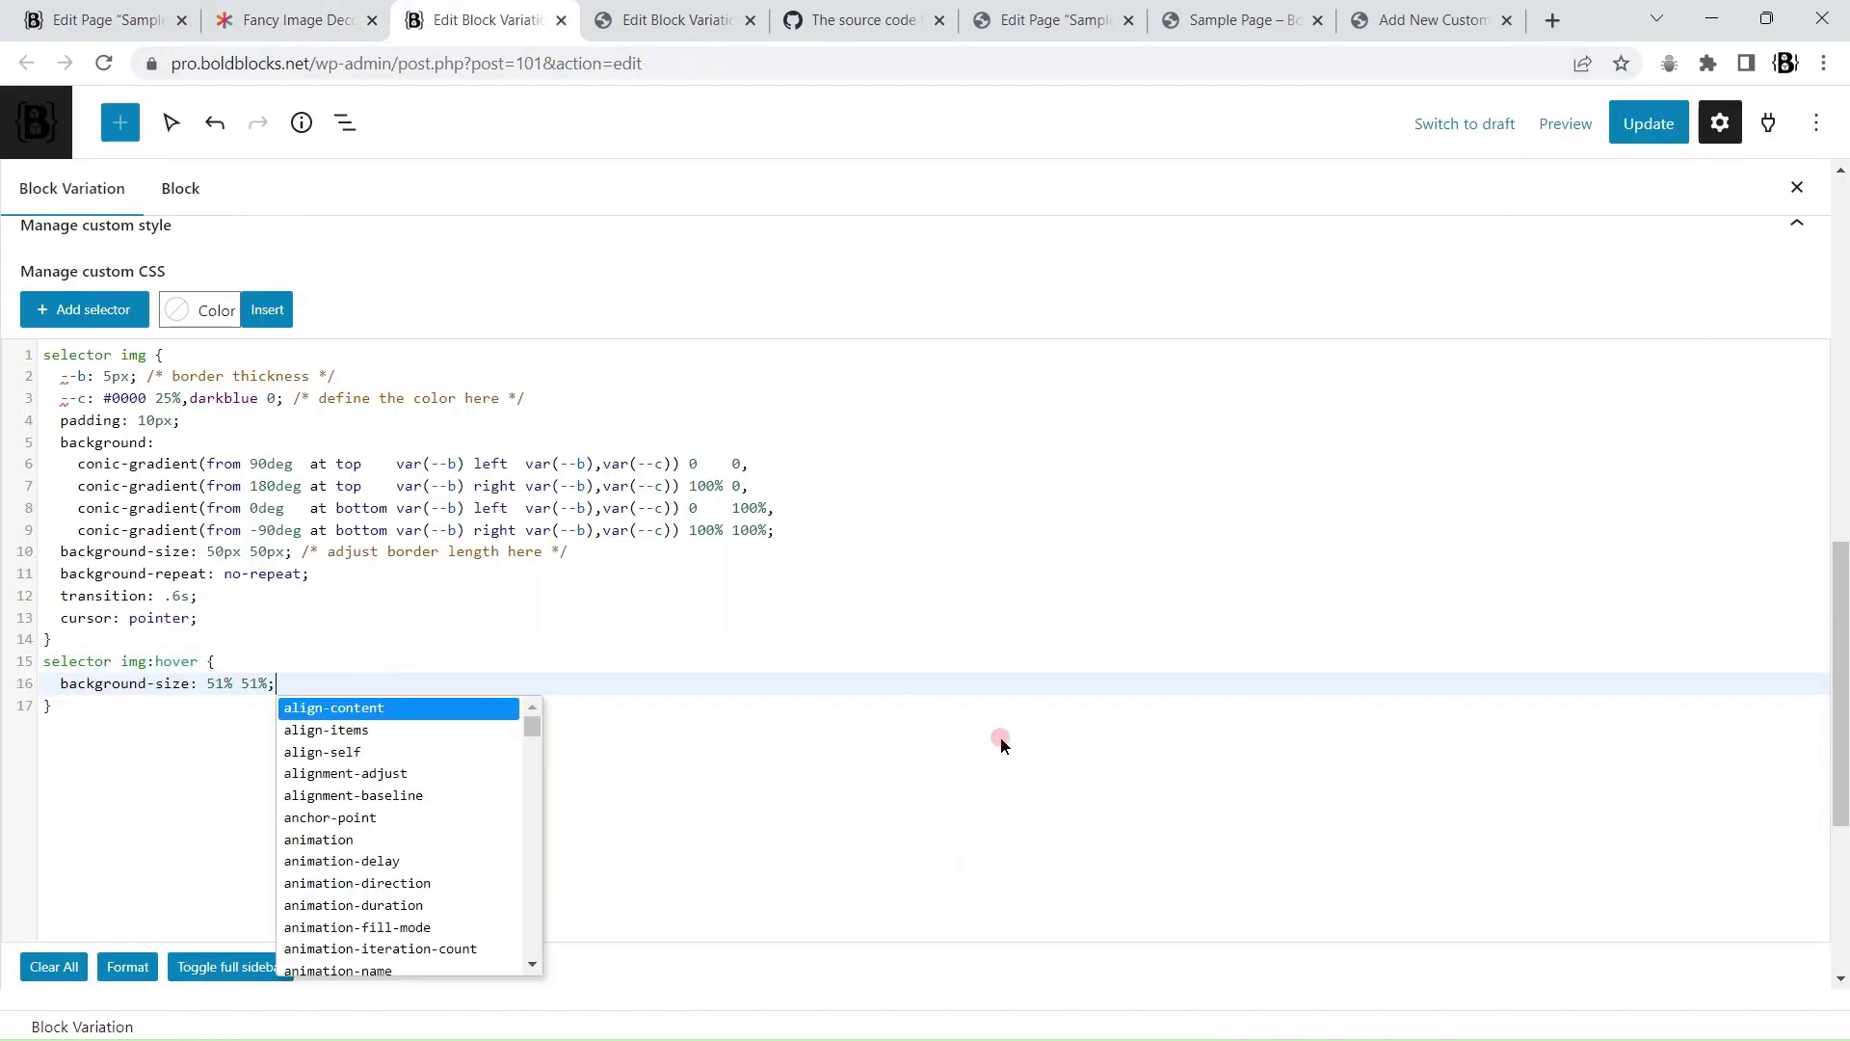
left_click(1001, 744)
left_click(1648, 123)
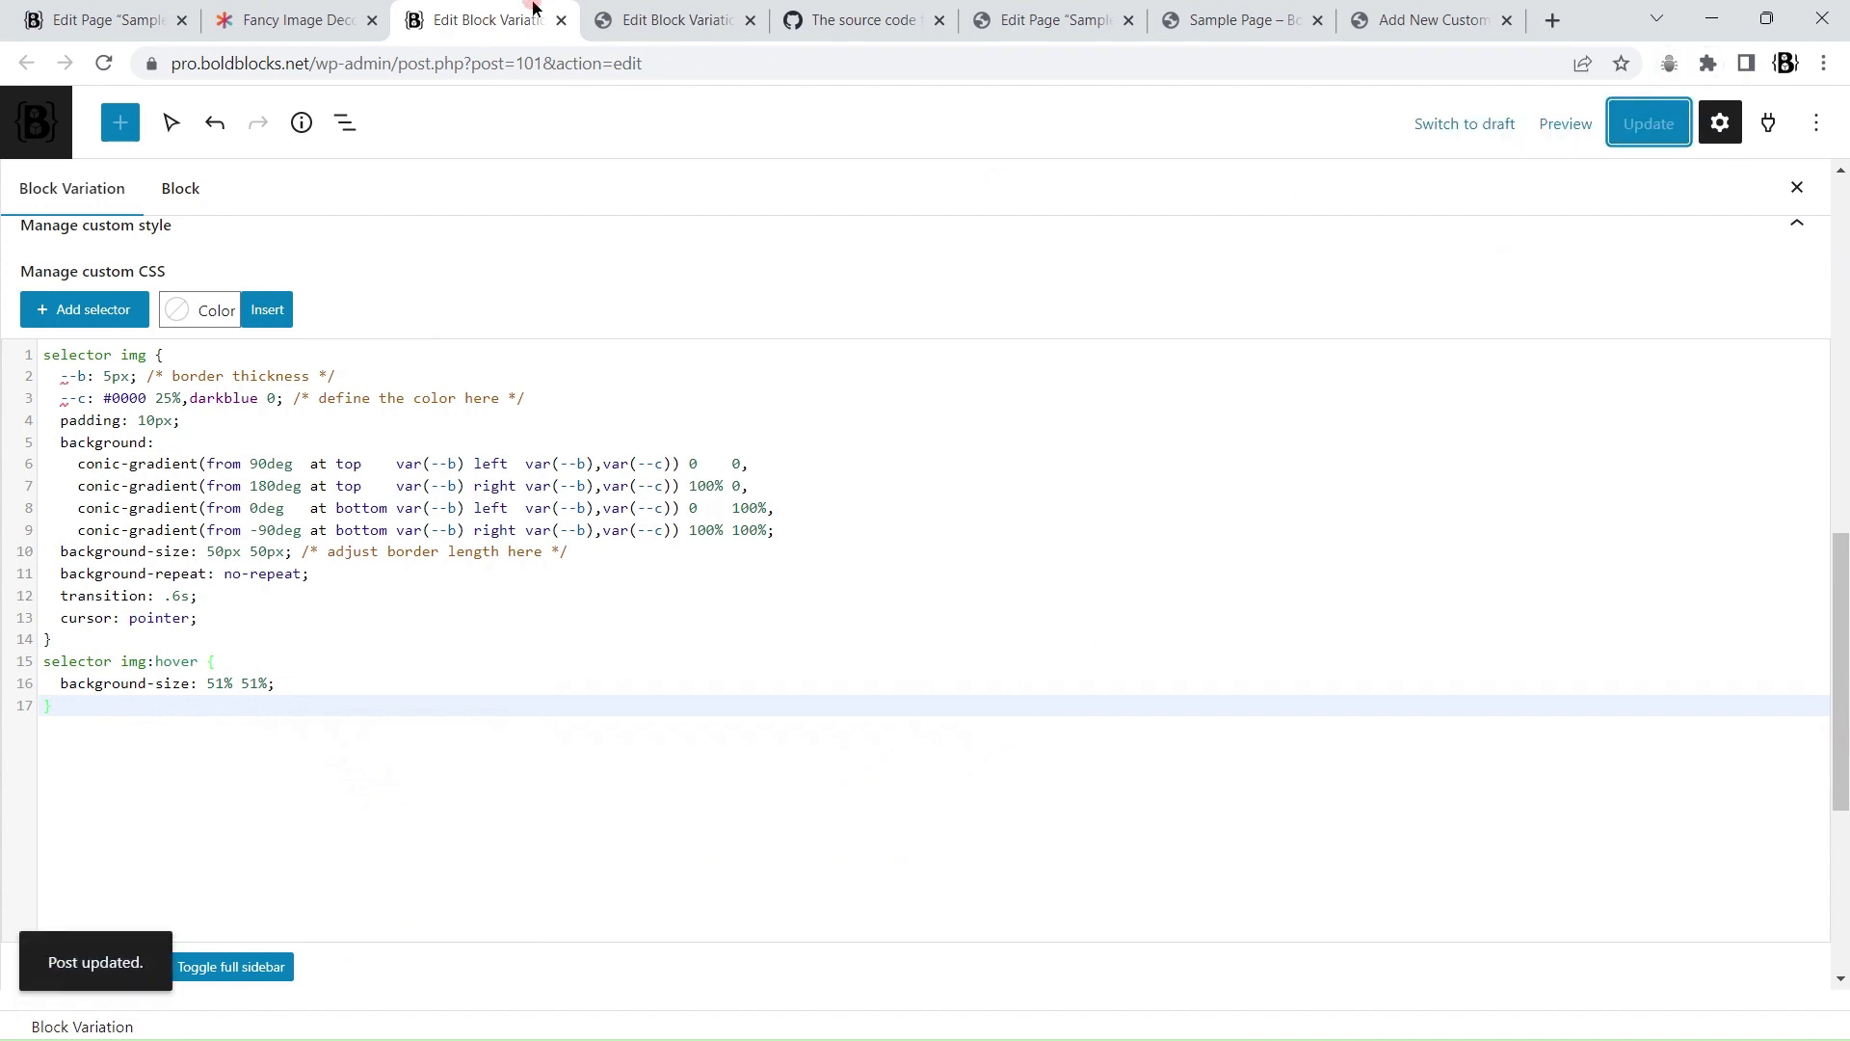
Step: Save and reload Sample Page, and check the framed image's hover effect and available block styles
left_click(106, 20)
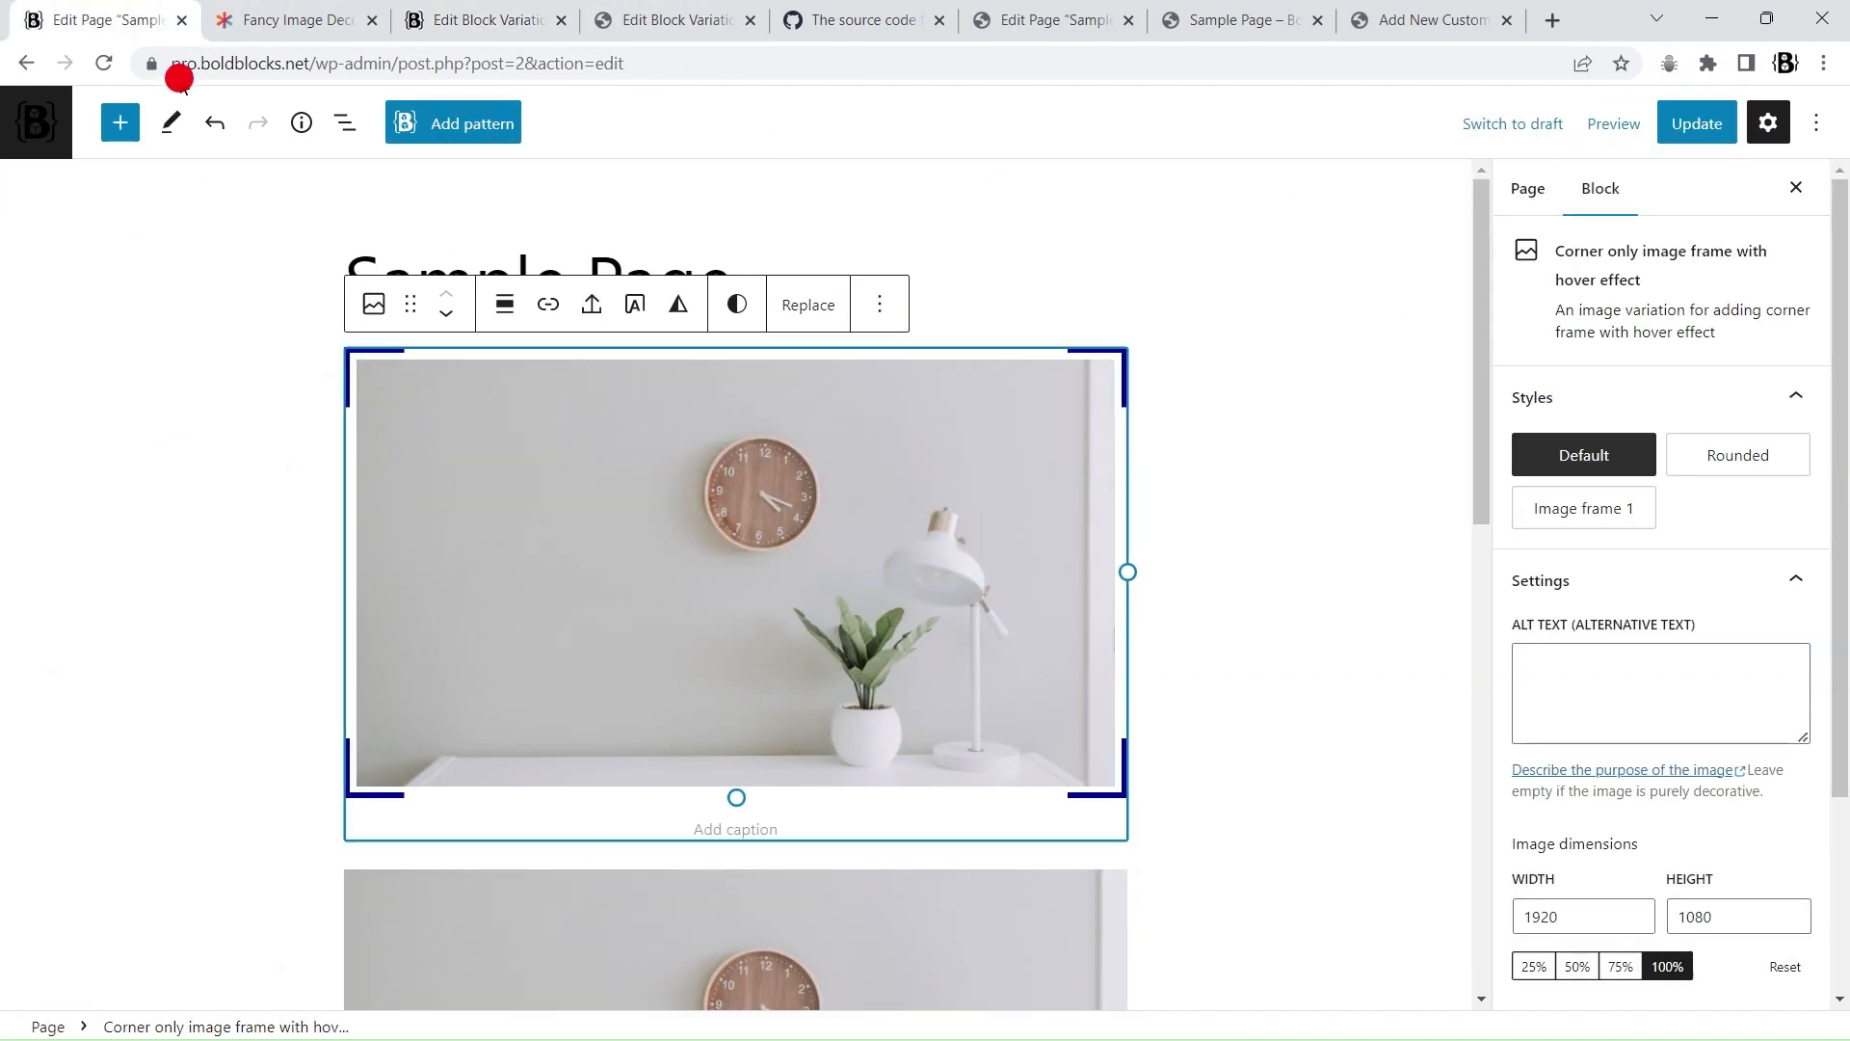
left_click(1702, 135)
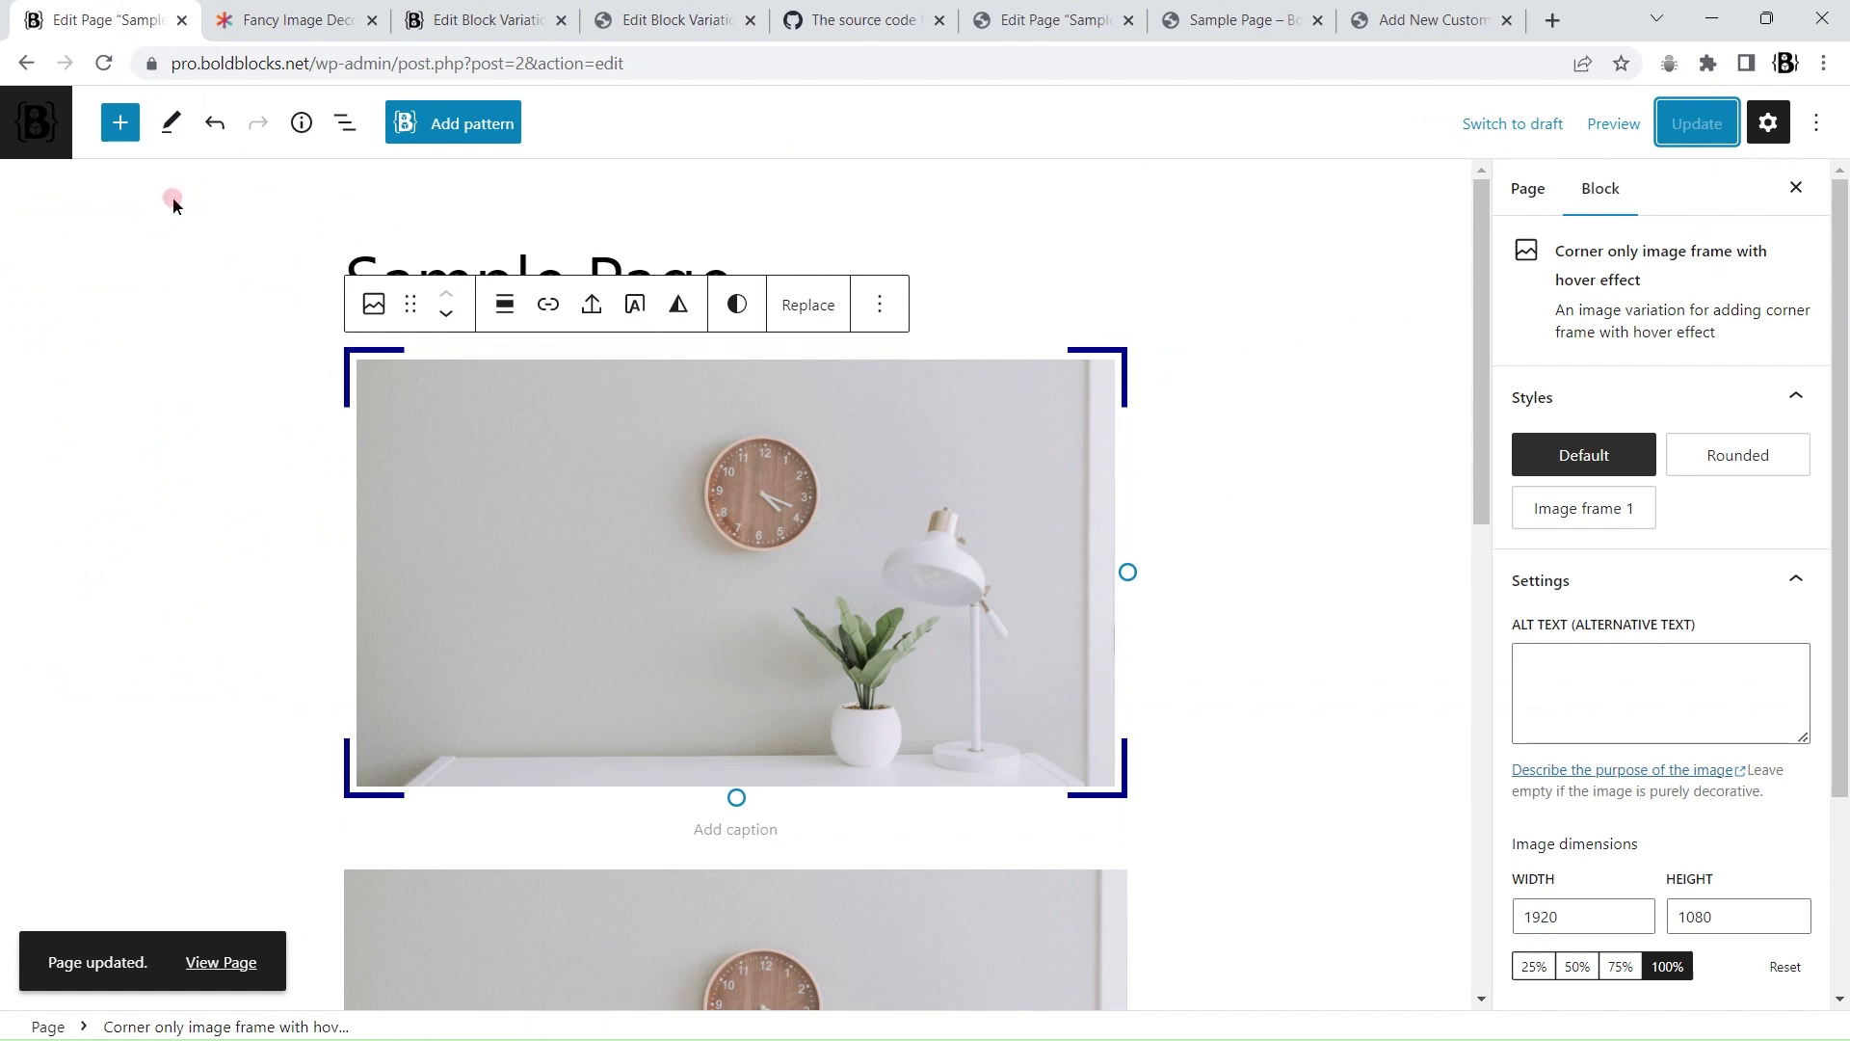
left_click(101, 64)
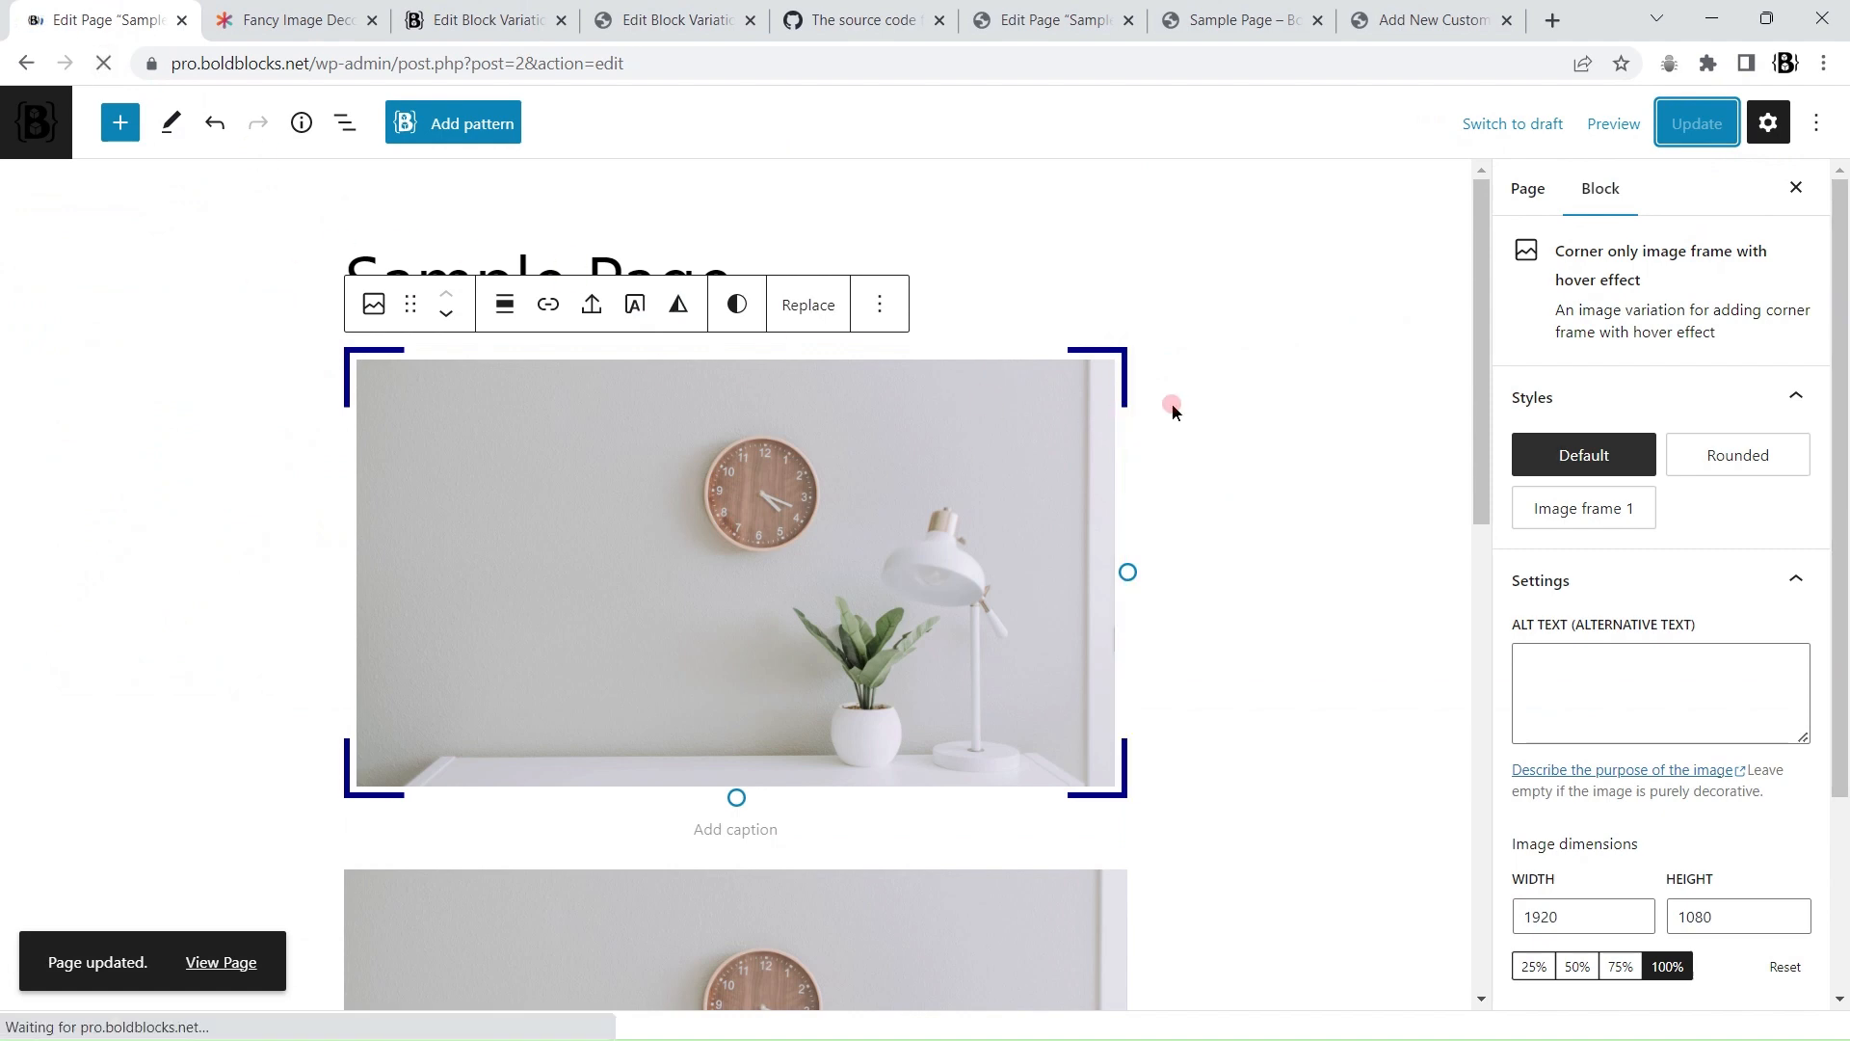
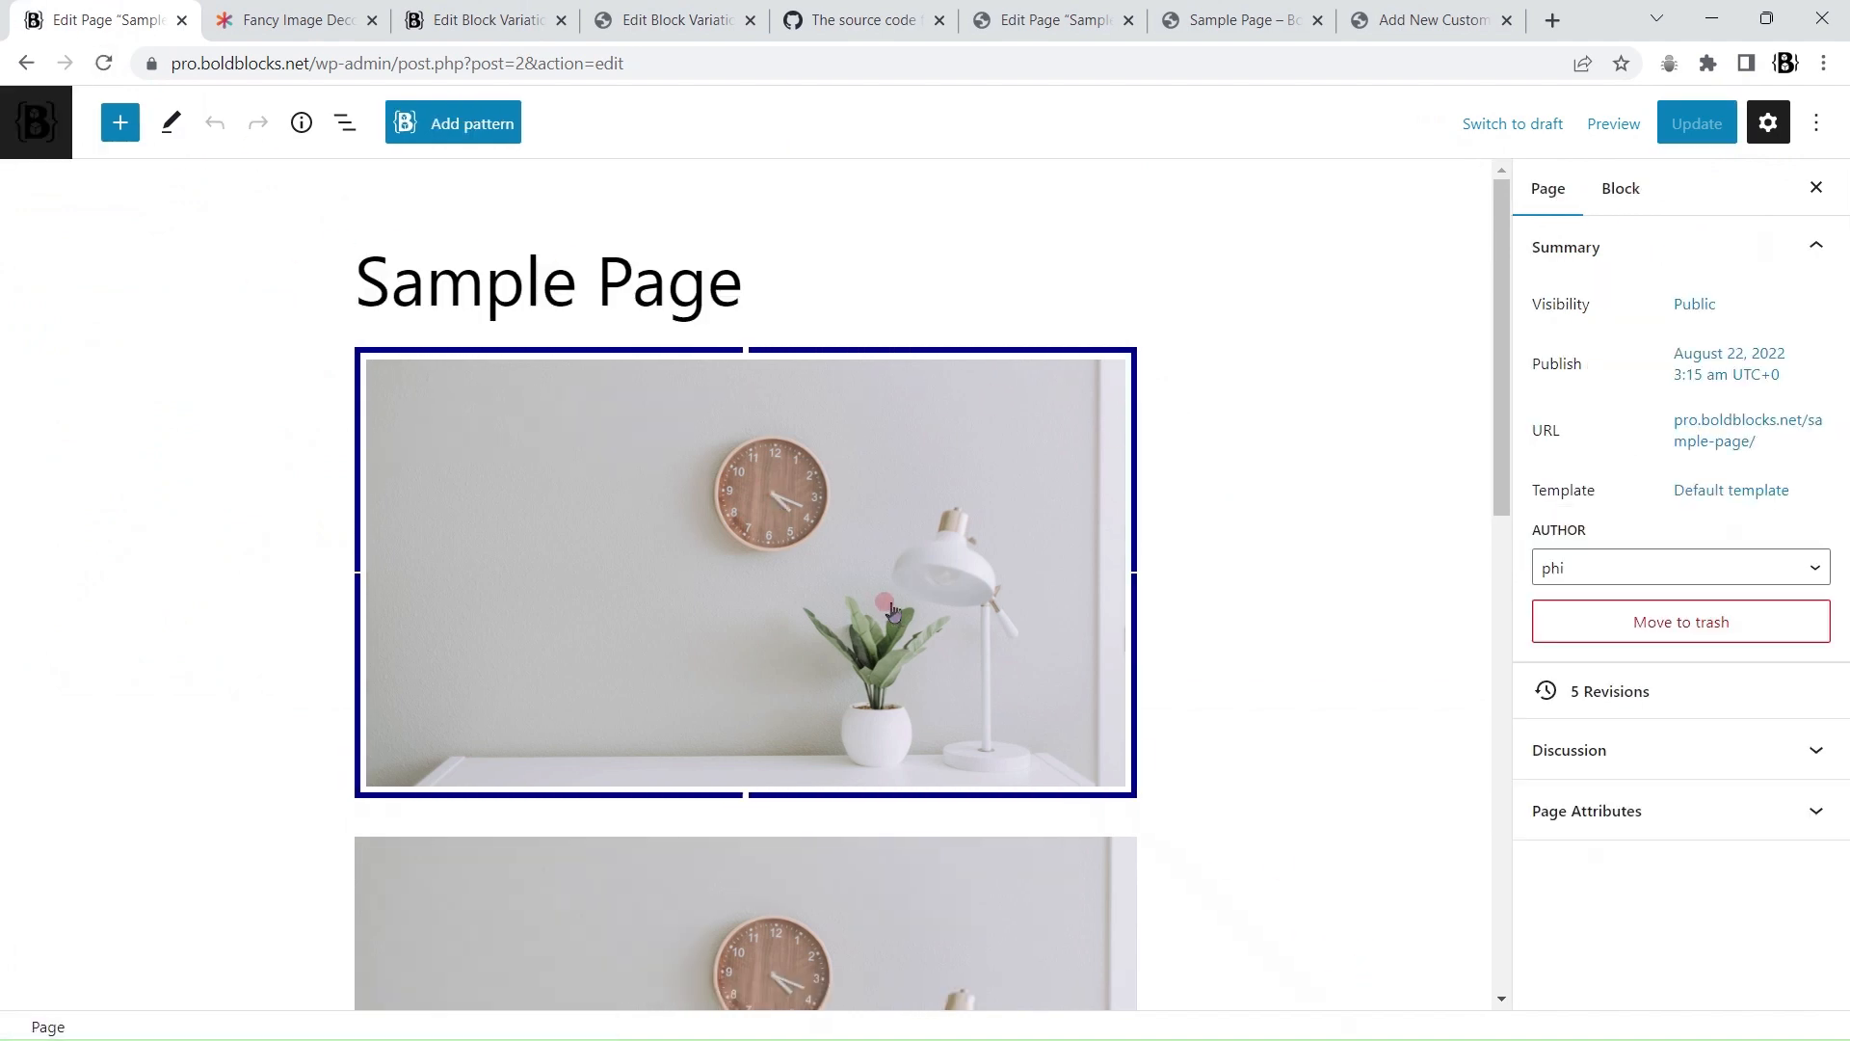
left_click(610, 431)
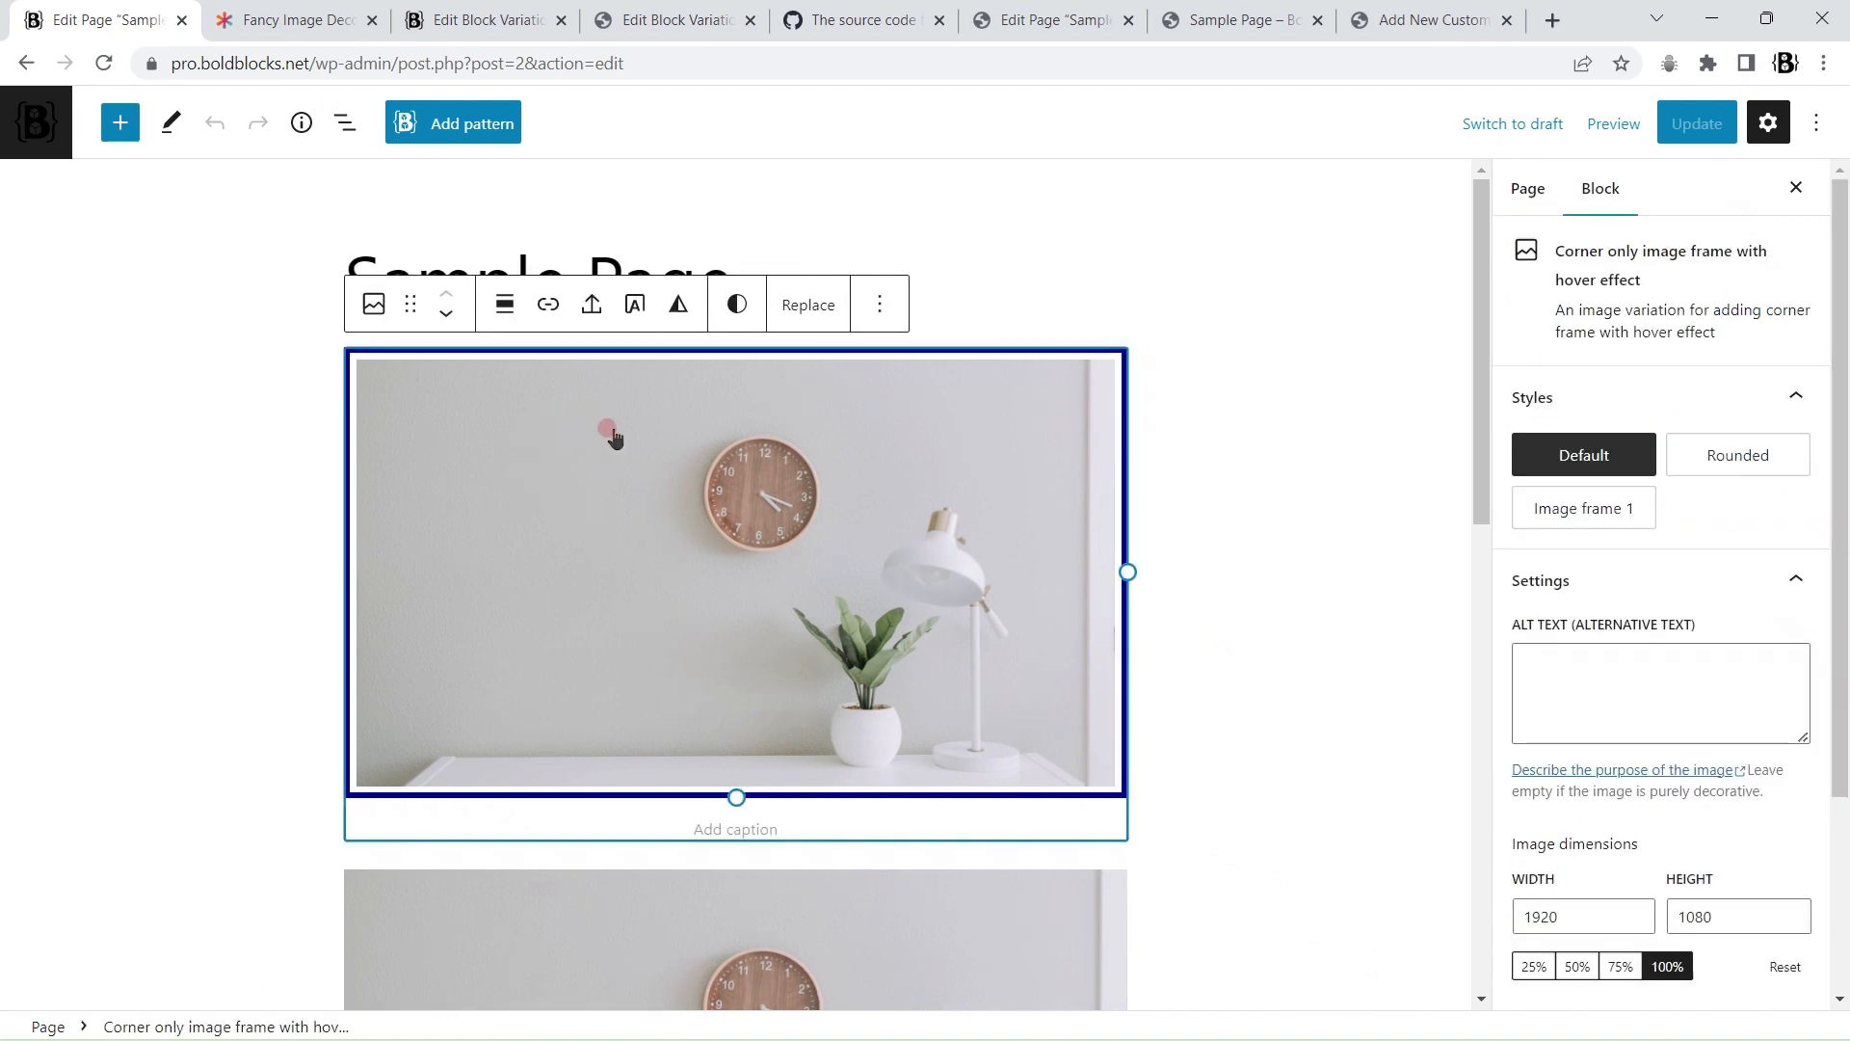
mouse_move(1602, 510)
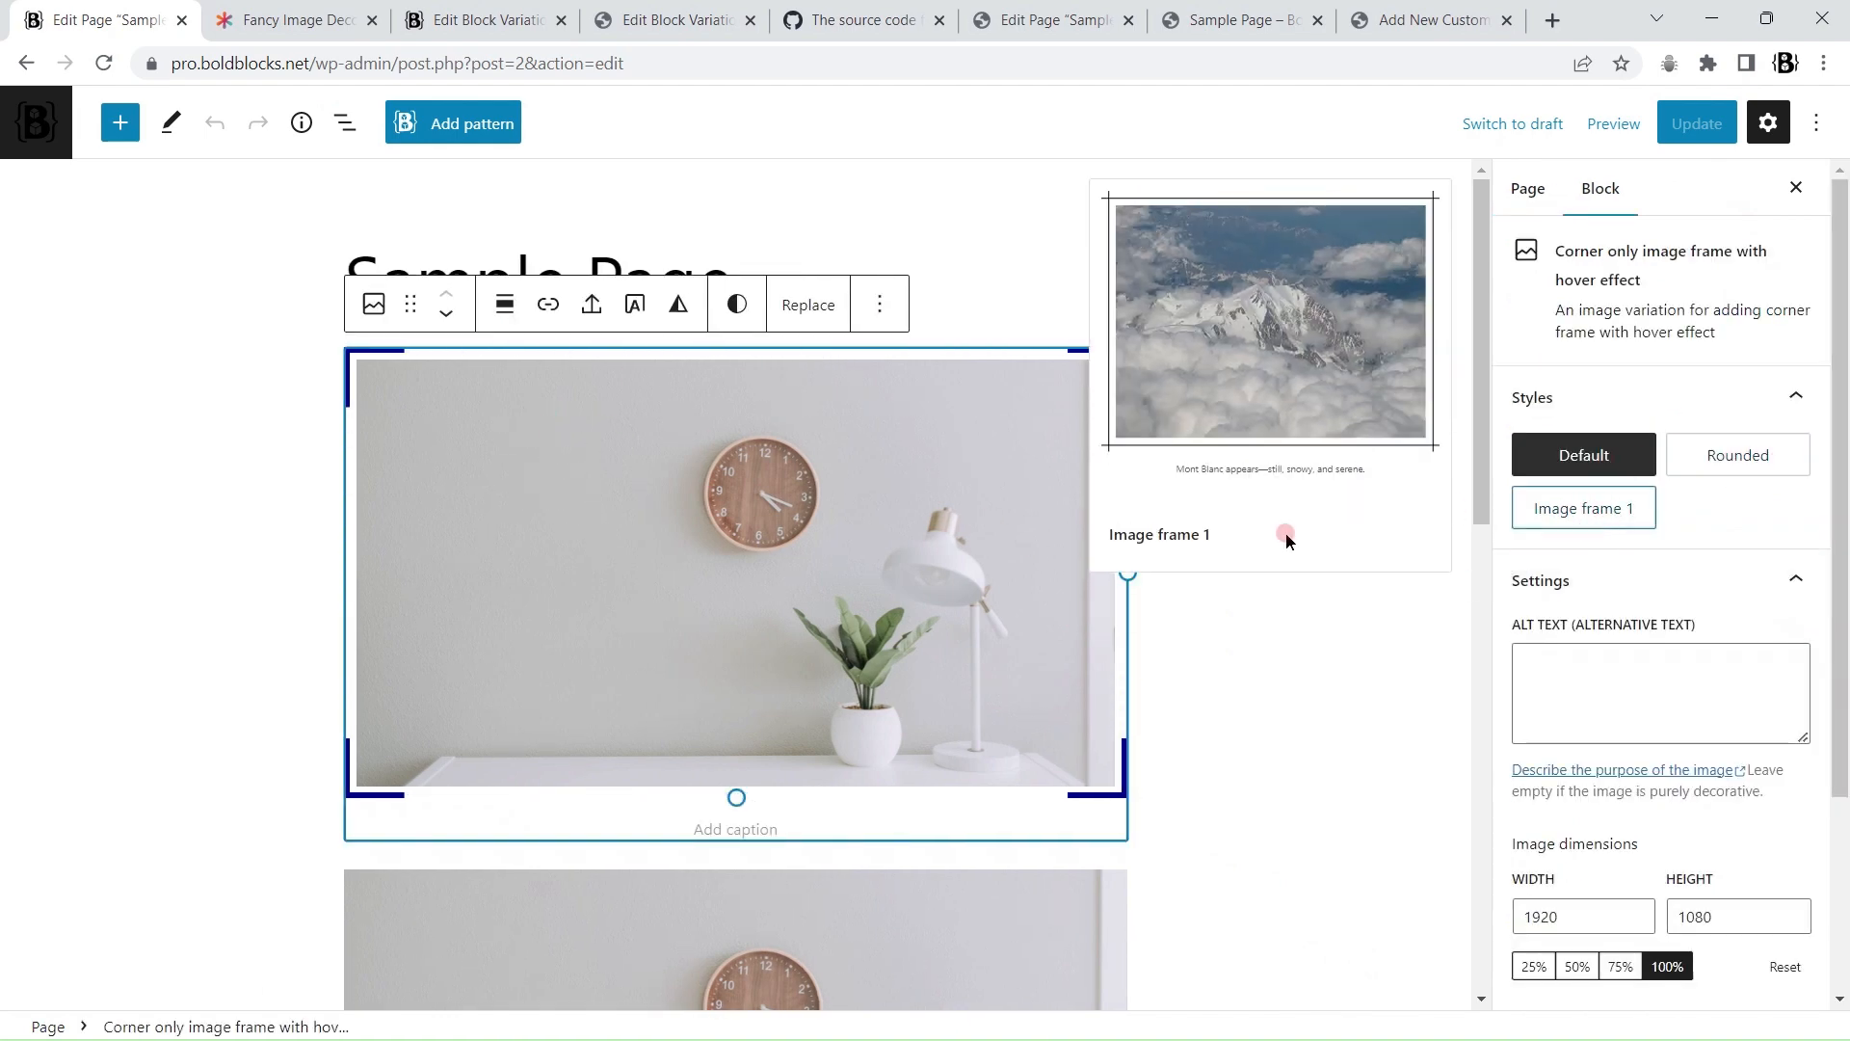
Step: Enable "Register a block style for this variation" for the corner-only frame variation and save it
left_click(491, 19)
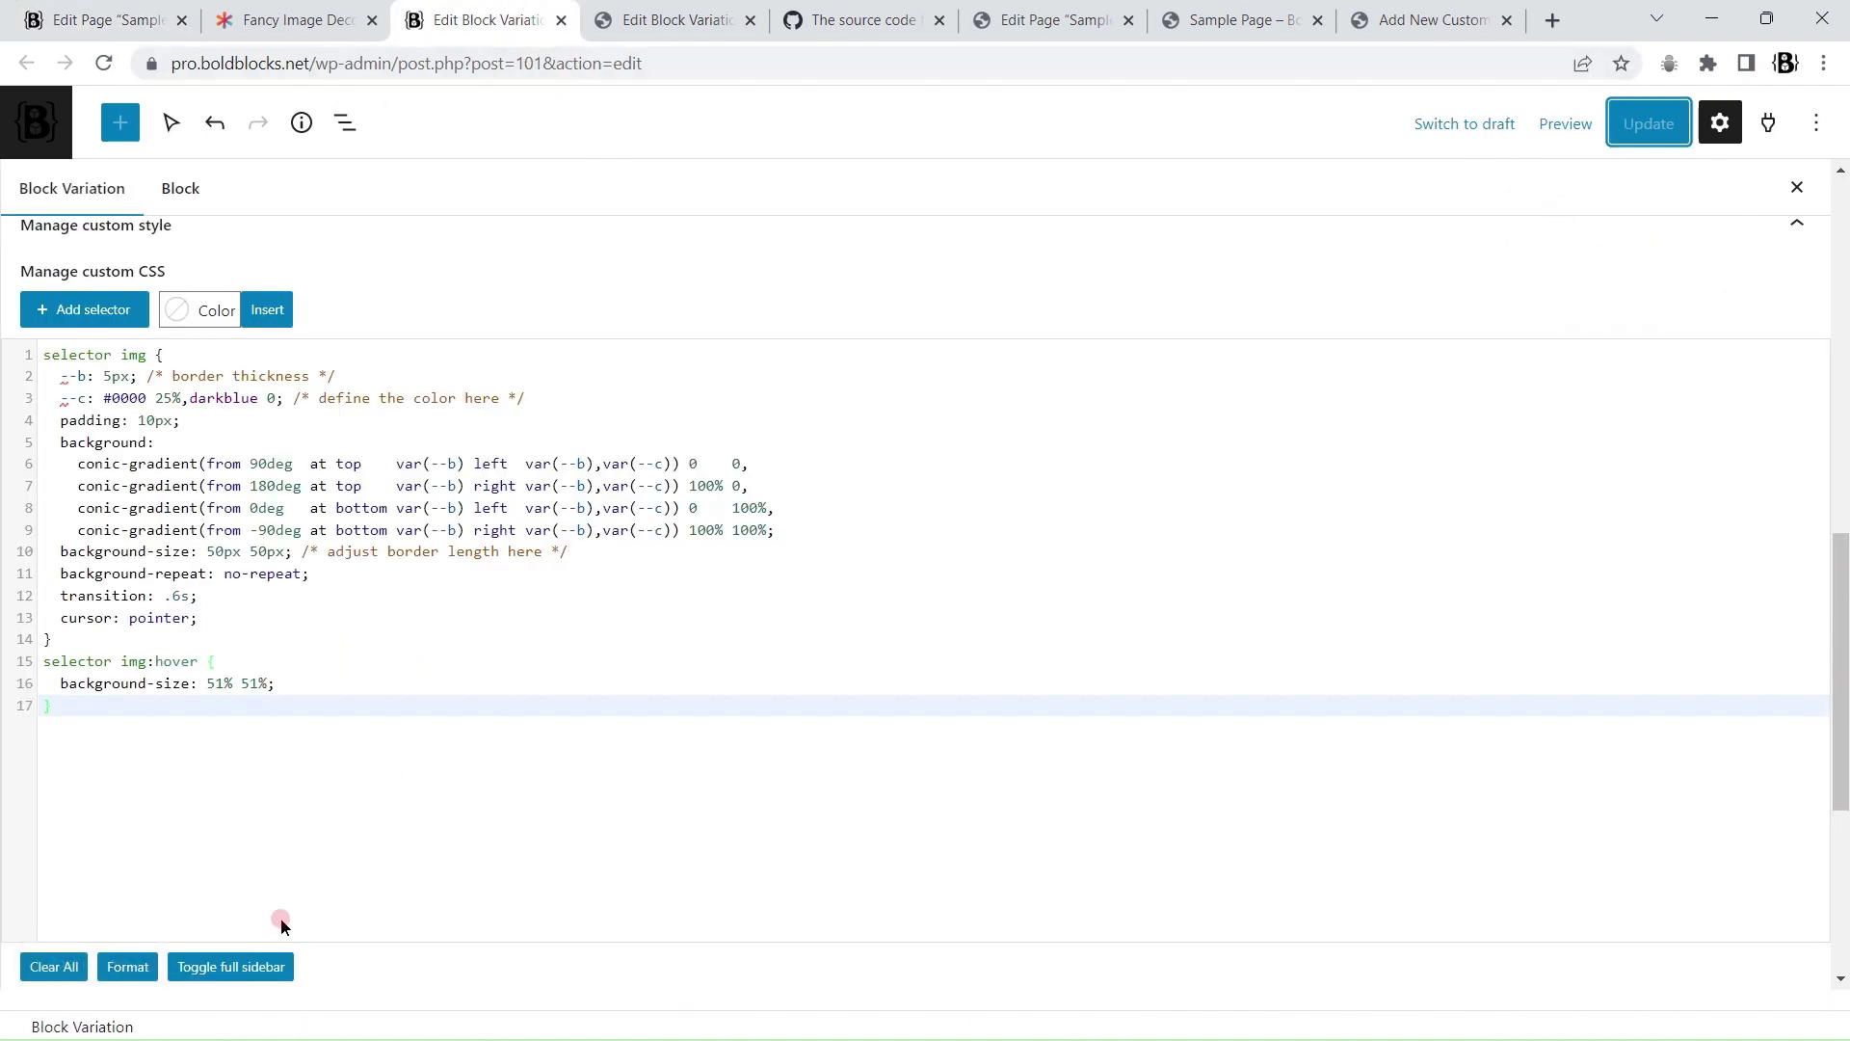
left_click(253, 967)
scroll(1843, 632, "up", 3)
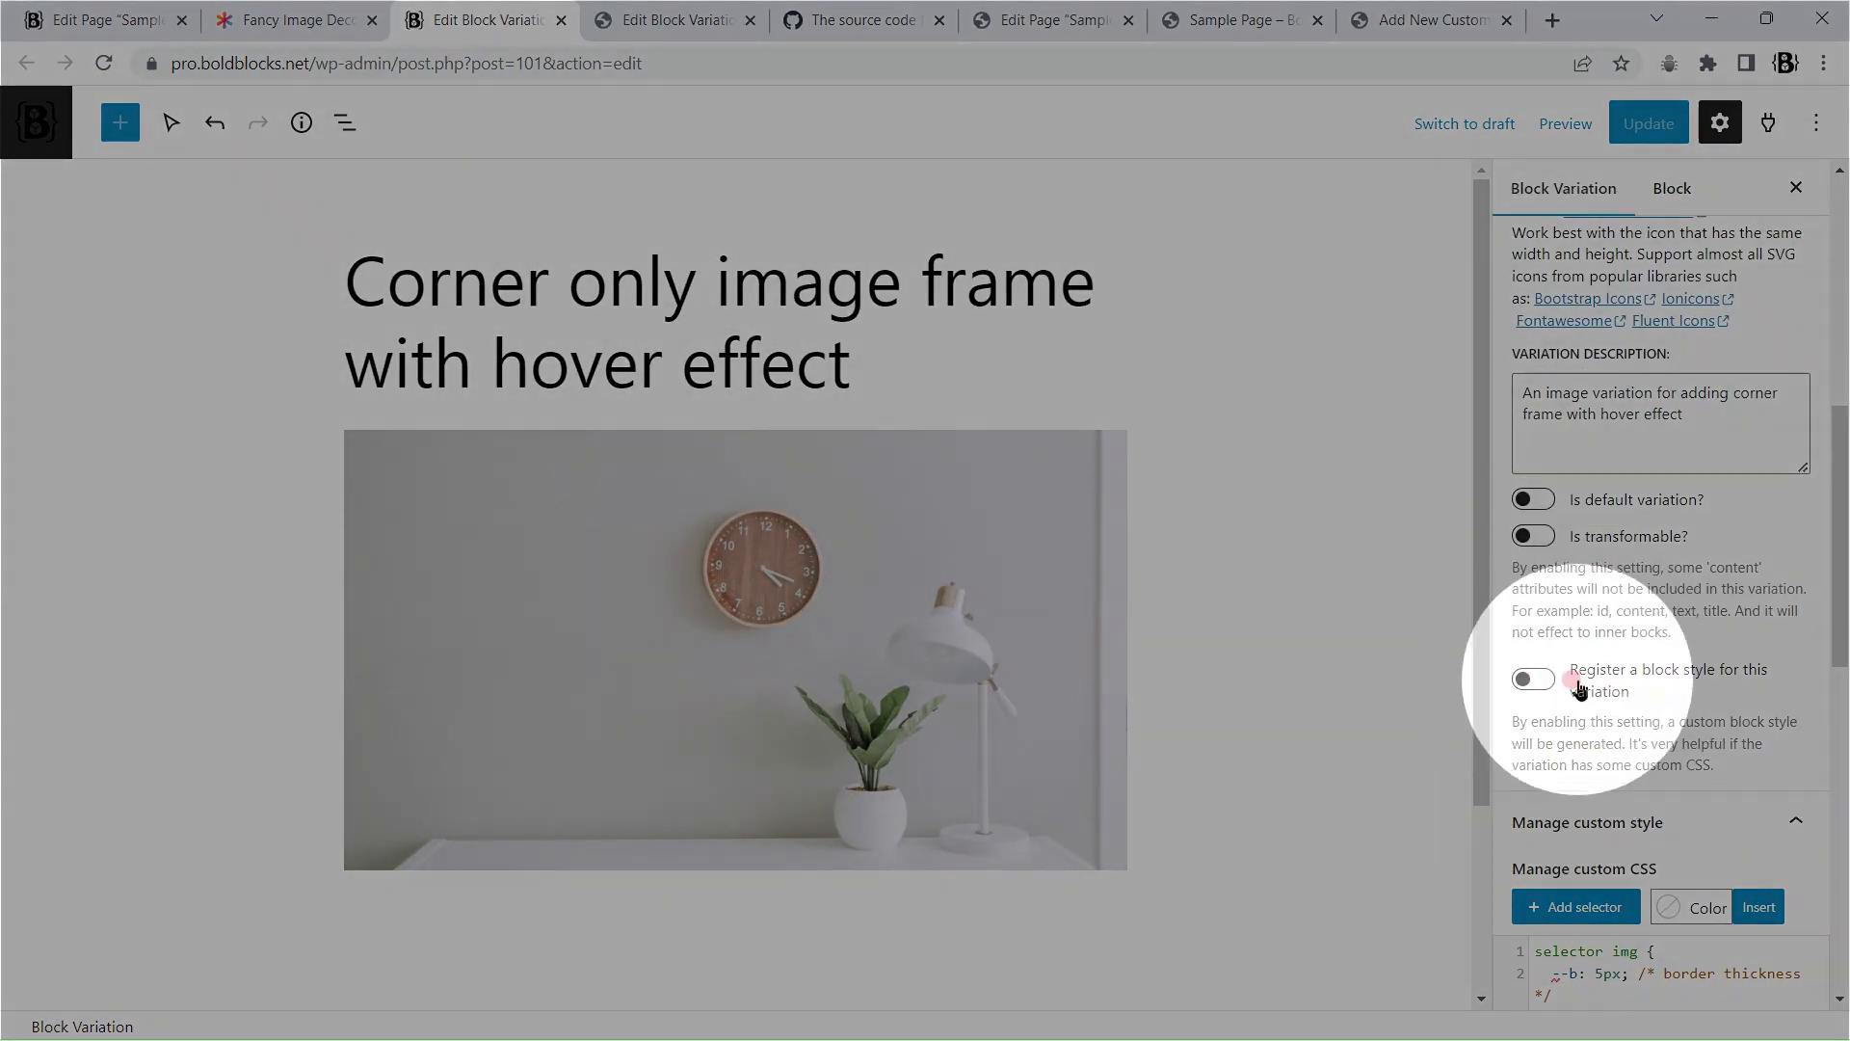
left_click(1535, 681)
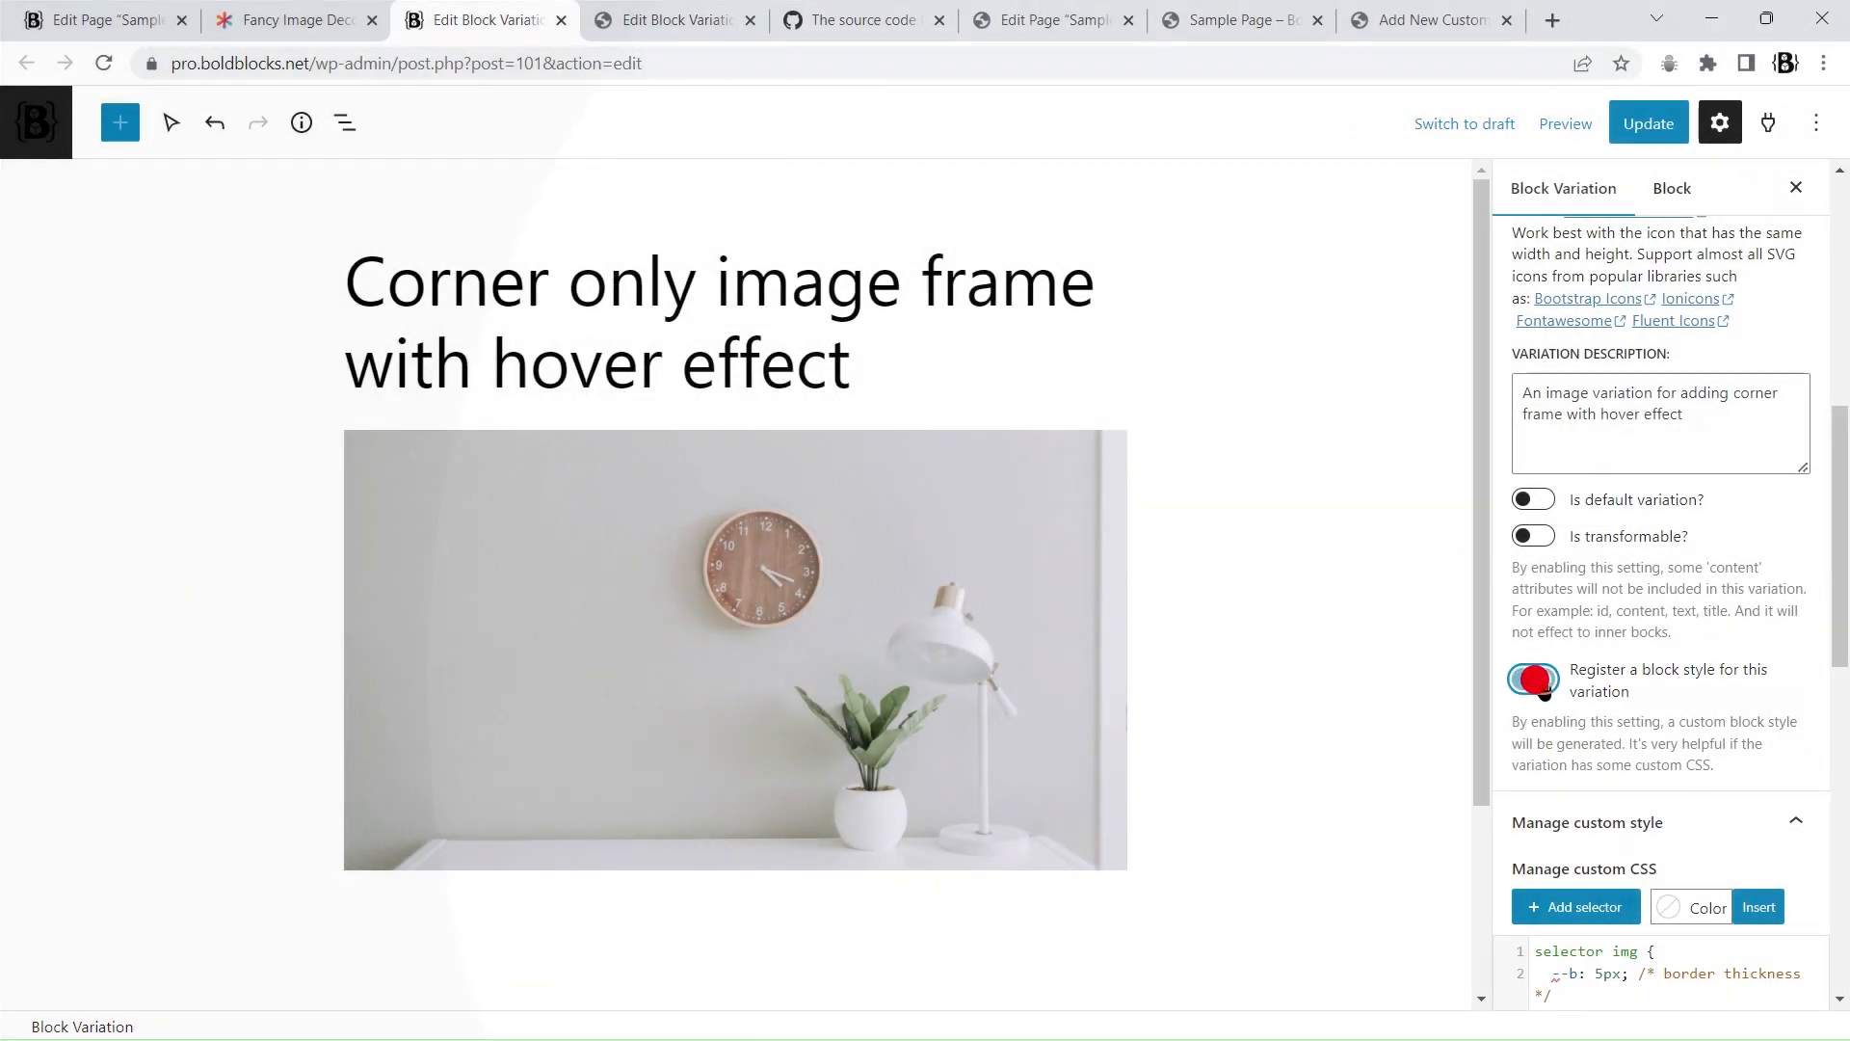
left_click(1645, 123)
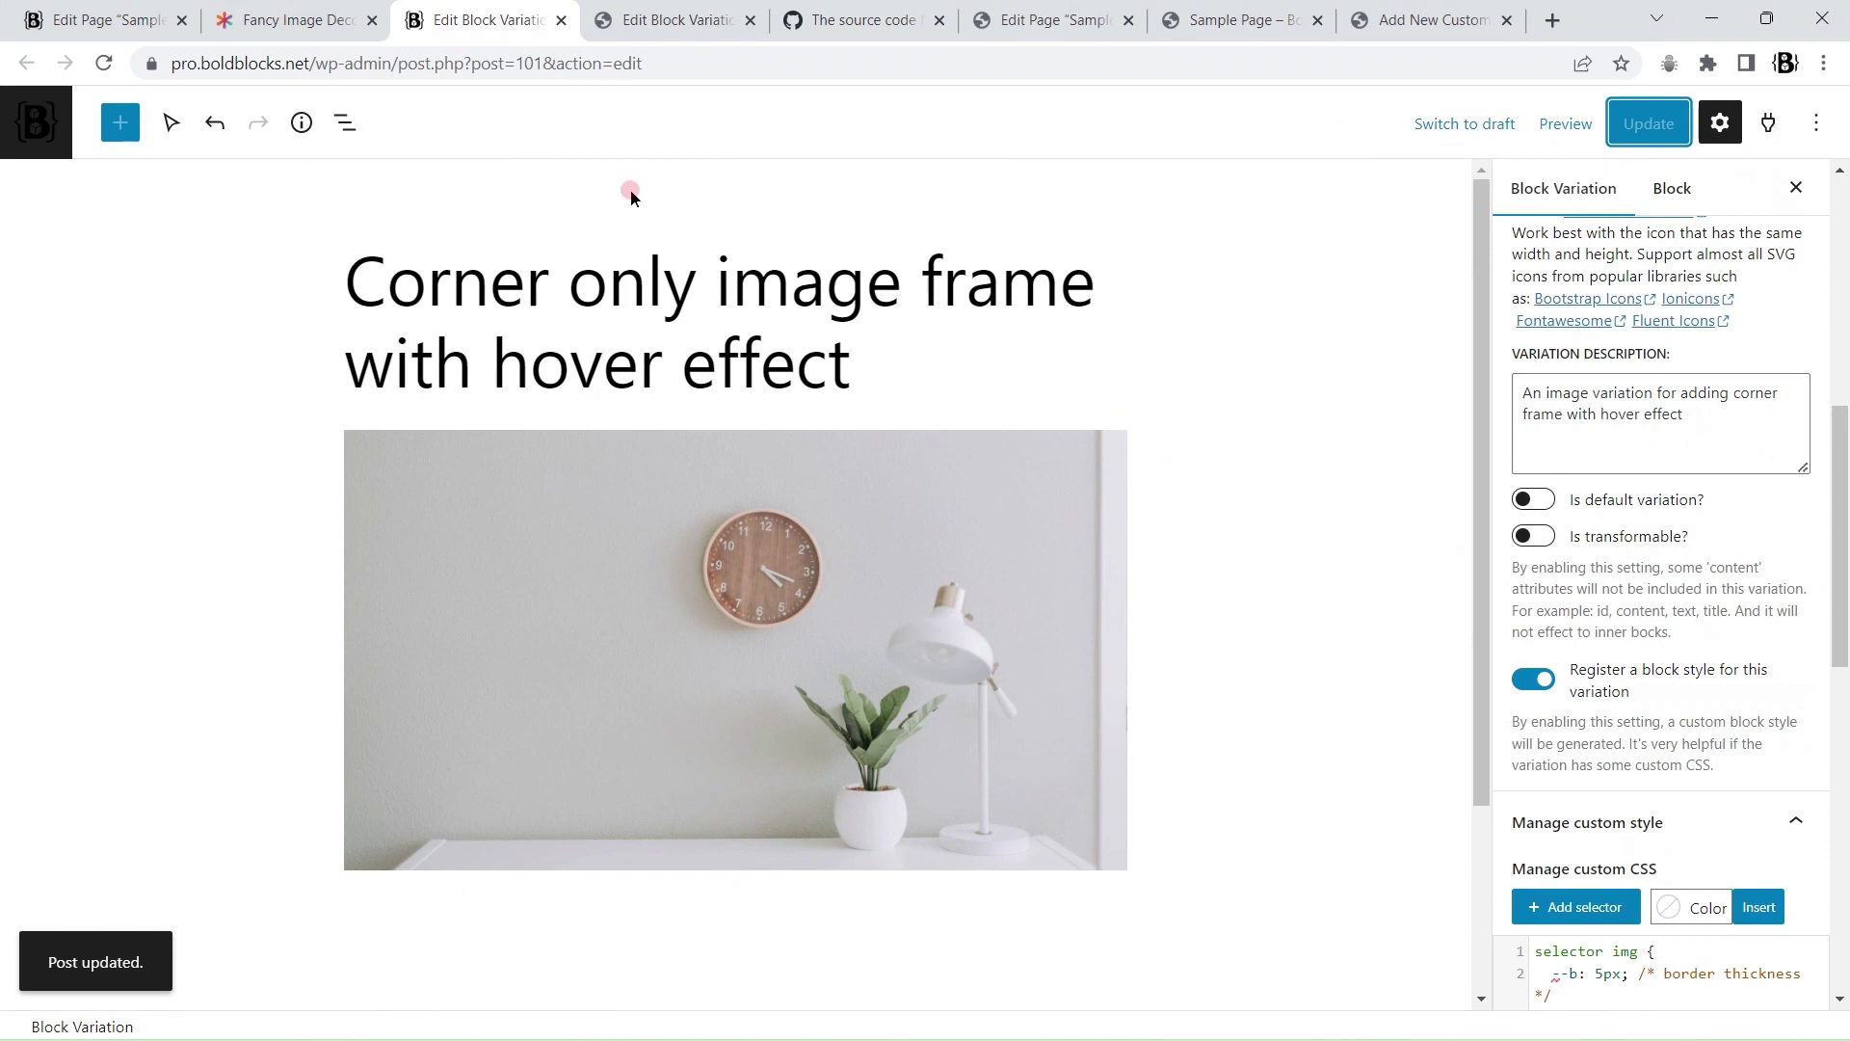
Step: Reload the Sample Page editor and compare the block styles offered for the framed image and the plain image below it
left_click(124, 18)
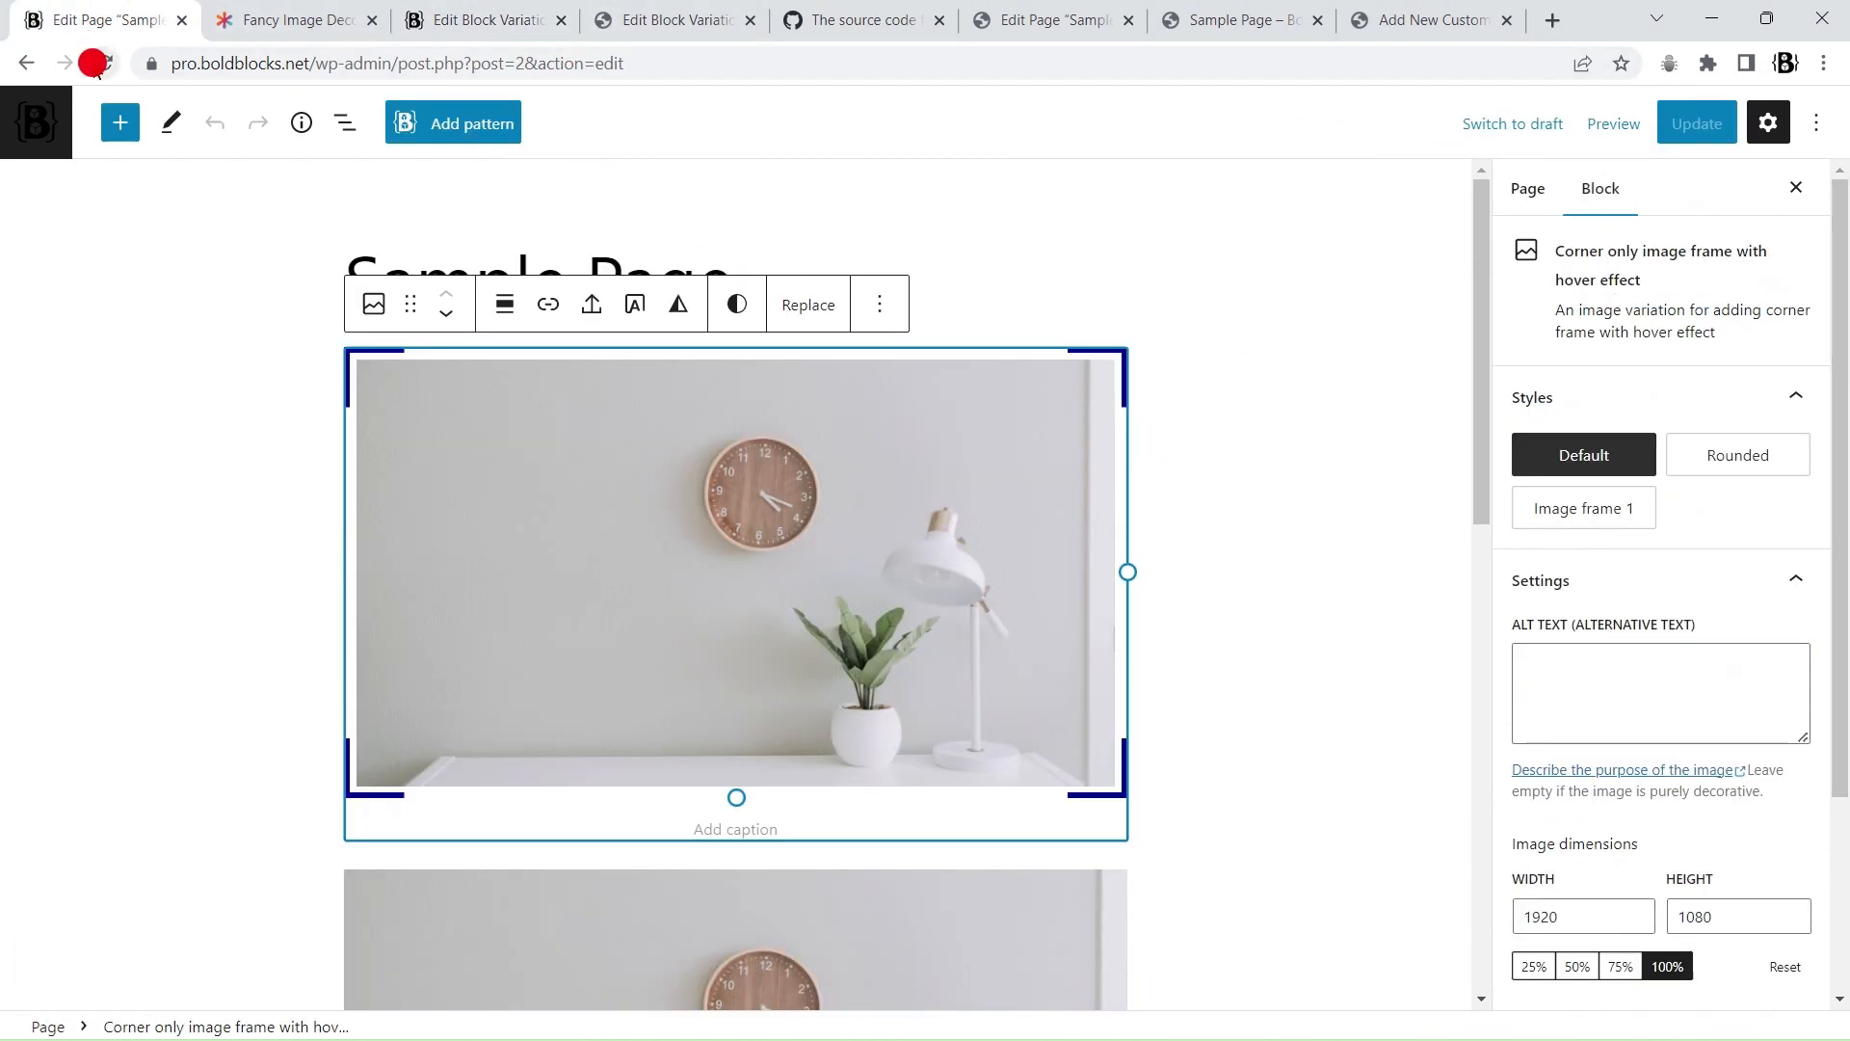
left_click(92, 64)
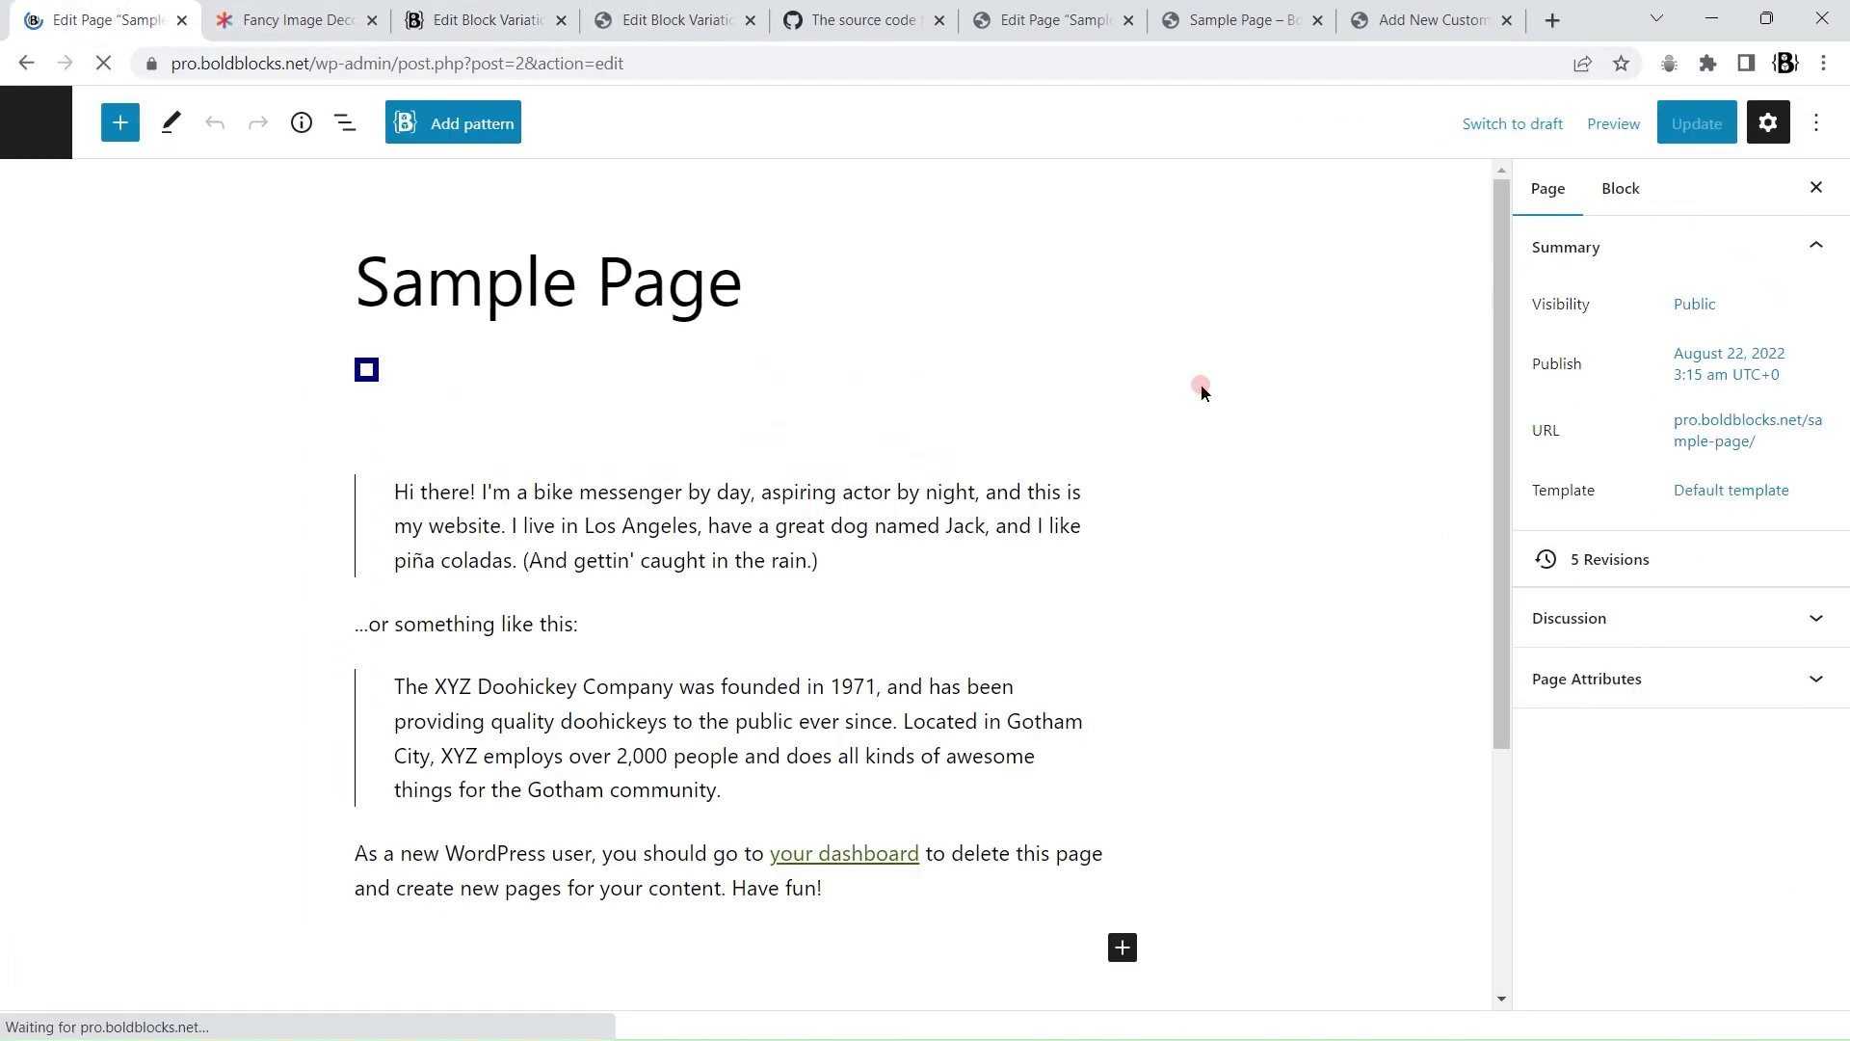
left_click(821, 453)
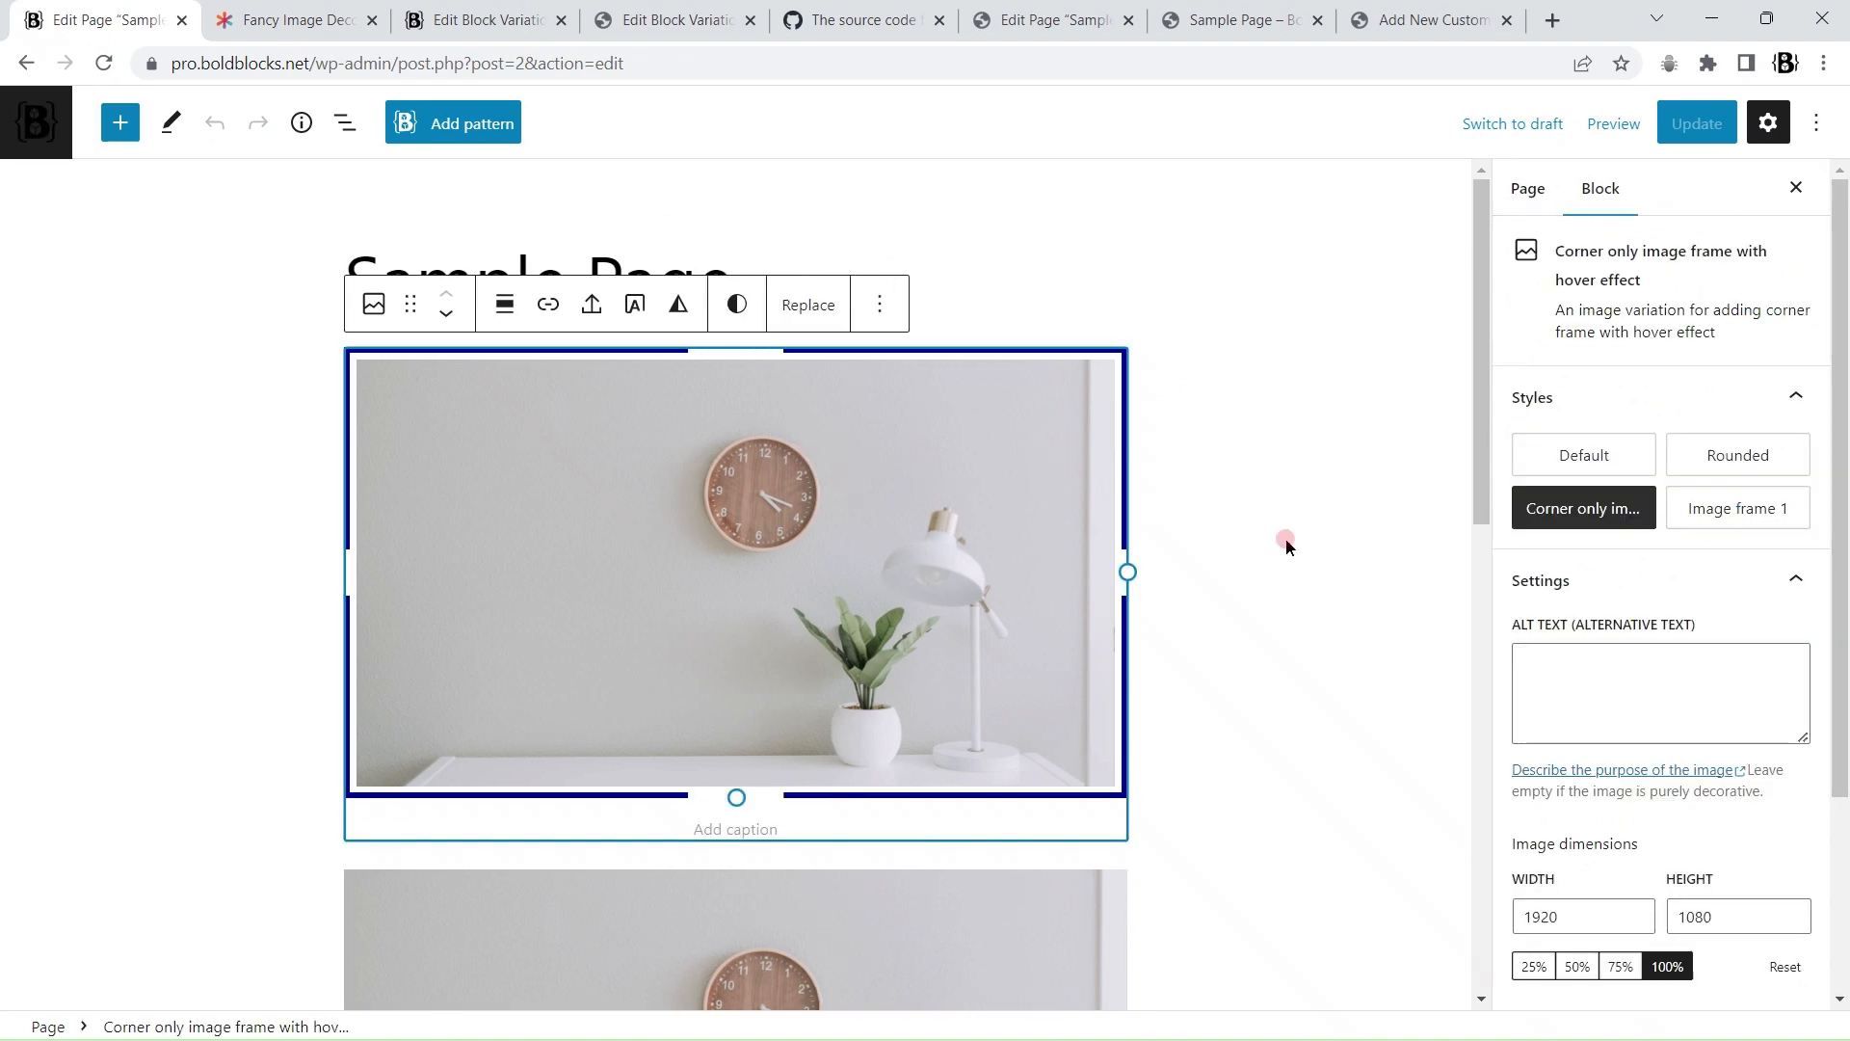
scroll(1218, 699, "down", 5)
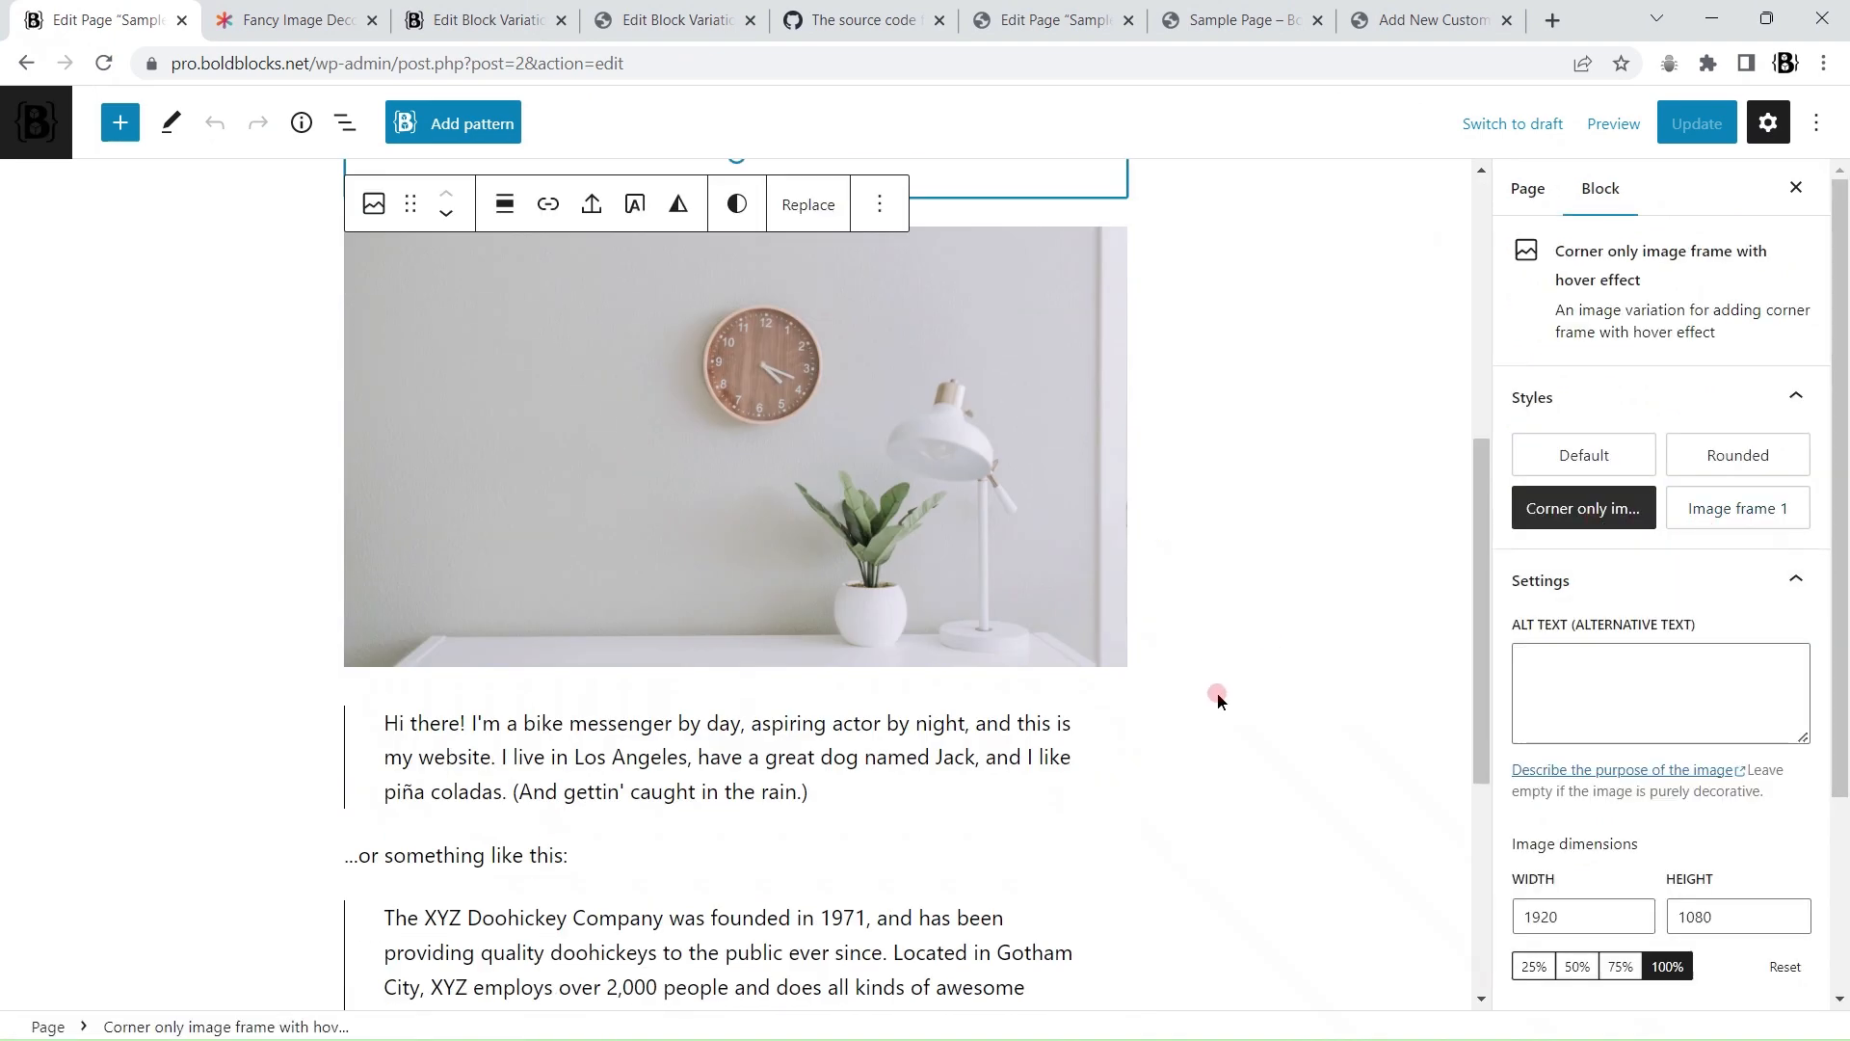
left_click(591, 514)
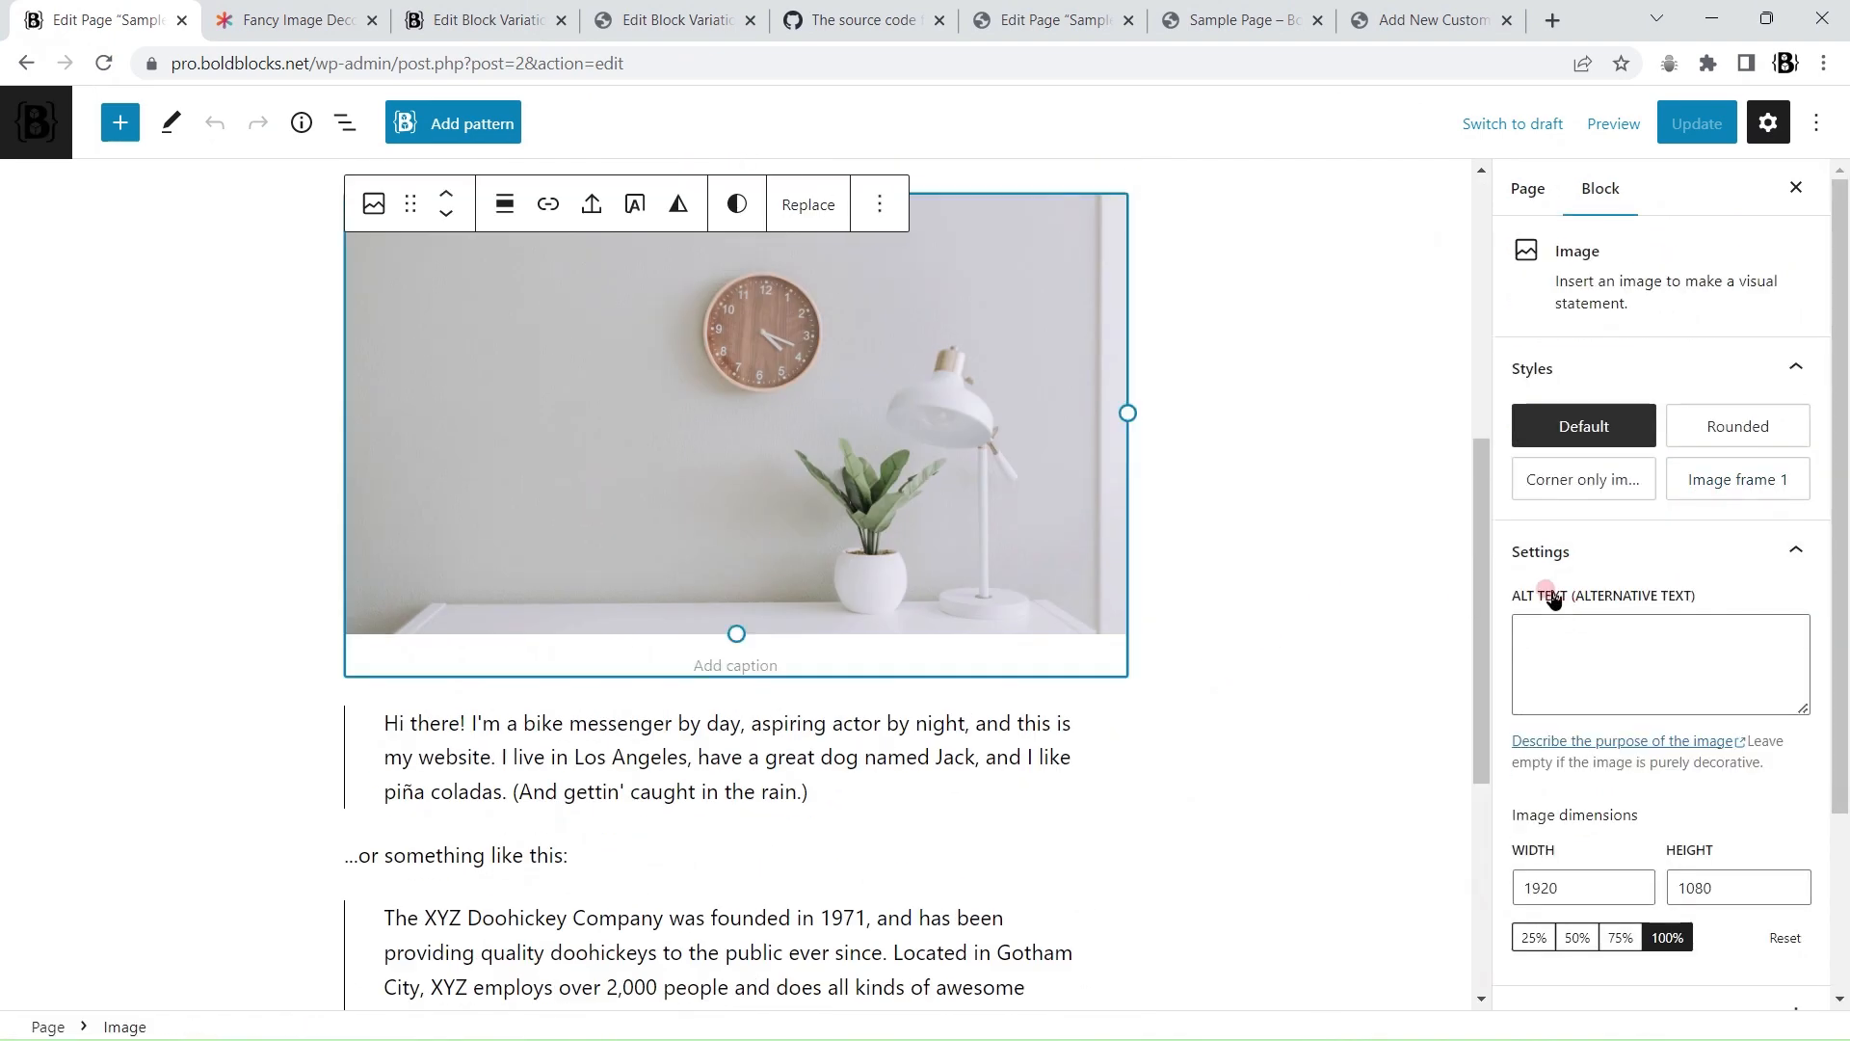
Step: Apply the corner-only image frame style to the second image and compare it with the framed image above
left_click(1584, 479)
scroll(1256, 570, "up", 3)
scroll(1216, 868, "up", 3)
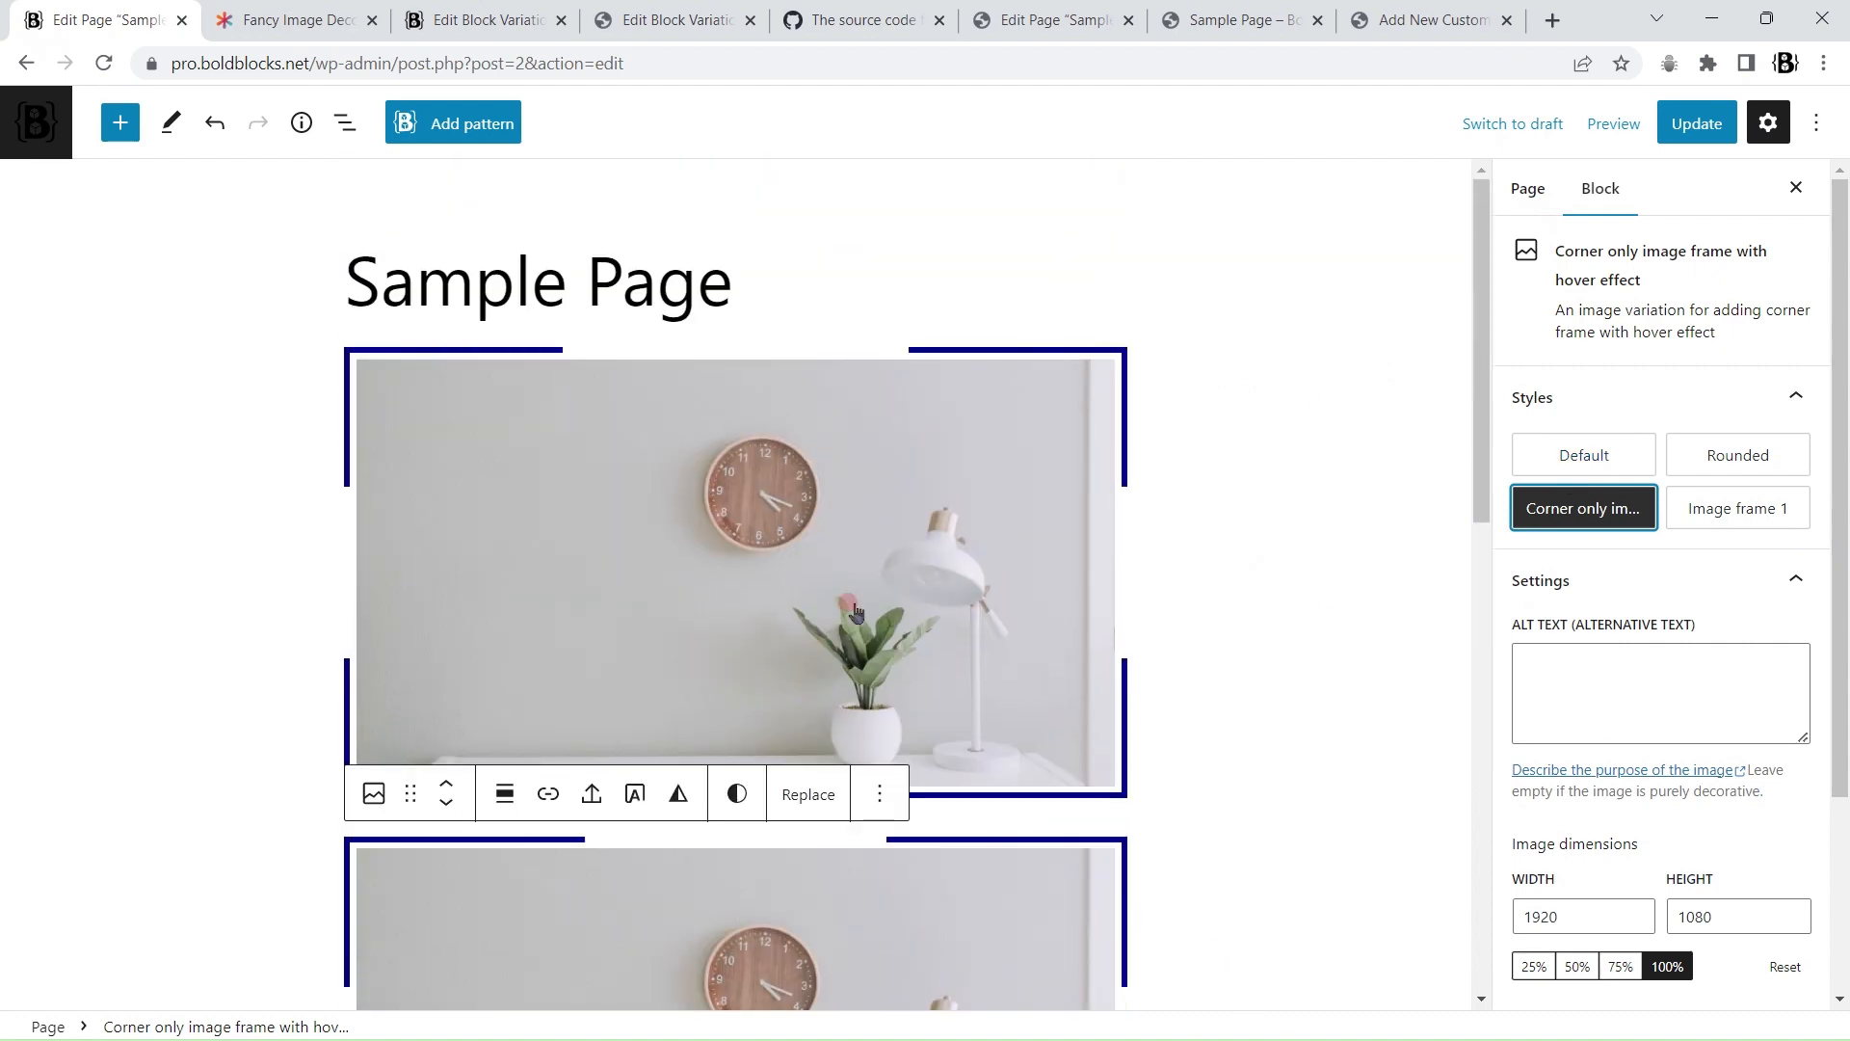
scroll(1210, 703, "down", 3)
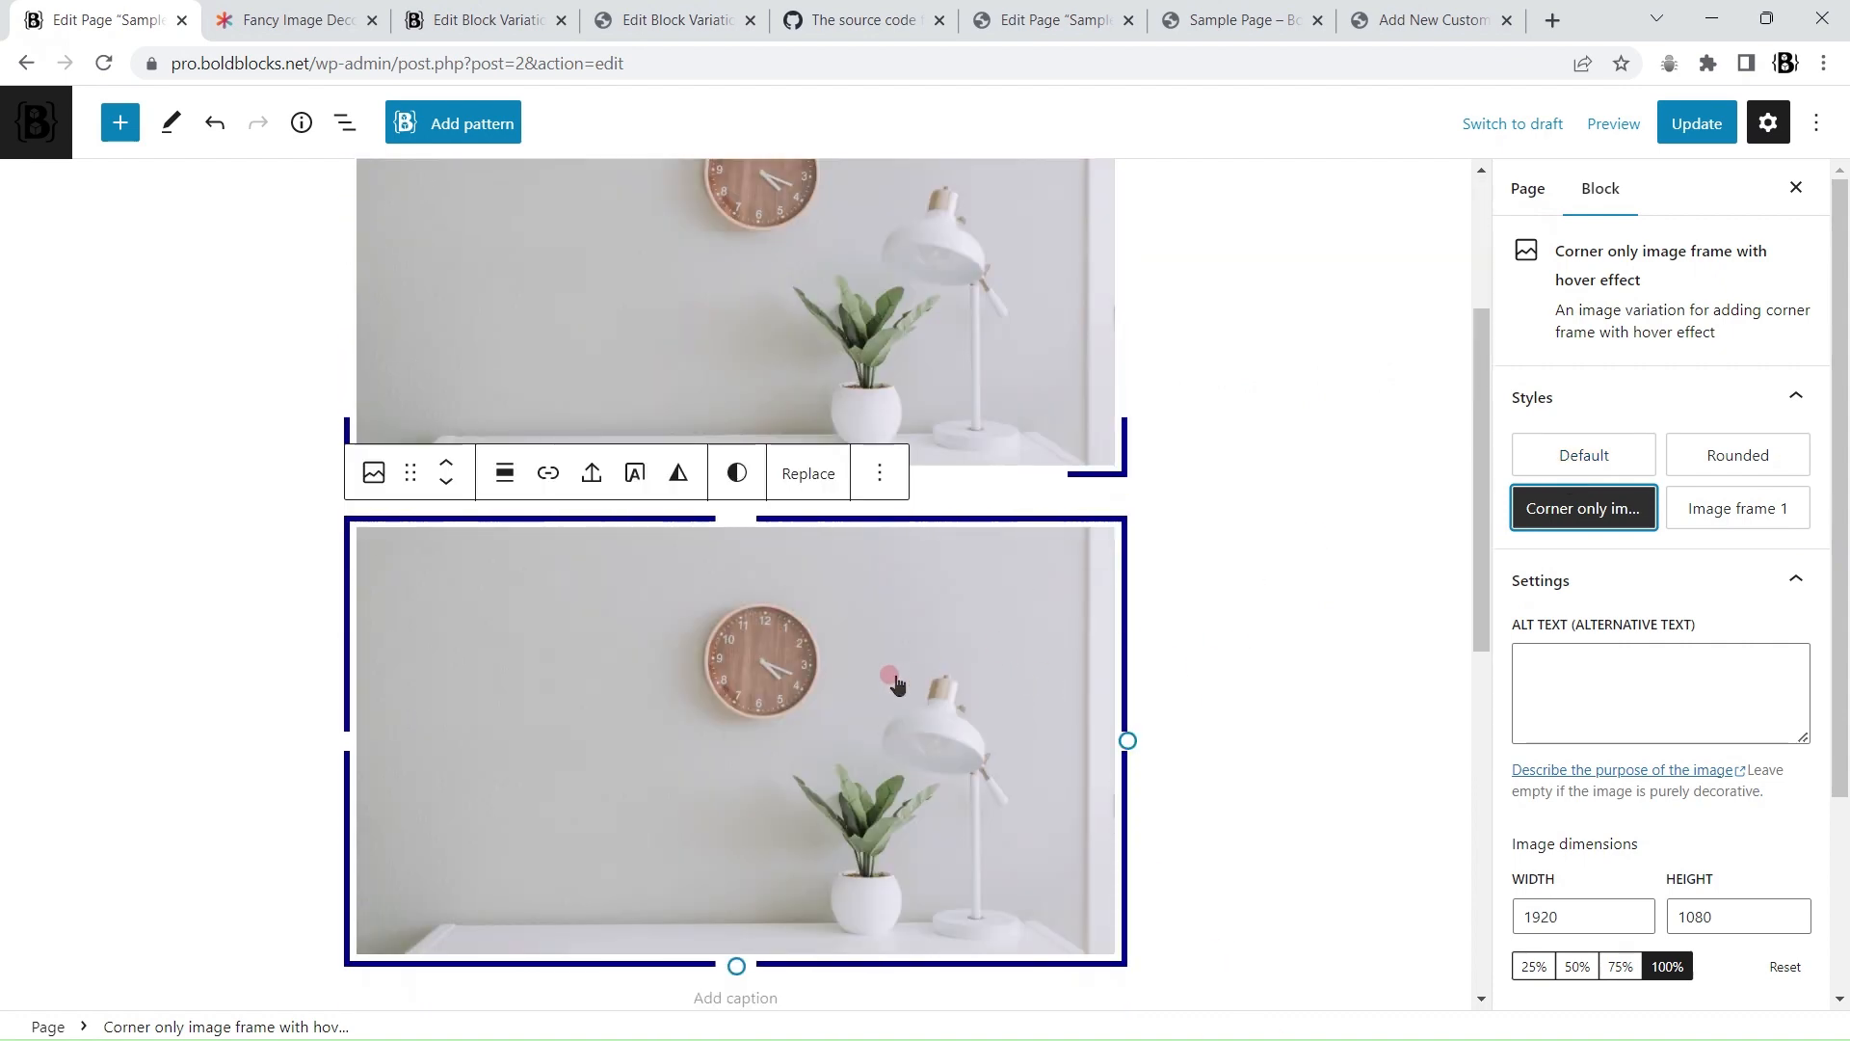
Step: Apply the "Image frame 1" style to the second image and update Sample Page
left_click(1734, 503)
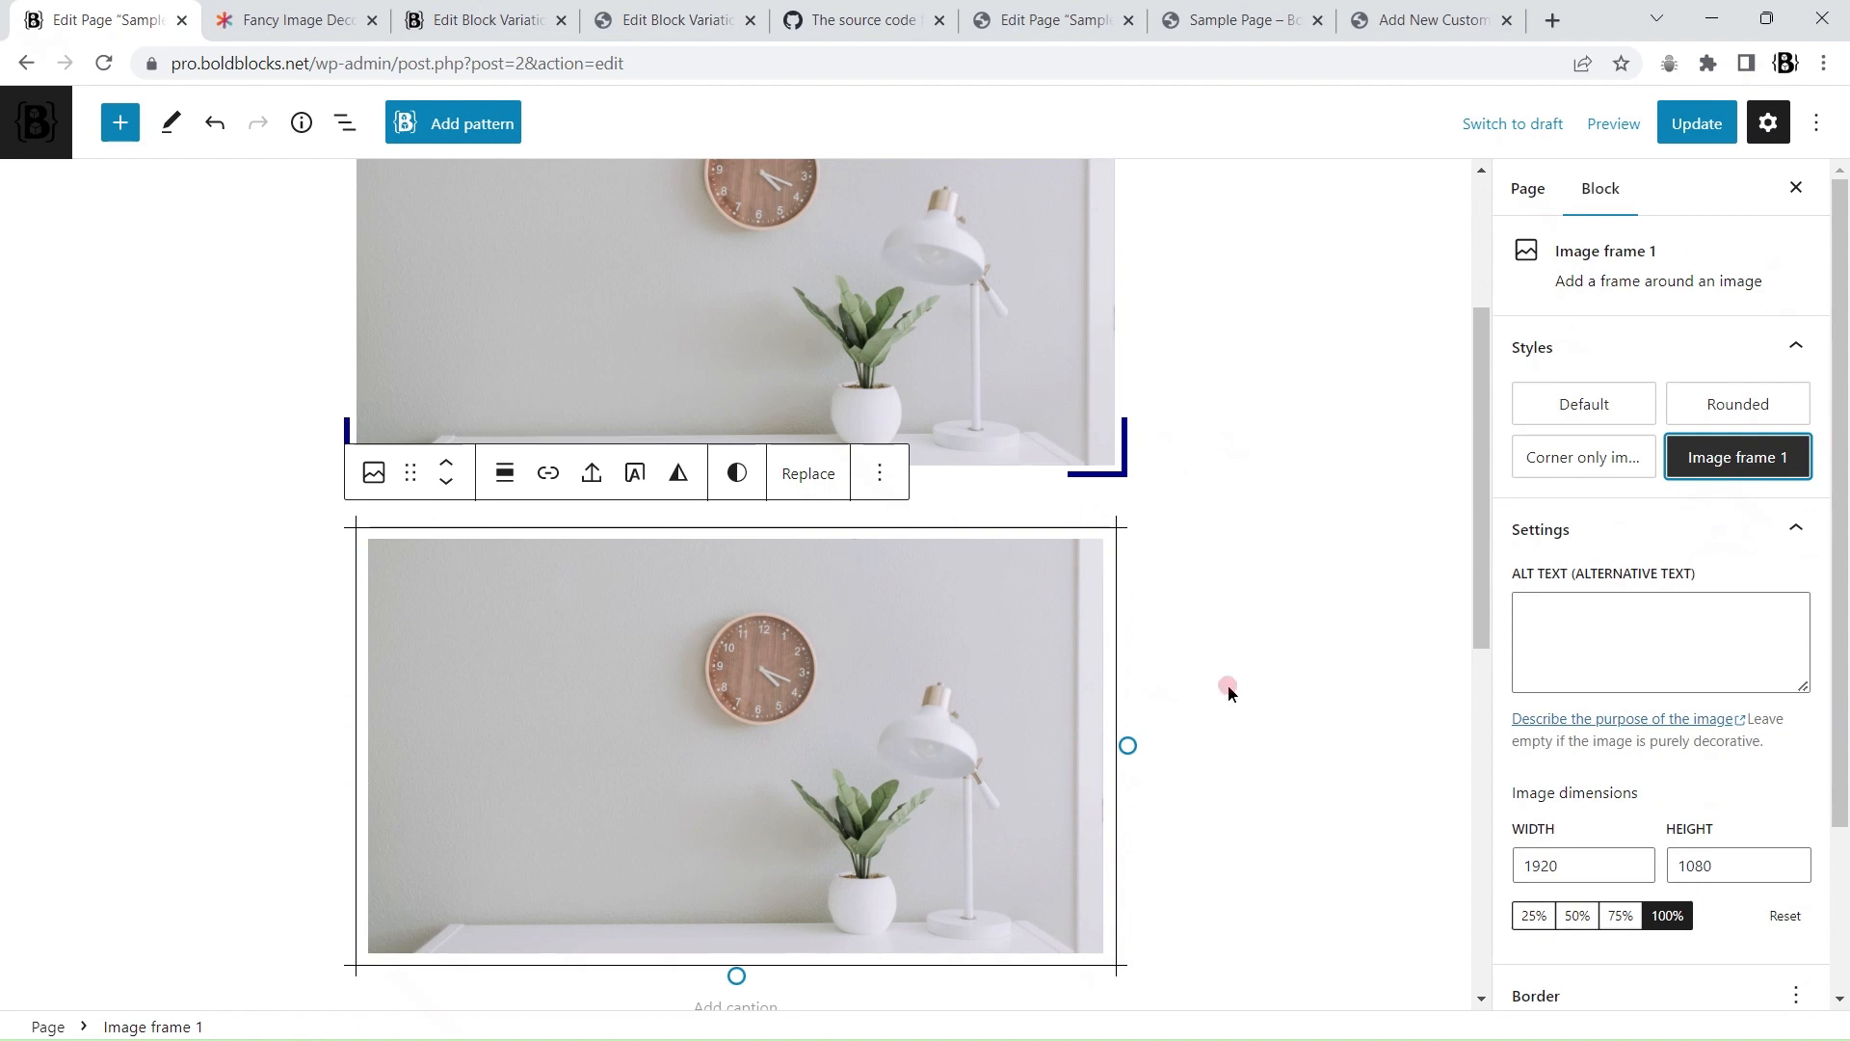
left_click(1268, 638)
scroll(1116, 721, "up", 3)
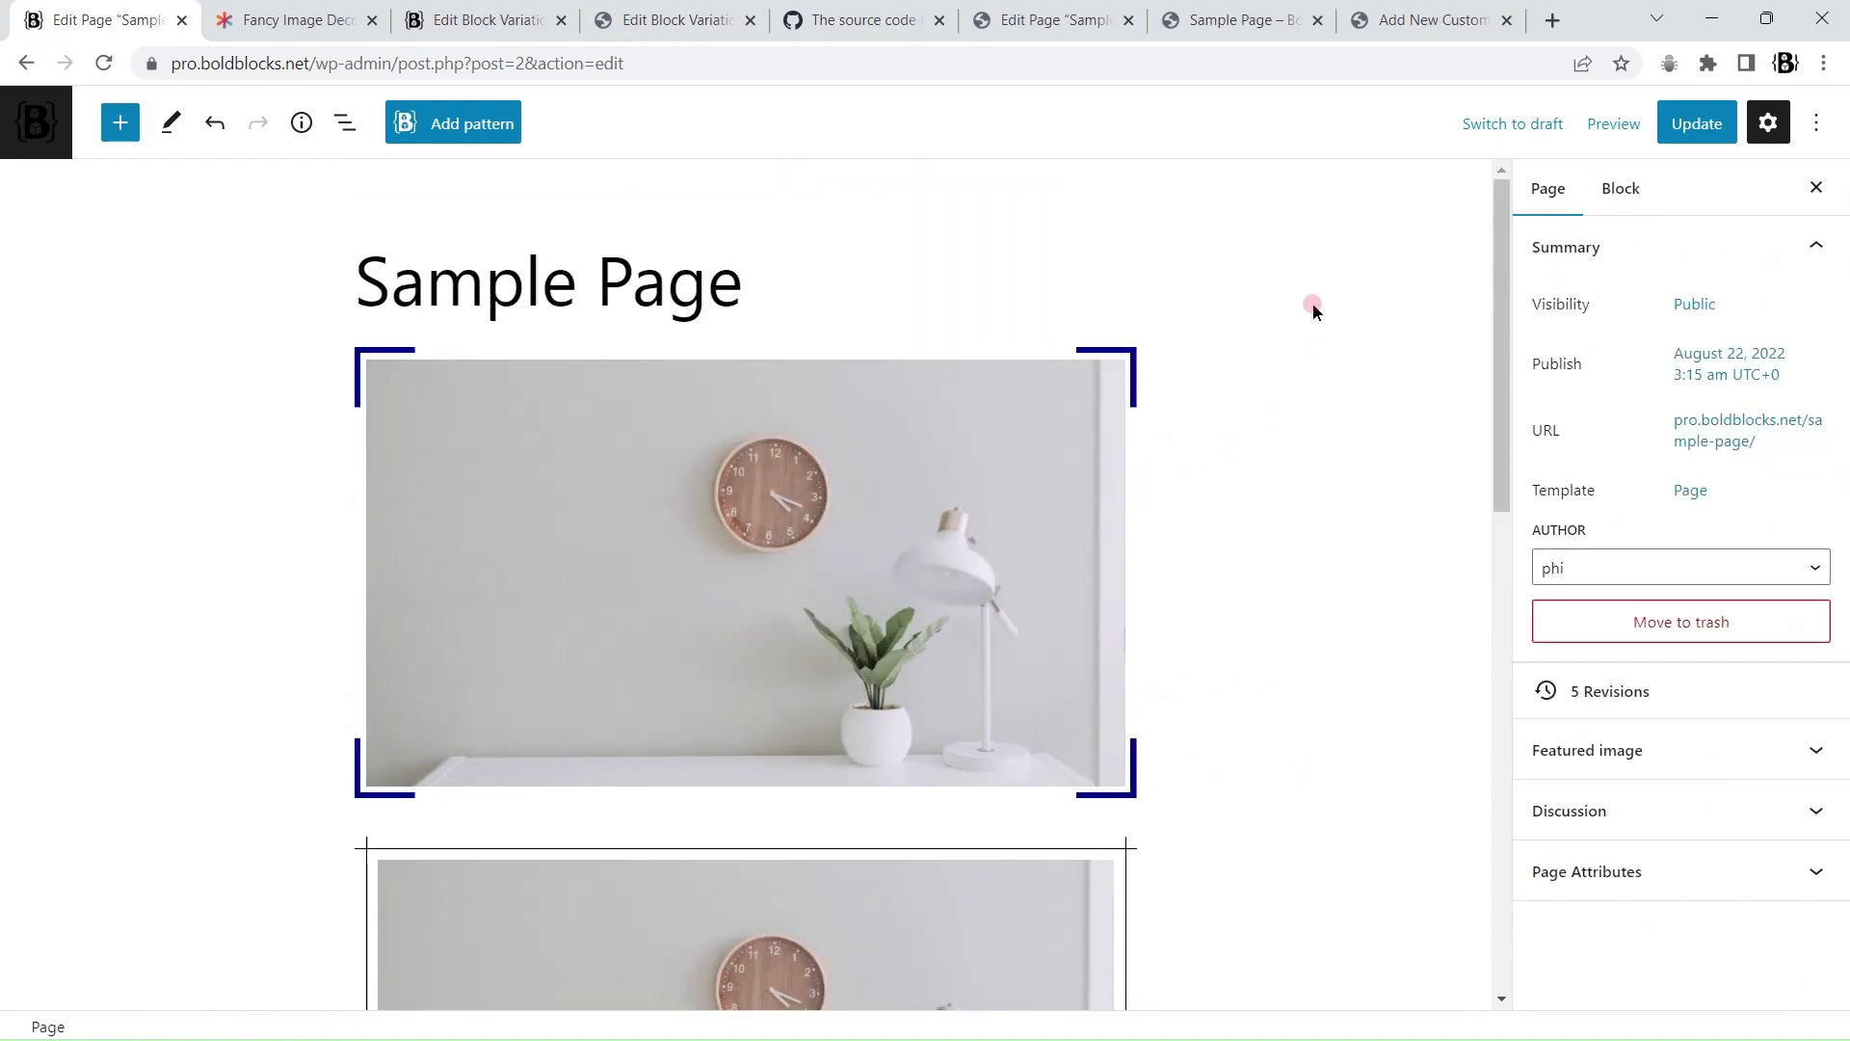
left_click(1696, 124)
Step: Examine the border thickness, colour, border length and transition values in the CSS-Tricks corner-only frame code
left_click(273, 20)
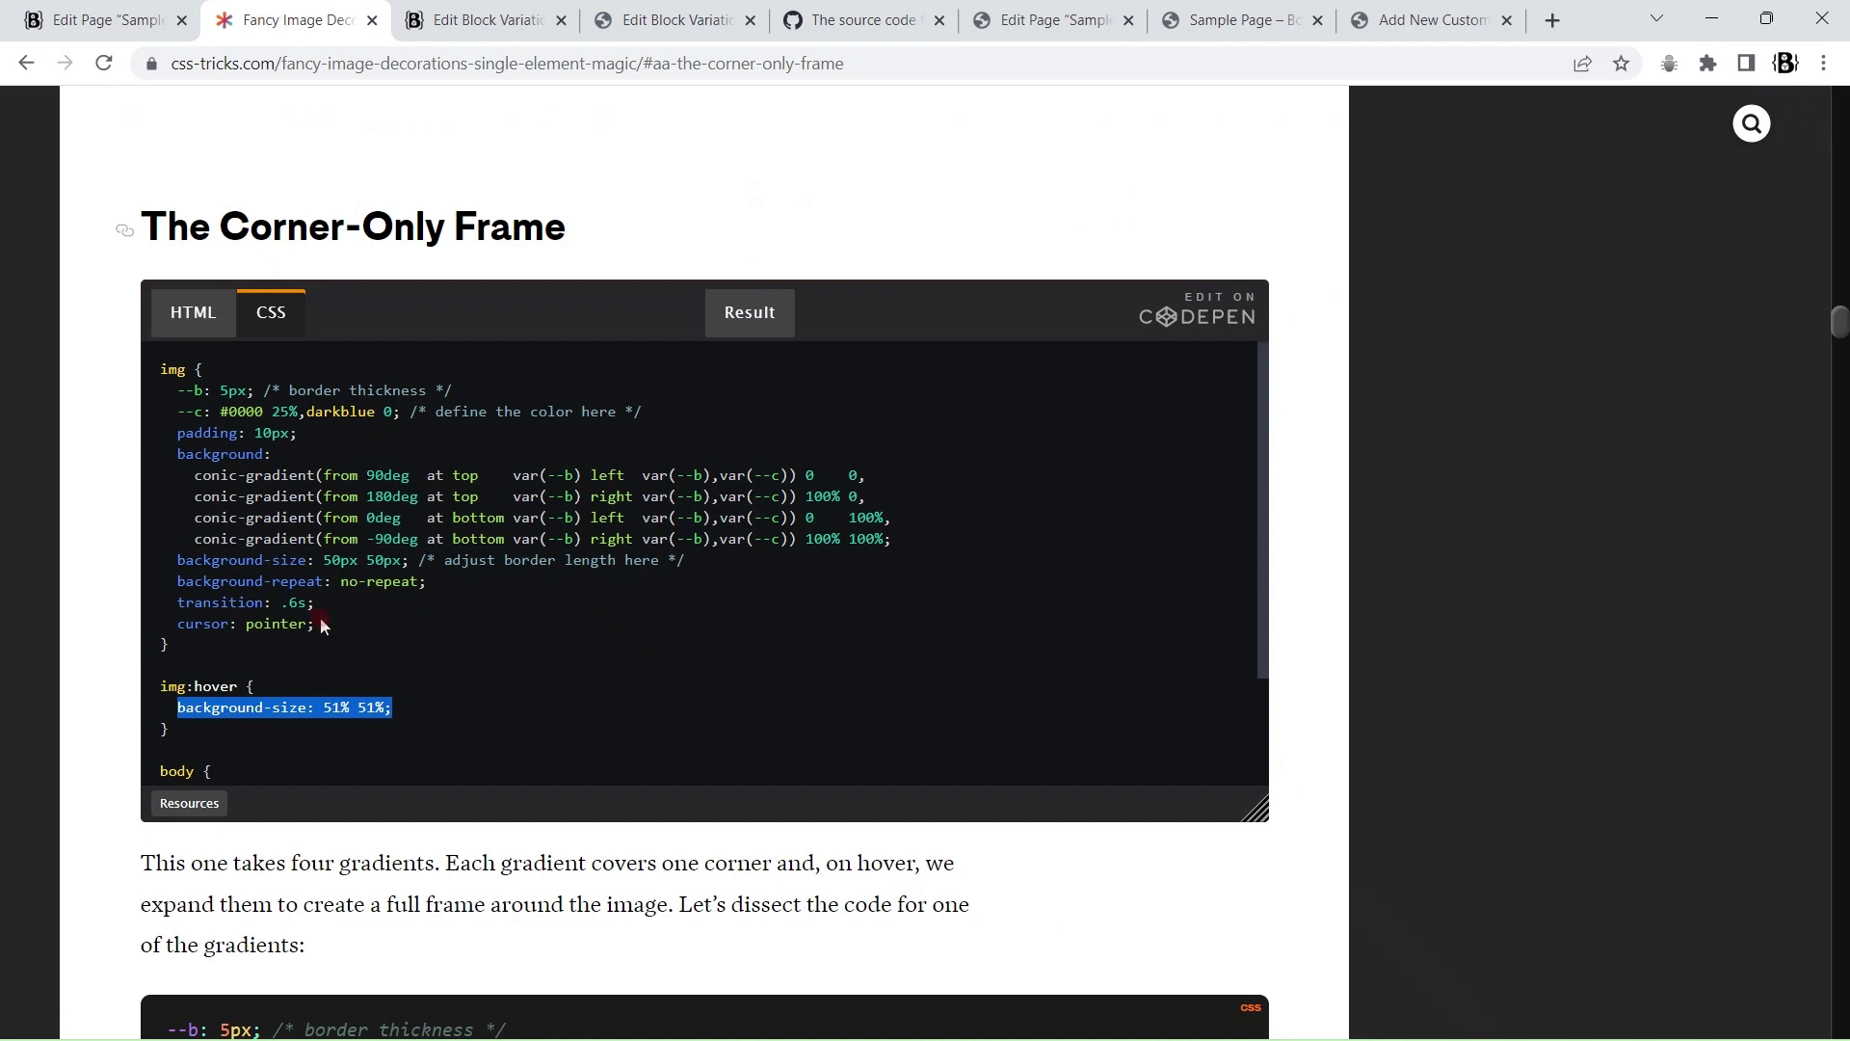
left_click(351, 627)
left_click_drag(351, 625, 179, 387)
left_click(466, 497)
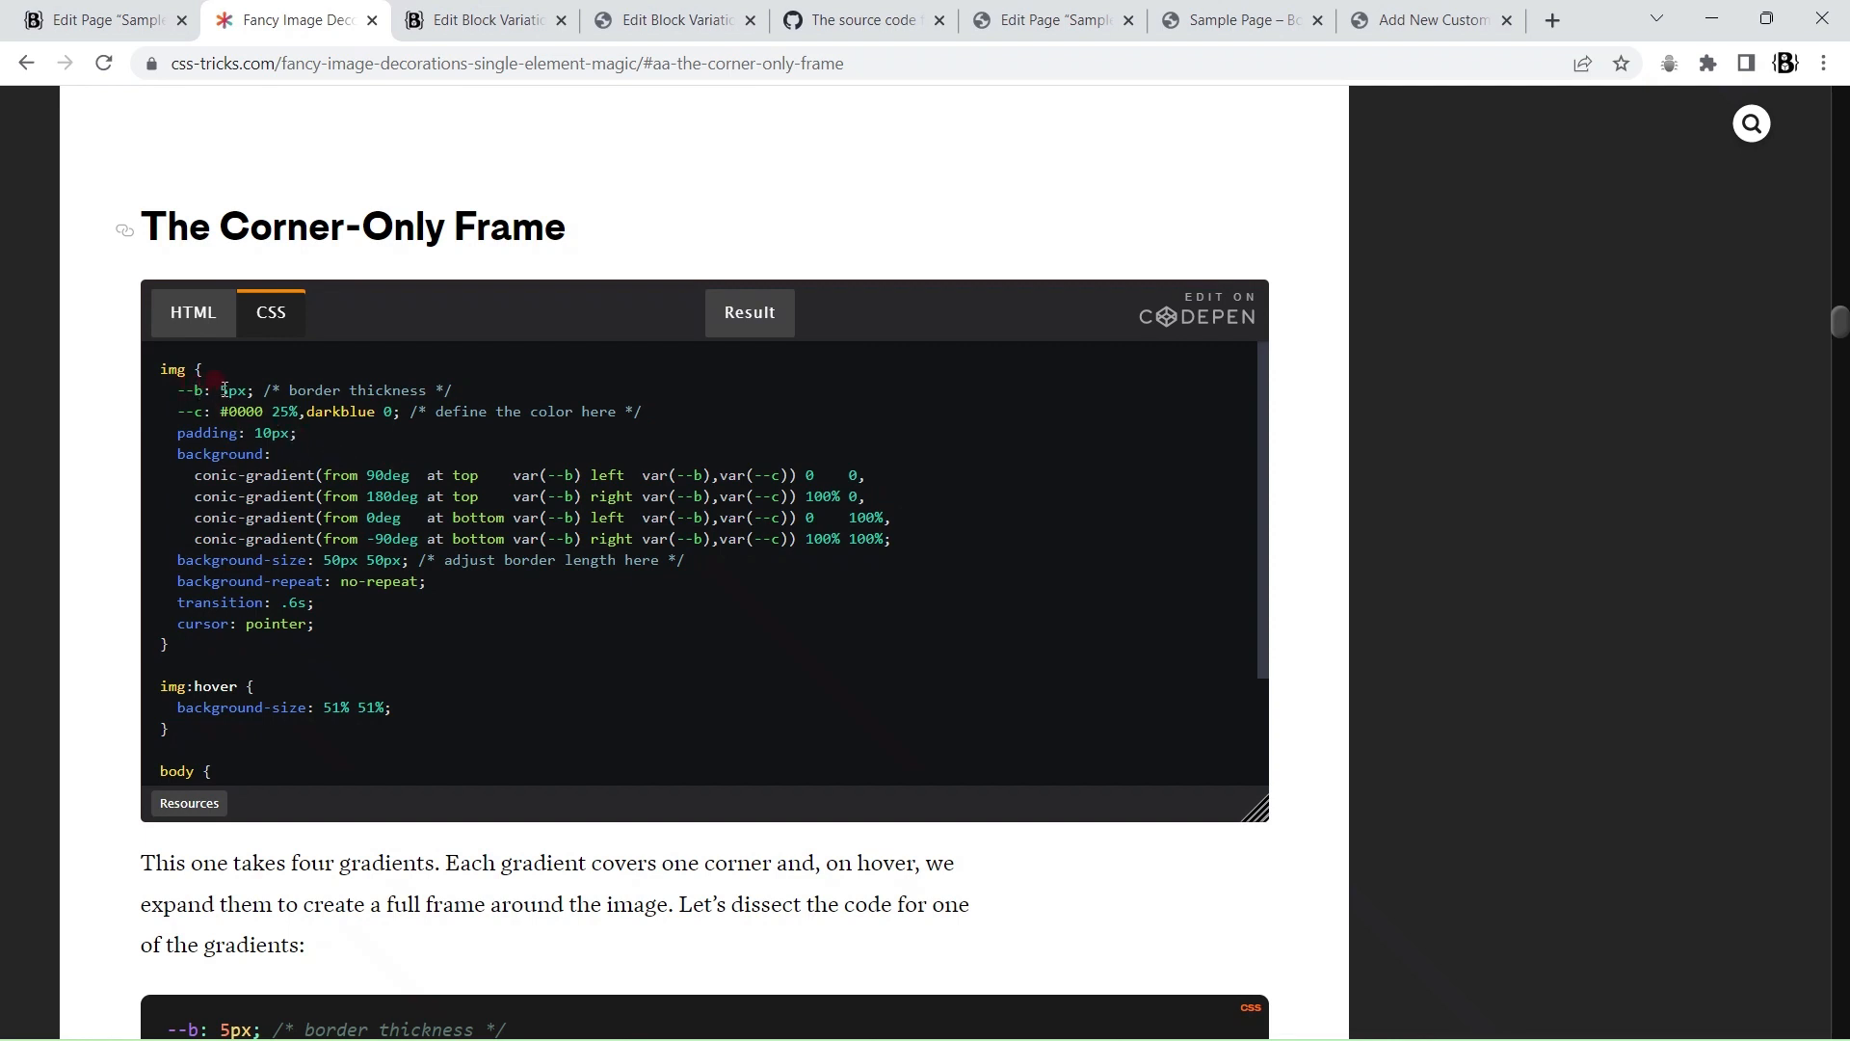
left_click_drag(222, 390, 431, 389)
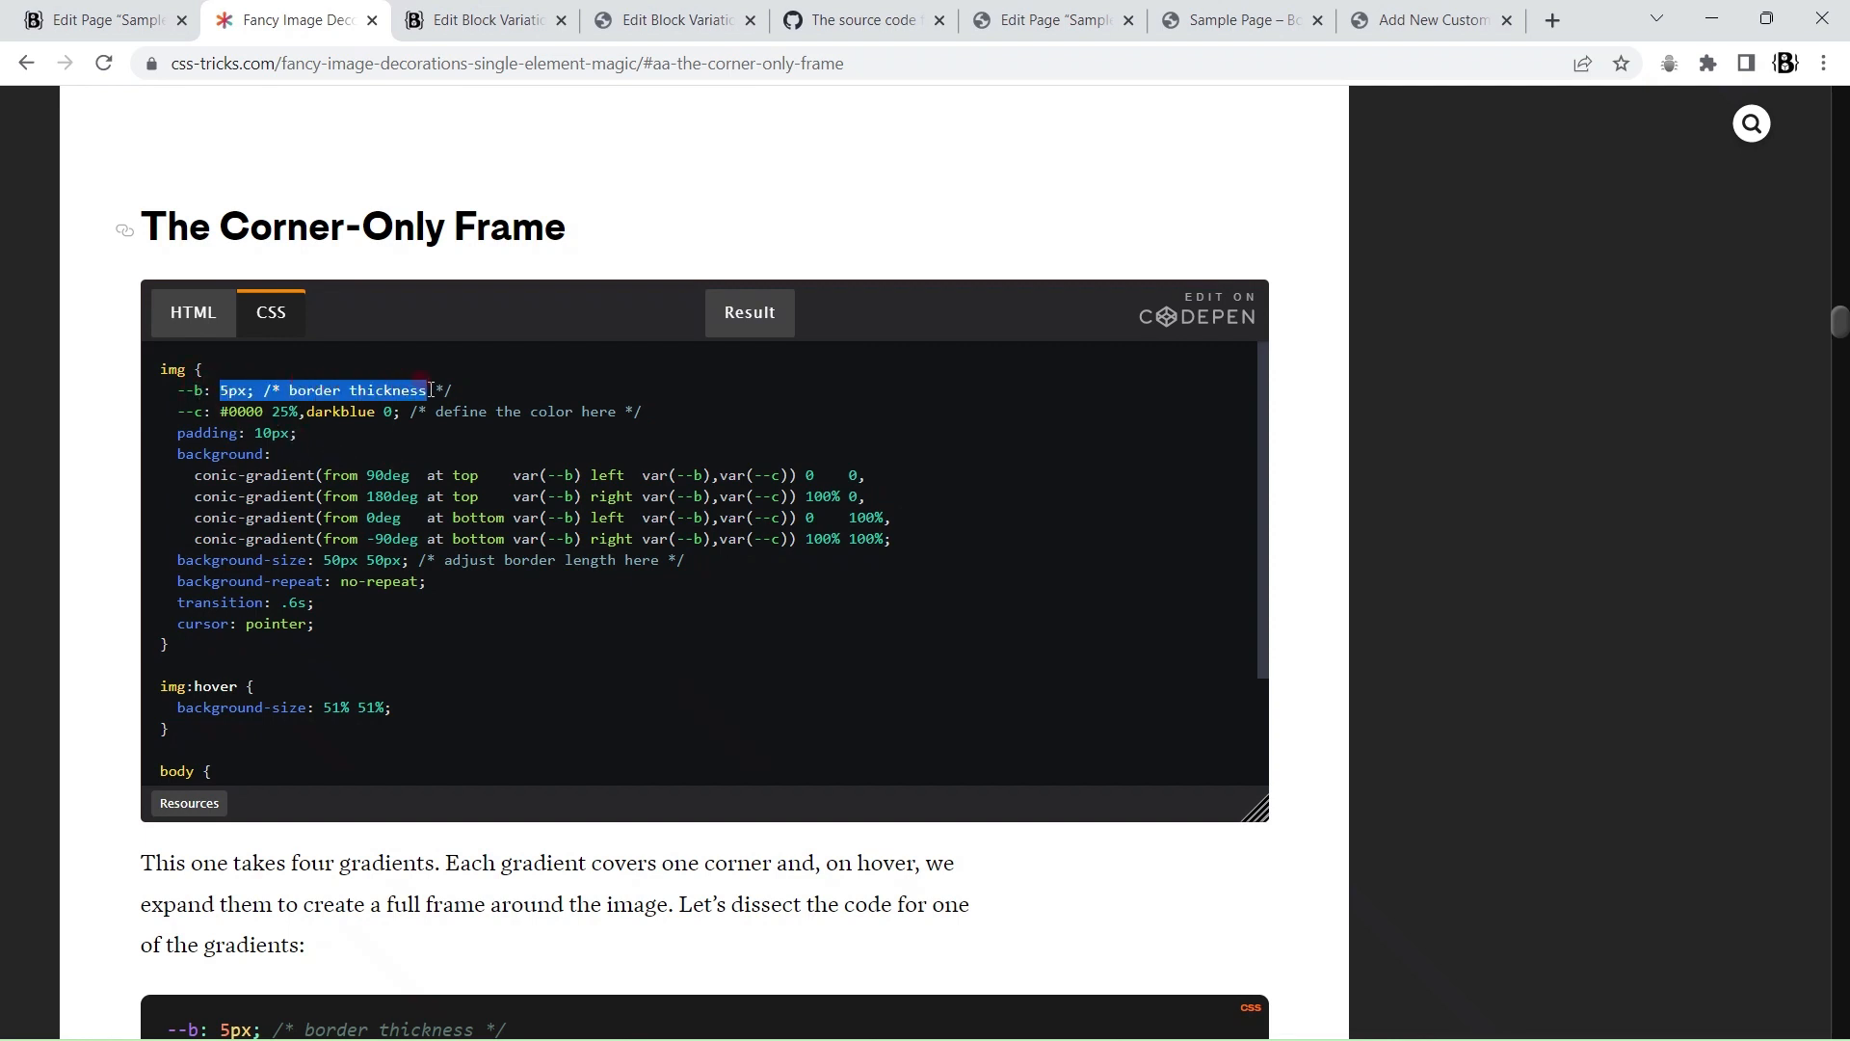
double_click(345, 412)
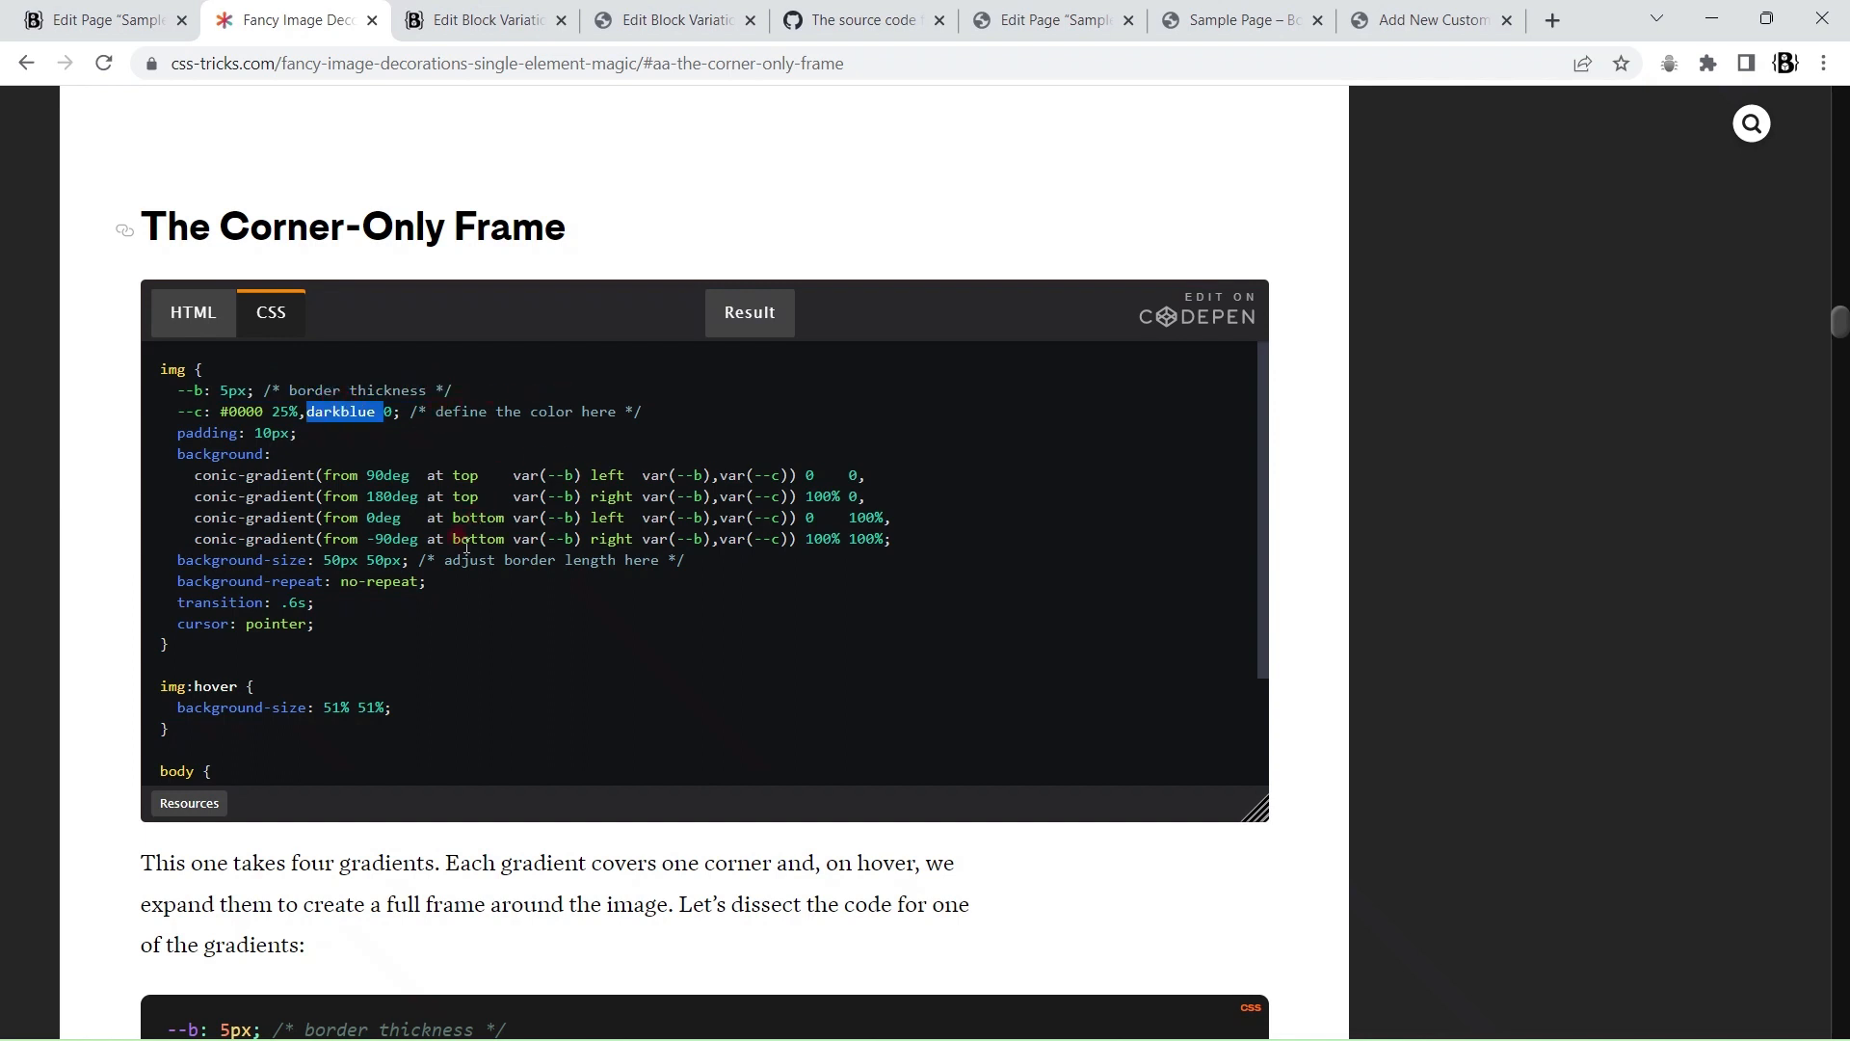
mouse_move(325, 560)
left_mouse_down()
mouse_move(341, 560)
mouse_move(298, 603)
left_mouse_up()
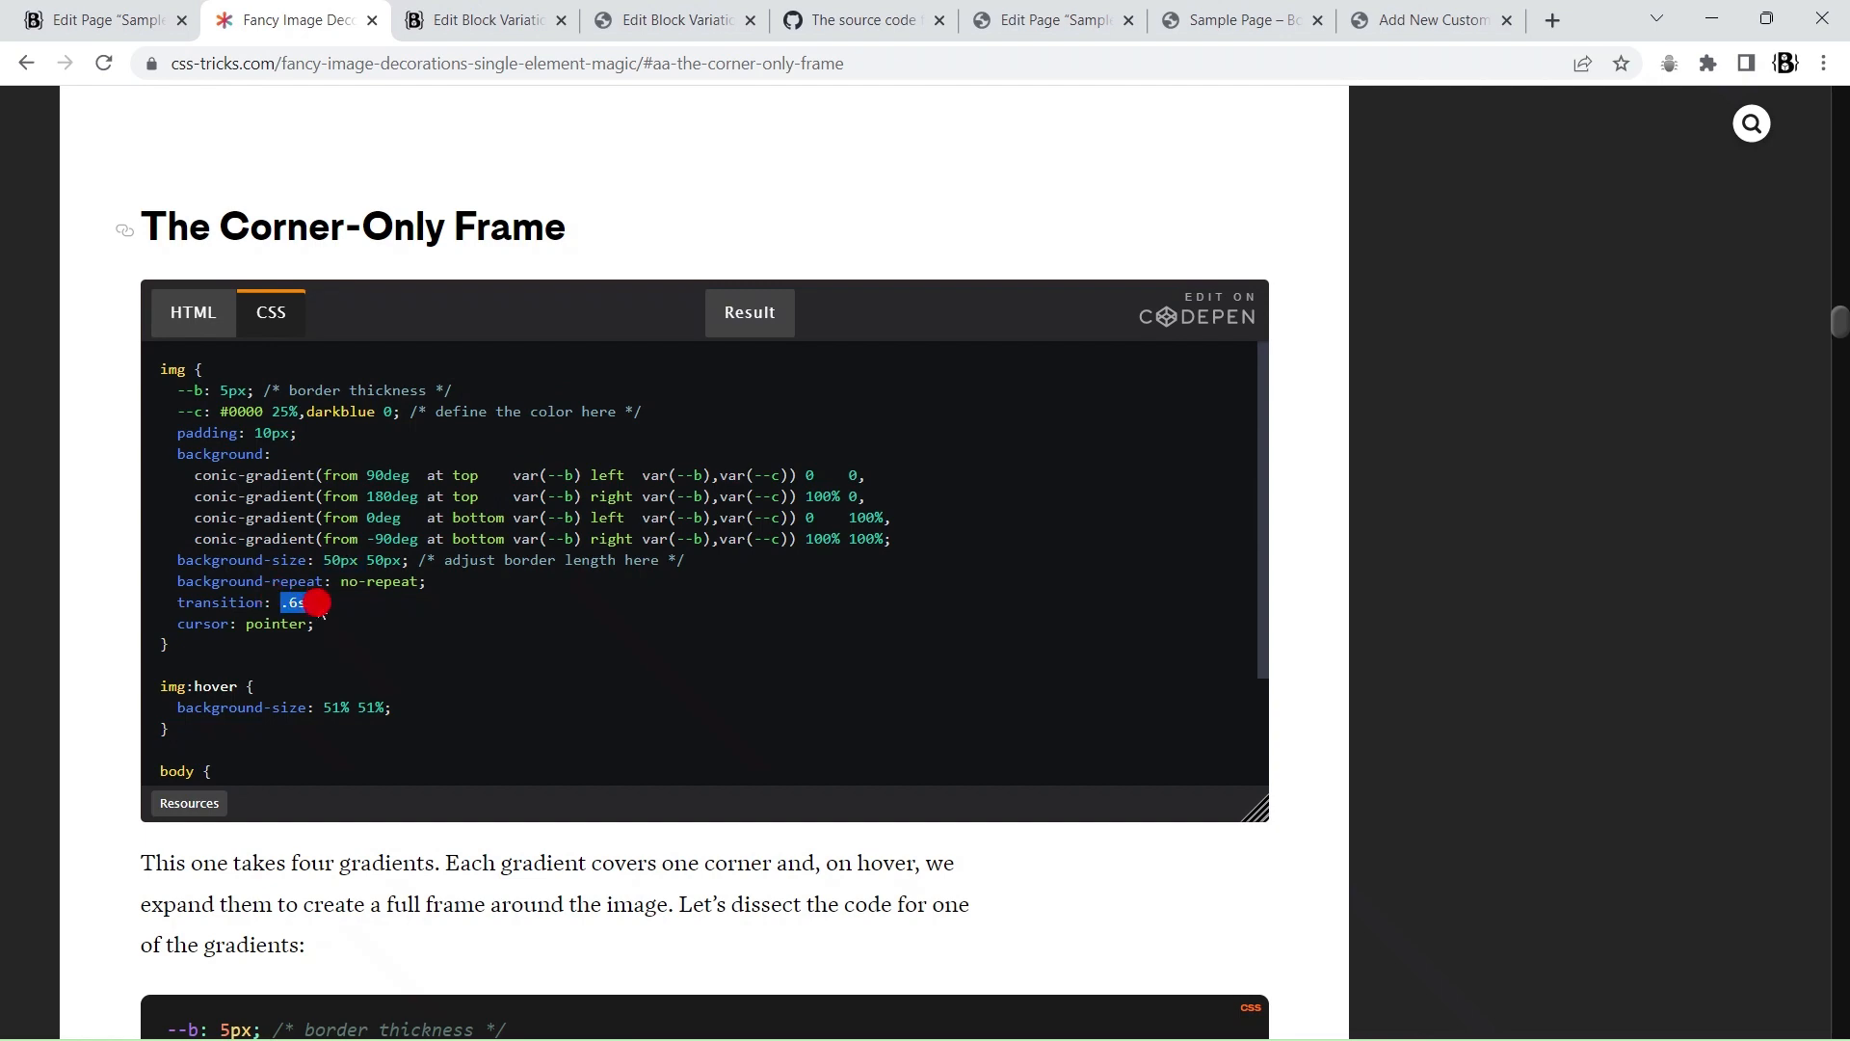
Step: Expand the custom CSS editor of the corner-only frame variation to fullscreen
left_click(508, 44)
scroll(1658, 578, "down", 6)
left_click(1763, 678)
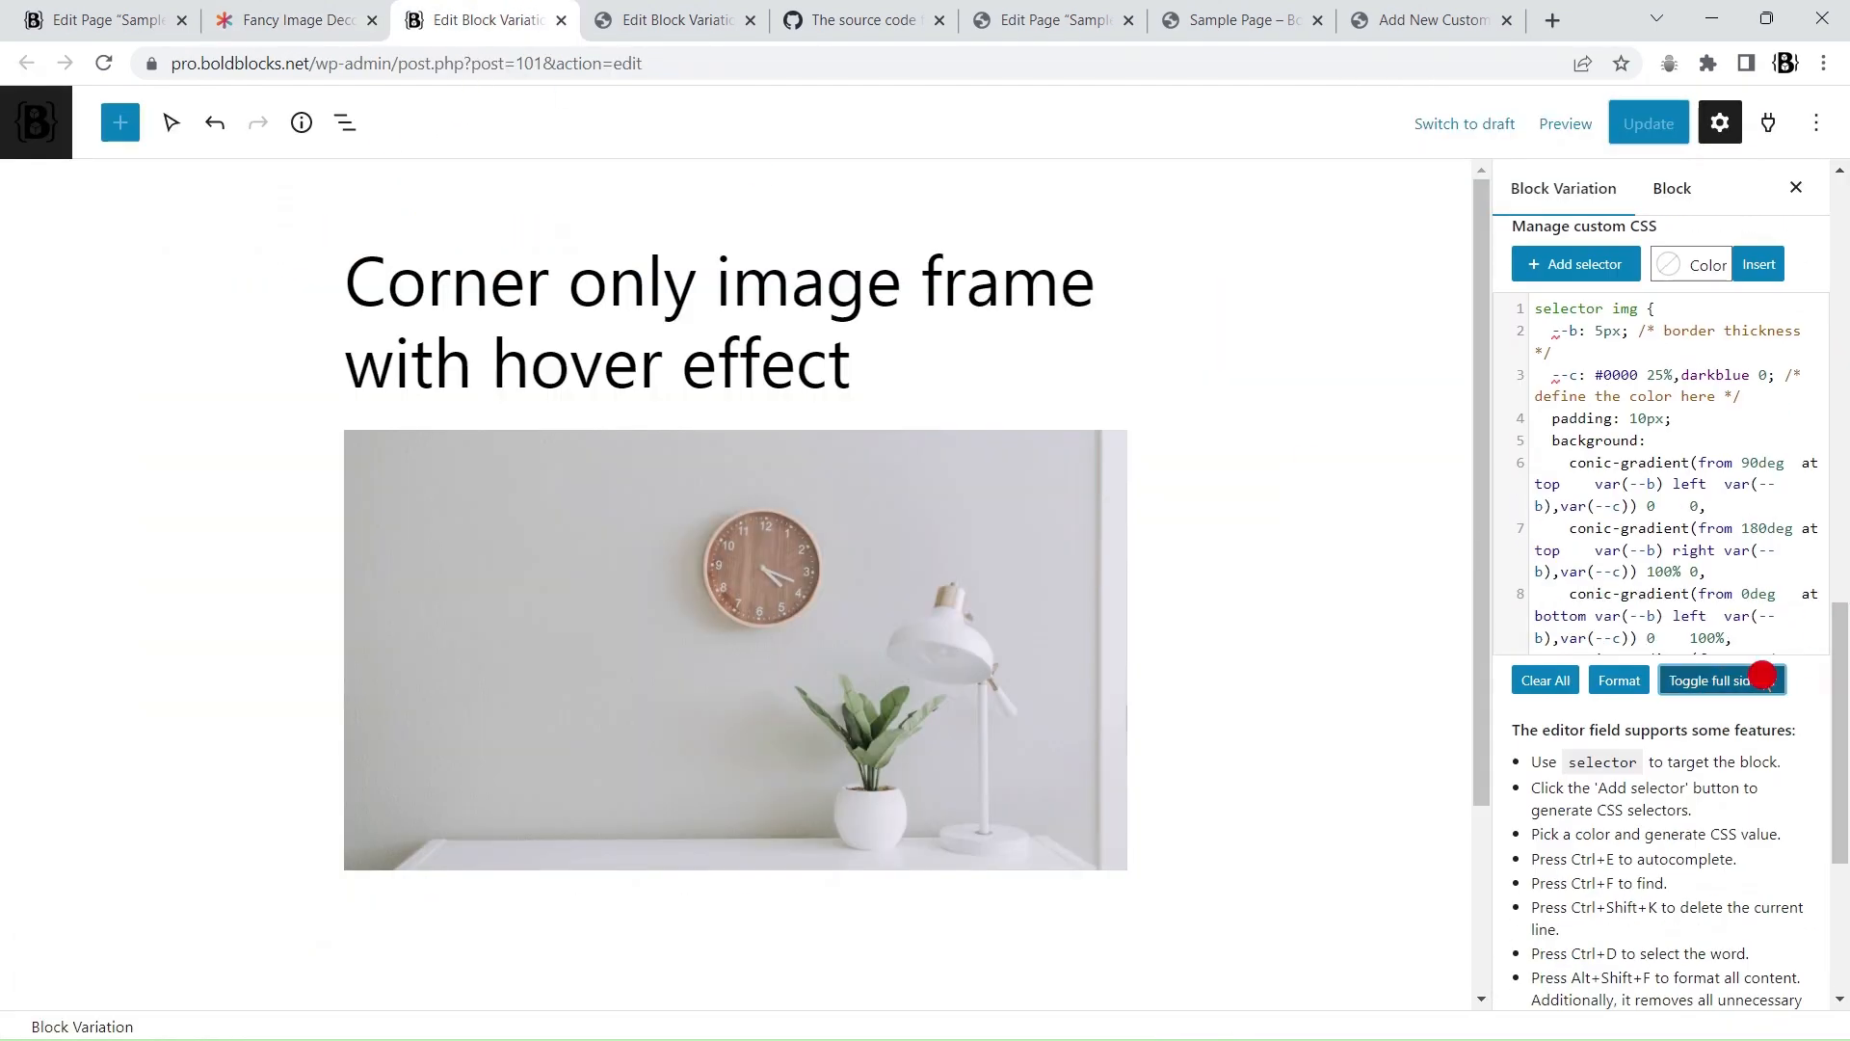
left_click(439, 552)
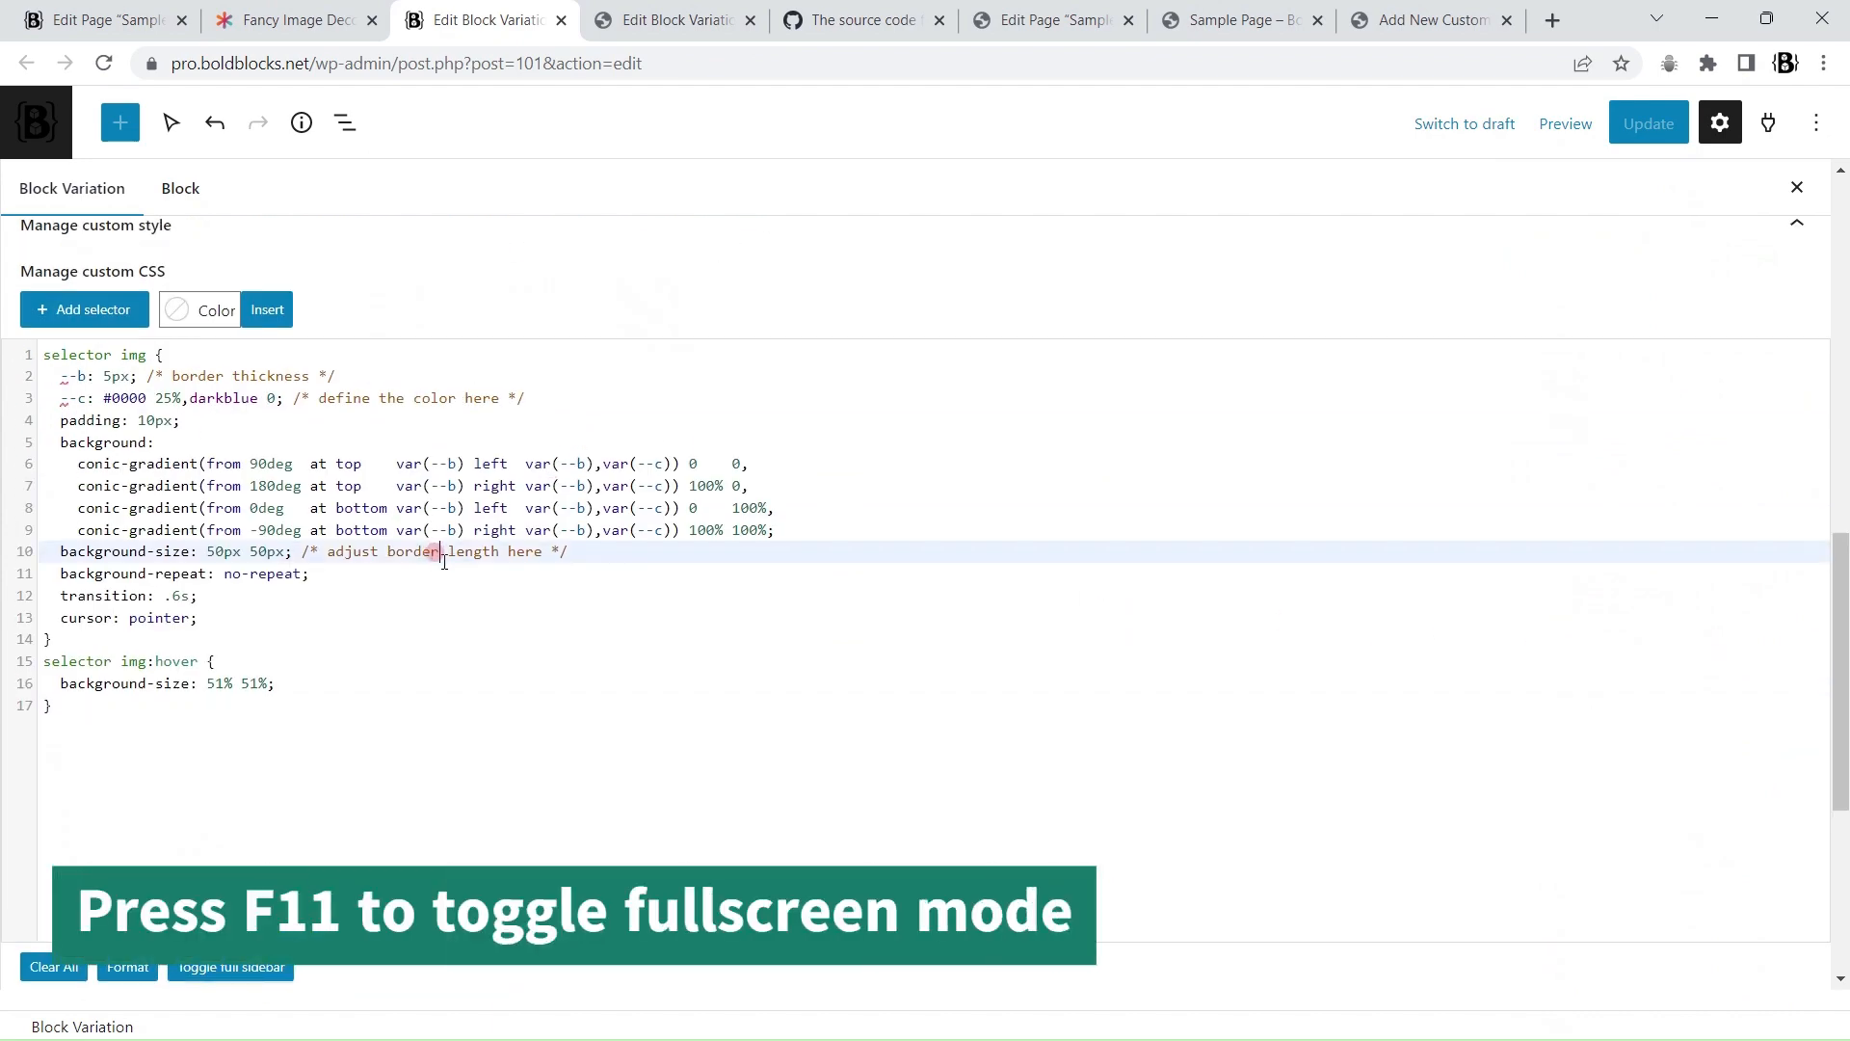
left_click(420, 579)
key("F11")
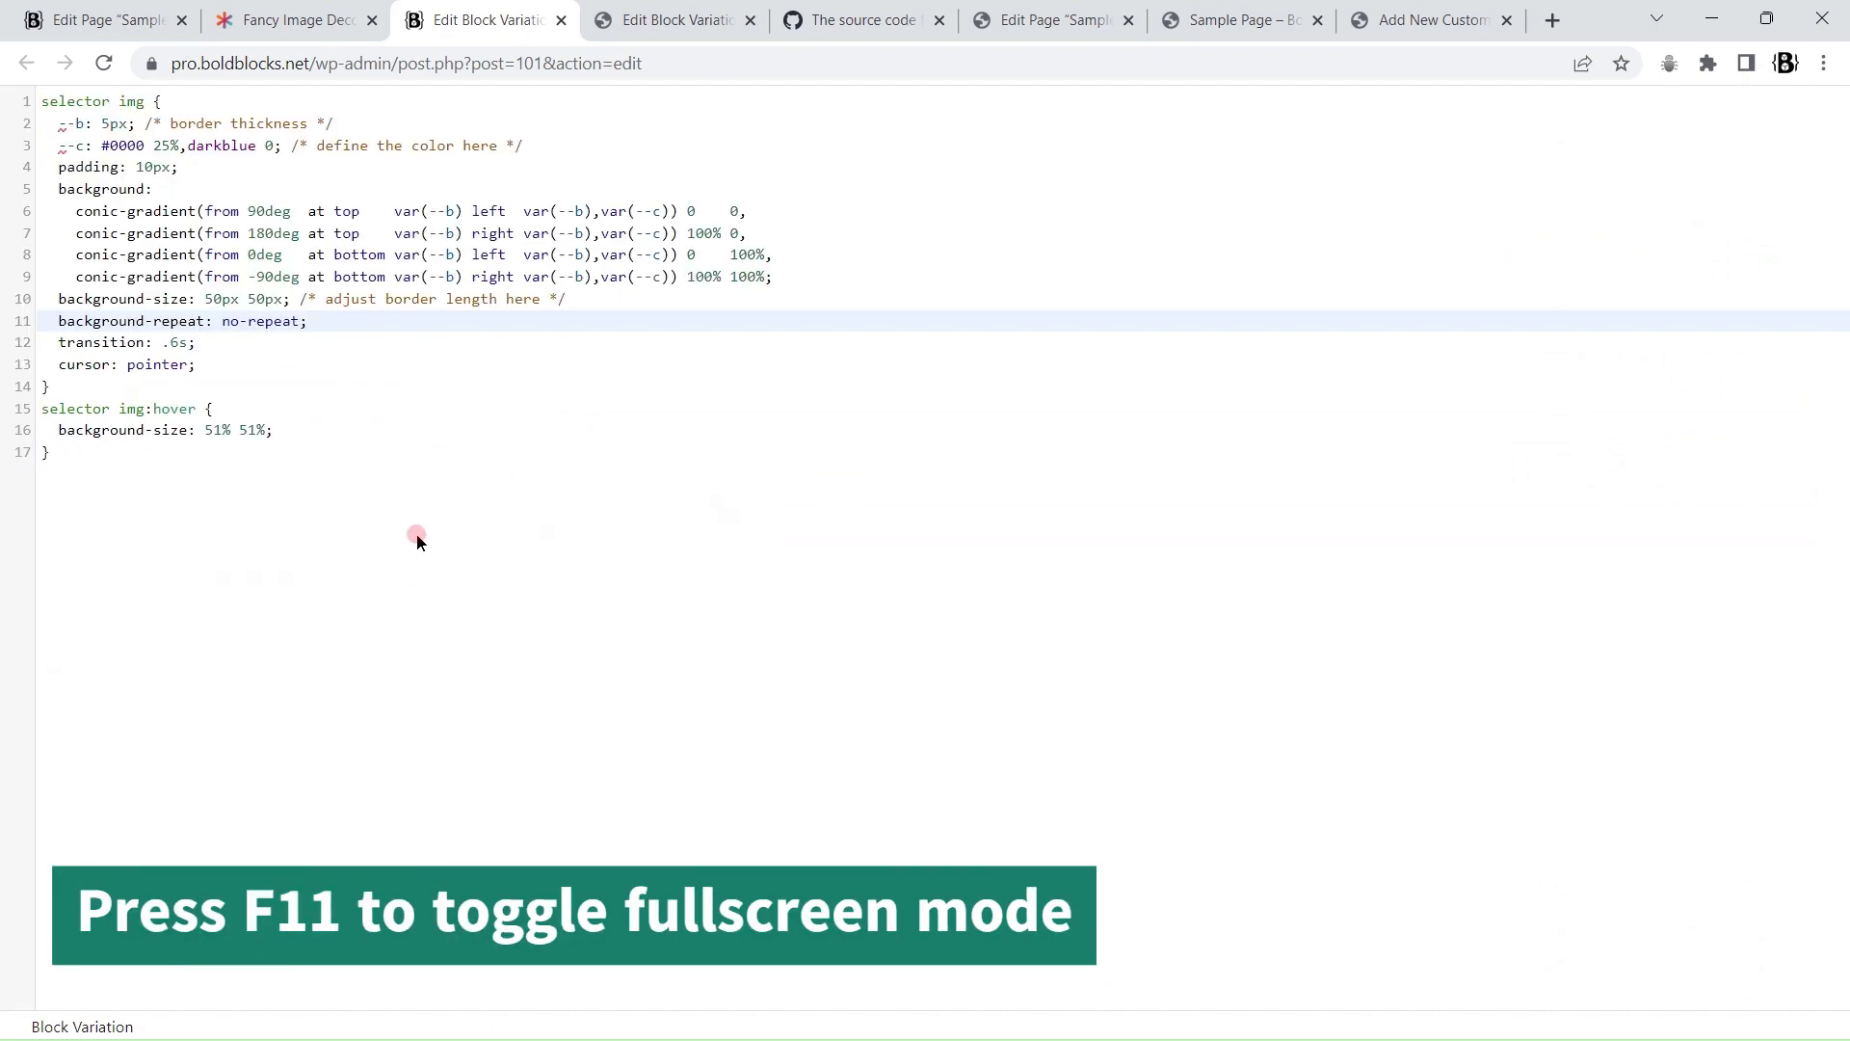
Step: Set the border thickness variable --b to "var(--bb-attr--border, 5px)", leave fullscreen and save the variation
left_click(101, 127)
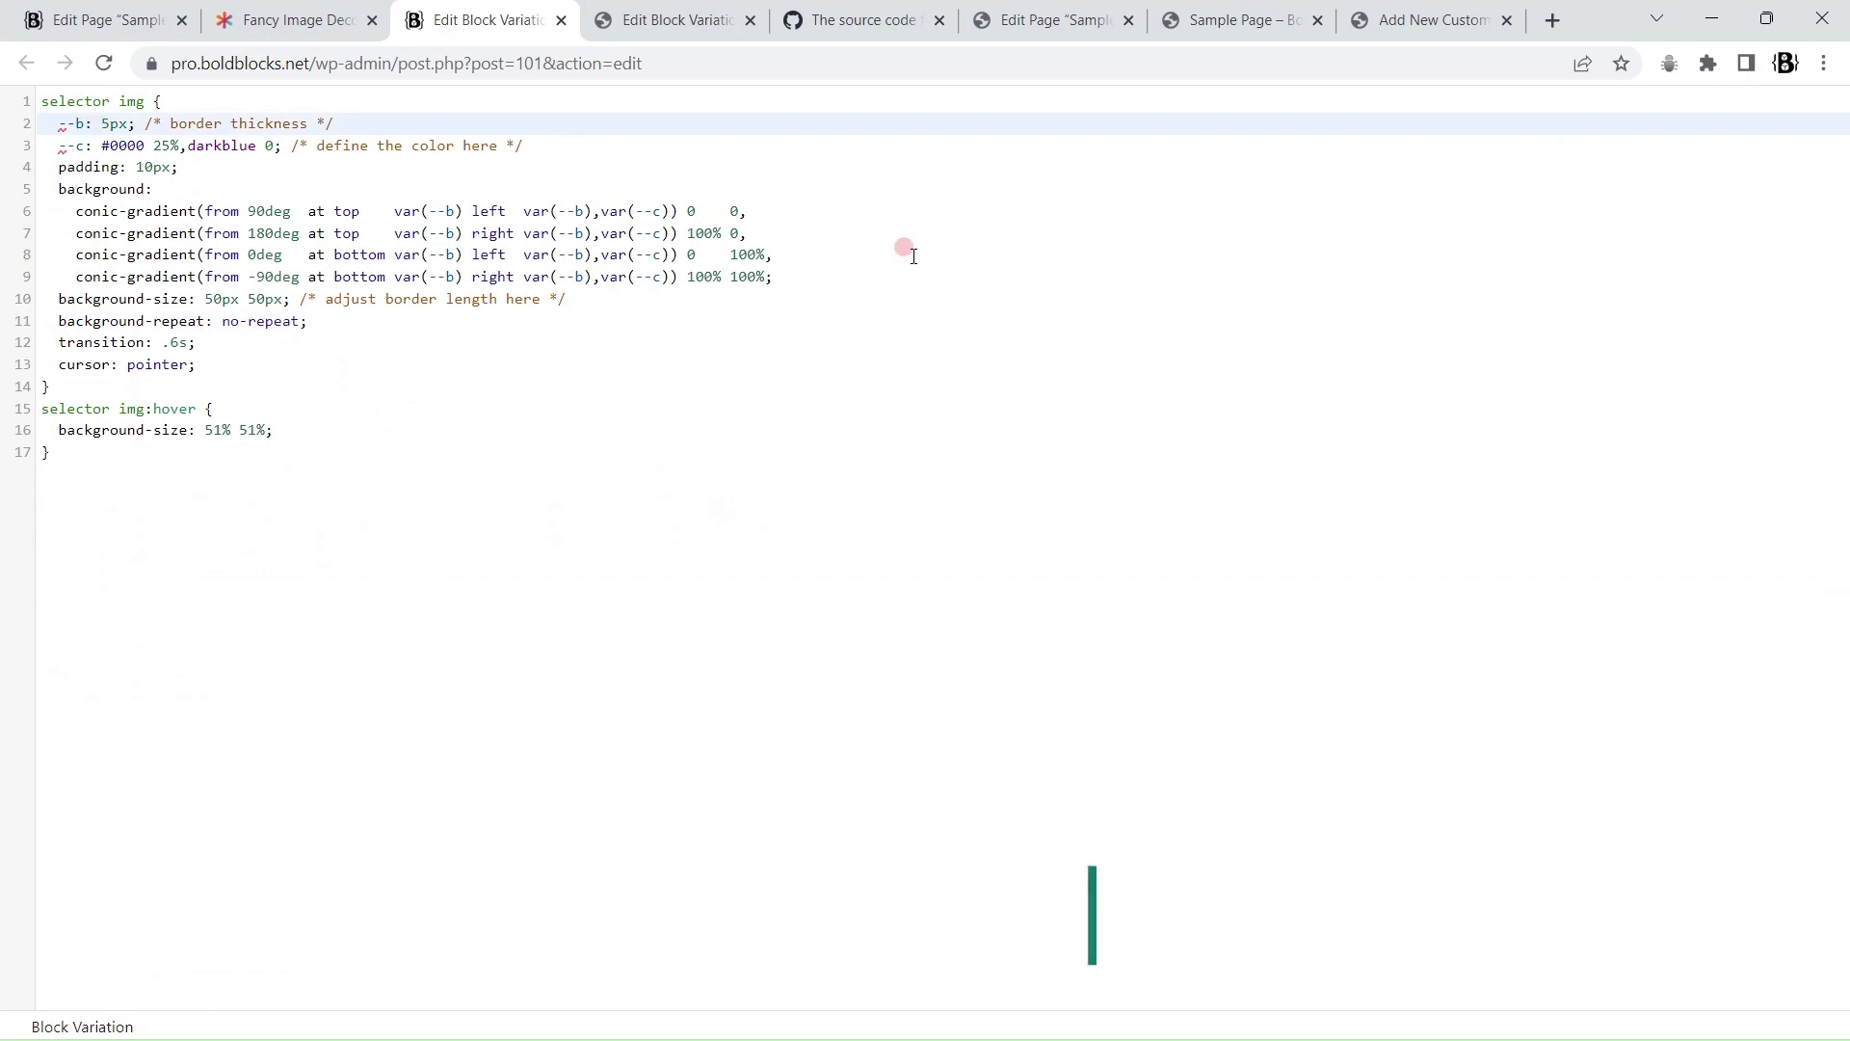
key("ctrl+shift+Right")
type("(")
key("Left")
key("Left")
type("var")
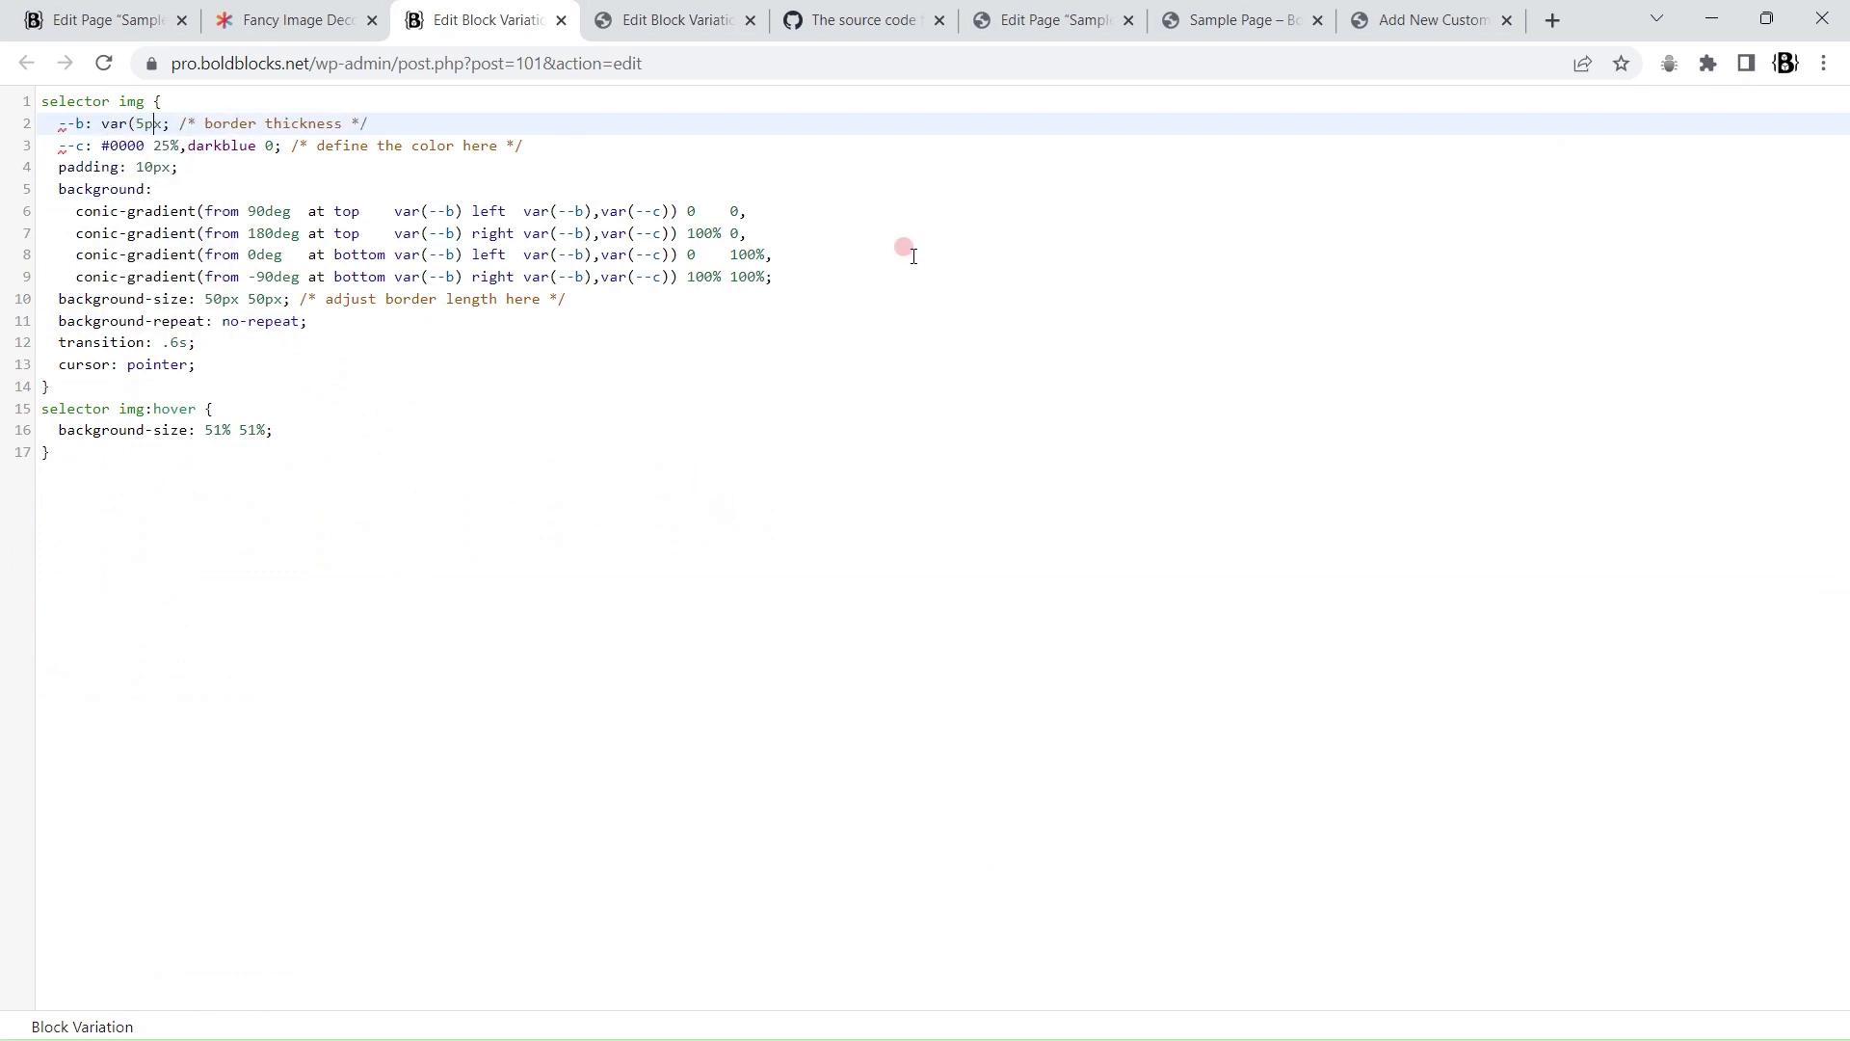
key("Right")
type("--bb-a")
type("ttr--bor")
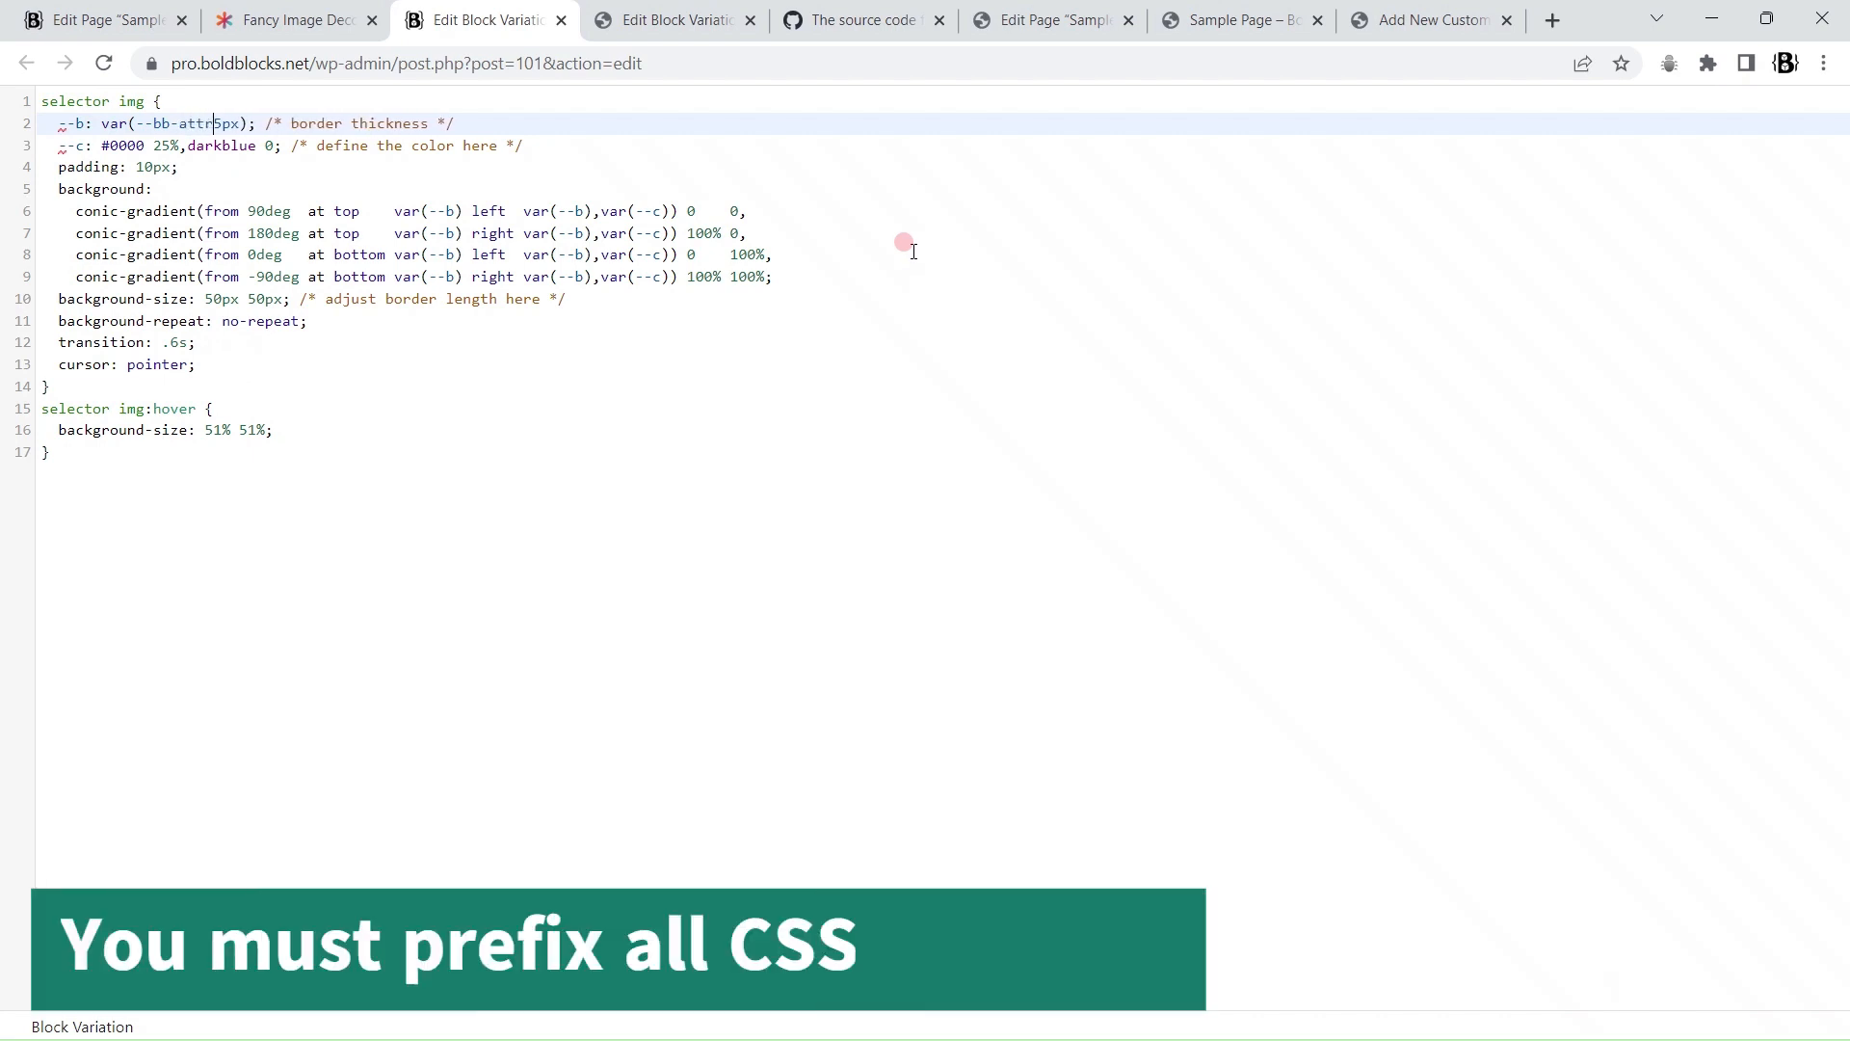
type("der:")
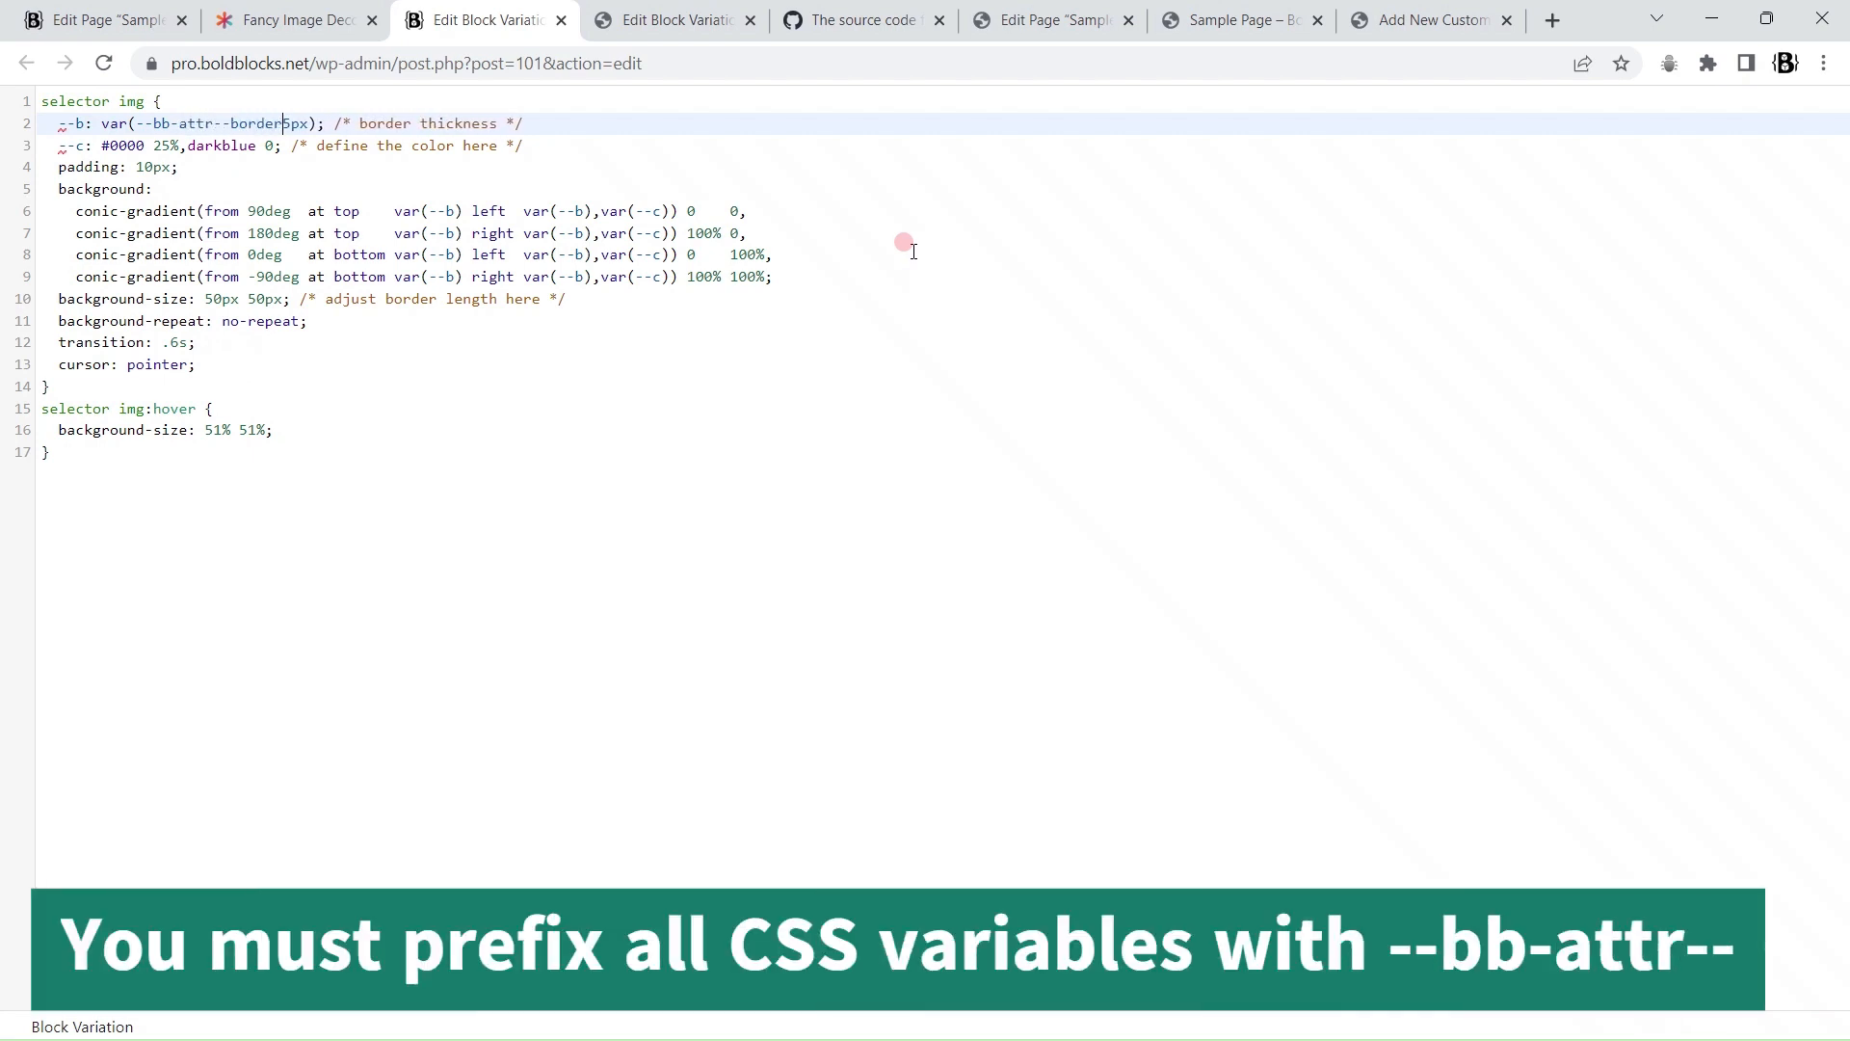
key("BackSpace")
type(",")
key("End")
key("Down")
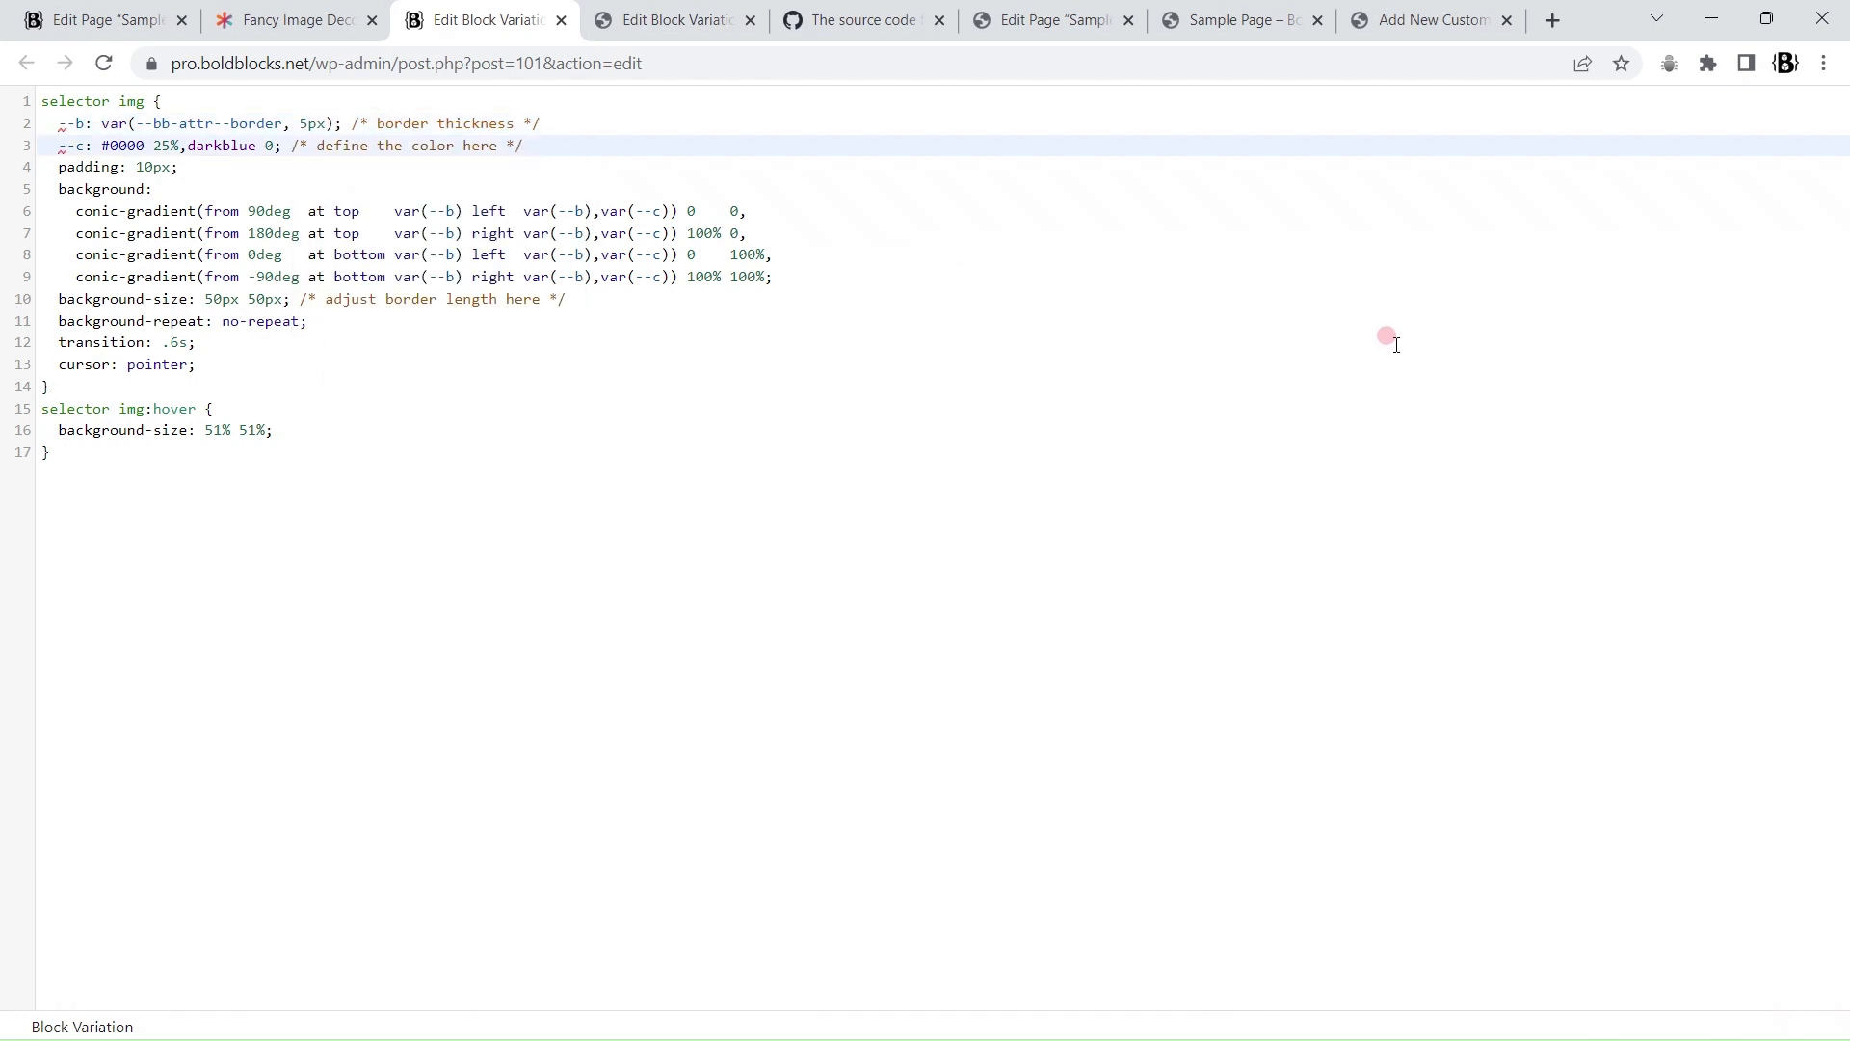
key("Escape")
left_click(1646, 123)
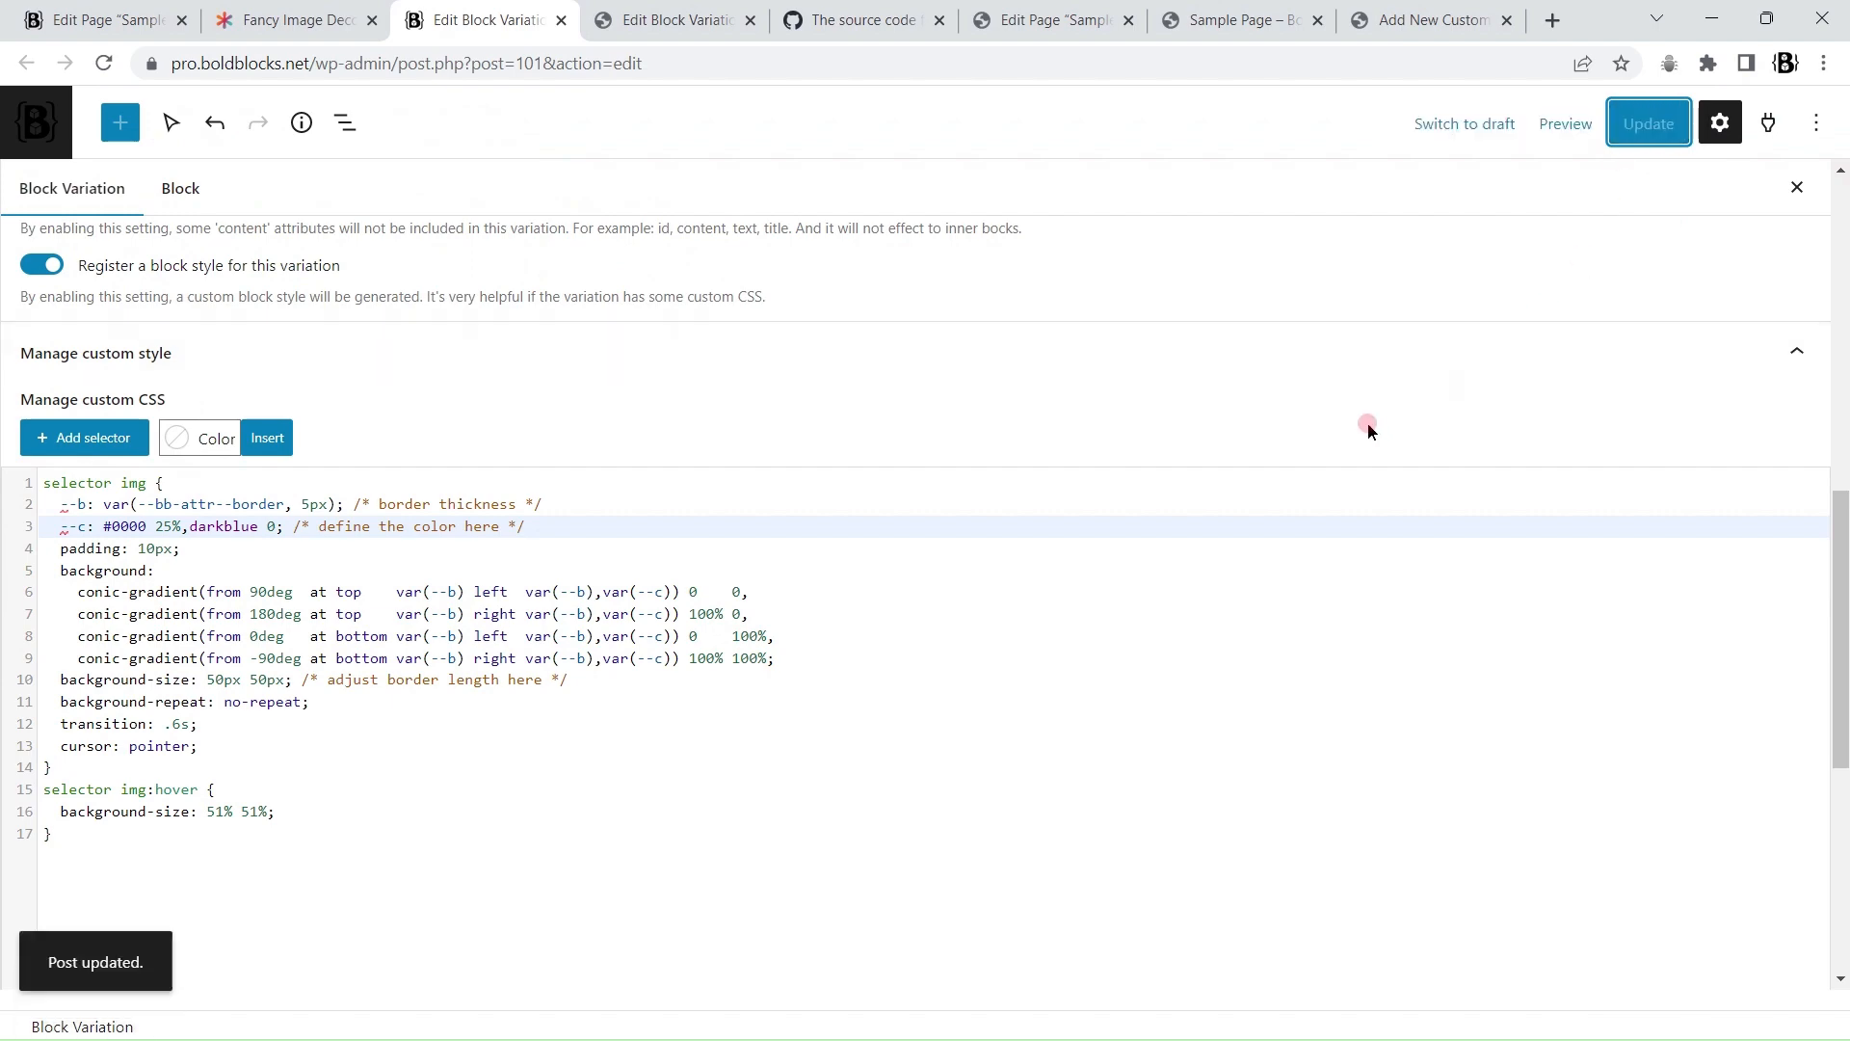
Step: Wrap the first framed image on Sample Page in an Advanced group, then update the page and reload the editor
left_click(106, 19)
left_click(693, 363)
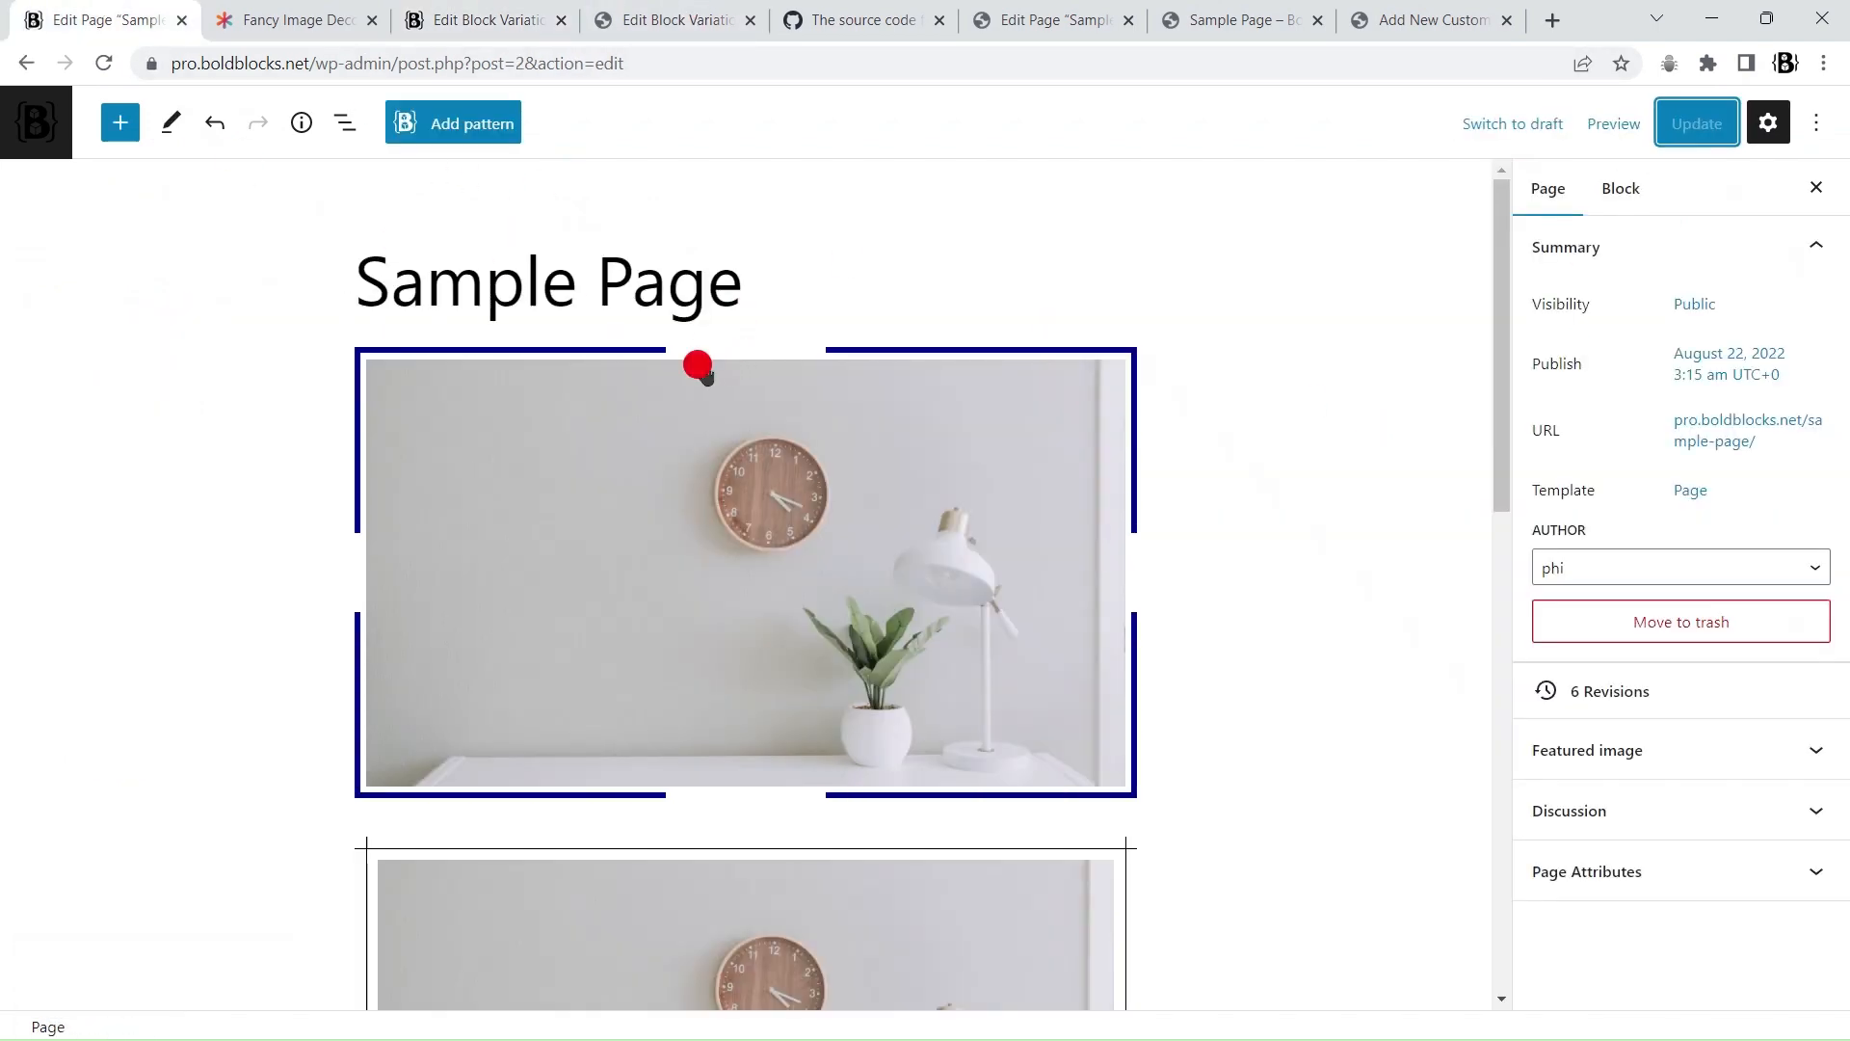
left_click(399, 309)
left_click(441, 462)
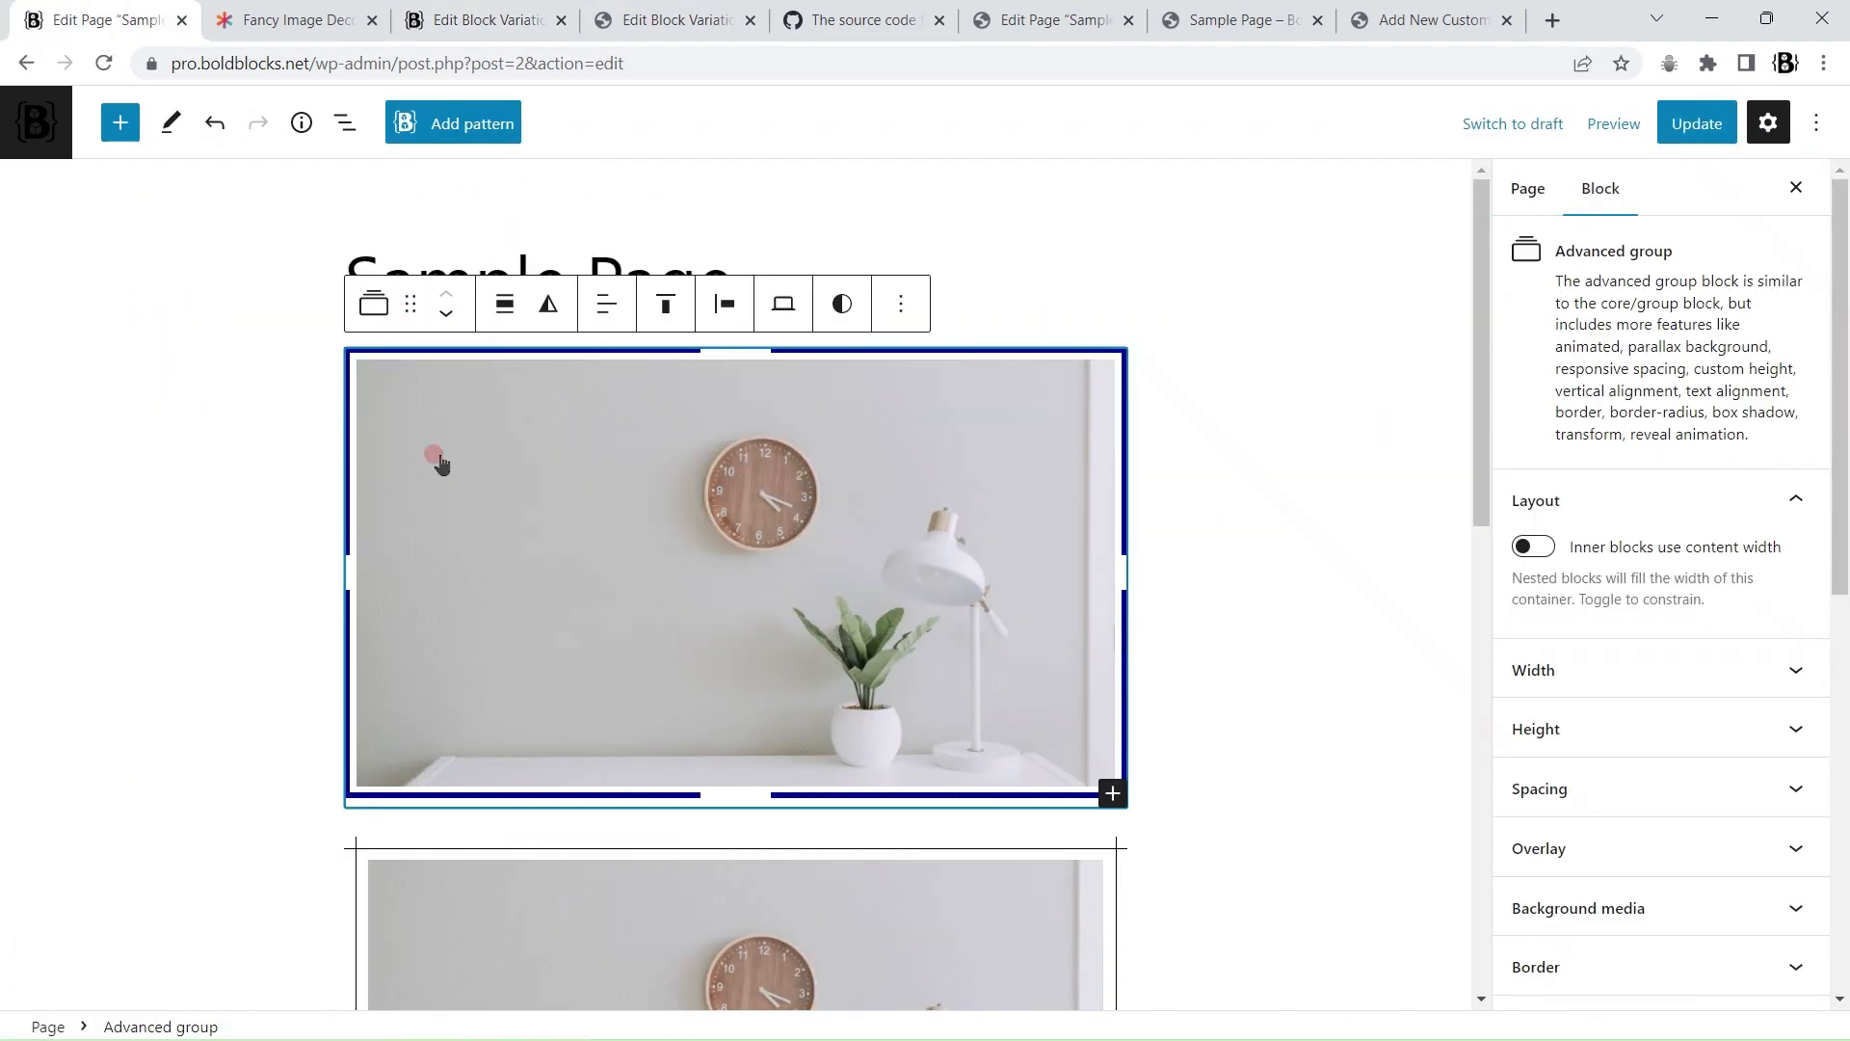
left_click(1696, 123)
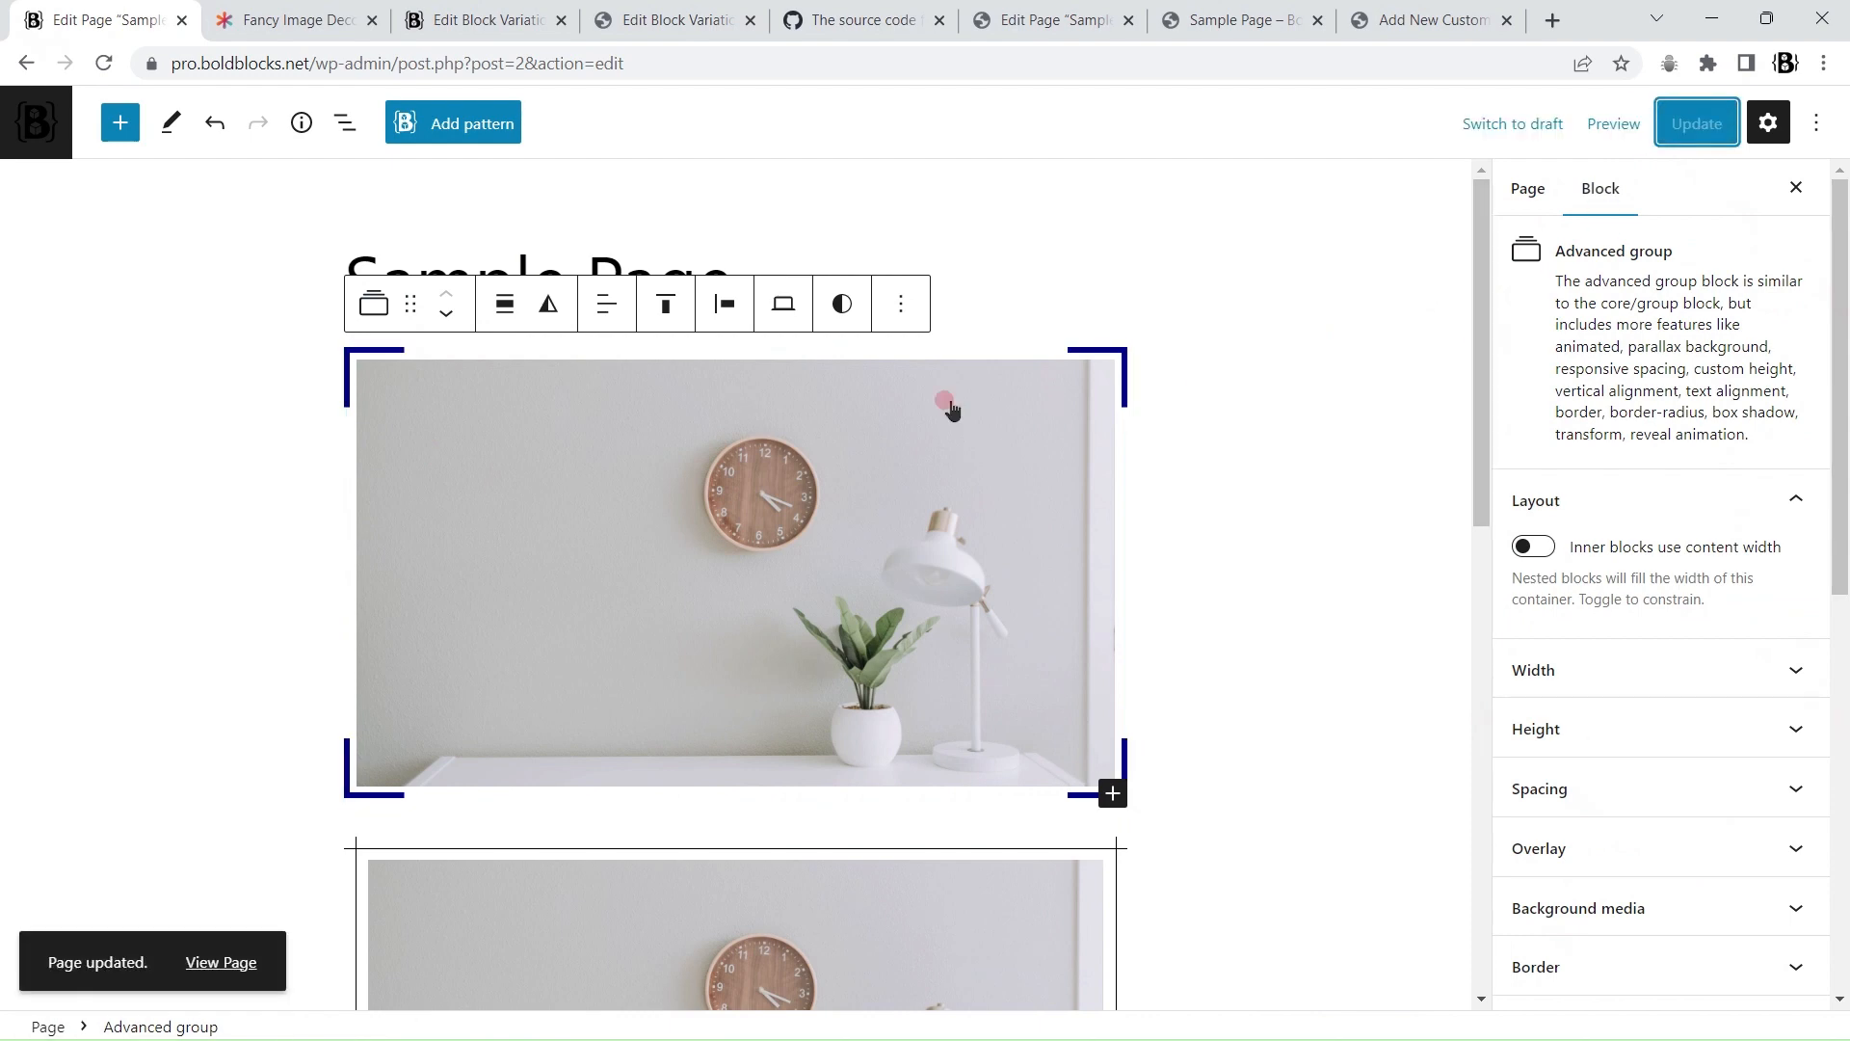
scroll(1751, 726, "down", 6)
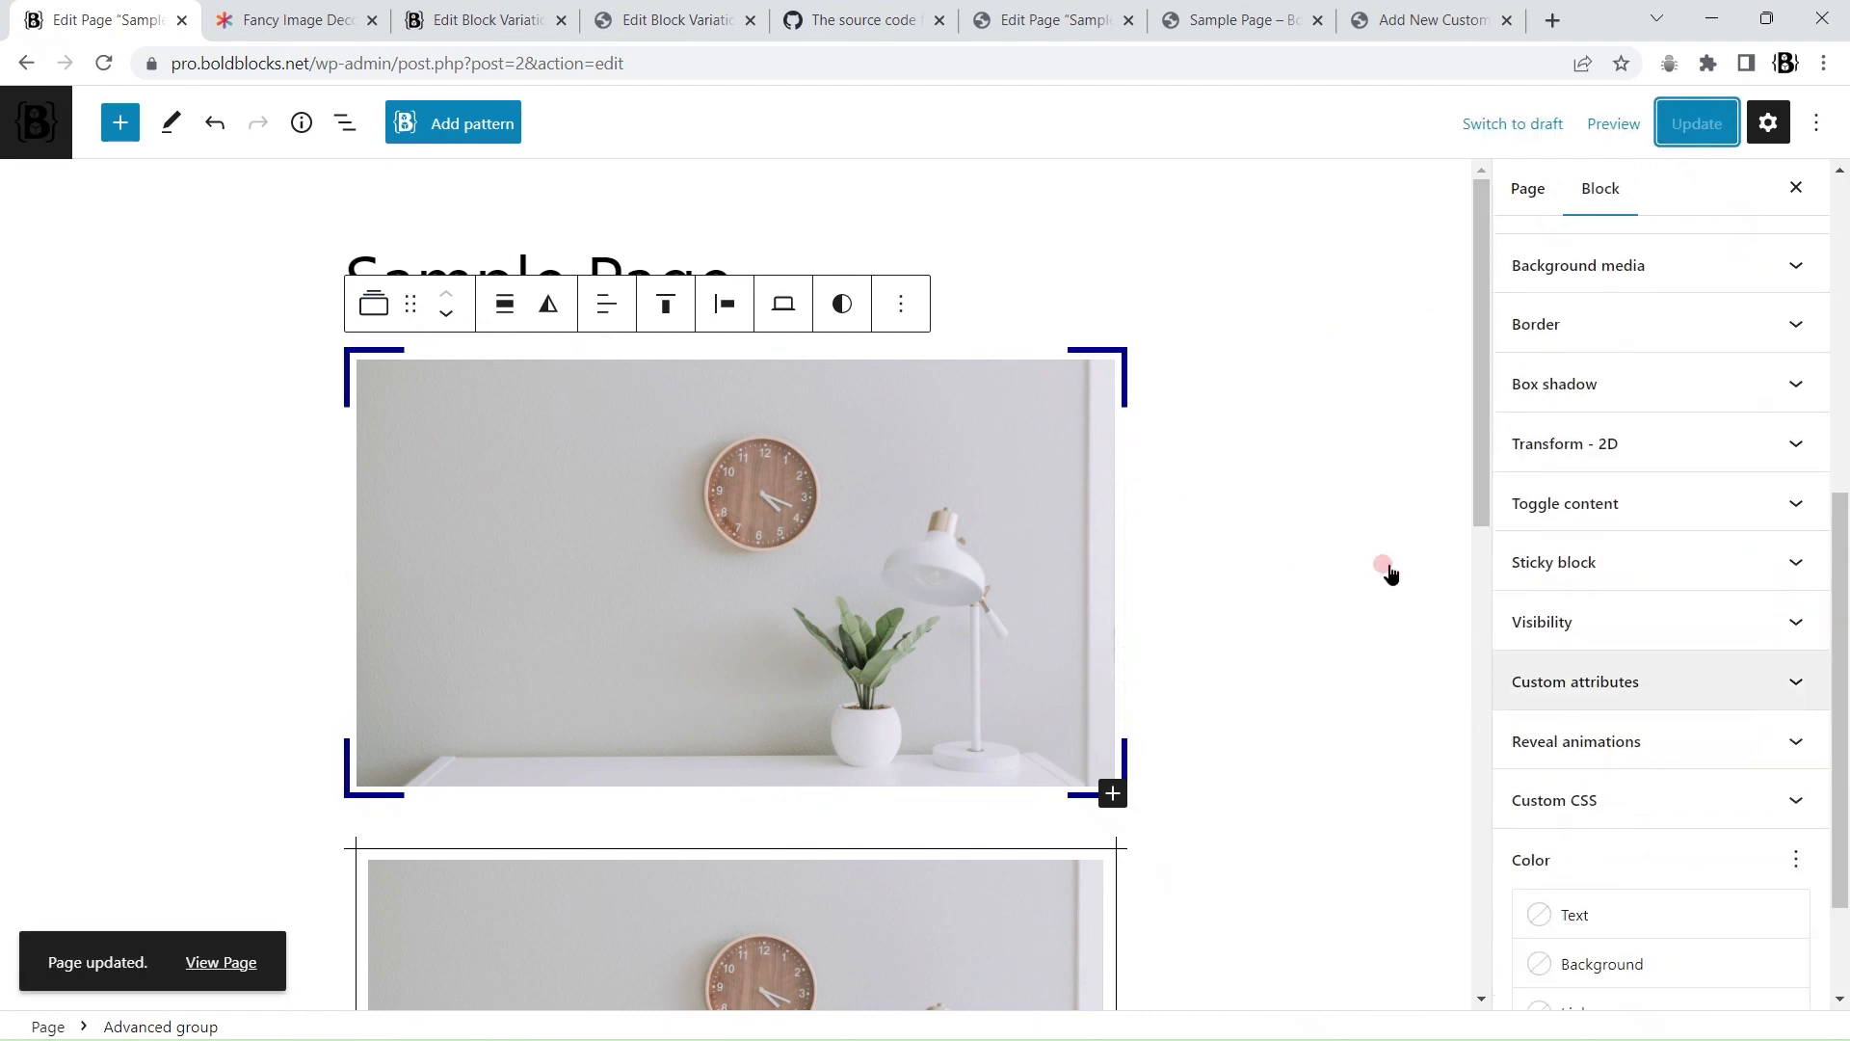
left_click(103, 66)
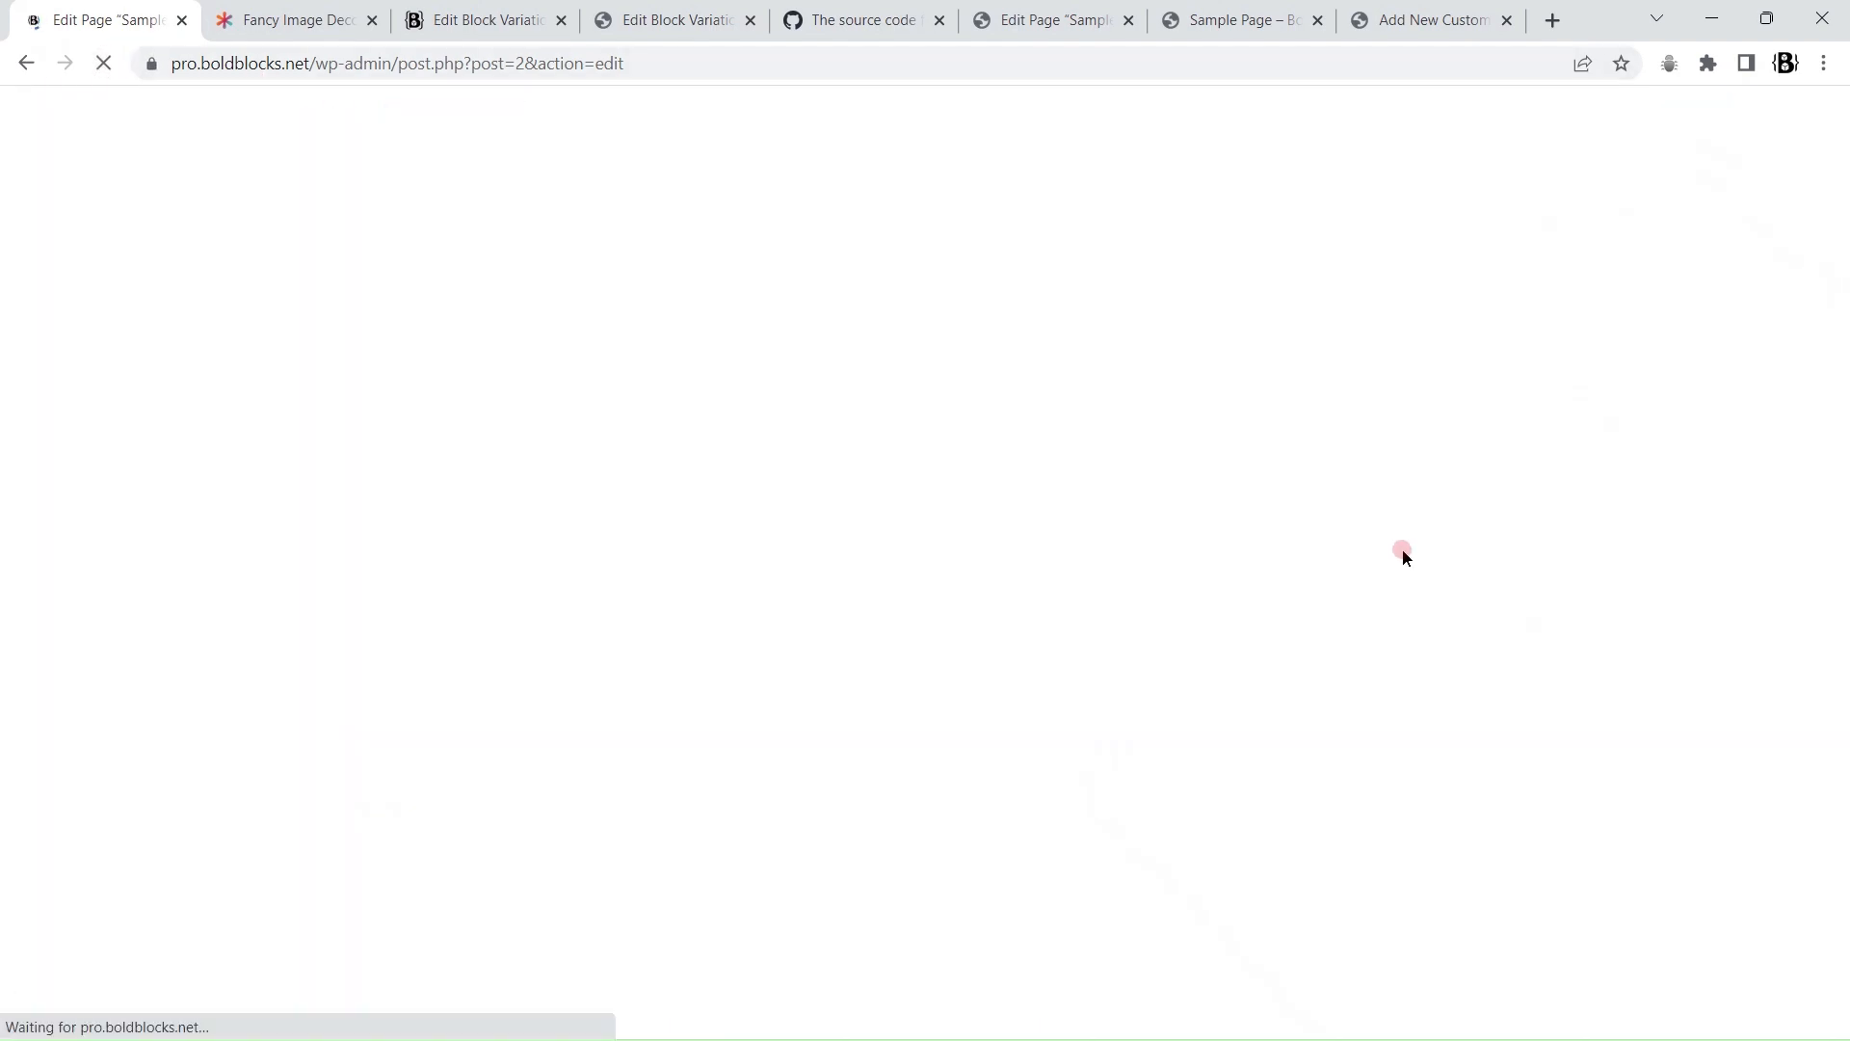
Step: Add a custom attribute of type CSS Variable named "border" to the Advanced group around the first image
left_click(475, 425)
left_click(373, 304)
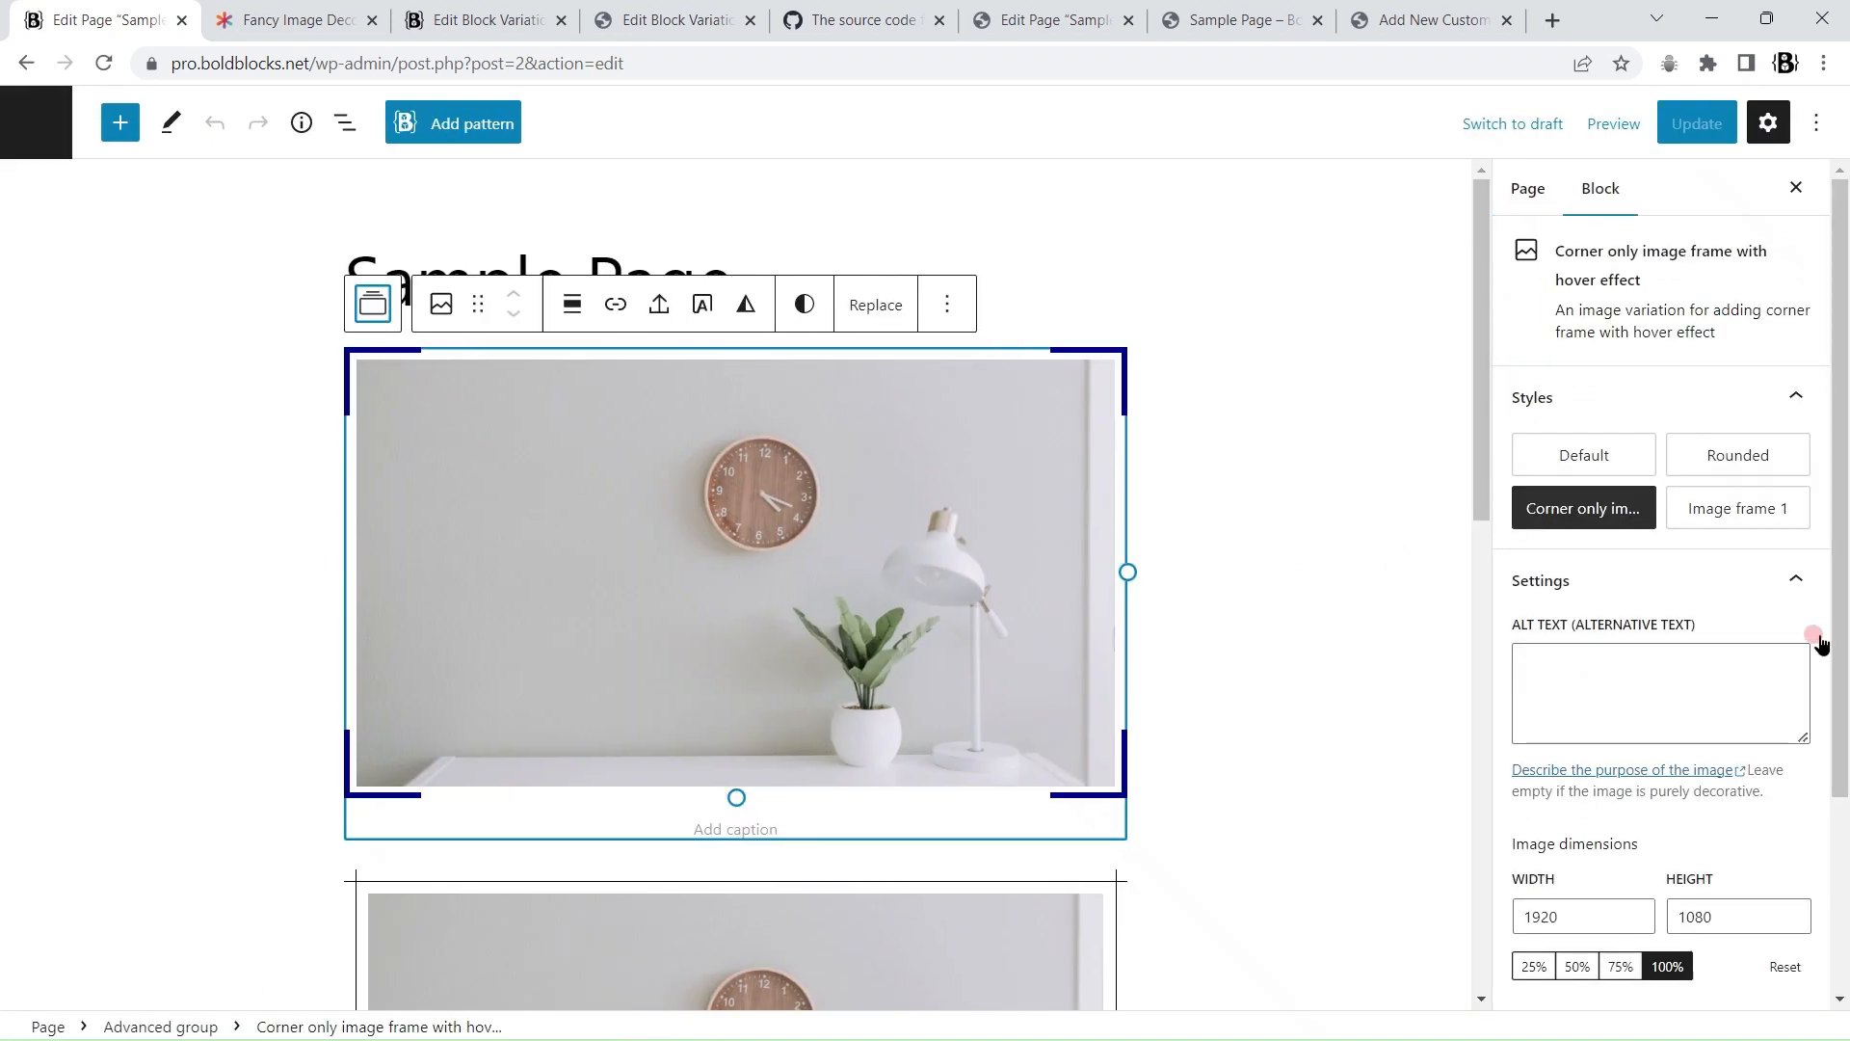
scroll(1767, 675, "down", 5)
left_click(1775, 686)
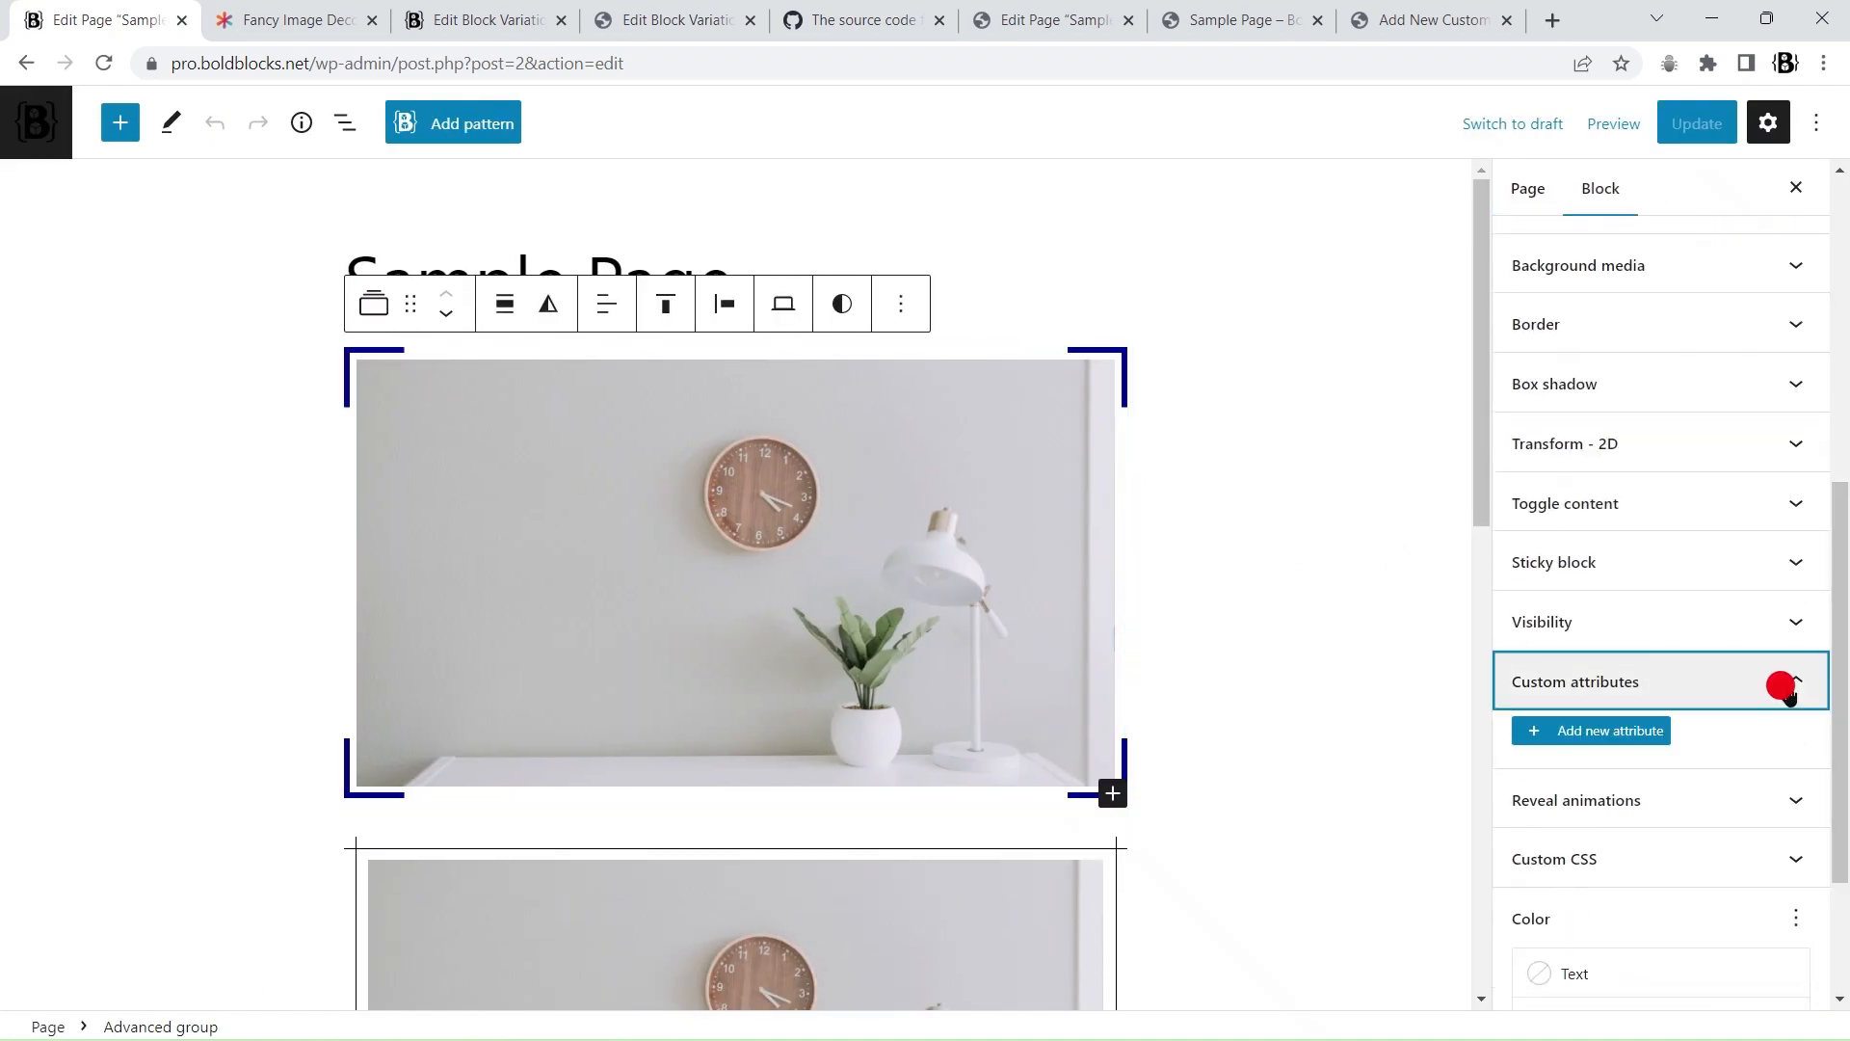
left_click(1638, 727)
left_click(1603, 493)
left_click(1599, 536)
left_click(1596, 568)
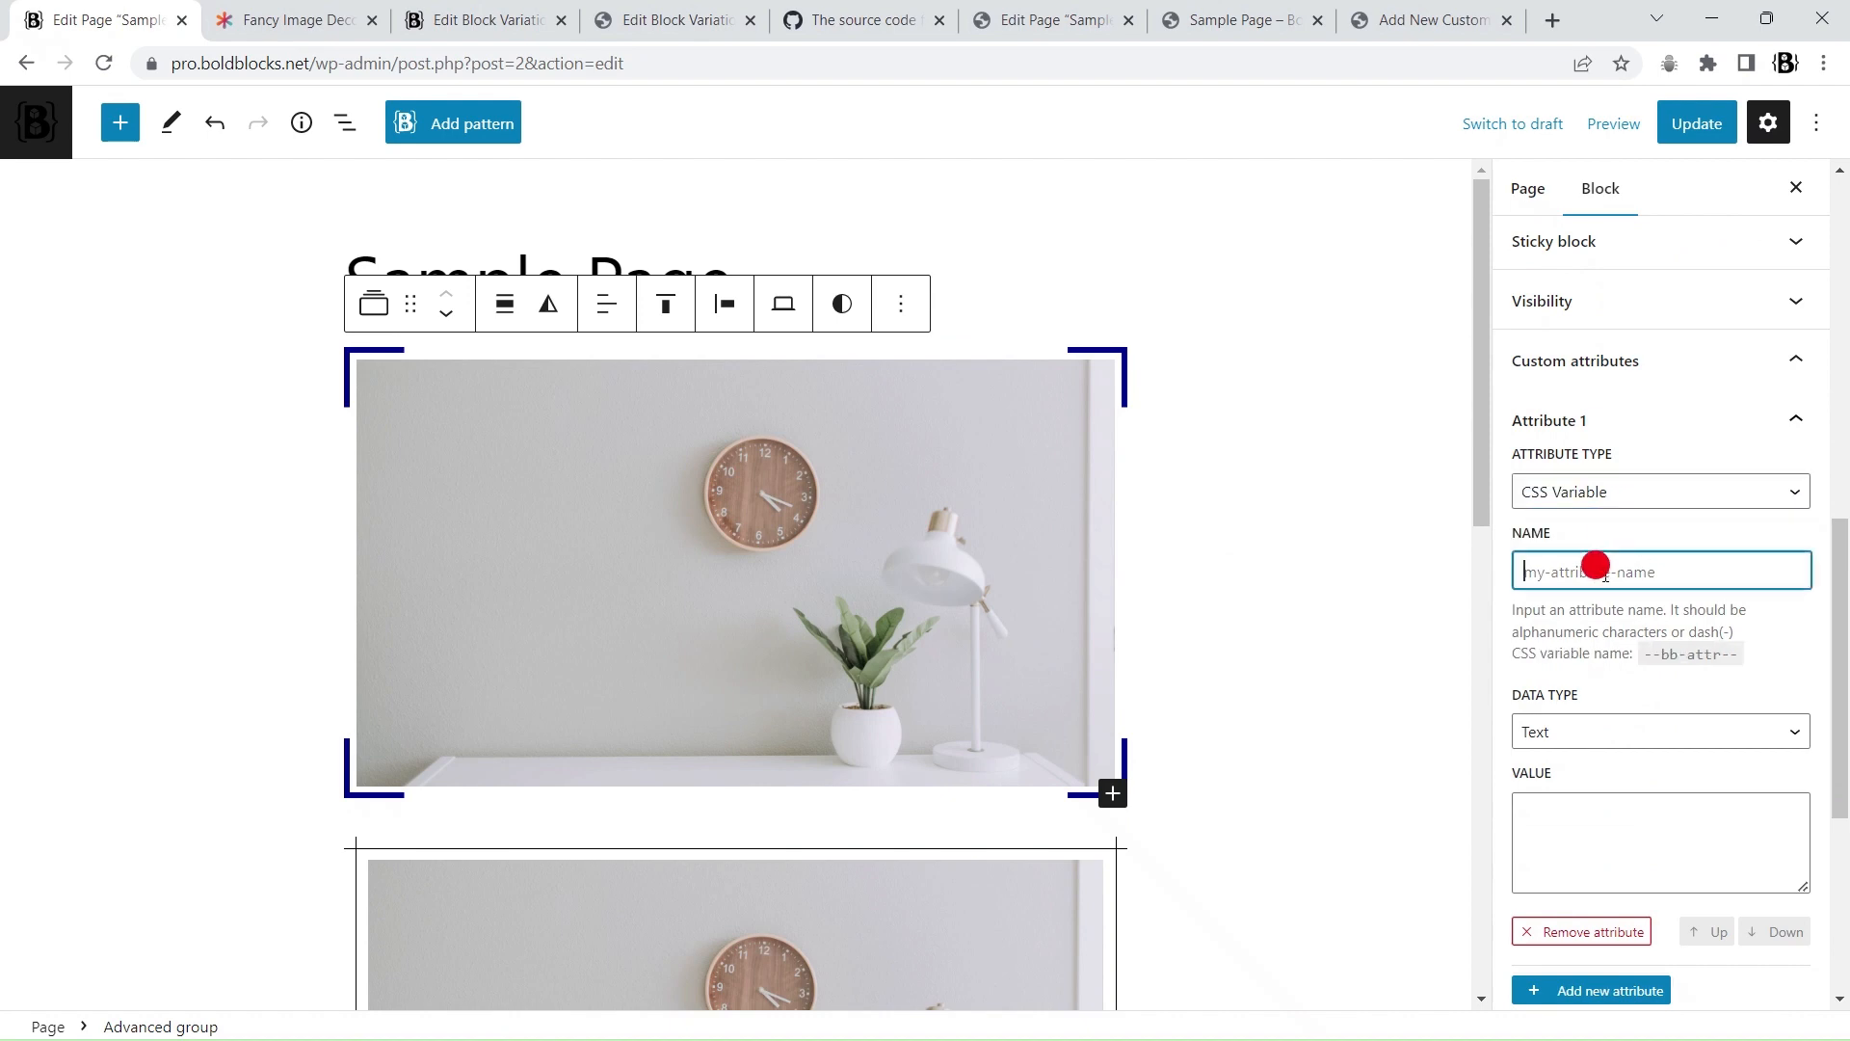
type("border")
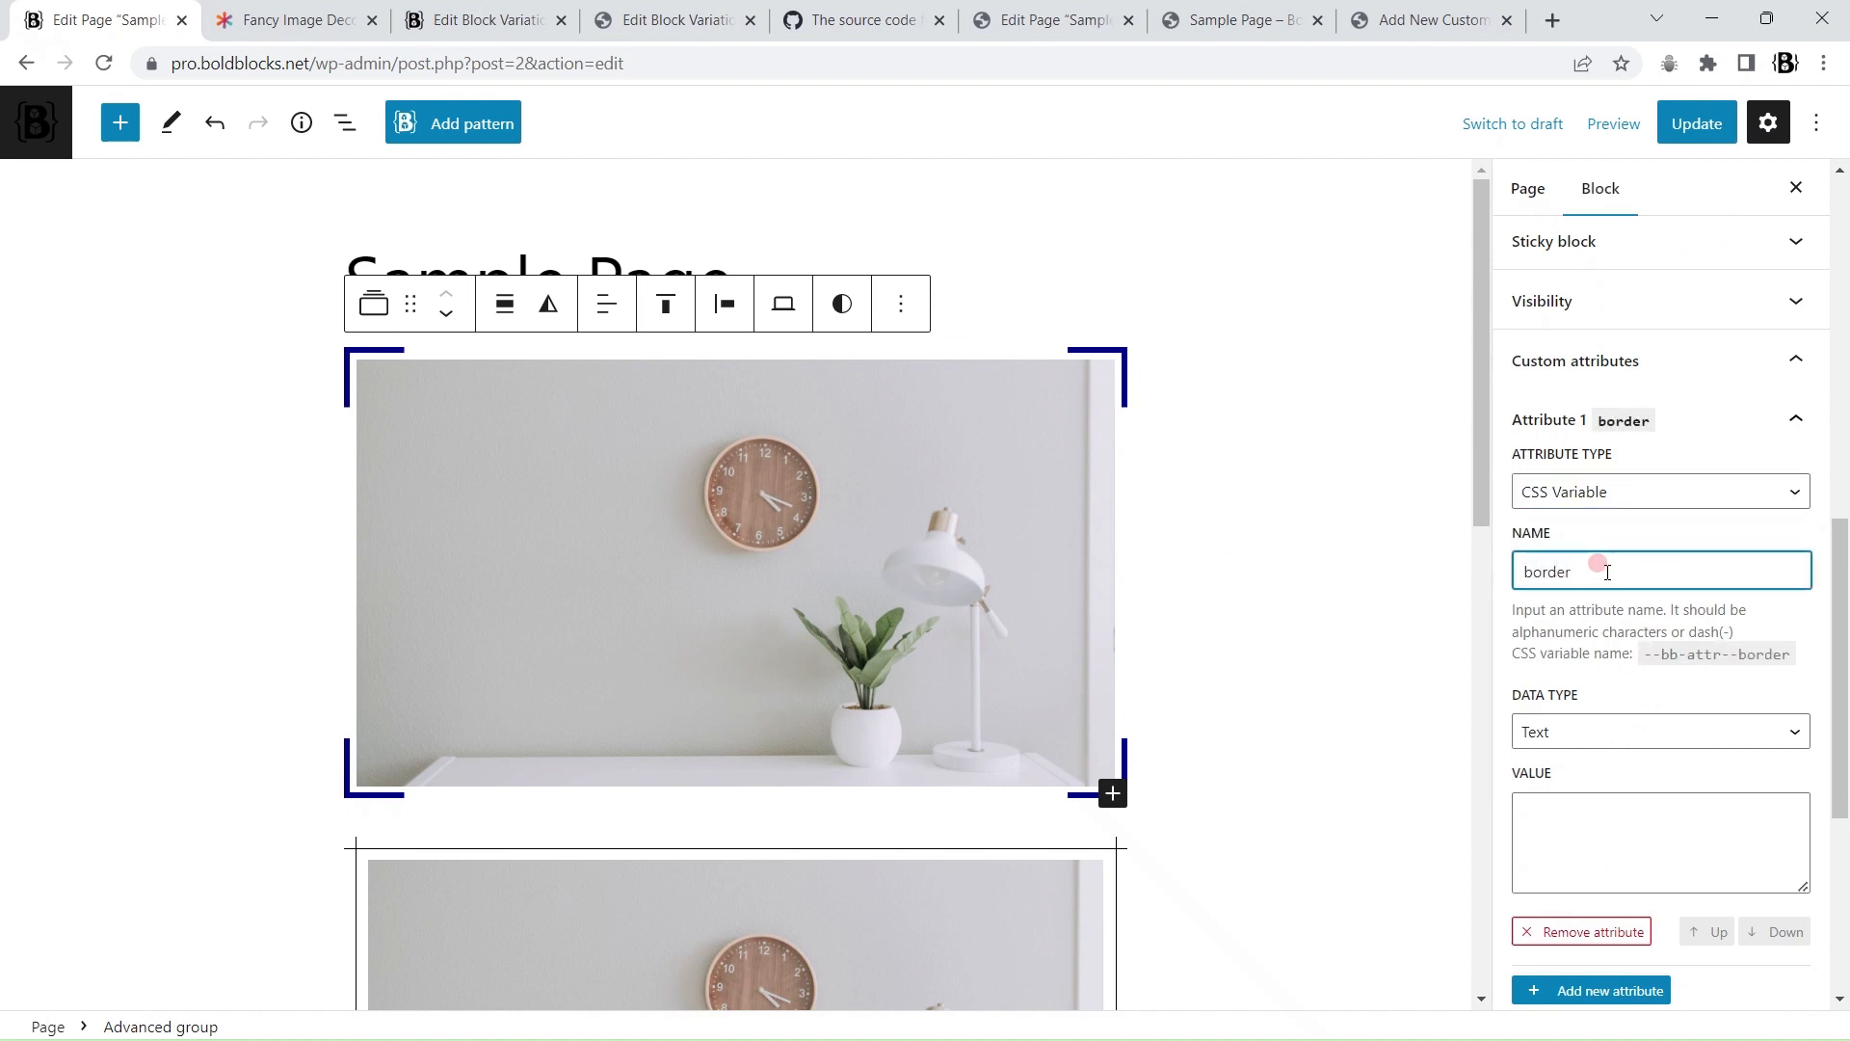
Step: Set the border attribute's data type to Unit, try the value 2, set it to 4 and update the page
left_click(1648, 742)
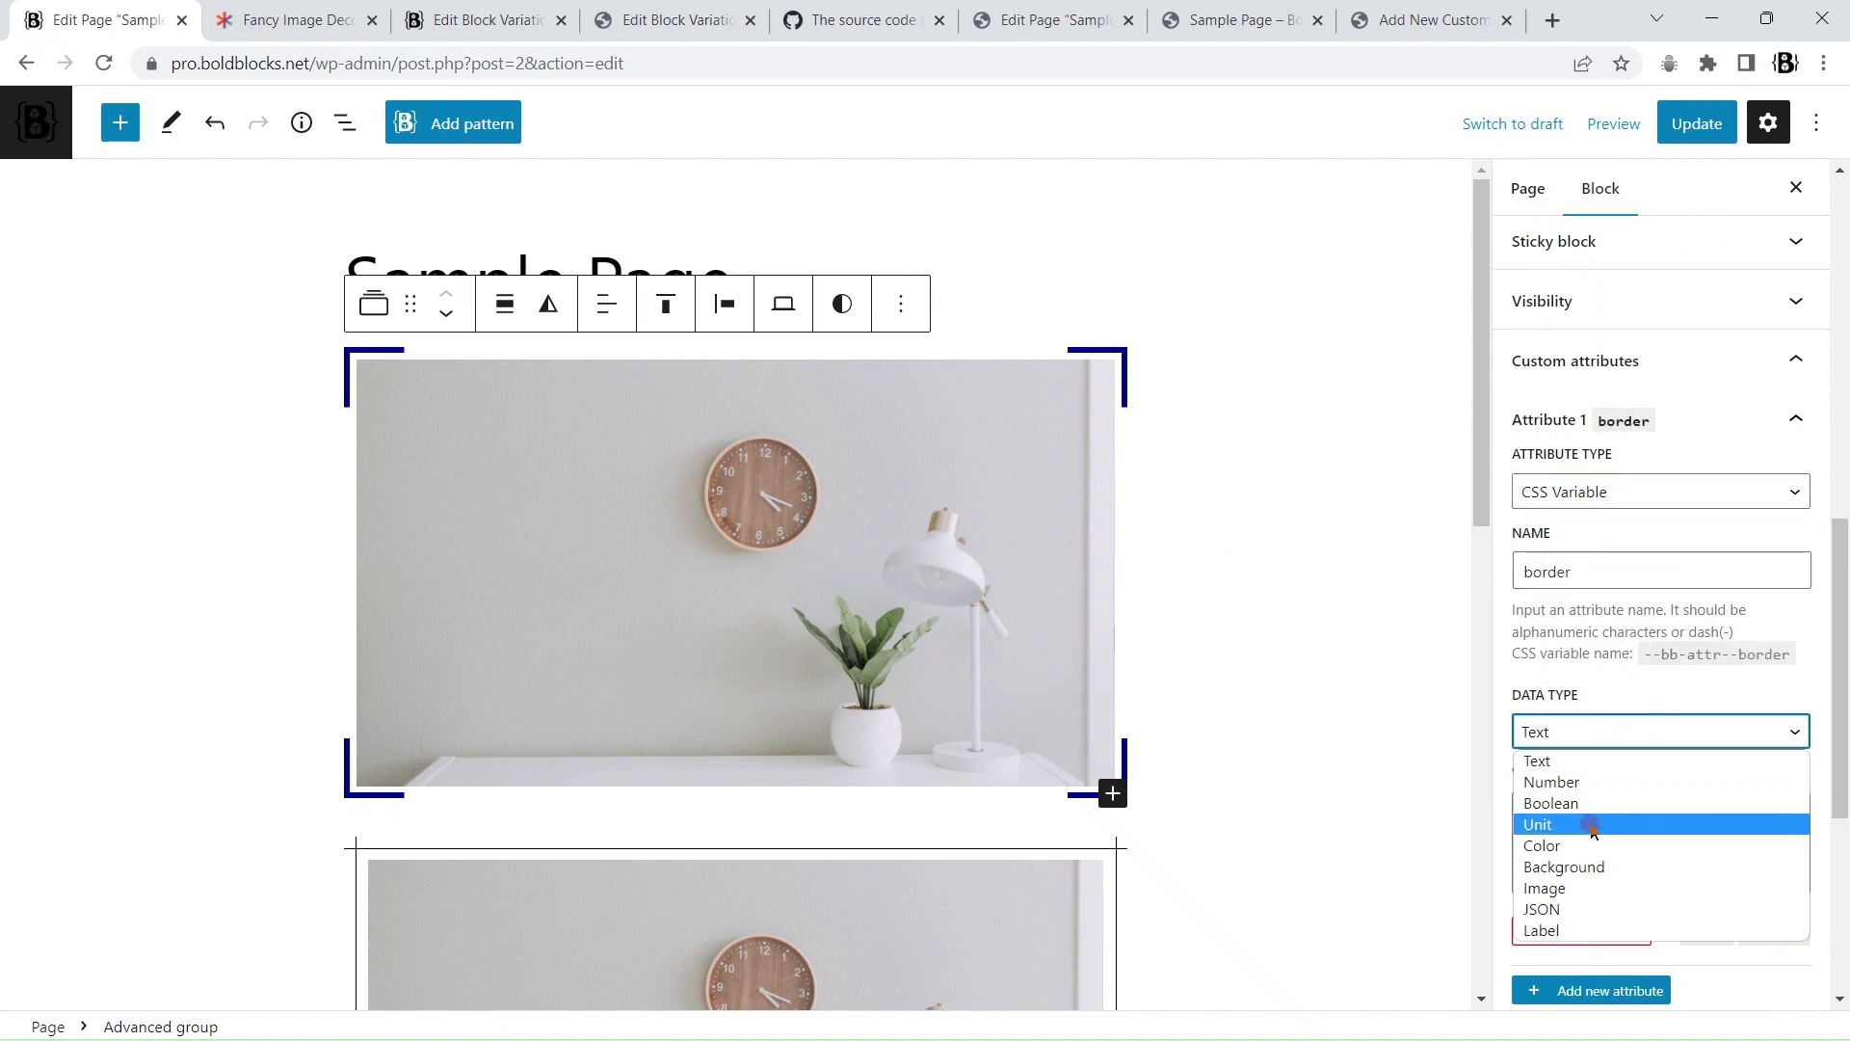
left_click(1594, 822)
scroll(1628, 616, "down", 3)
left_click(1574, 485)
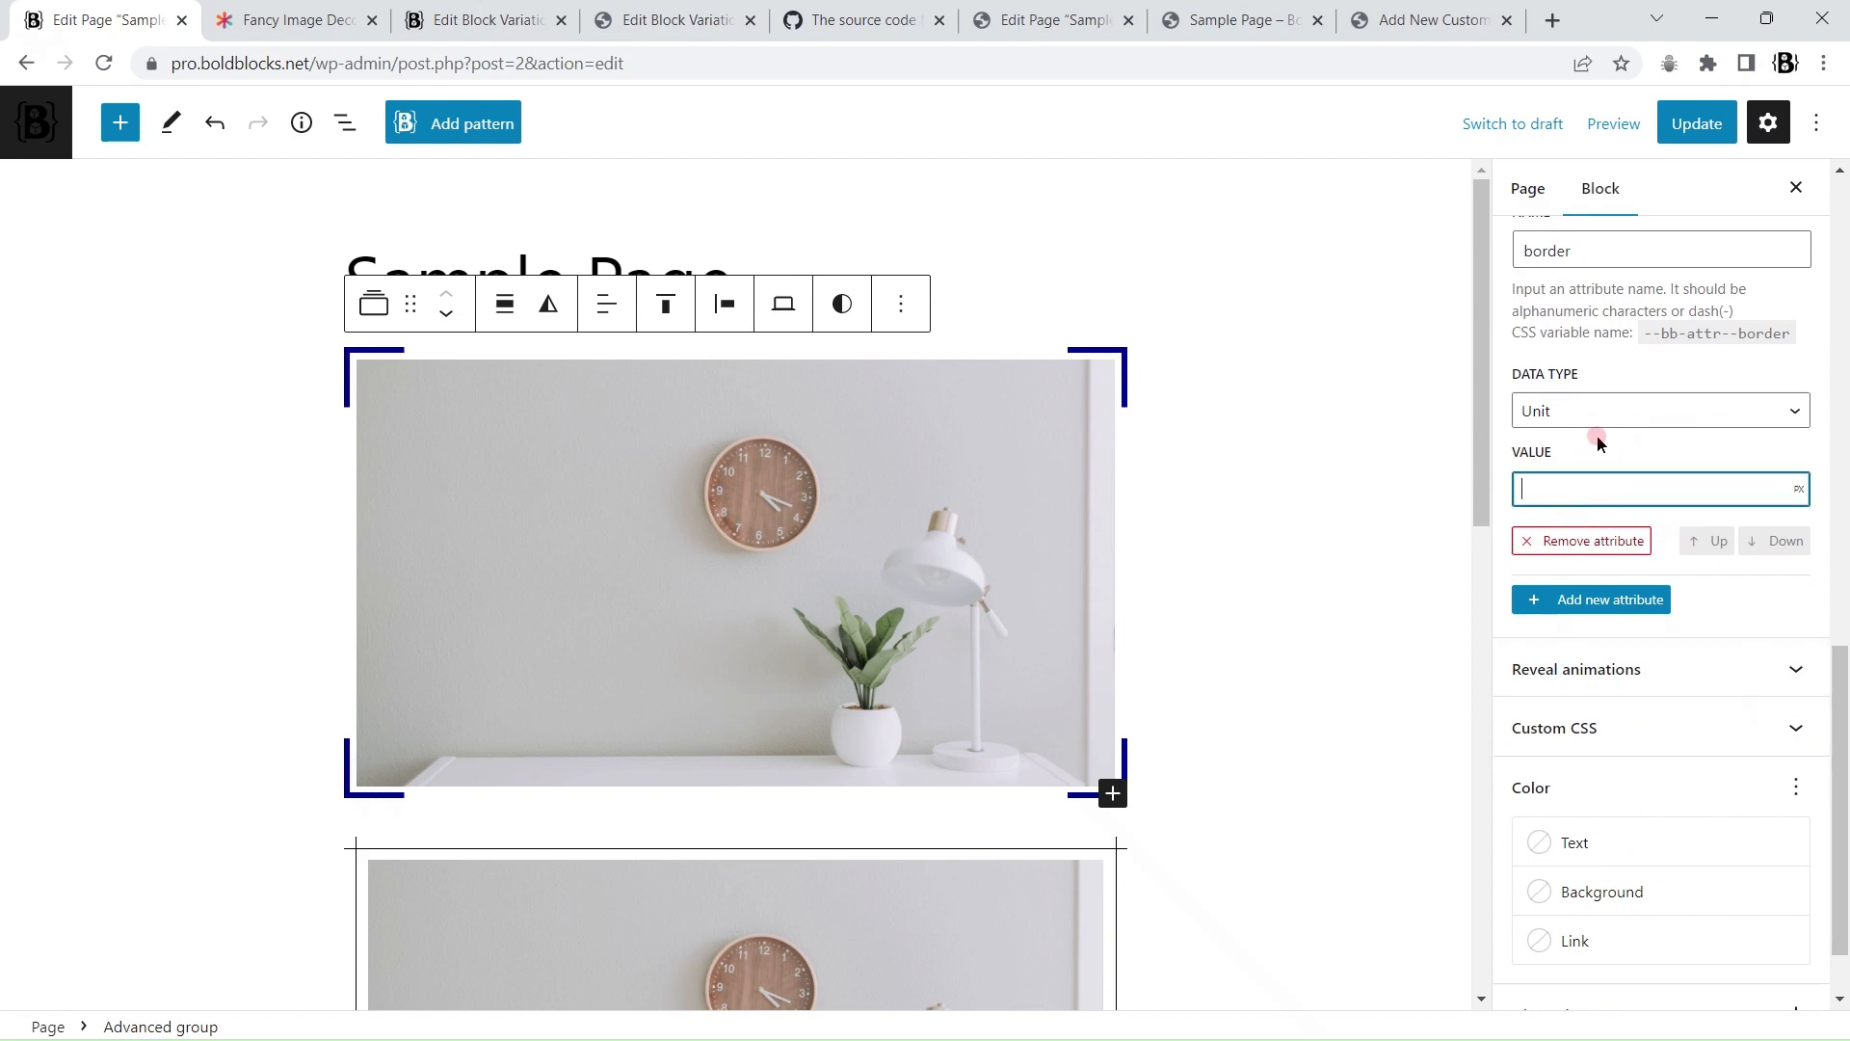
type("2")
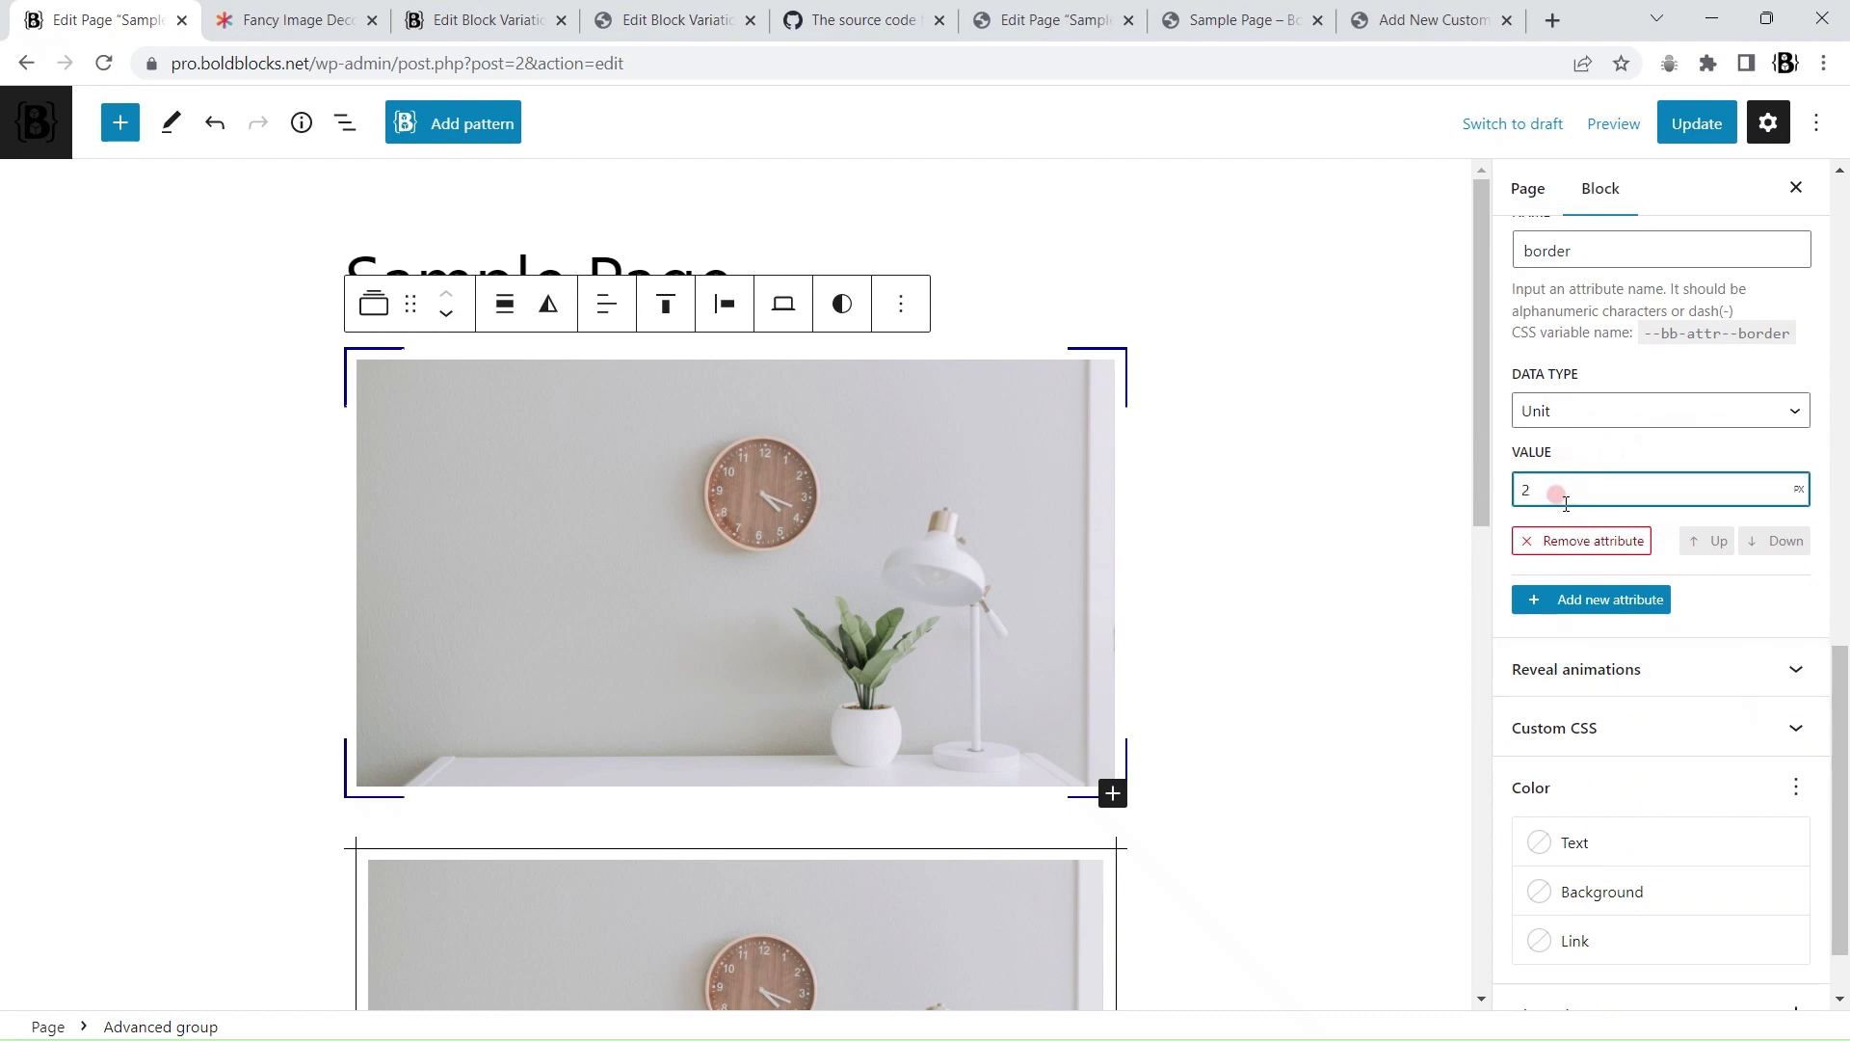
left_click_drag(1566, 503, 1515, 505)
type("4")
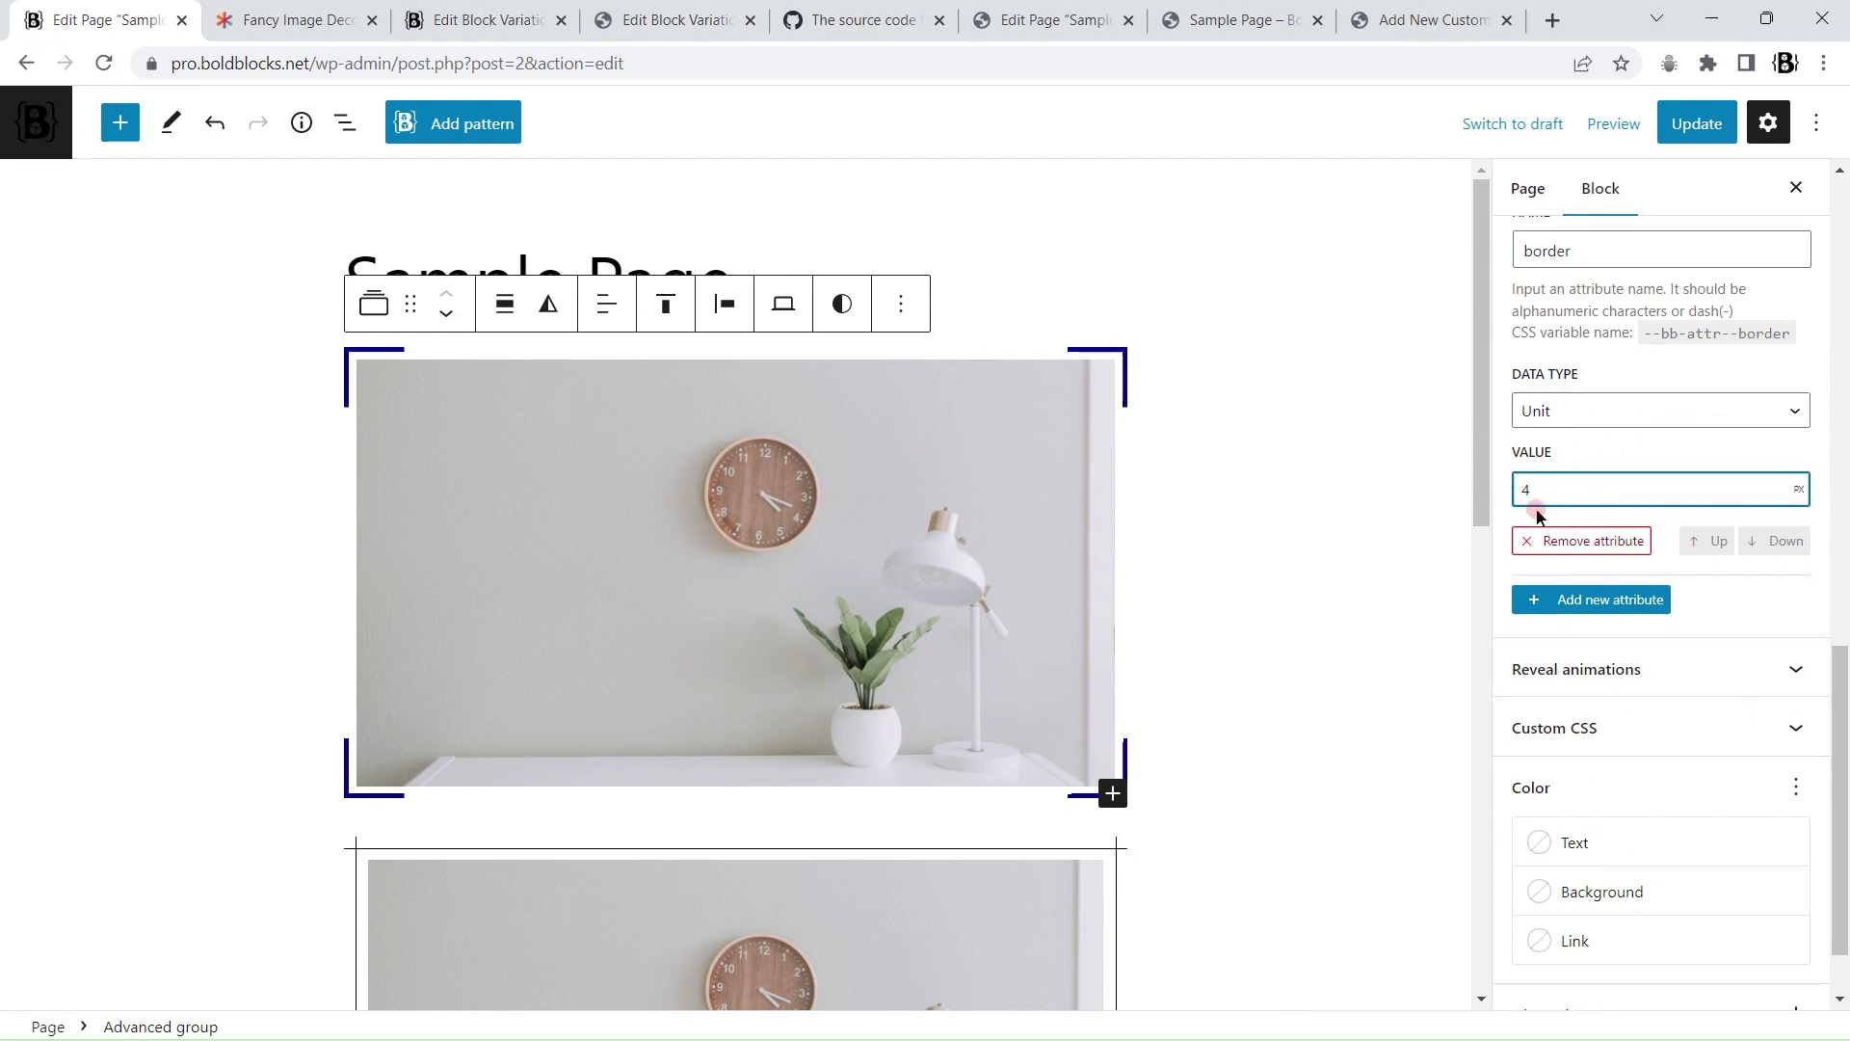
left_click(1697, 123)
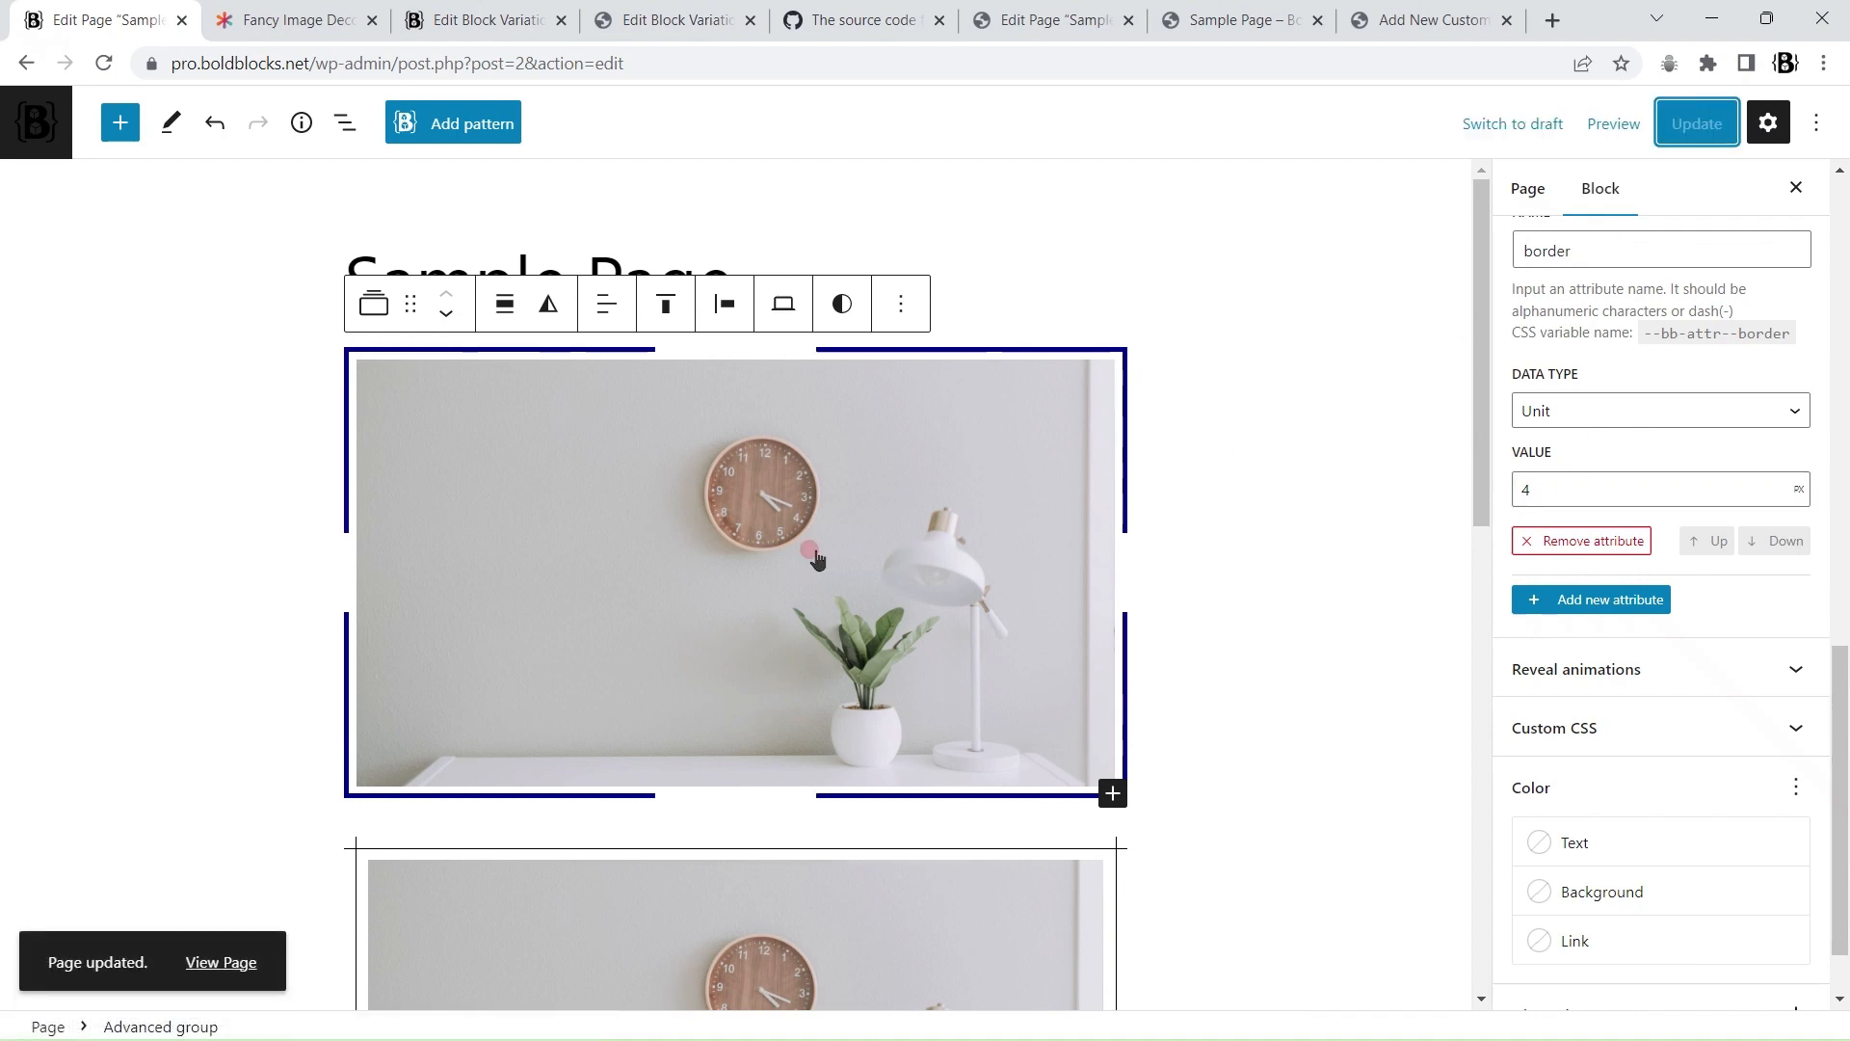
Step: In the corner-only variation's custom CSS, insert the theme's bright green preset colour variable on a new line after the last rule
left_click(481, 10)
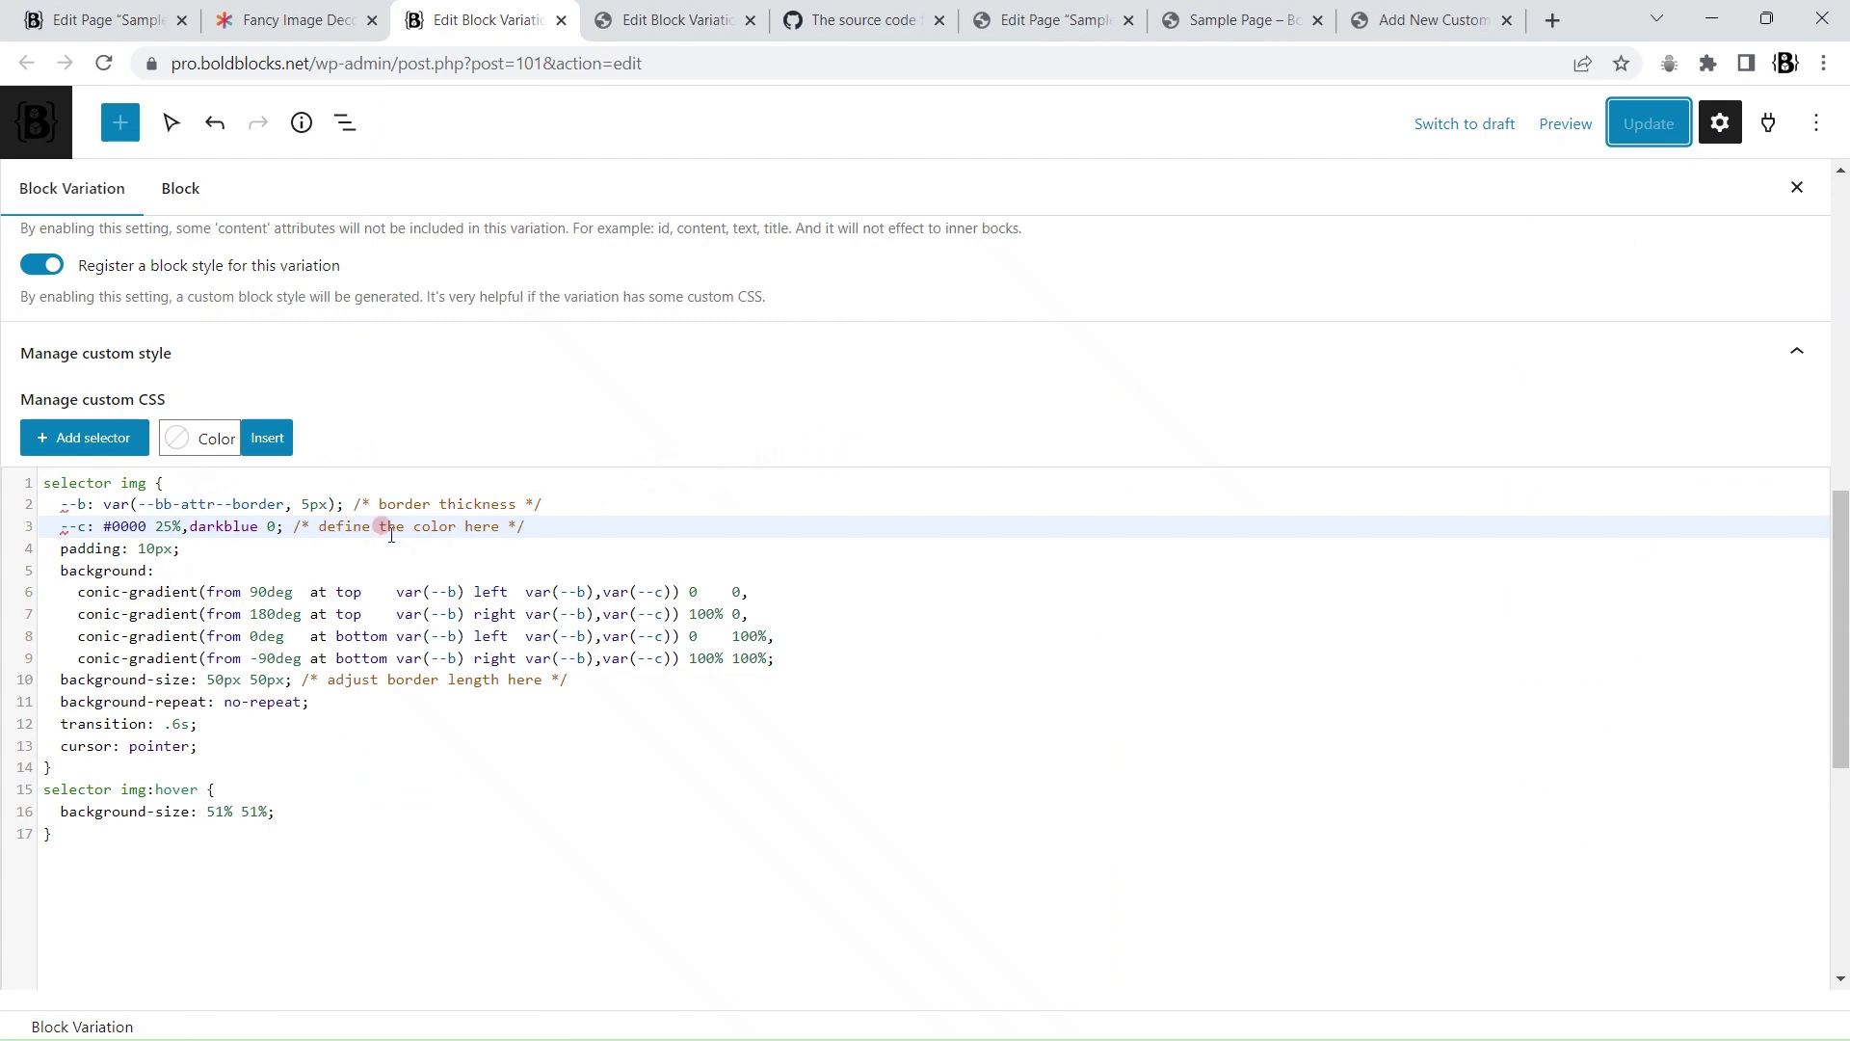
double_click(219, 526)
left_click(798, 835)
key("Return")
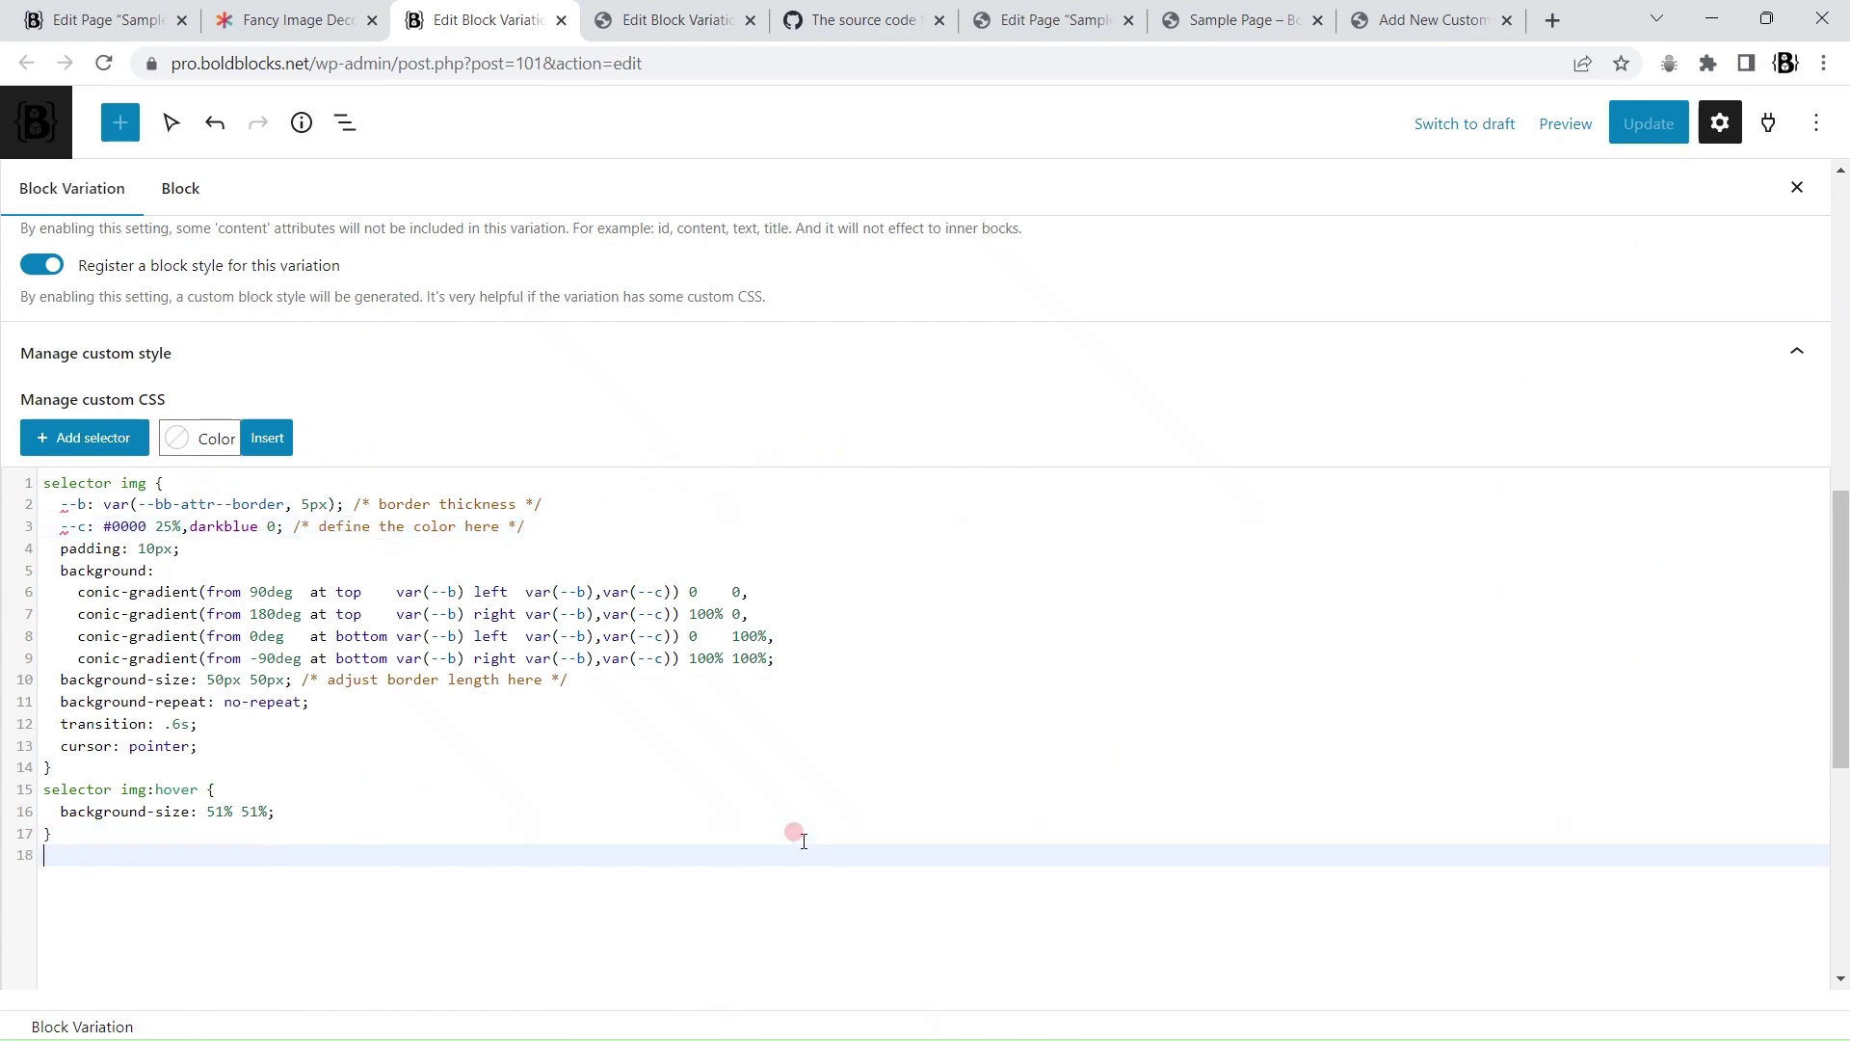
left_click(219, 436)
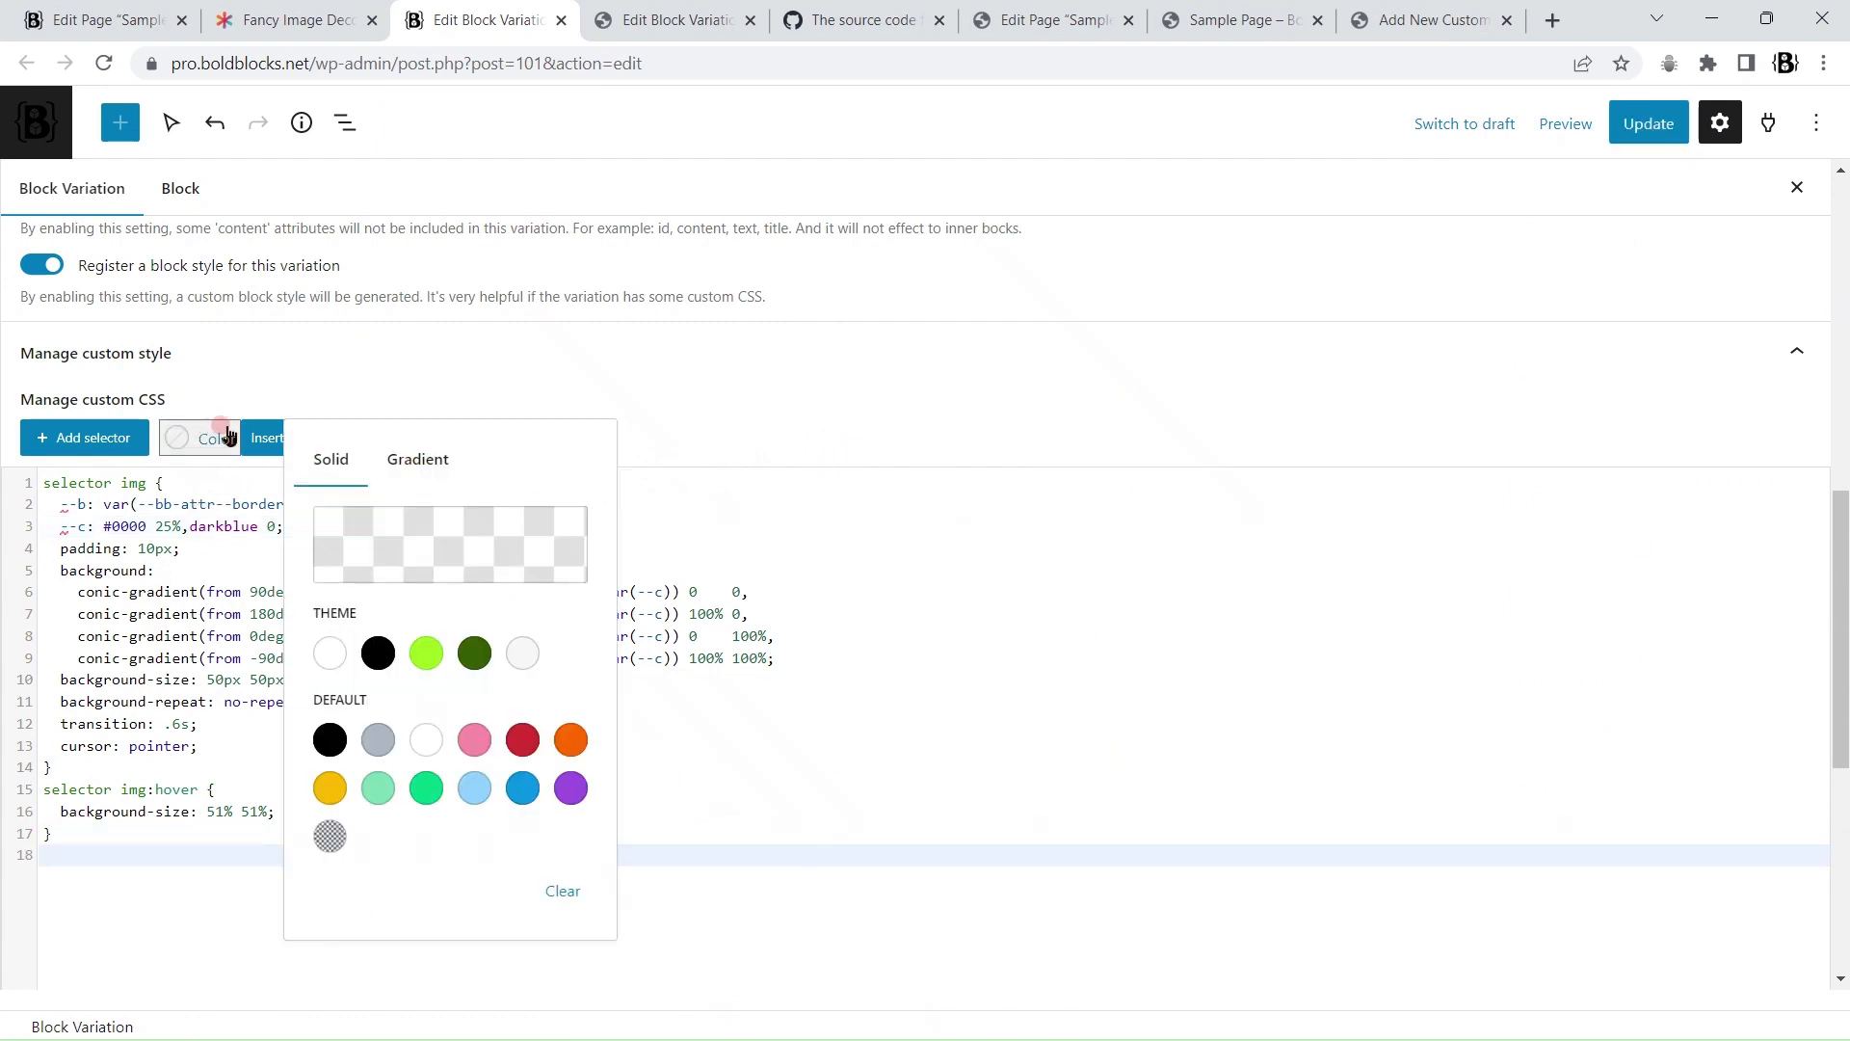
left_click(426, 653)
left_click(267, 437)
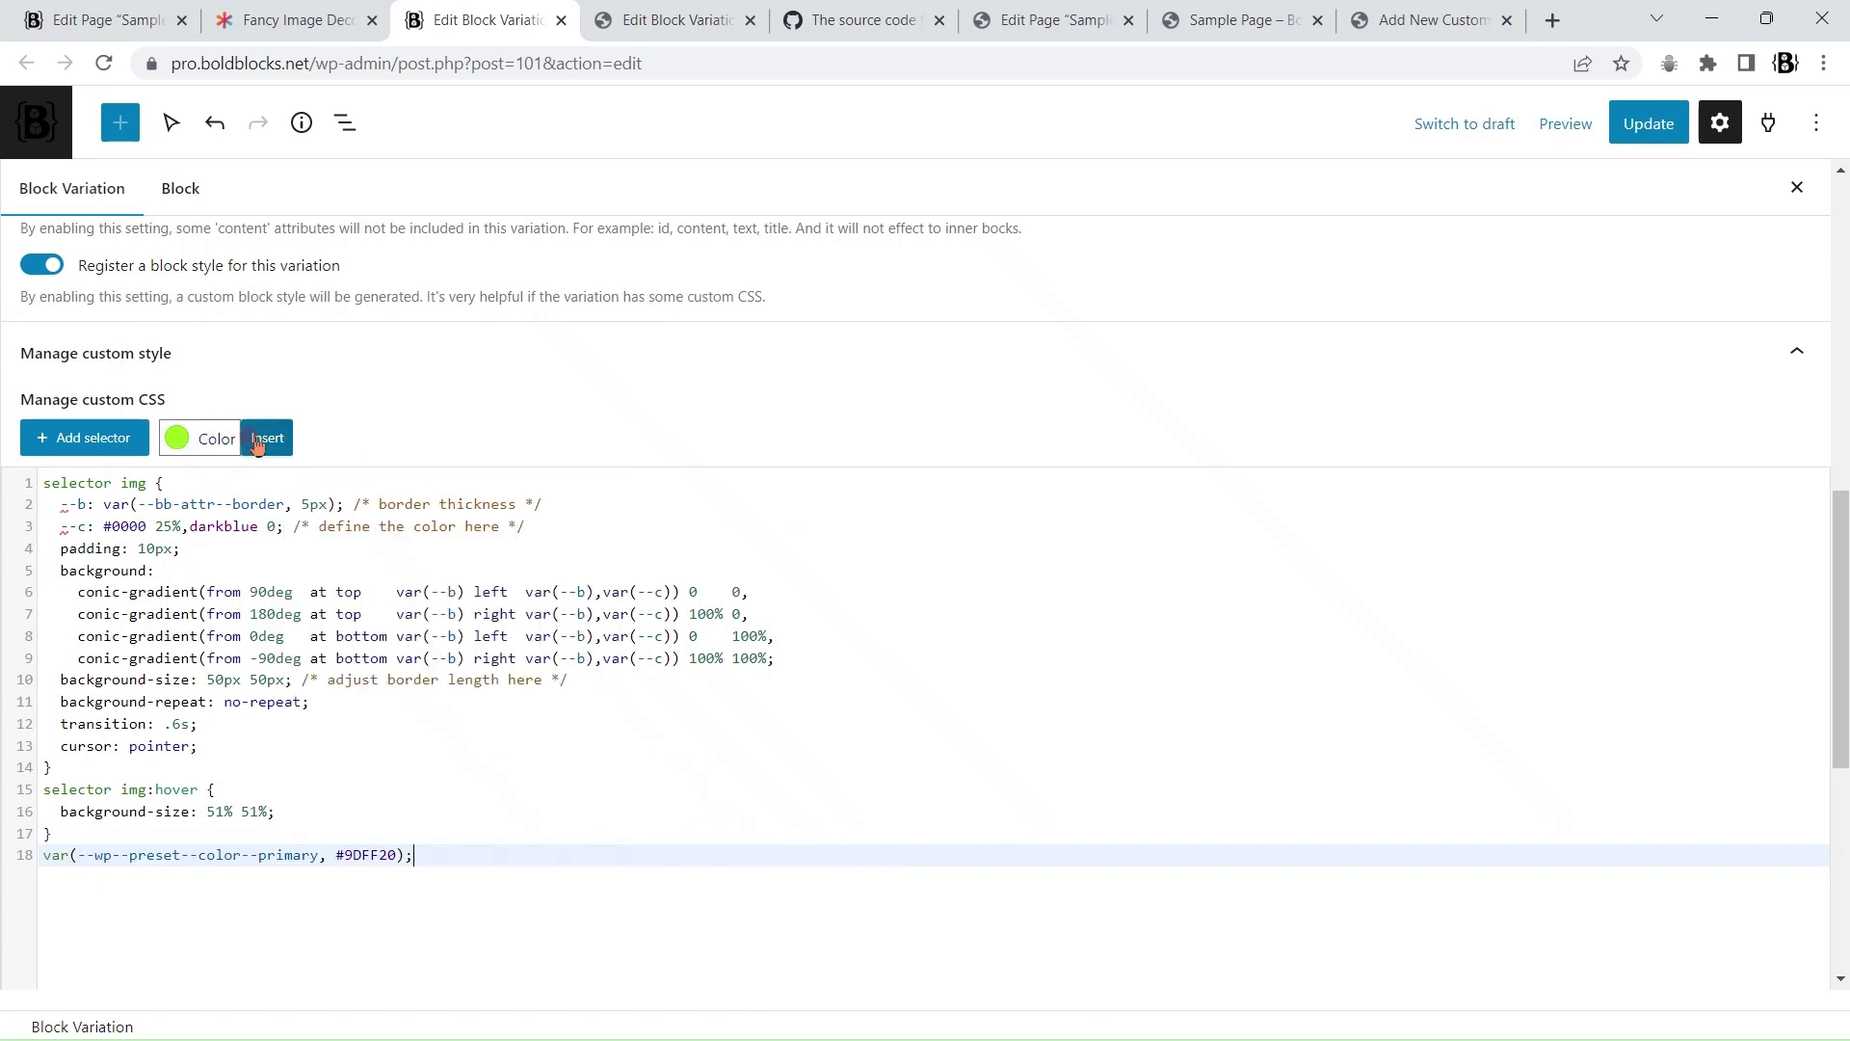
Step: Move the inserted colour variable into --c, replacing darkblue with "var(--wp--preset--color--primary, #9DFF20)"
triple_click(530, 853)
key("ctrl+c")
key("BackSpace")
double_click(202, 526)
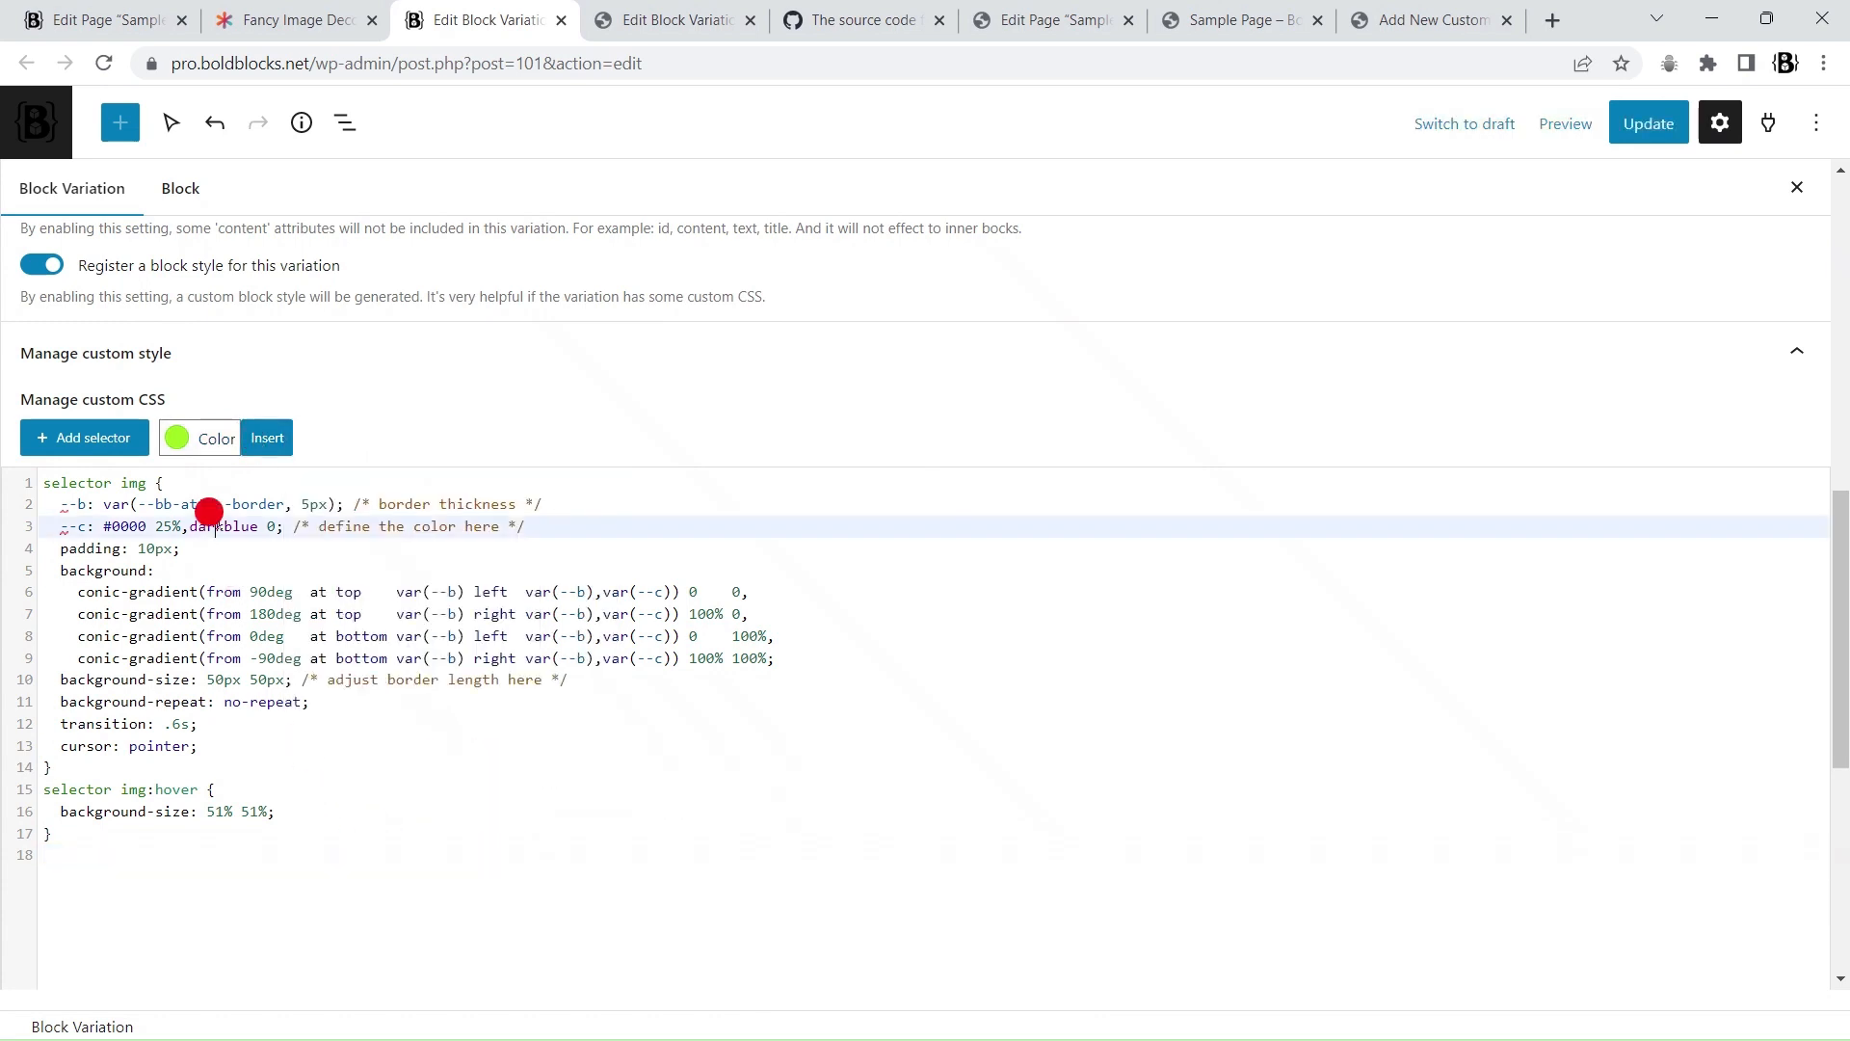
key("ctrl+v")
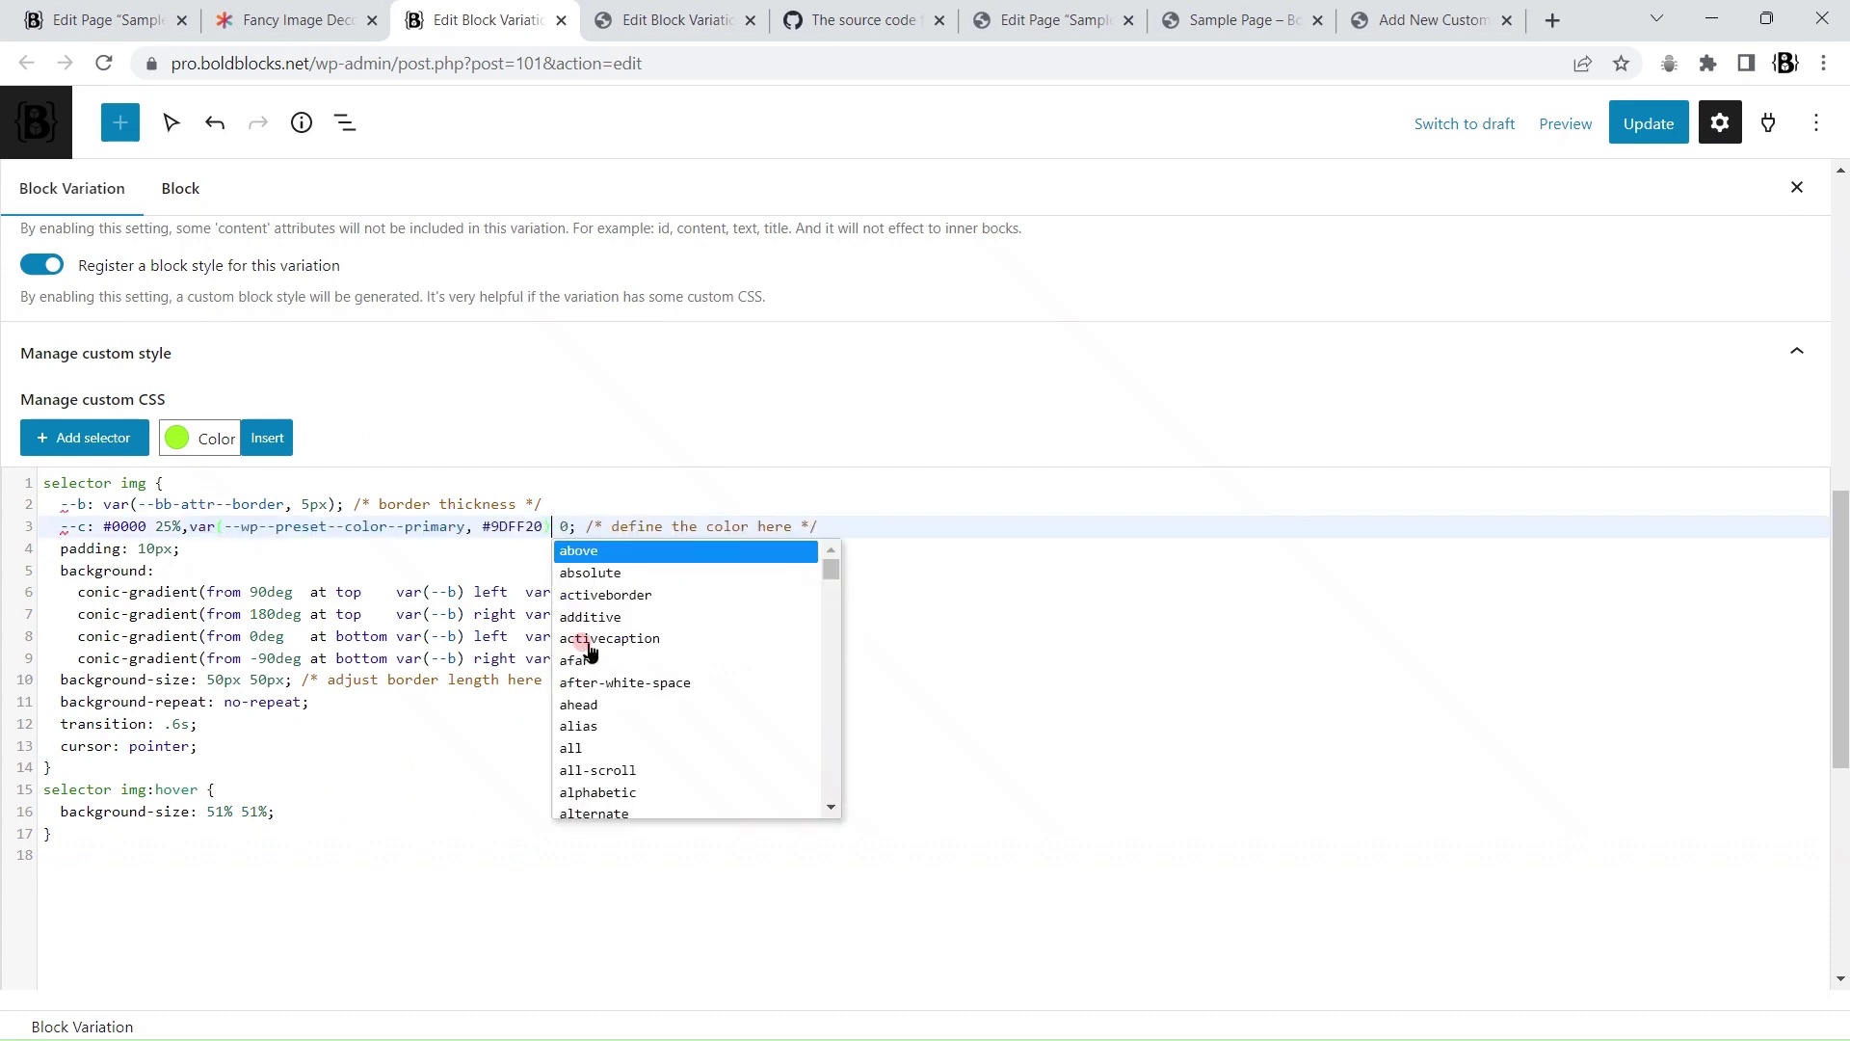
key("Escape")
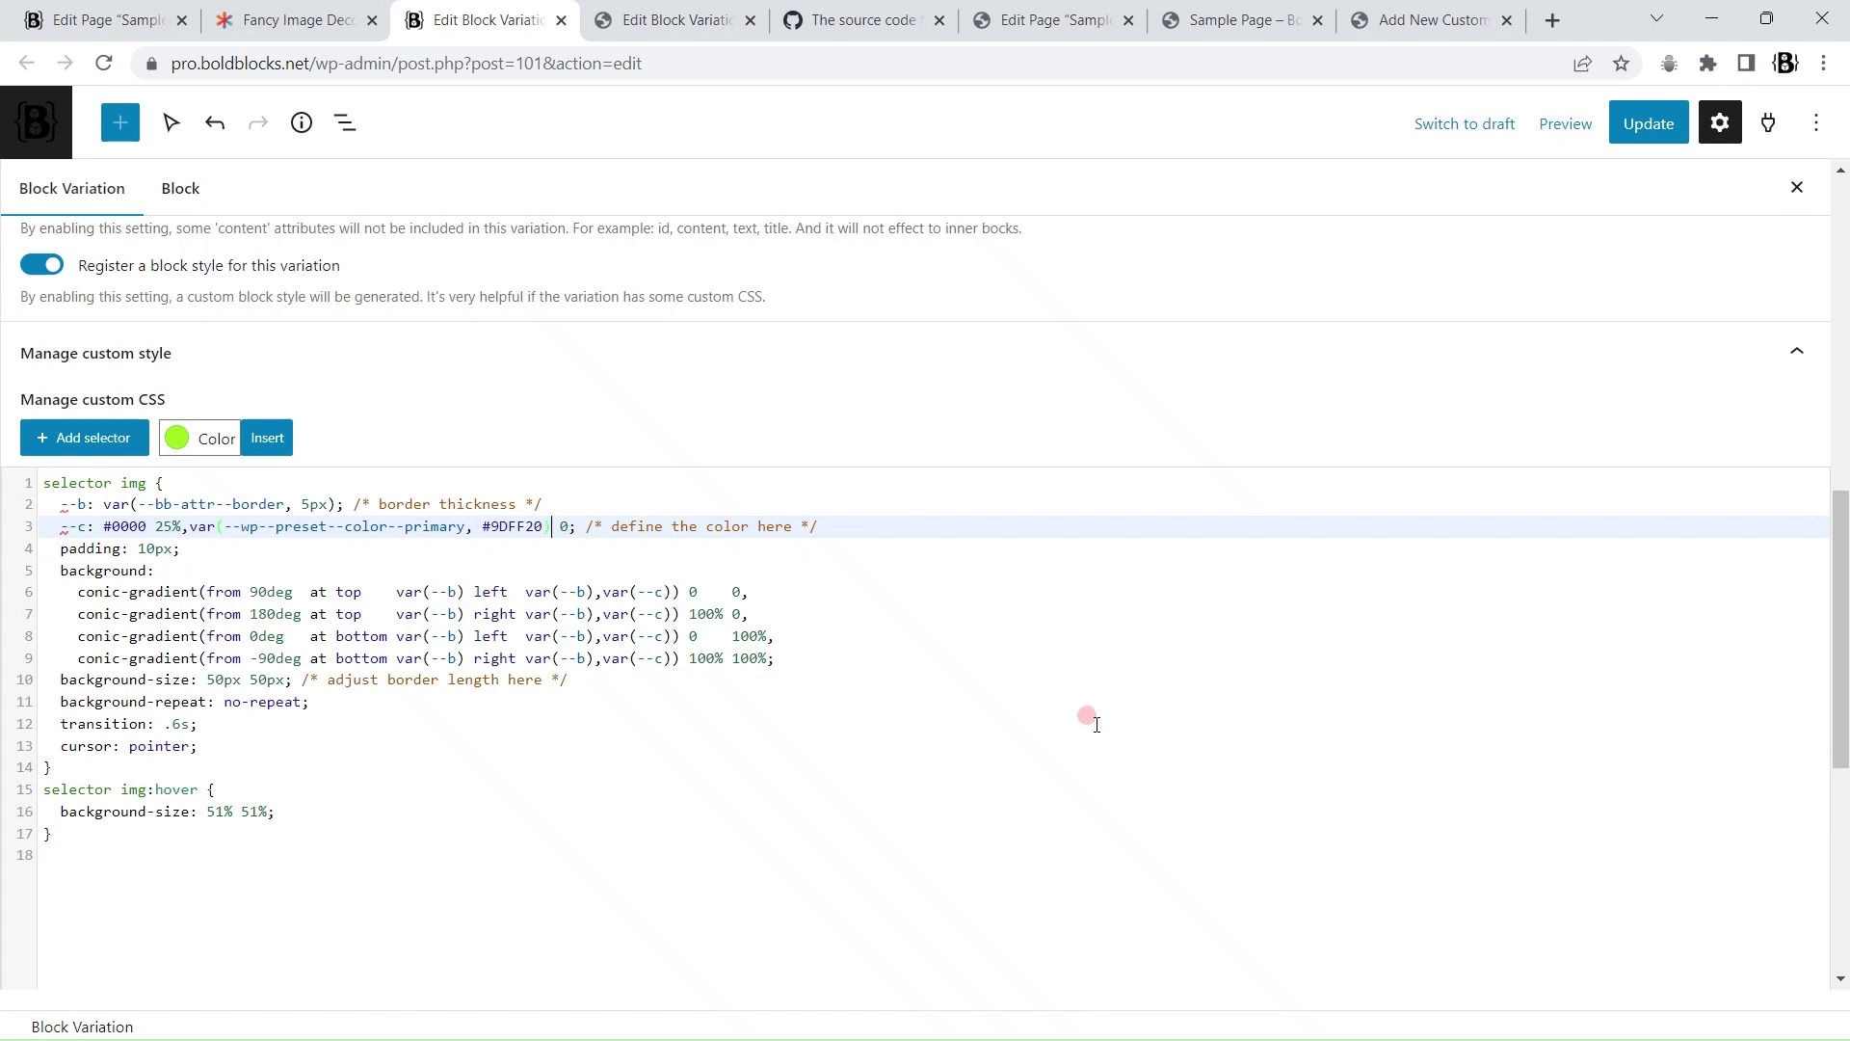
Step: Wrap the colour in --c as "var(--bb-attr-color, var(--wp--preset--color--primary, #9DFF20))" and update the variation
type(")")
key("Right")
type("var(,")
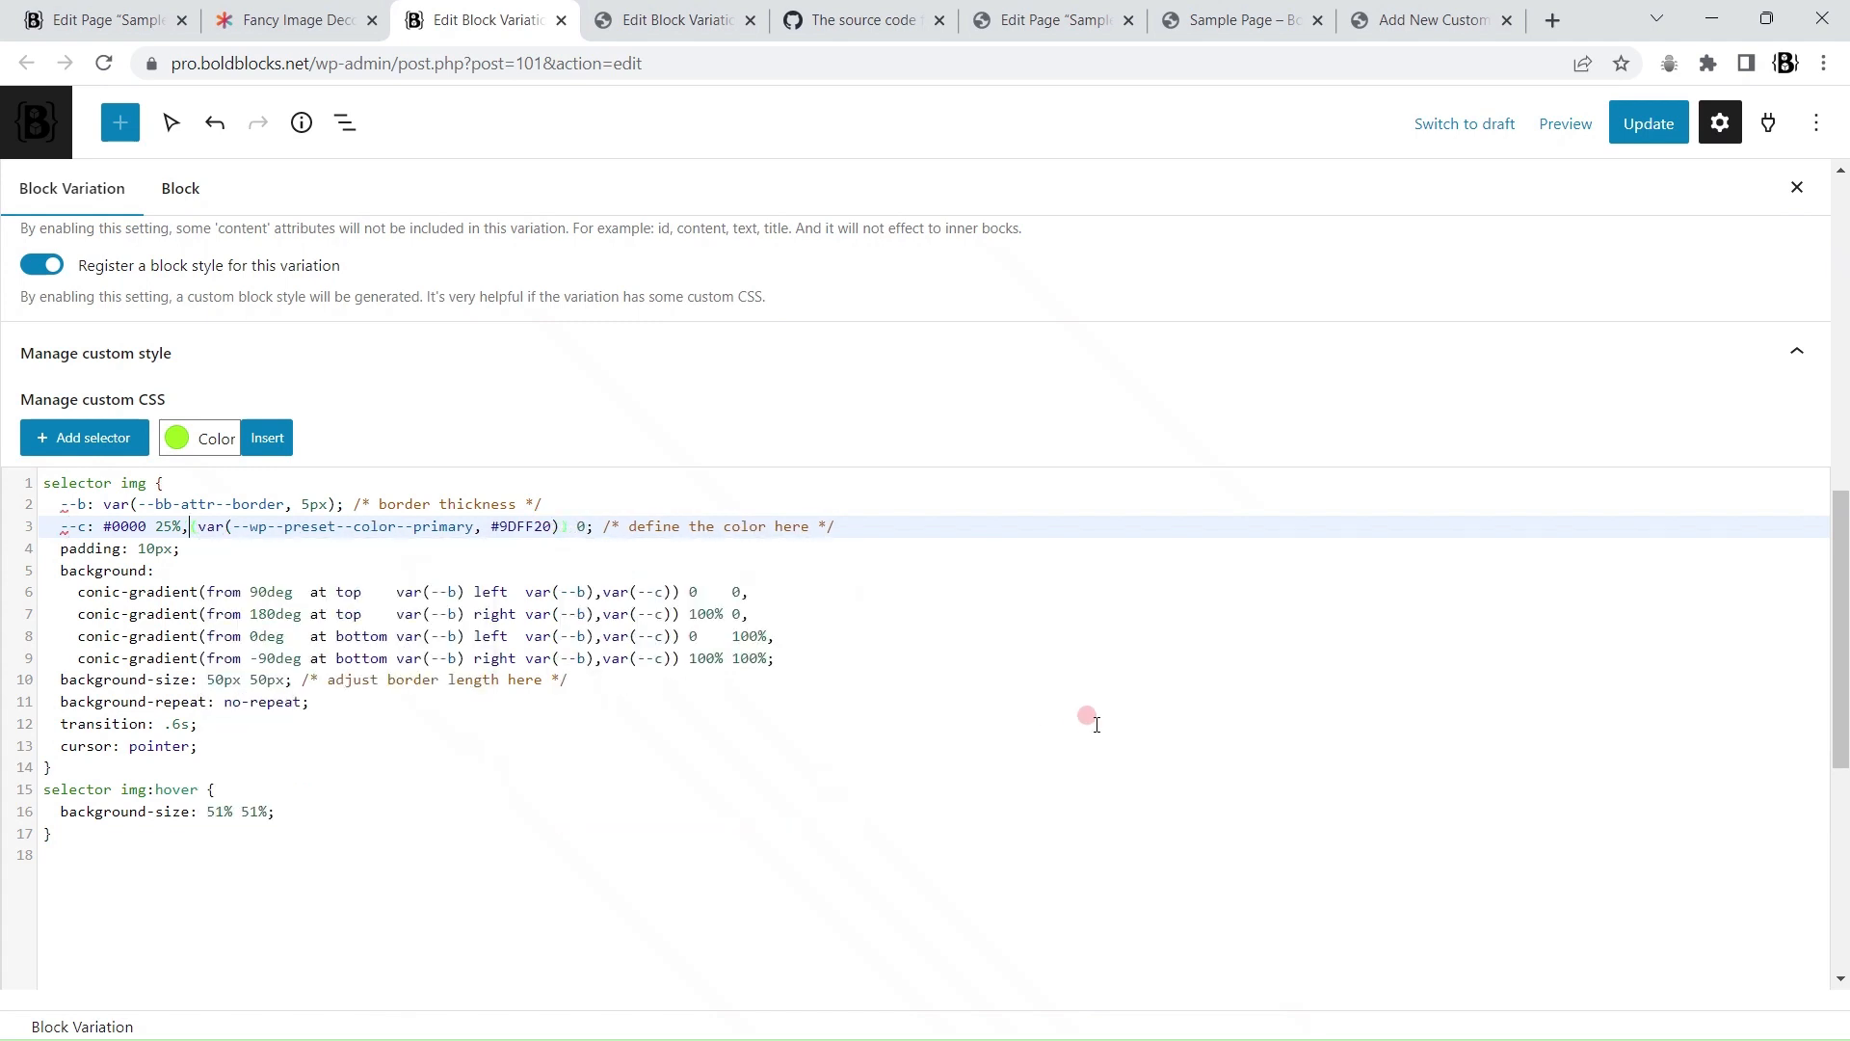
key("Left")
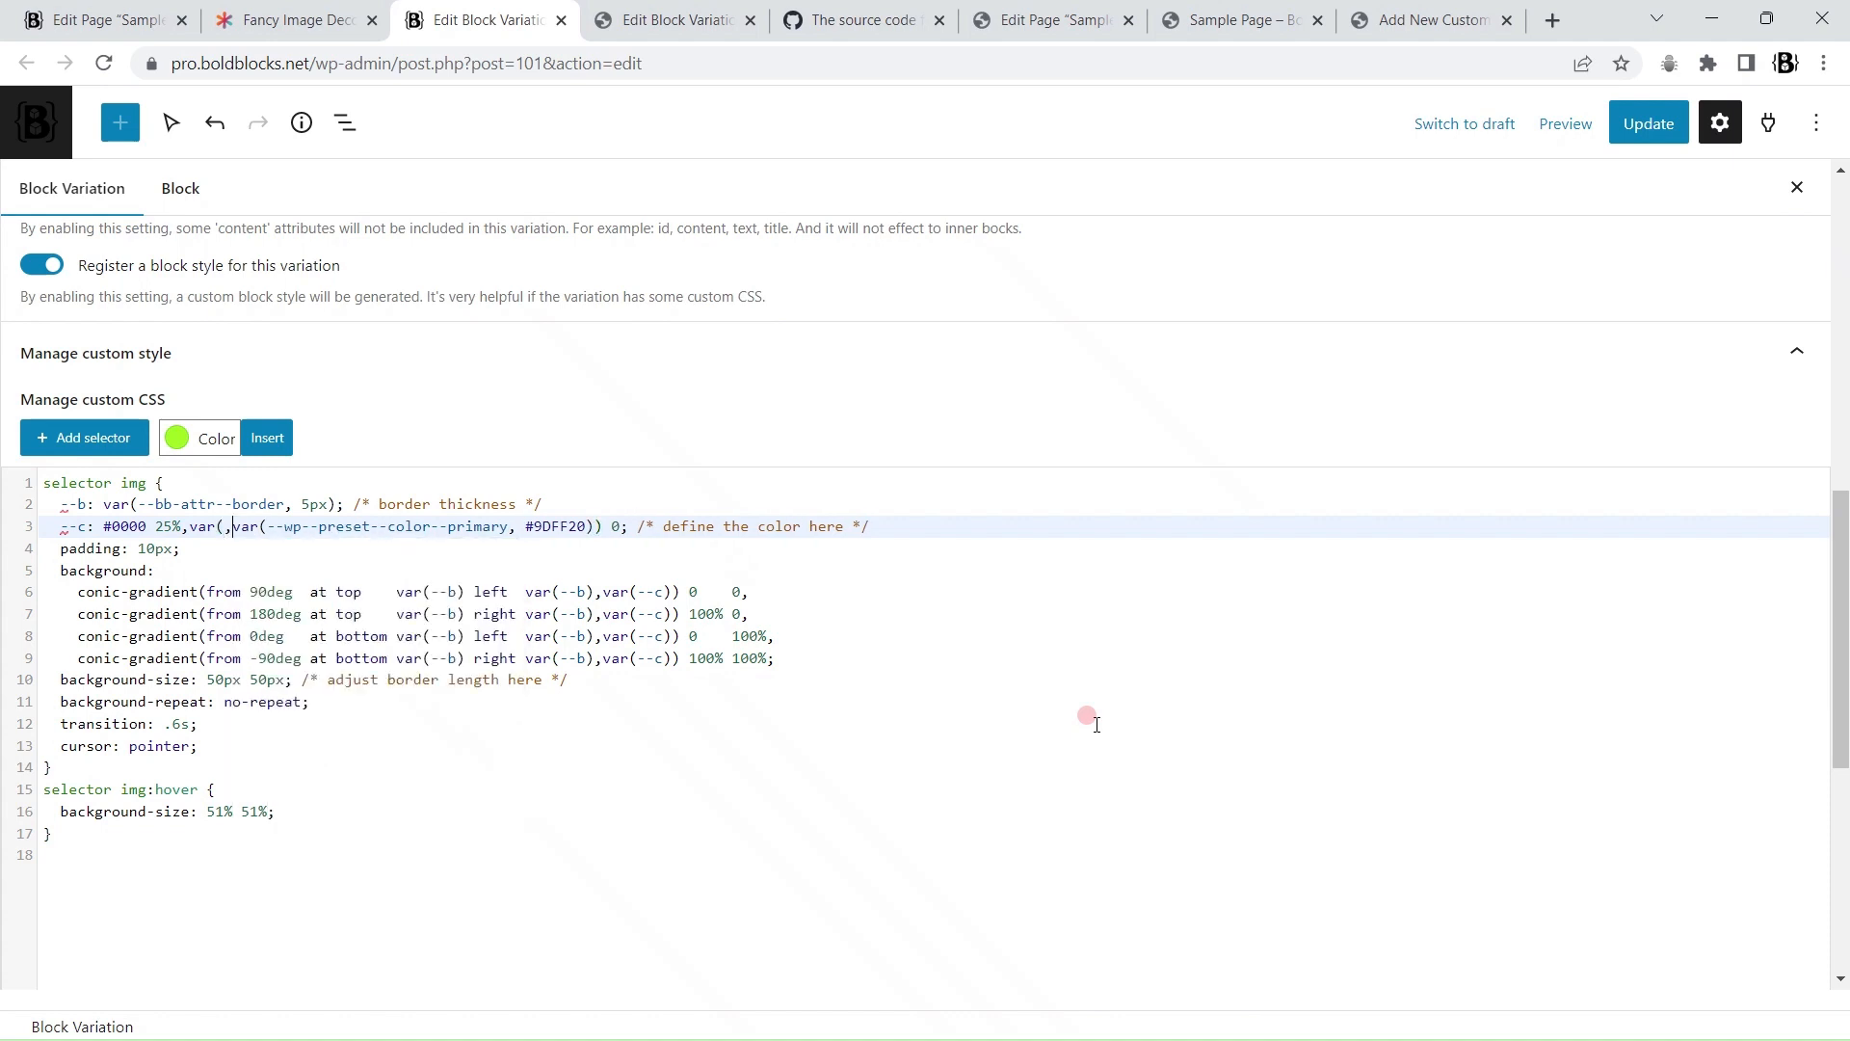
key("Left")
key("Left")
type("--bb-")
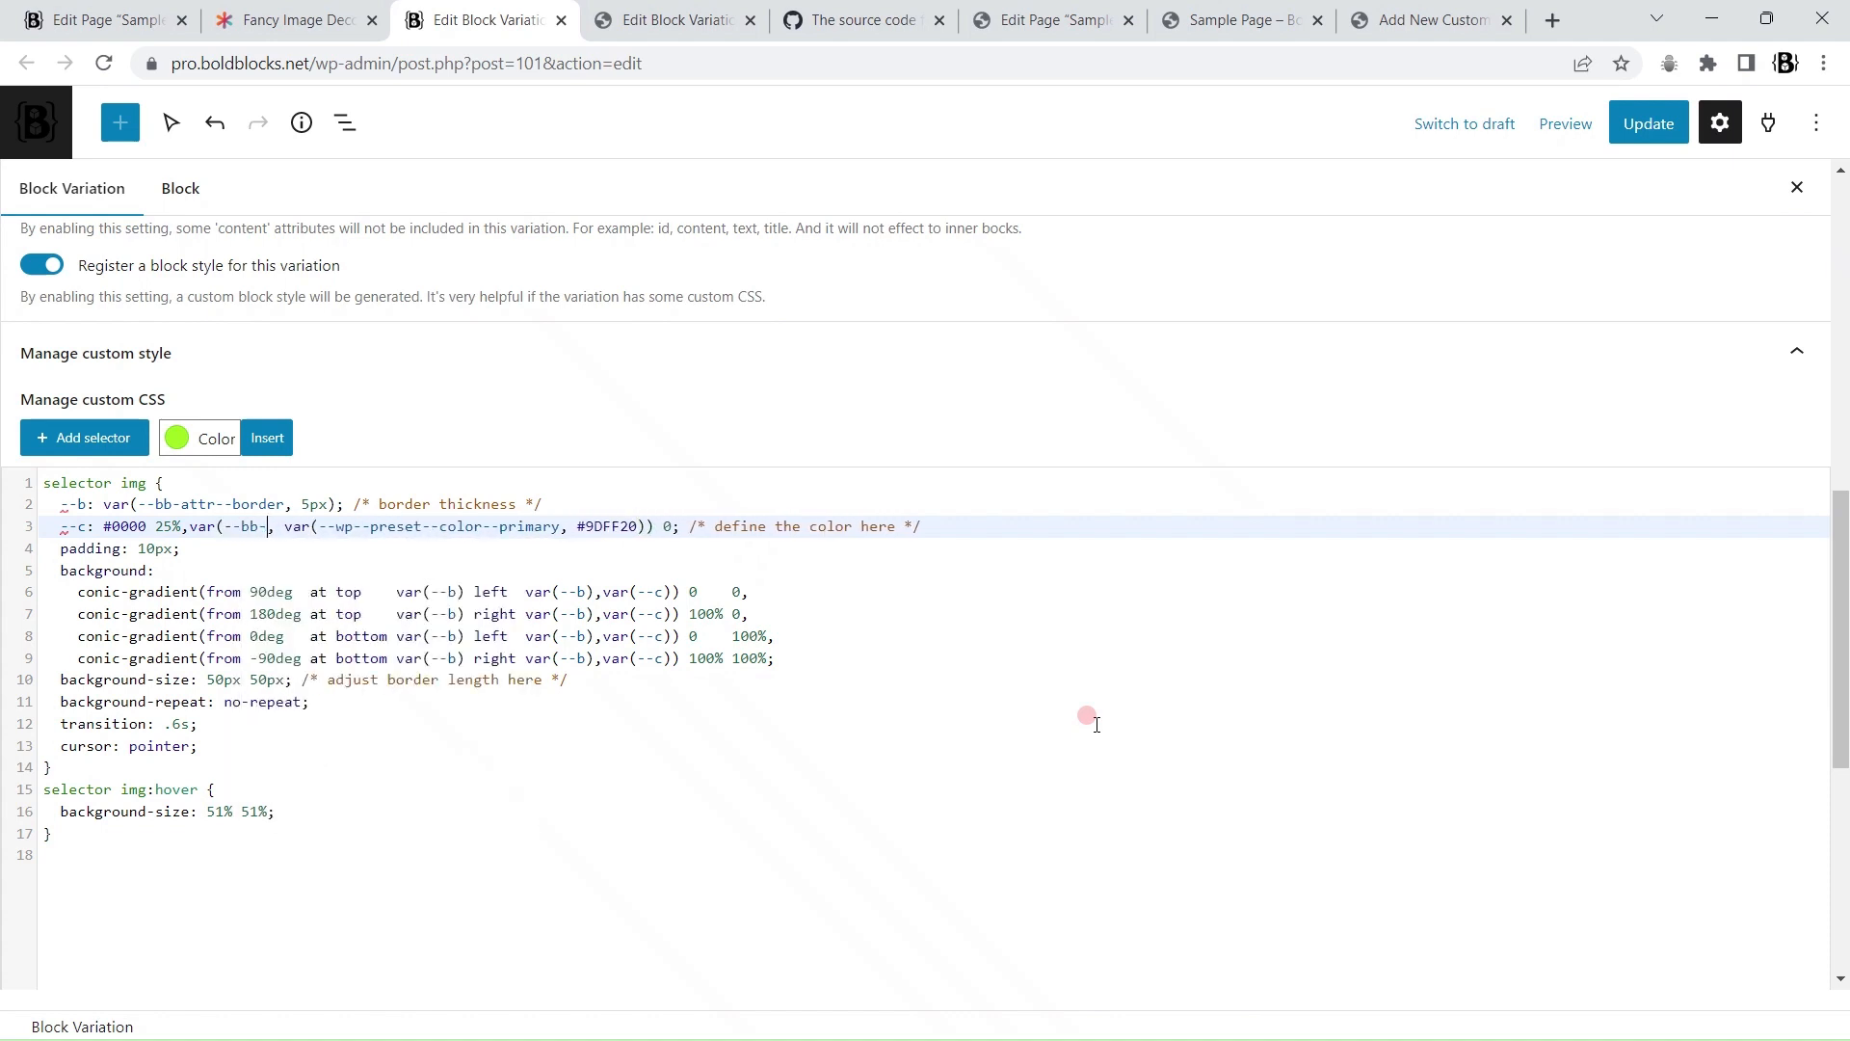
type("attr-color")
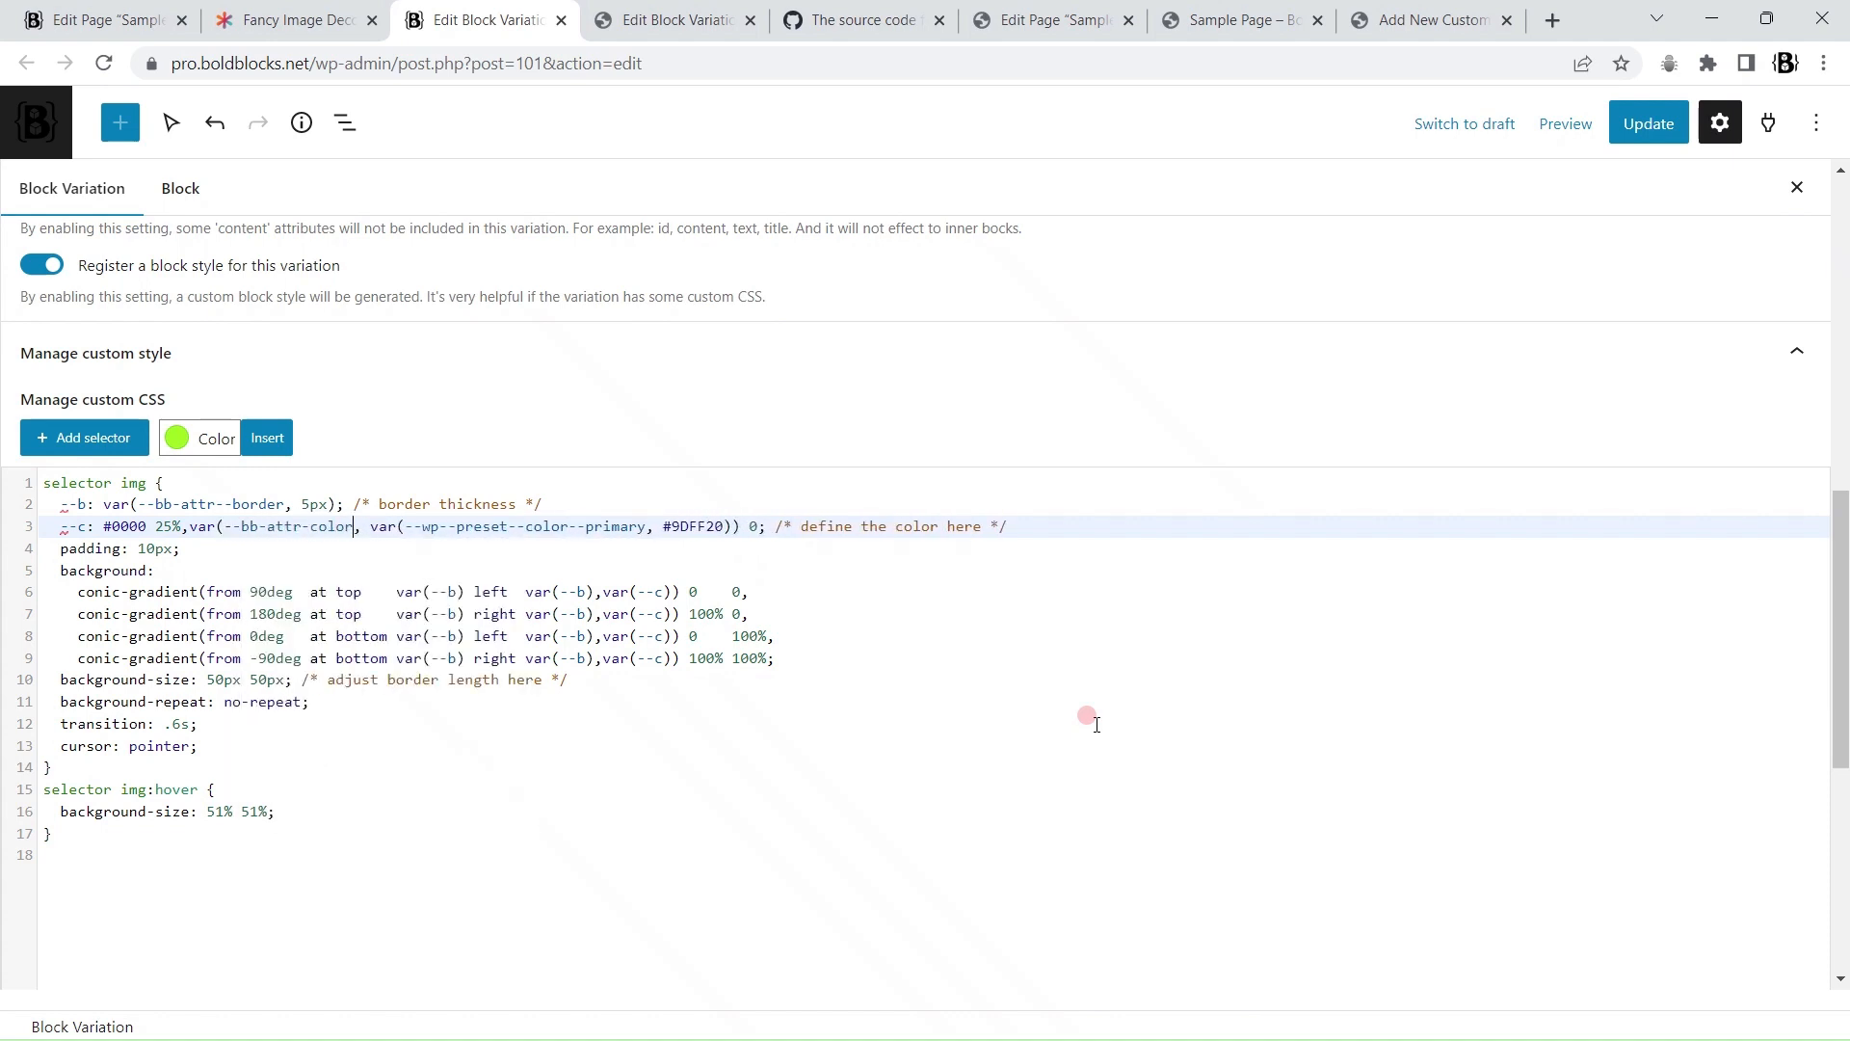
double_click(330, 526)
left_click(1617, 146)
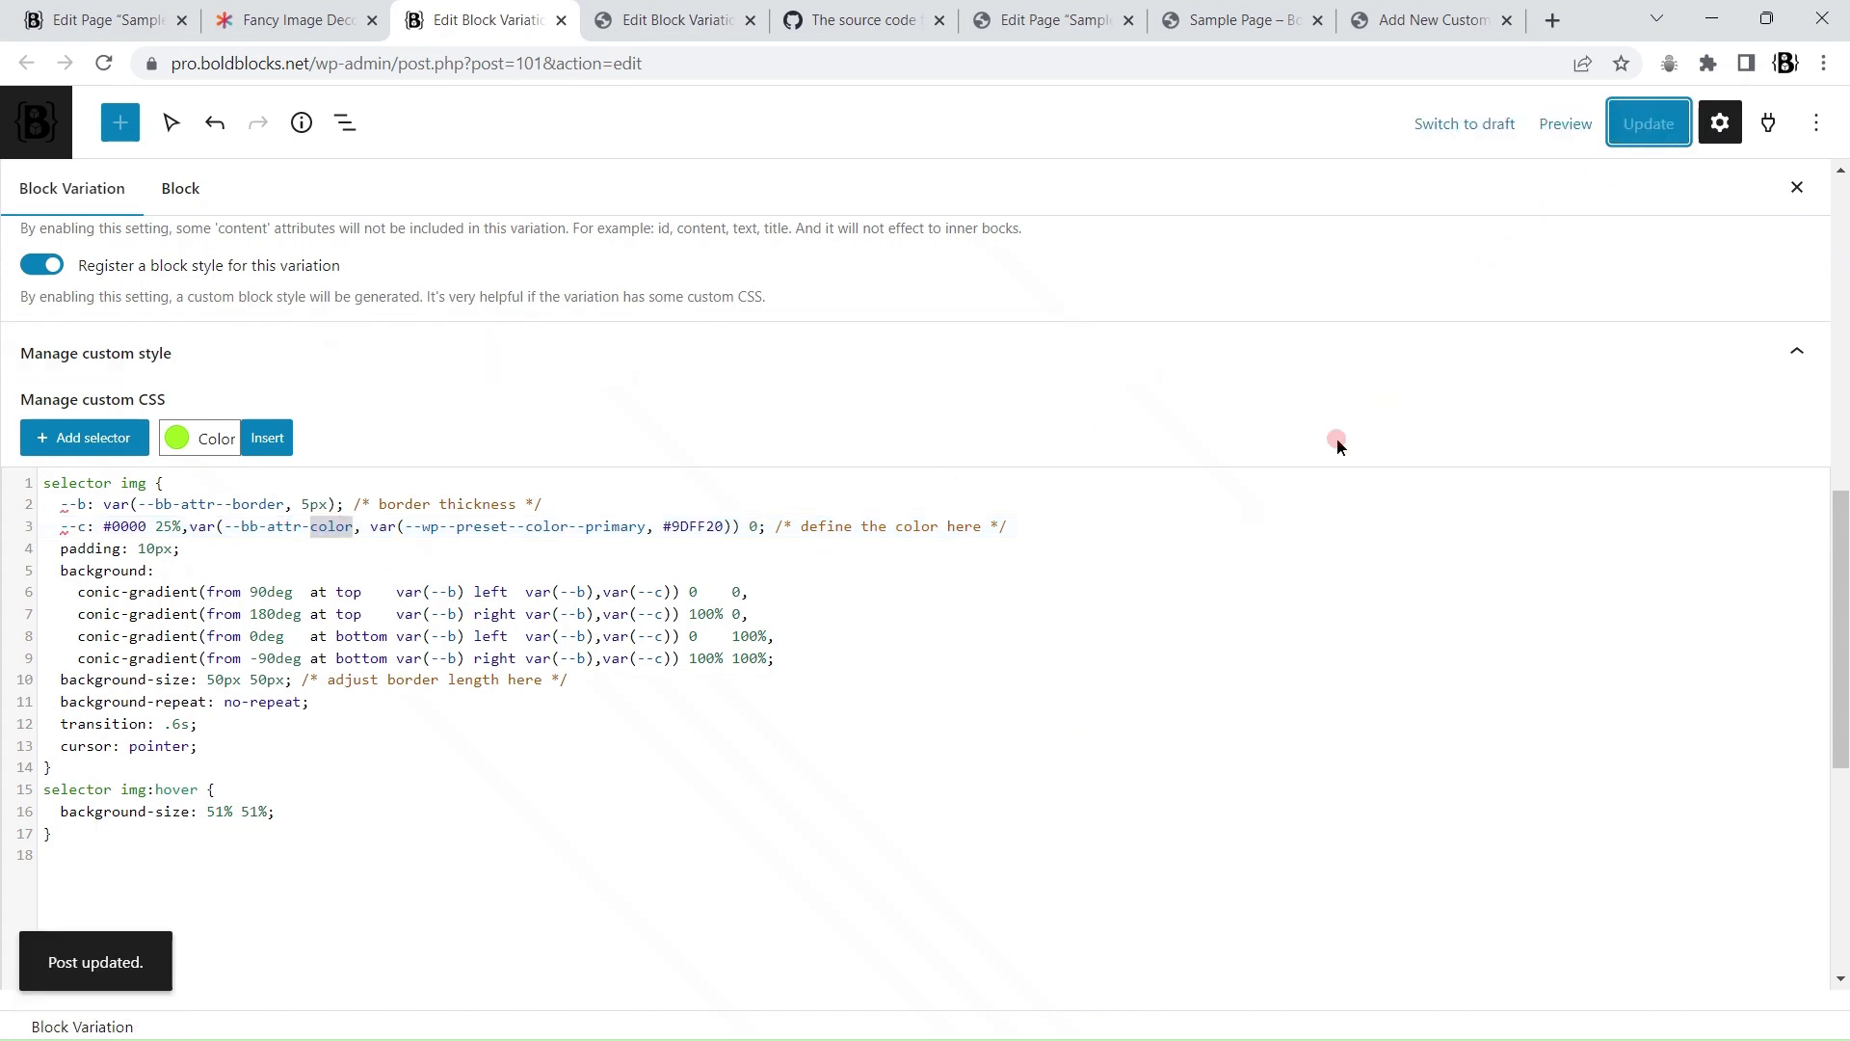
Step: Reload the Sample Page editor and select the Advanced group around the first image
key("ctrl+1")
left_click(990, 386)
left_click(113, 77)
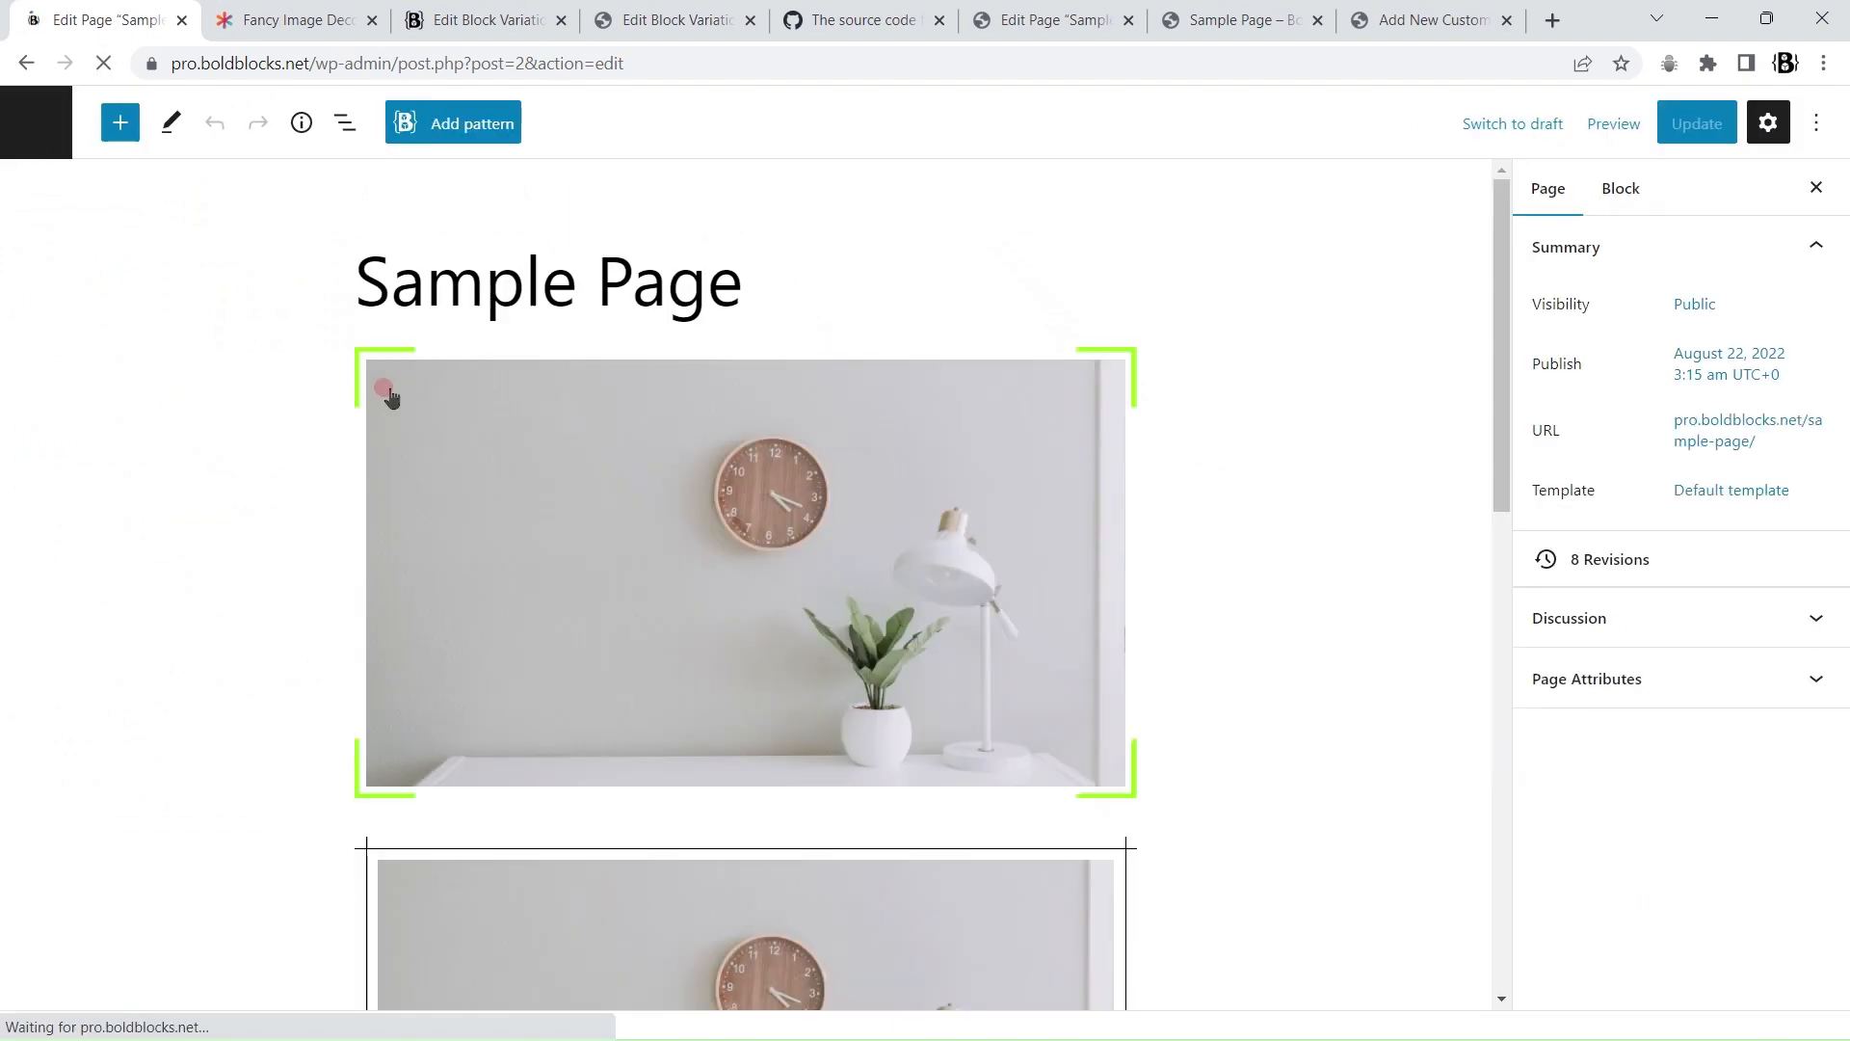
left_click(363, 332)
left_click(363, 306)
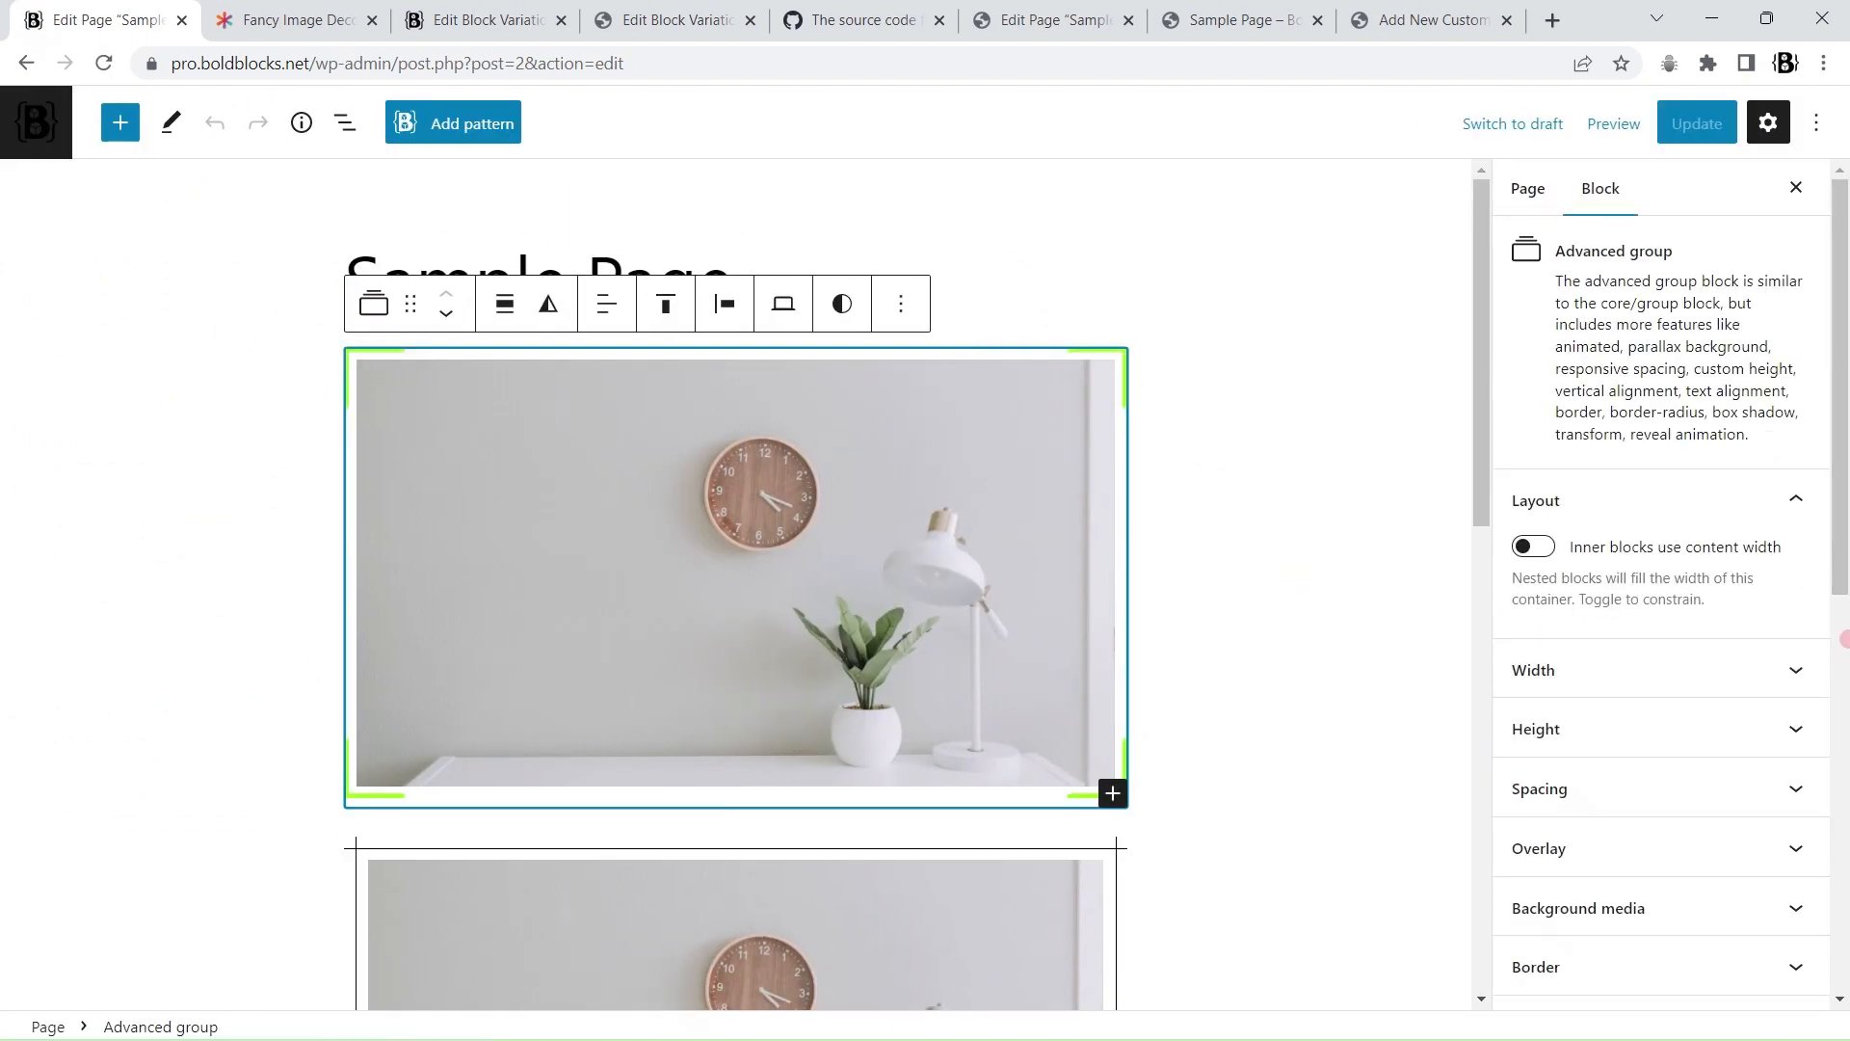
Step: Add a second custom attribute of type CSS Variable named "color" to the Advanced group
scroll(1763, 590, "down", 10)
left_click(1791, 694)
scroll(1754, 590, "down", 3)
left_click(1611, 505)
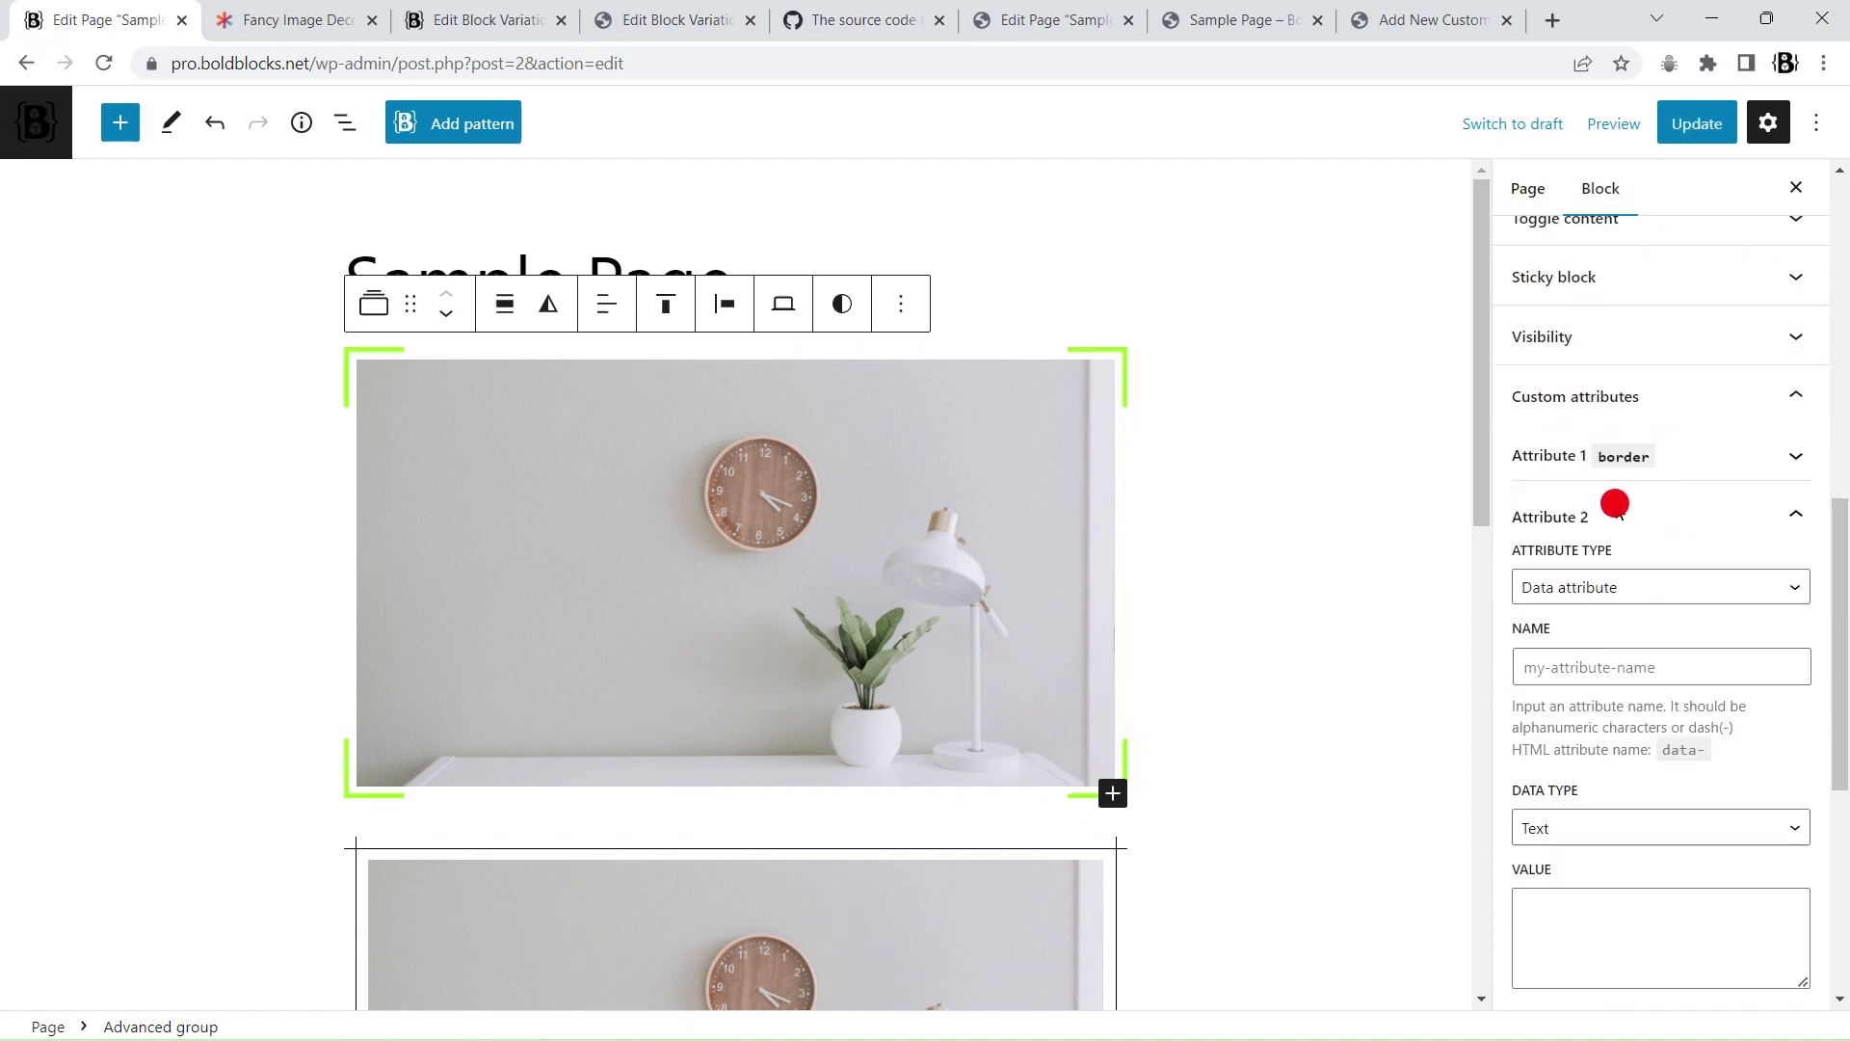
left_click(1605, 587)
left_click(1600, 640)
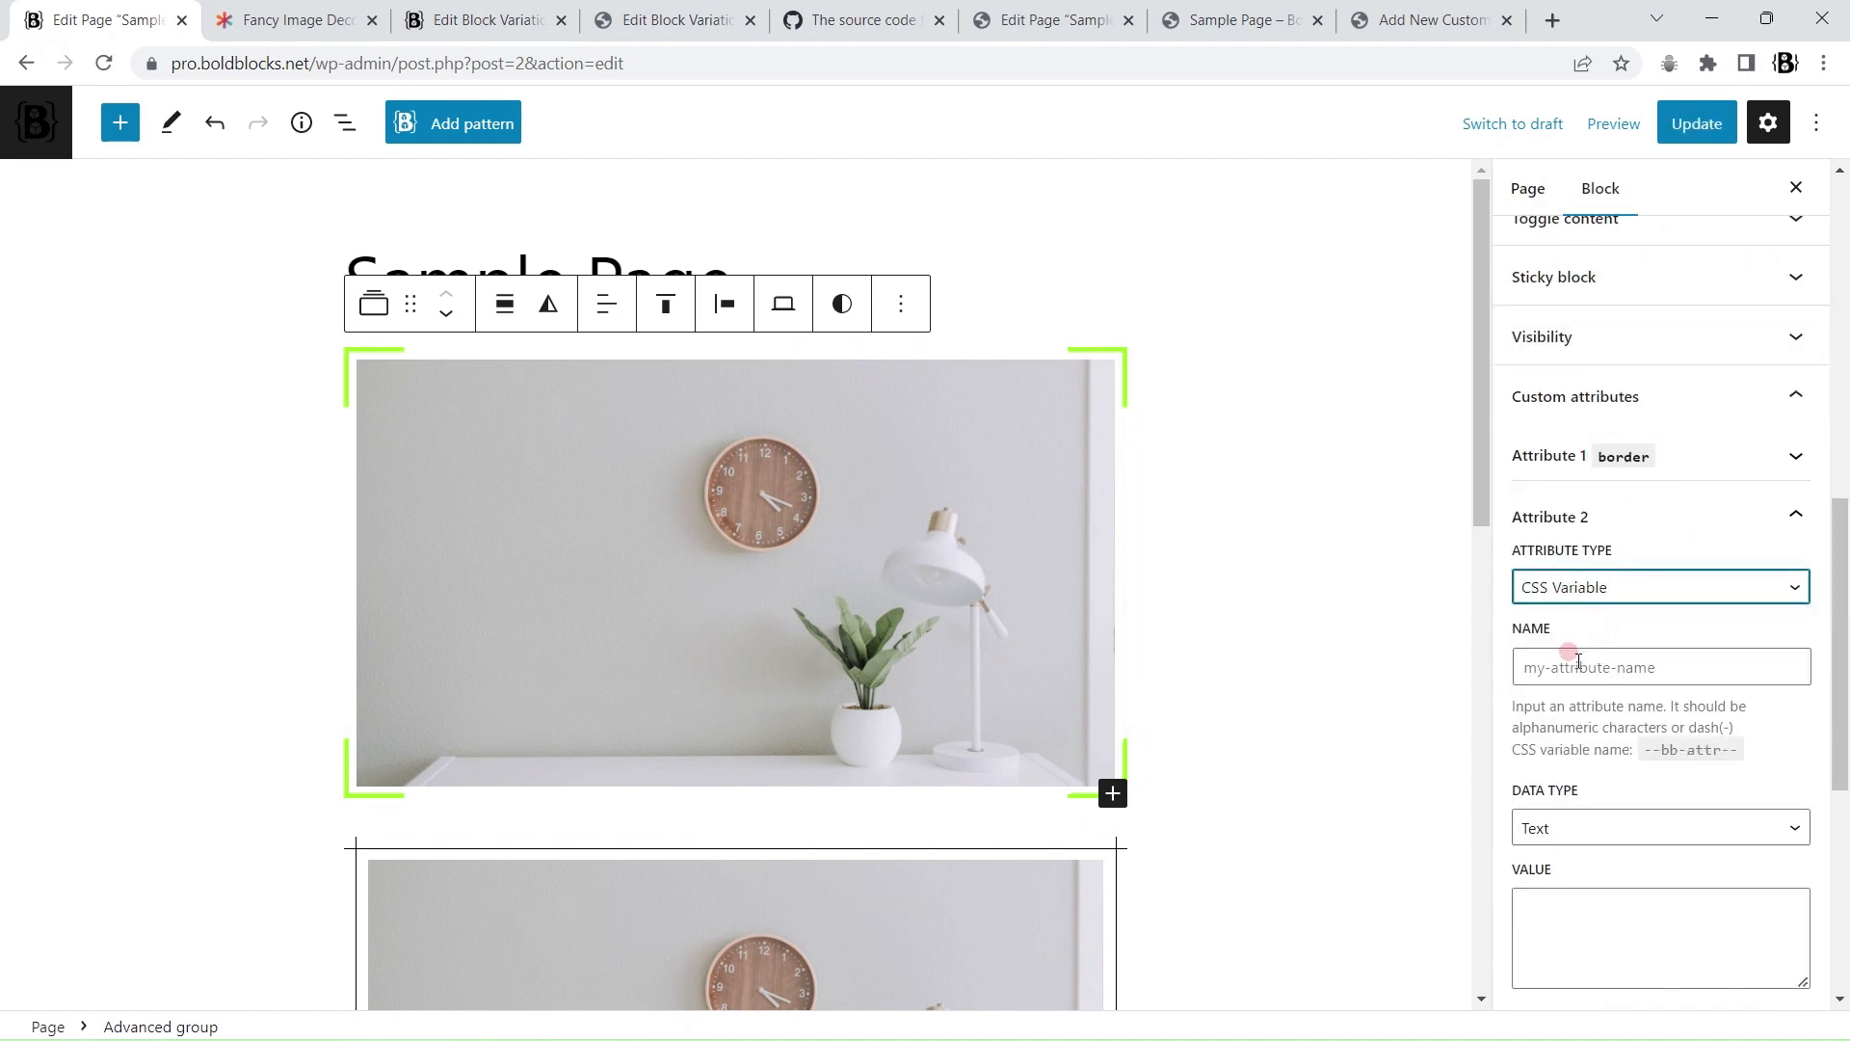
left_click(1578, 653)
type("color")
Step: Set the color attribute's data type to Color and choose Luminous vivid orange
left_click(1648, 828)
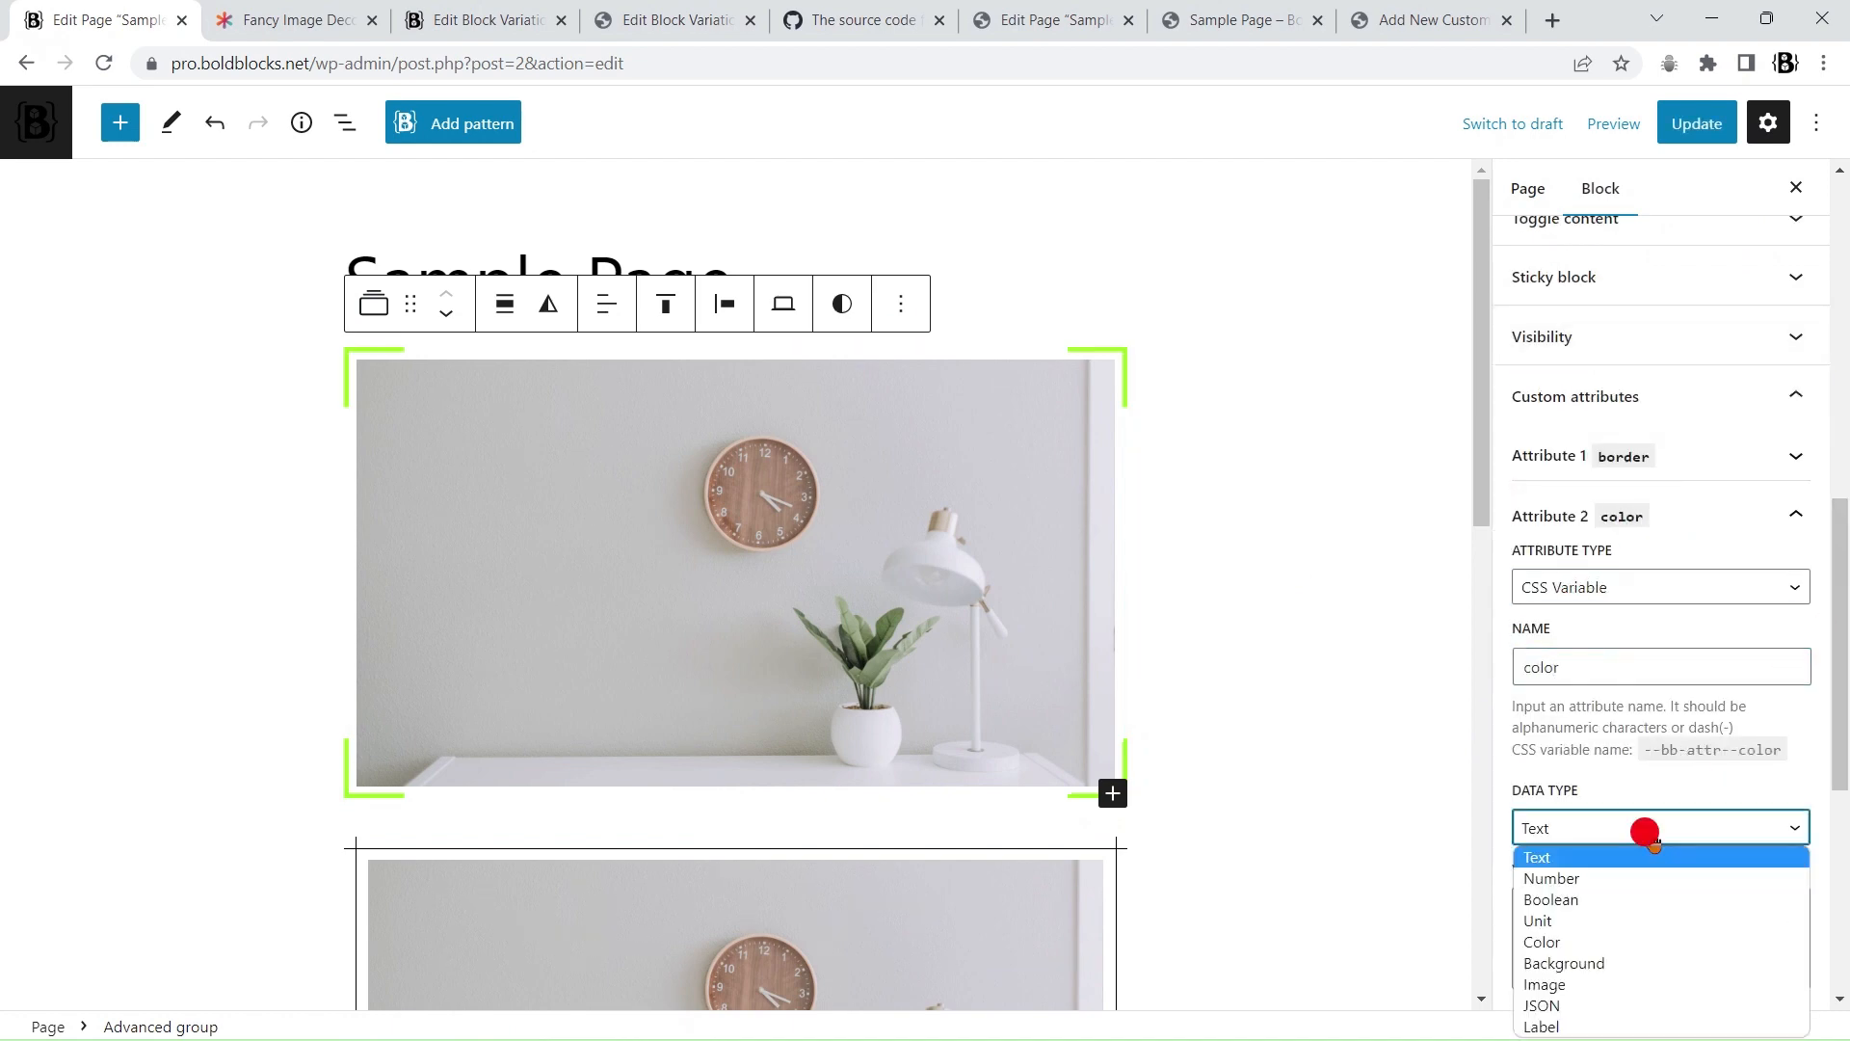
left_click(1570, 933)
scroll(1693, 756, "down", 3)
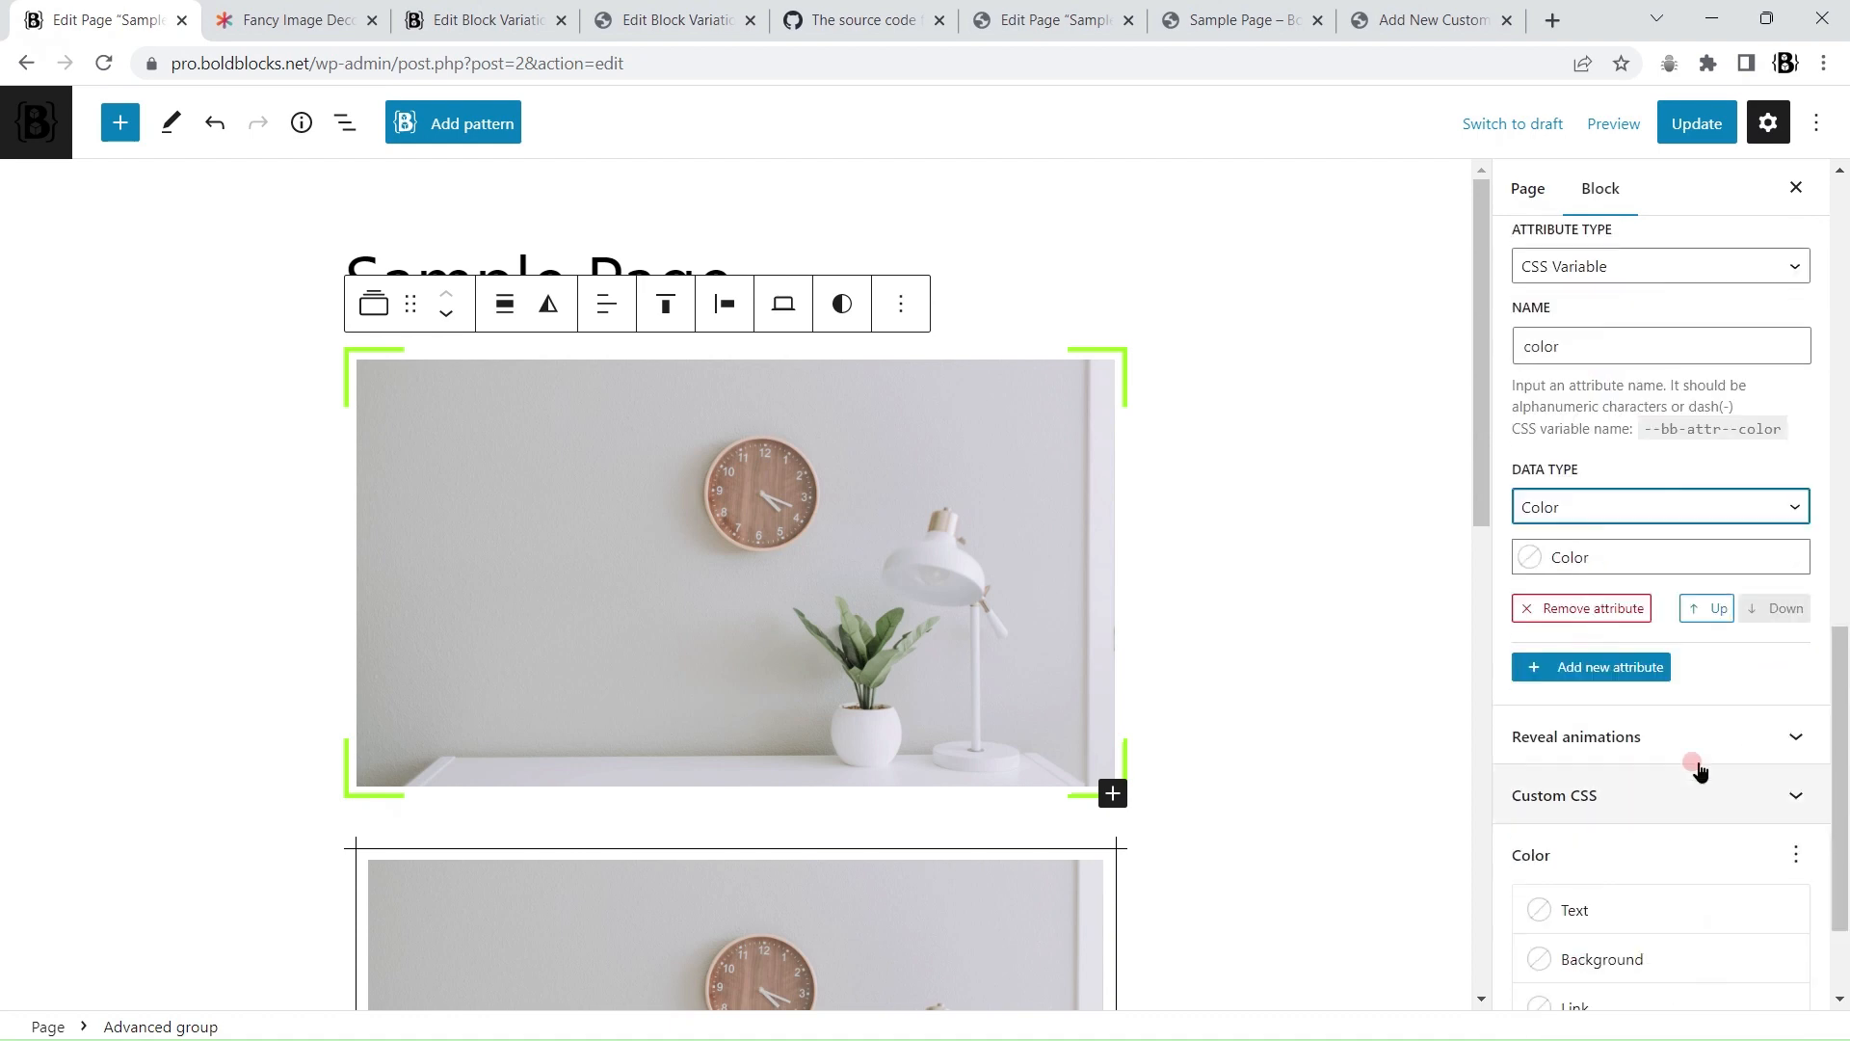
left_click(1605, 569)
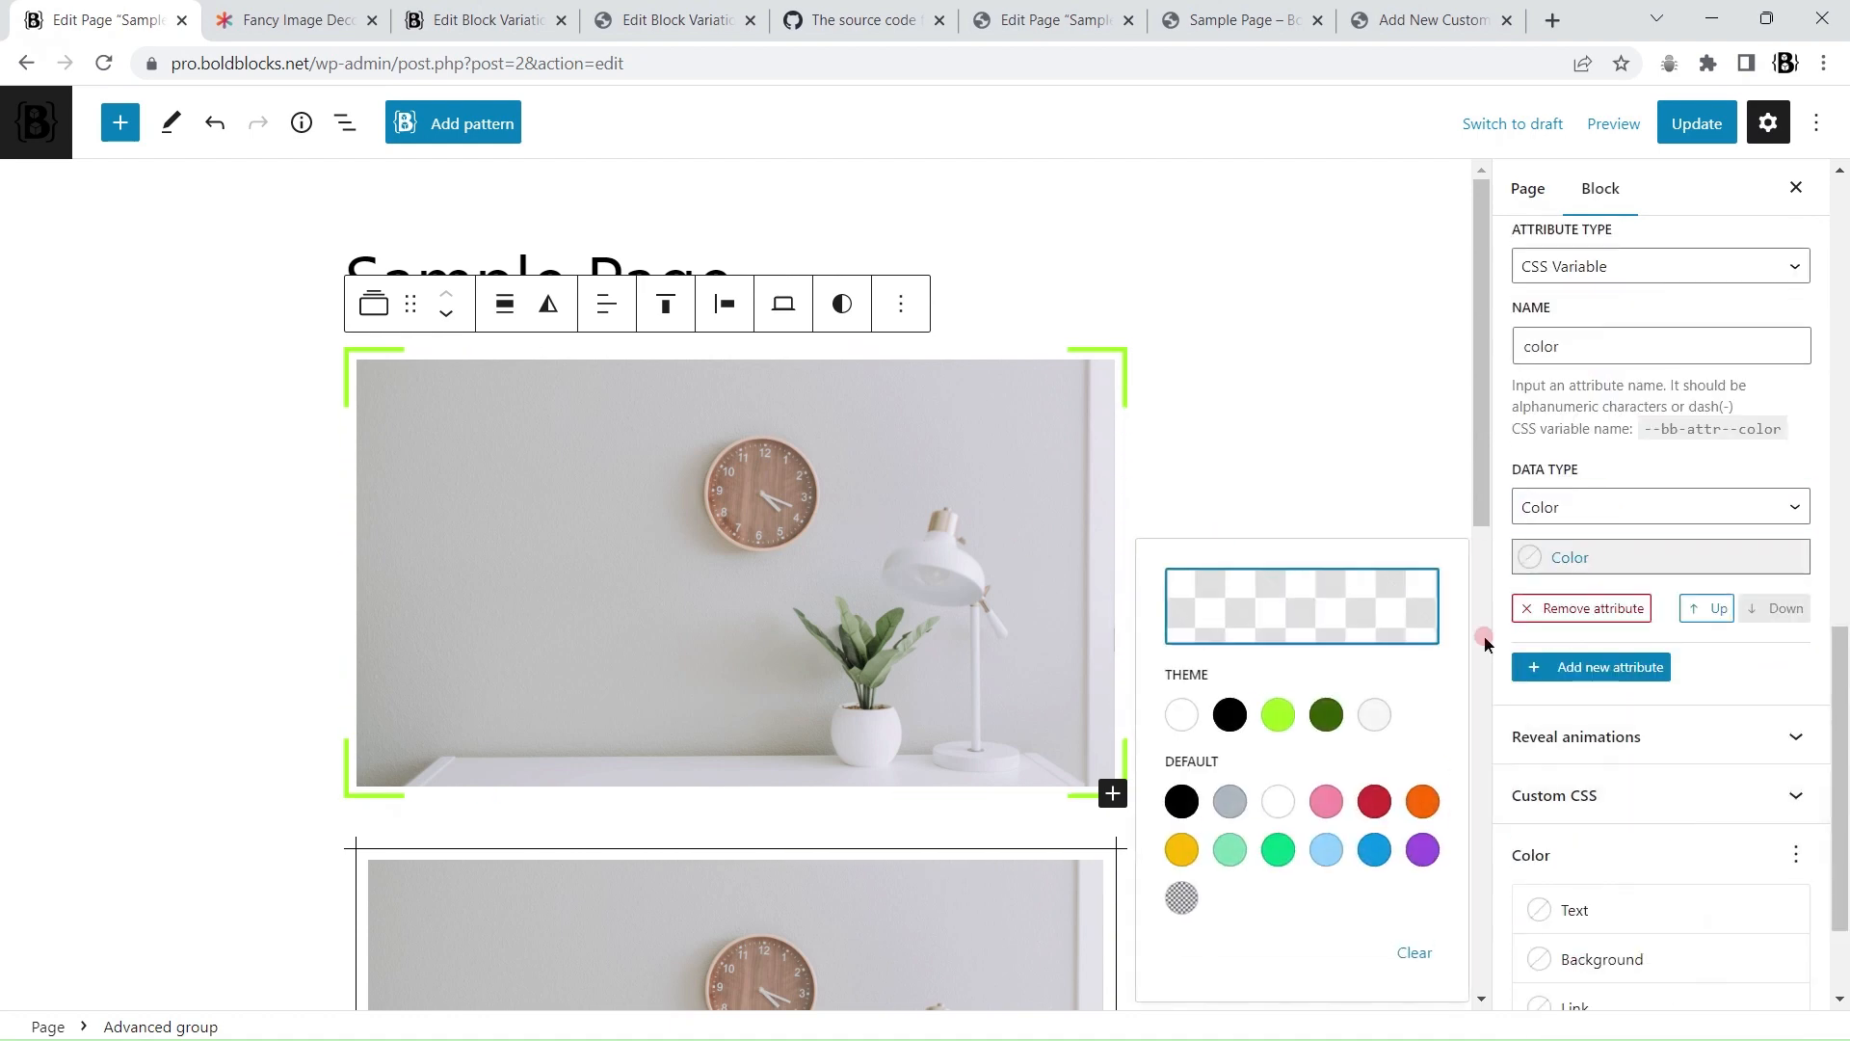
left_click(1423, 804)
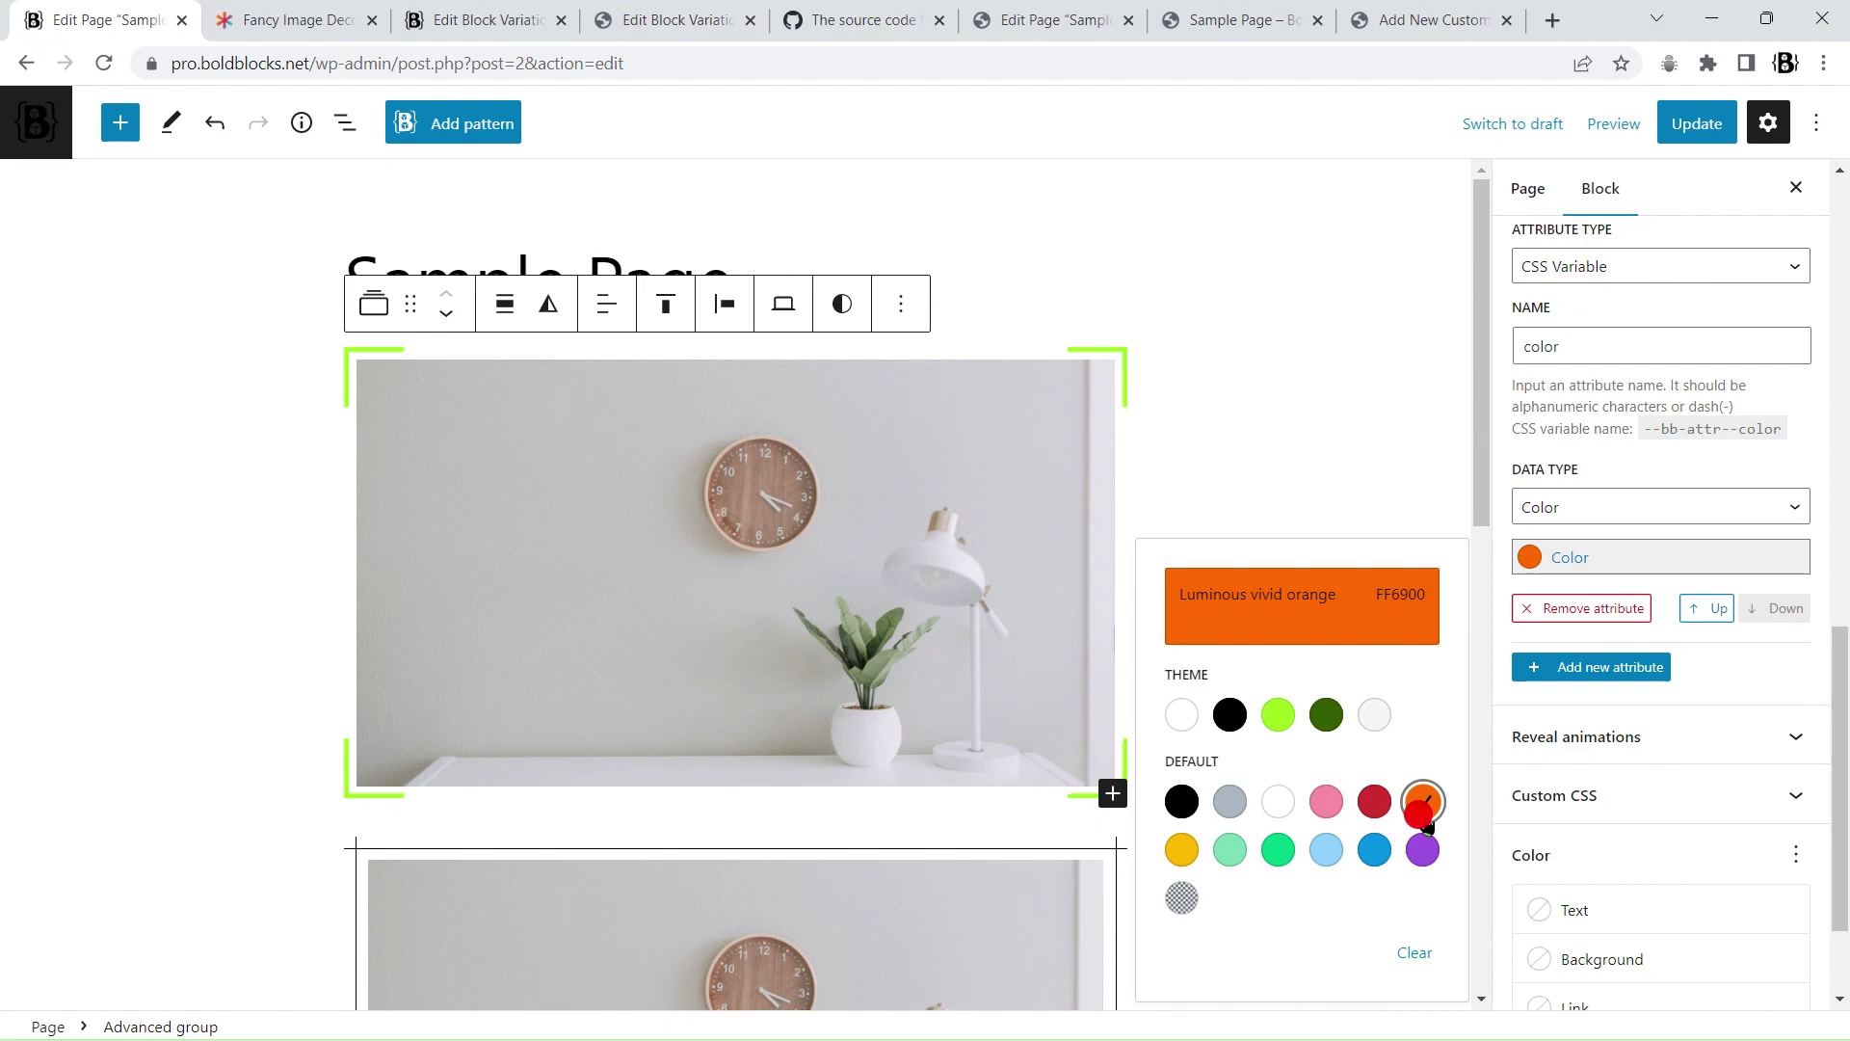
left_click(1397, 434)
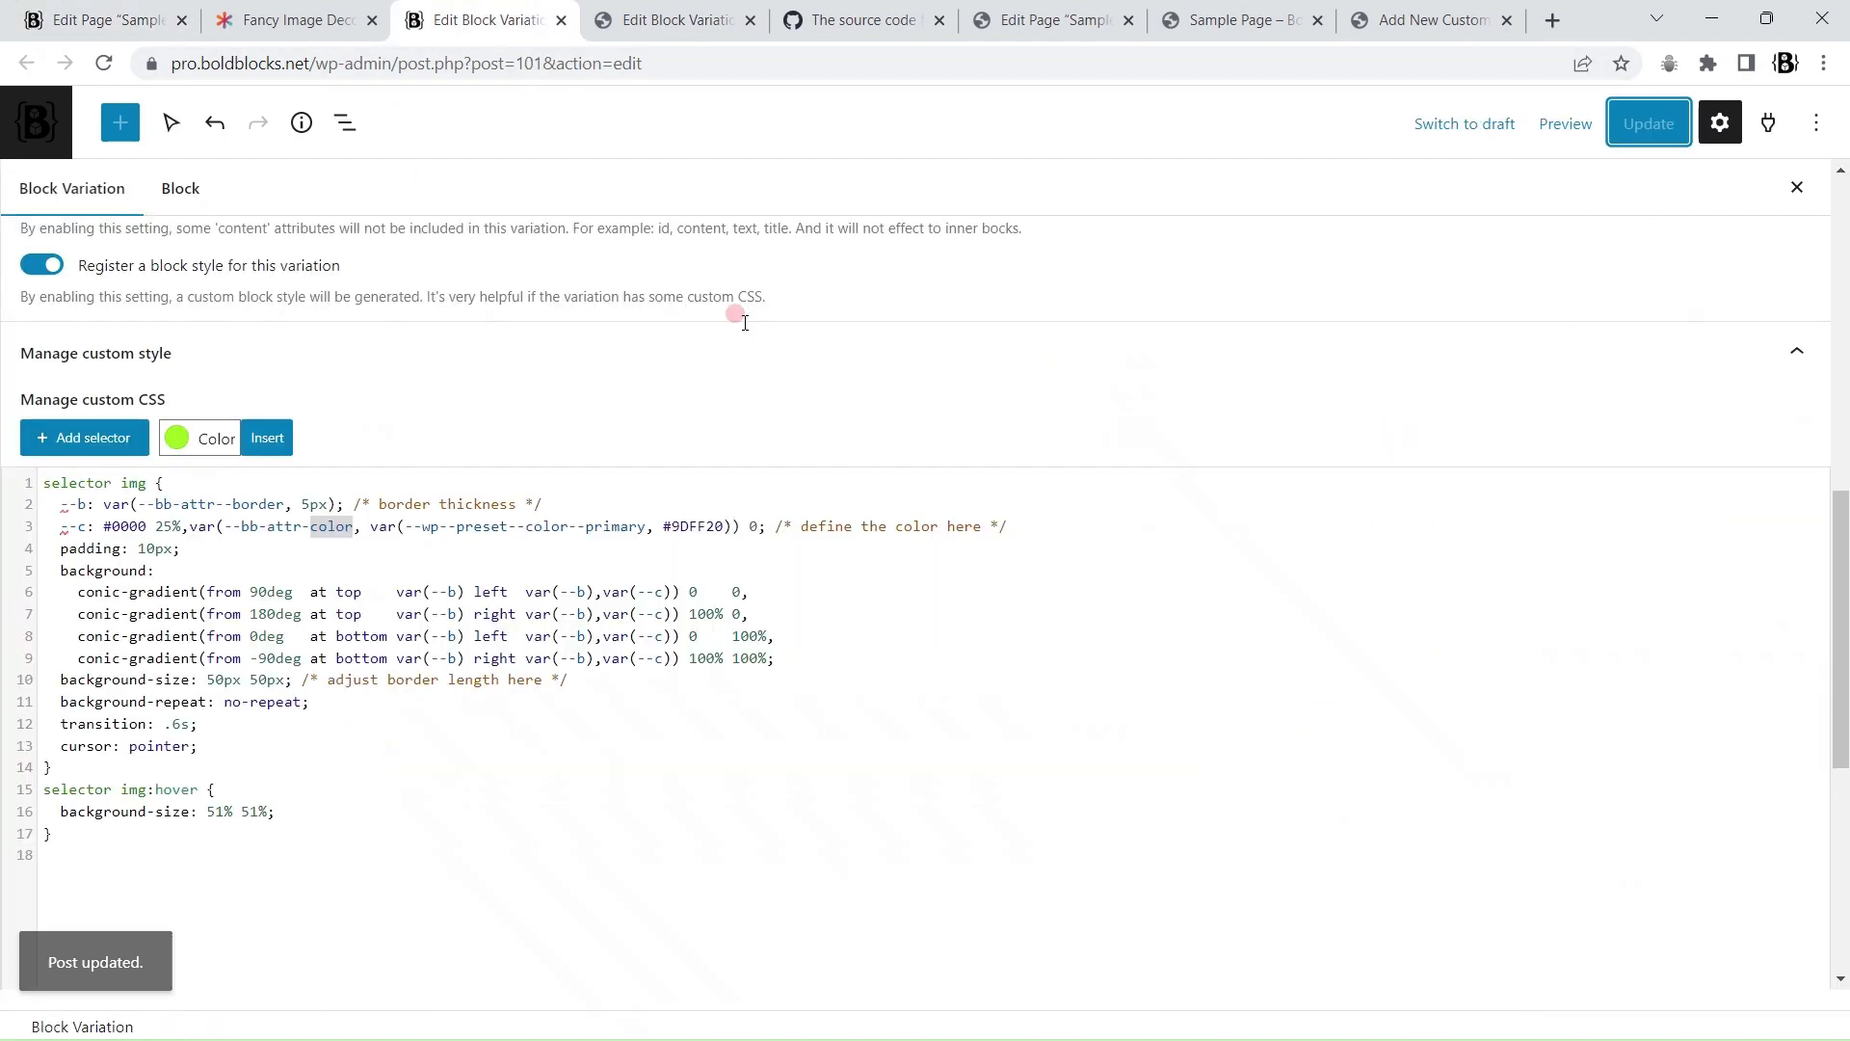
Step: Correct the colour variable name in the variation's CSS to "--bb-attr--color" and update the variation
left_click(481, 19)
left_click(240, 532)
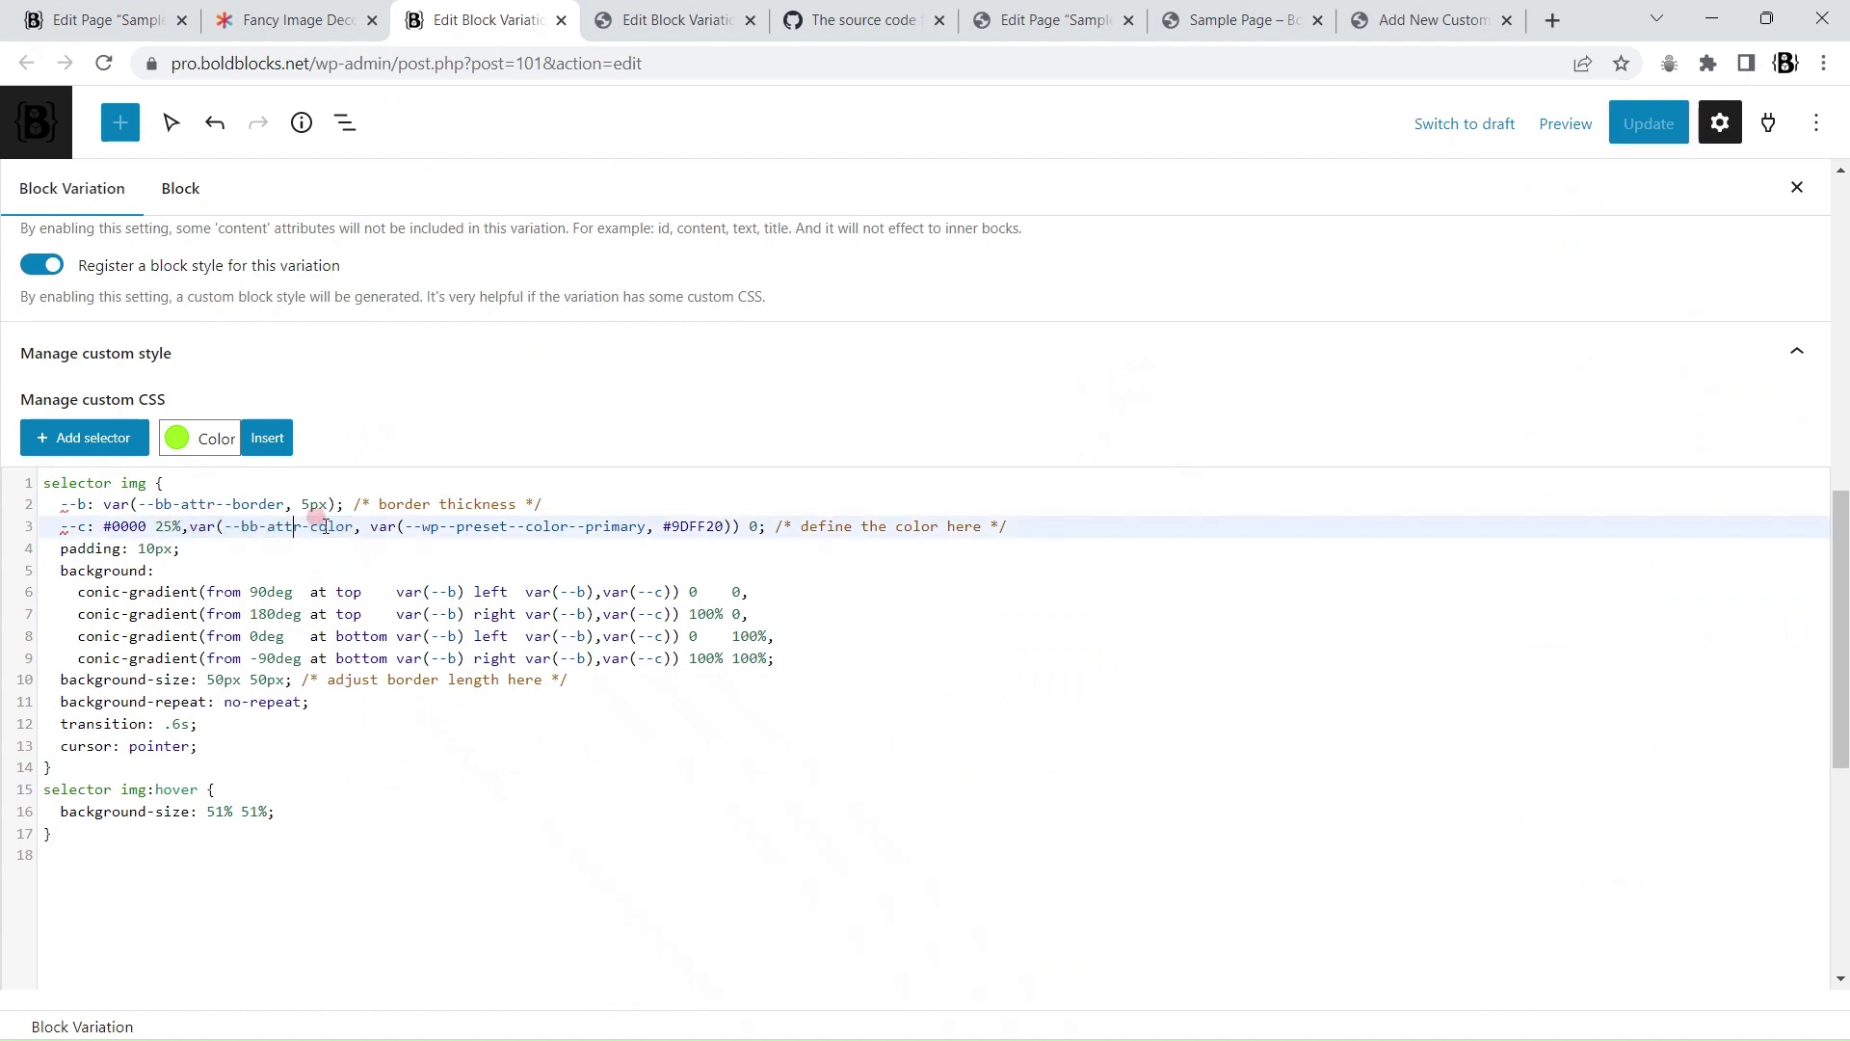
type("-")
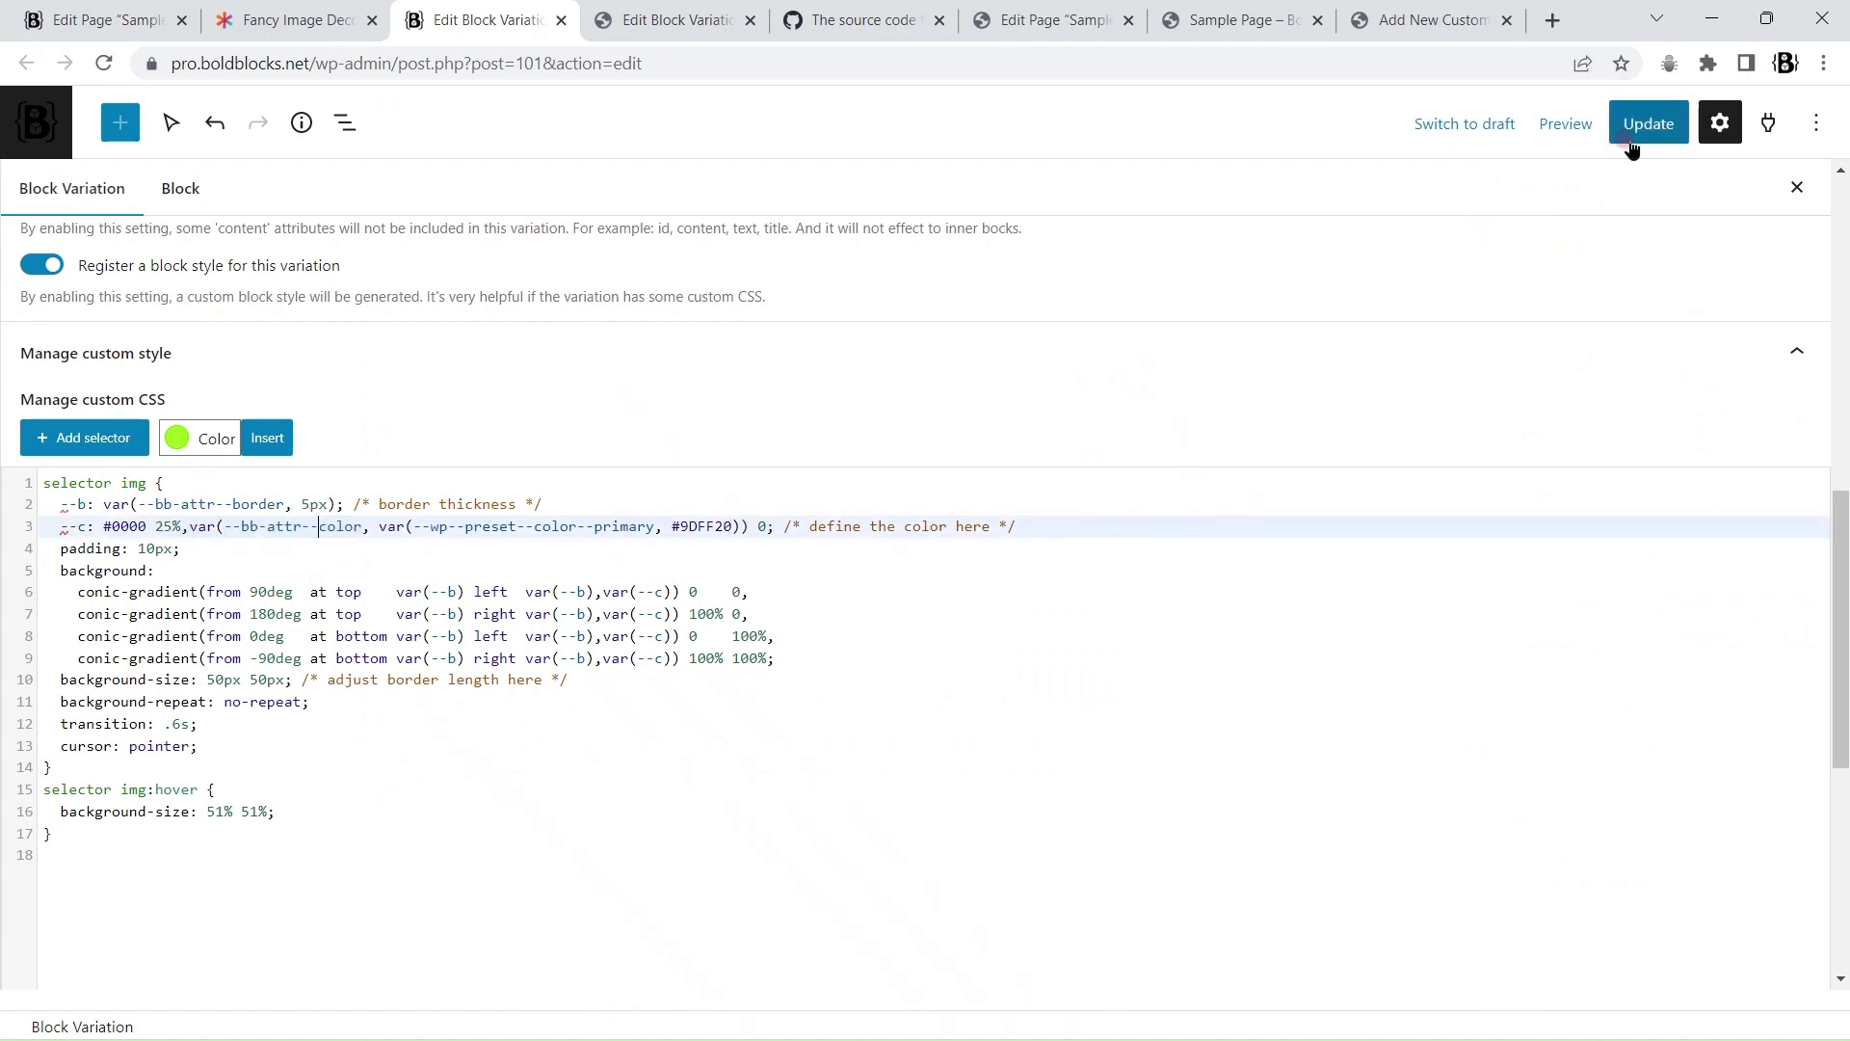
left_click(1646, 124)
Step: Return to Sample Page, show the Advanced group's custom attributes, update the page and reload the editor
left_click(77, 18)
left_click(790, 385)
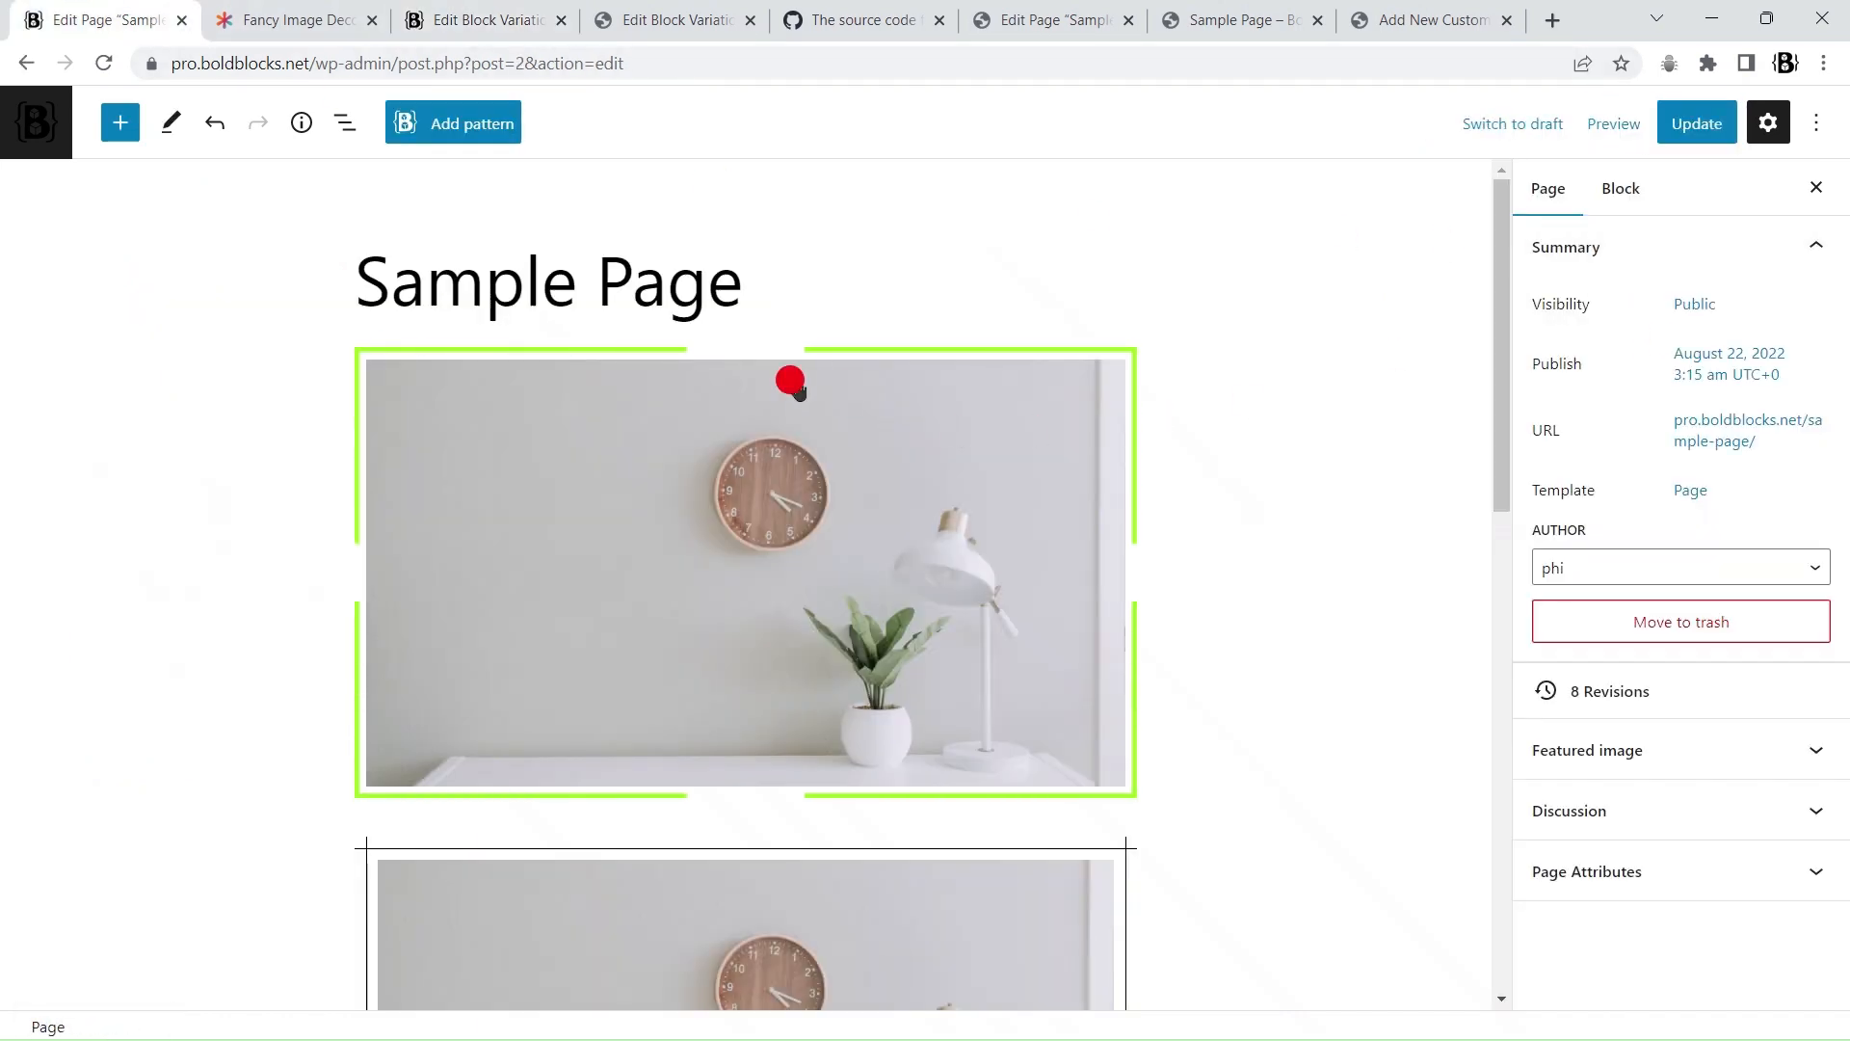
left_click(372, 302)
scroll(1673, 636, "down", 3)
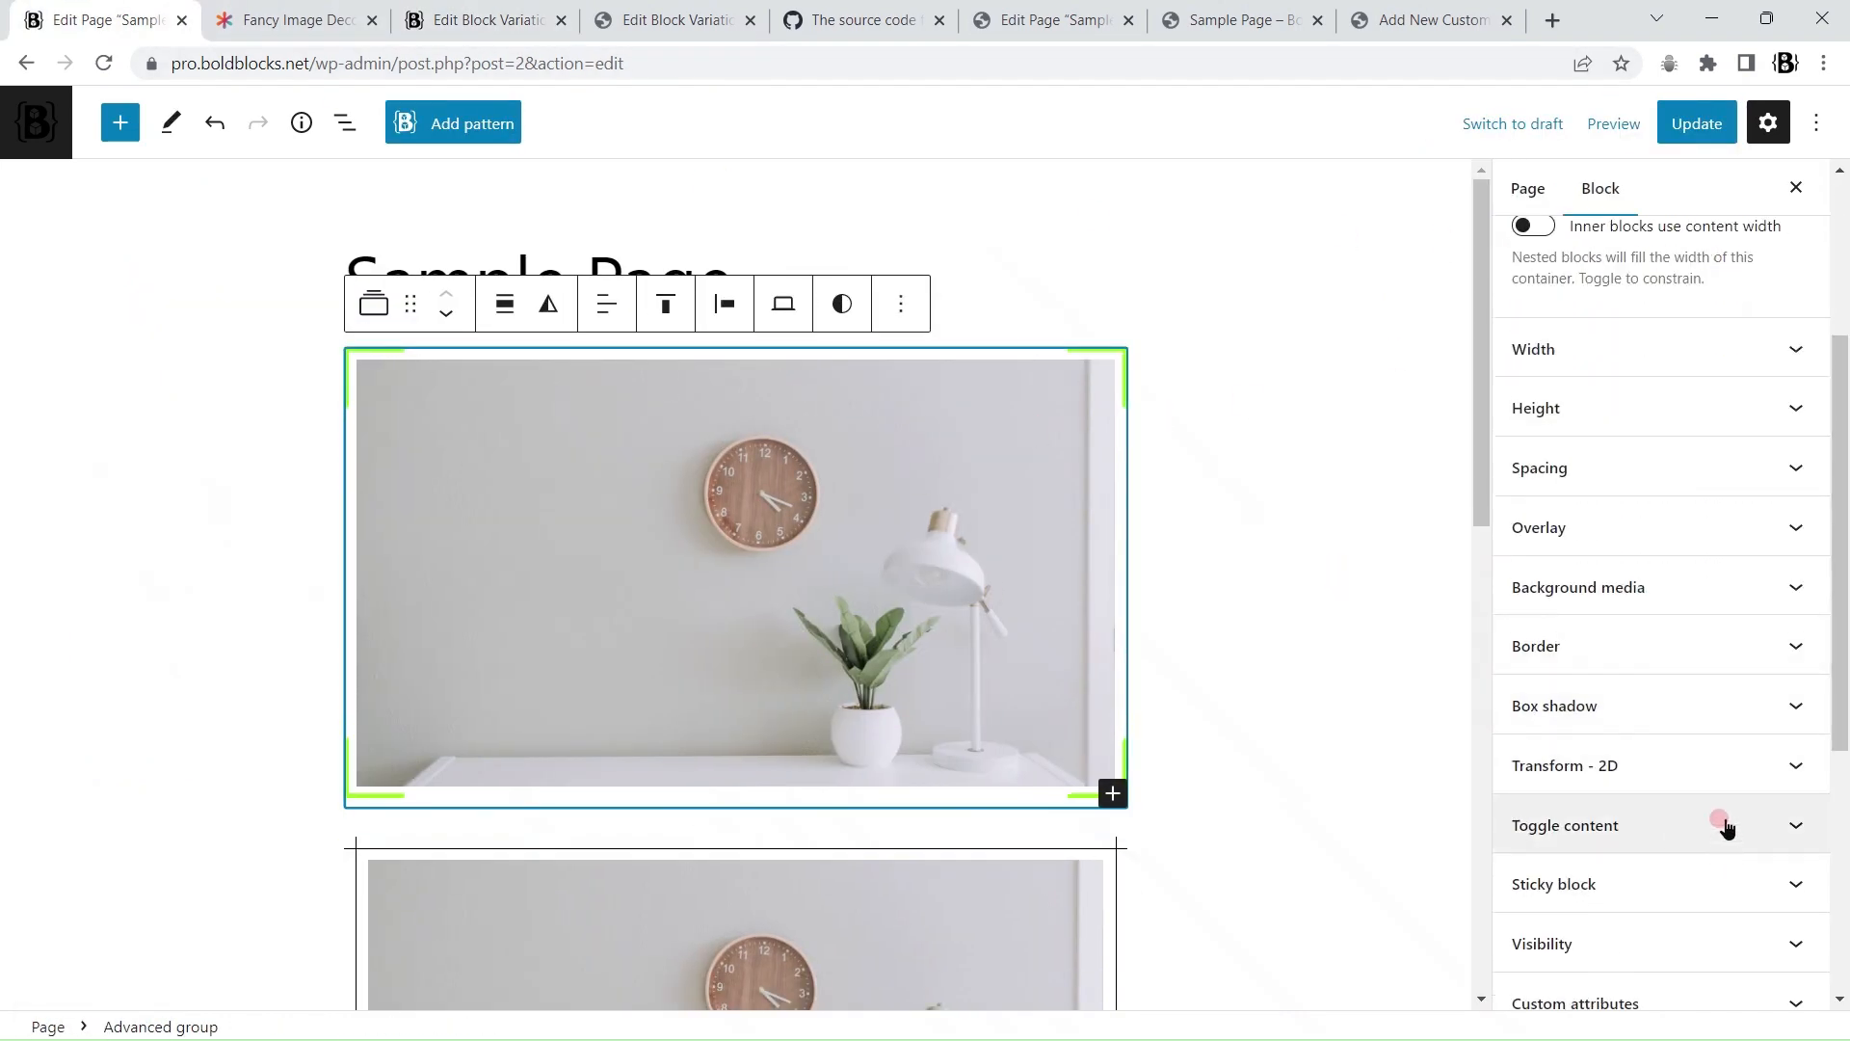
scroll(1730, 819, "down", 3)
left_click(1759, 696)
left_click(1696, 123)
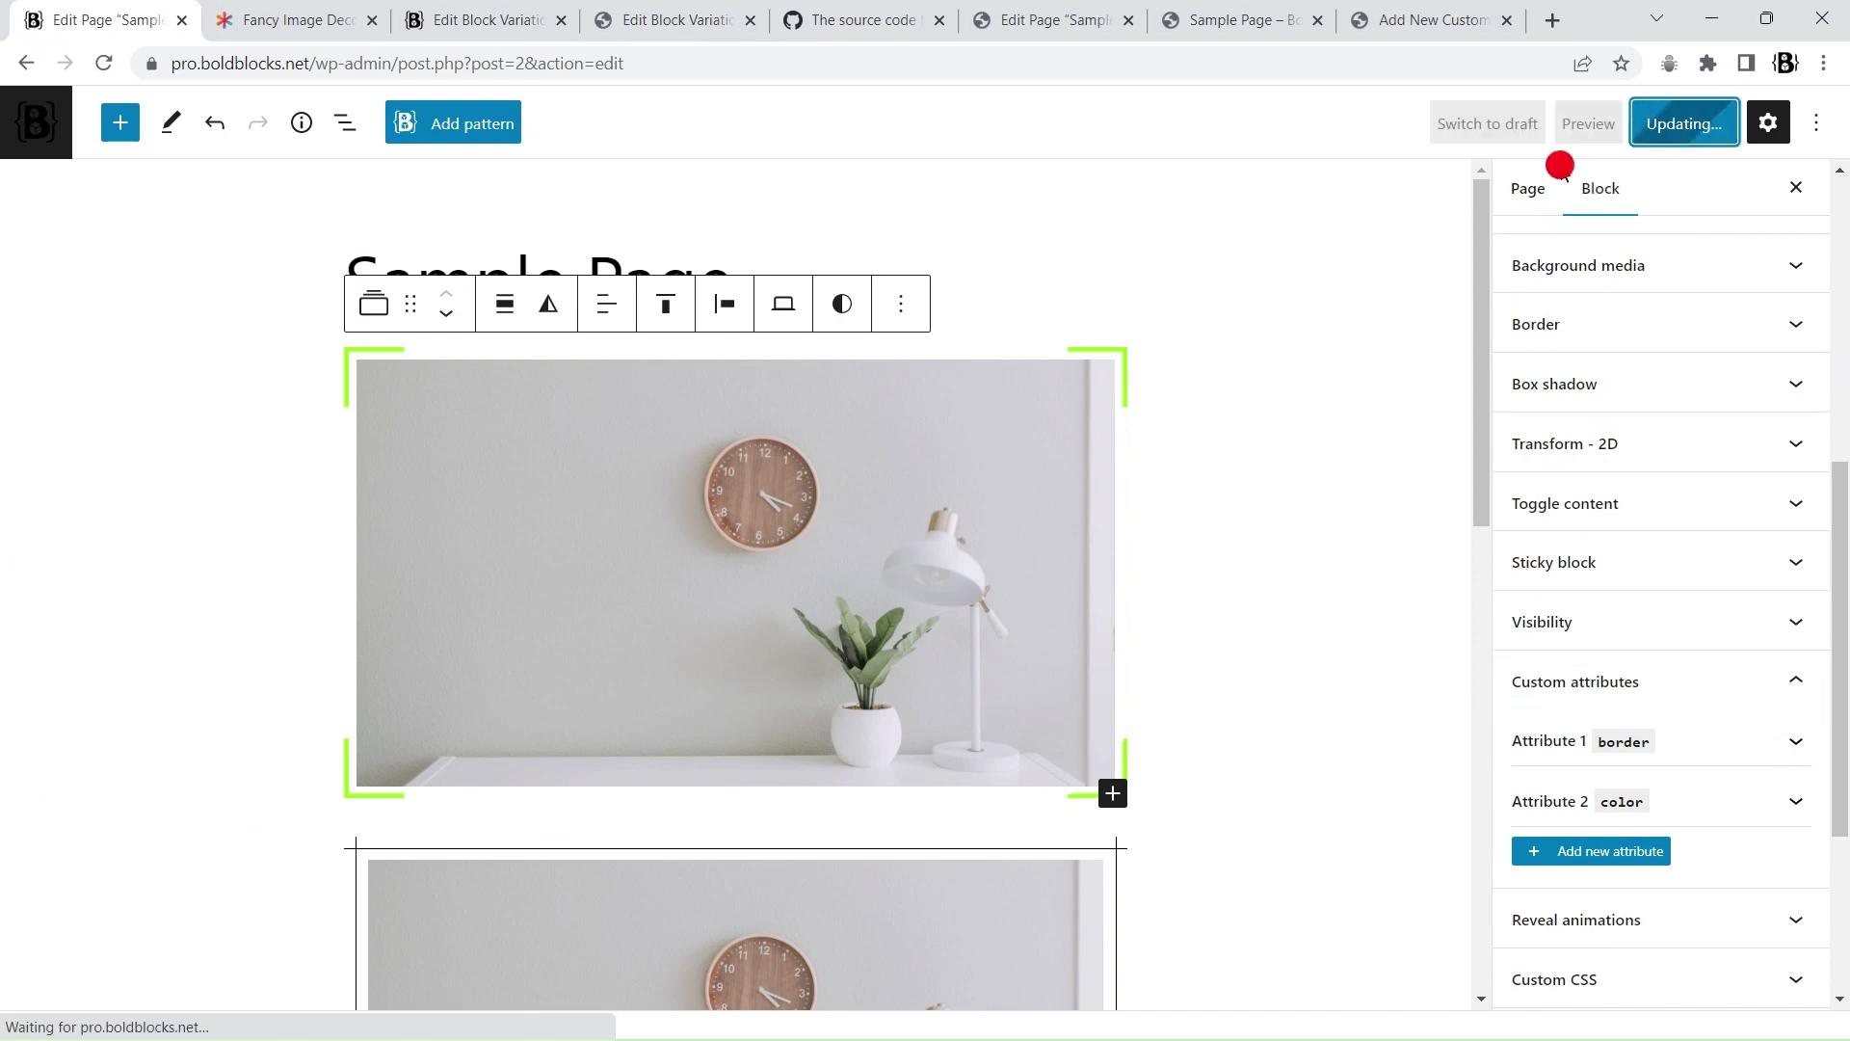
left_click(104, 64)
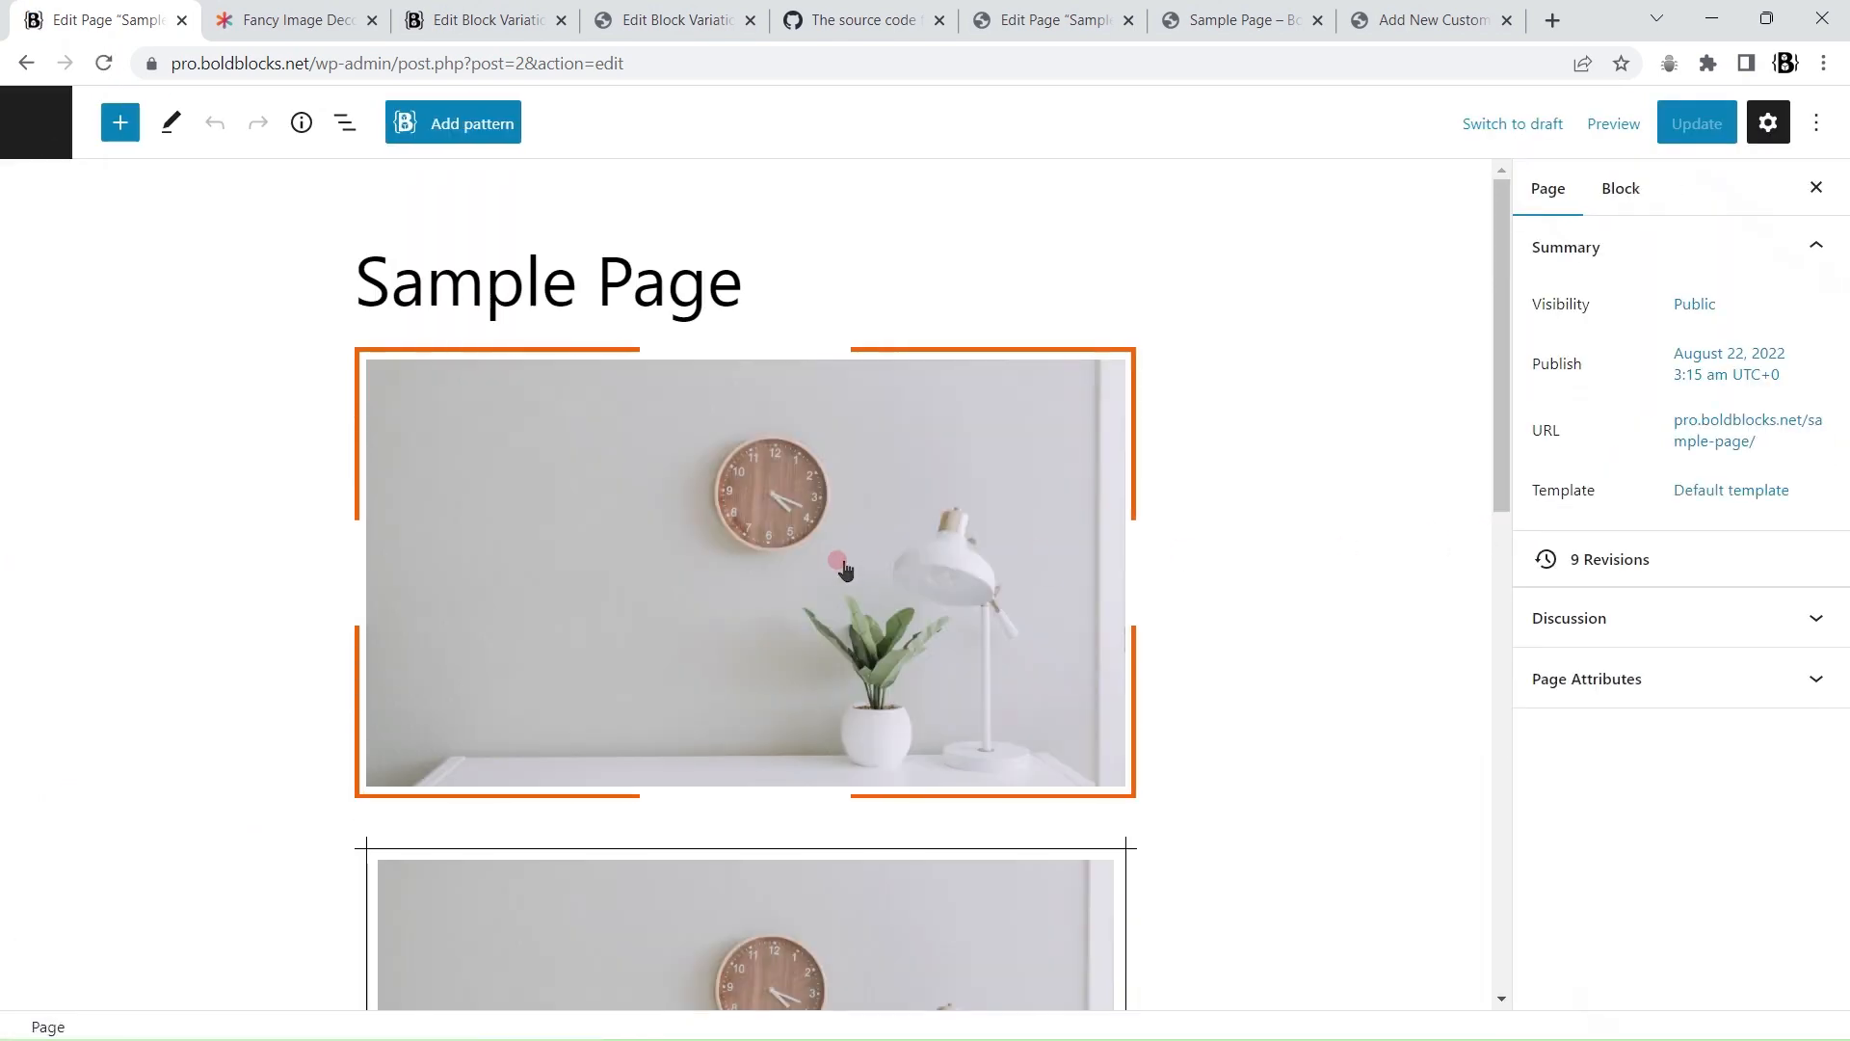
Step: Change the Advanced group's color attribute, trying Vivid red and then settling on Vivid purple
left_click(378, 357)
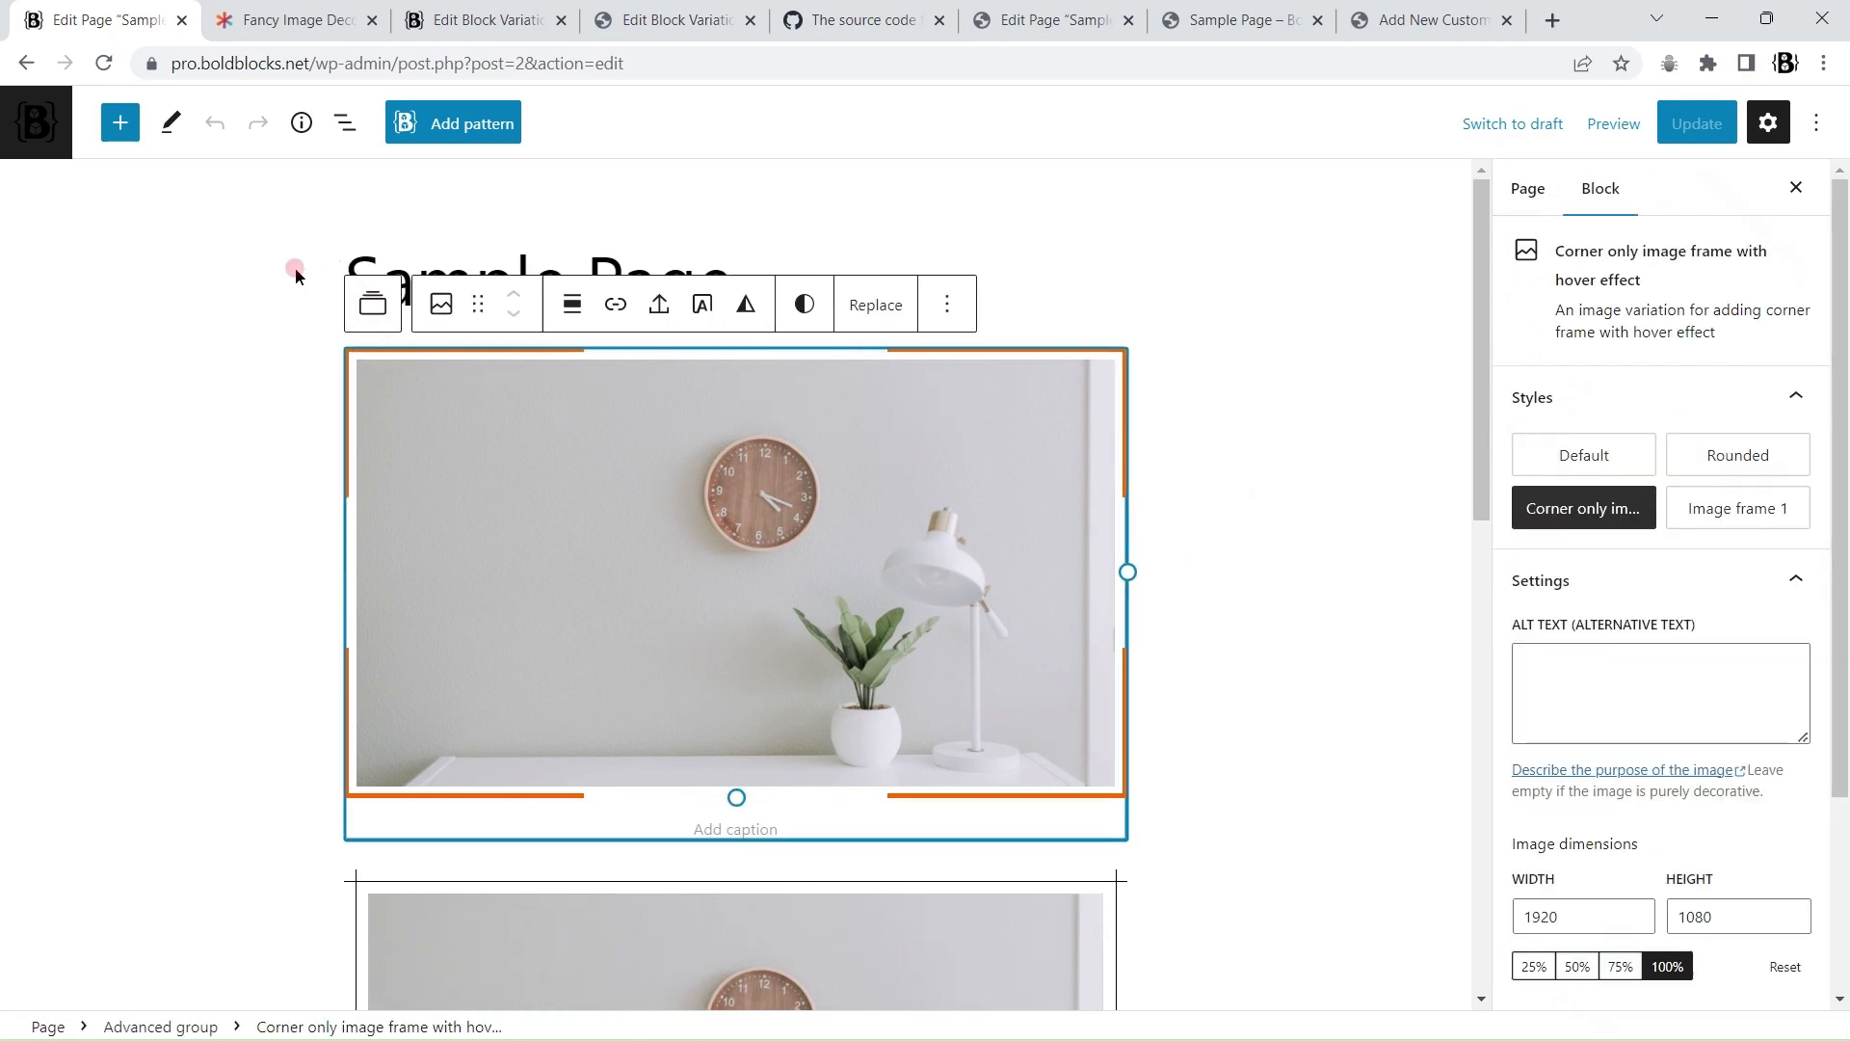
left_click(373, 305)
scroll(1696, 578, "down", 5)
left_click(1763, 681)
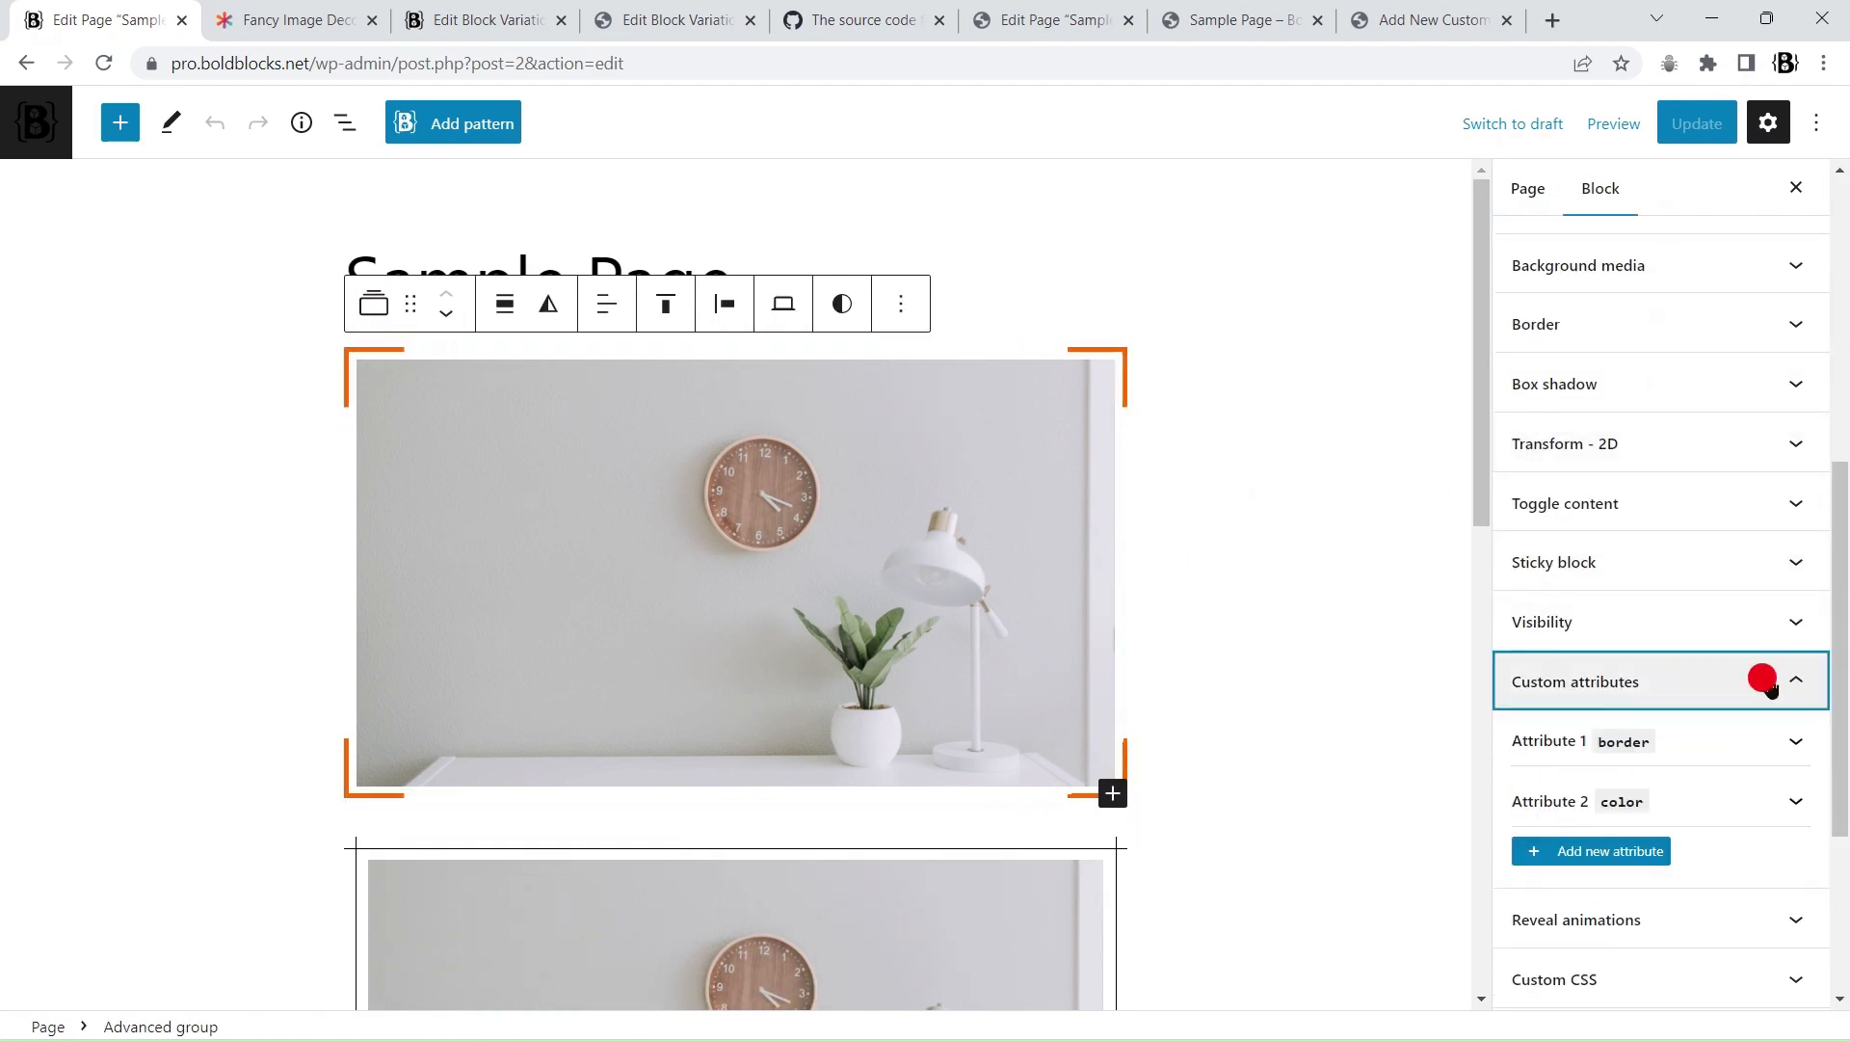
scroll(1764, 616, "down", 3)
left_click(1795, 479)
scroll(1638, 679, "down", 3)
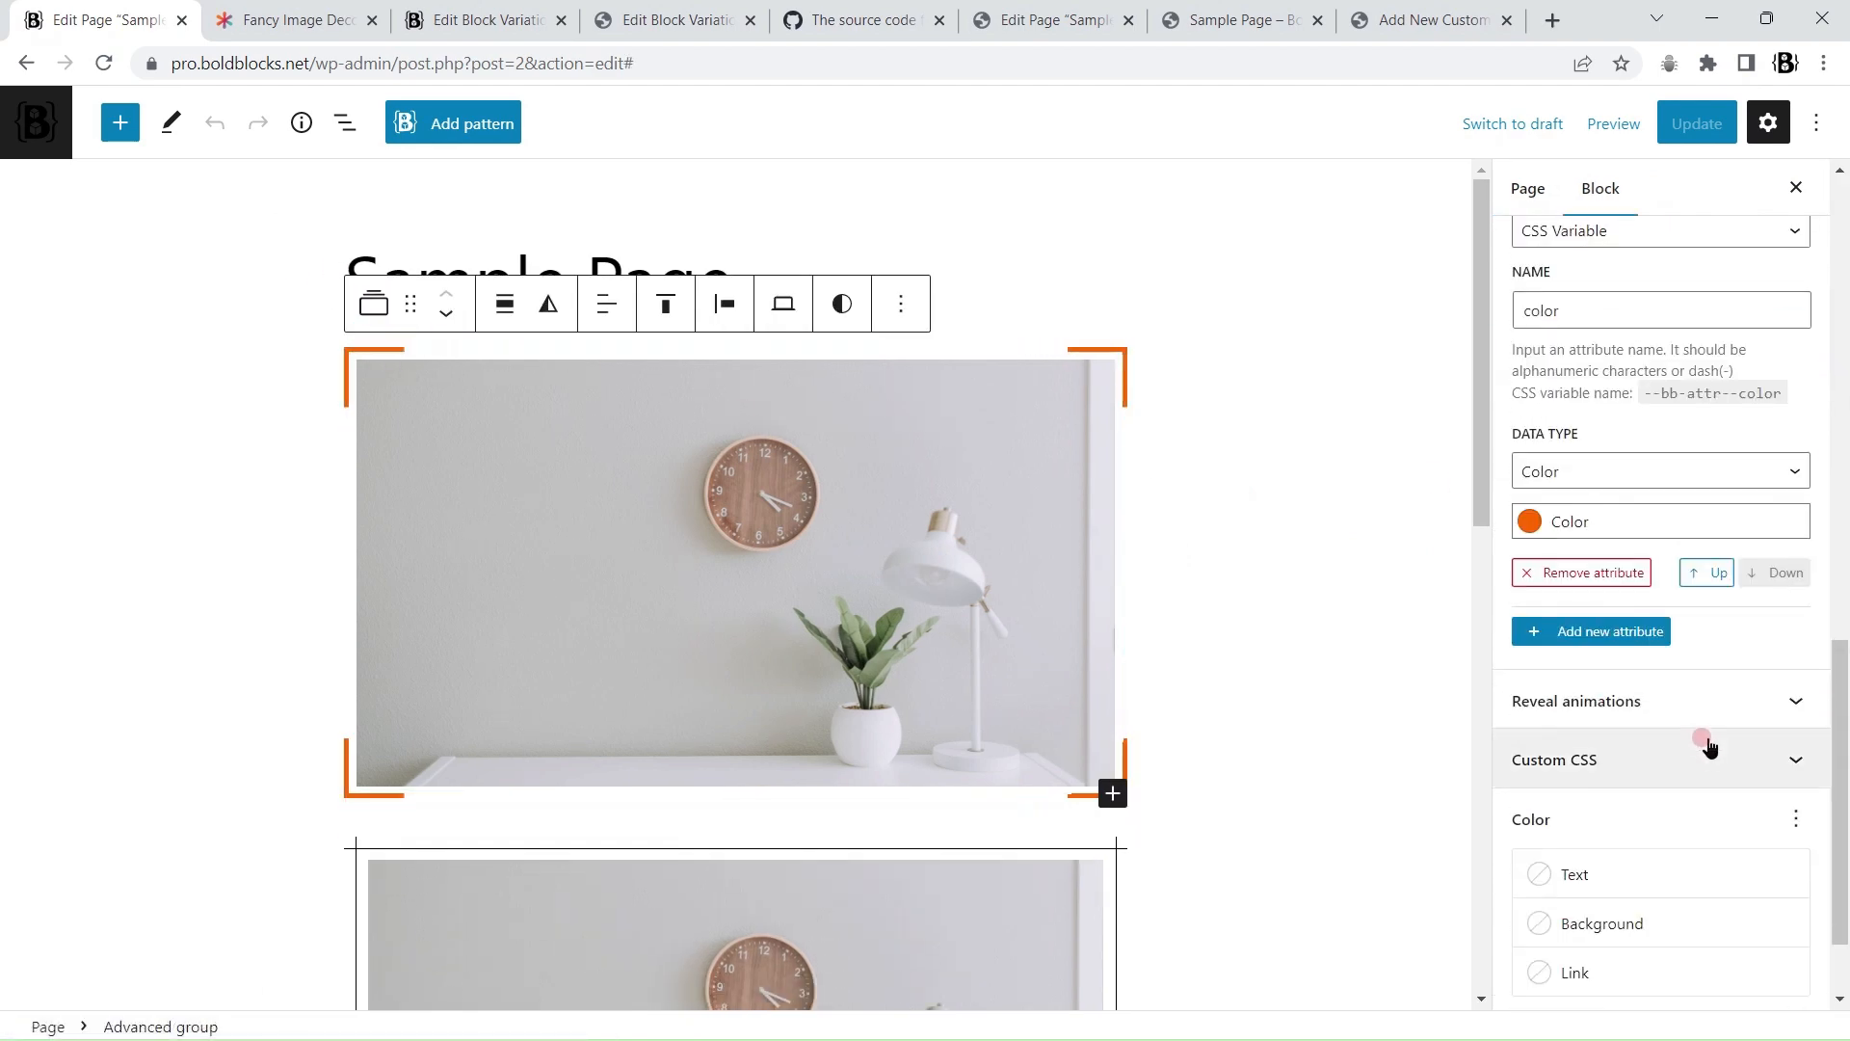
left_click(1621, 524)
left_click(1388, 765)
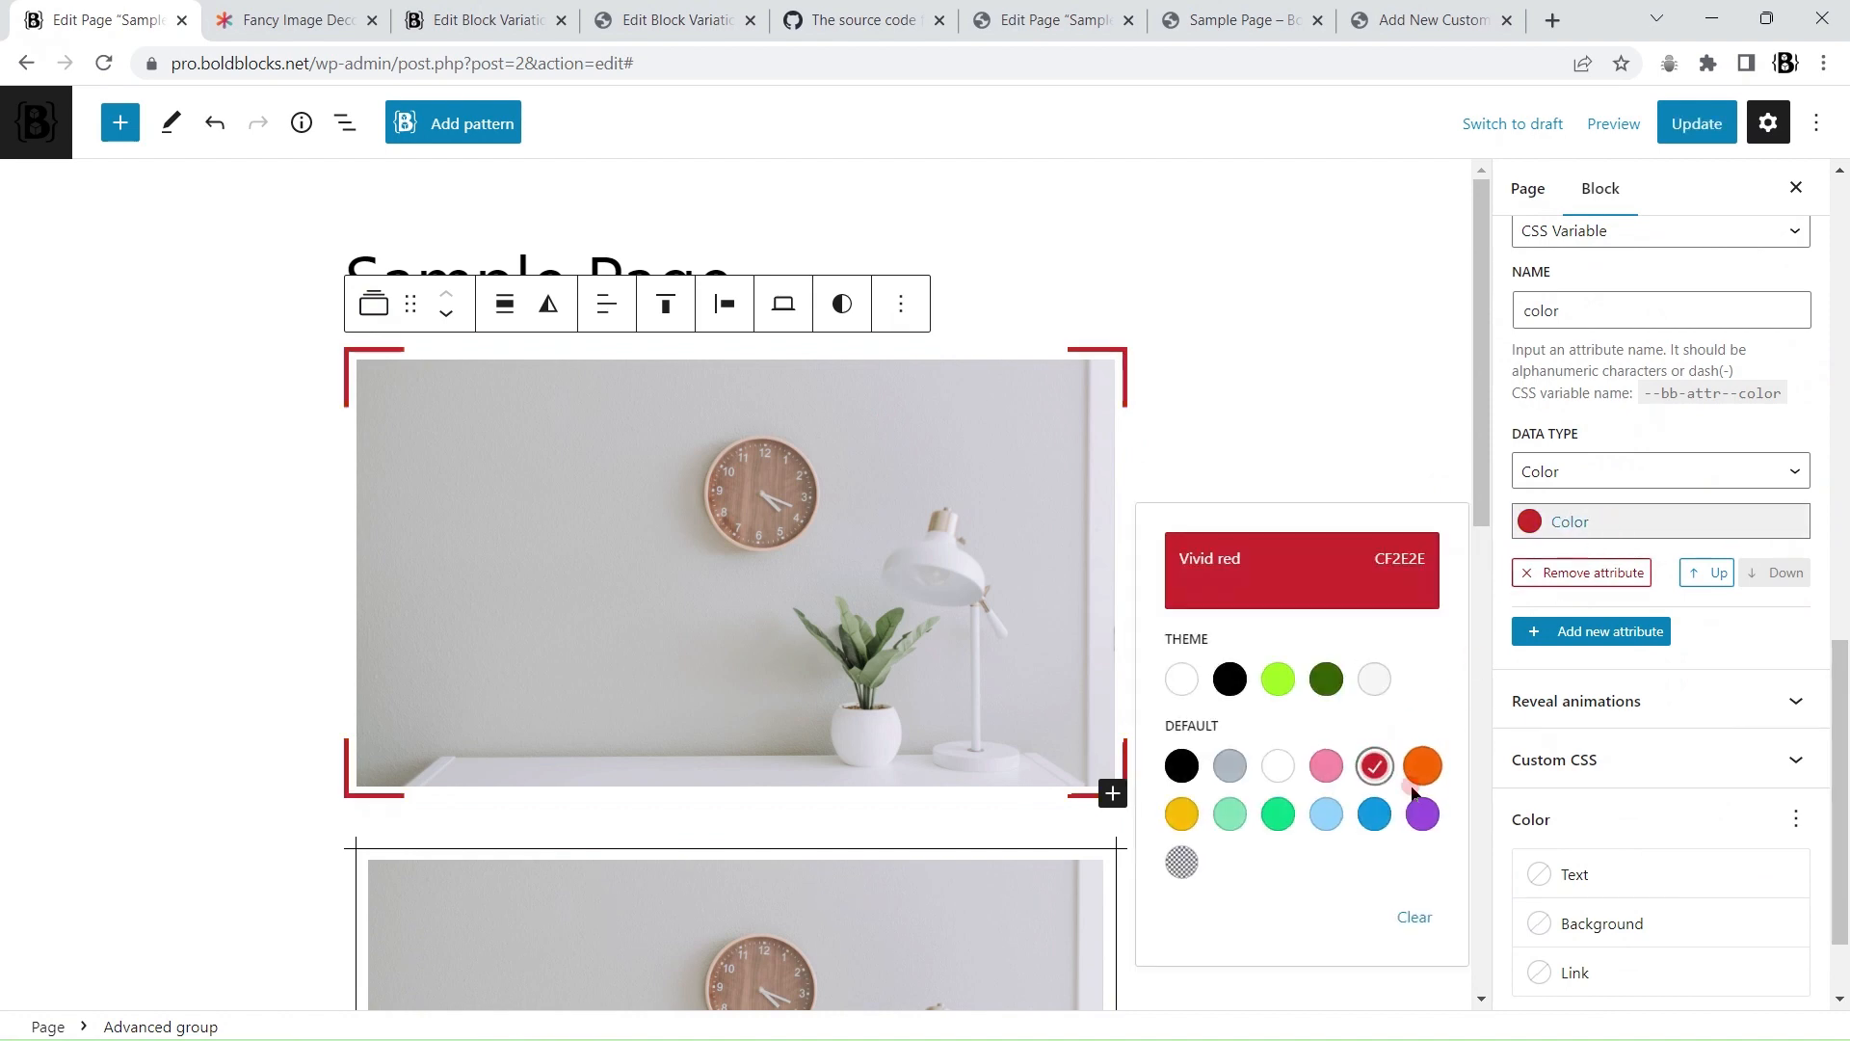
left_click(1422, 814)
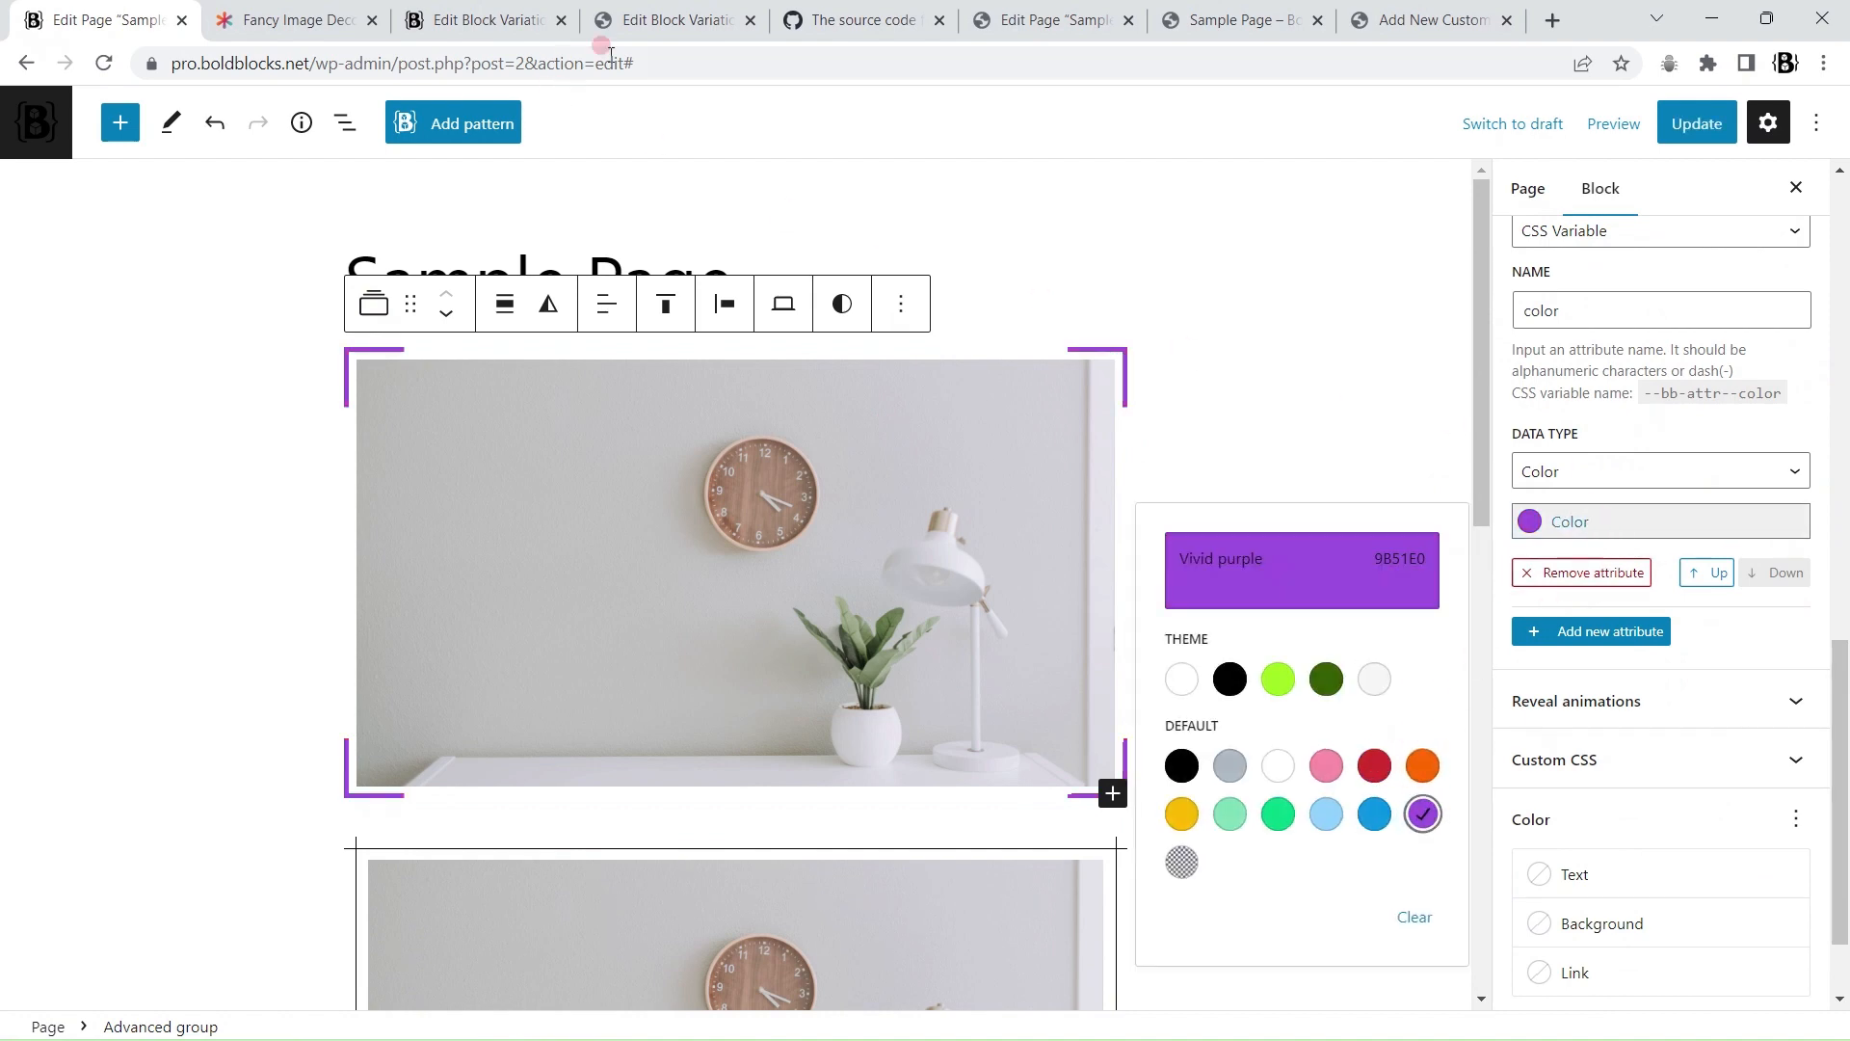
Step: In the block variation's CSS, replace the 10px image padding with "var(--bb-attr--padding, 10px)" and update the variation
left_click(520, 20)
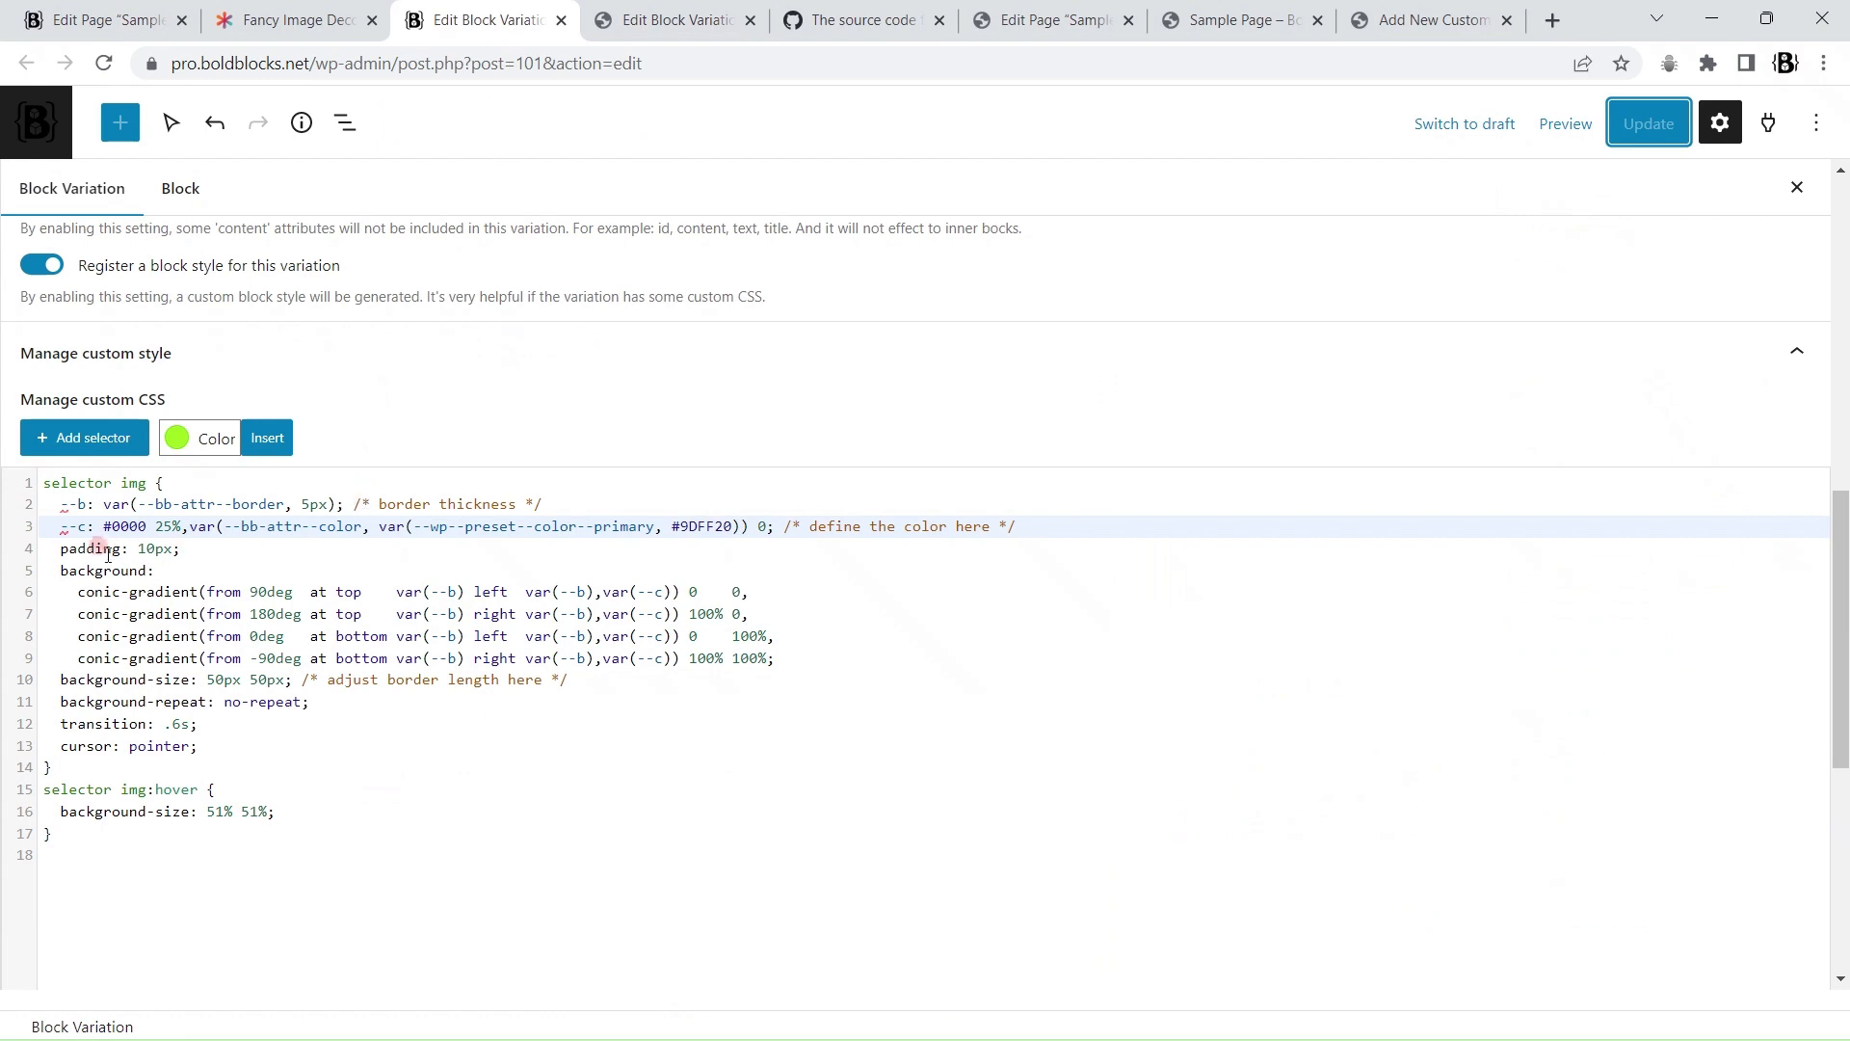
double_click(100, 552)
double_click(151, 551)
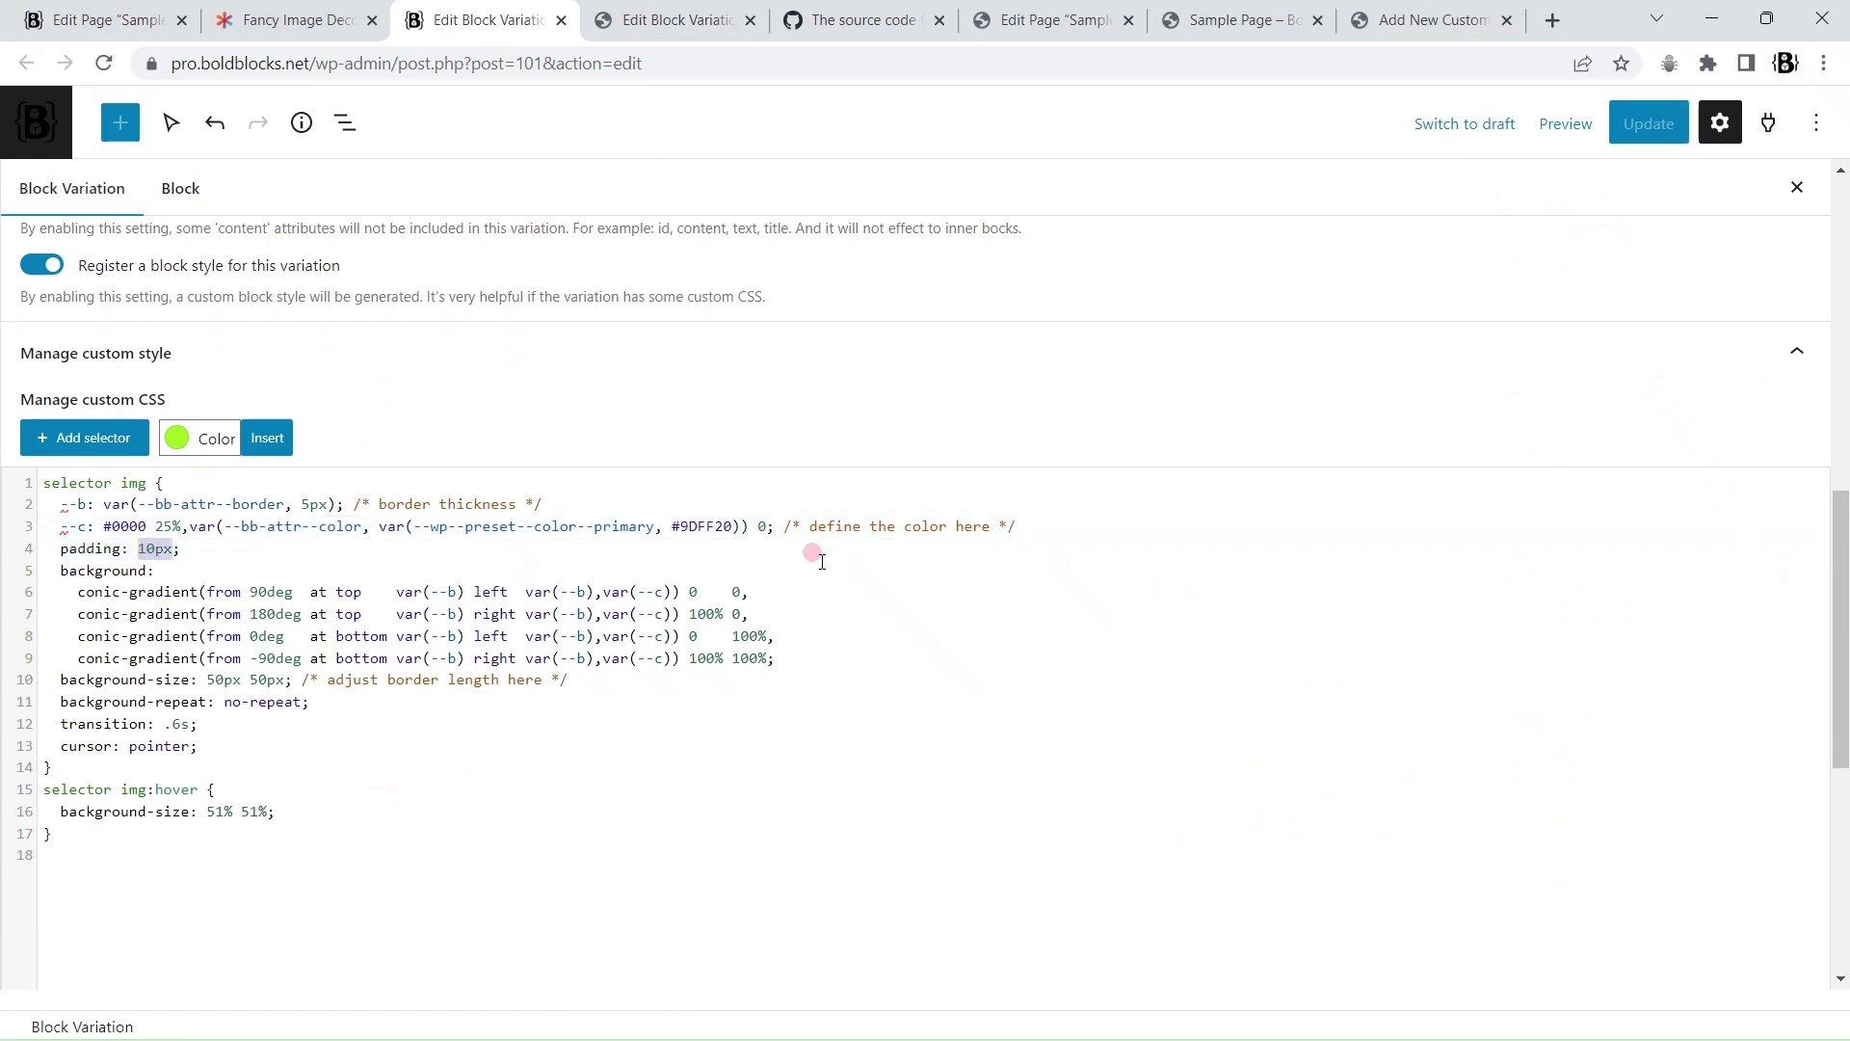
type("var(--bb-attr--padding")
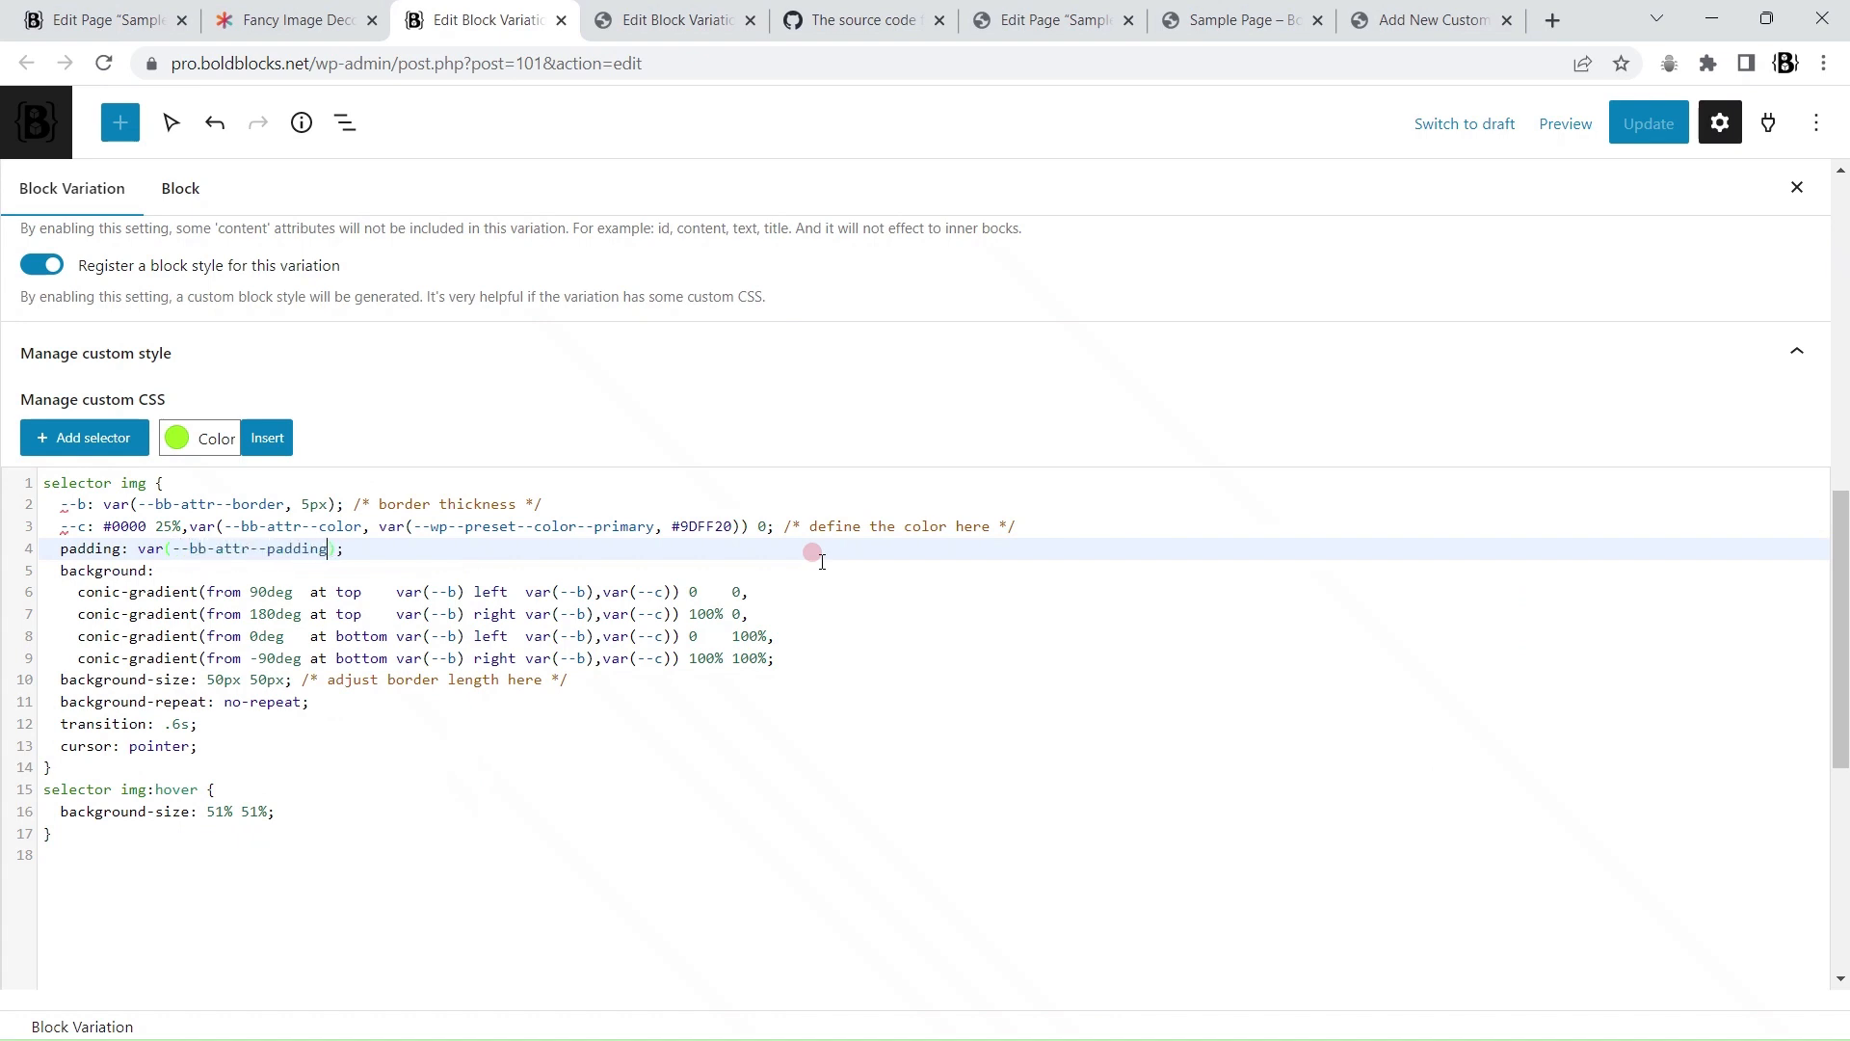
type(", 10px")
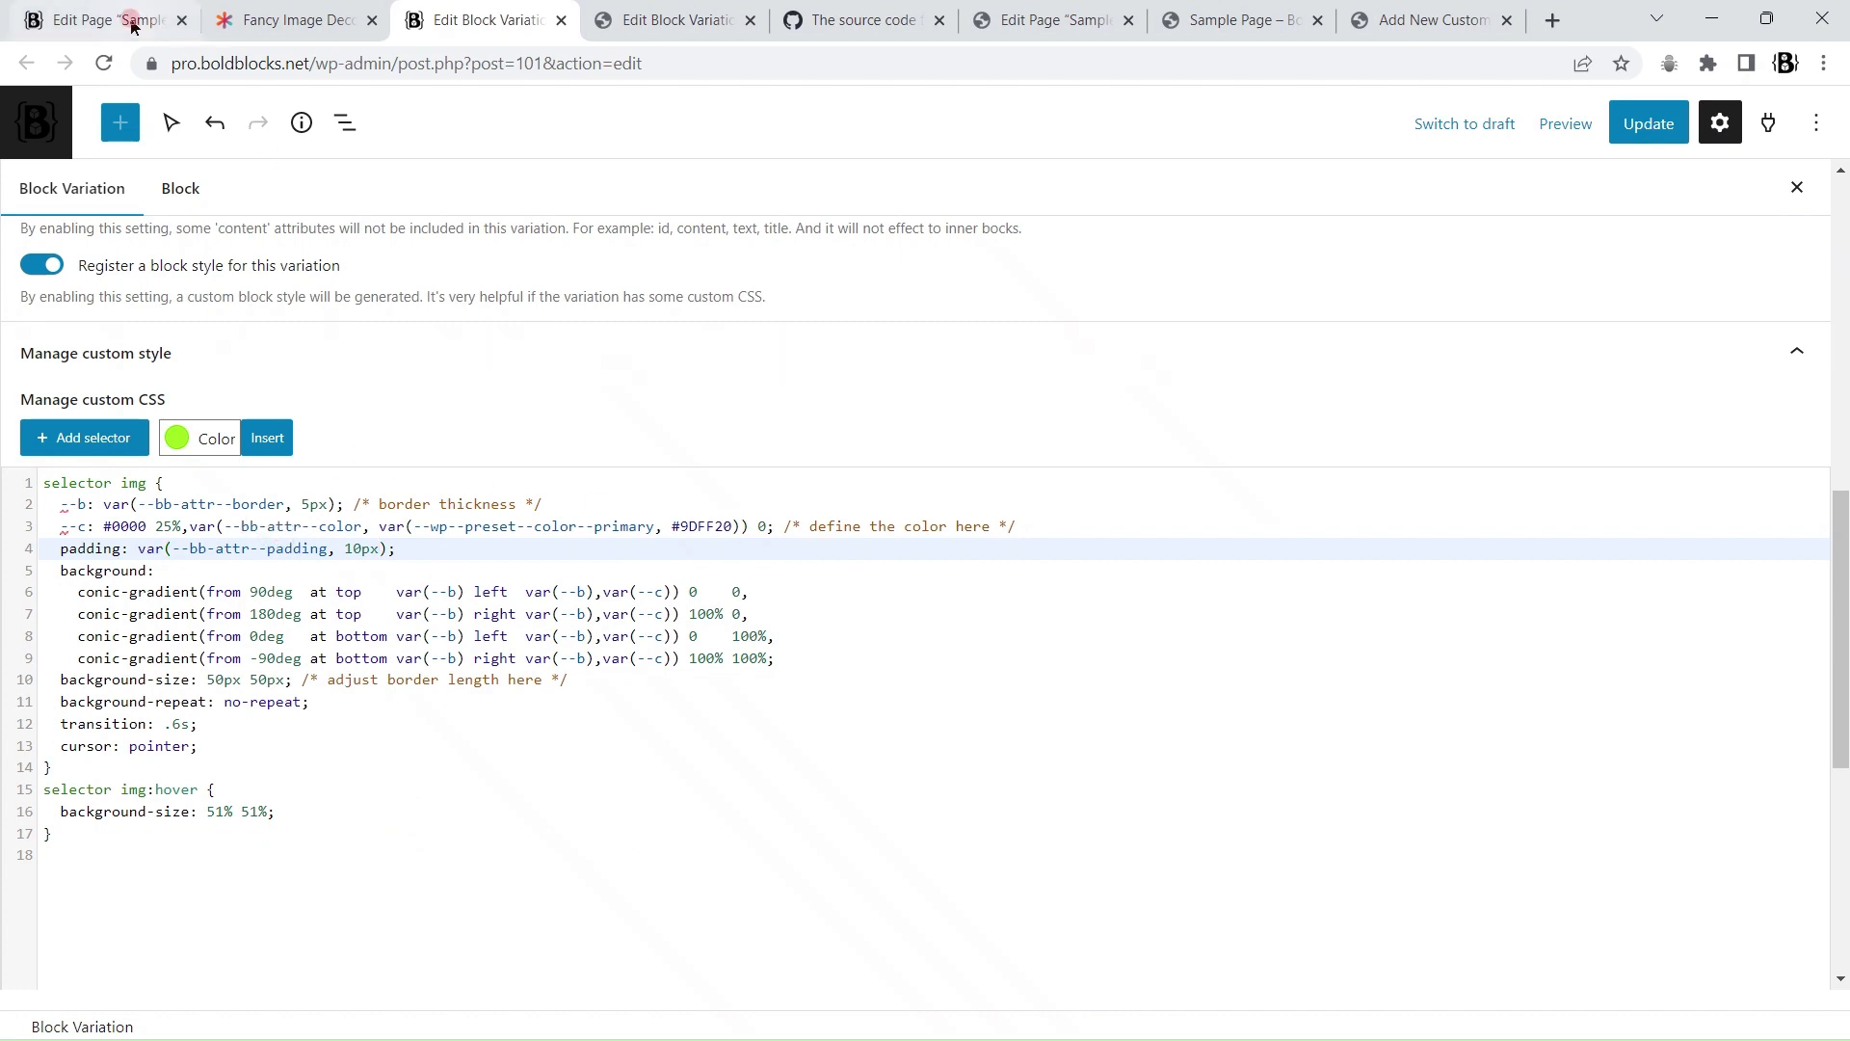
key("ctrl+s")
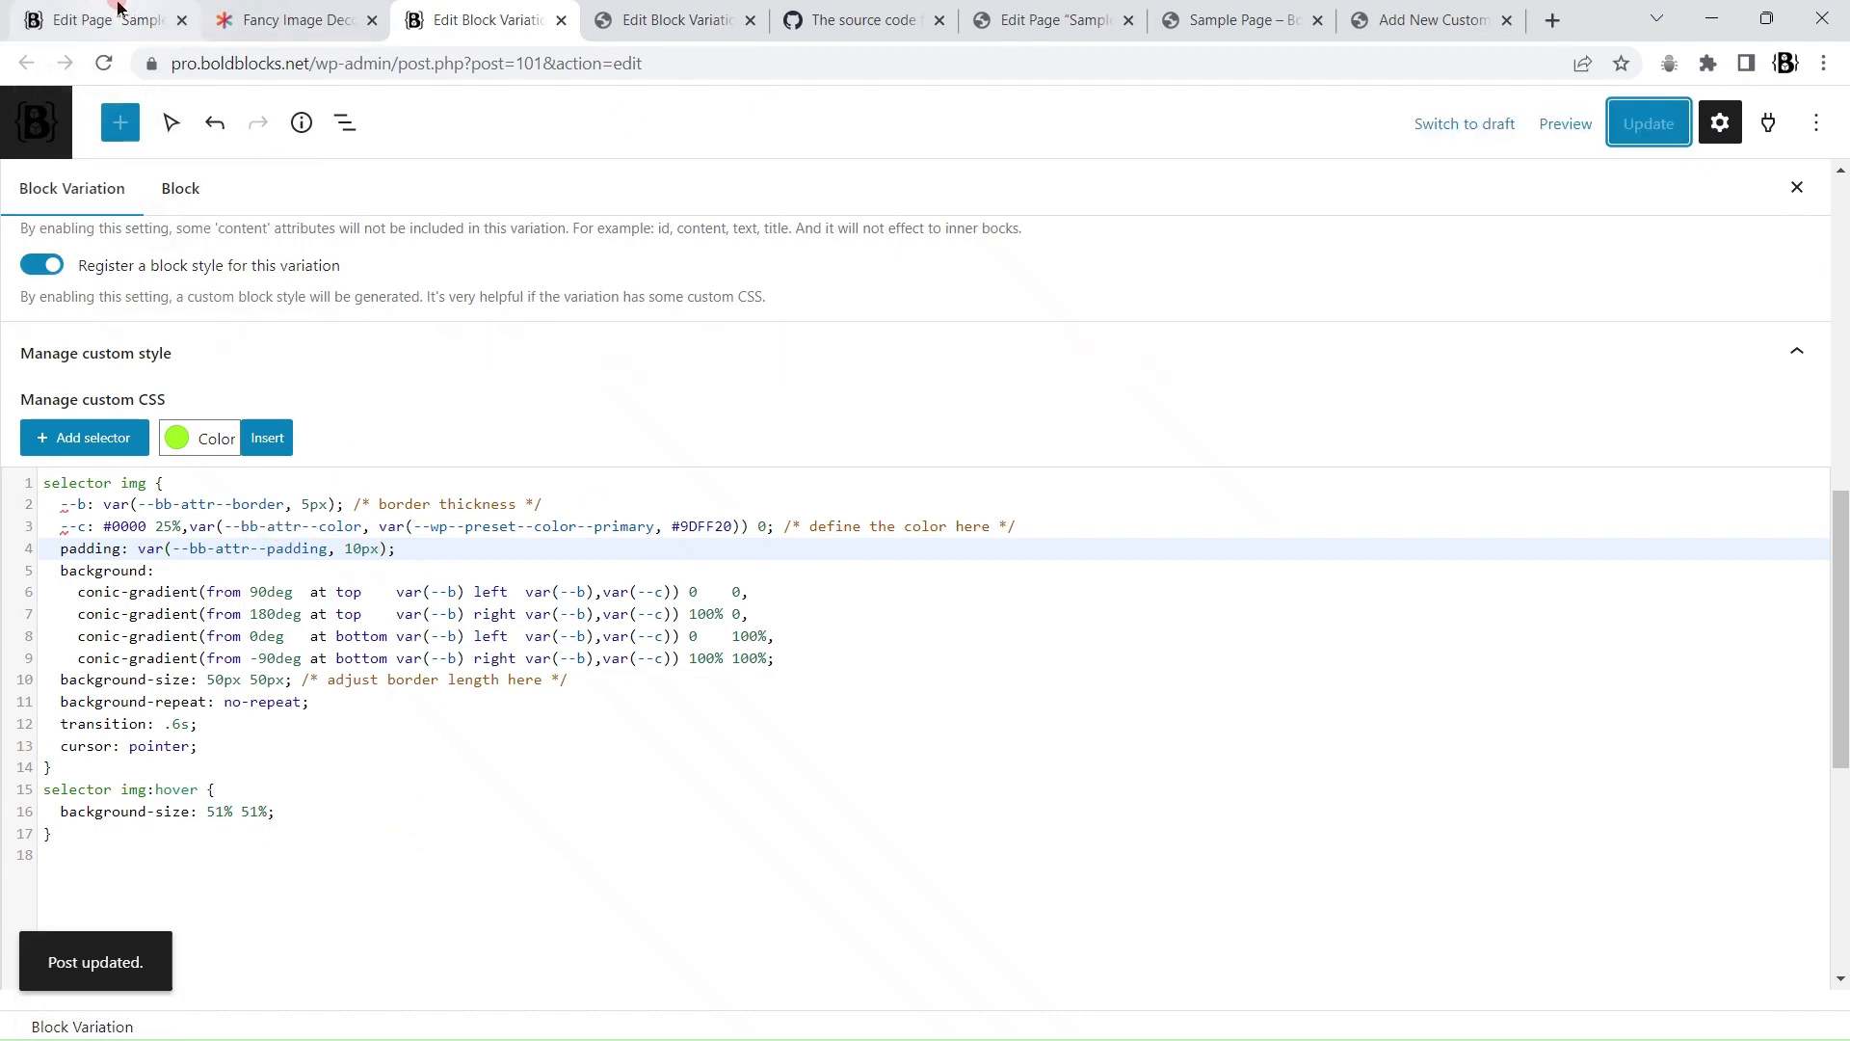
Step: Return to the Sample Page editor, update the page and reload it
left_click(114, 17)
left_click(104, 63)
left_click(1134, 200)
left_click(1680, 142)
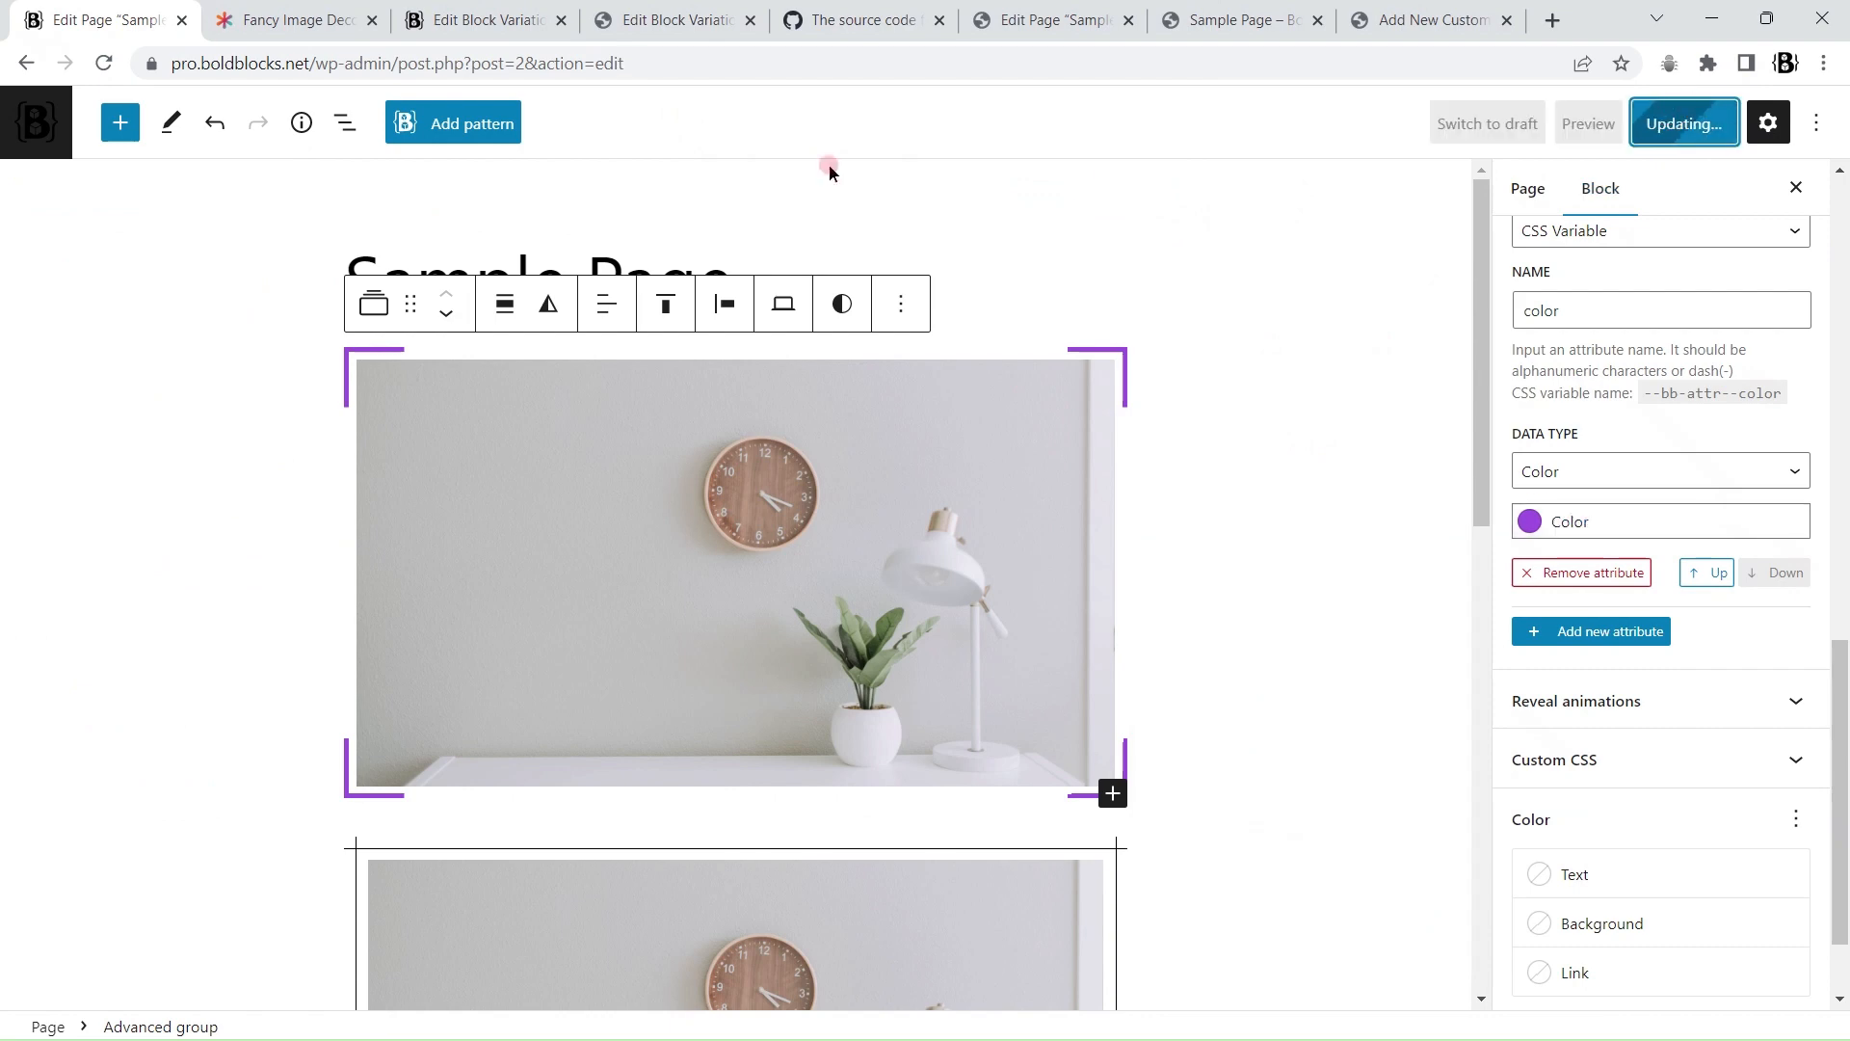
key("F5")
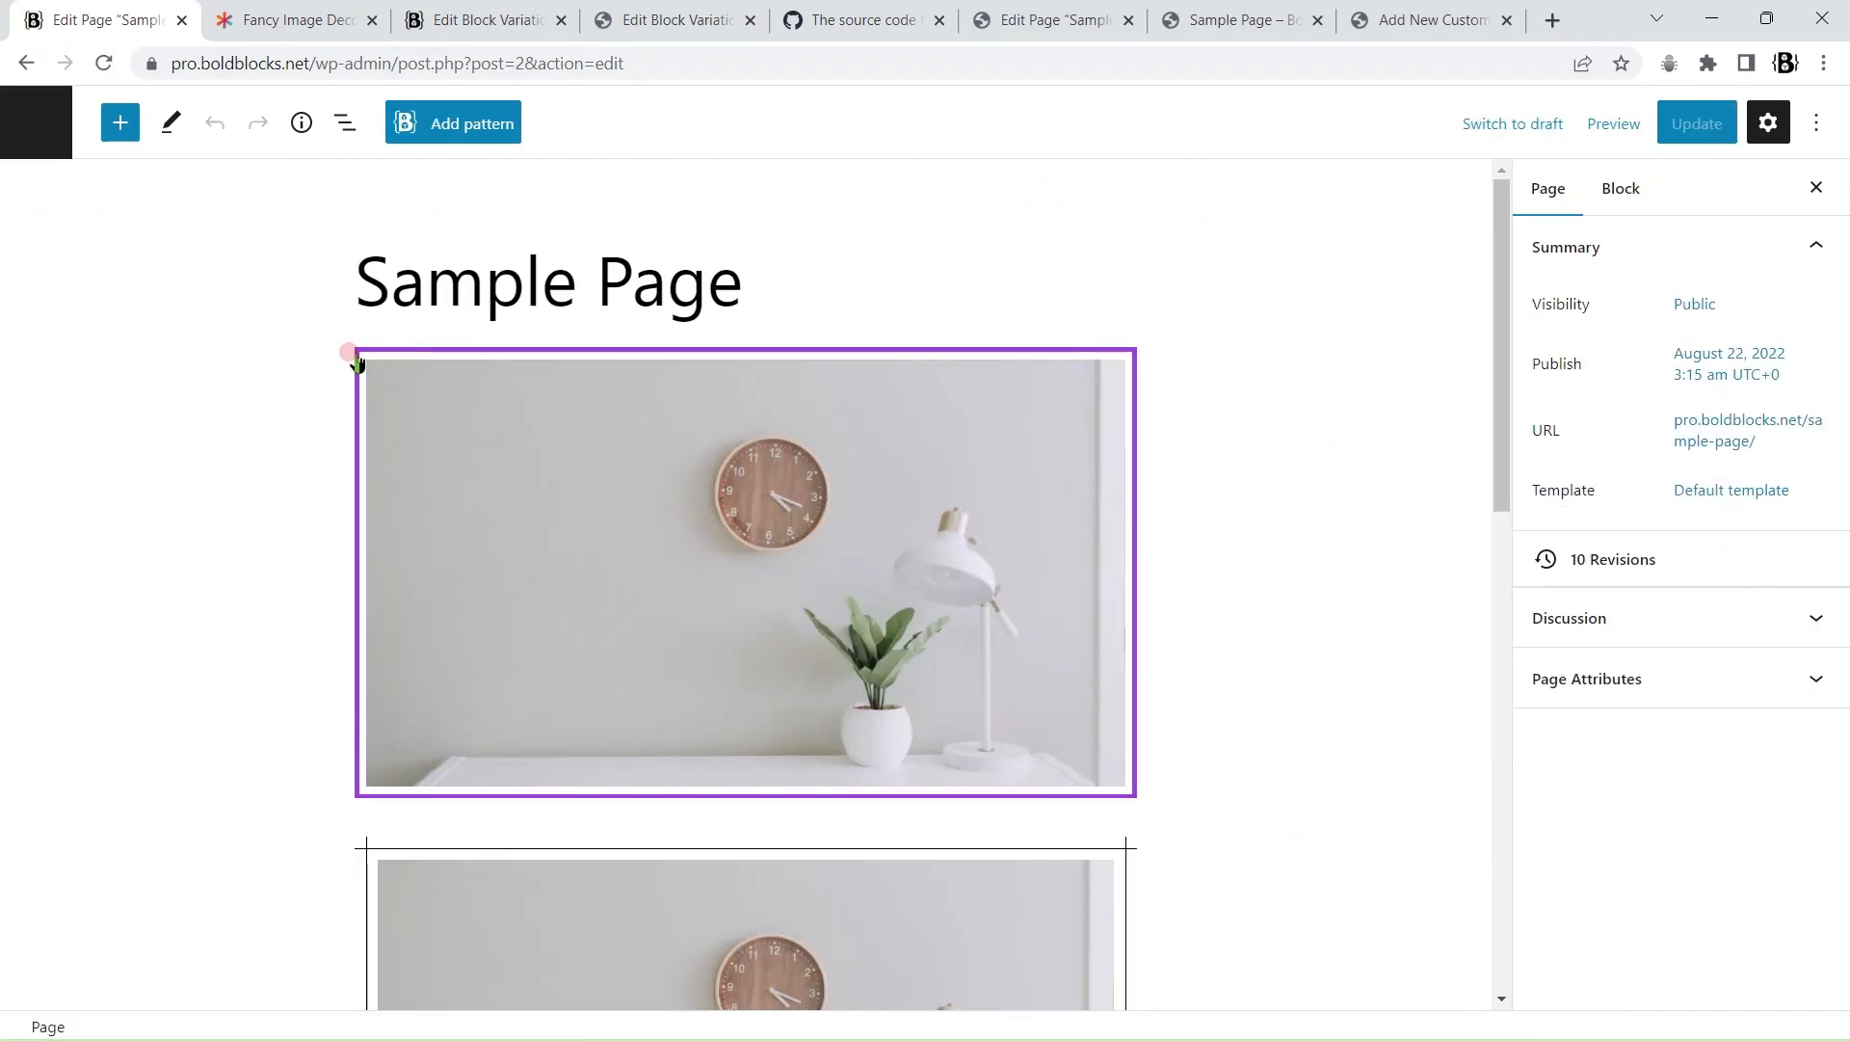
Step: Add a third custom attribute to the first image's parent Advanced group, with type CSS Variable and name "padding"
left_click(412, 367)
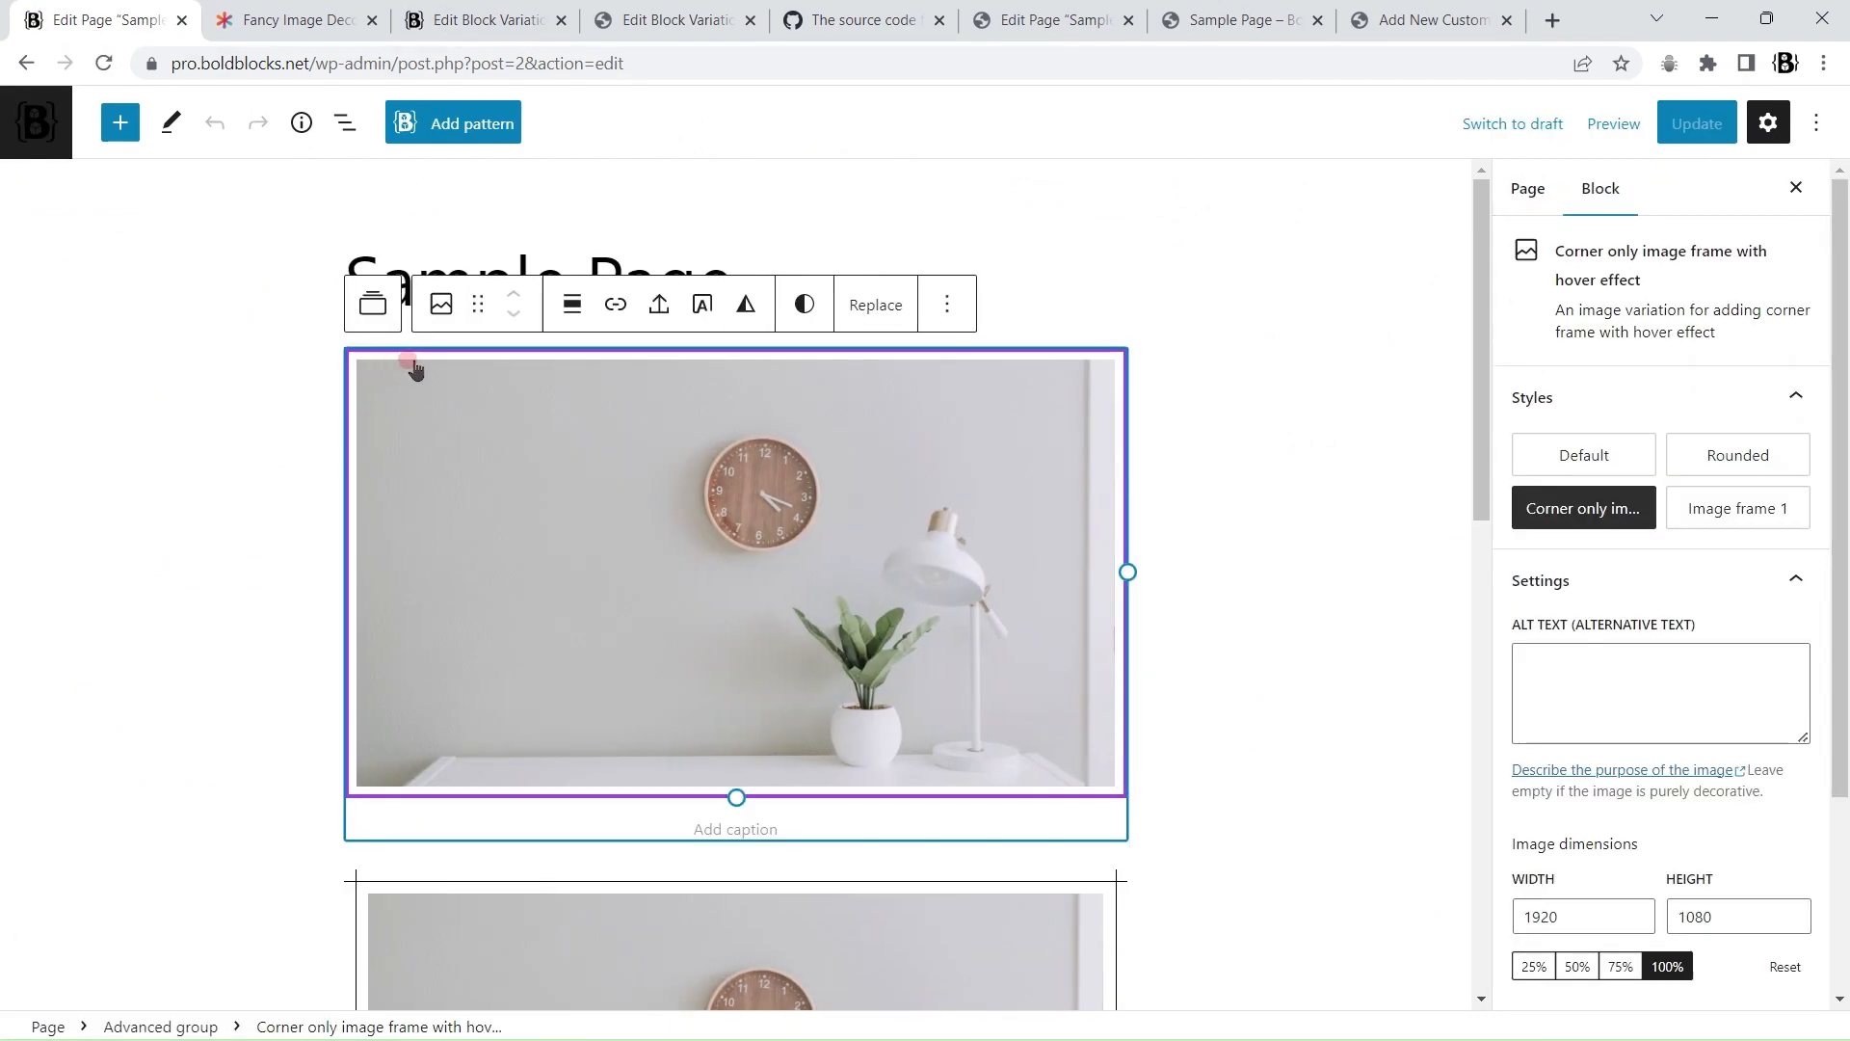
left_click(373, 304)
scroll(1831, 549, "down", 7)
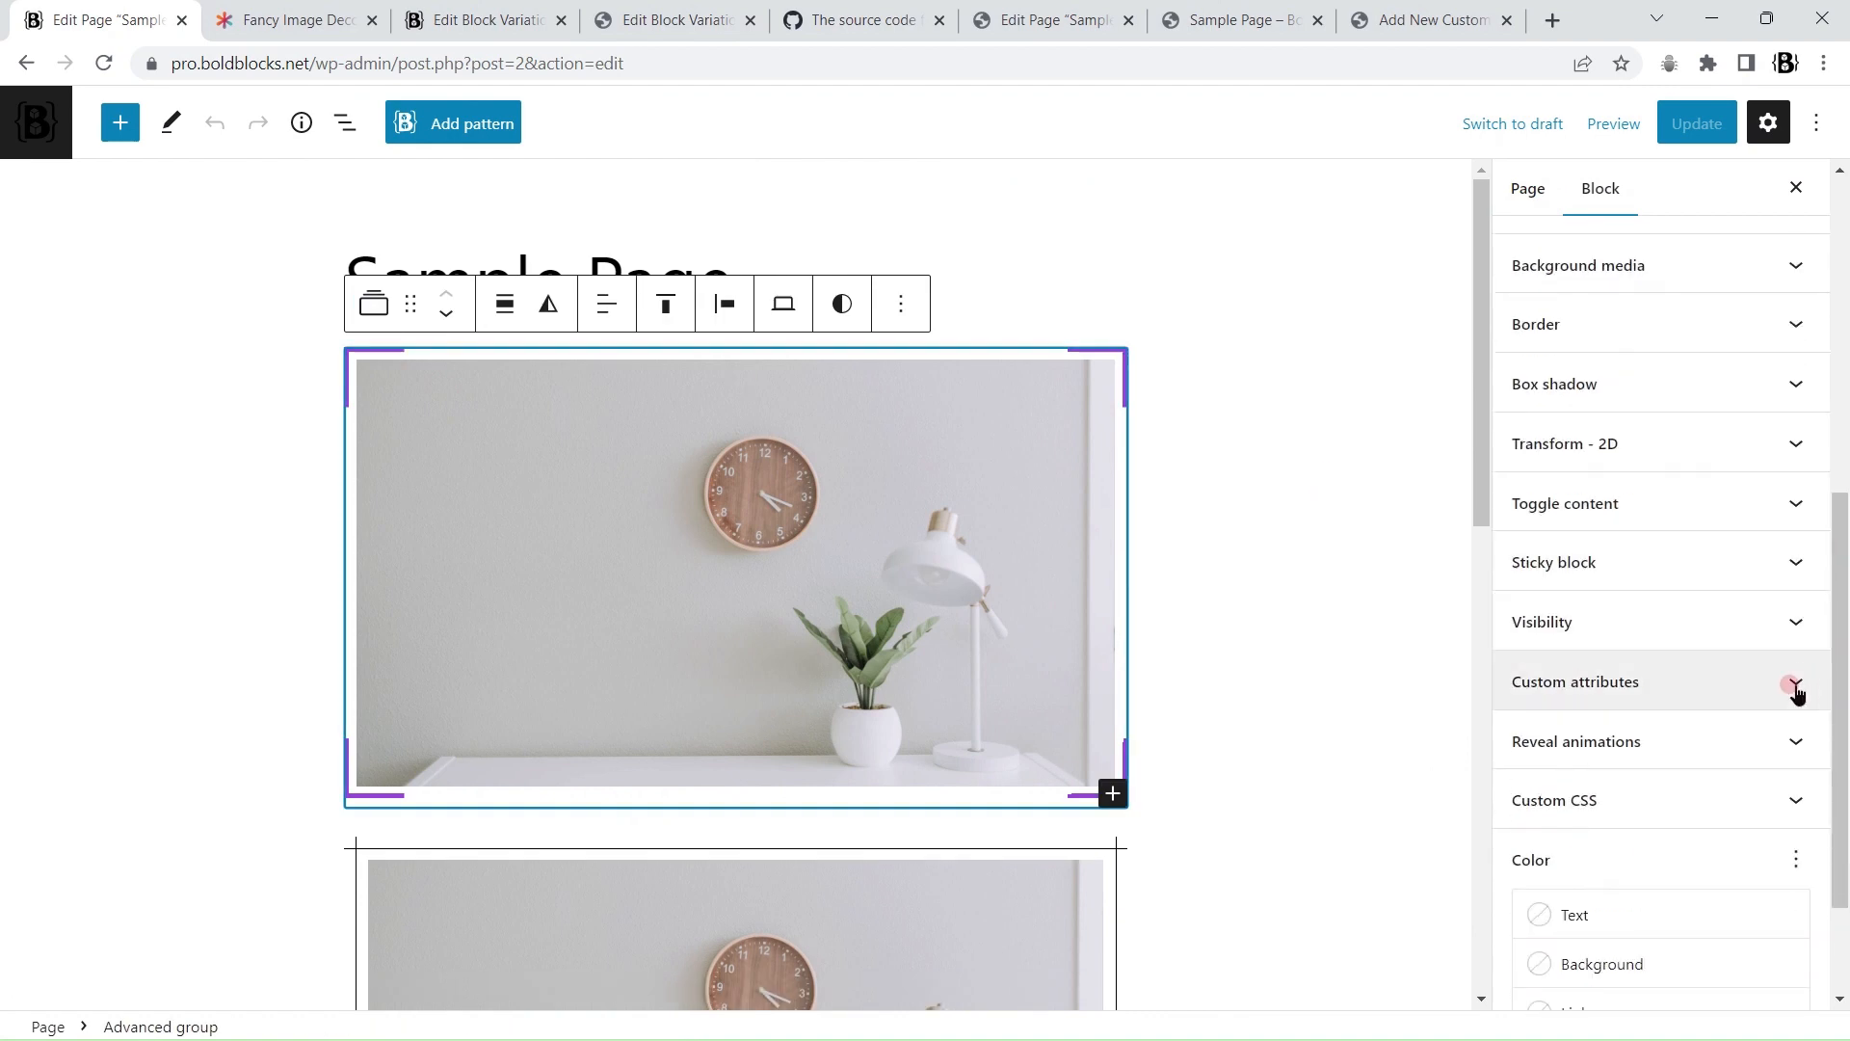
left_click(1795, 684)
left_click(1622, 532)
left_click(1619, 607)
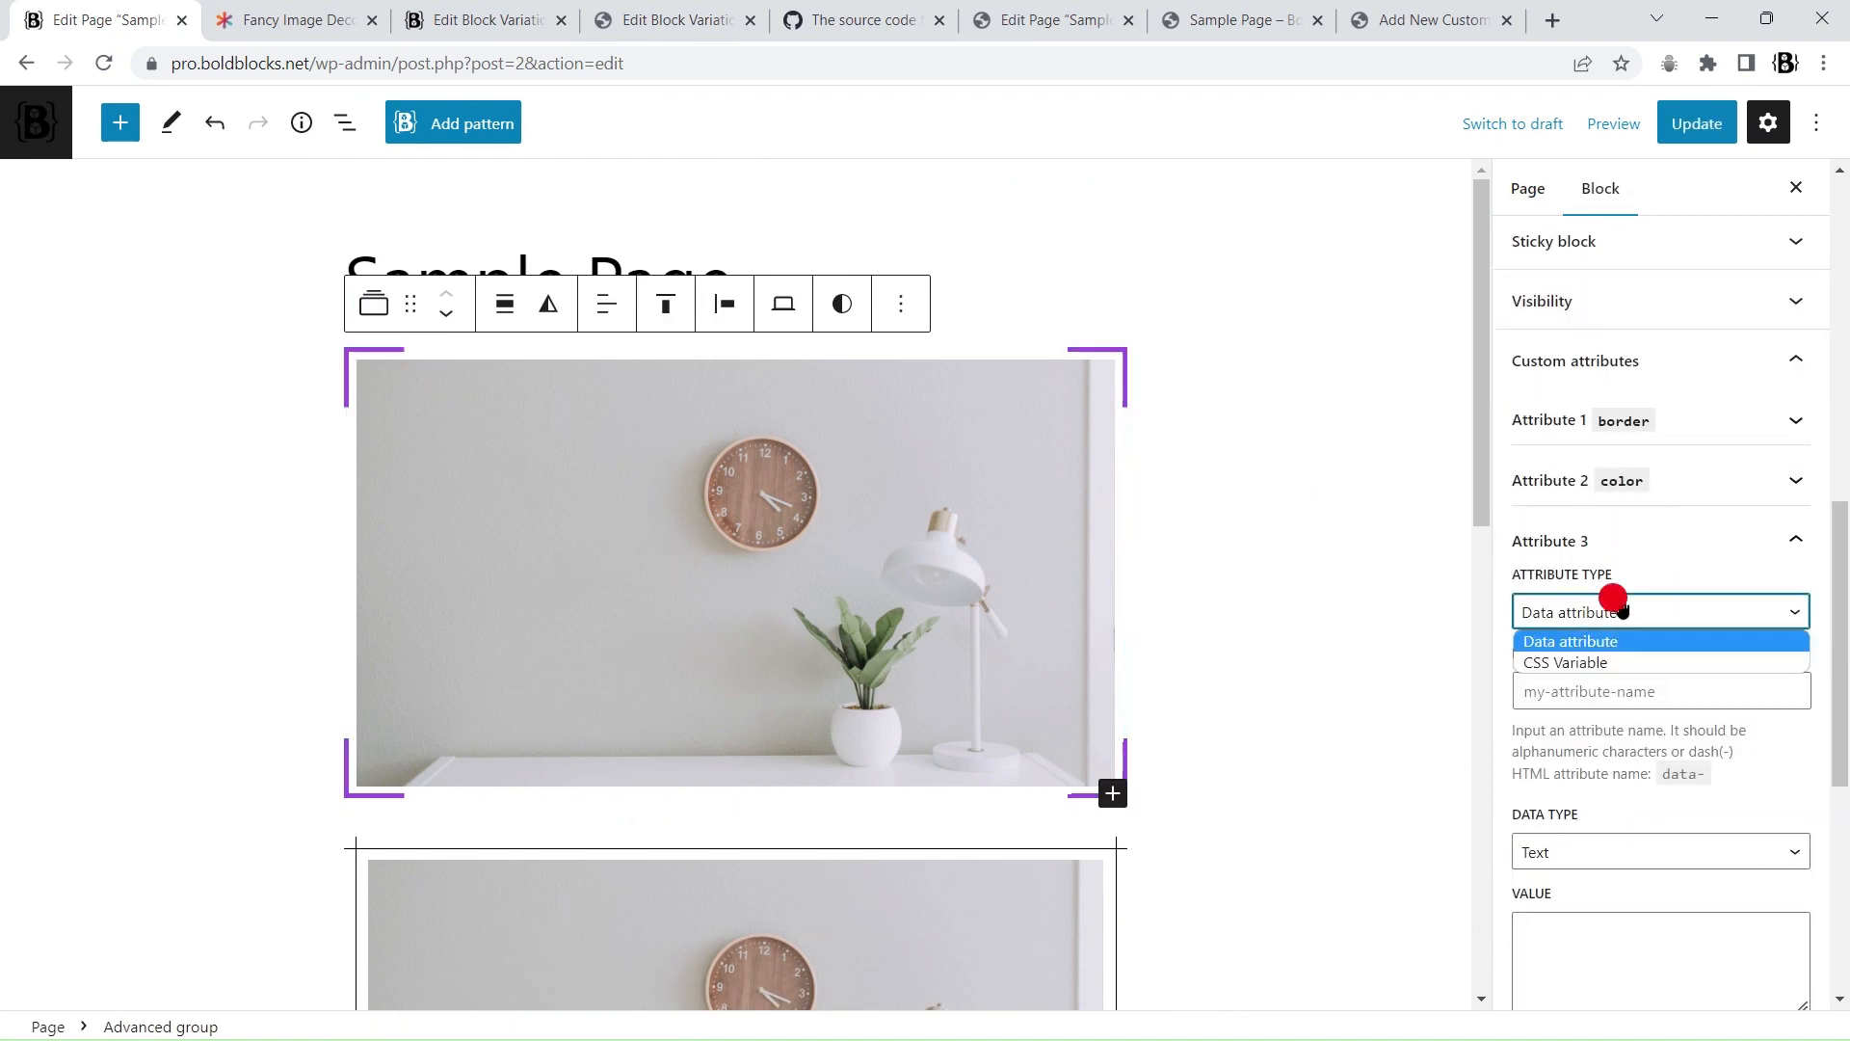
left_click(1589, 662)
left_click(1586, 686)
type("pa")
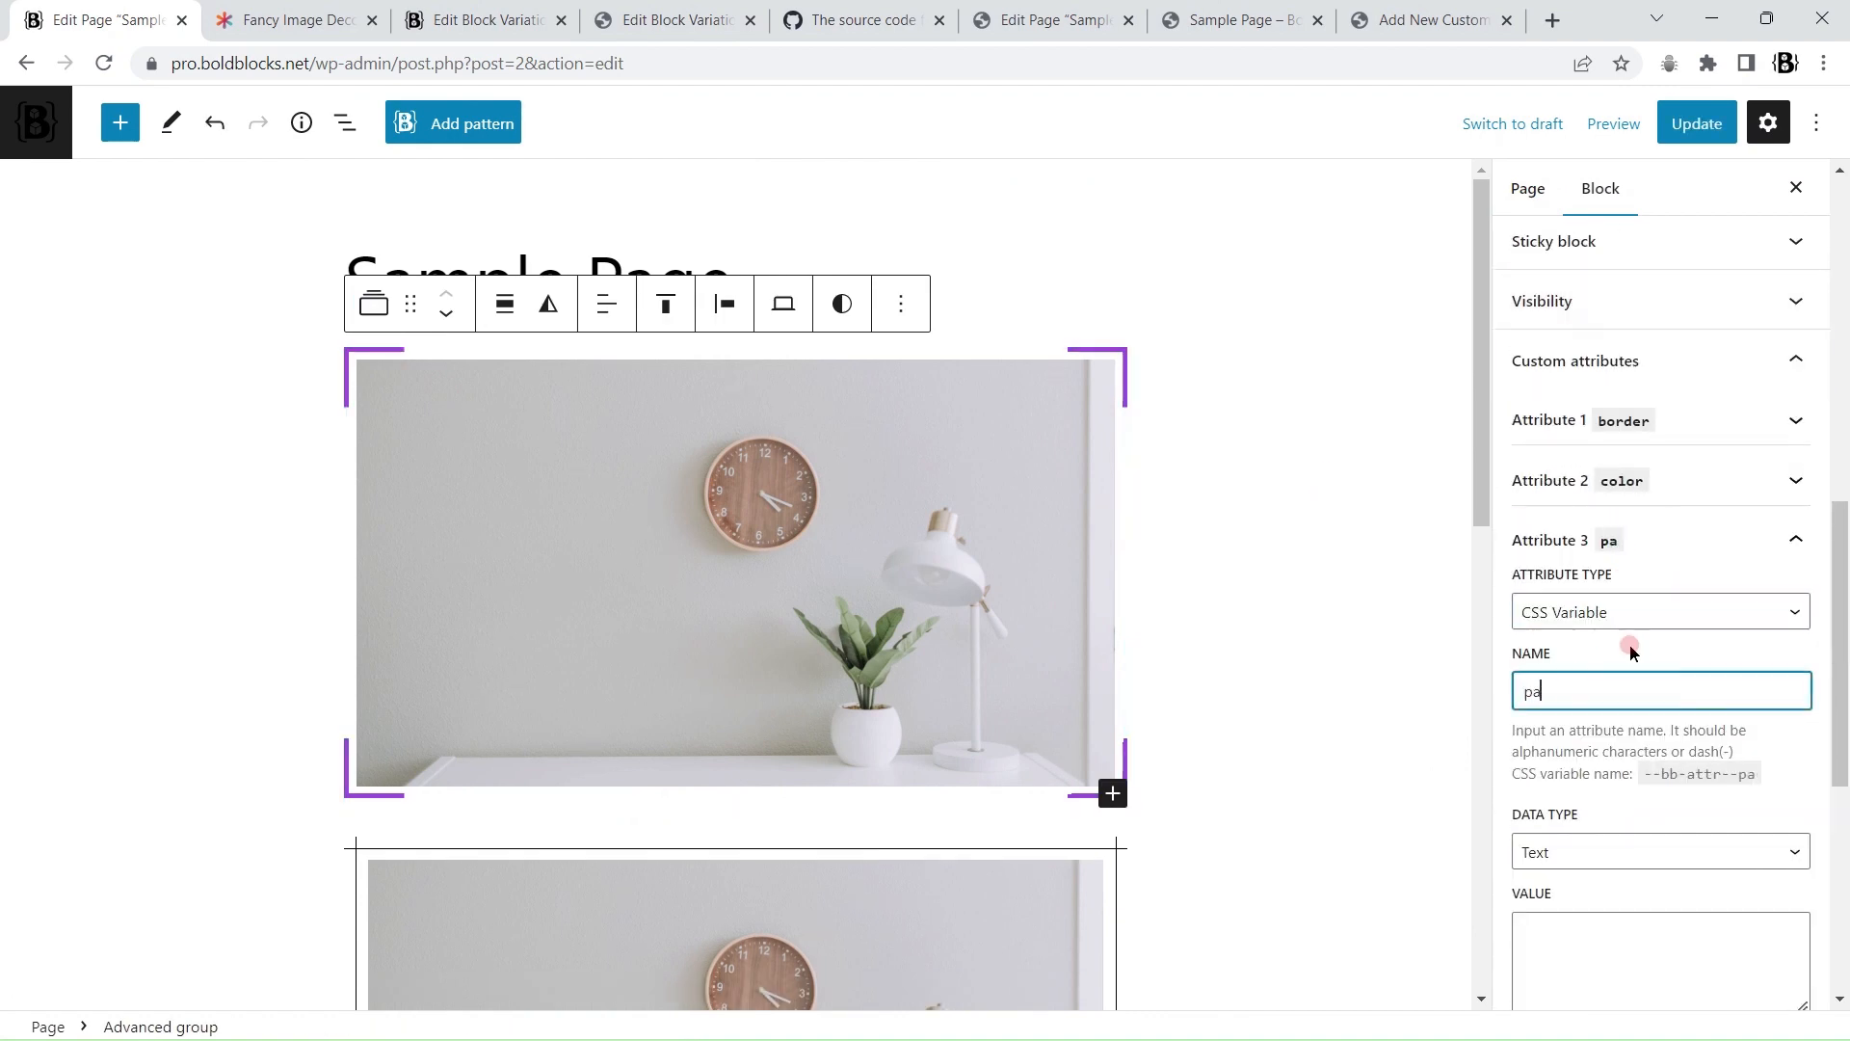
type("dding")
Step: Set the padding attribute's data type to Unit and its value to 15
scroll(1638, 627, "down", 3)
left_click(1679, 530)
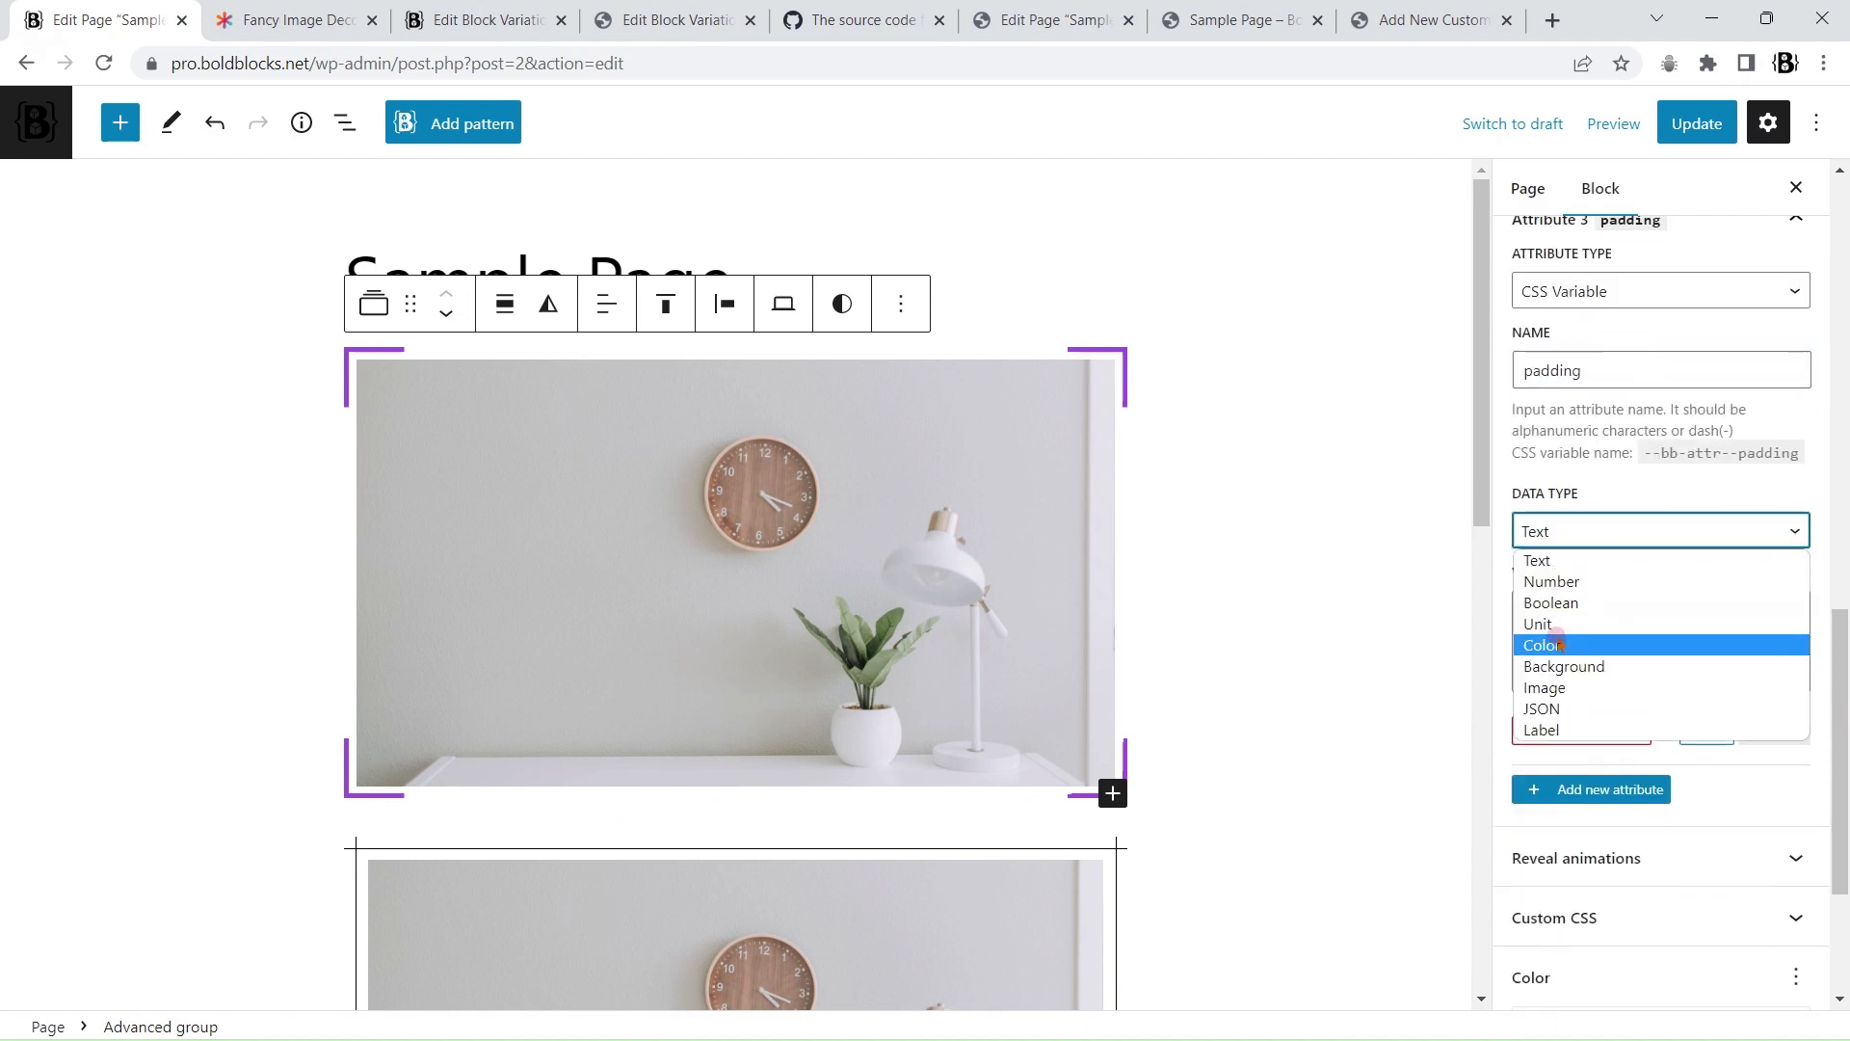
left_click(1575, 621)
left_click(1629, 605)
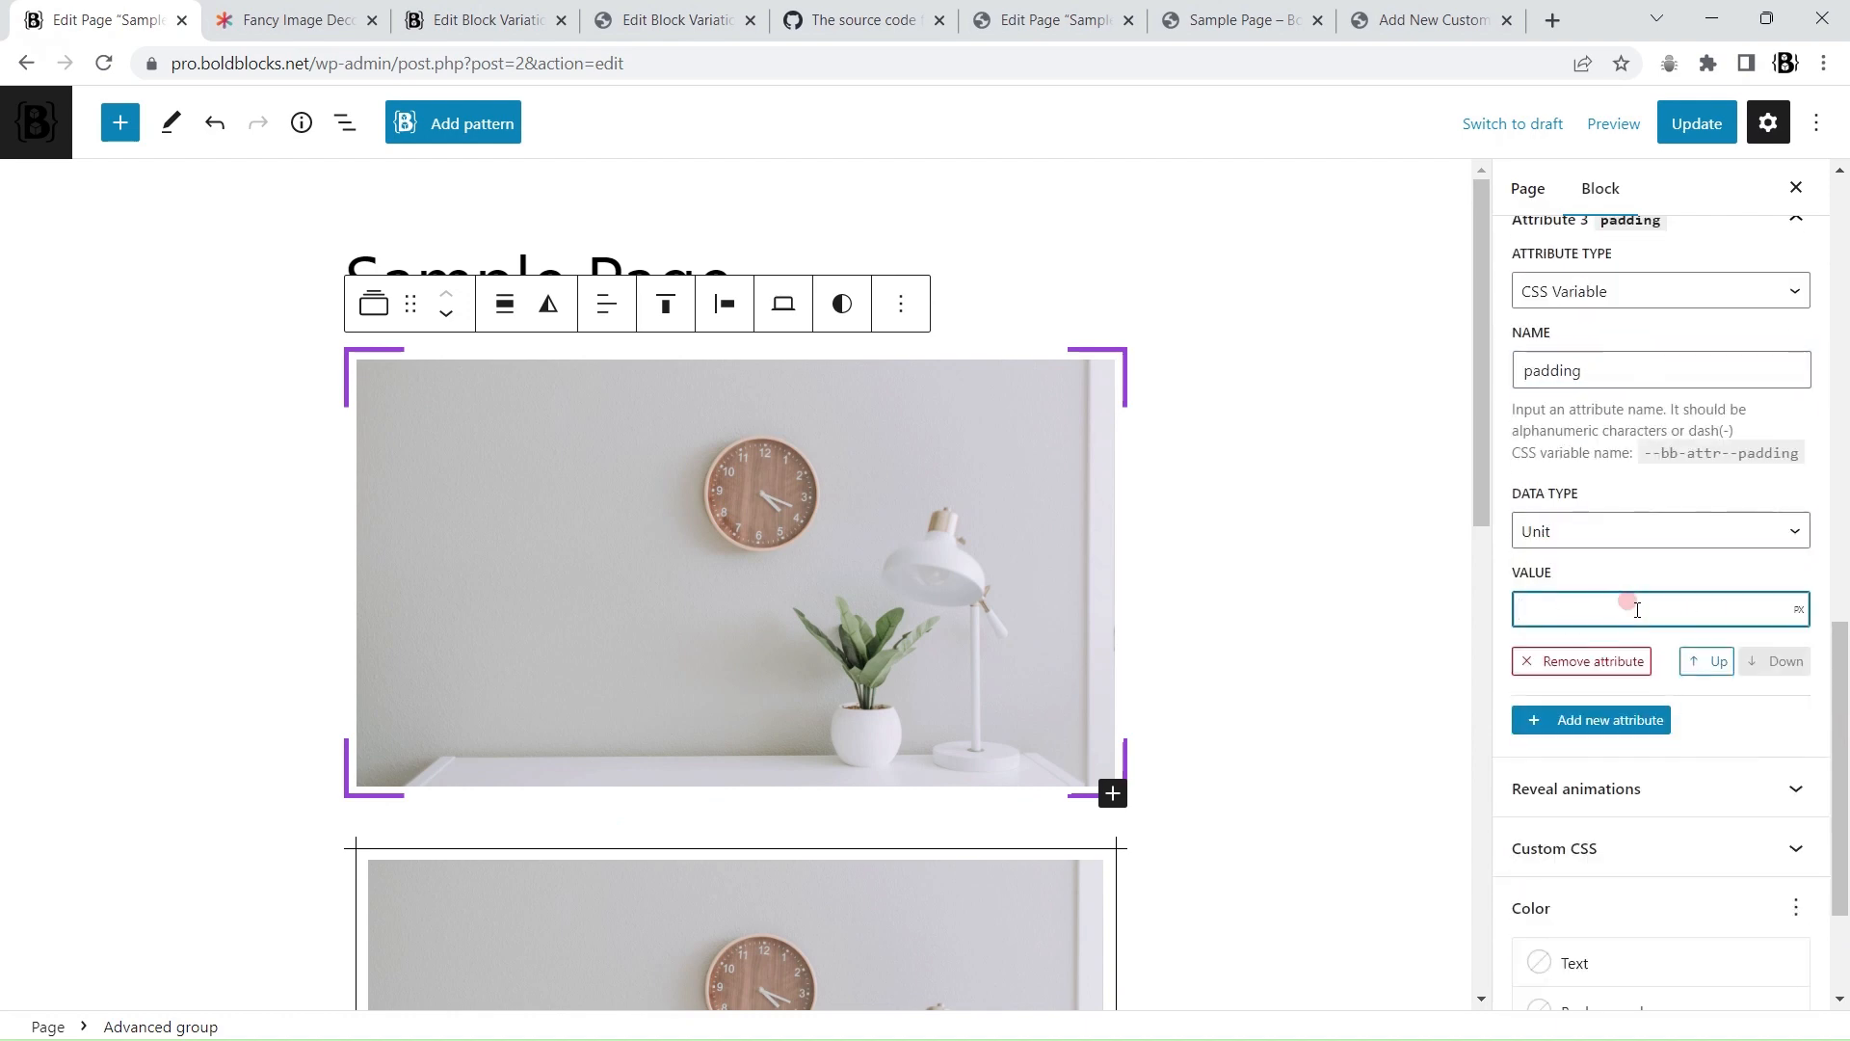
type("15")
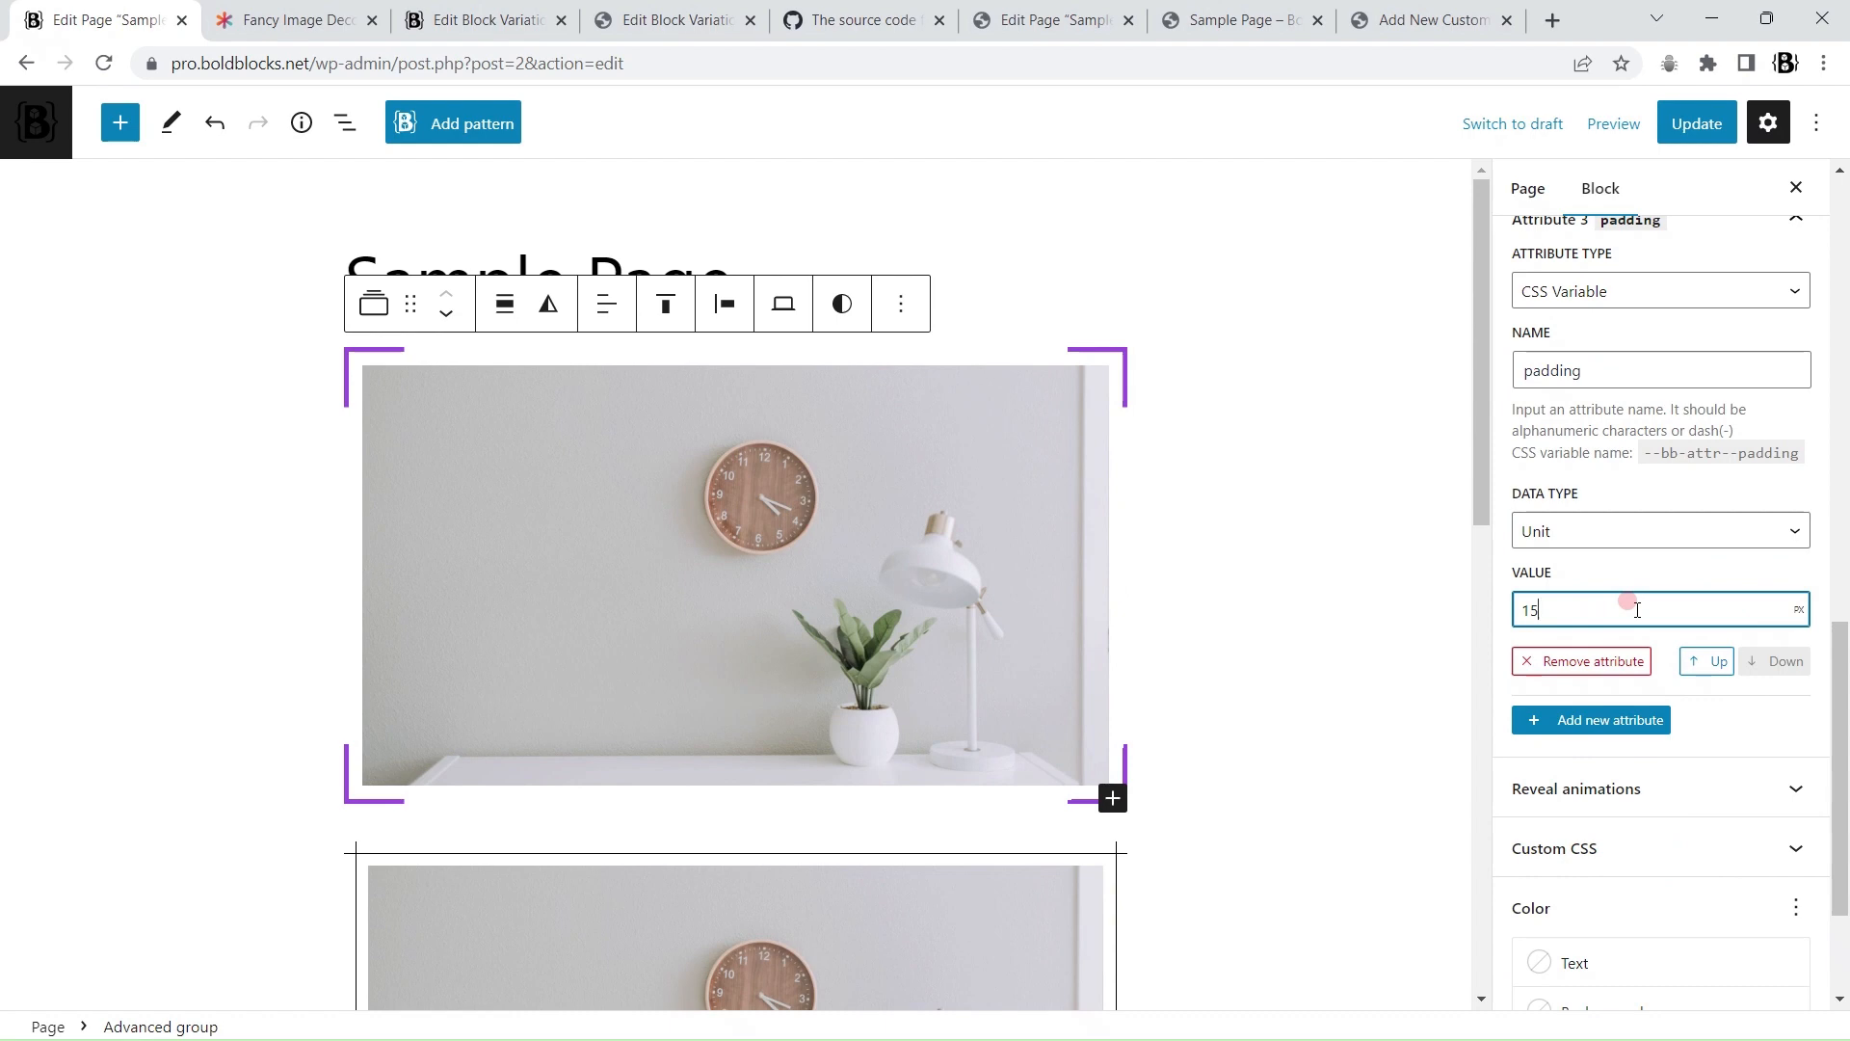
Step: Try 30 as the padding attribute's value, settle on 10, and update the page
key("BackSpace")
key("BackSpace")
type("30")
key("BackSpace")
key("BackSpace")
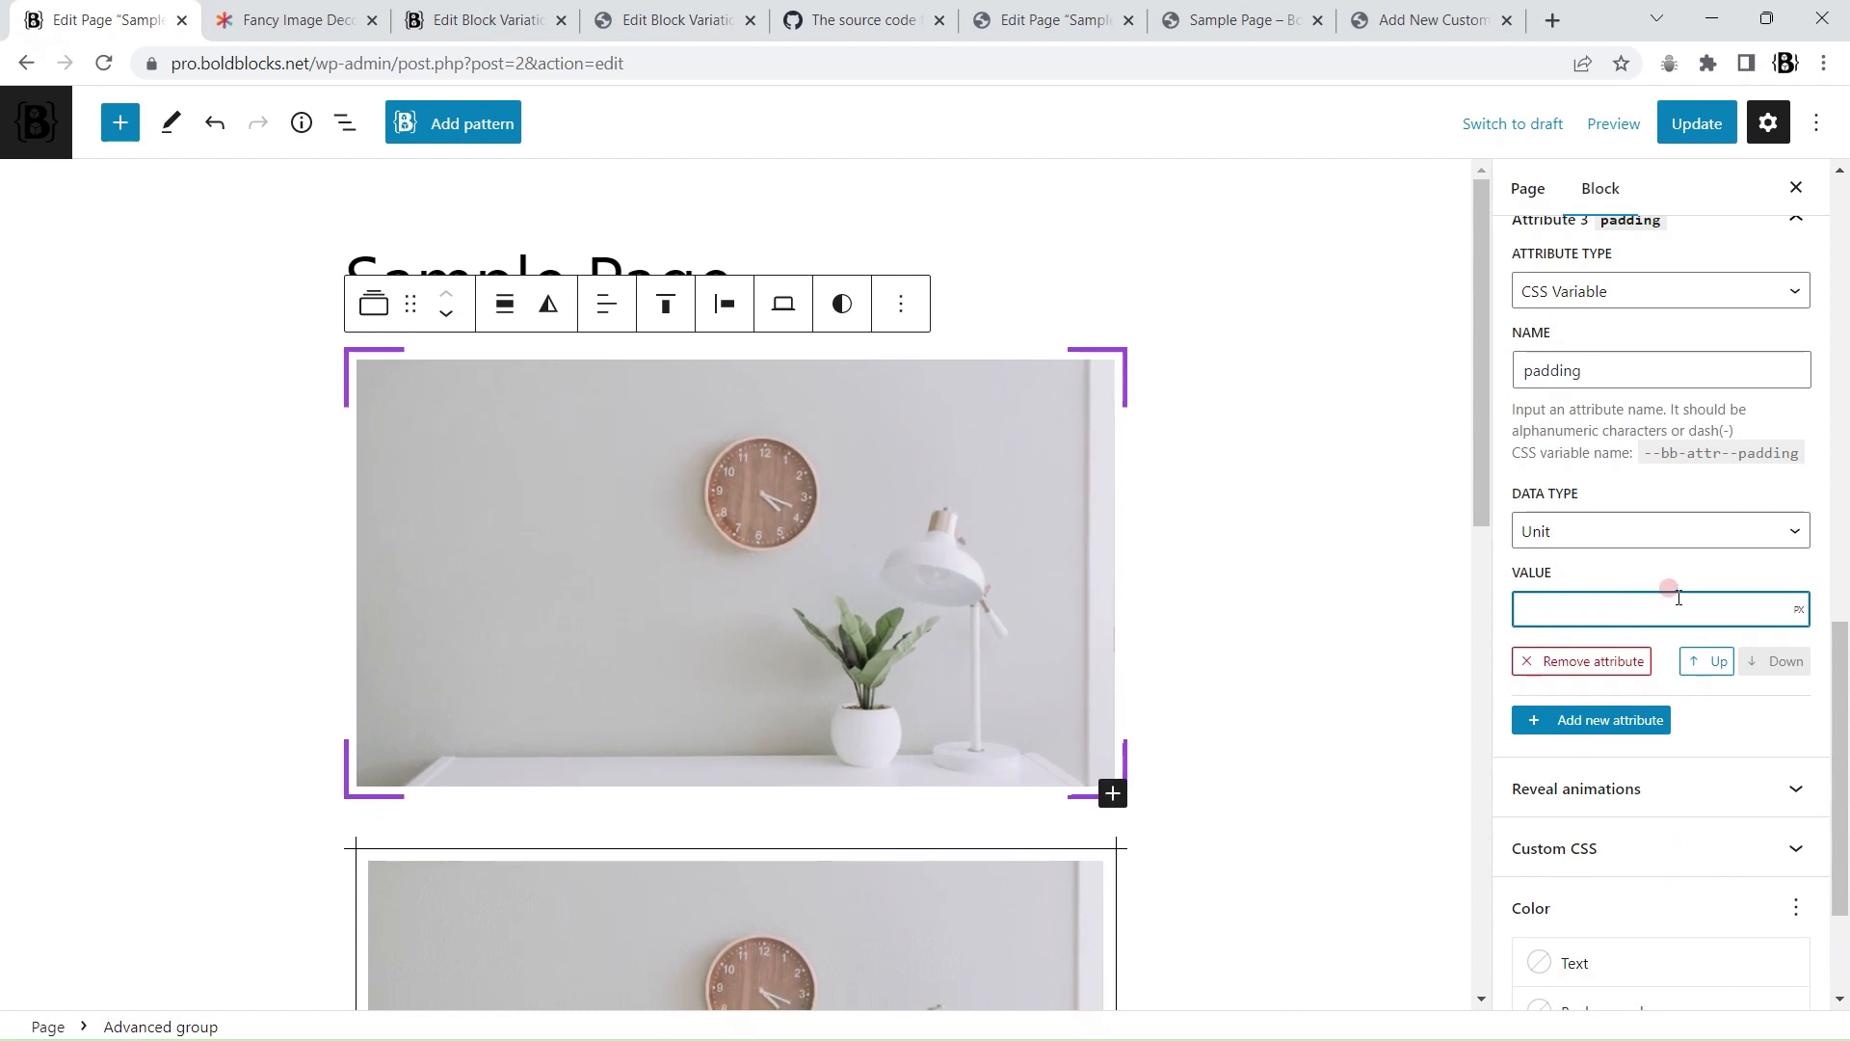
type("10")
left_click(1696, 123)
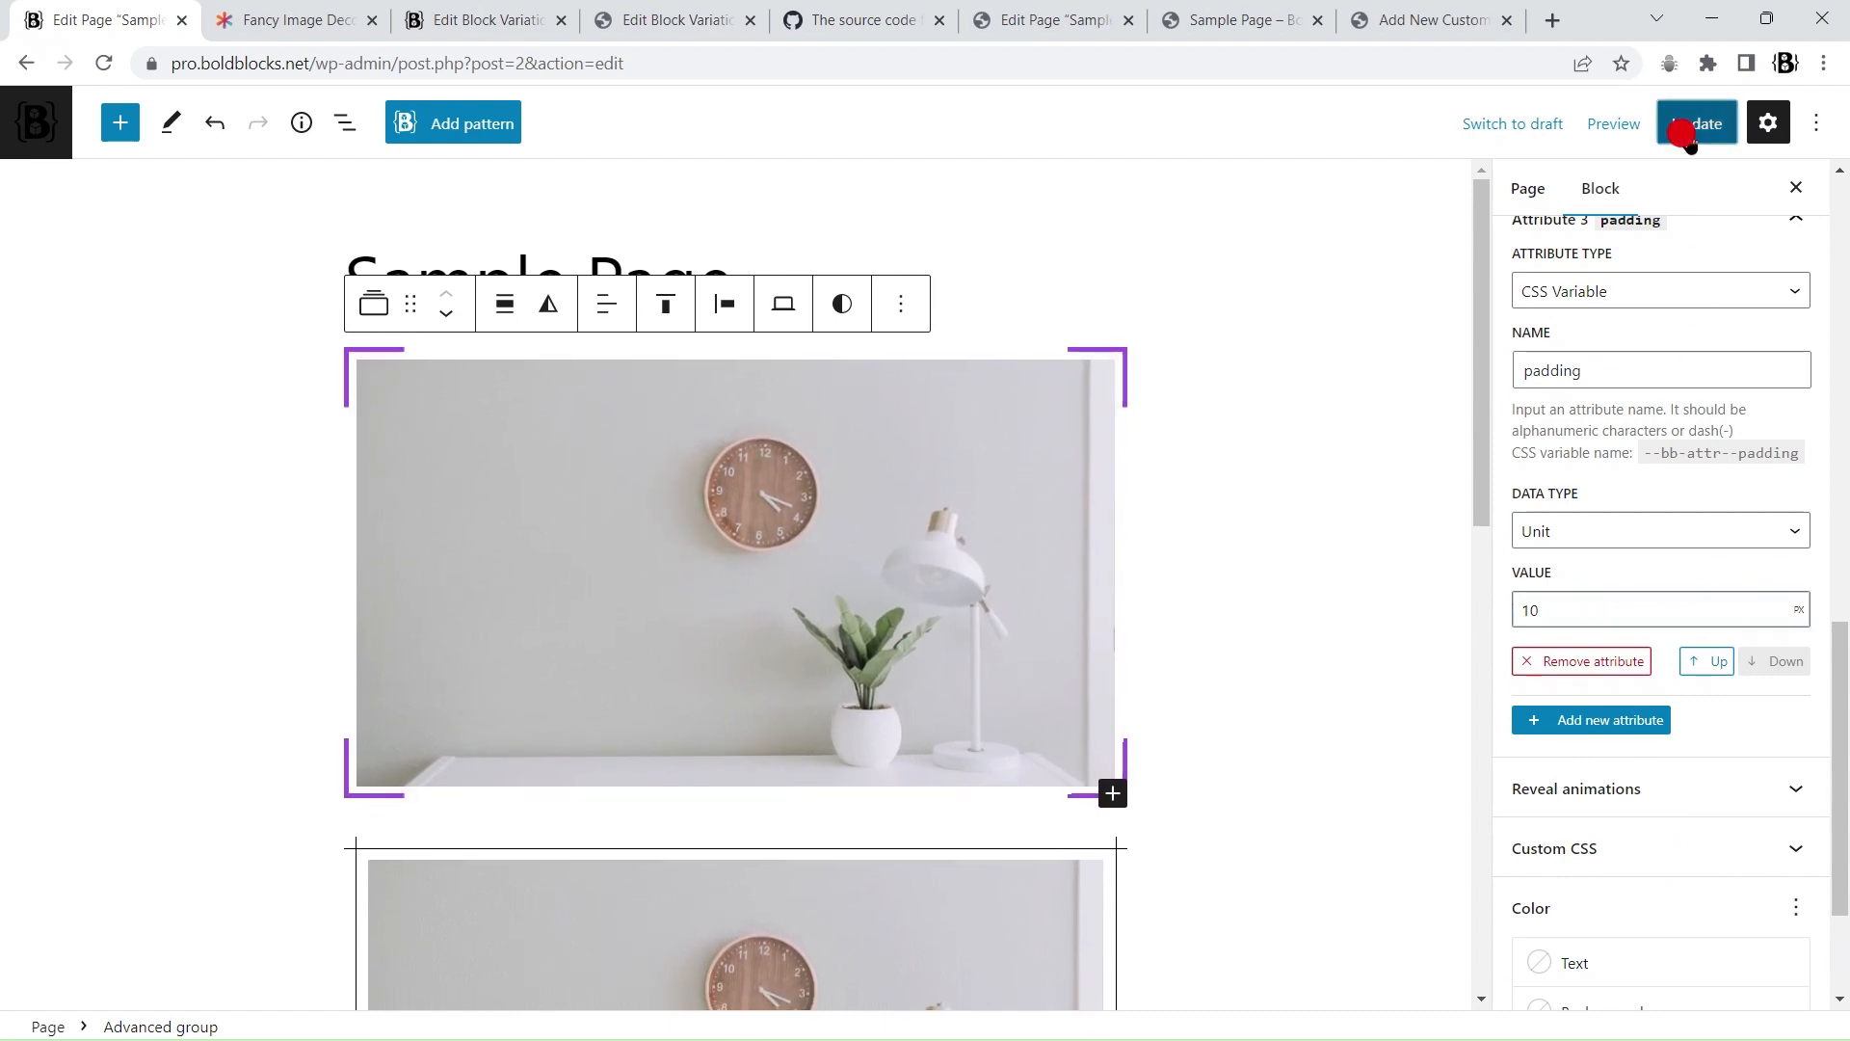
Step: In the block variation's CSS, add the line "--s: var(--bb-attr--size, 100px);" below the colour variable
left_click(479, 8)
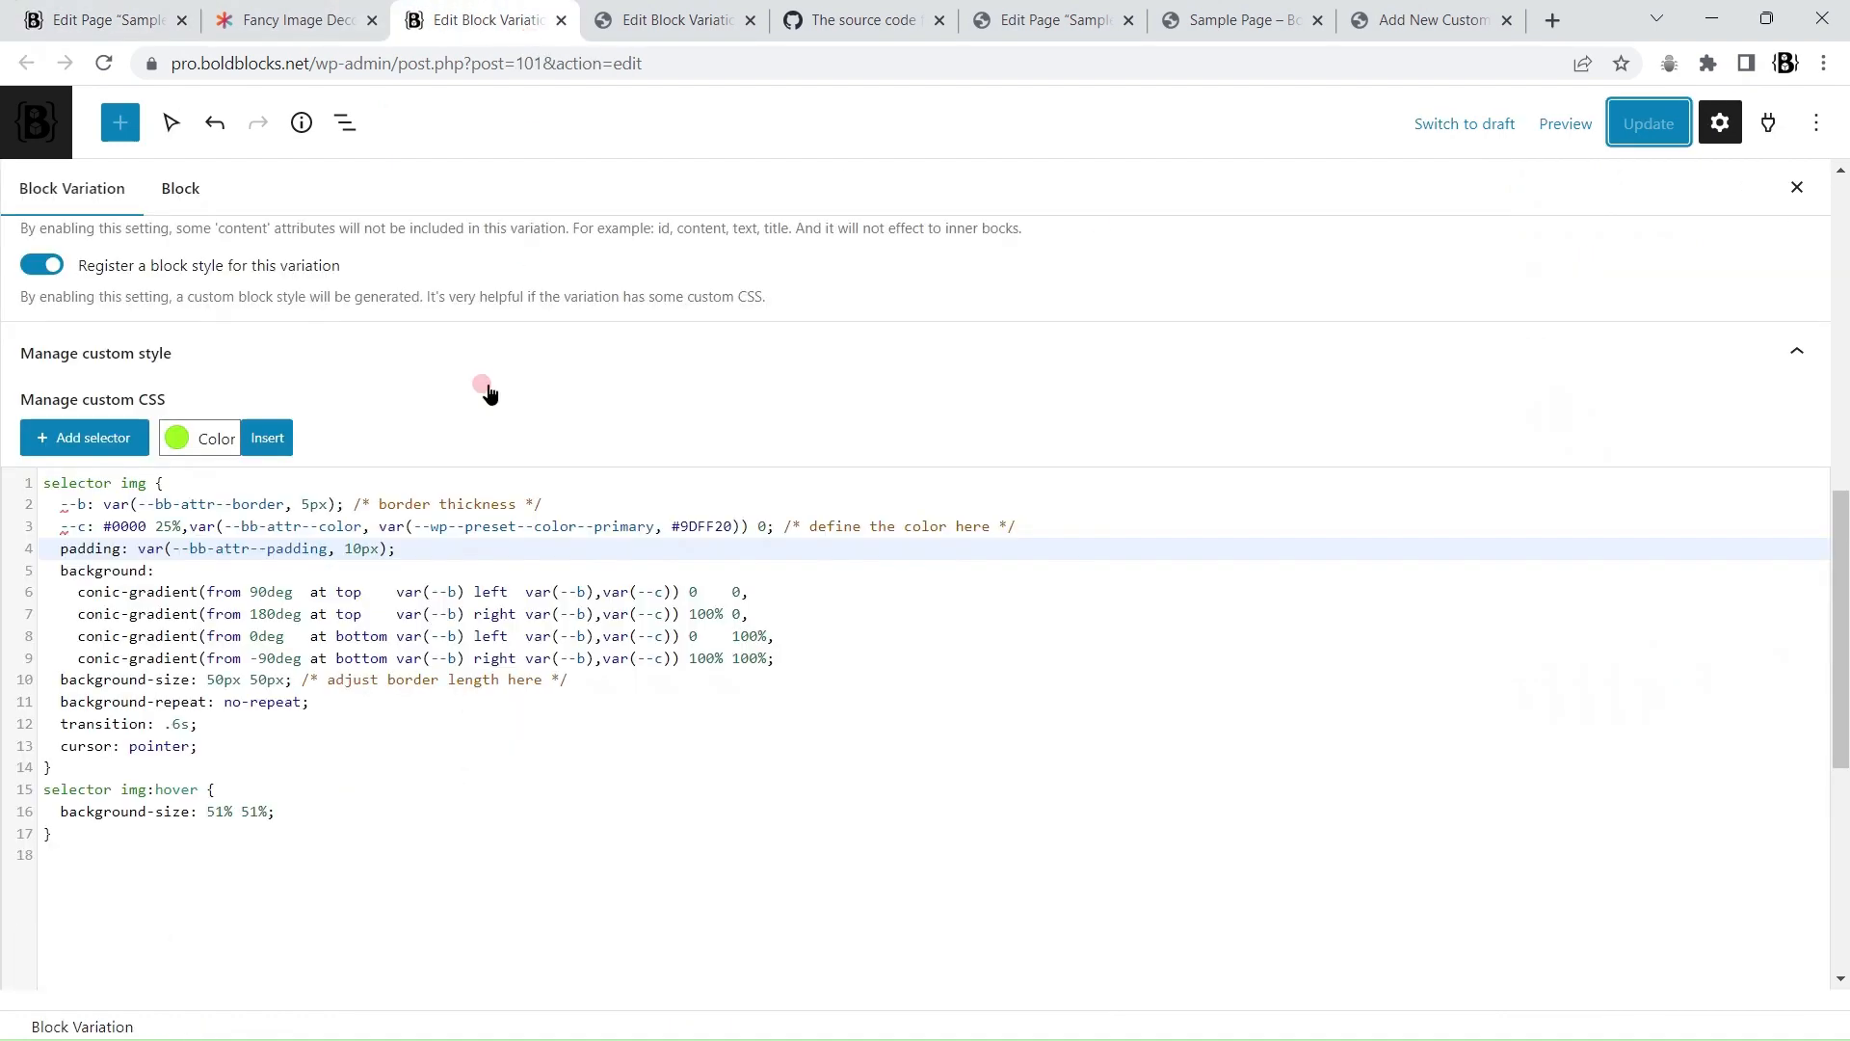
left_click(222, 684)
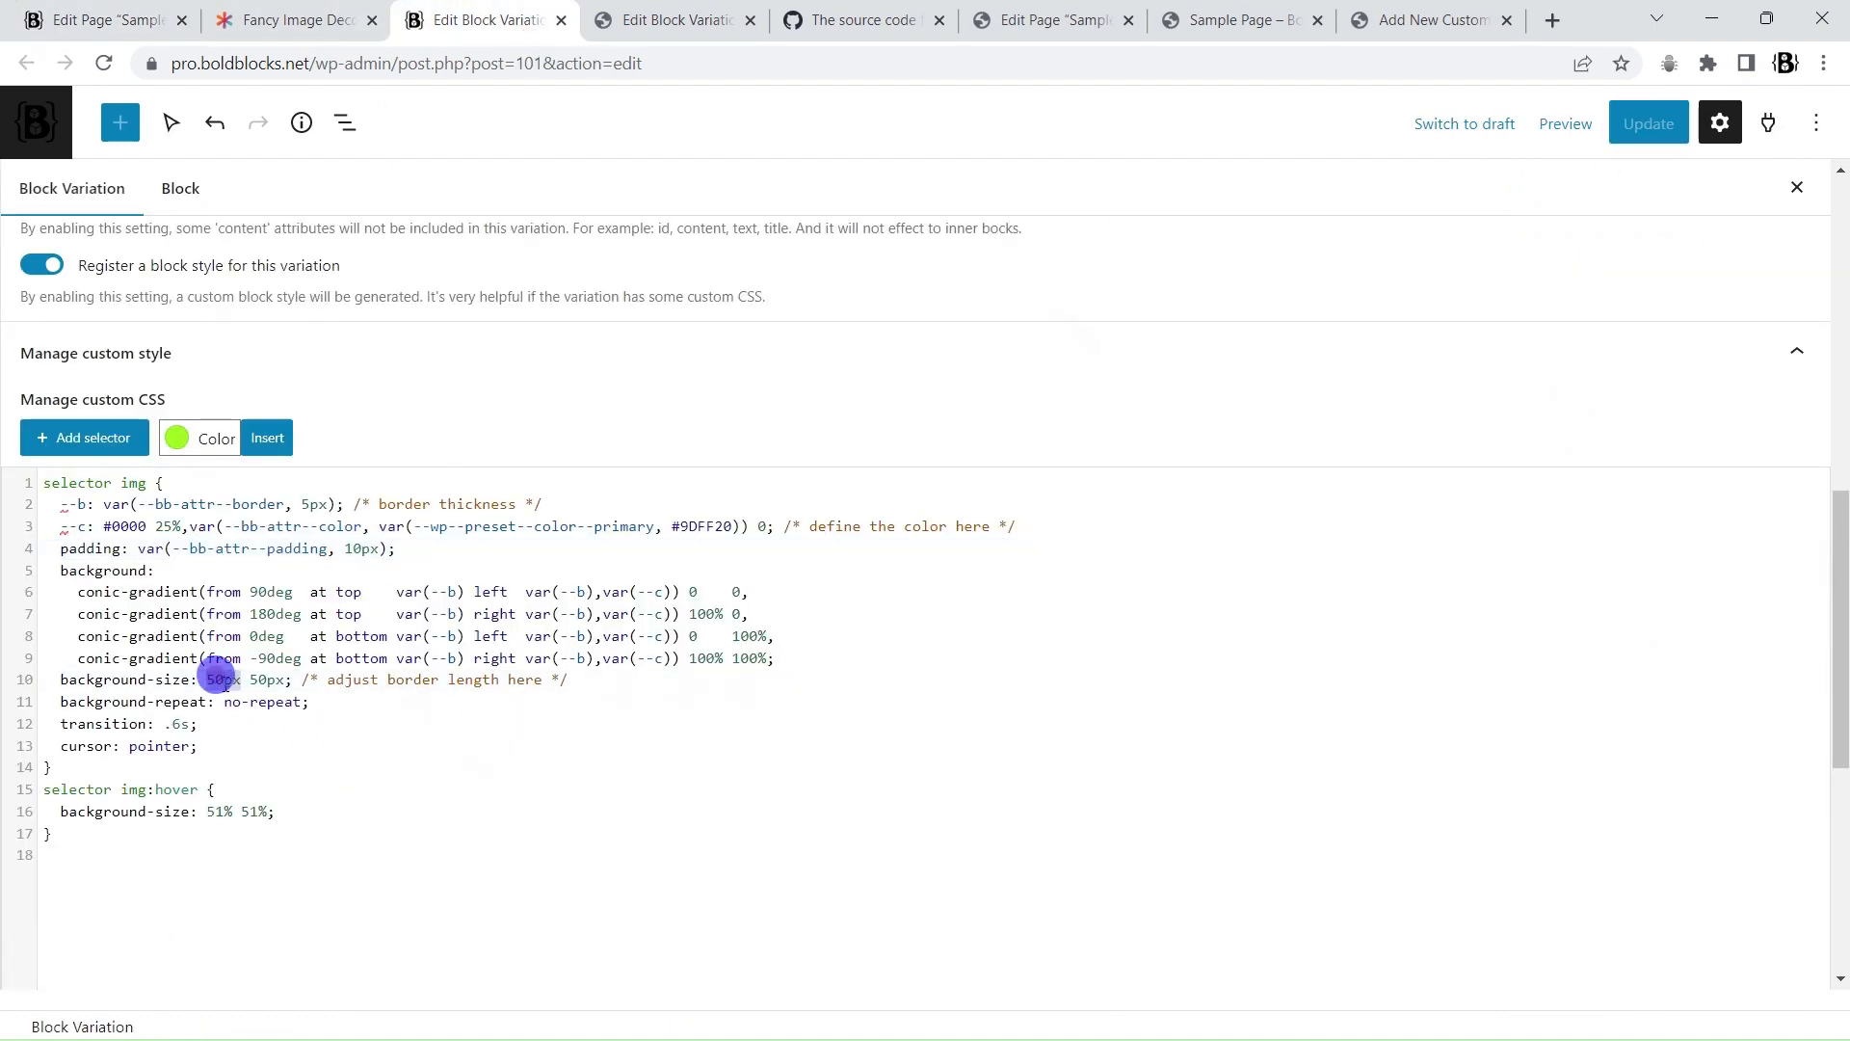
double_click(267, 677)
left_click(589, 557)
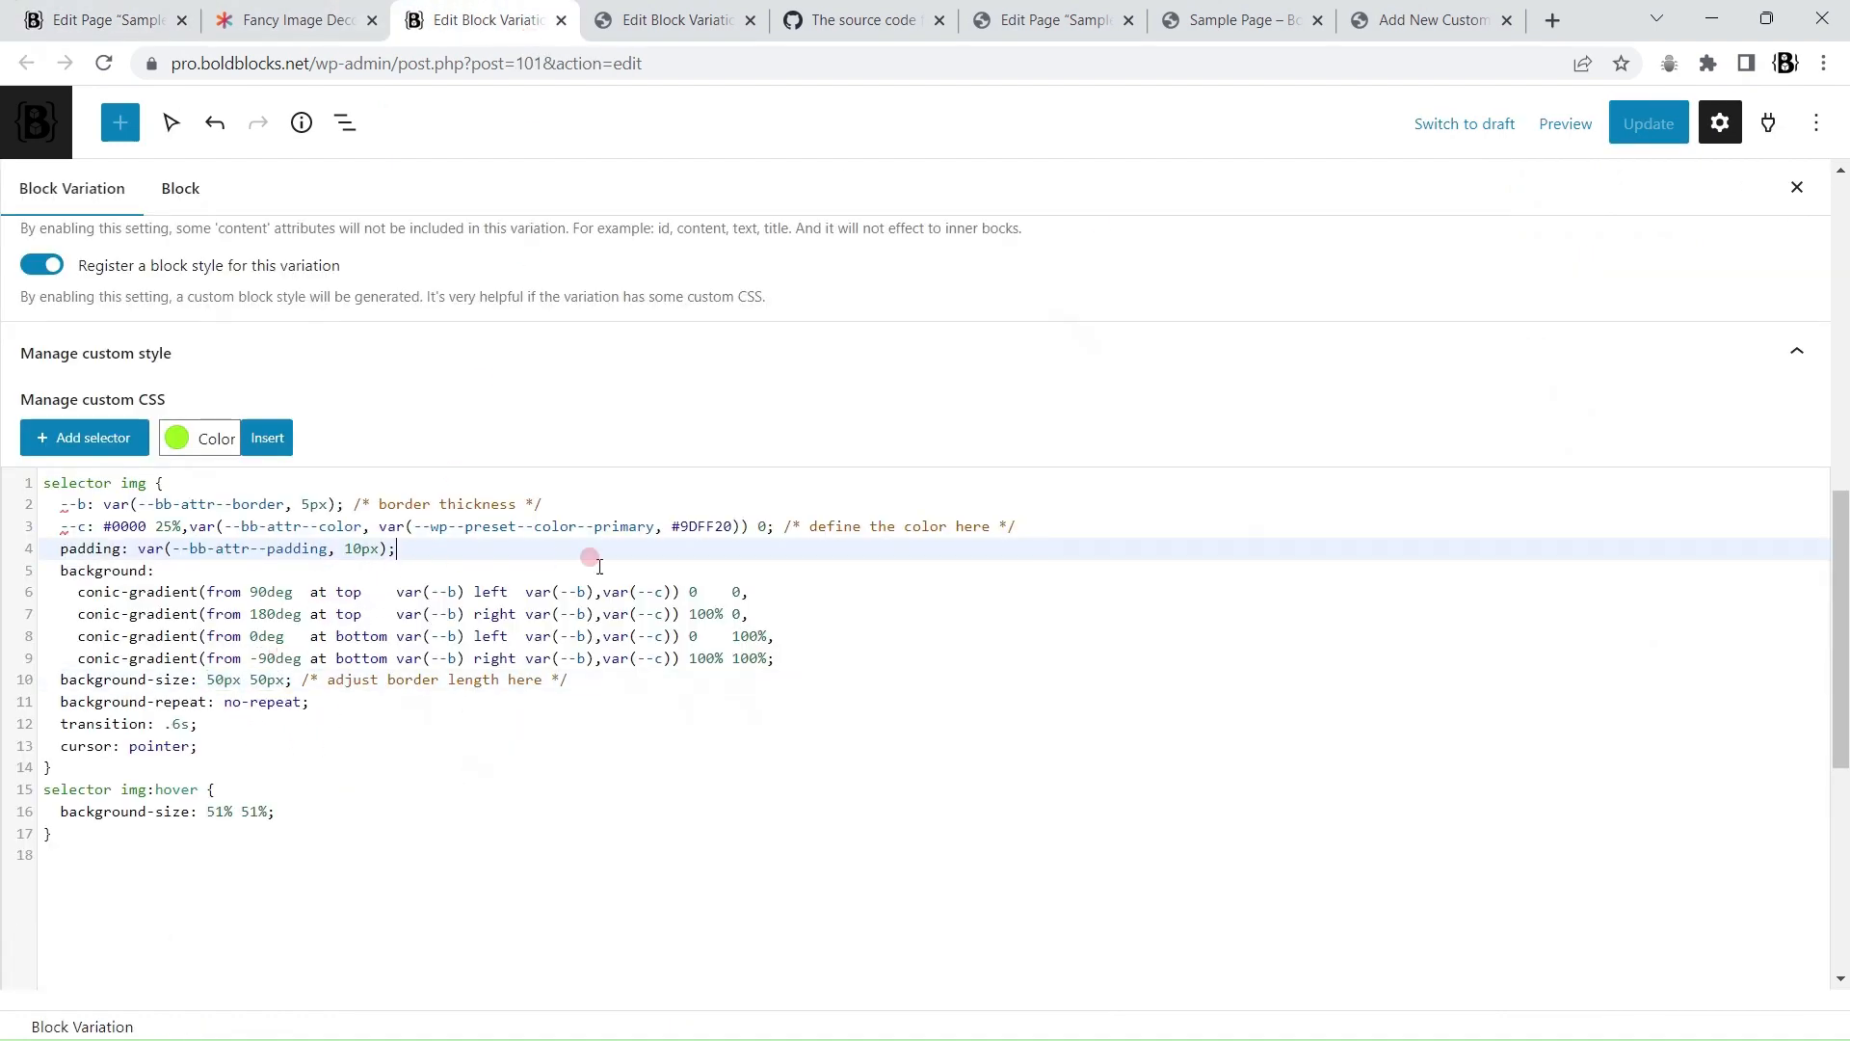
left_click(1039, 522)
key("Return")
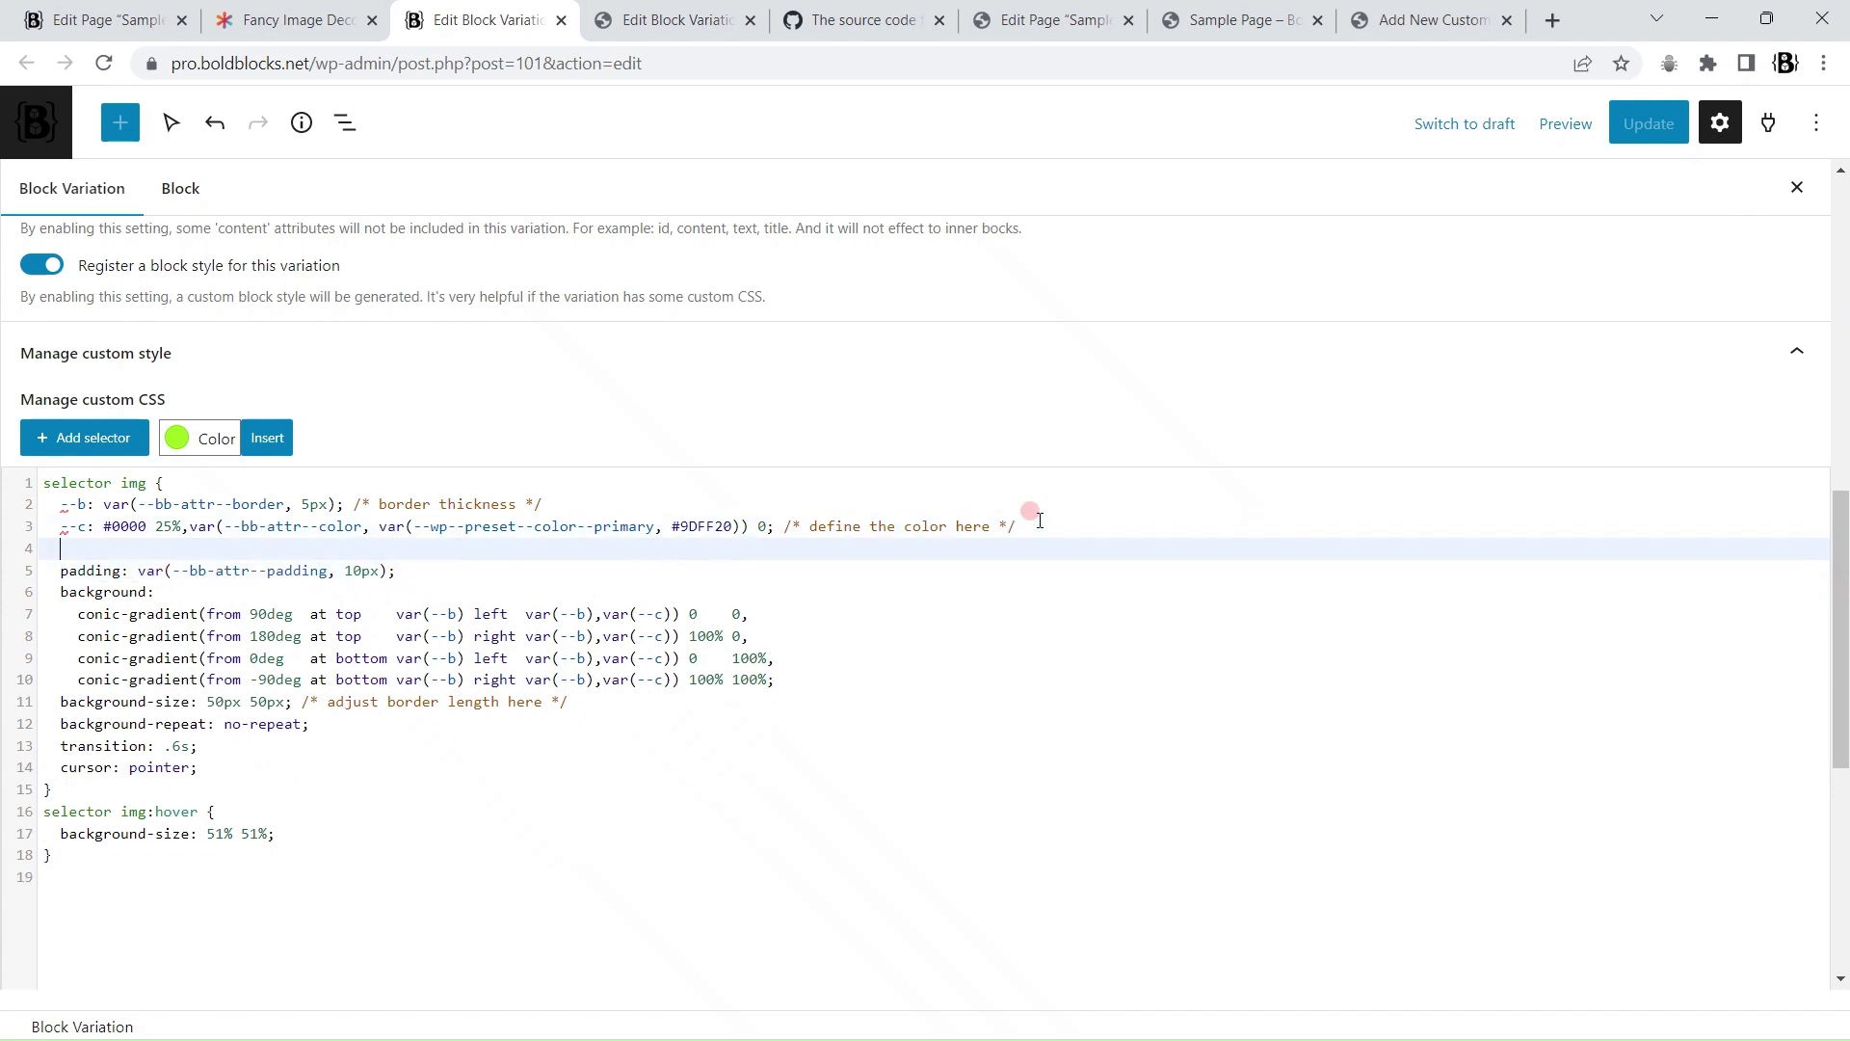
type("--s: v")
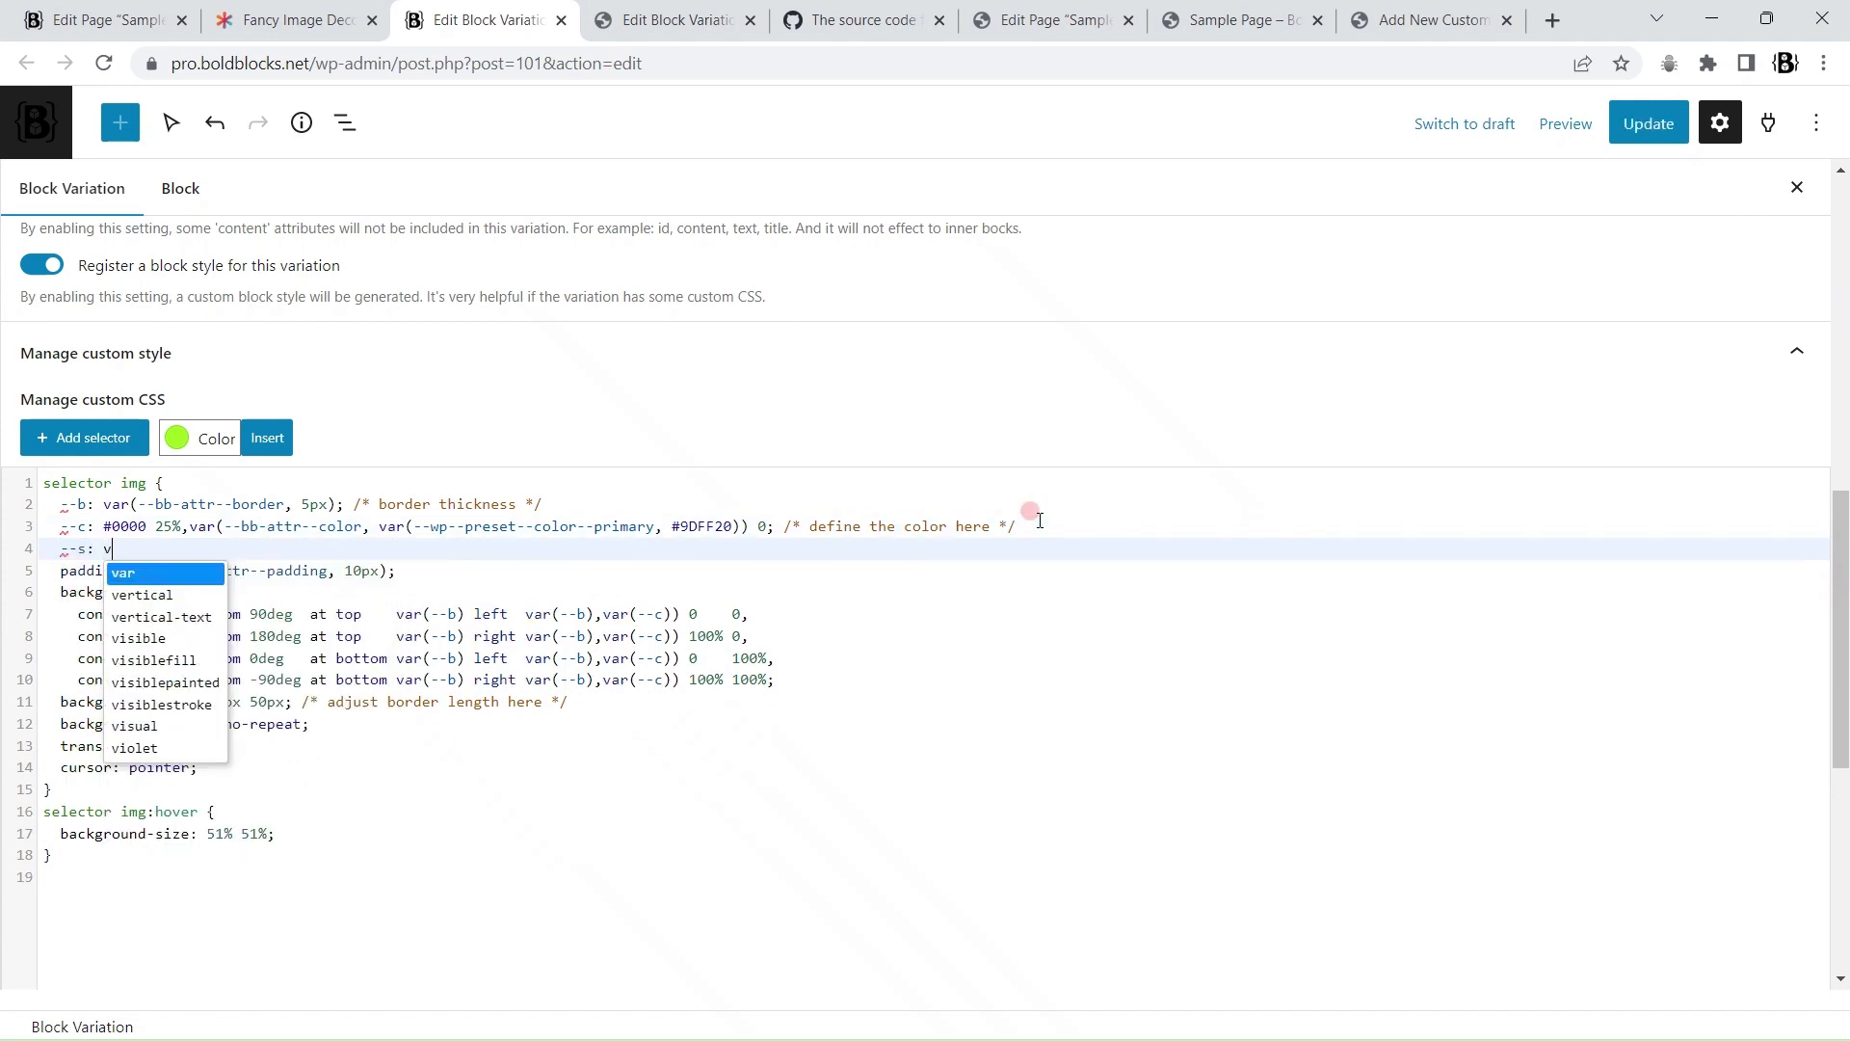
key("Return")
type("(")
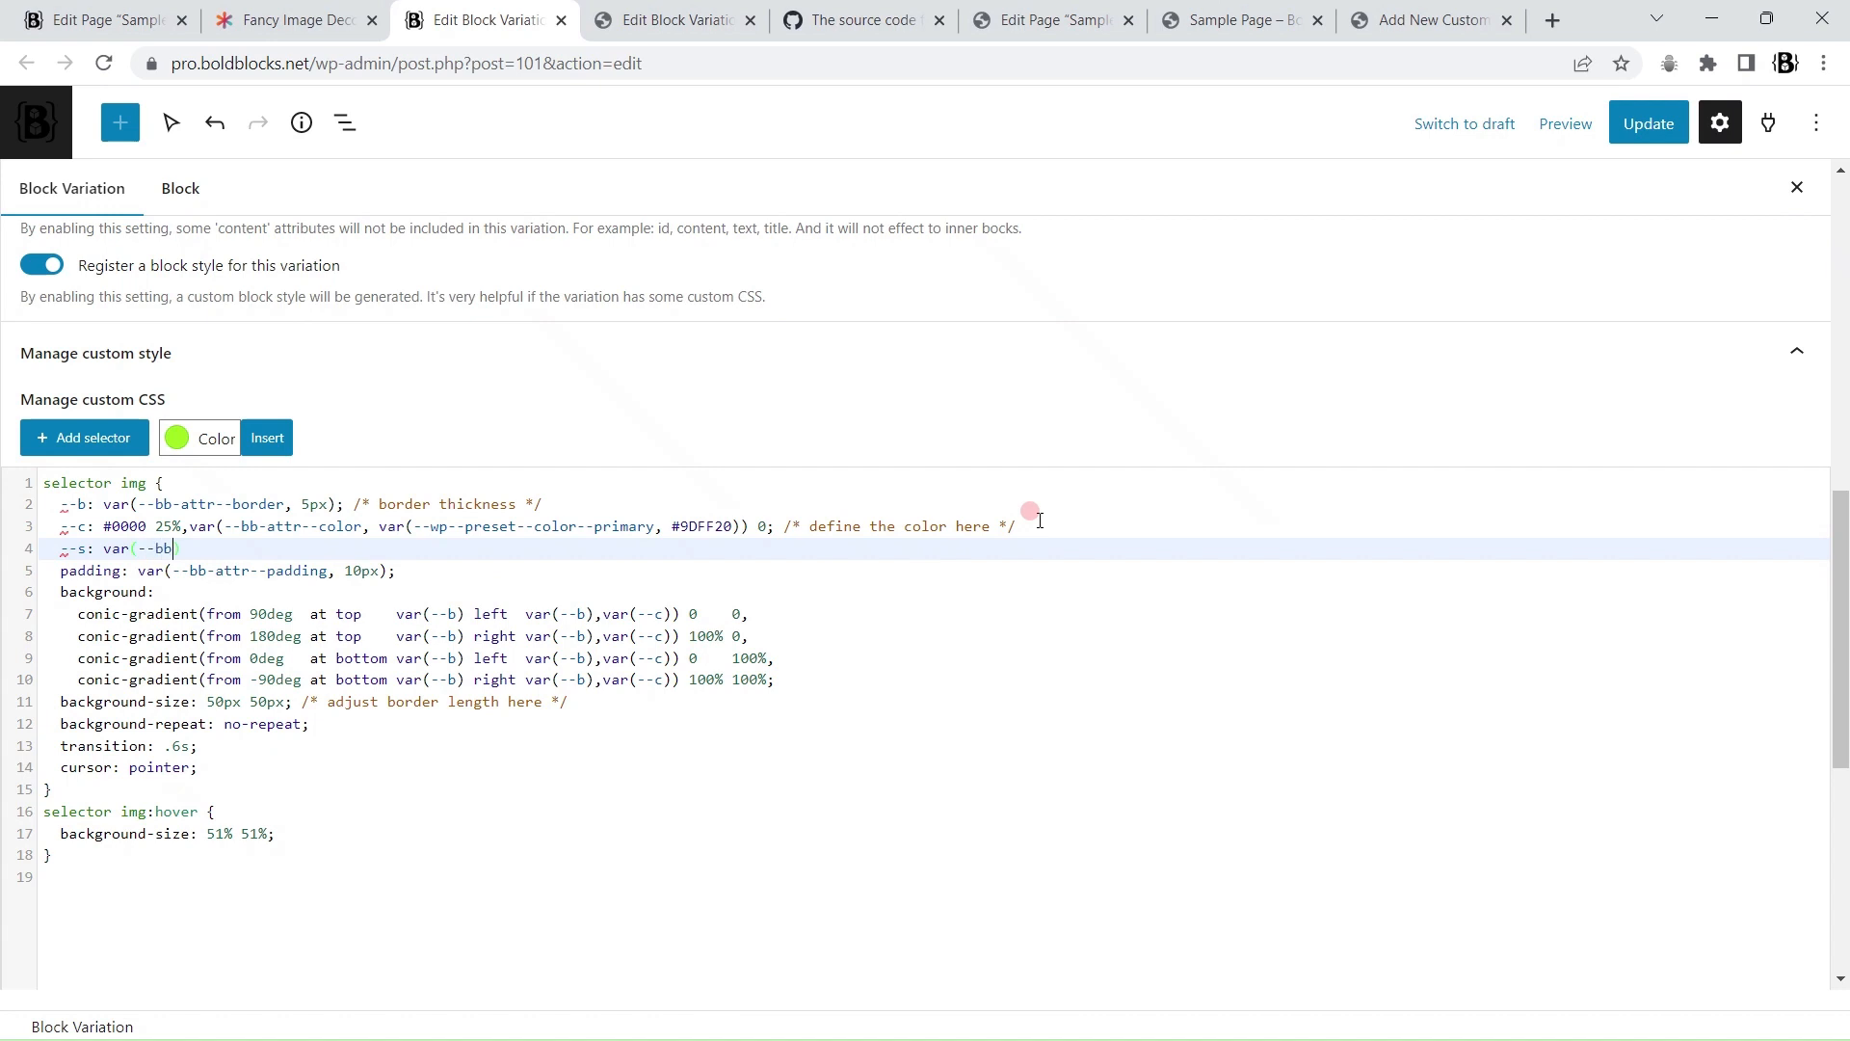
type("--bb-attr--size, ")
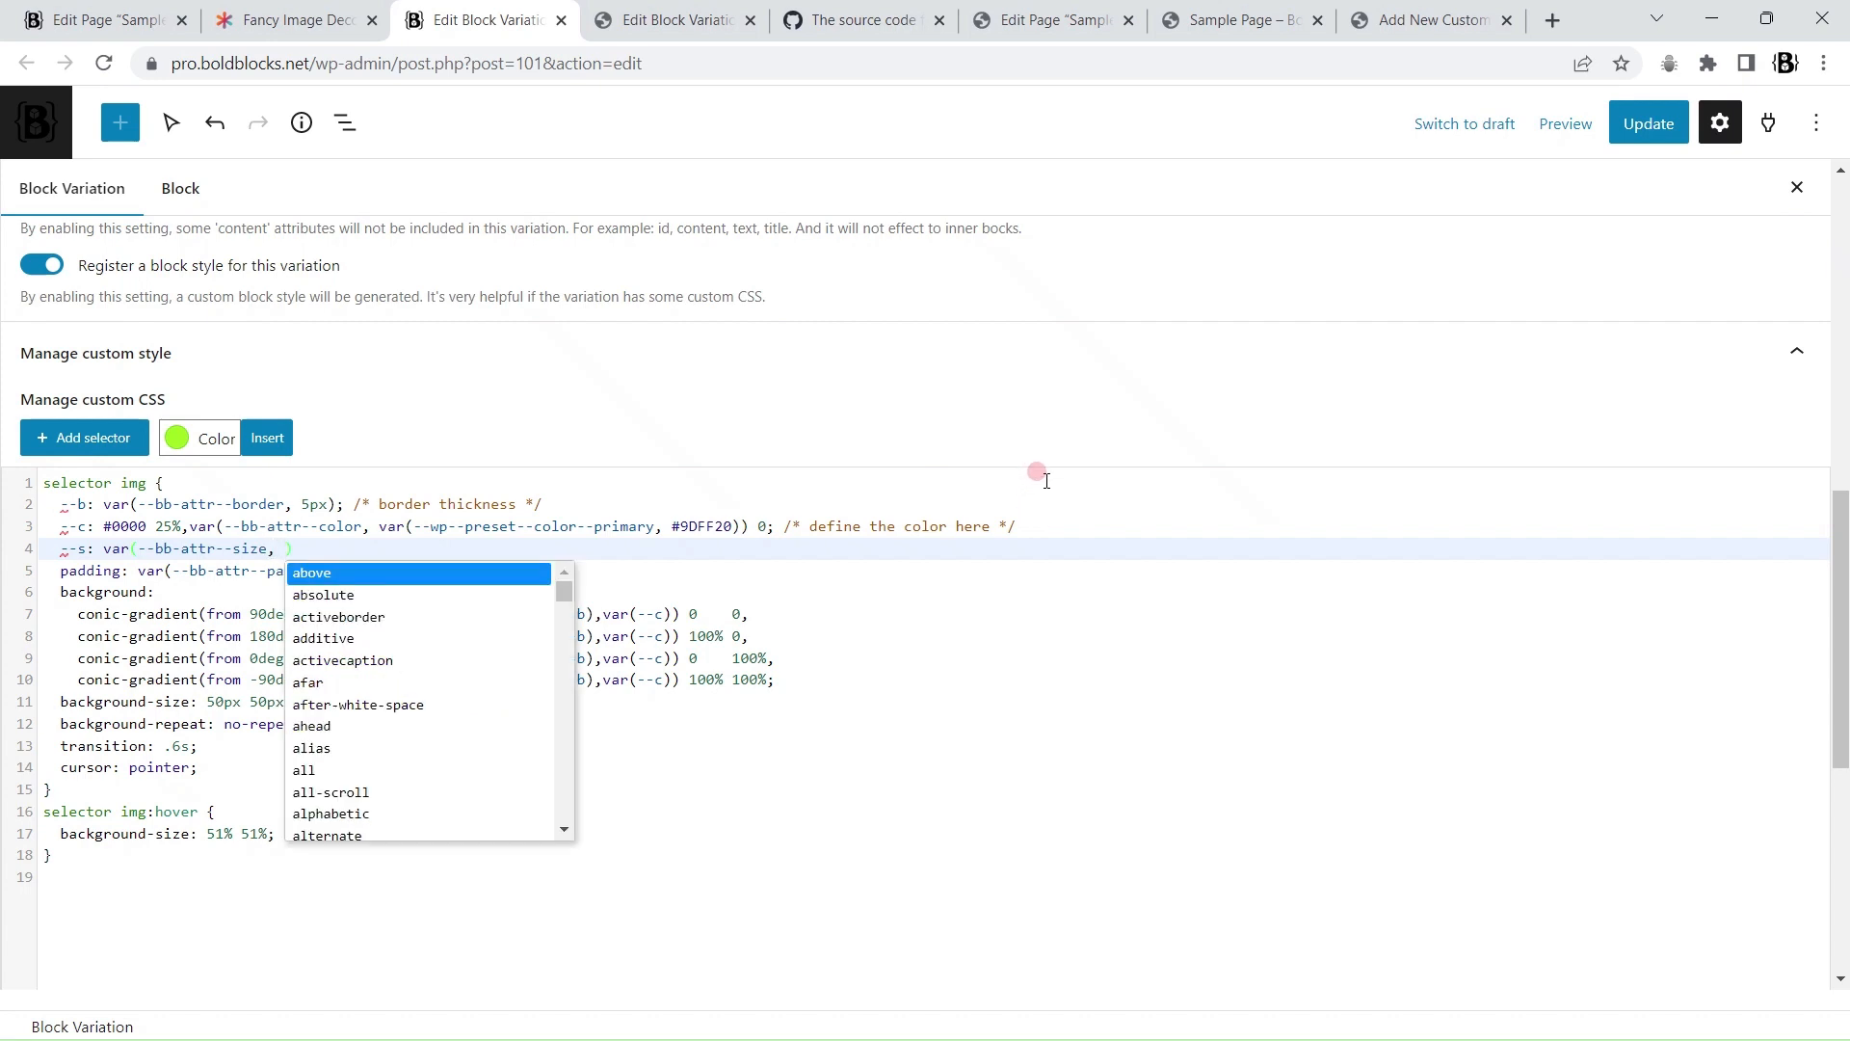
type("100px")
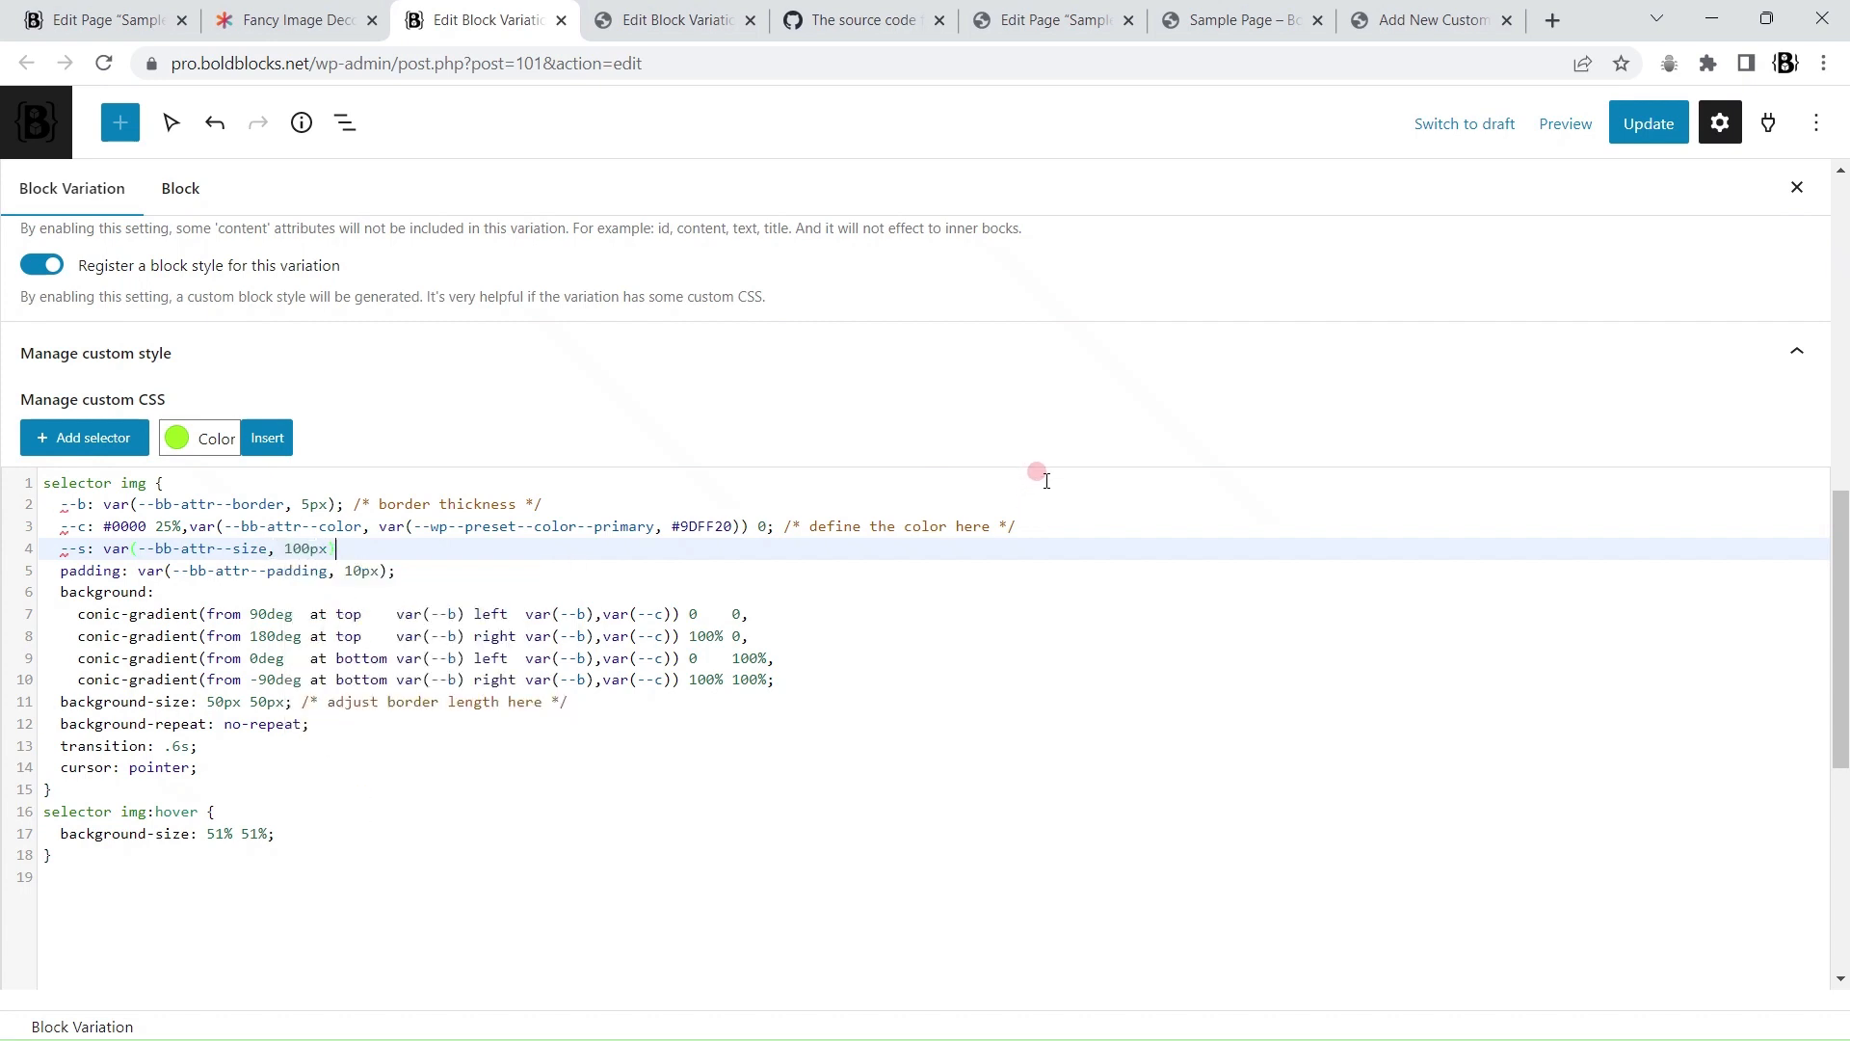
Step: Replace both 50px values of the image's background-size with "var(--s)" and update the variation
double_click(220, 699)
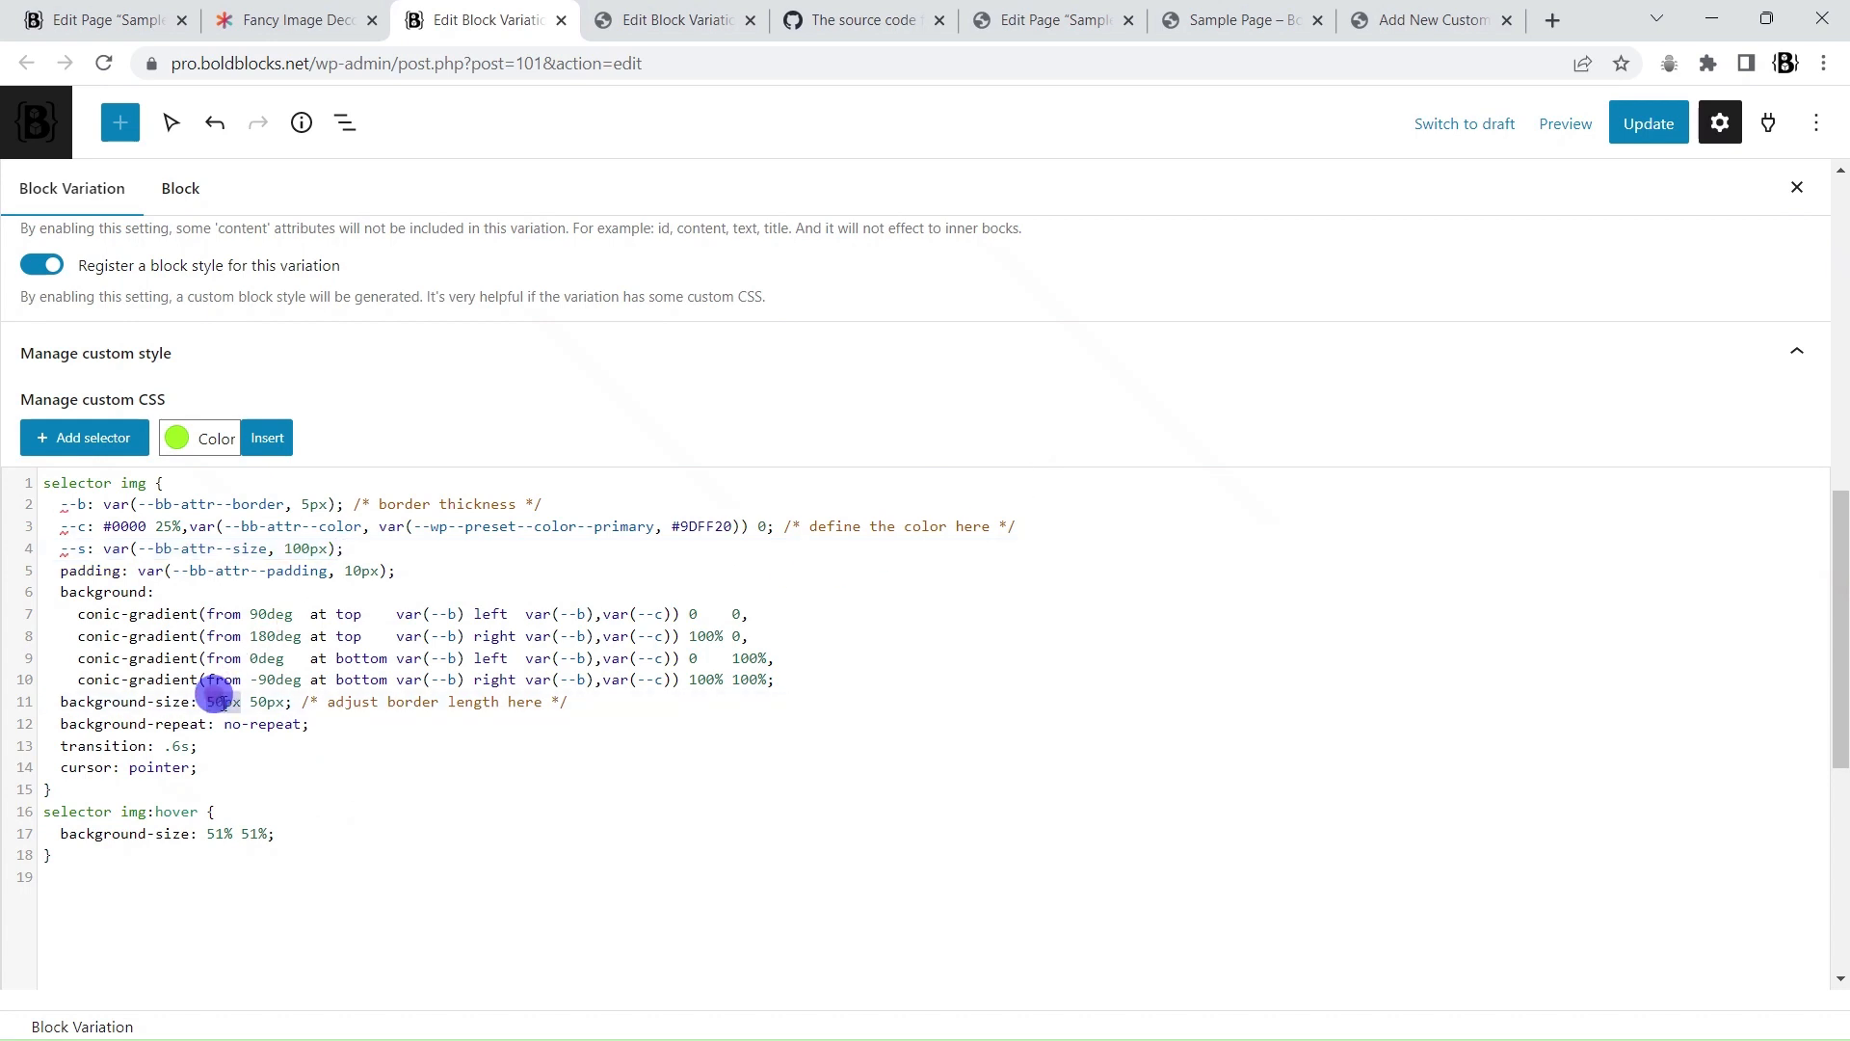
type("var(--s")
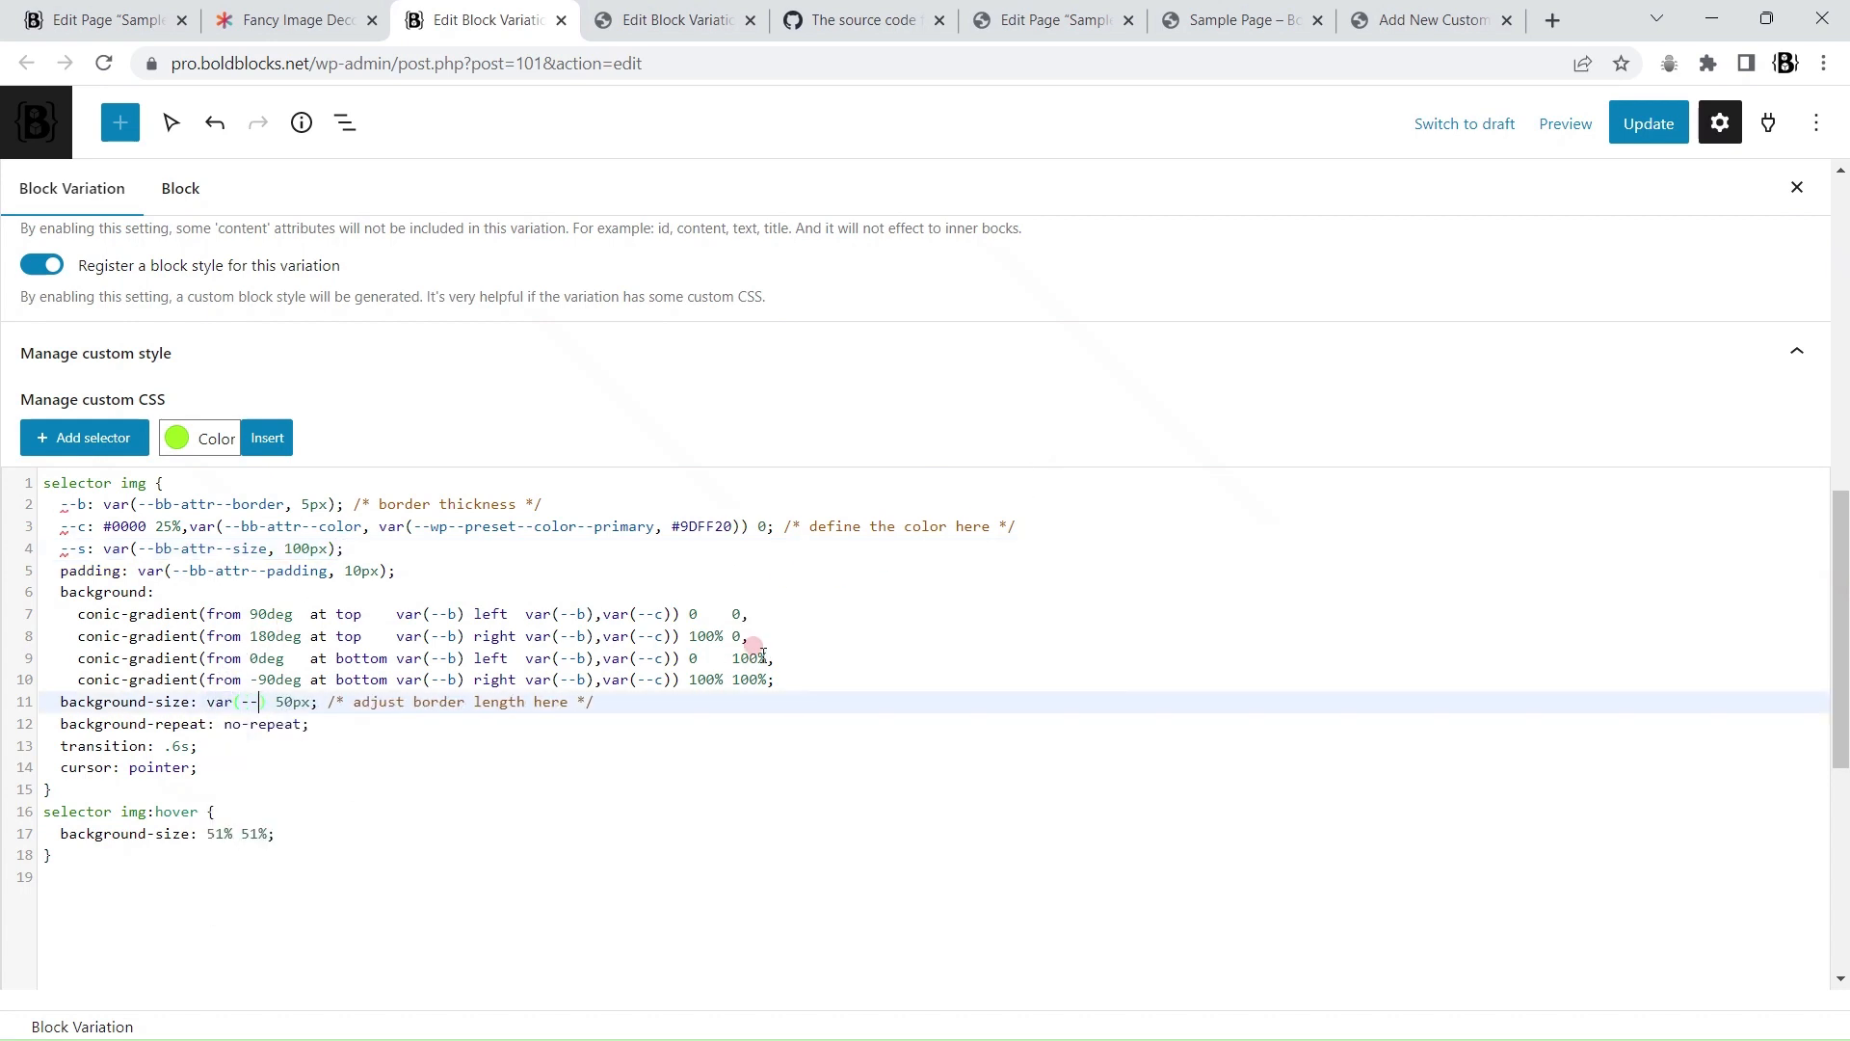
key("BackSpace")
key("BackSpace")
key("BackSpace")
key("Delete")
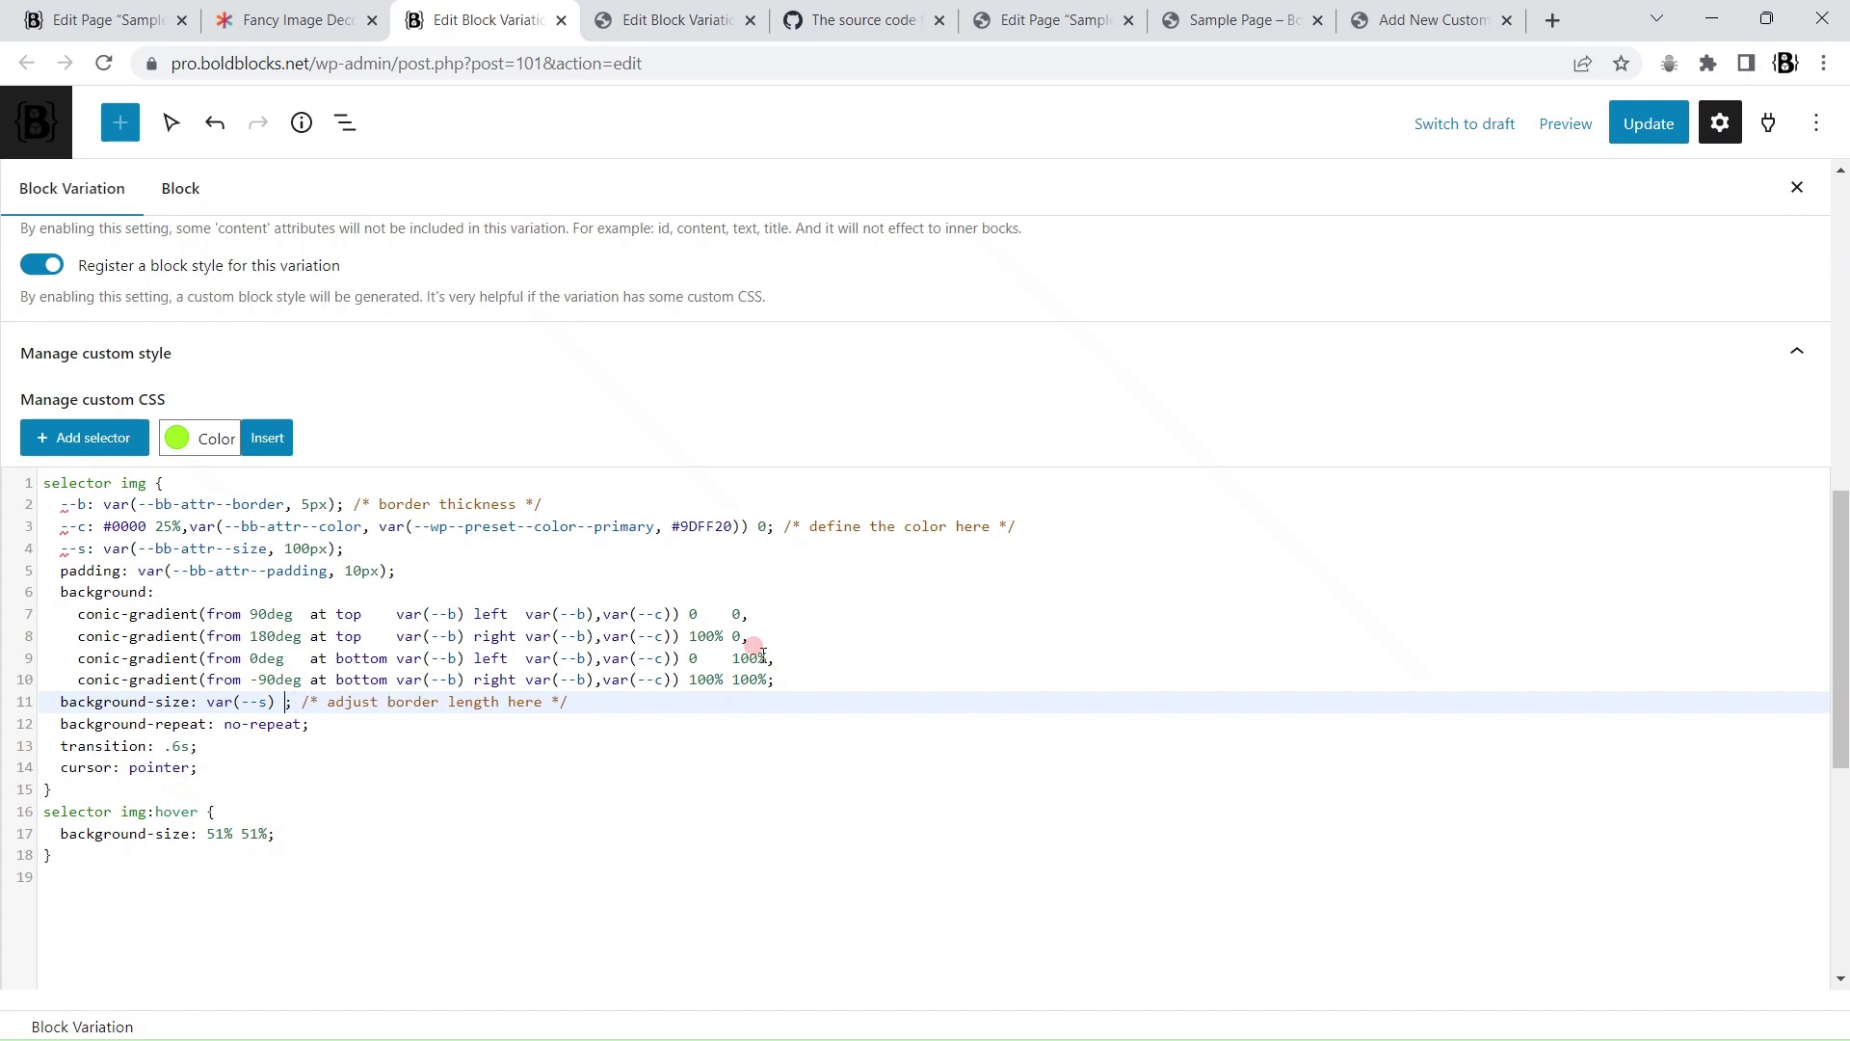
type("var(---")
key("BackSpace")
type("s)")
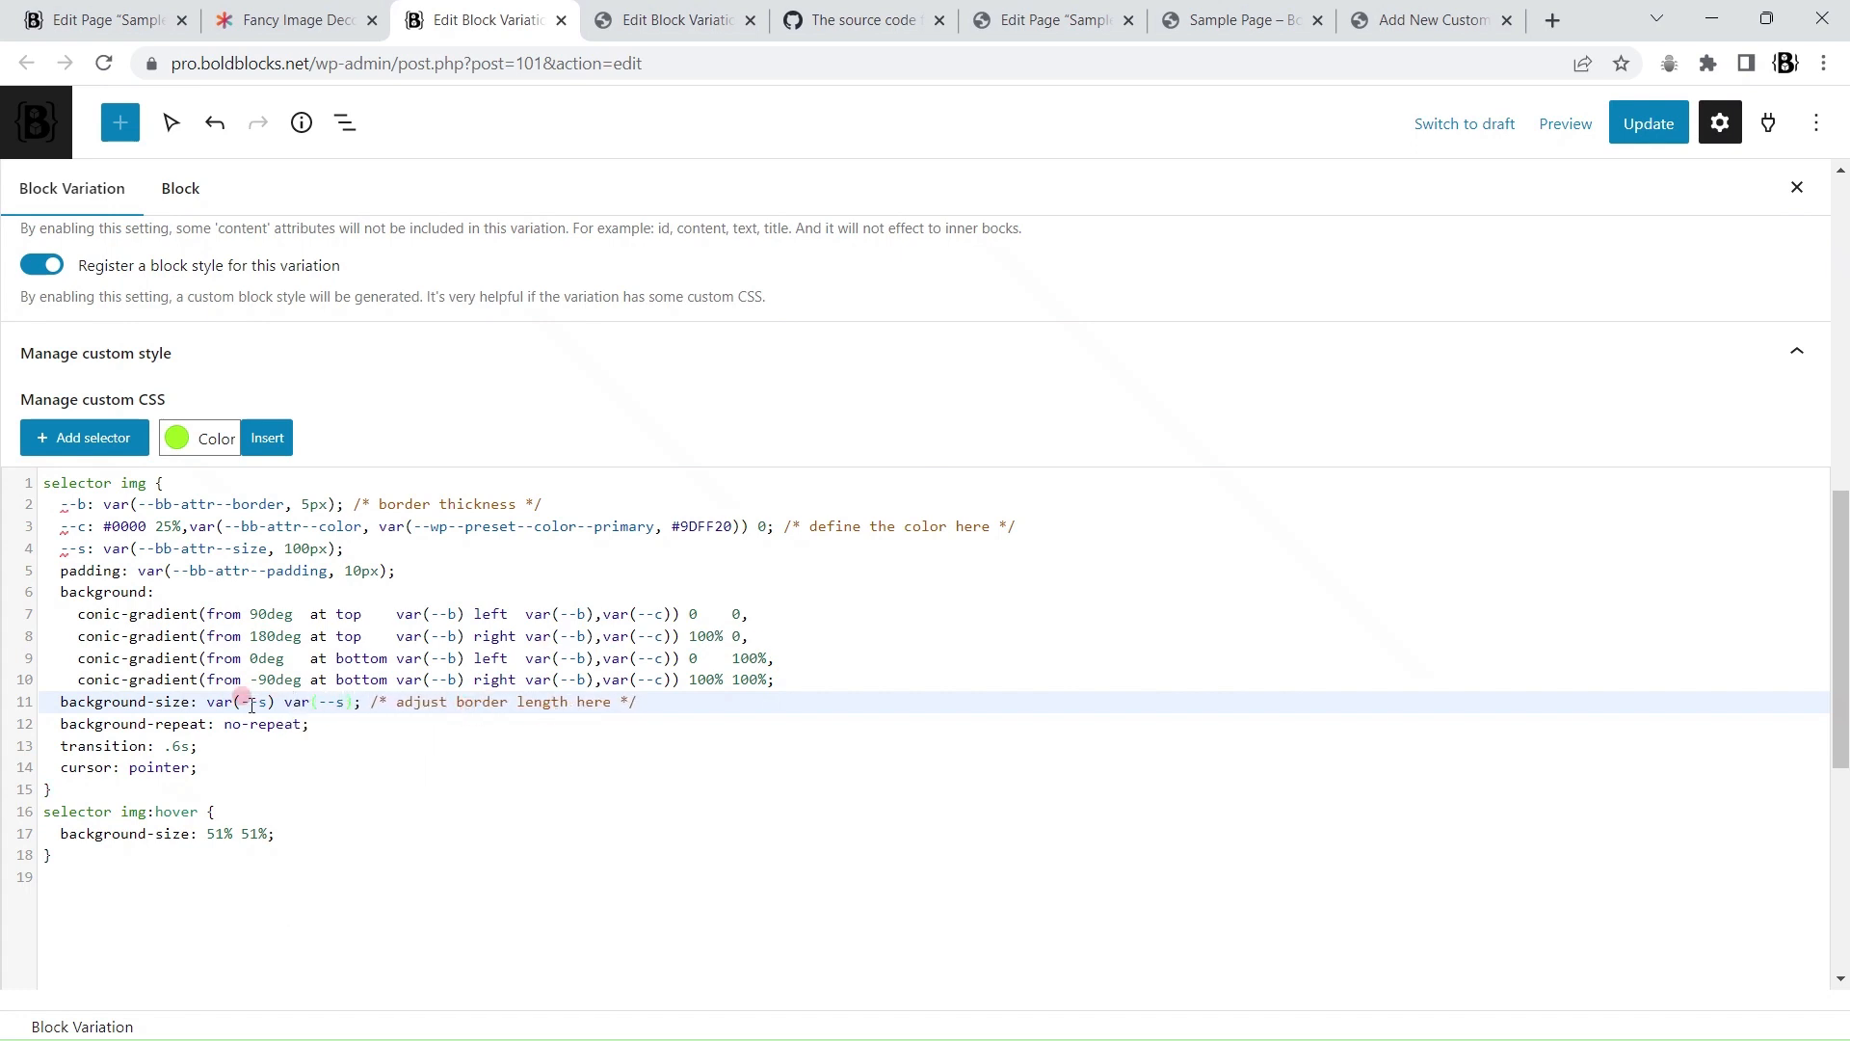
key("ctrl+s")
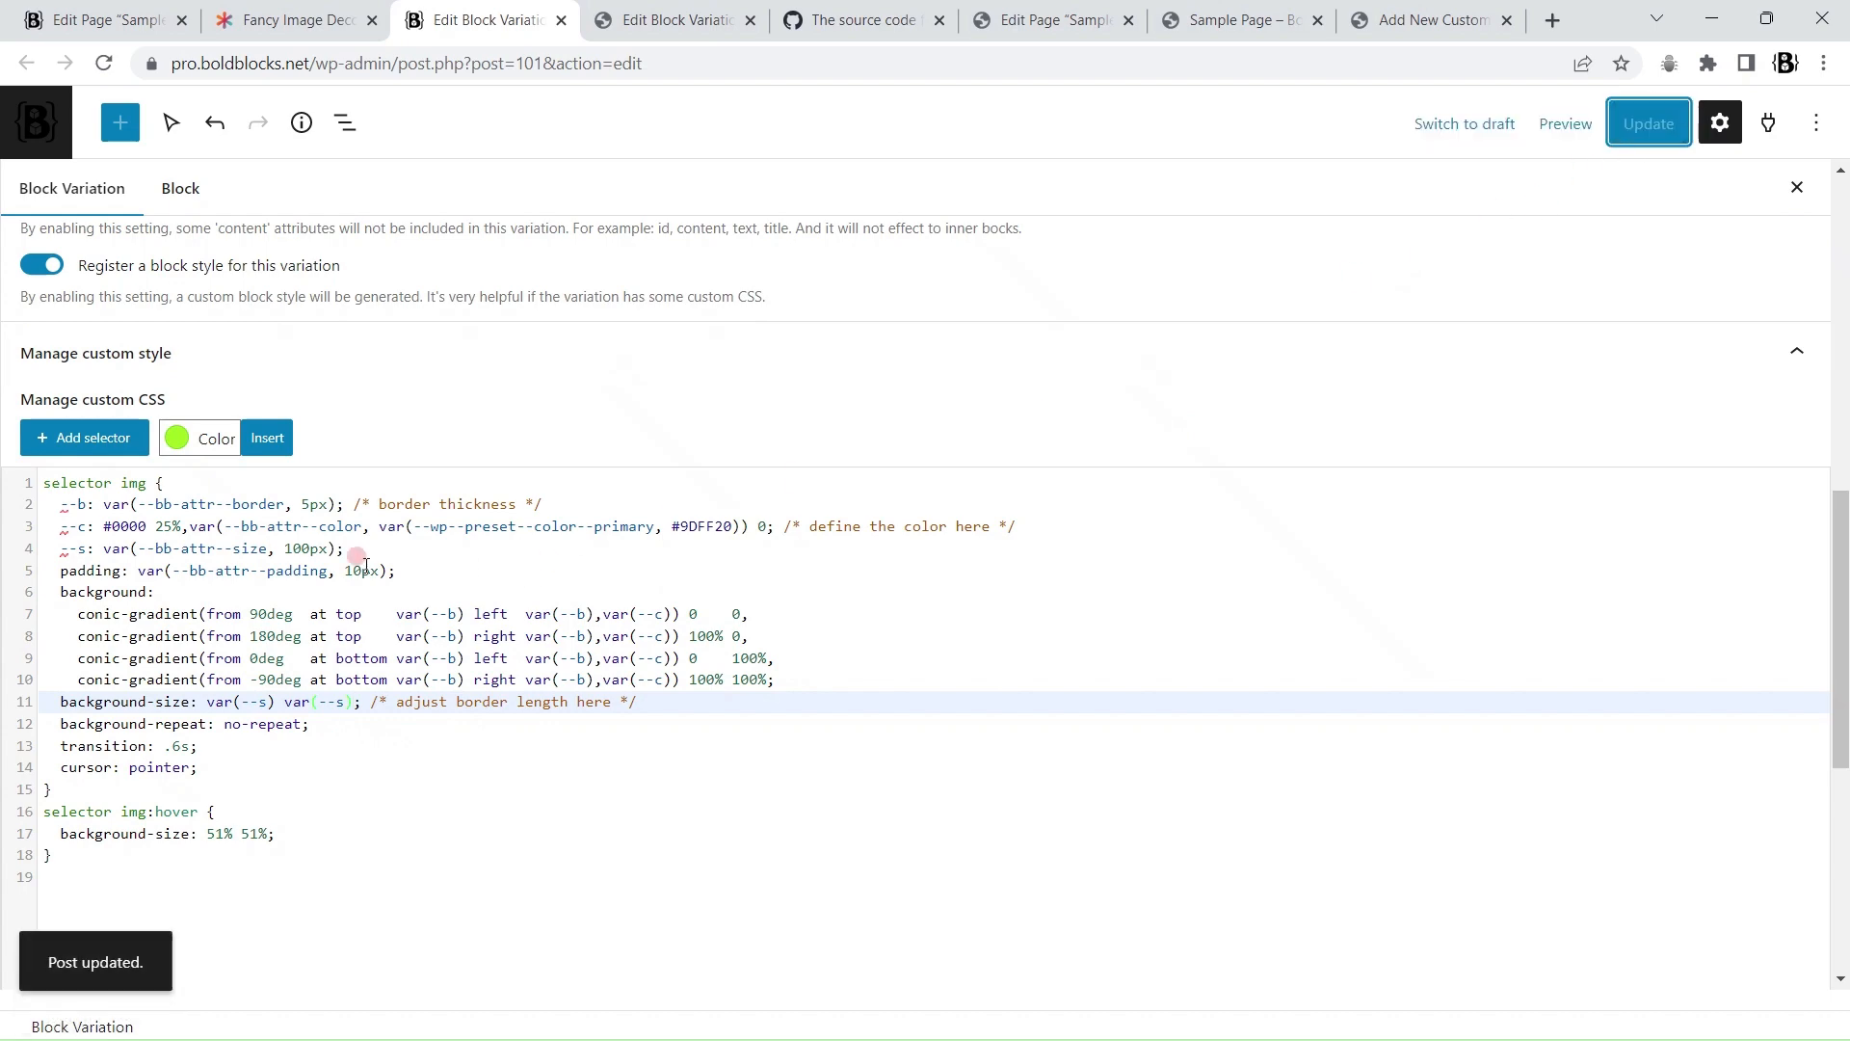
Step: Reload the Sample Page editor and show the custom attributes of the first image's parent Advanced group
left_click(101, 20)
left_click(103, 63)
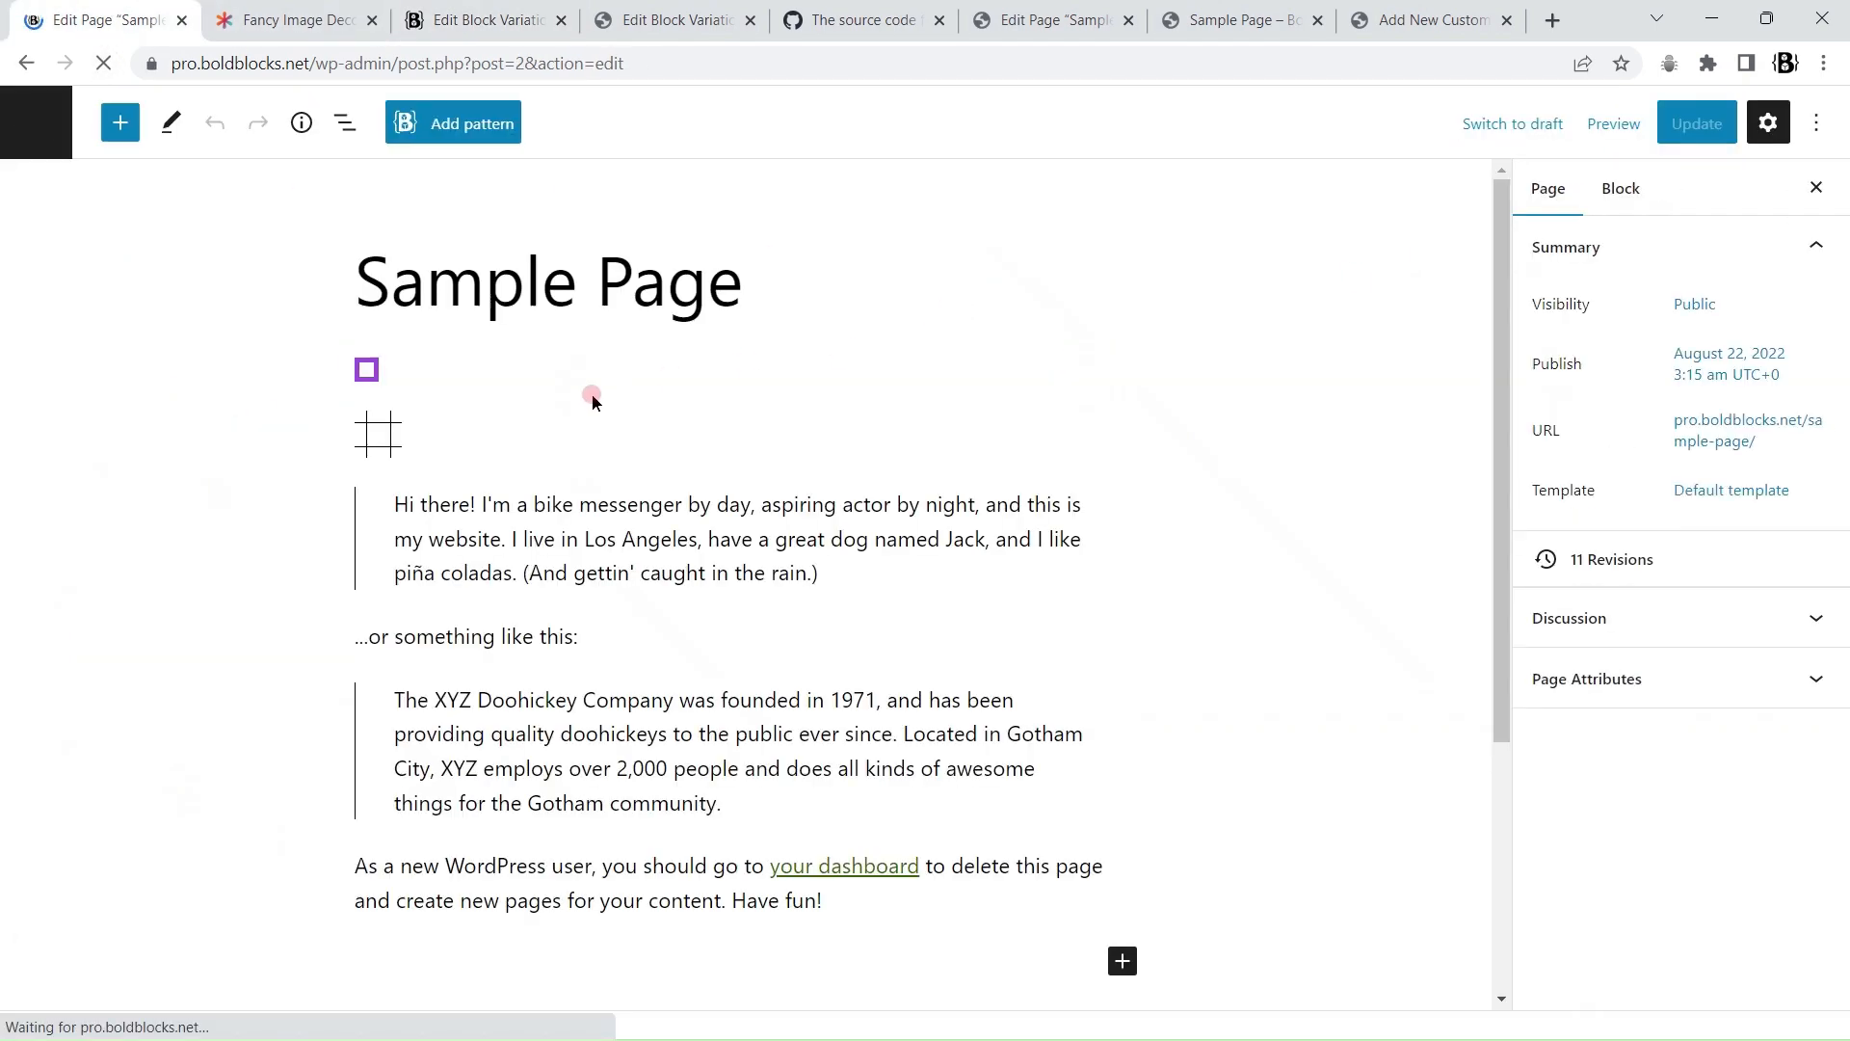
left_click(366, 376)
left_click(372, 301)
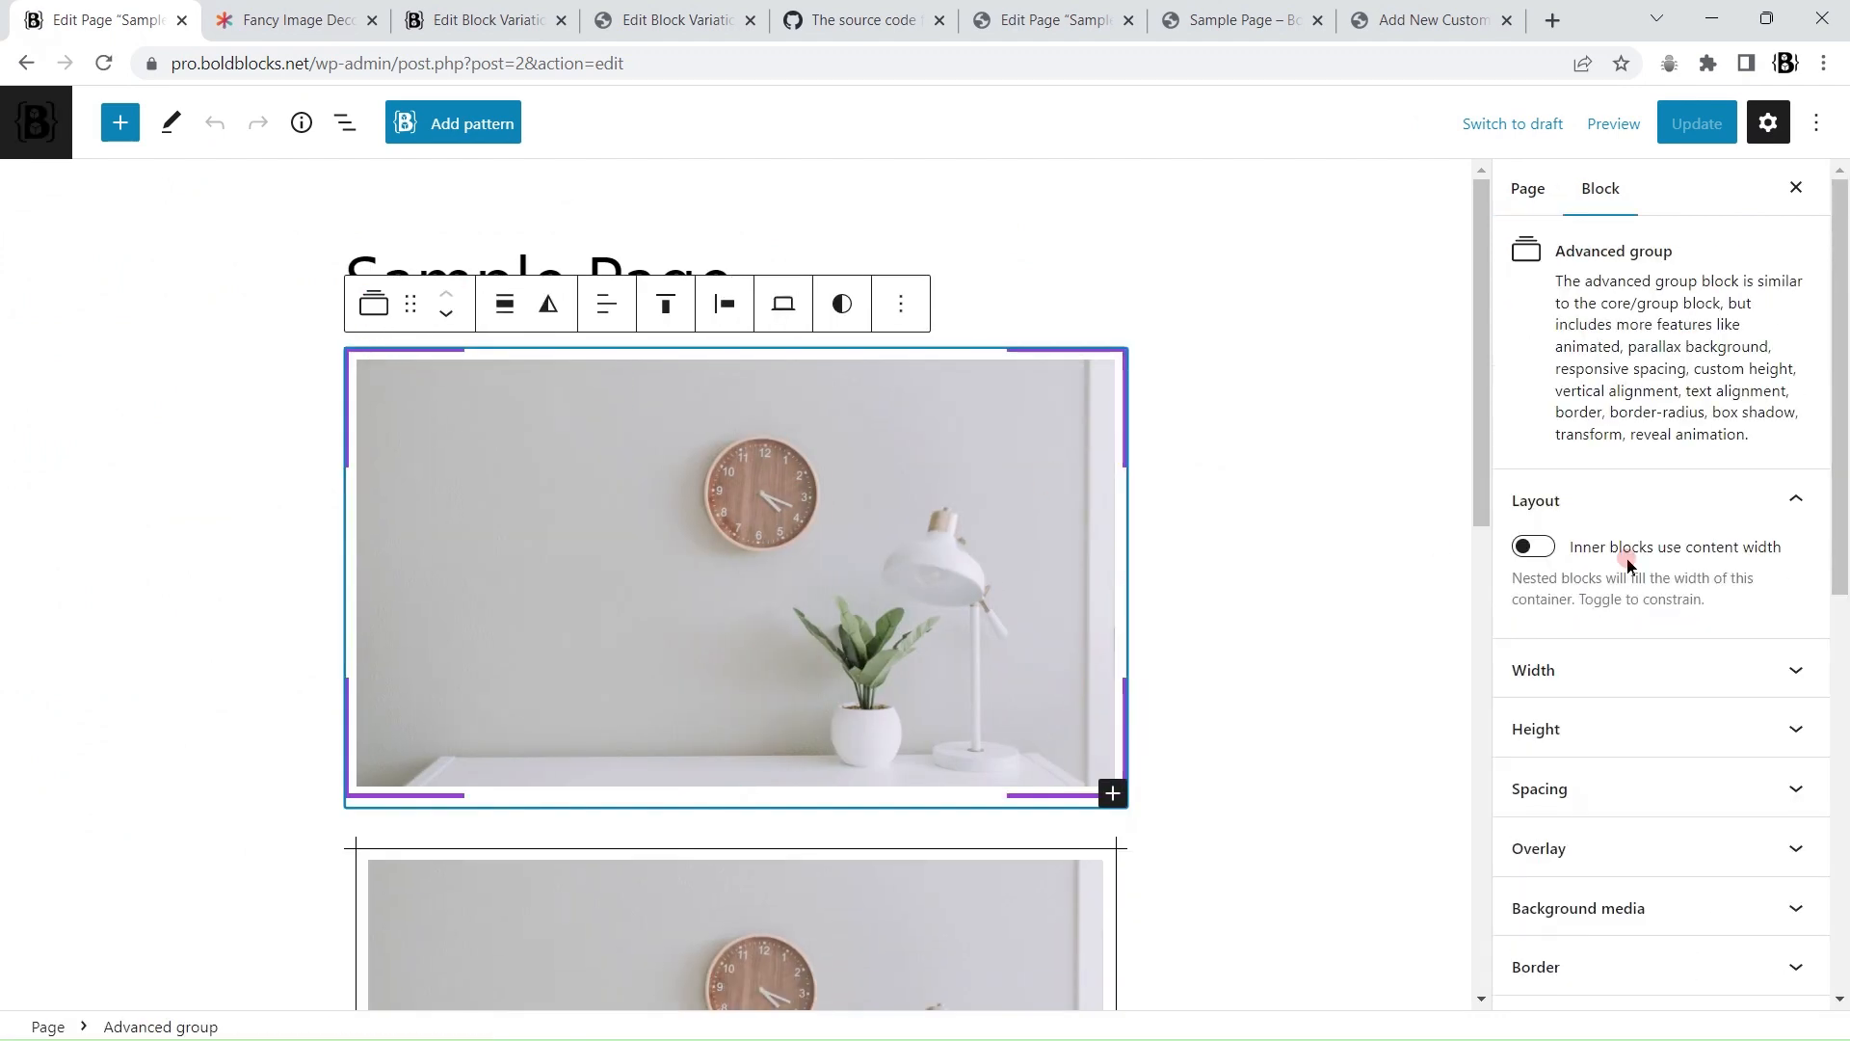
scroll(1771, 592, "down", 10)
left_click(1787, 677)
scroll(1784, 607, "down", 1)
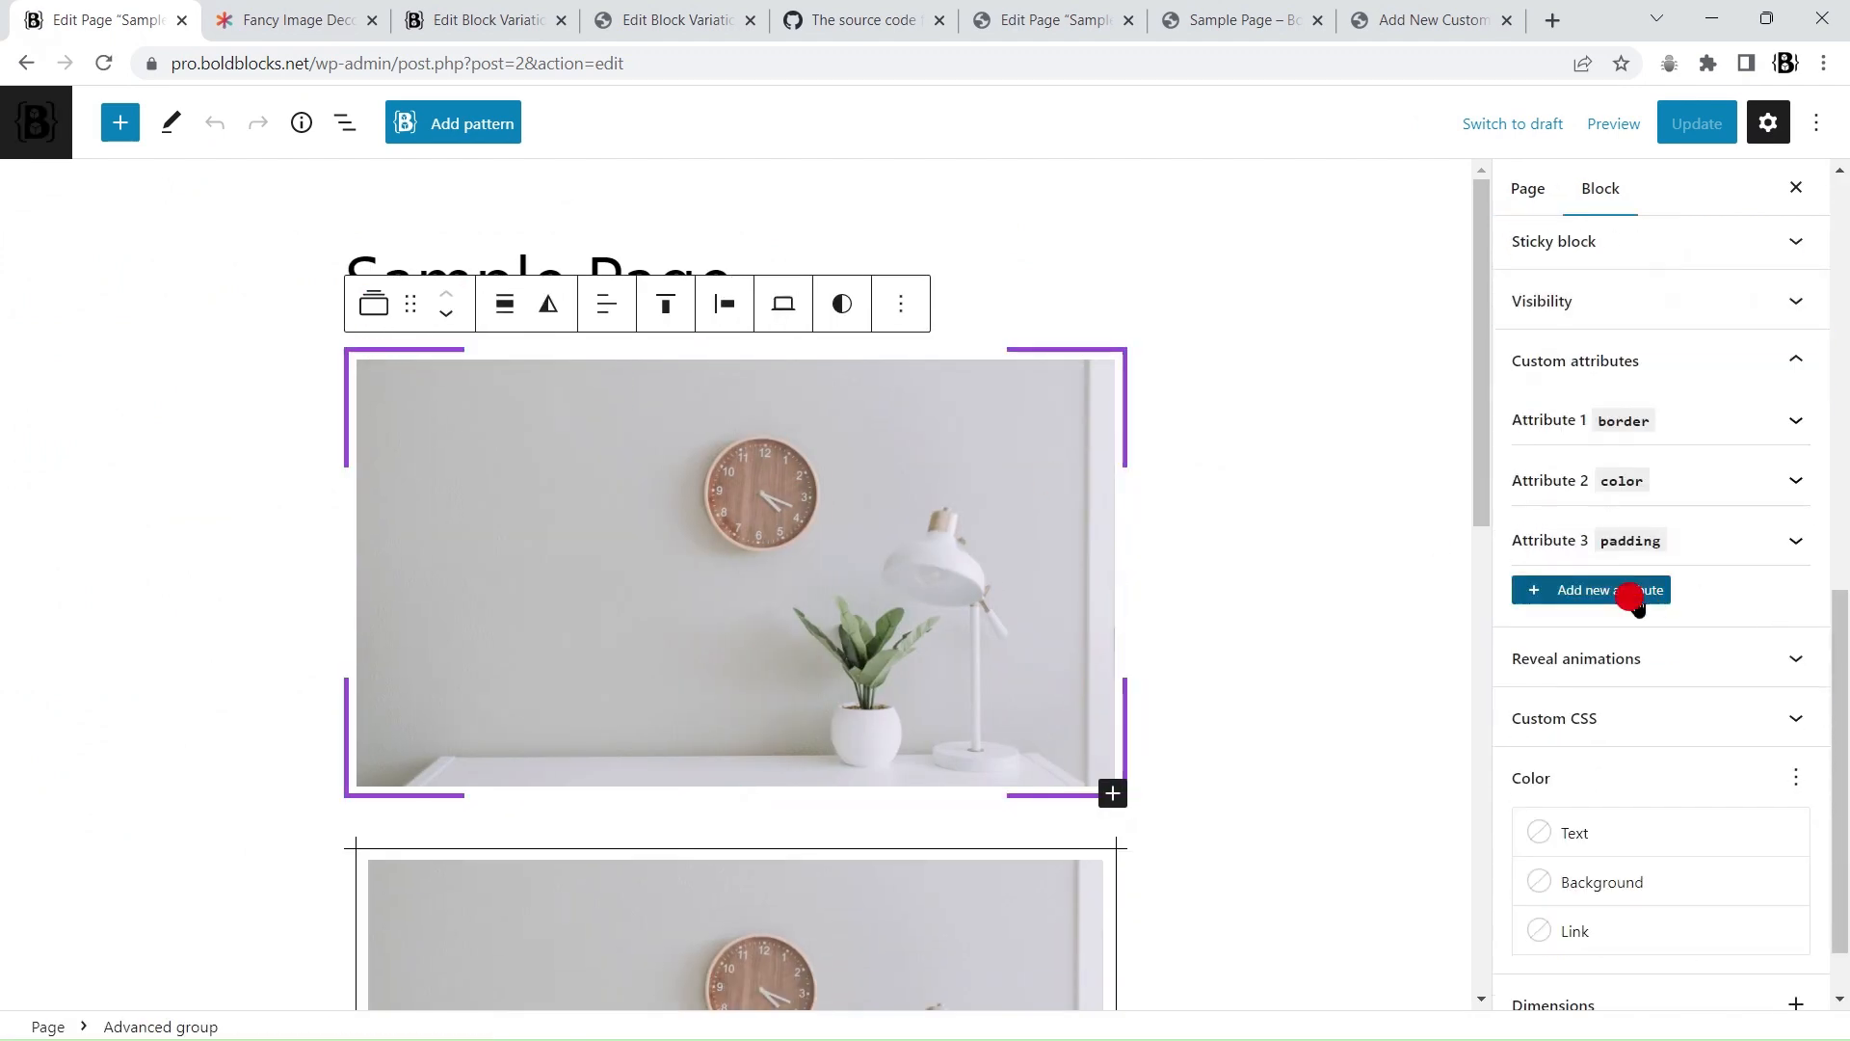
Step: Add a fourth custom attribute with type CSS Variable and name "size"
left_click(1630, 594)
left_click(1635, 679)
left_click(1581, 723)
left_click(1607, 749)
type("size")
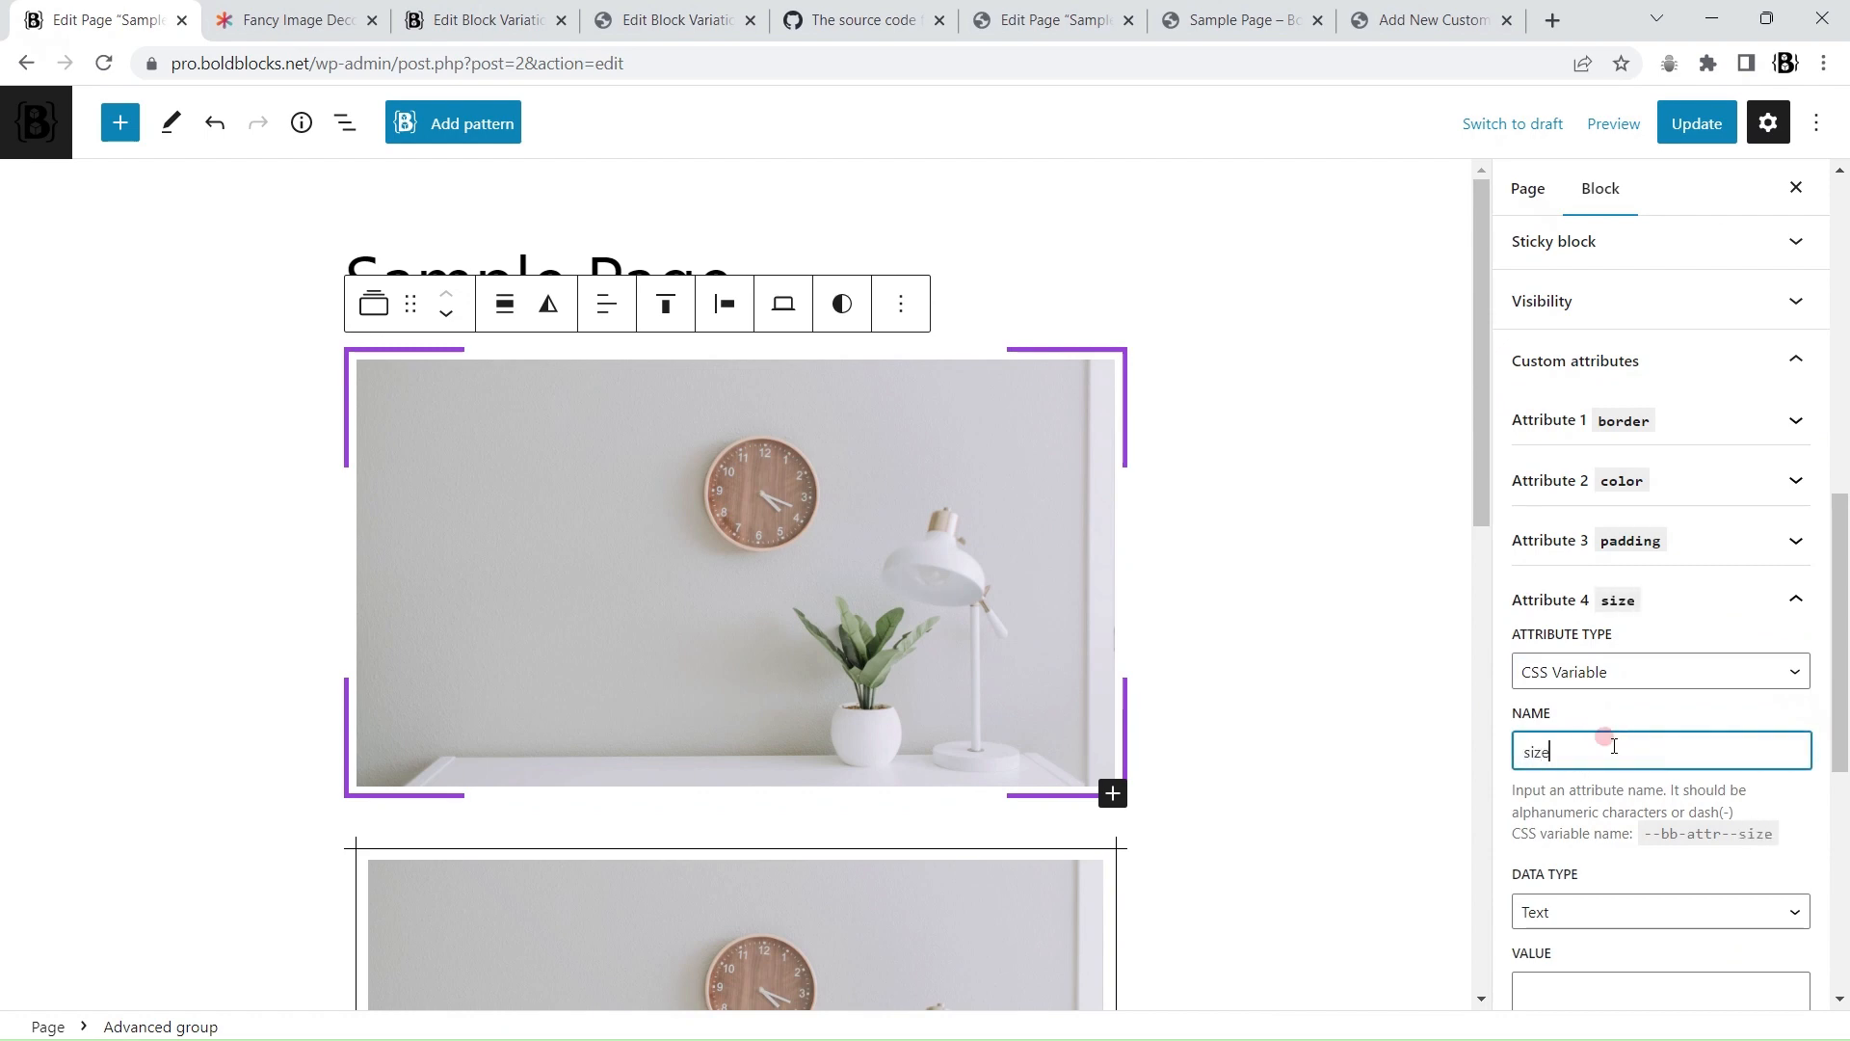
Step: Set the size attribute's data type to Unit and its value to 200 px
scroll(1614, 747, "down", 3)
left_click(1579, 591)
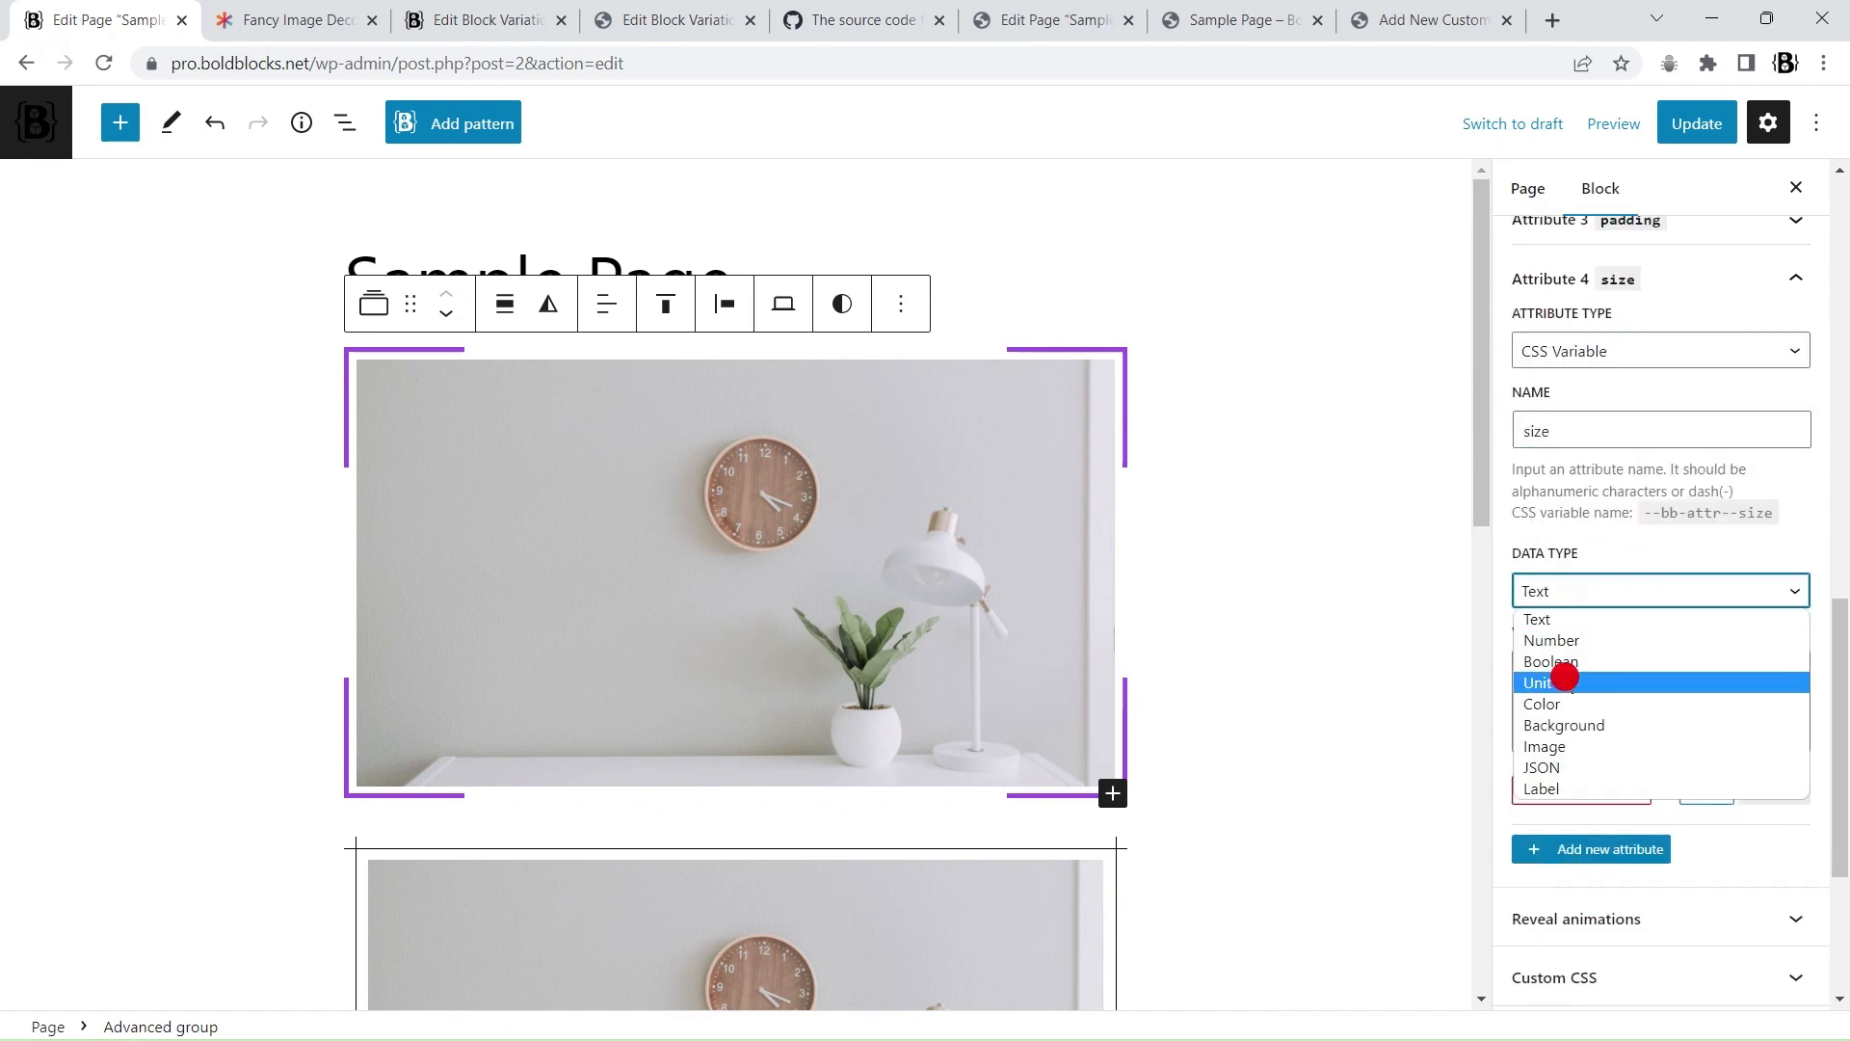
left_click(1566, 681)
left_click(1587, 666)
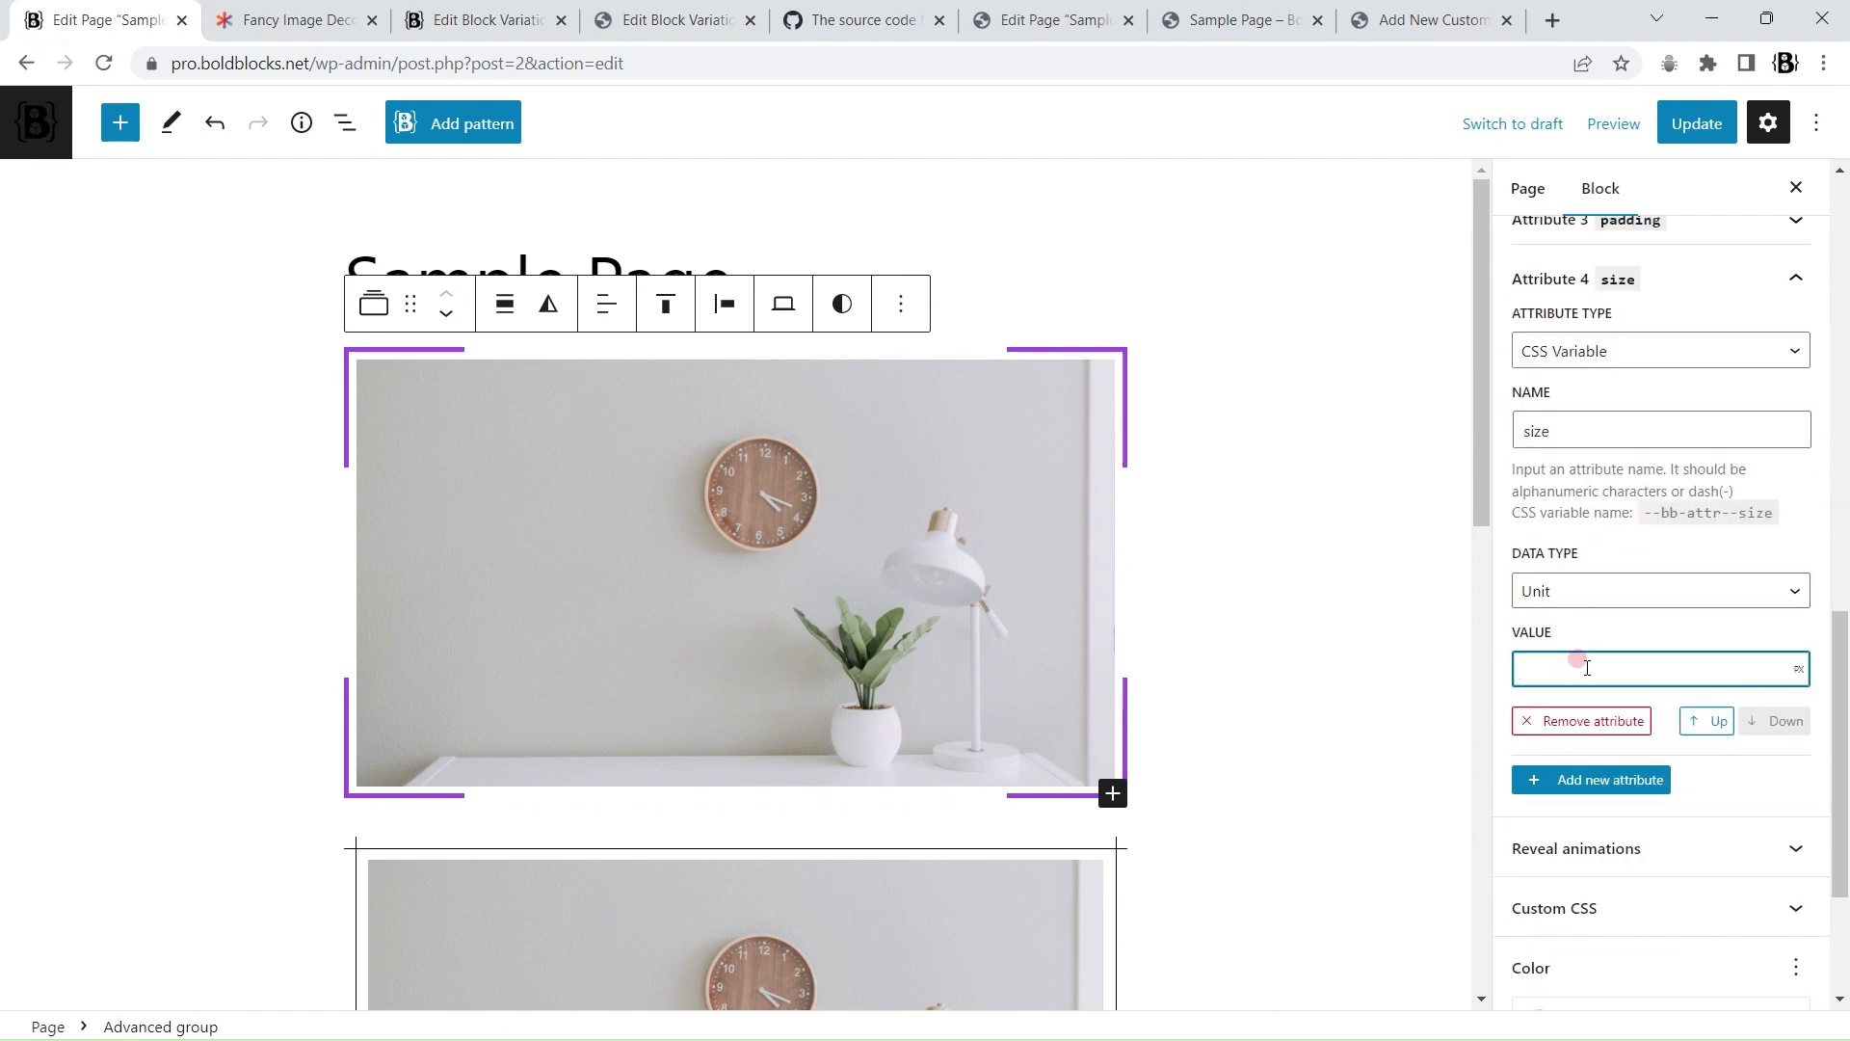
type("200")
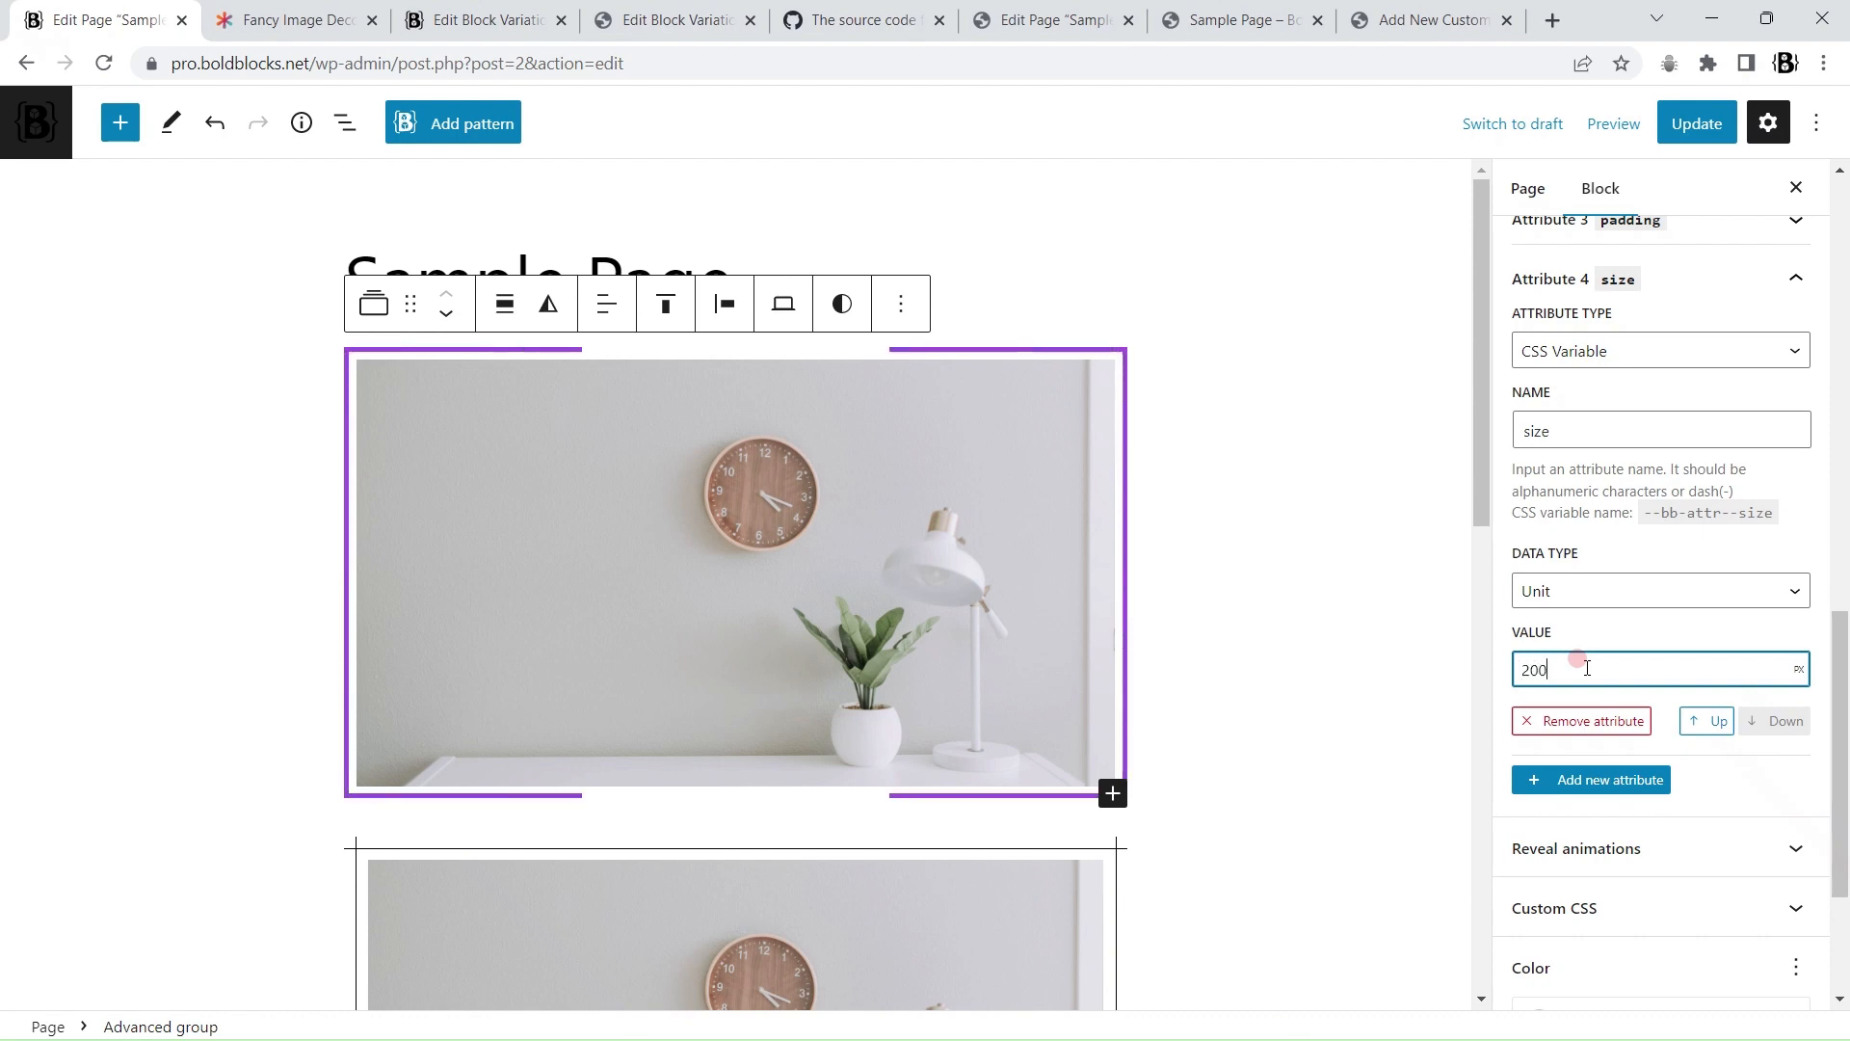
Step: Change the size attribute's value to 60 px and update the page
key("BackSpace")
key("BackSpace")
key("BackSpace")
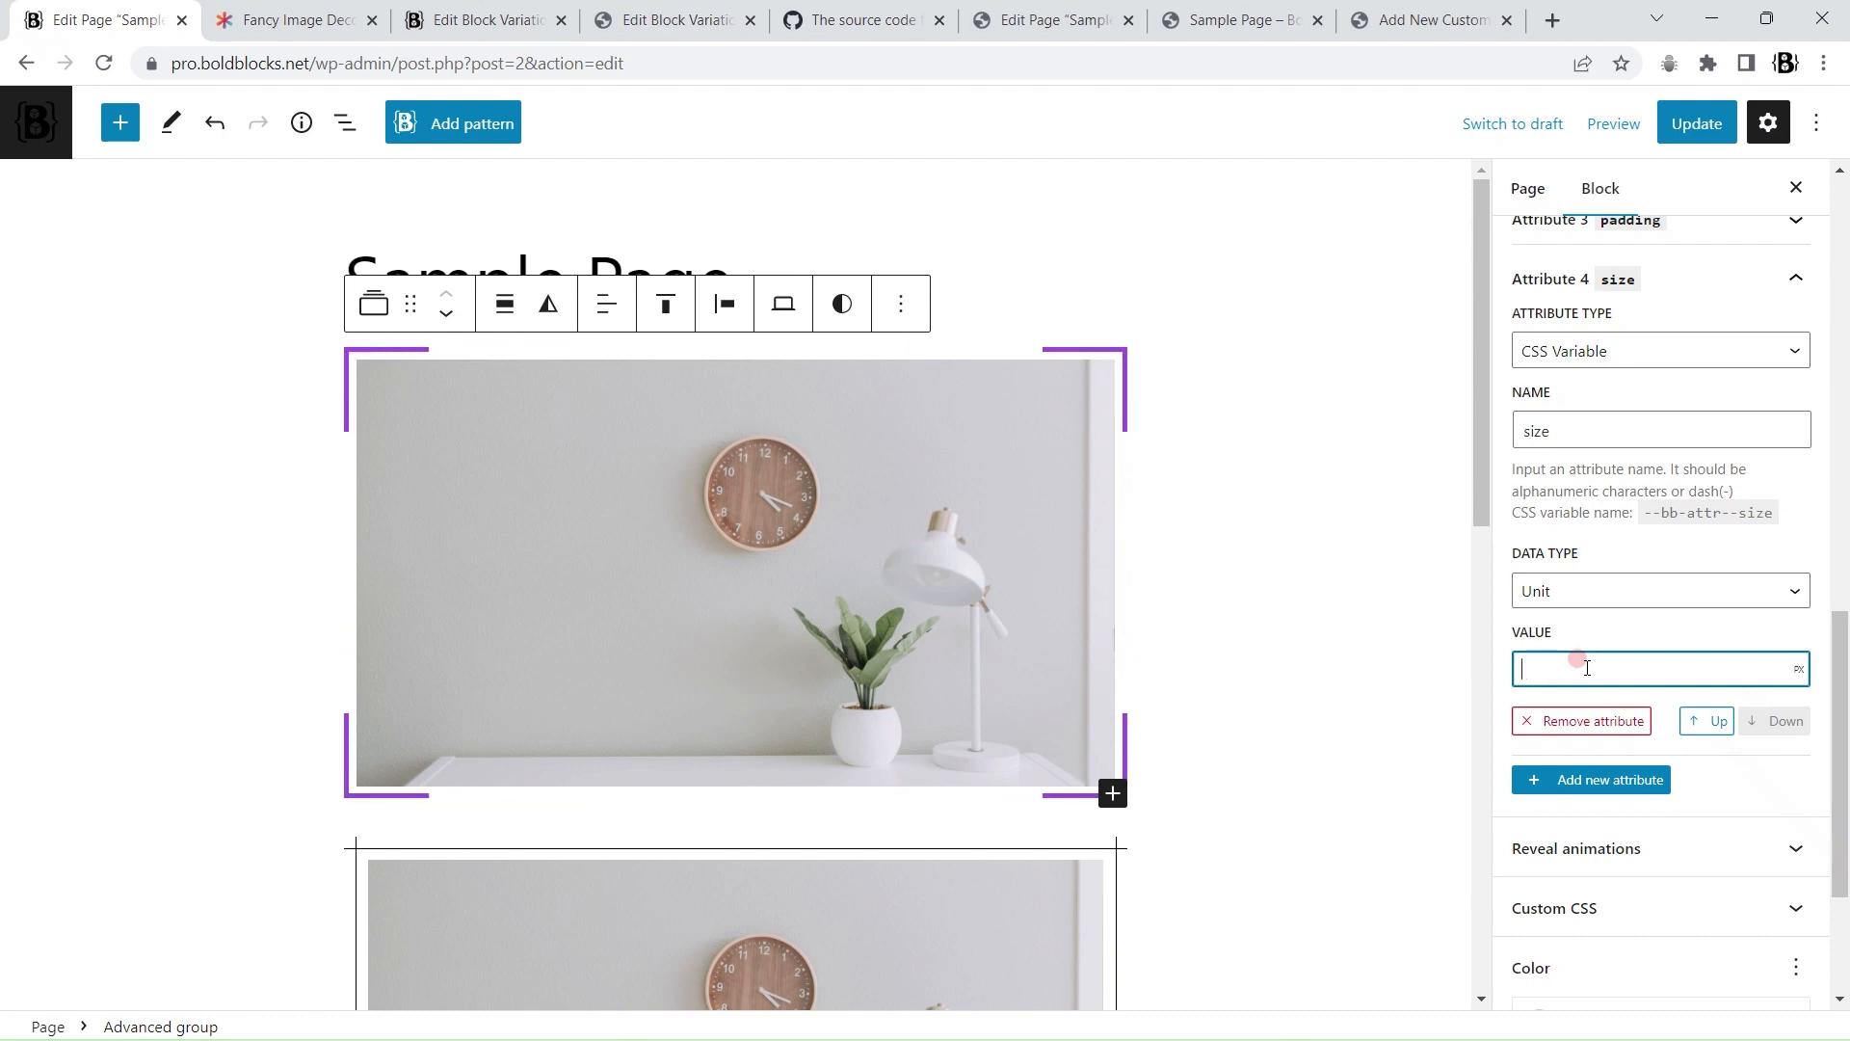
type("40")
left_click(1696, 123)
Step: In the block variation's CSS, change the image's transition value to "var(--bb-attr--transition, .6s)" and update the variation
left_click(477, 20)
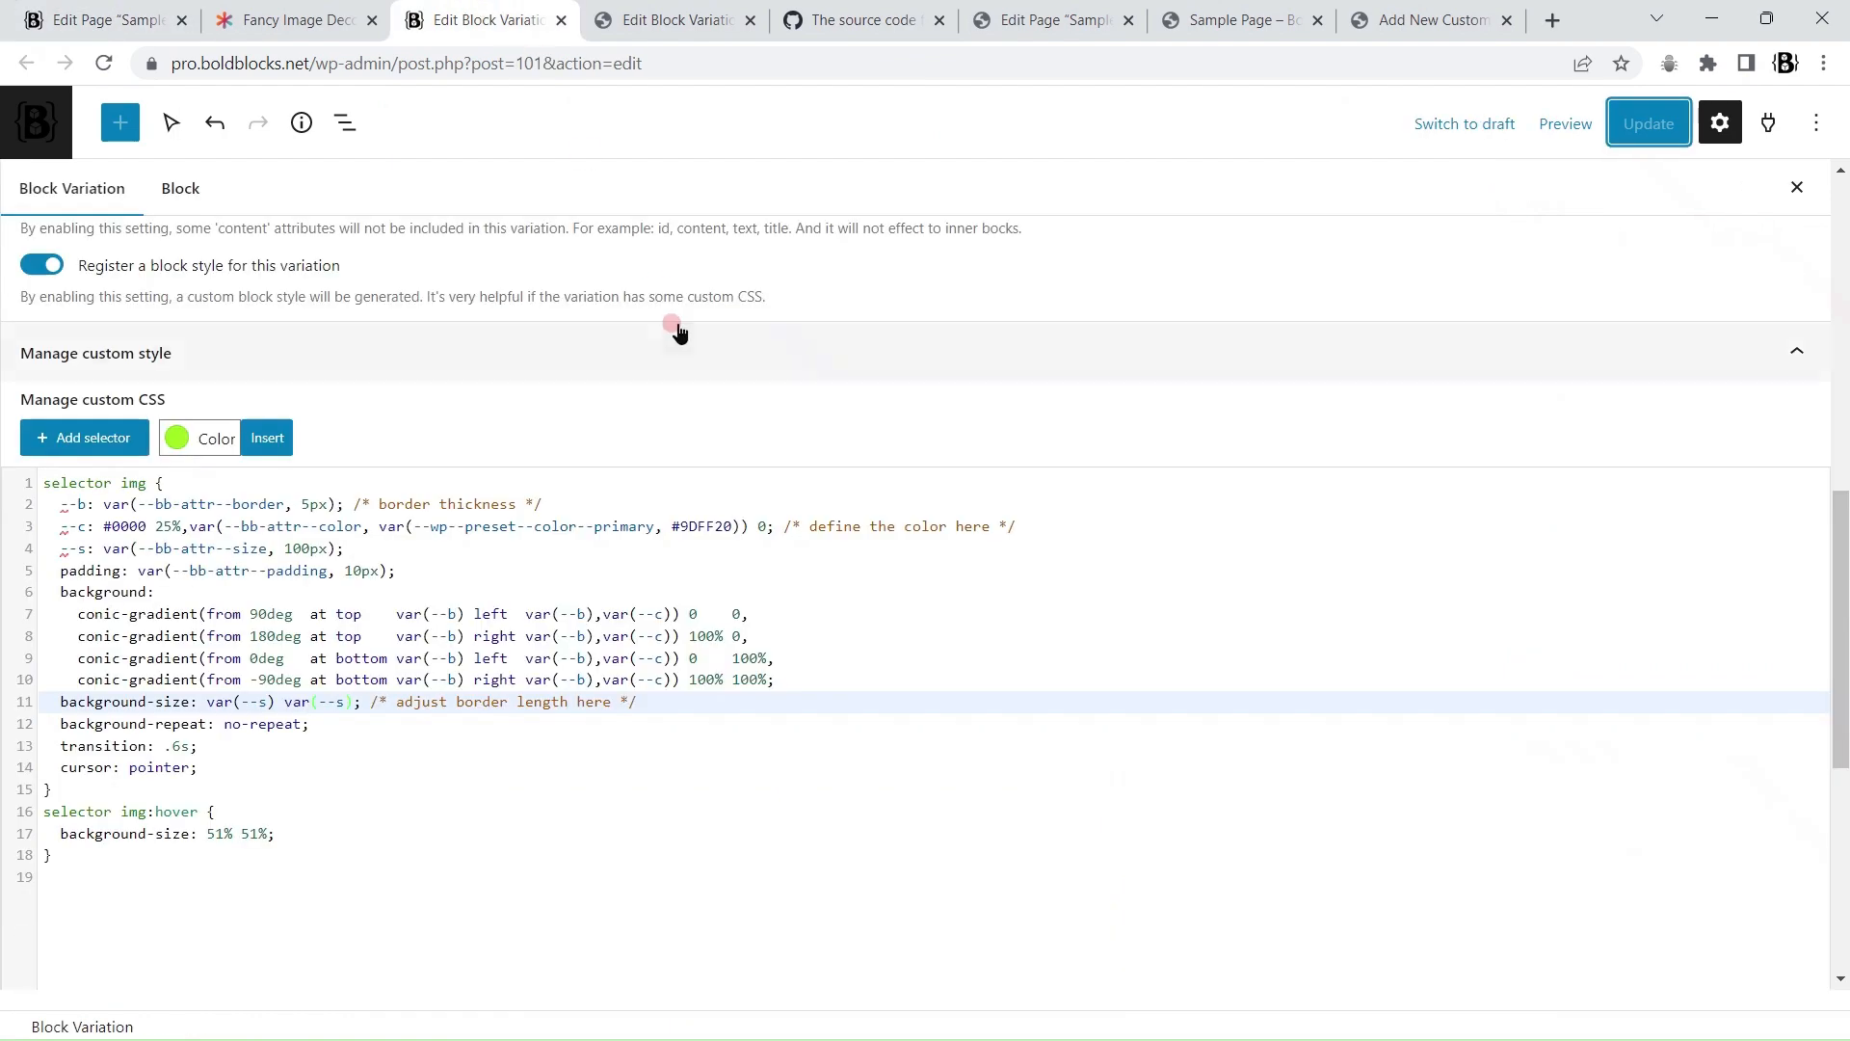
double_click(114, 742)
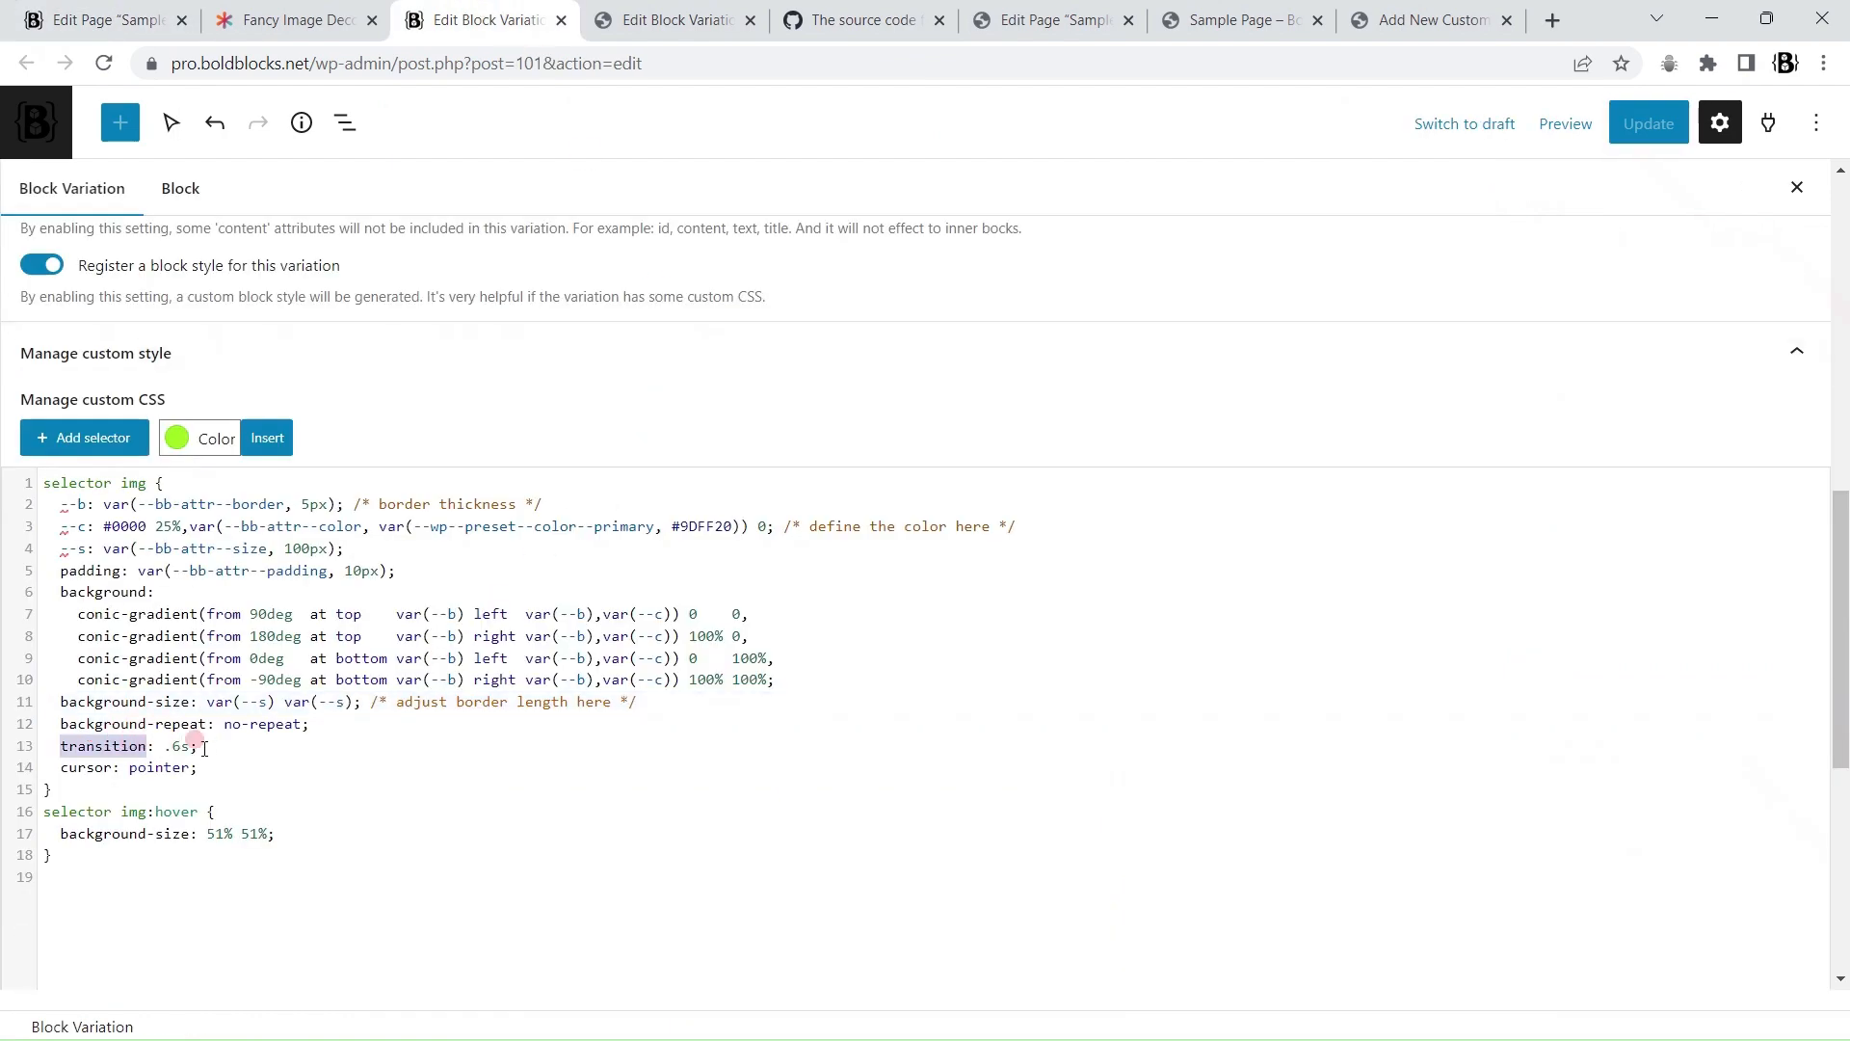
left_click(106, 19)
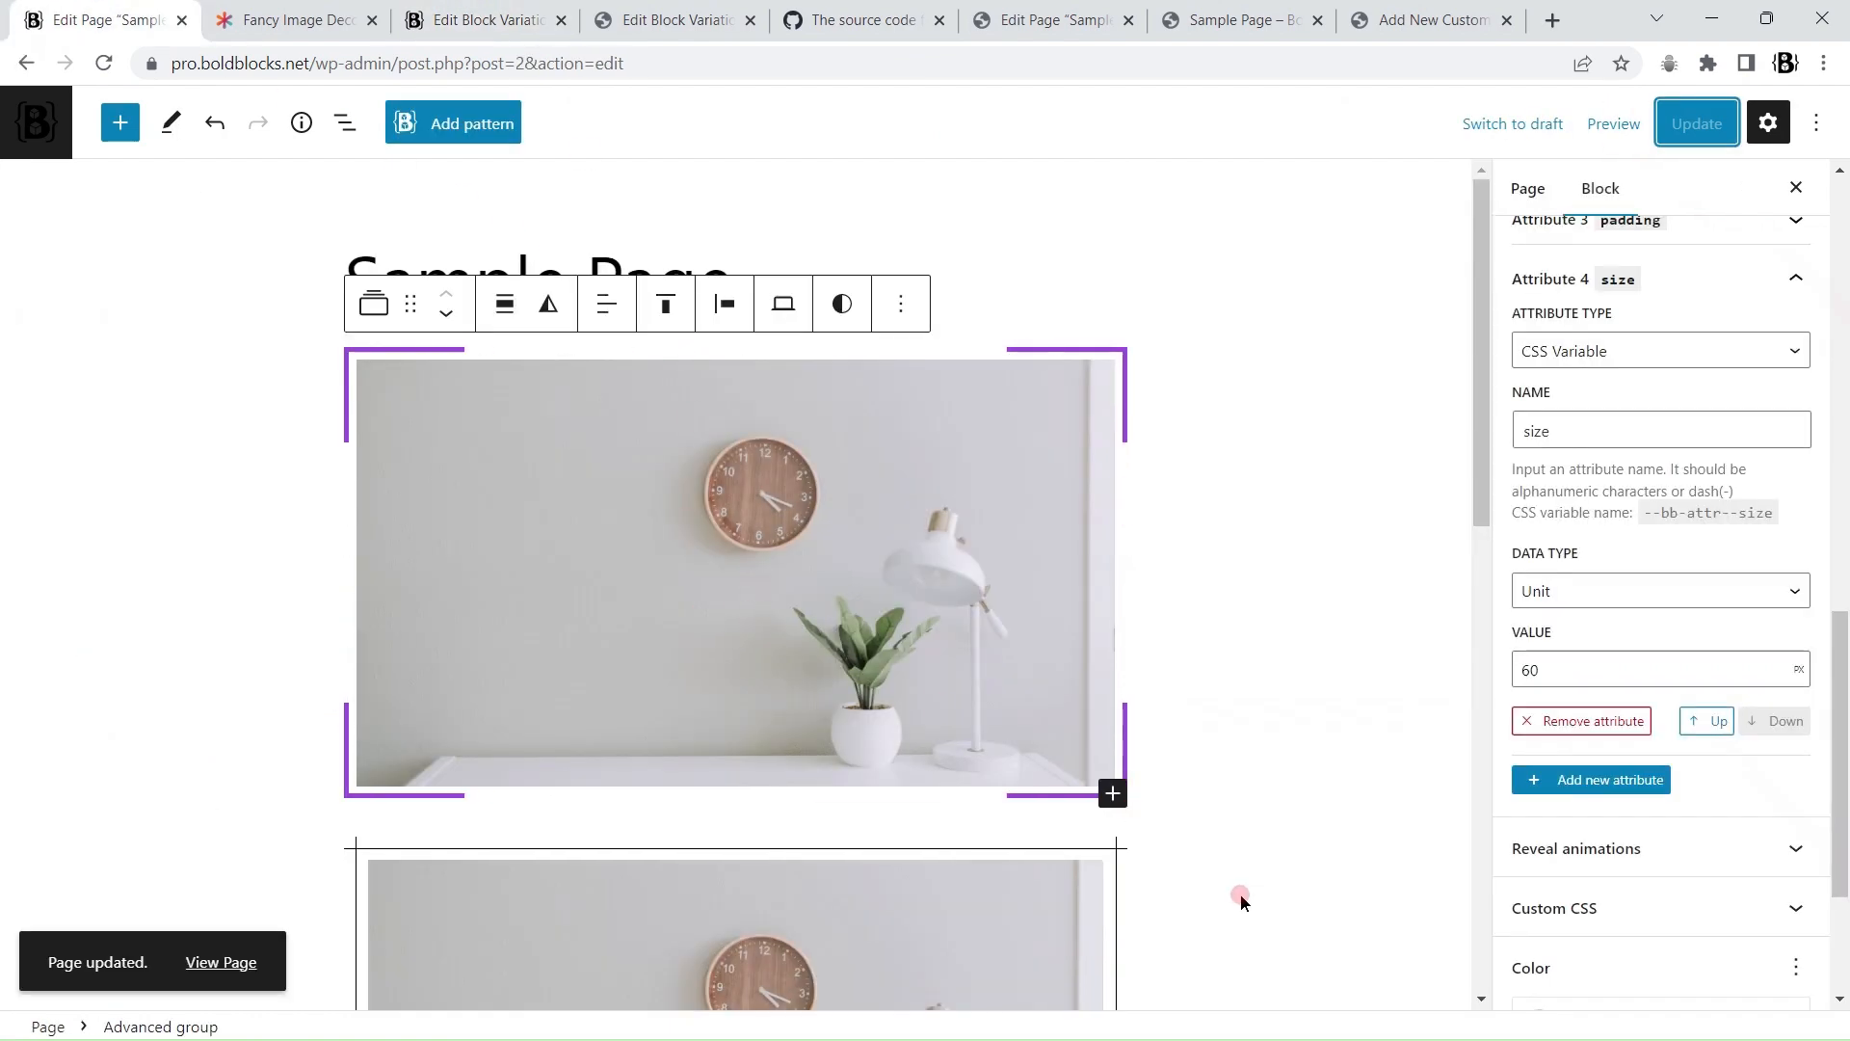
left_click(477, 19)
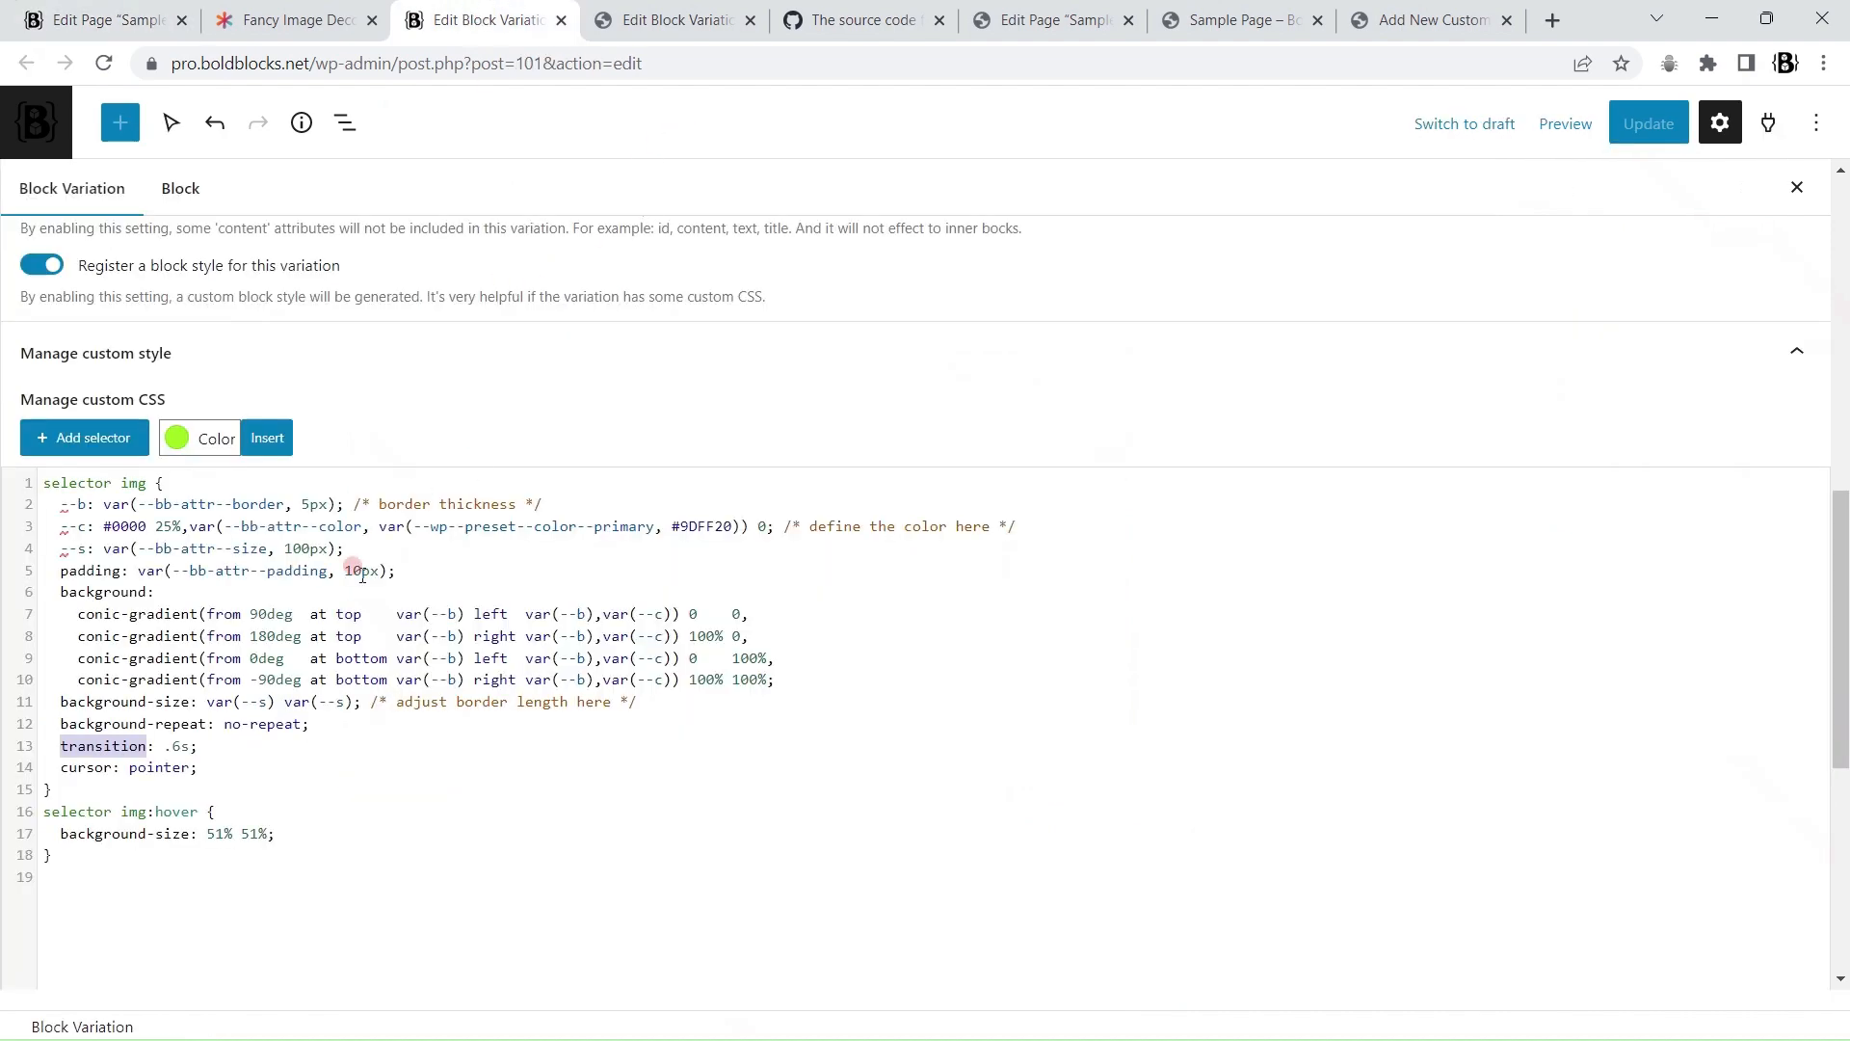
left_click(211, 745)
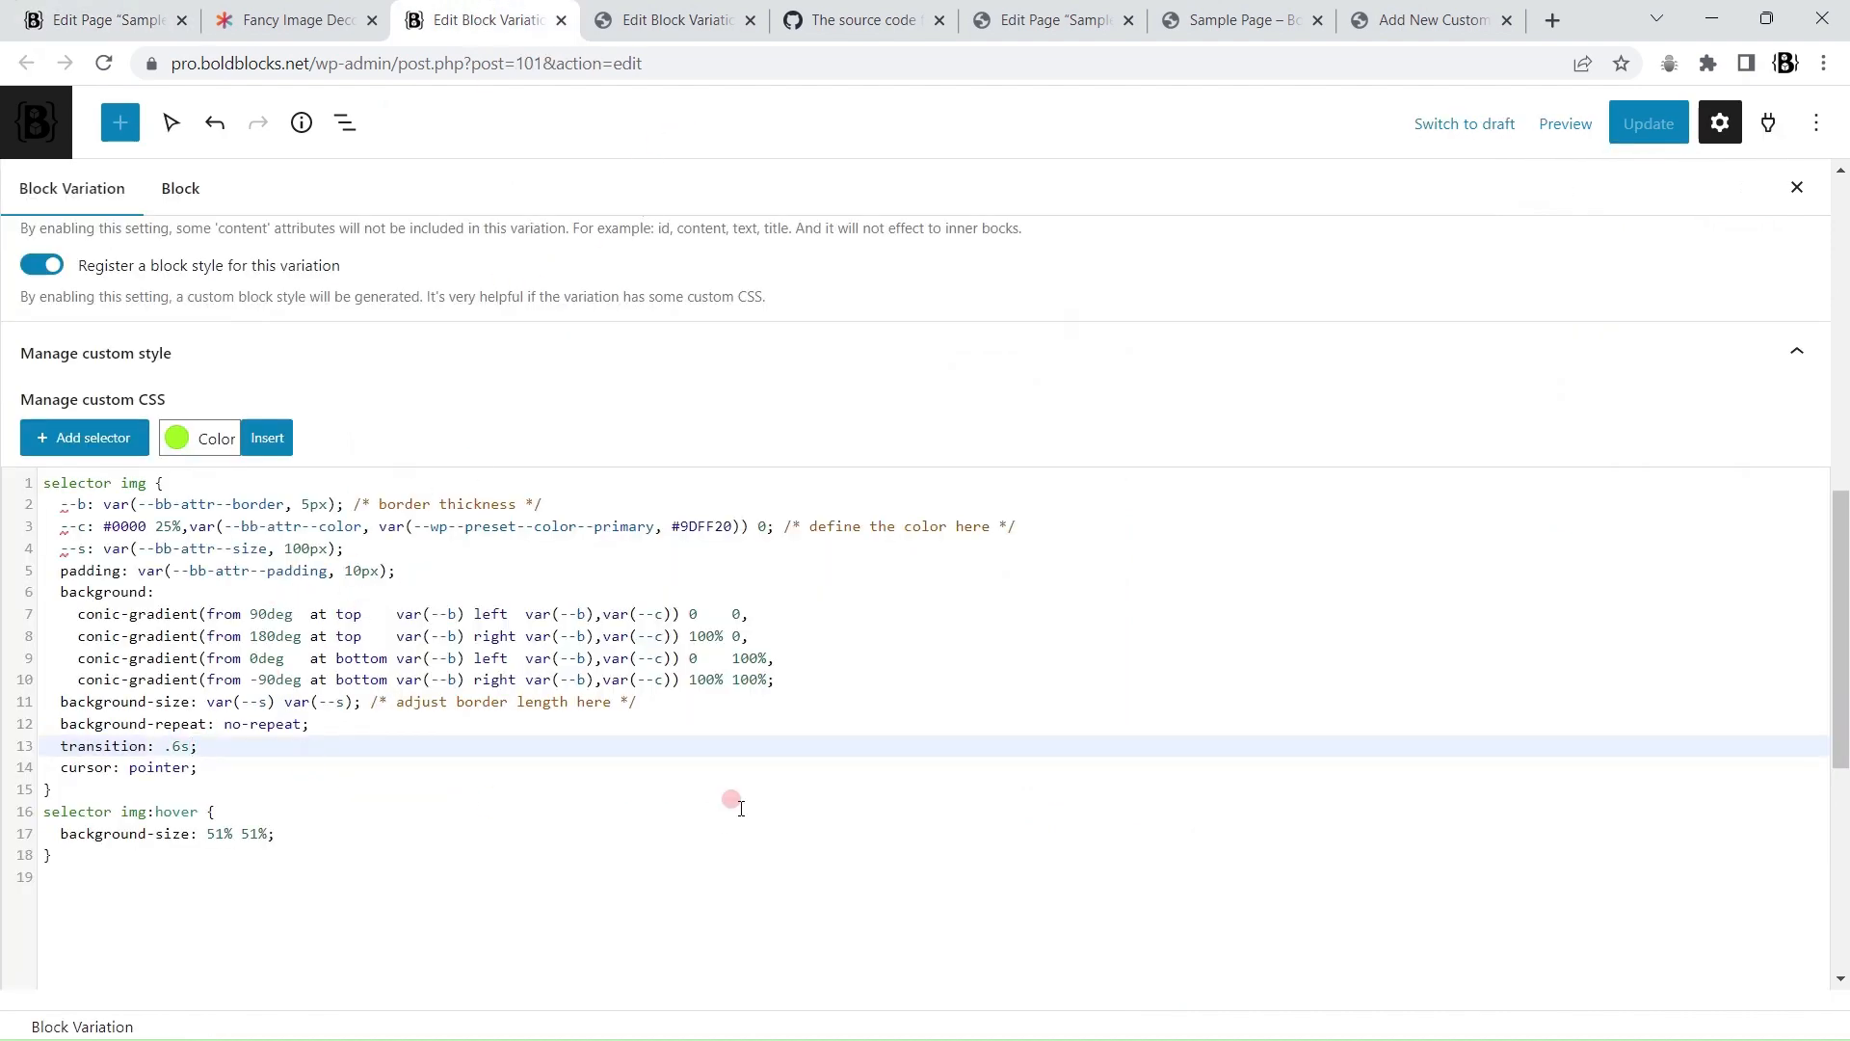
key("Left")
type("var(")
key("End")
type("jj")
type(")")
key("Left")
key("Left")
key("Up")
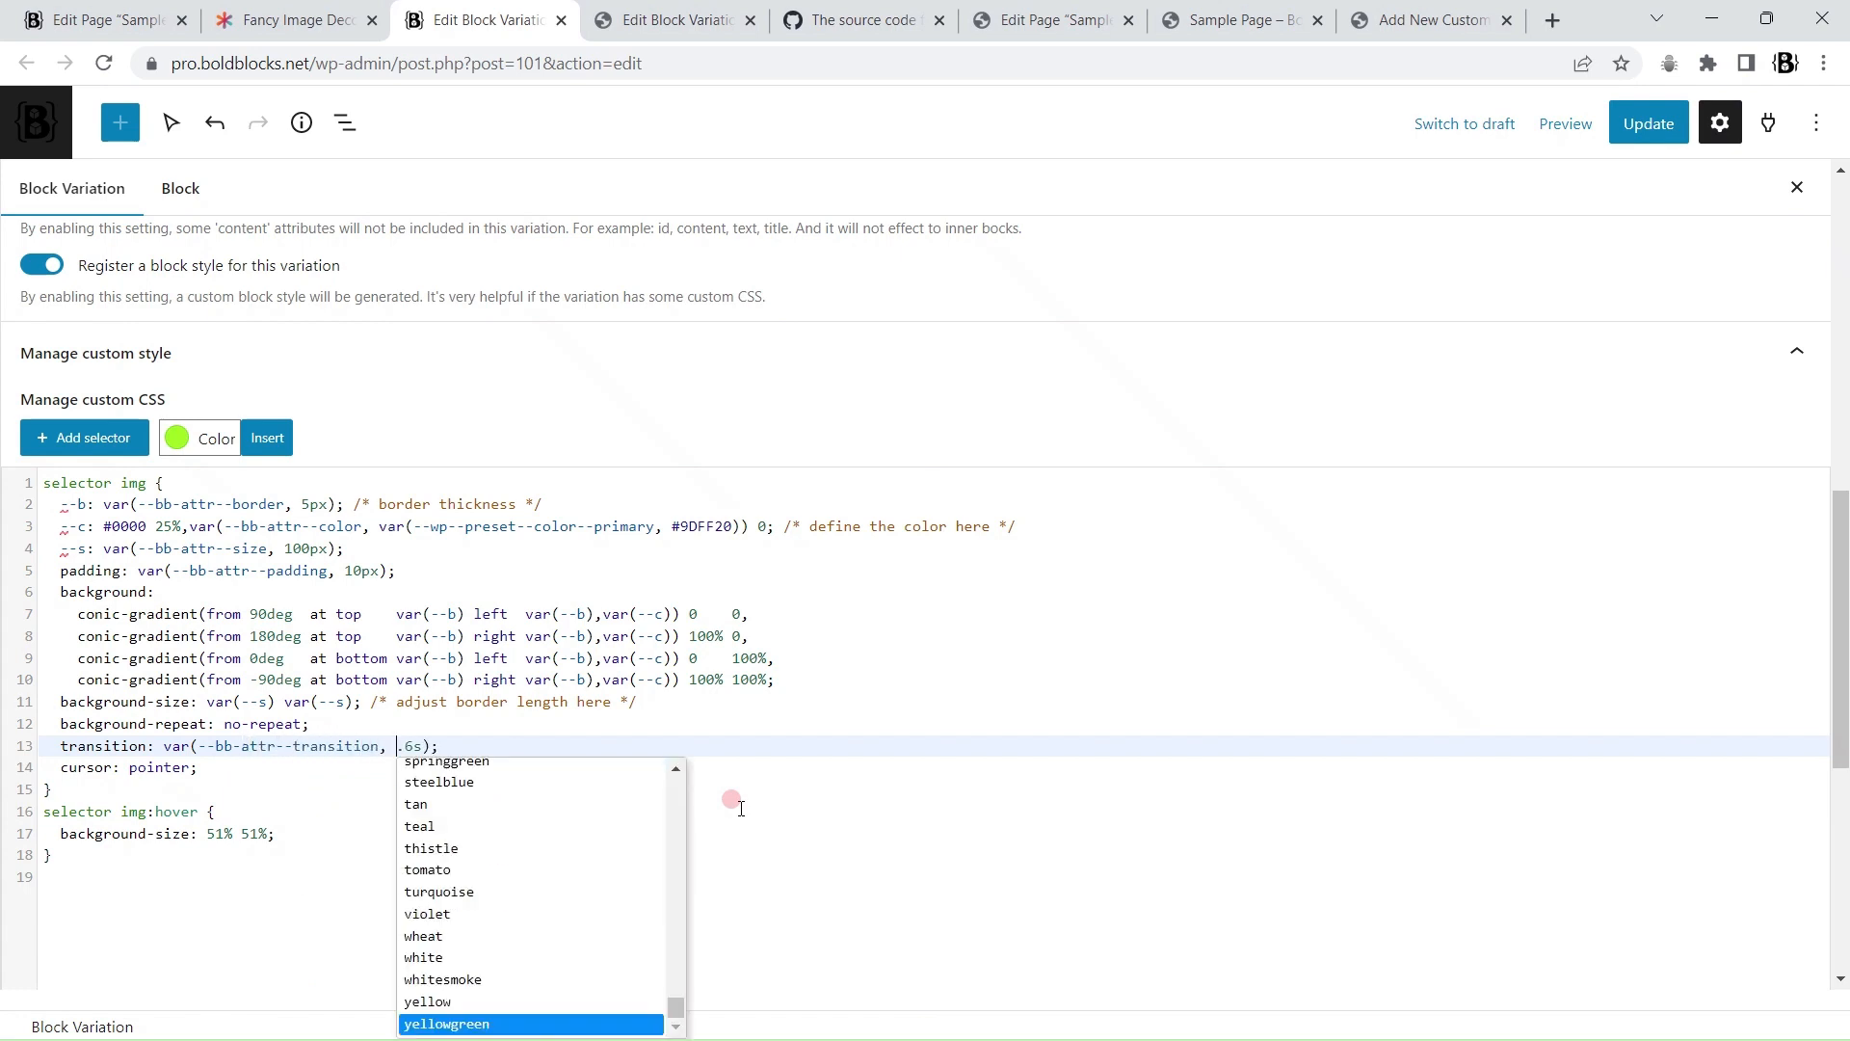
key("Escape")
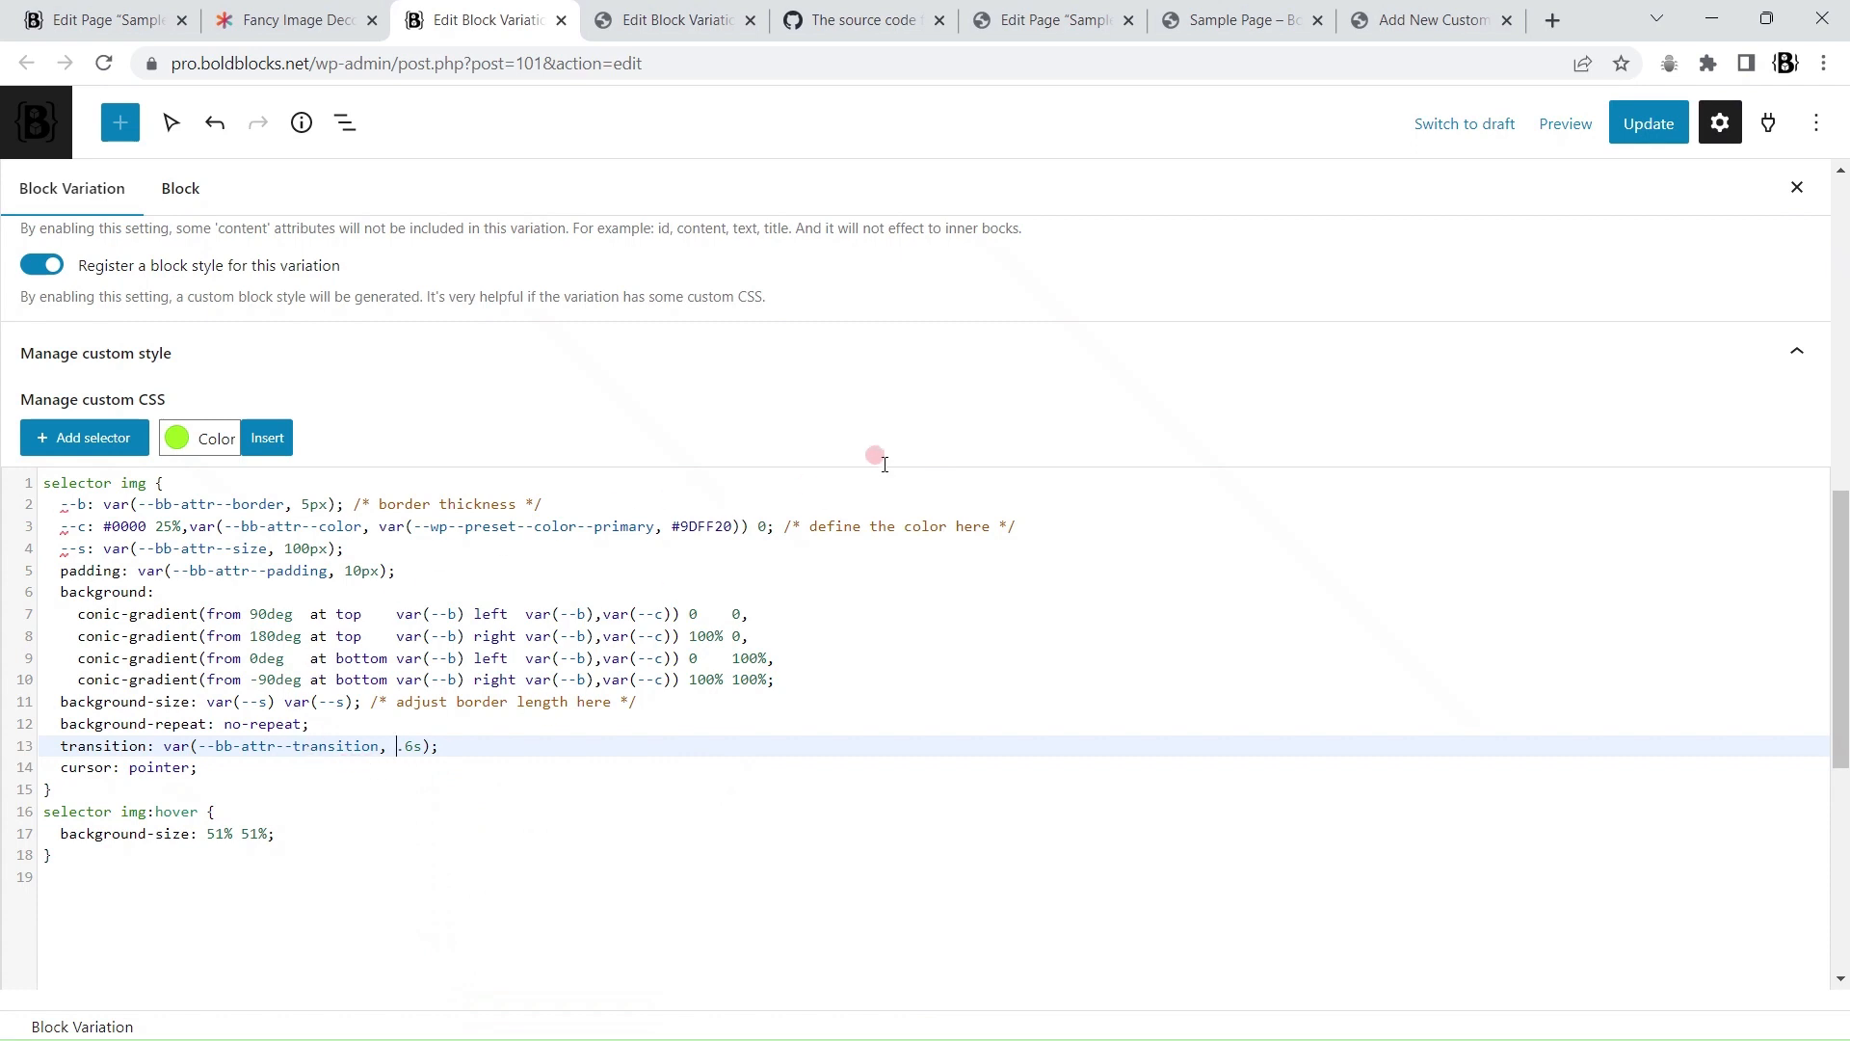
left_click(1648, 124)
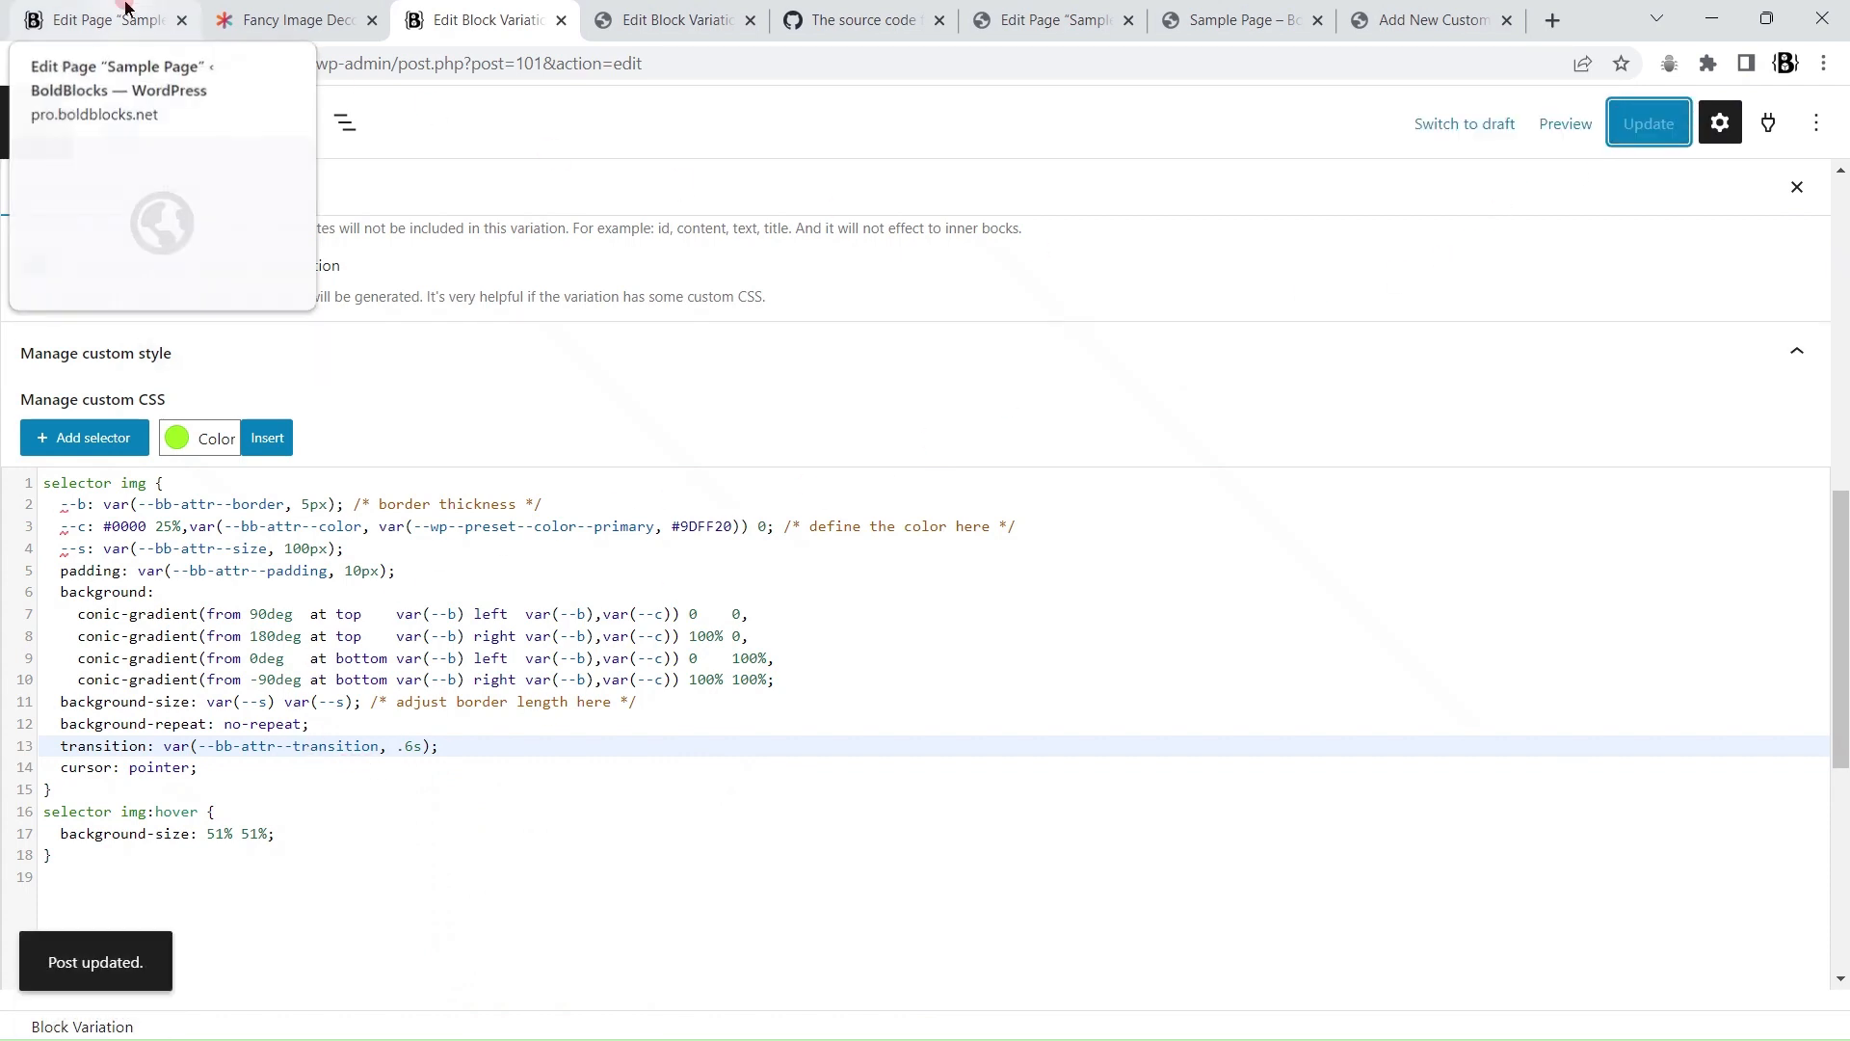
Step: Reload the Sample Page editor, select the first image's parent Advanced group and show its custom attributes
left_click(125, 11)
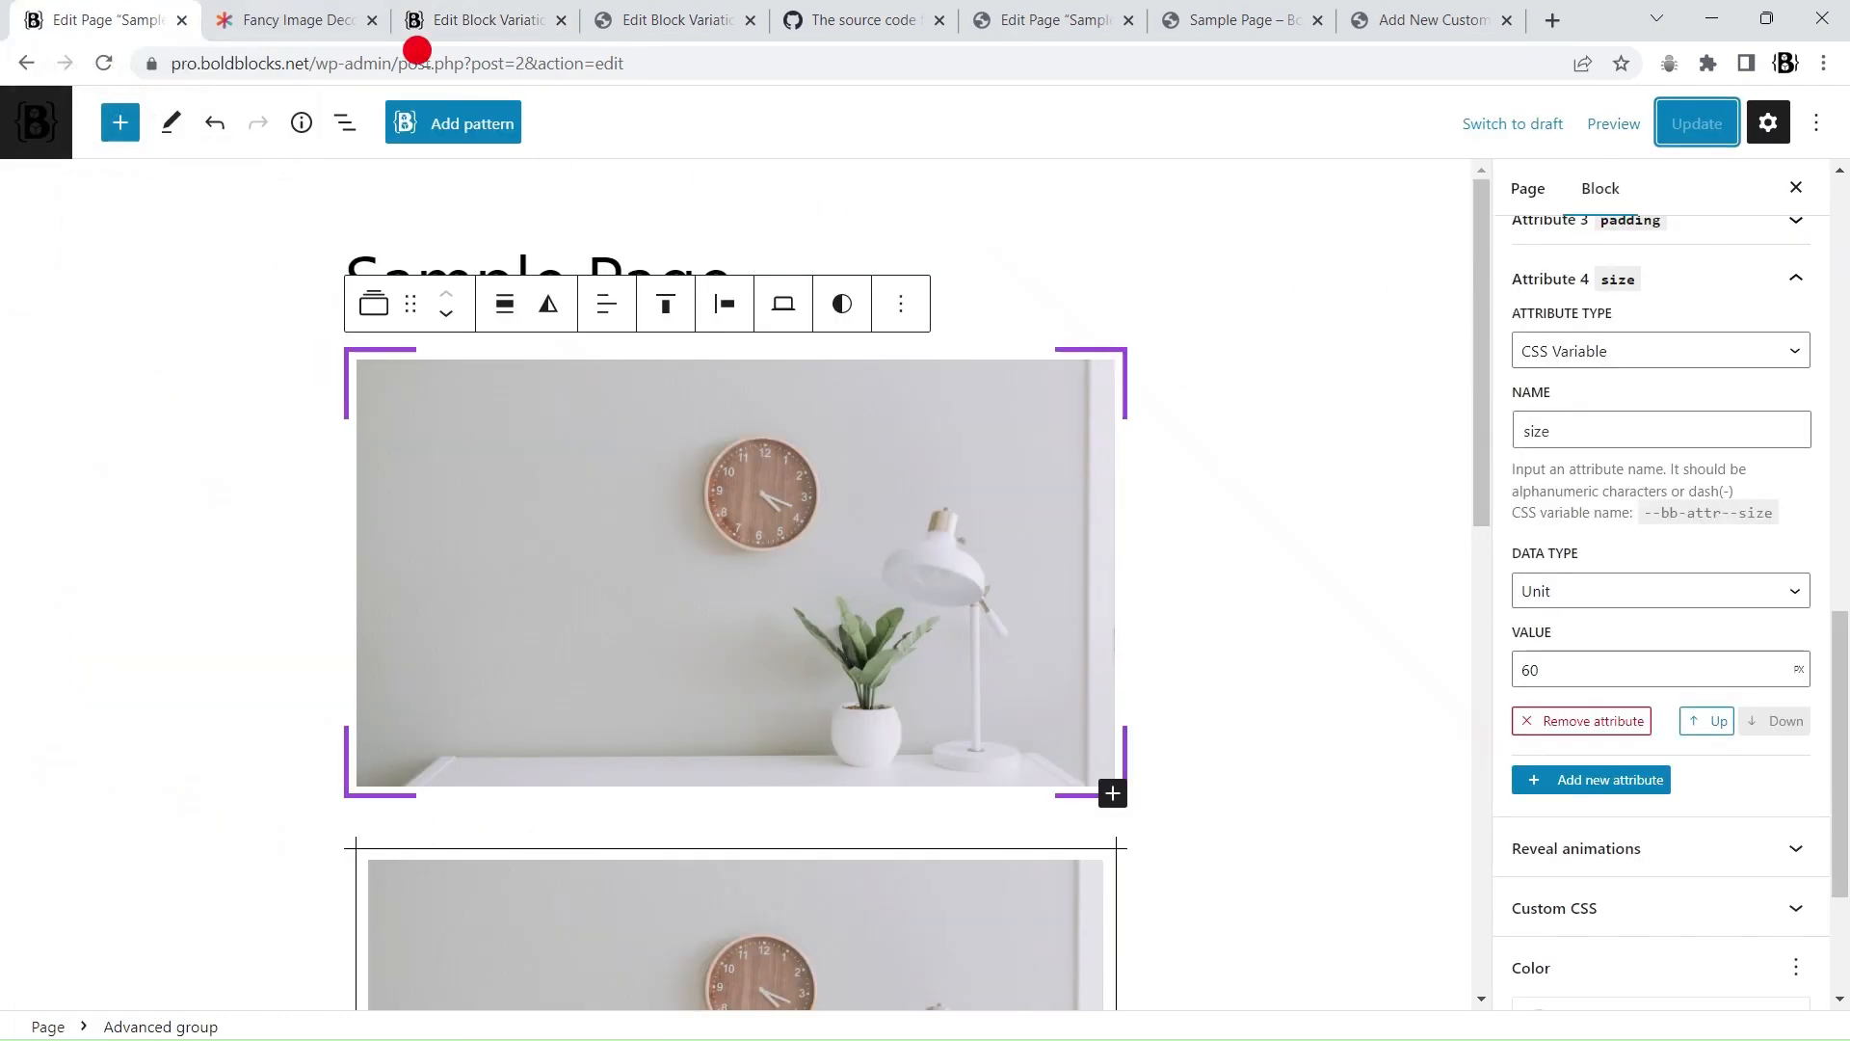
left_click(115, 64)
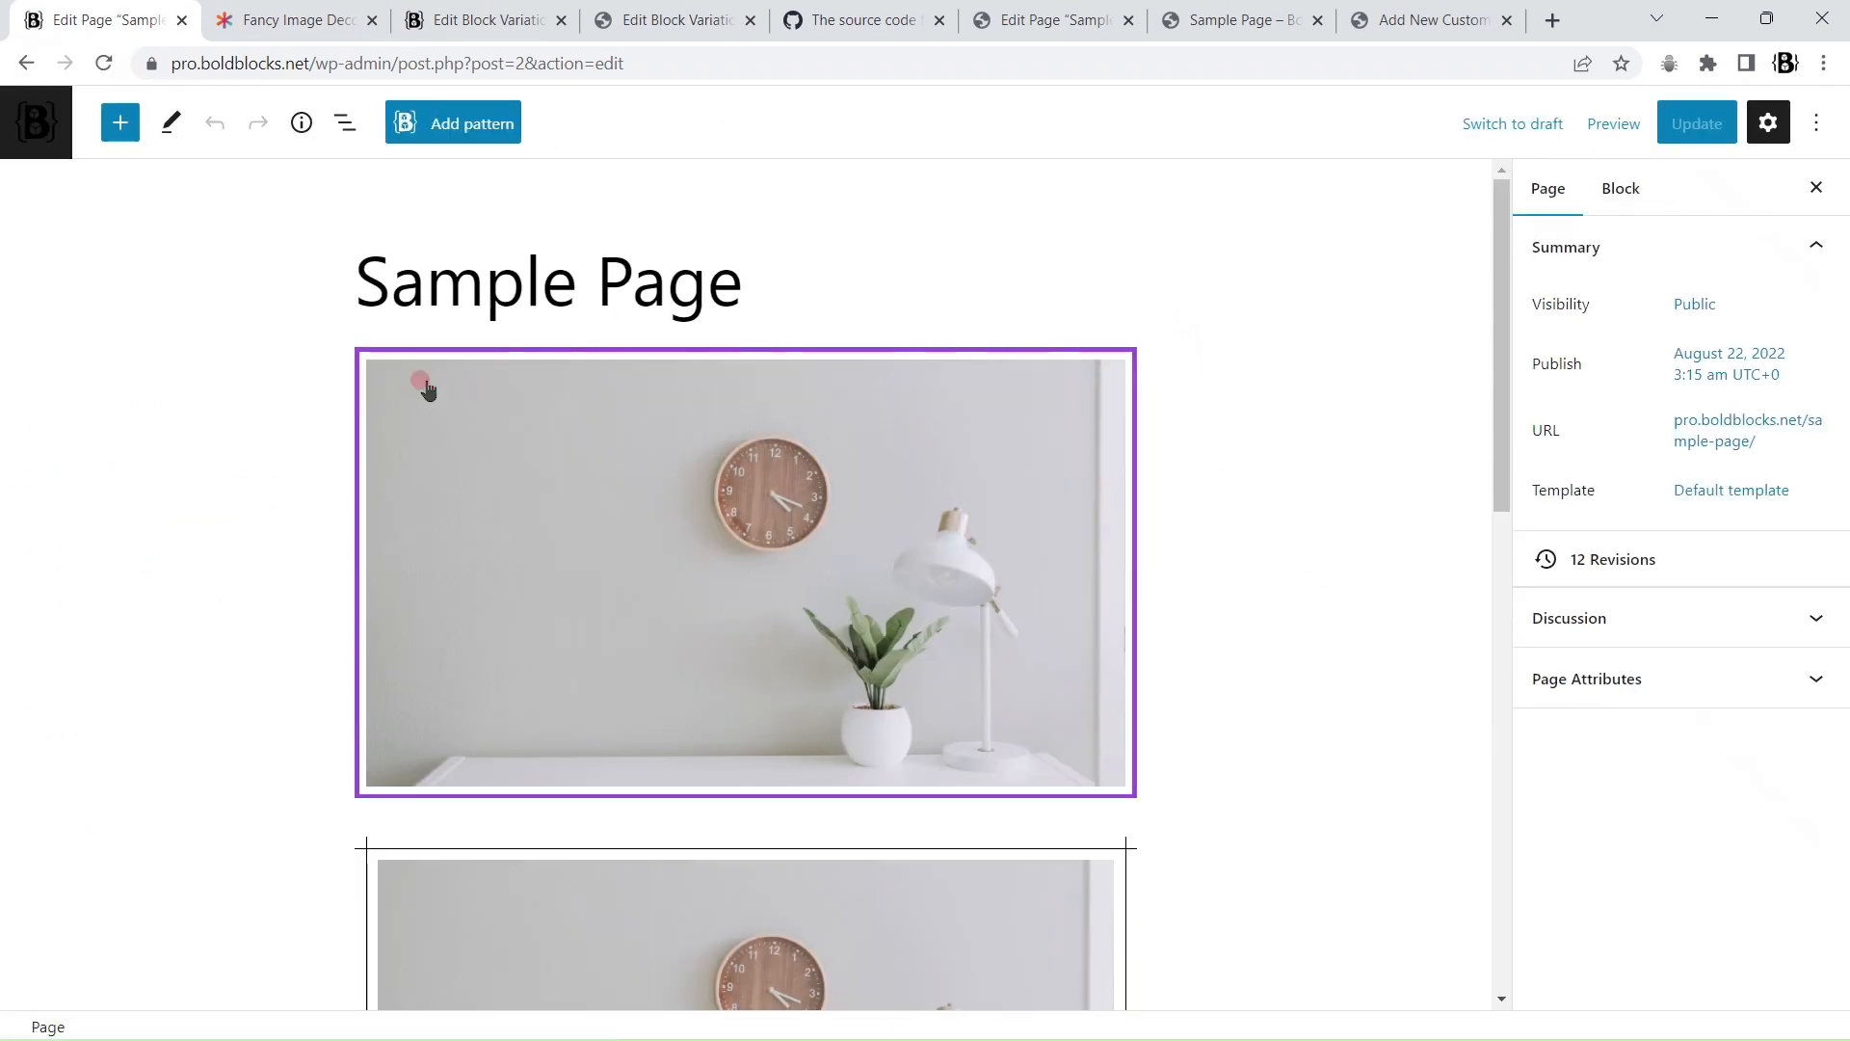
left_click(417, 392)
left_click(372, 304)
scroll(1822, 616, "down", 5)
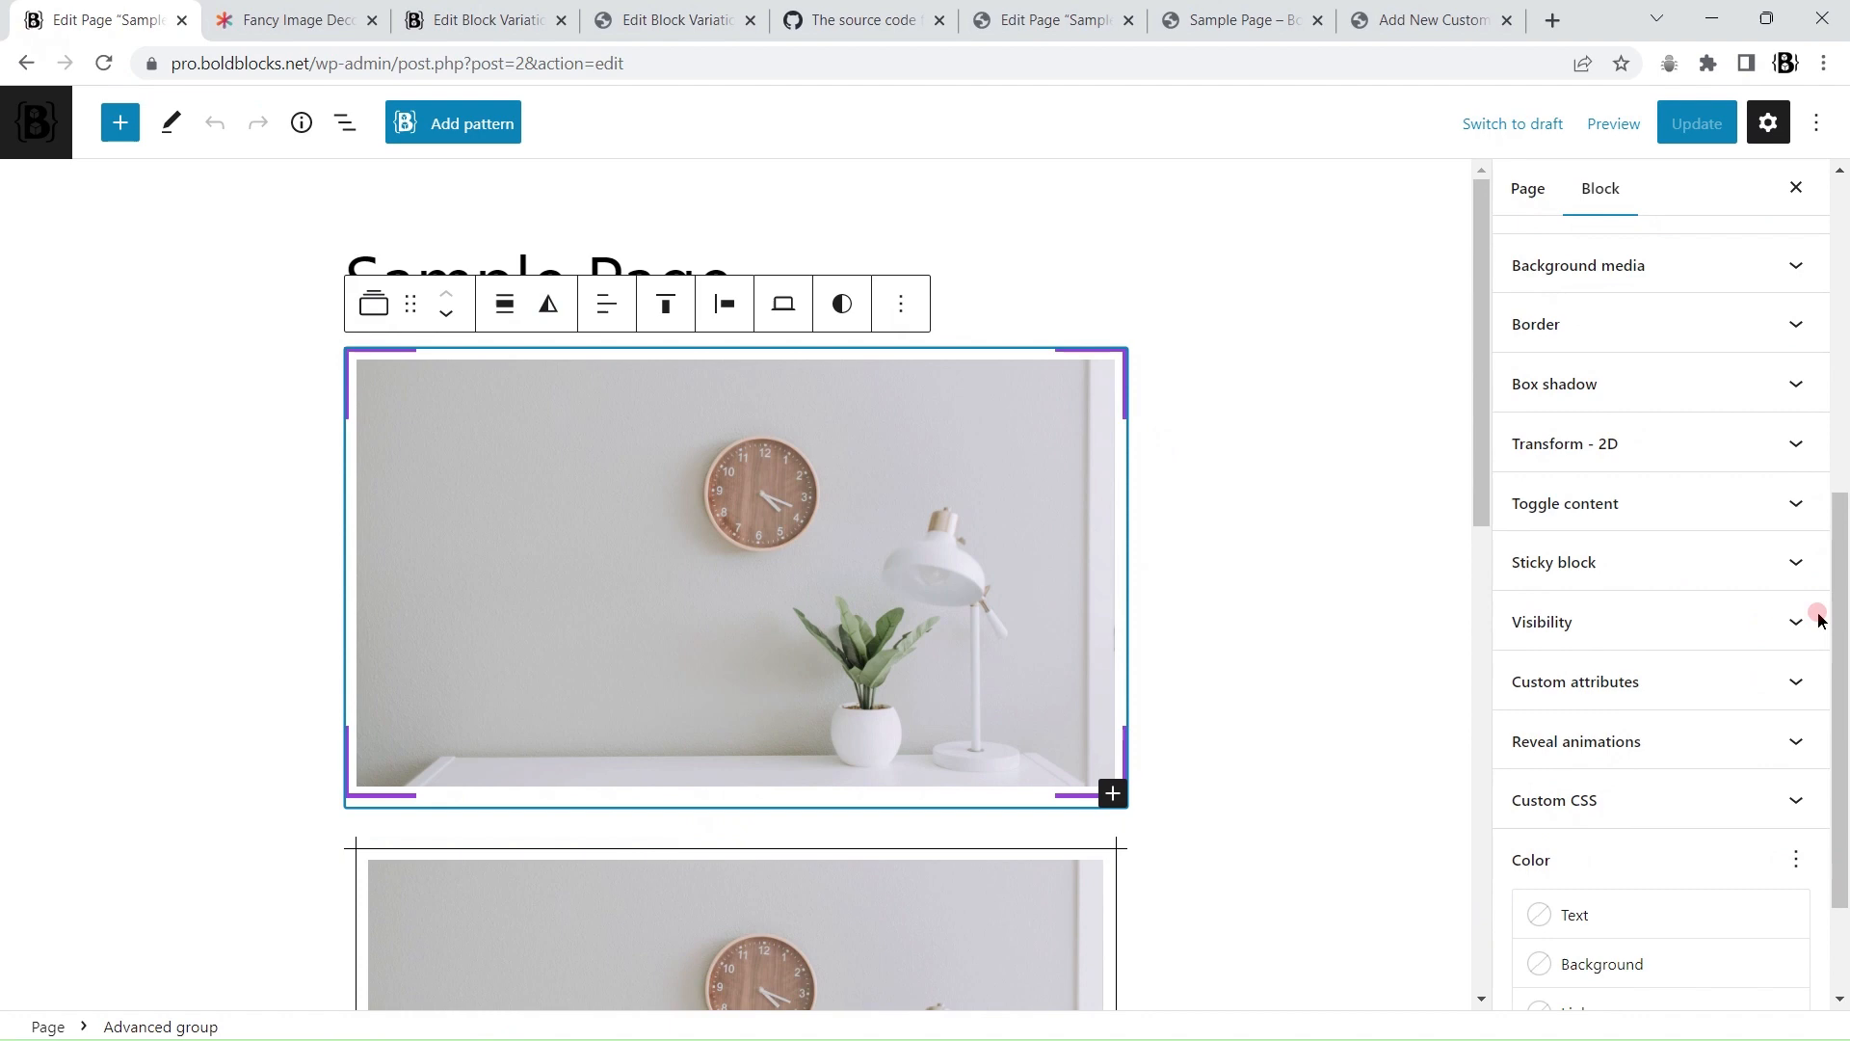
left_click(1786, 679)
scroll(1638, 627, "down", 3)
Step: Add a fifth custom attribute with type CSS Variable and name "transition"
left_click(1654, 643)
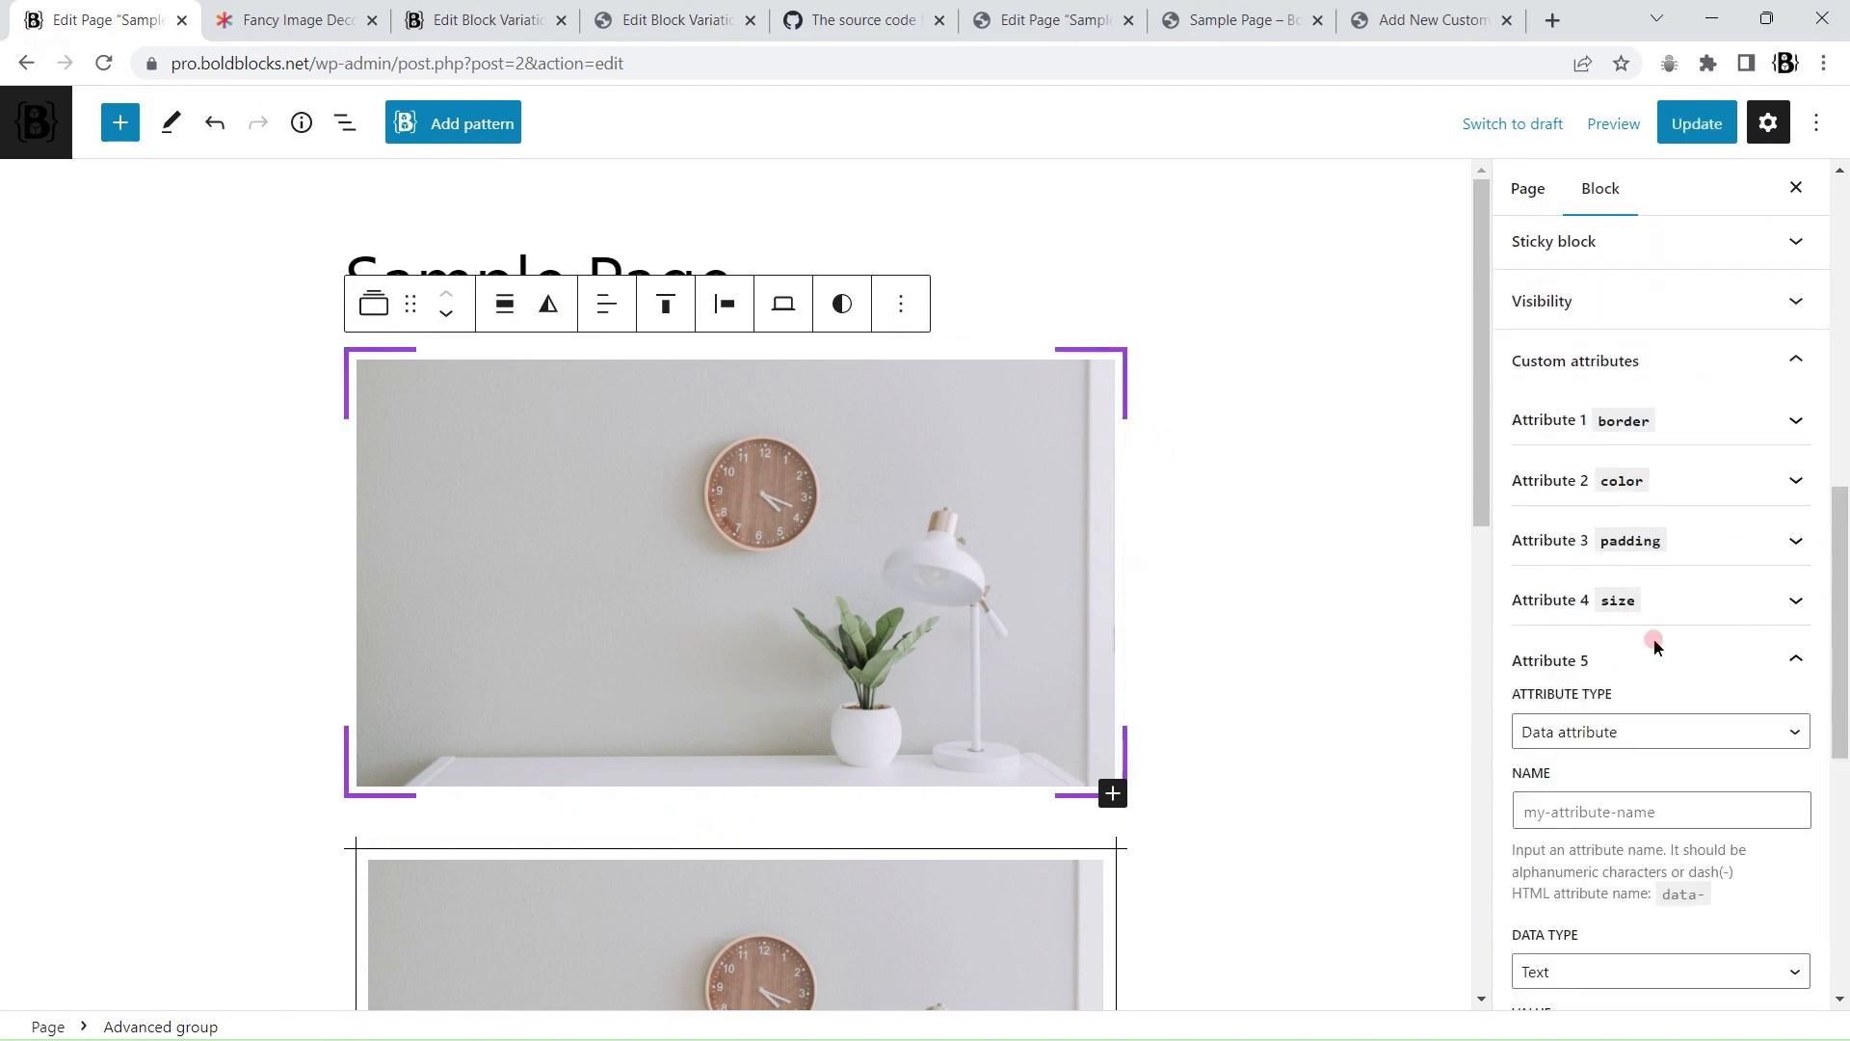
left_click(1612, 750)
left_click(1544, 782)
scroll(1725, 743, "down", 3)
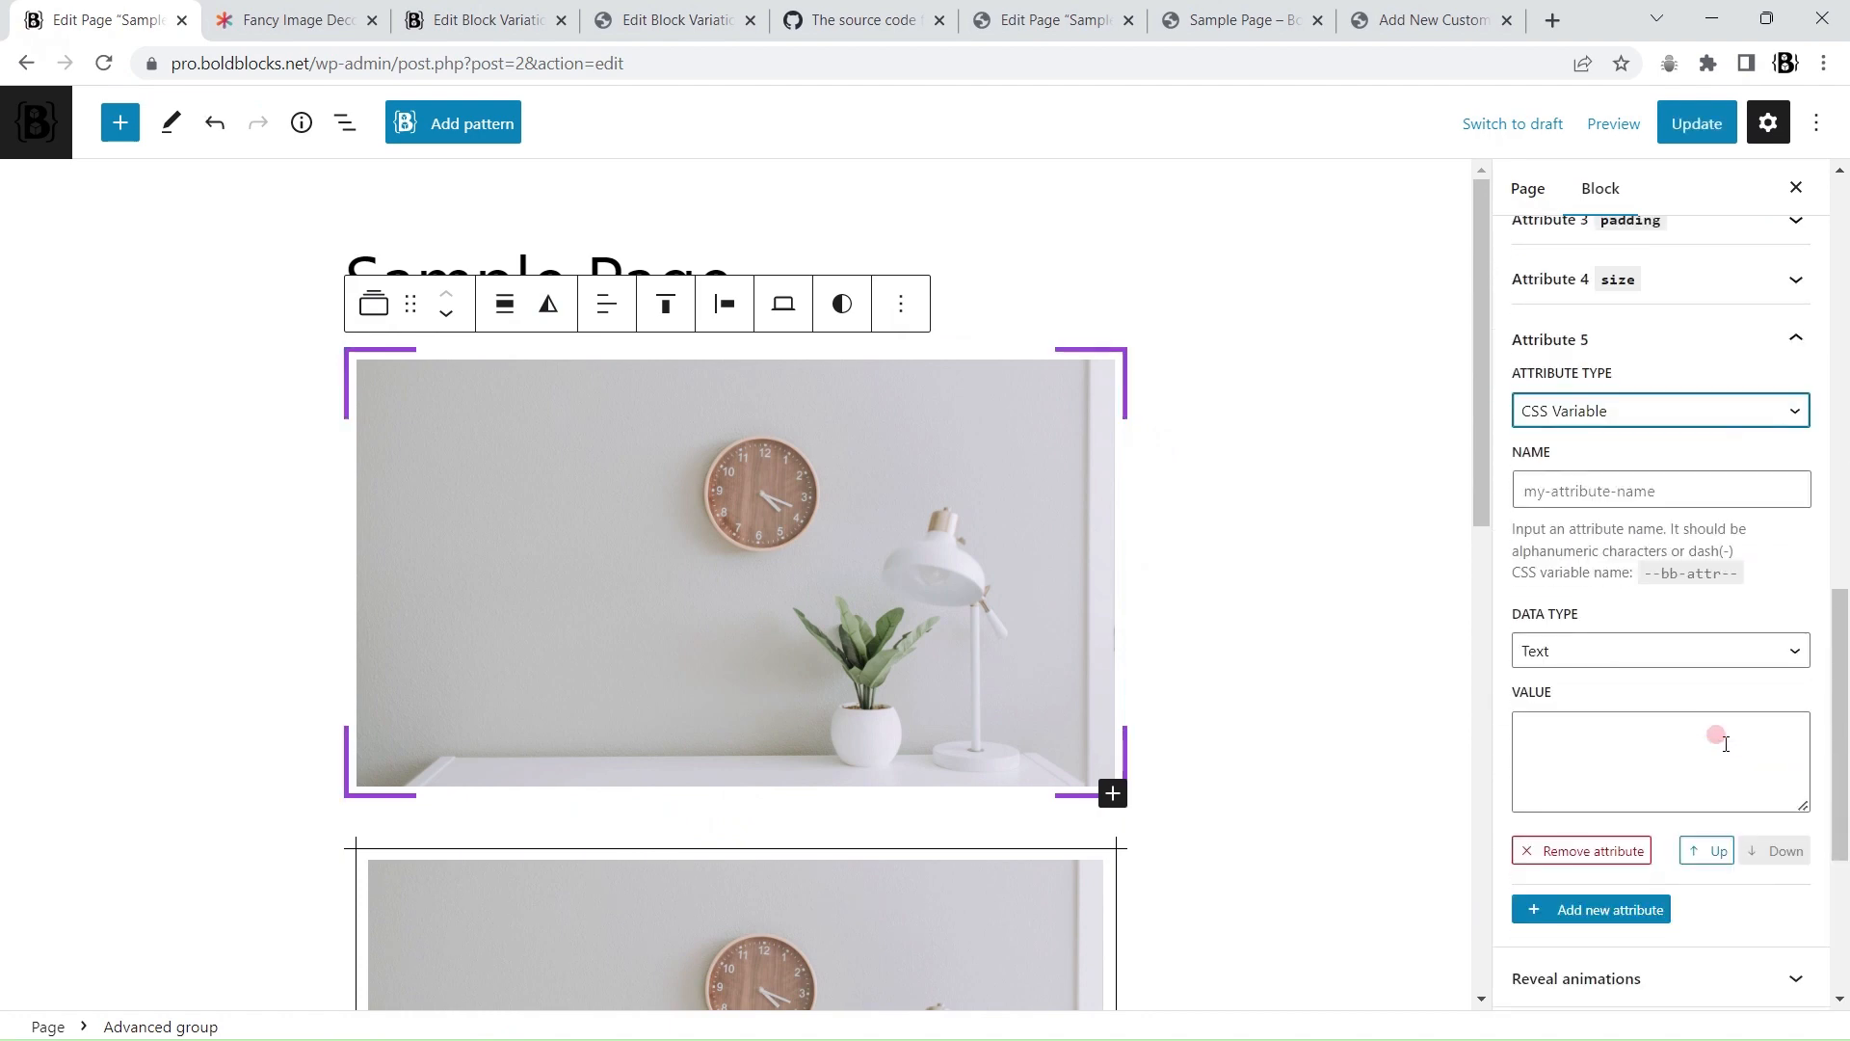
left_click(1585, 492)
type("trans")
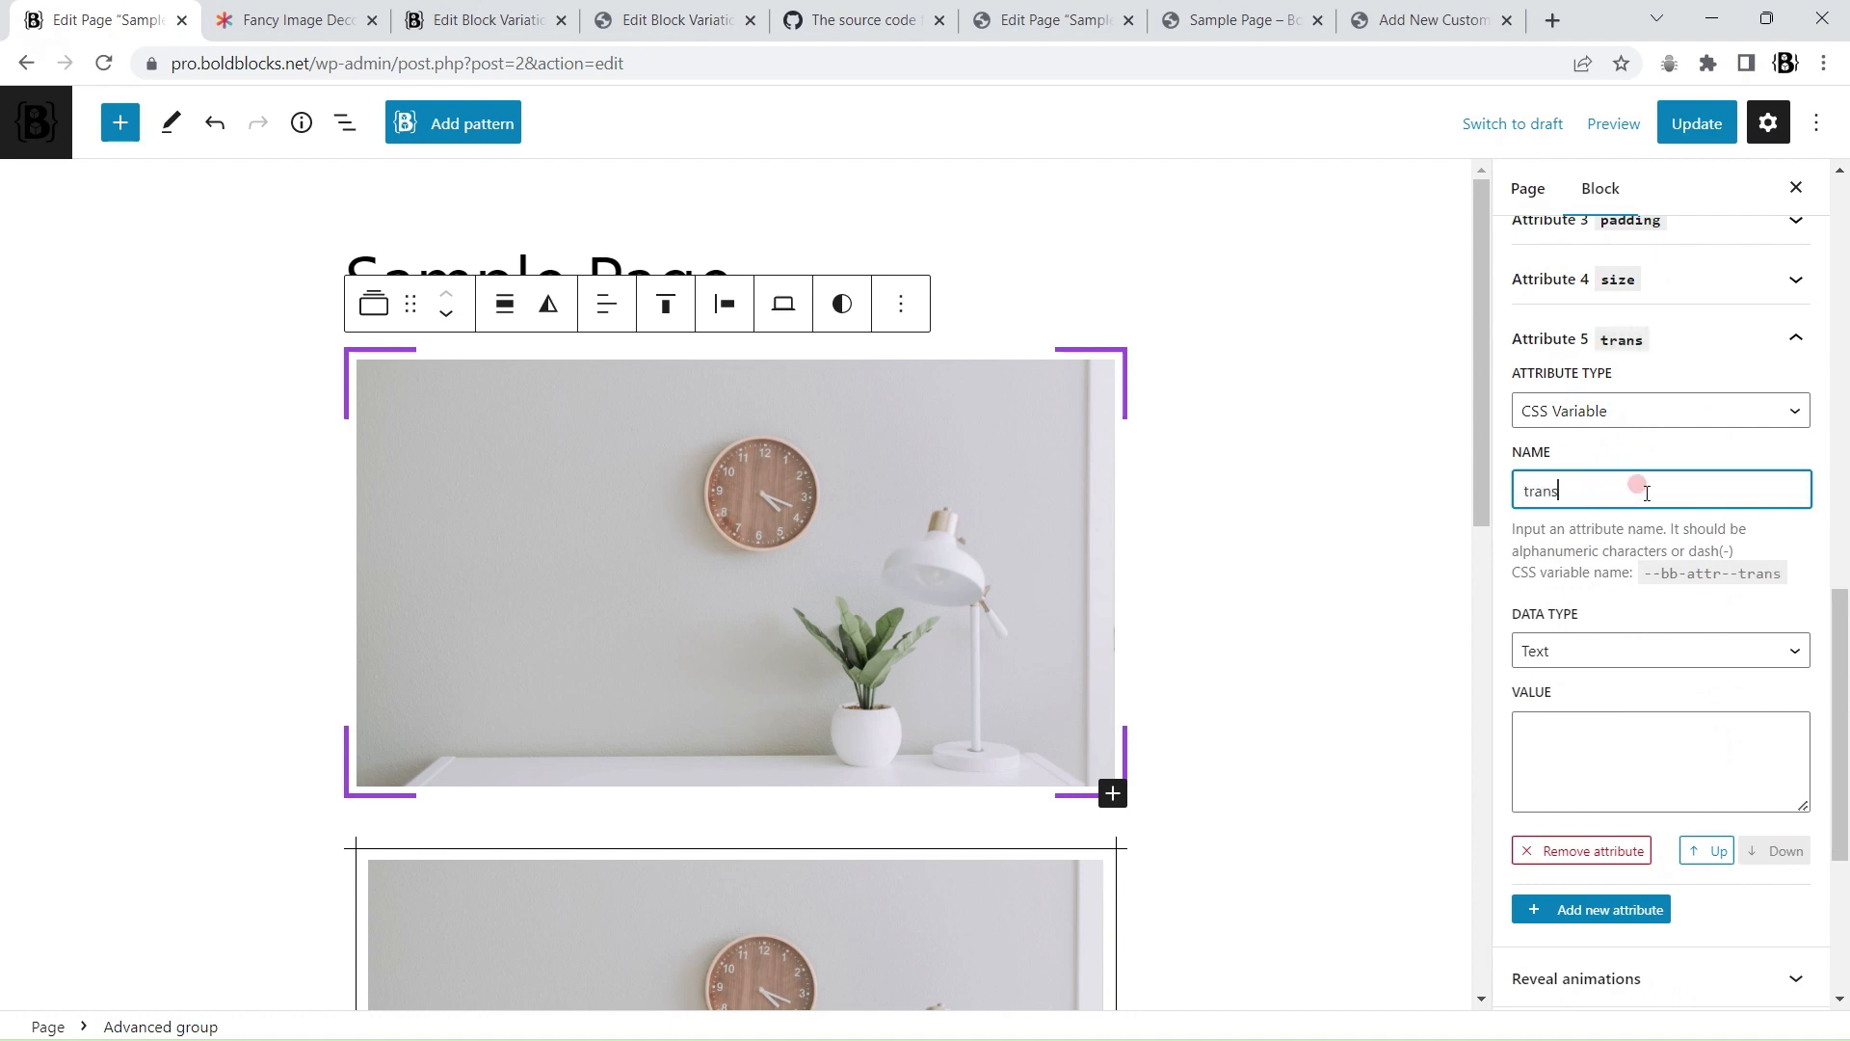
type("ition")
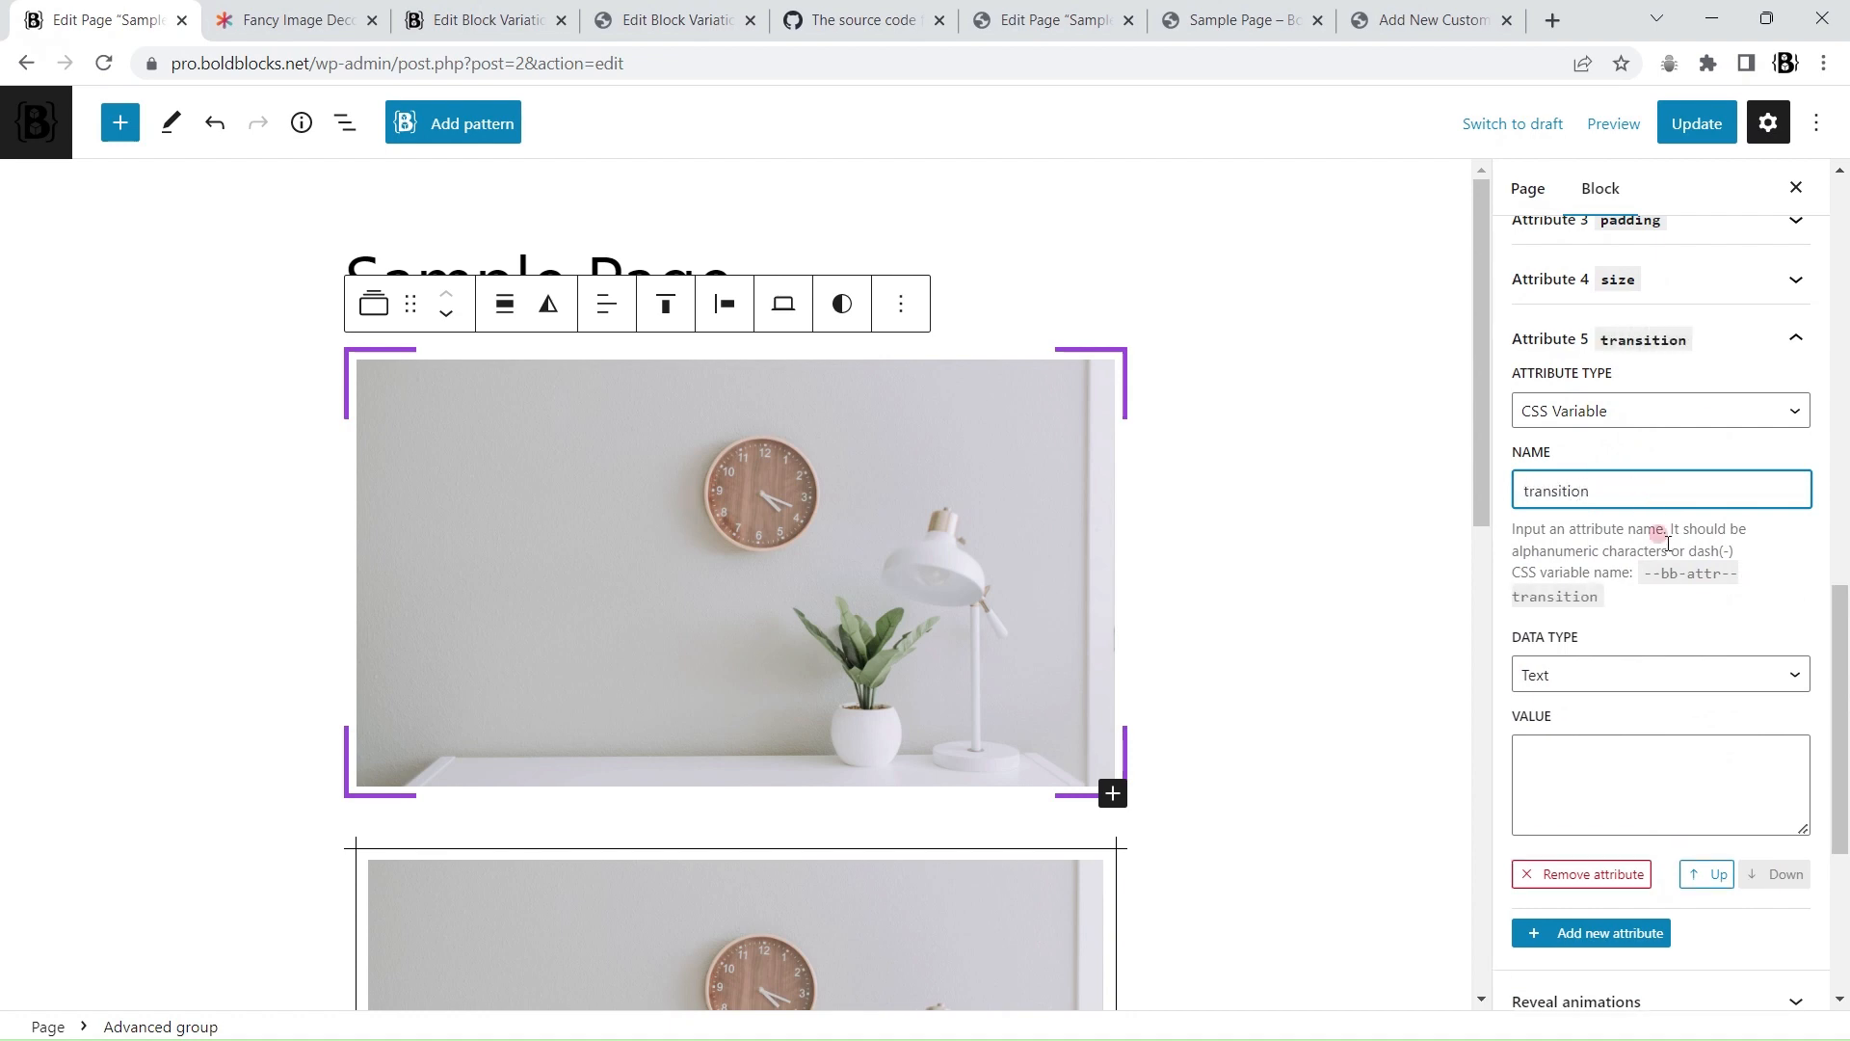
Step: Keep the transition attribute's data type as Text, set its value to ".35s ease" and update the page
left_click(1605, 678)
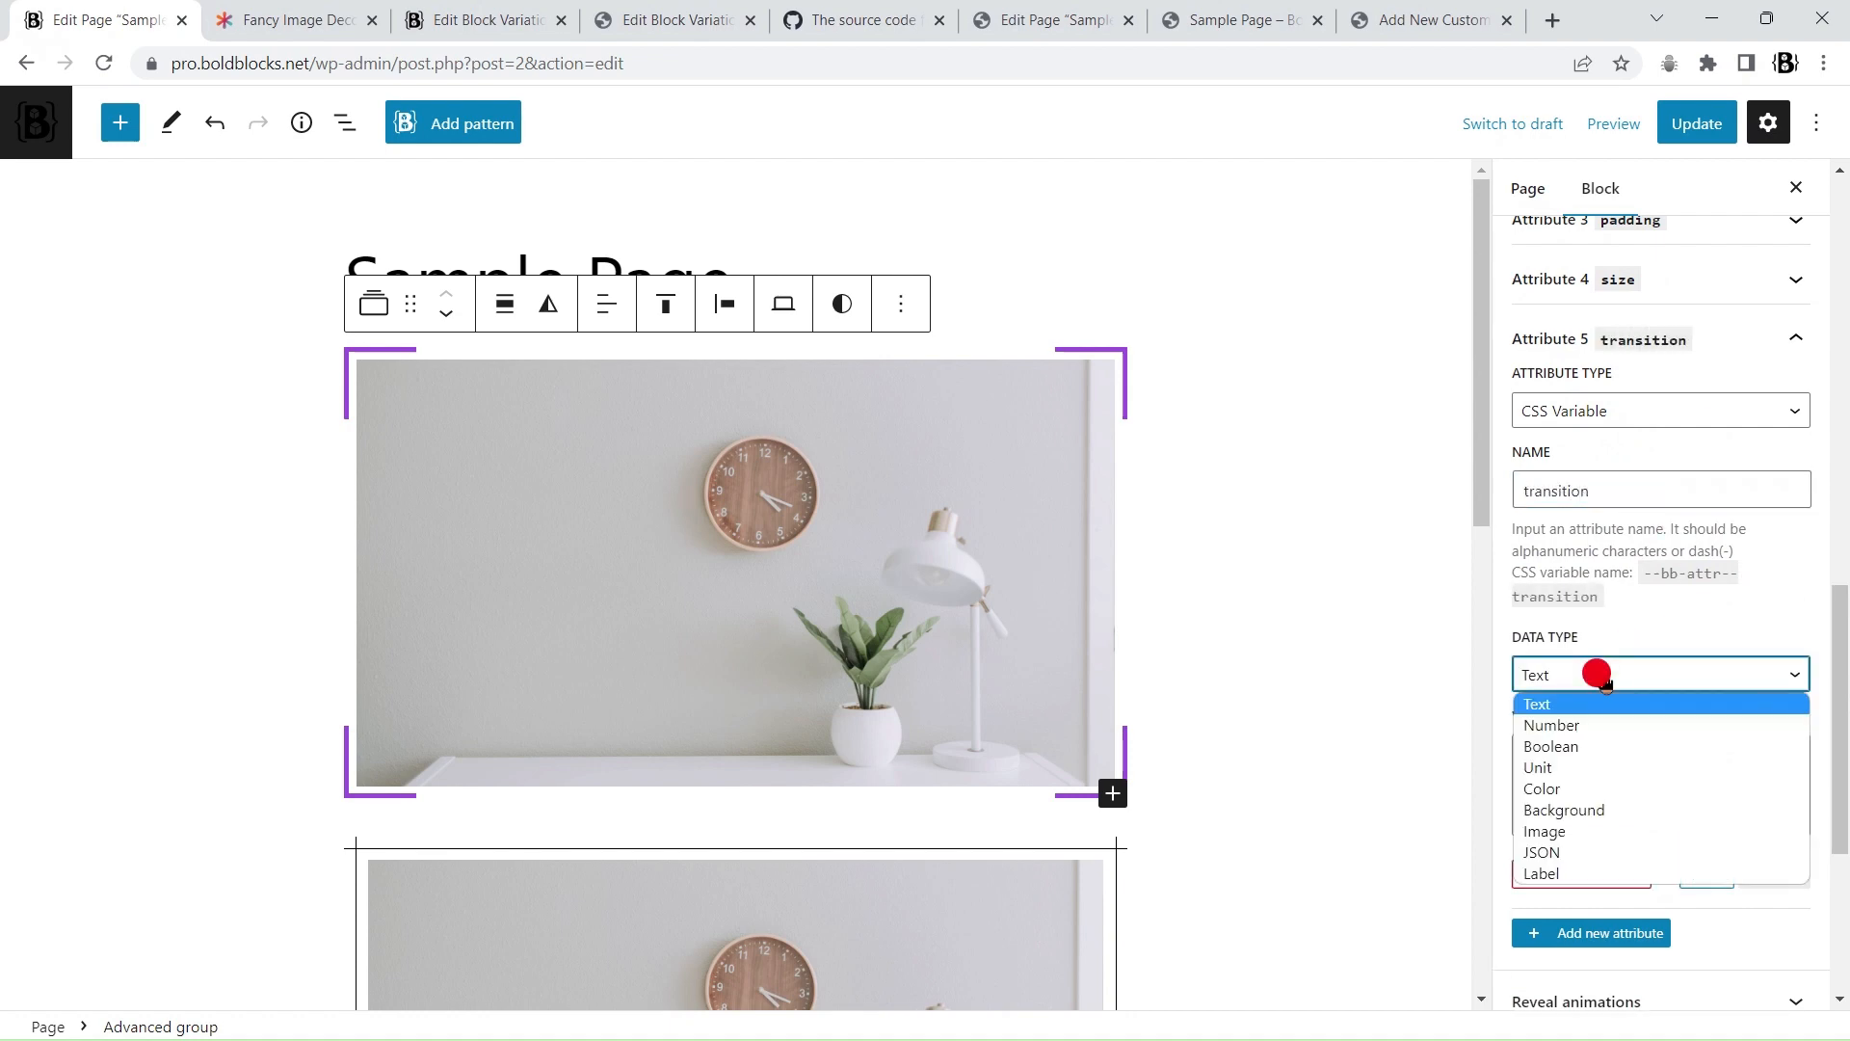
left_click(1604, 680)
left_click(1597, 747)
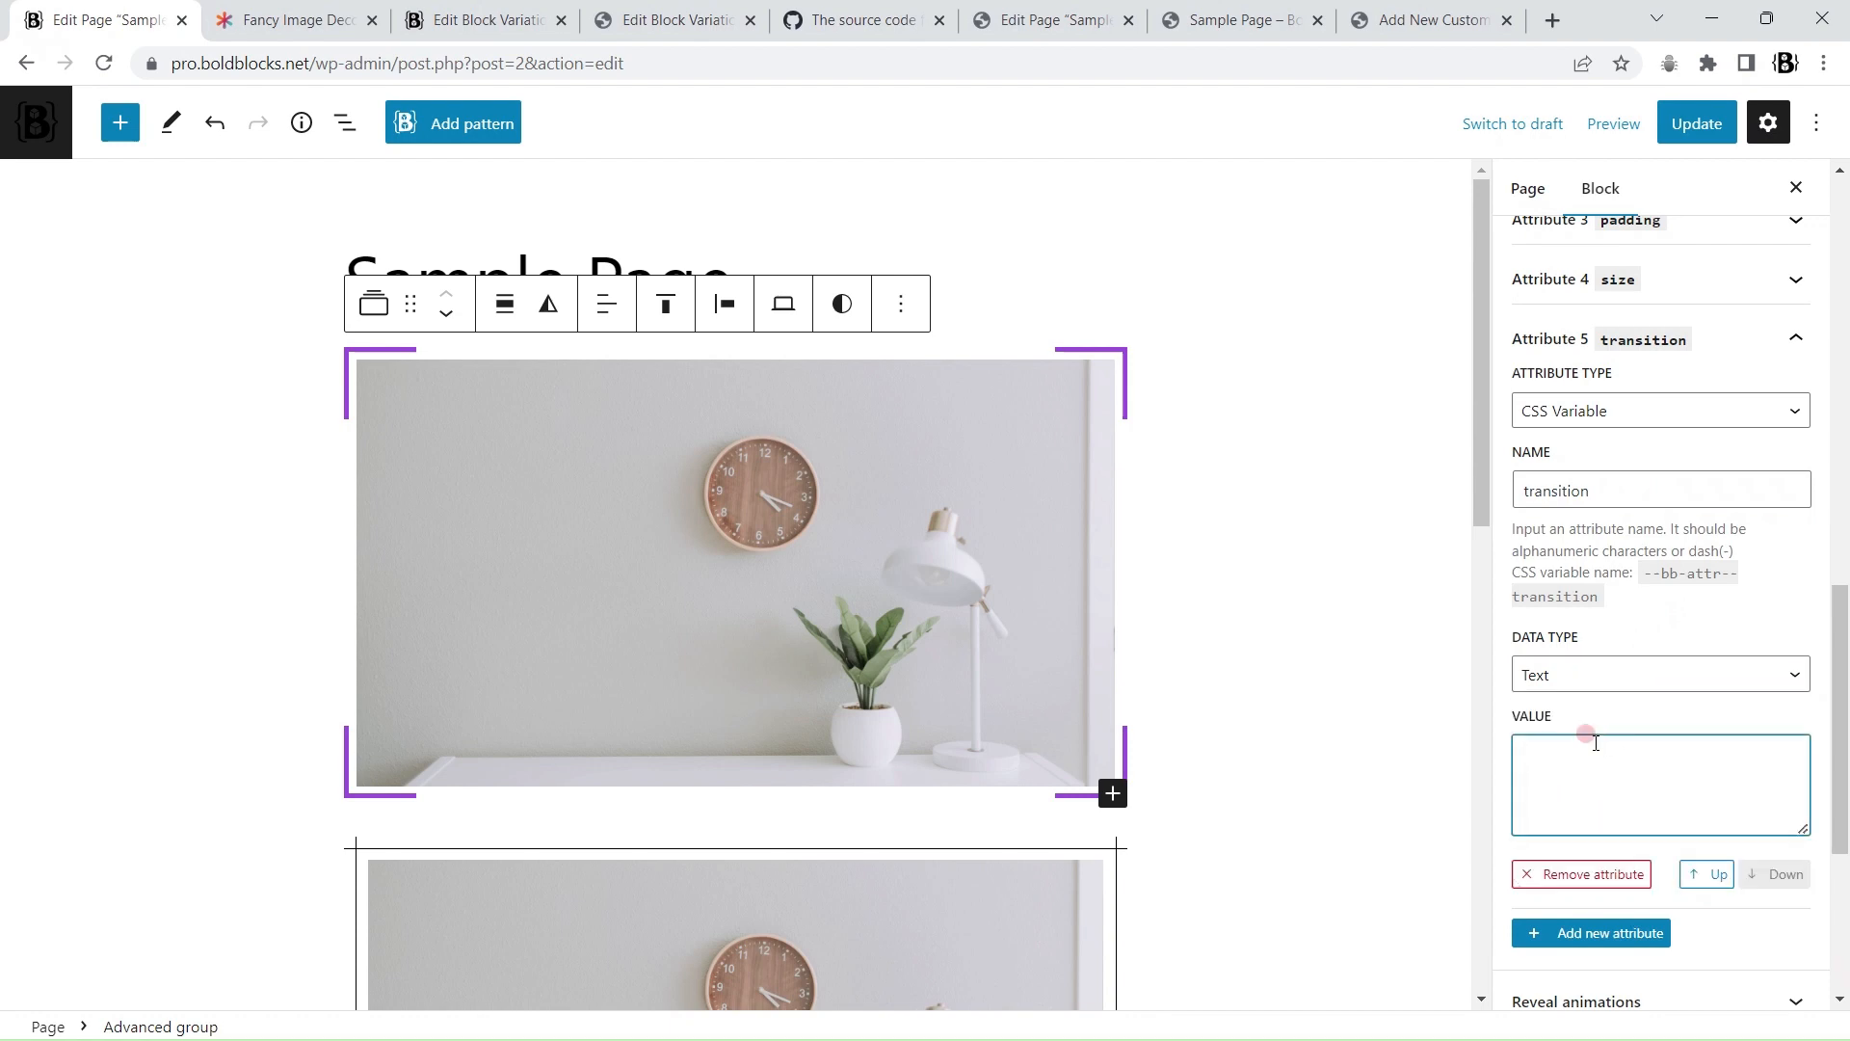
type(".25s ease-in-out")
left_click(1696, 122)
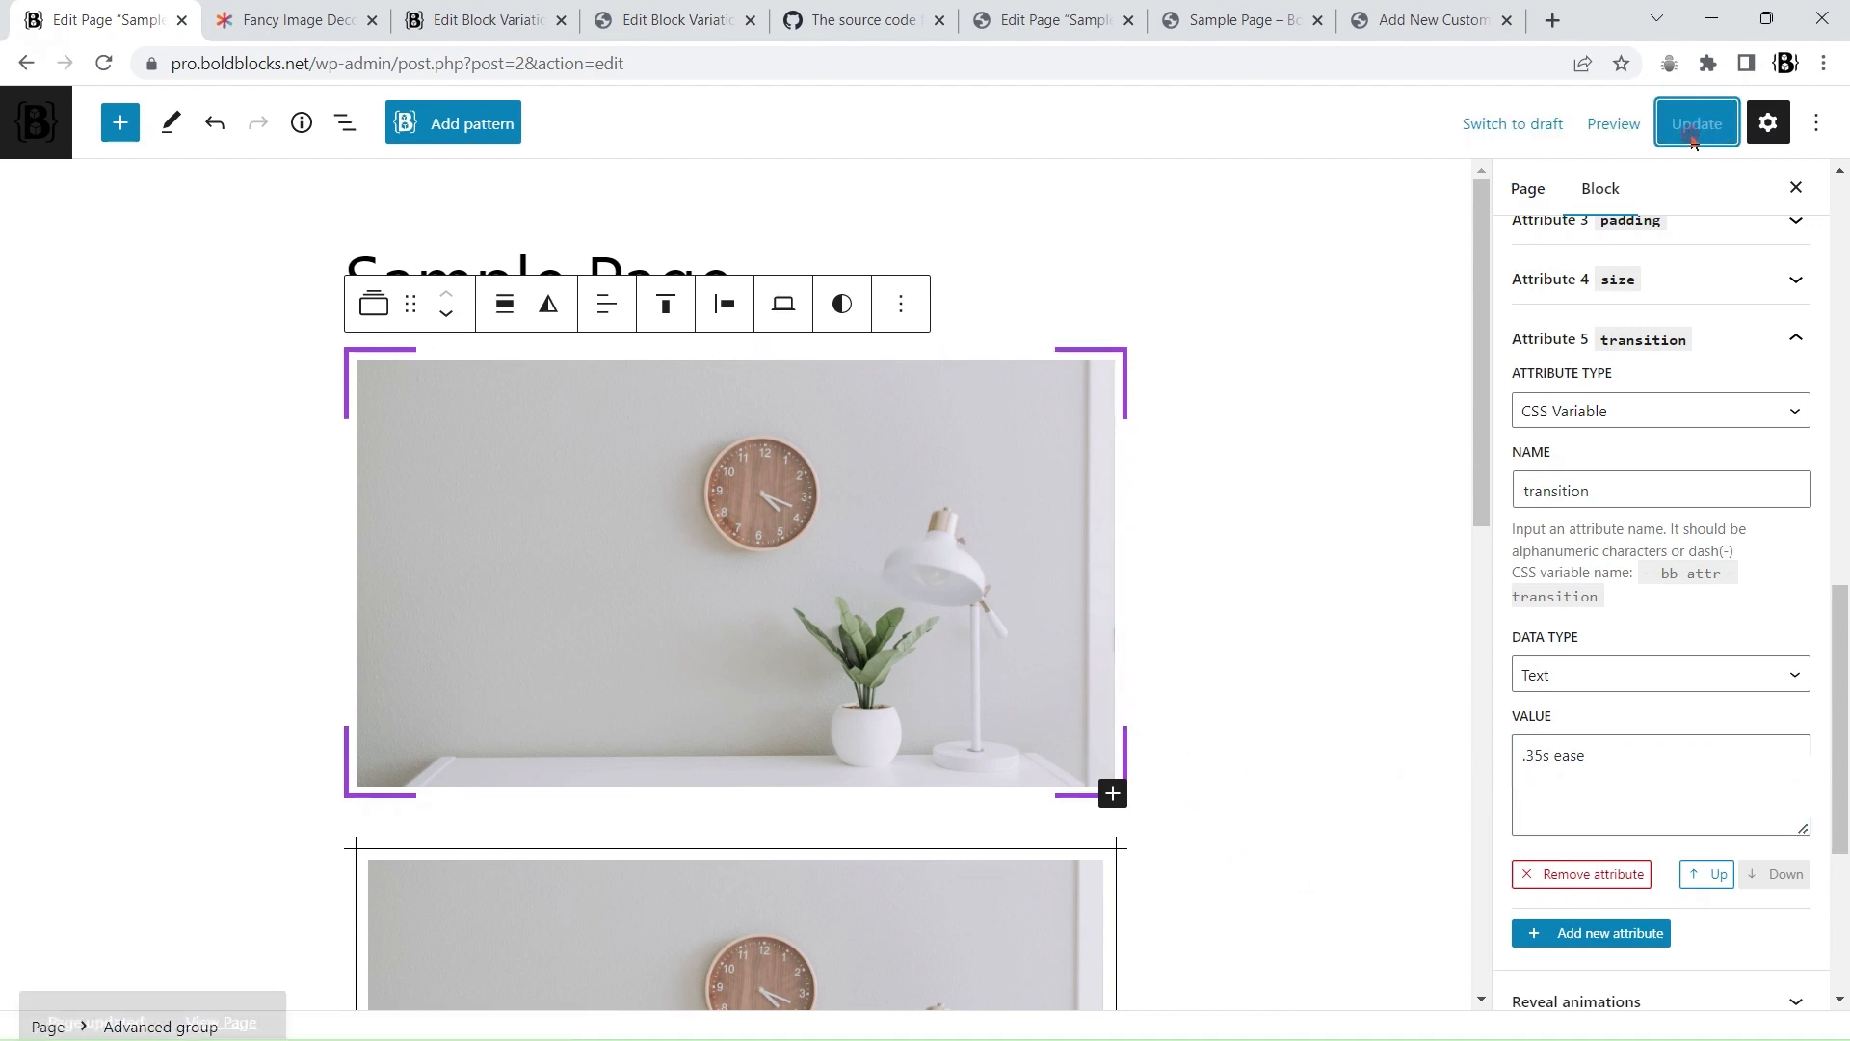
Step: Open the published Sample Page in a new tab and check the hover transition of the first image's frame
right_click(217, 964)
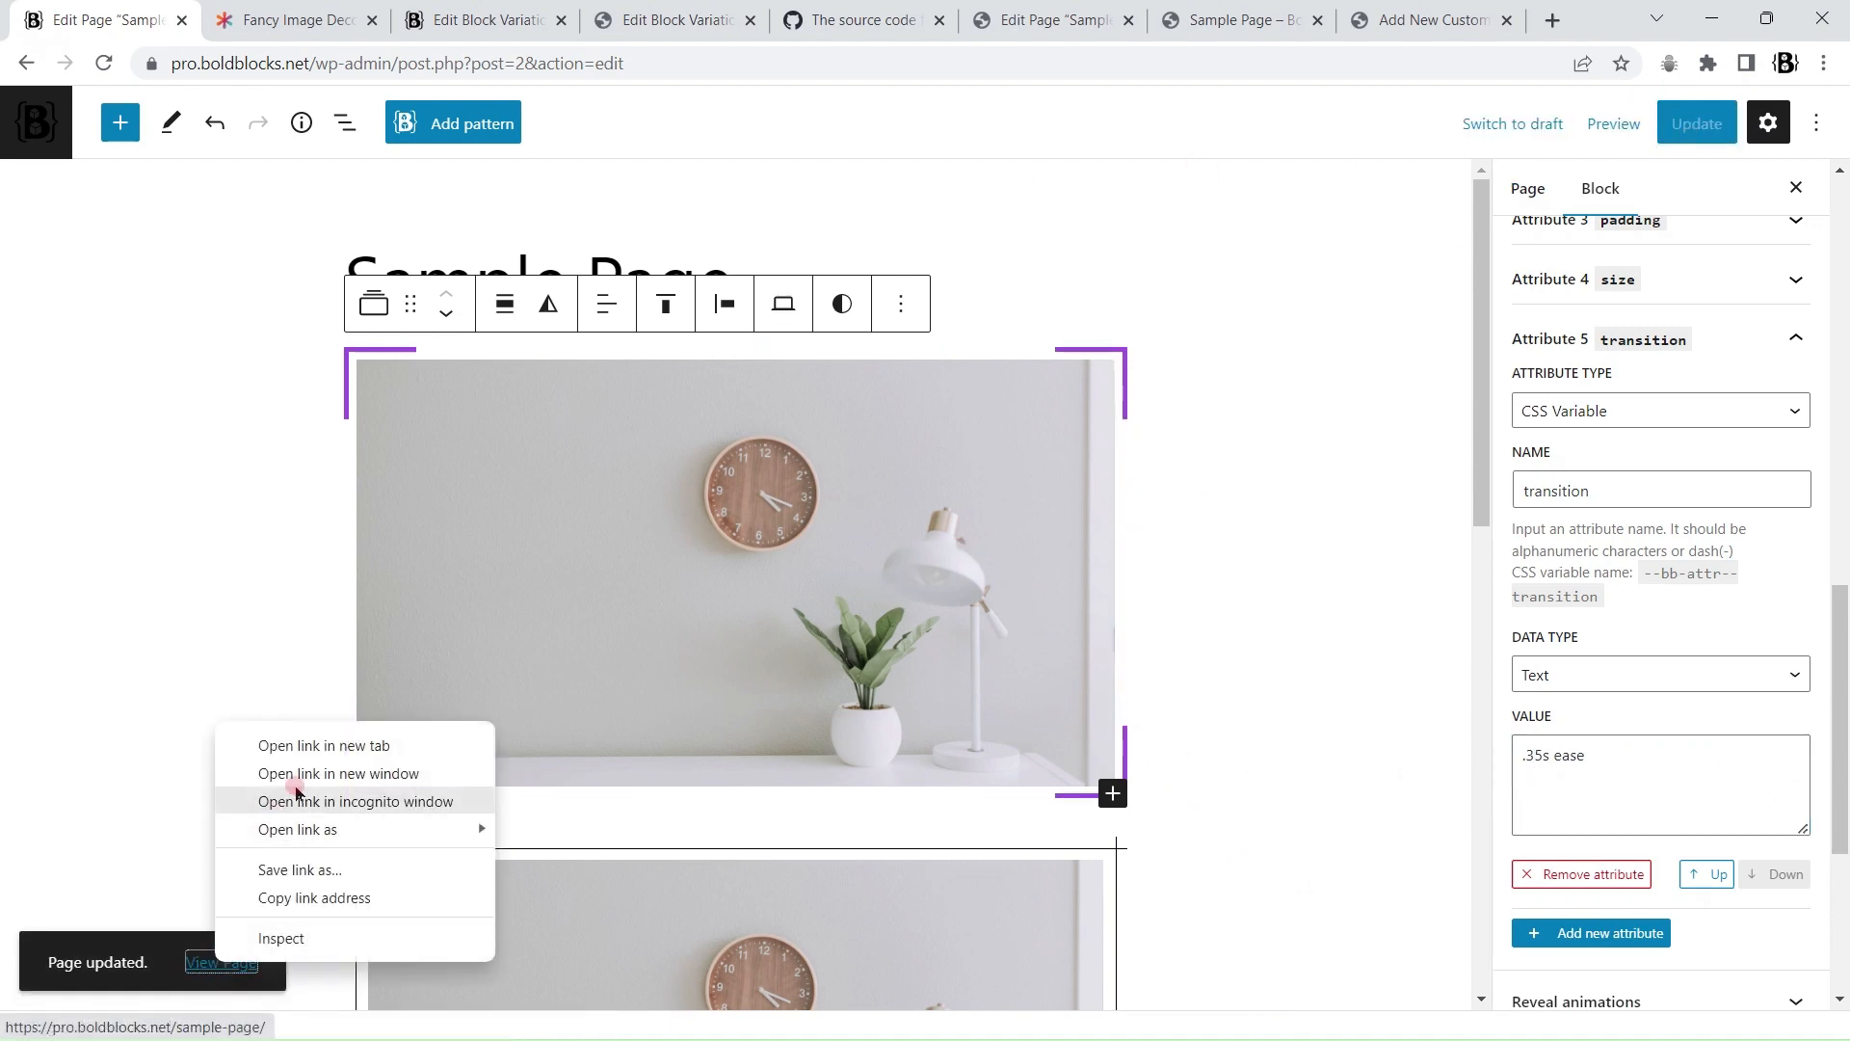
left_click(280, 744)
left_click(589, 14)
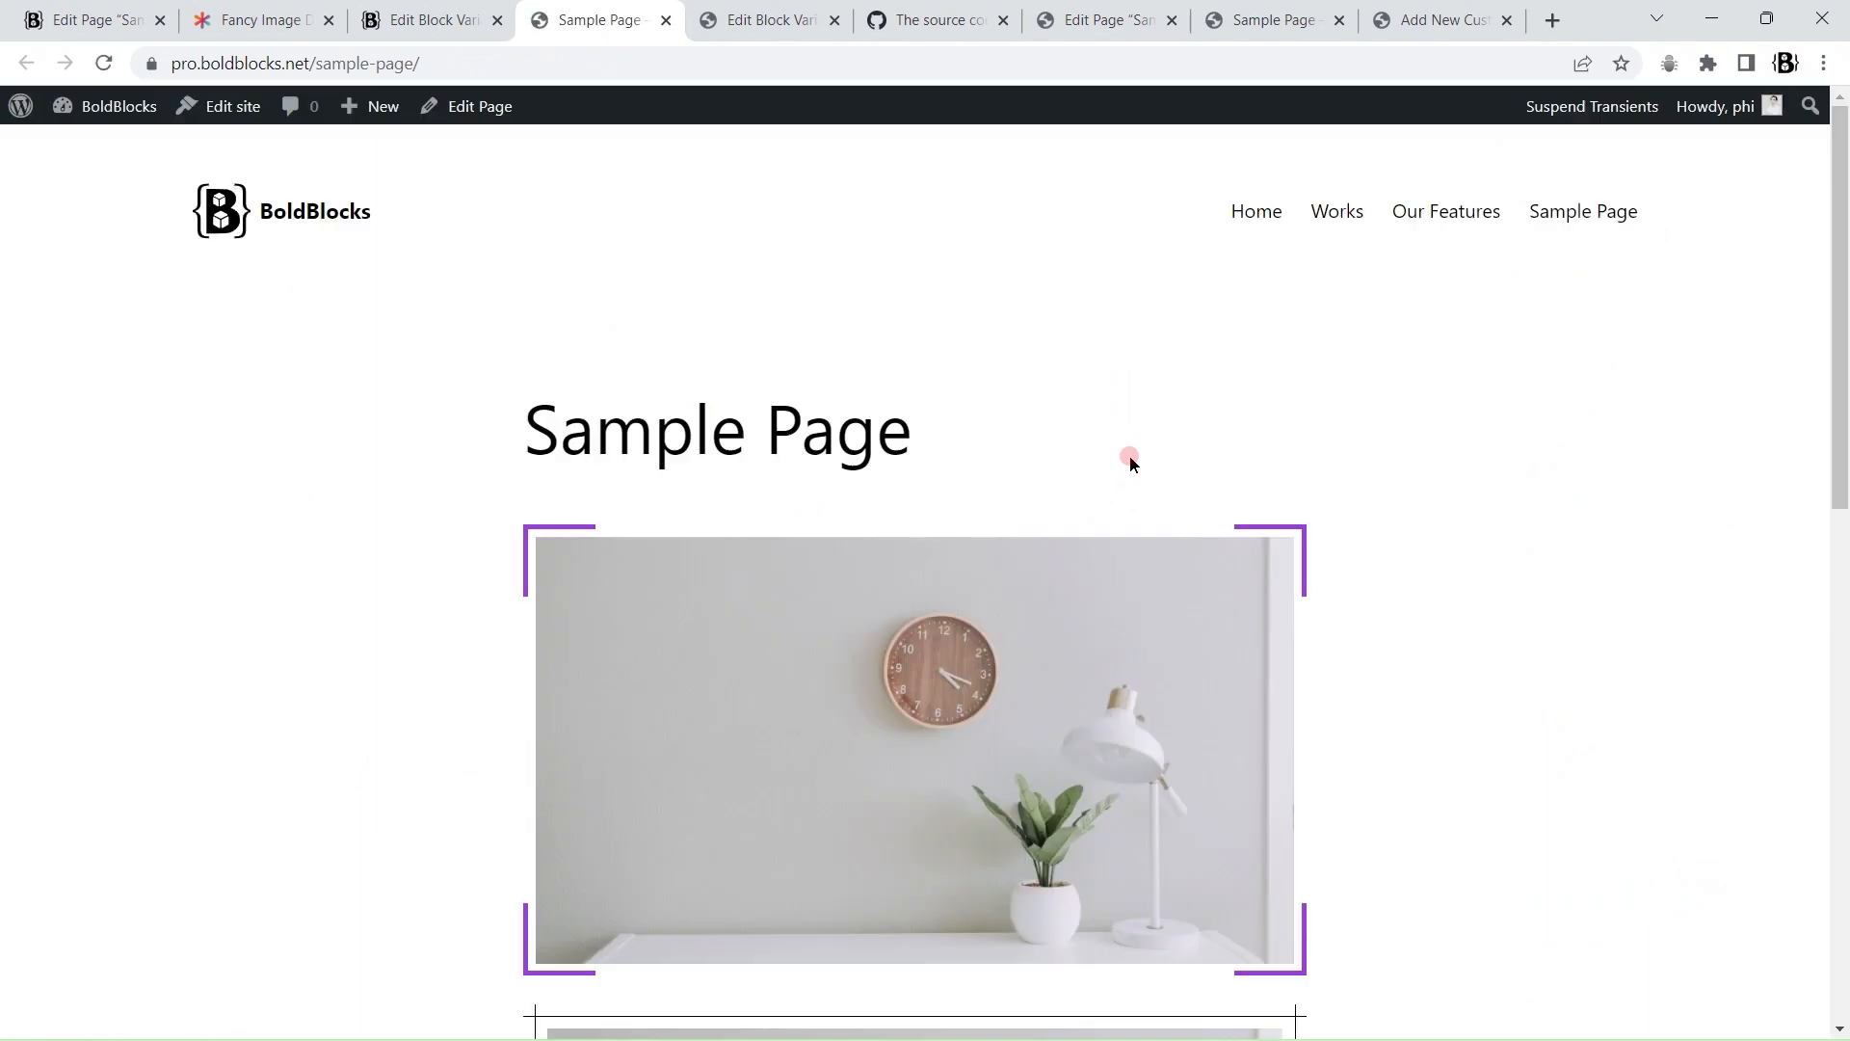
scroll(781, 540, "down", 3)
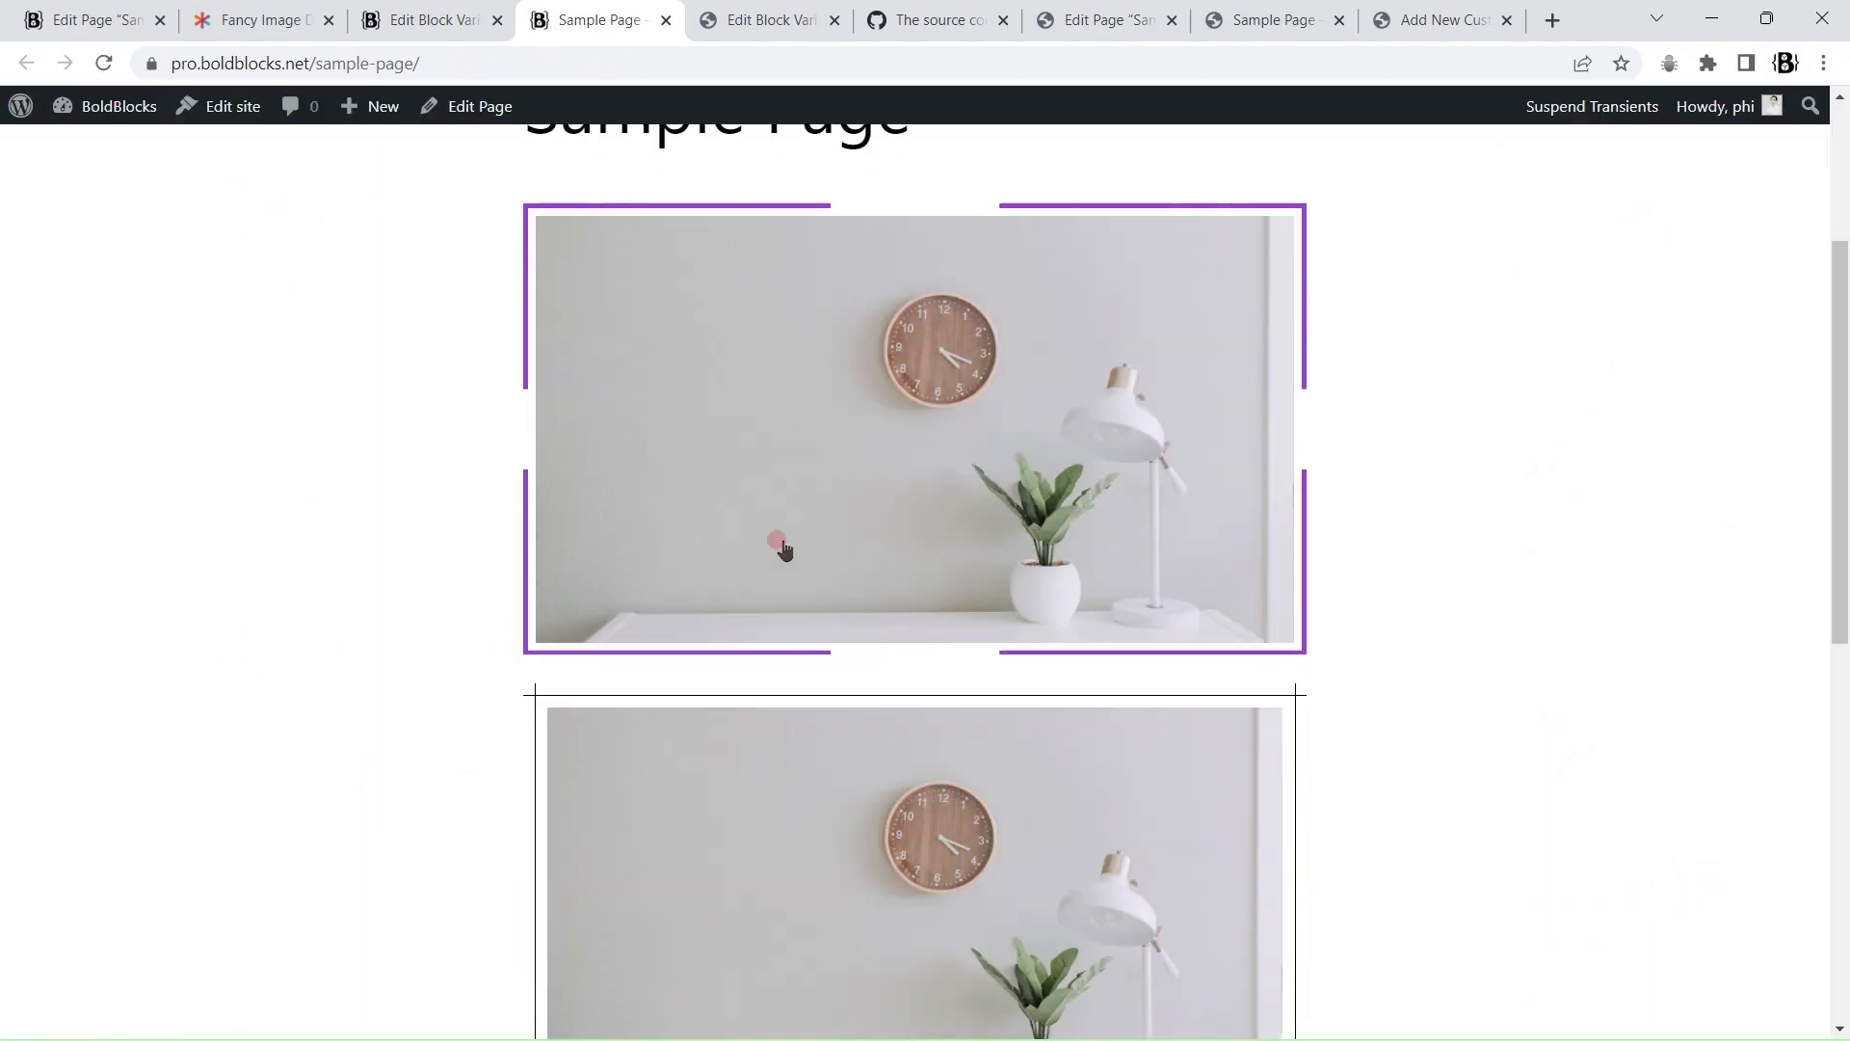
scroll(413, 694, "up", 3)
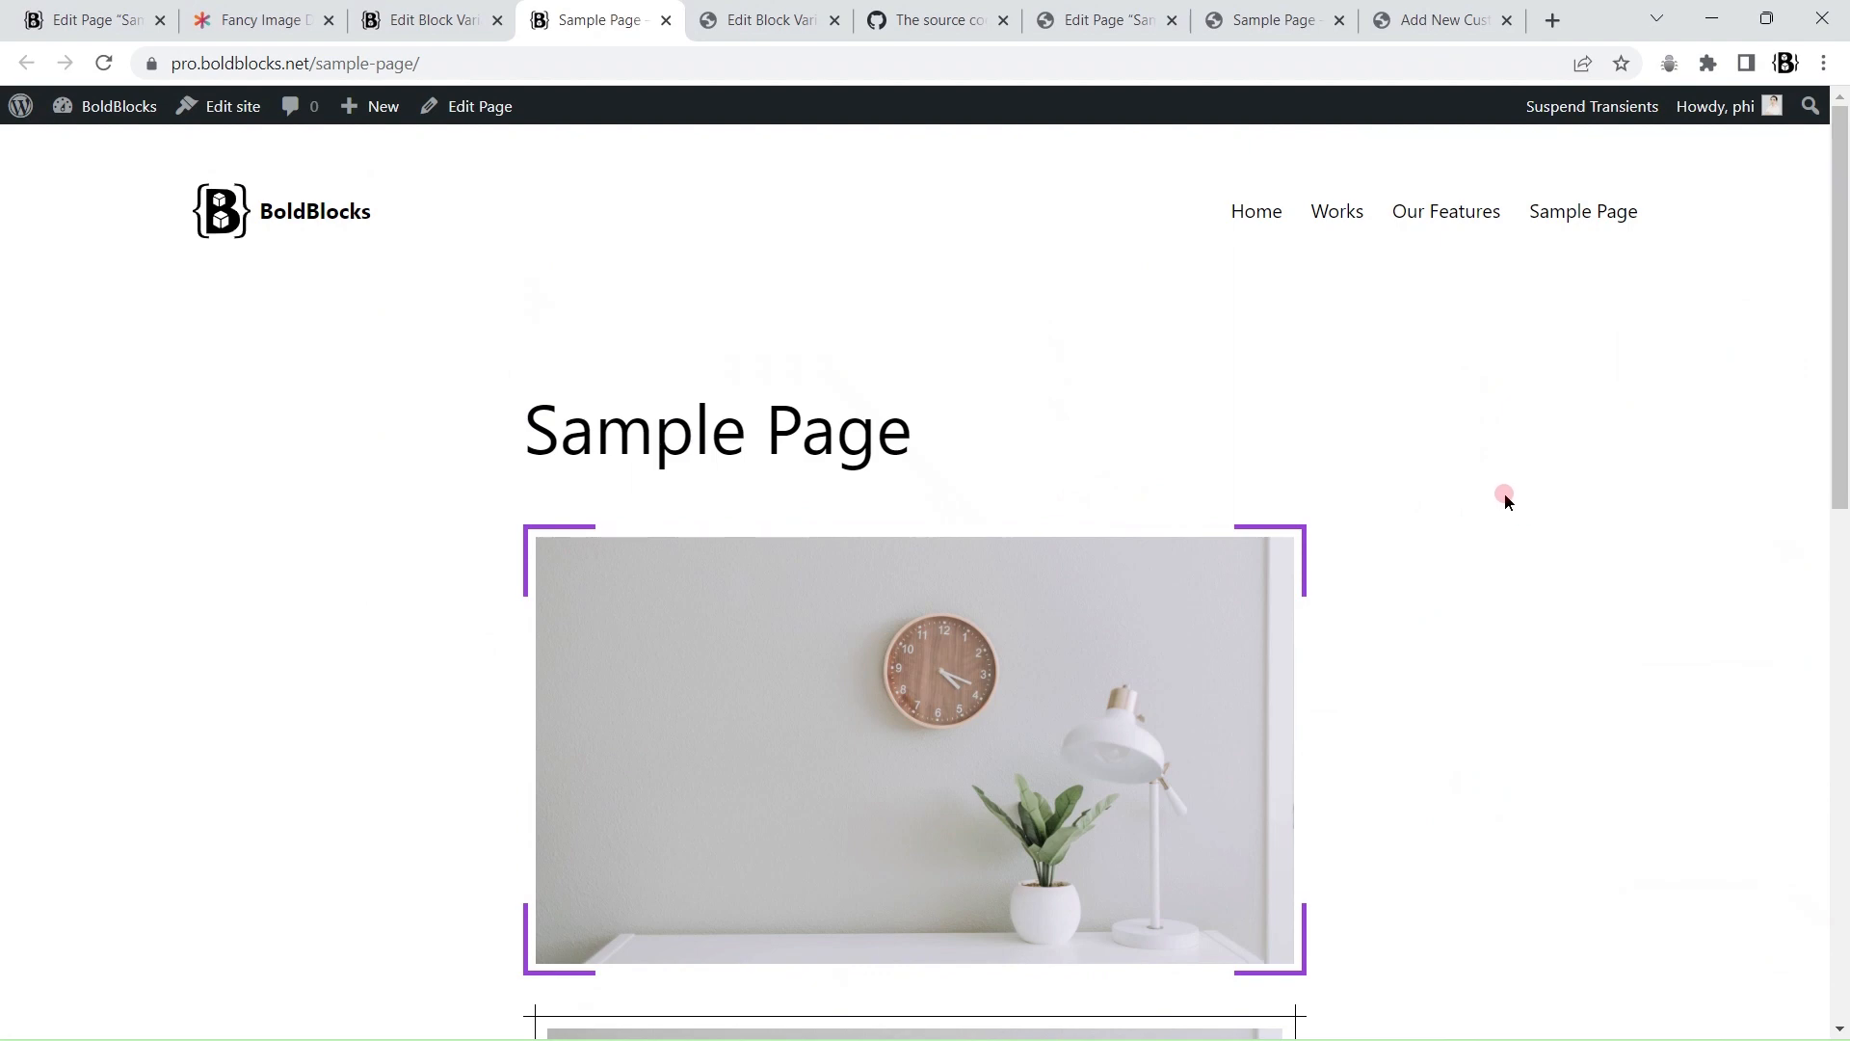
Step: Review the block variation's custom CSS and read the list of supported features below its editor
left_click(459, 19)
left_click(420, 635)
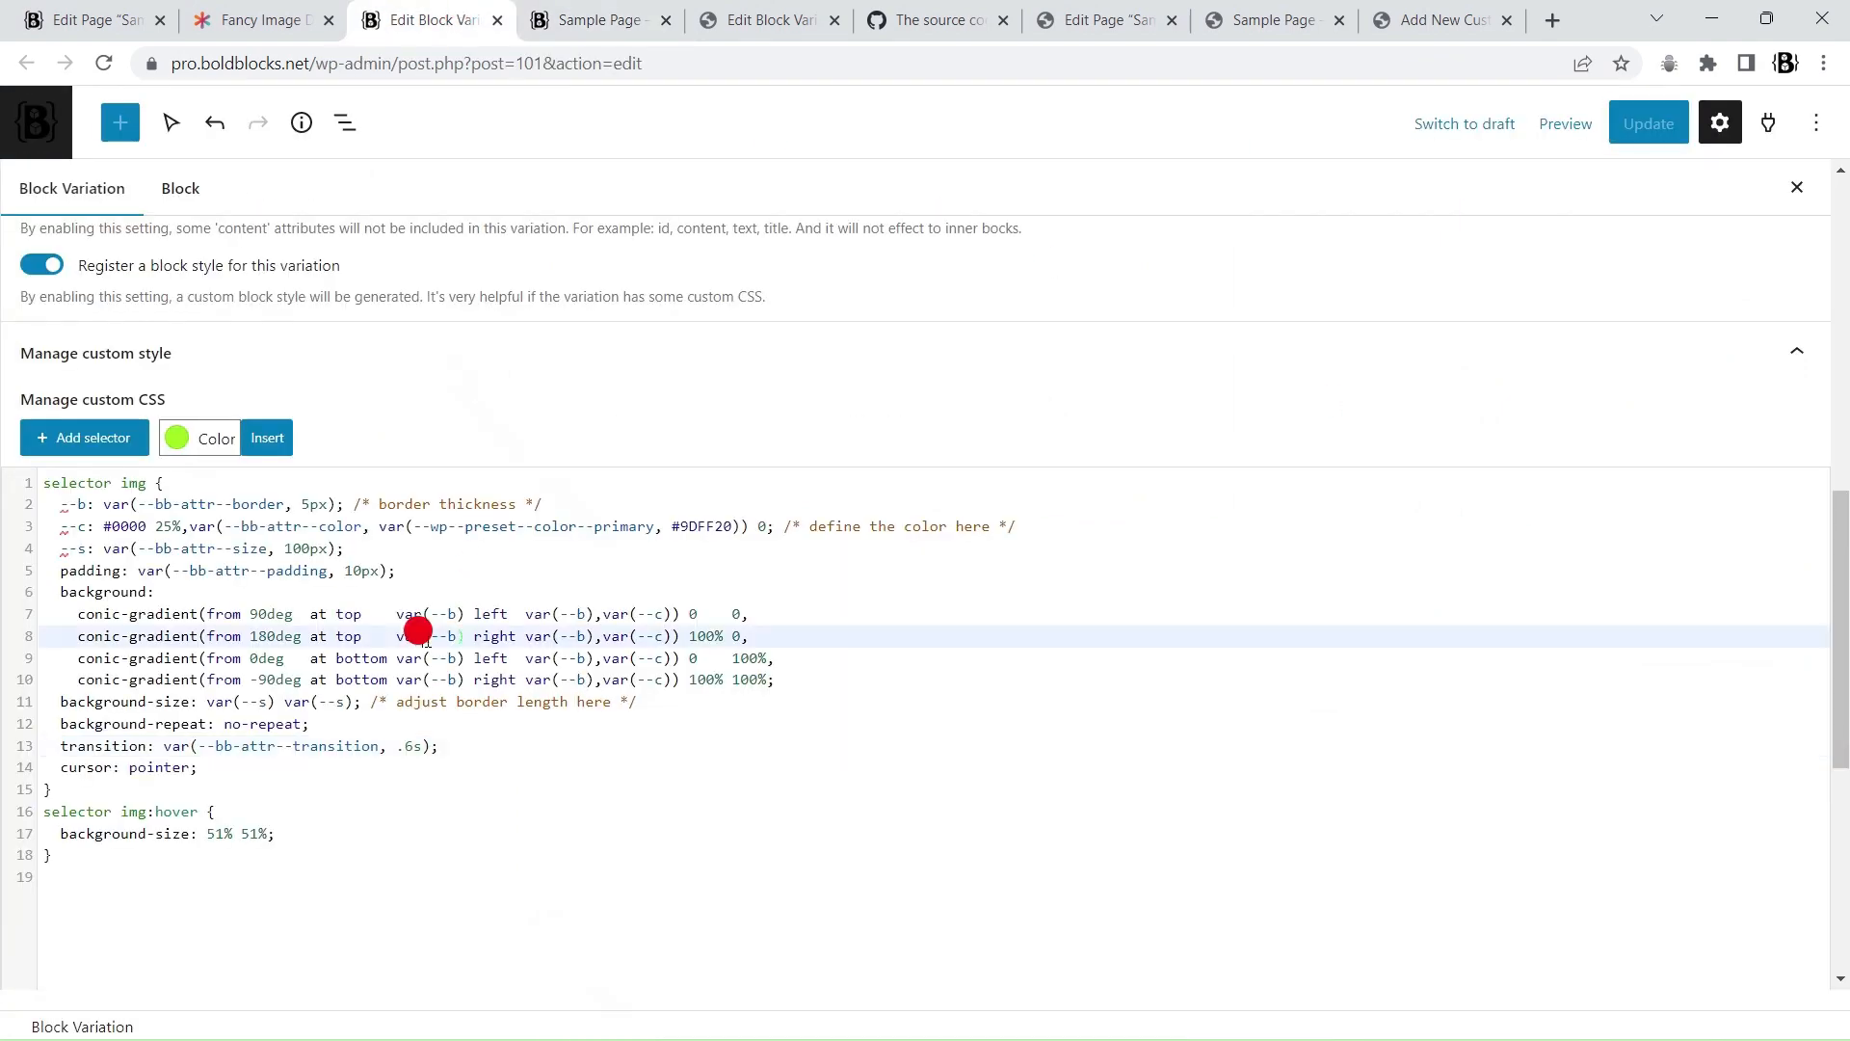
scroll(427, 627, "down", 3)
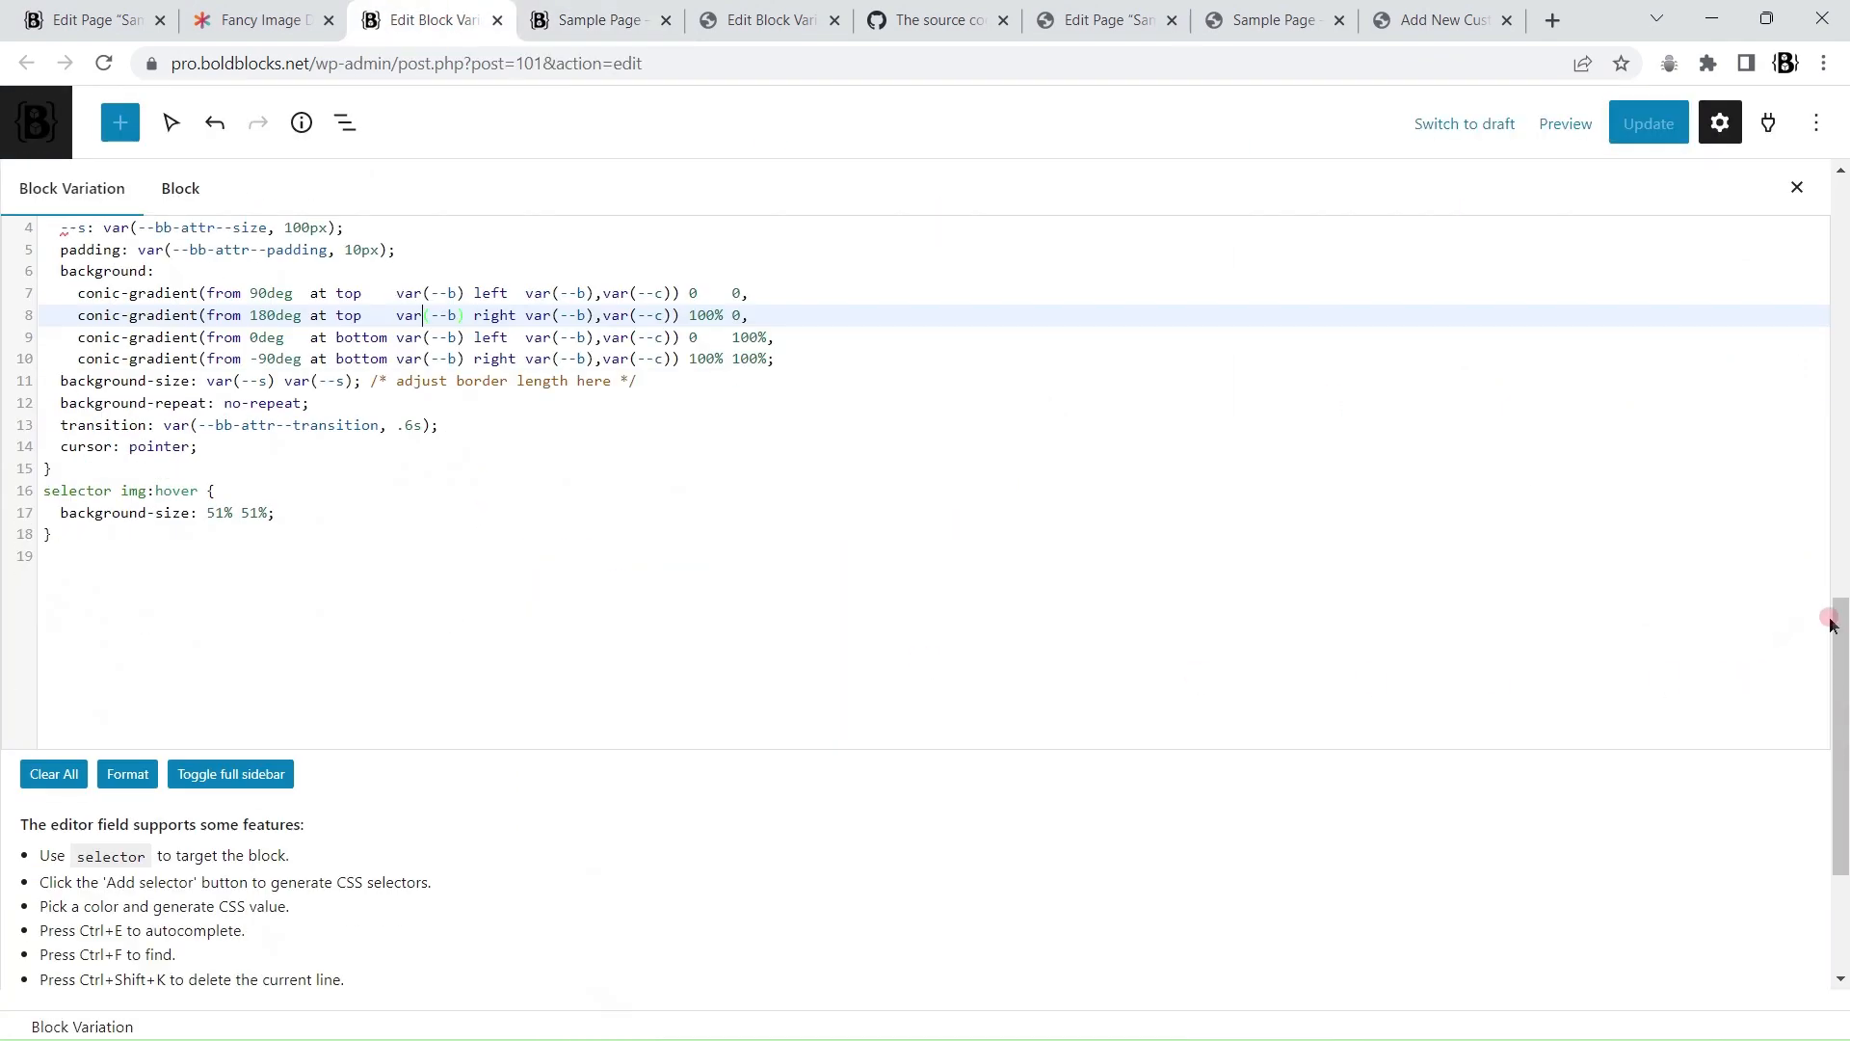
left_click_drag(1832, 624, 1753, 686)
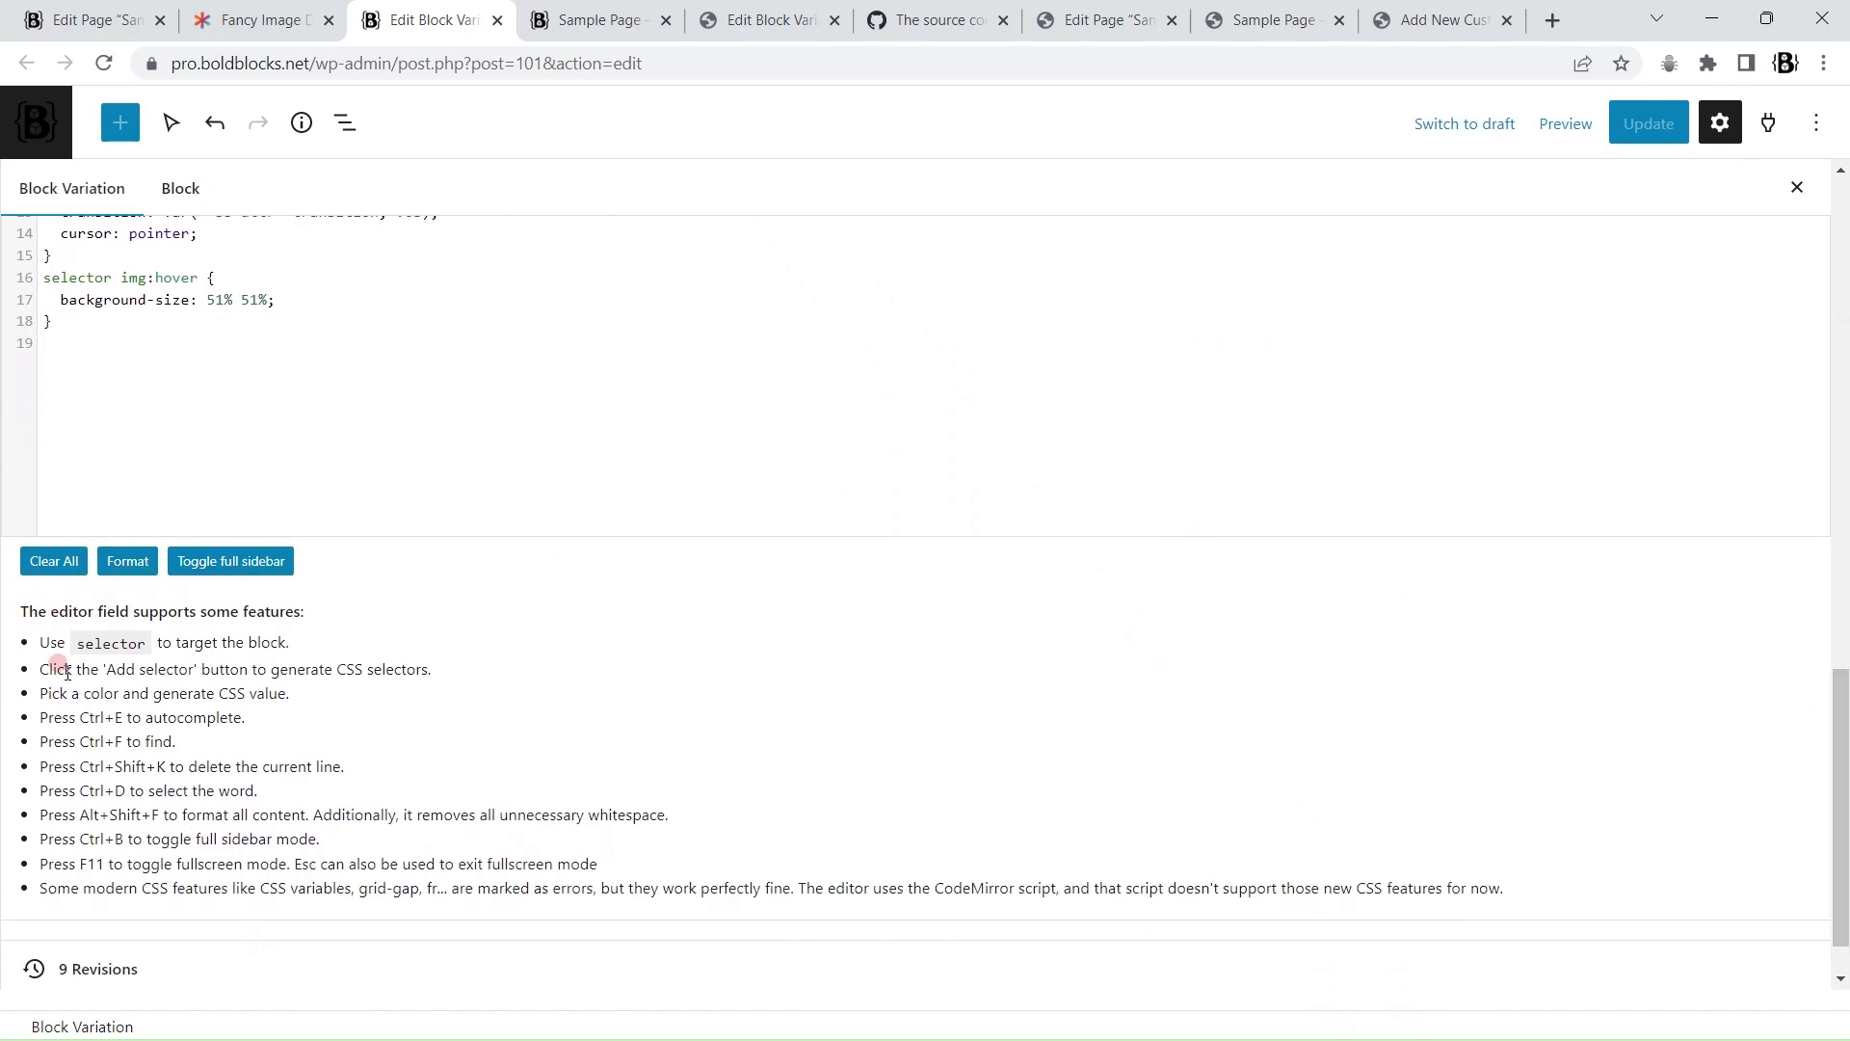
left_click_drag(48, 670, 412, 685)
left_click(176, 674)
left_click_drag(42, 717, 249, 815)
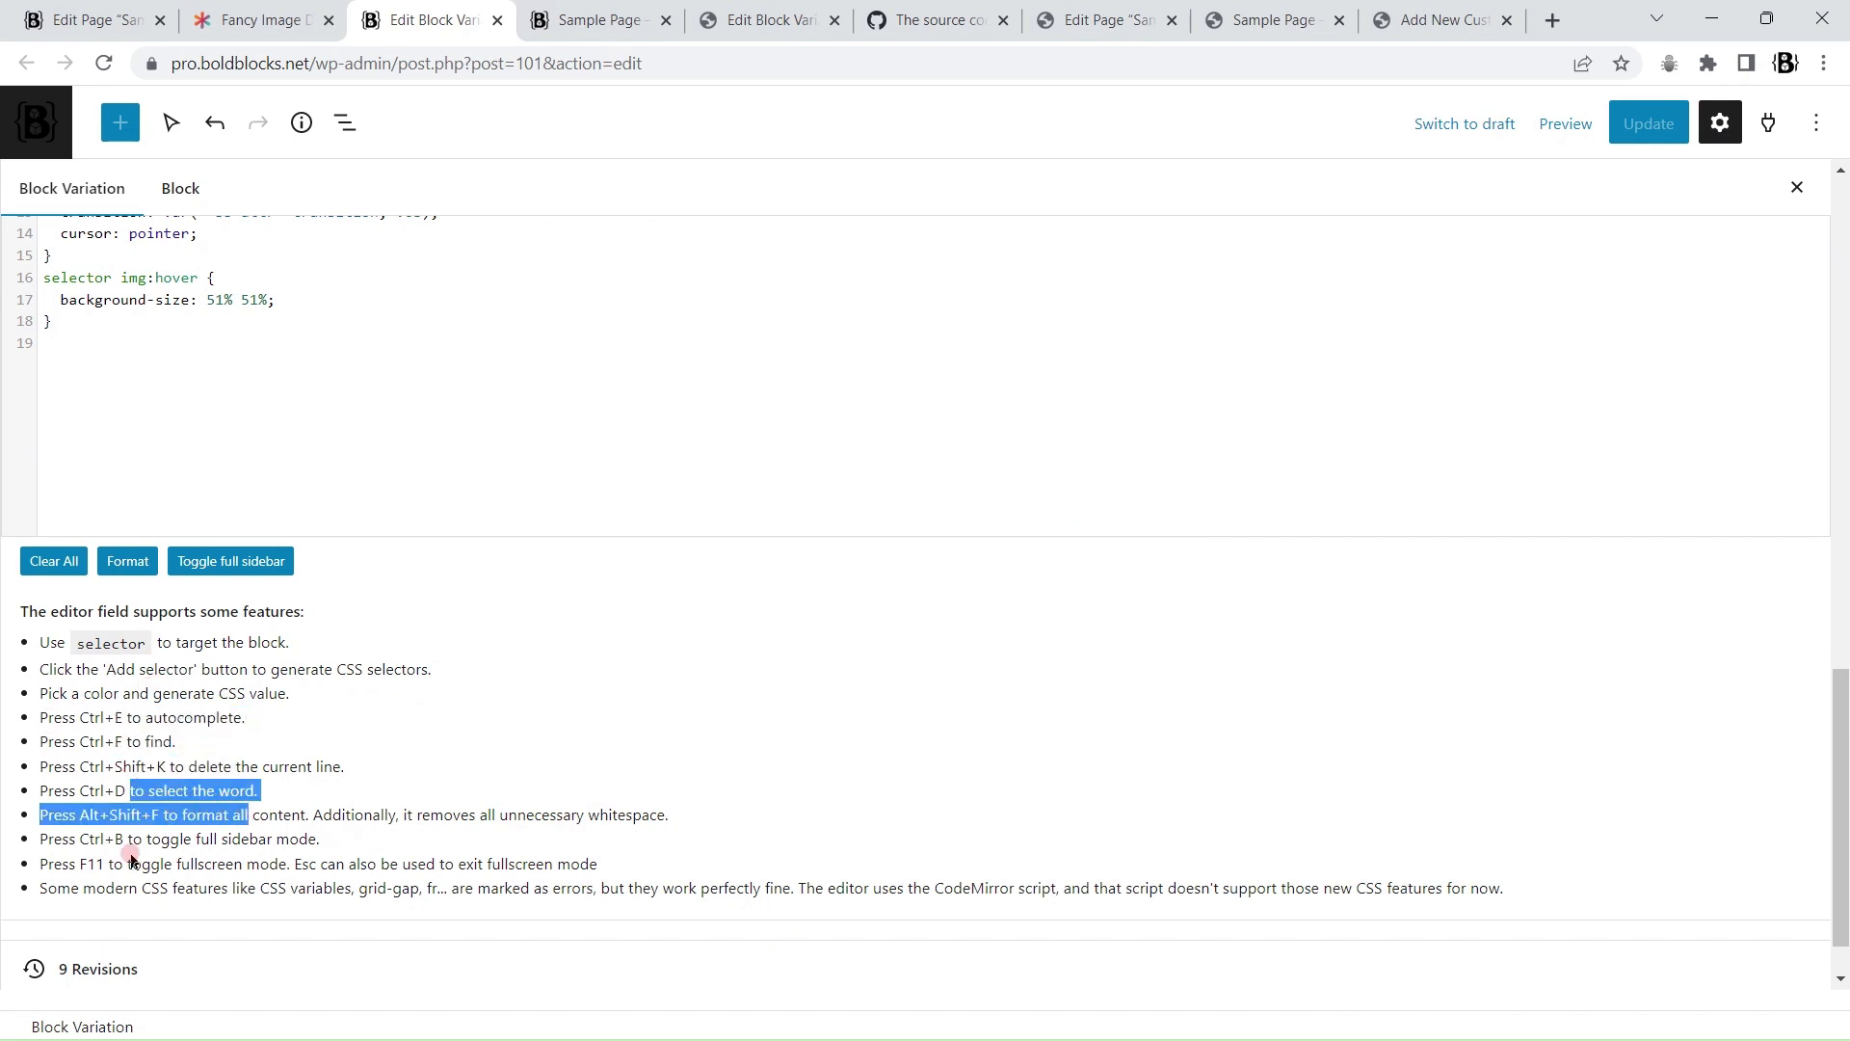
left_click_drag(120, 857, 235, 864)
left_click(46, 868)
left_click_drag(42, 894, 763, 894)
left_click_drag(923, 894, 1606, 921)
left_click(529, 516)
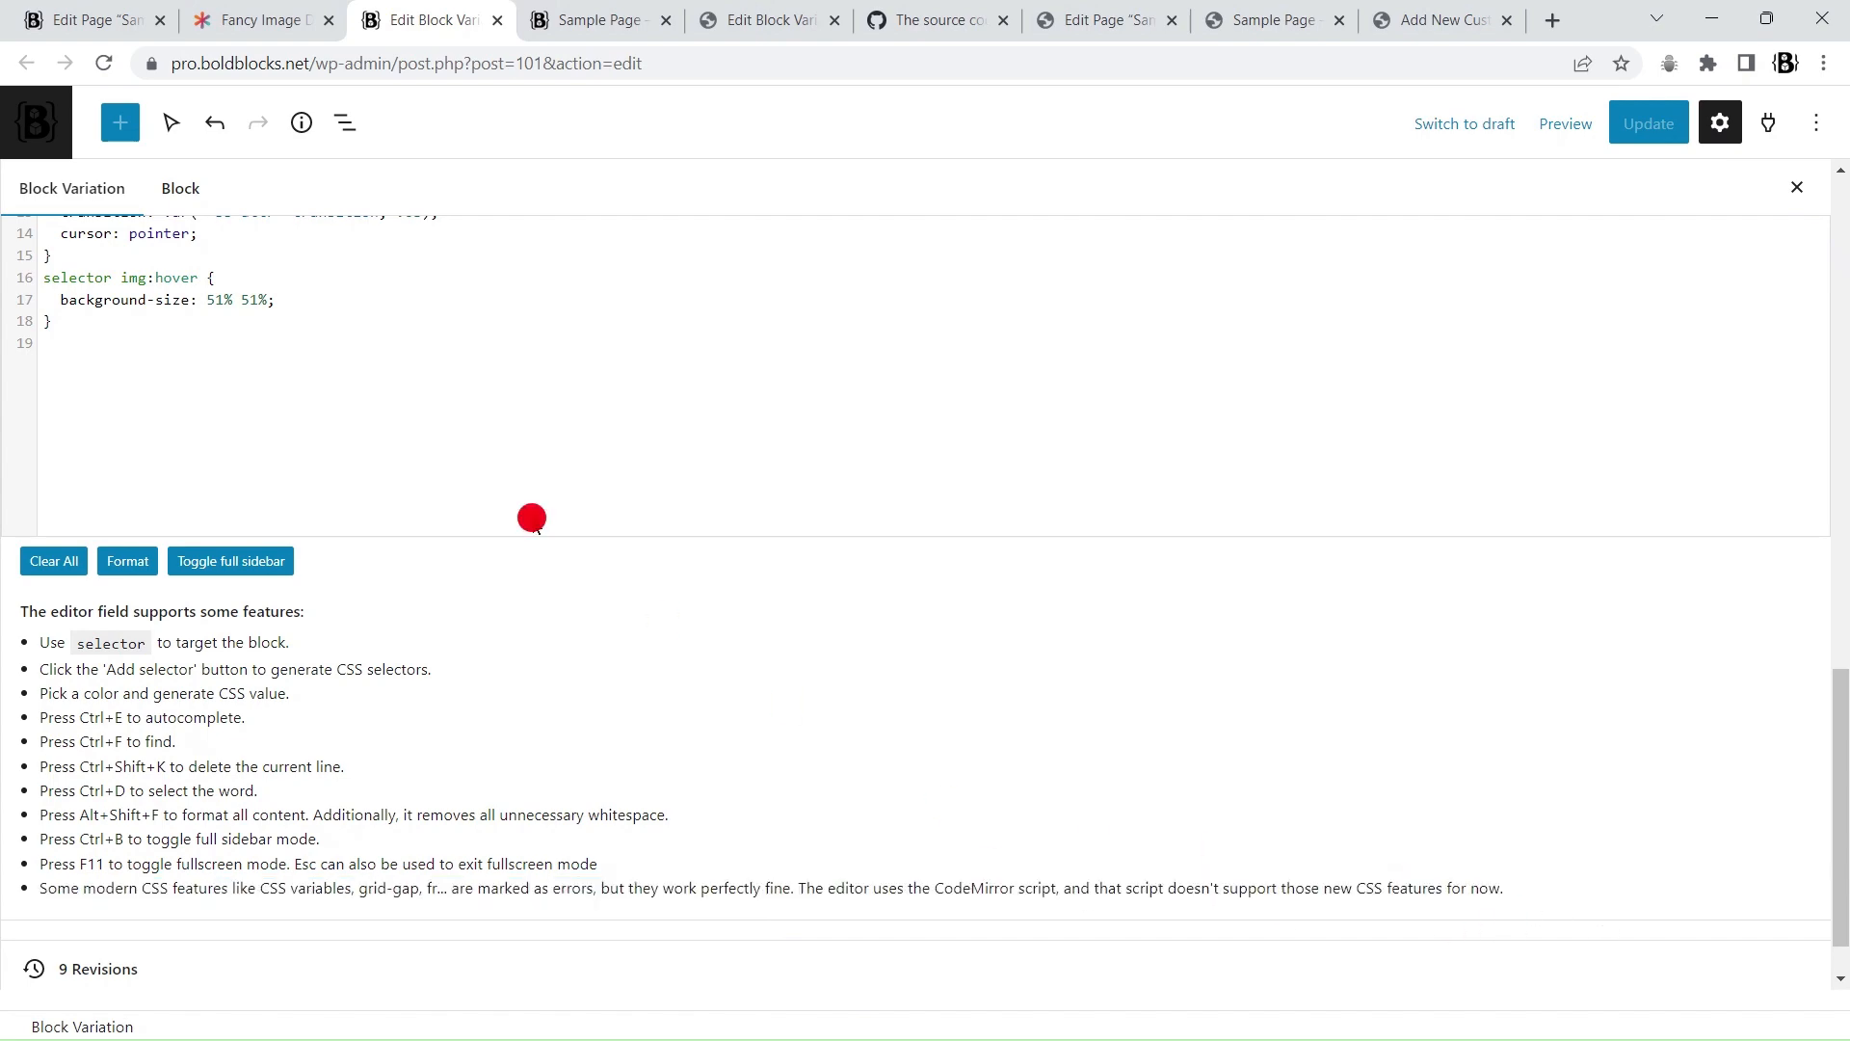
scroll(228, 344, "up", 3)
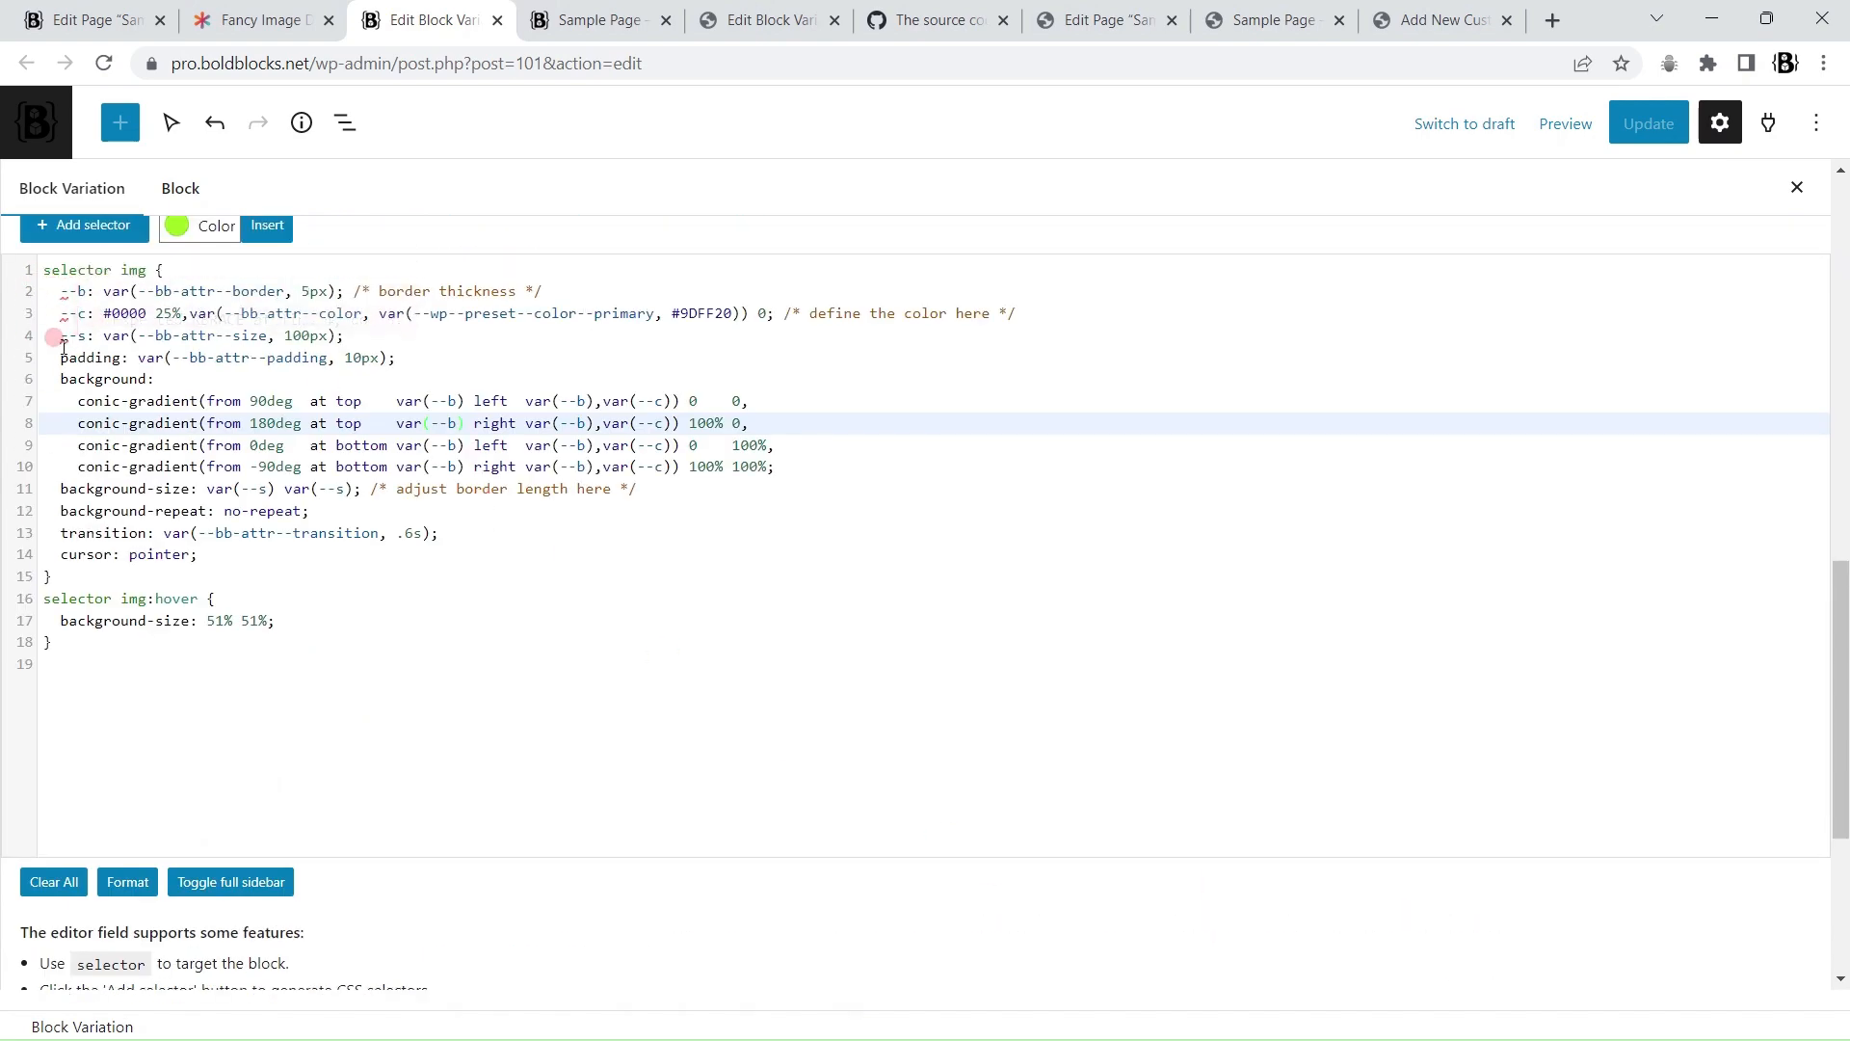
scroll(1040, 755, "down", 4)
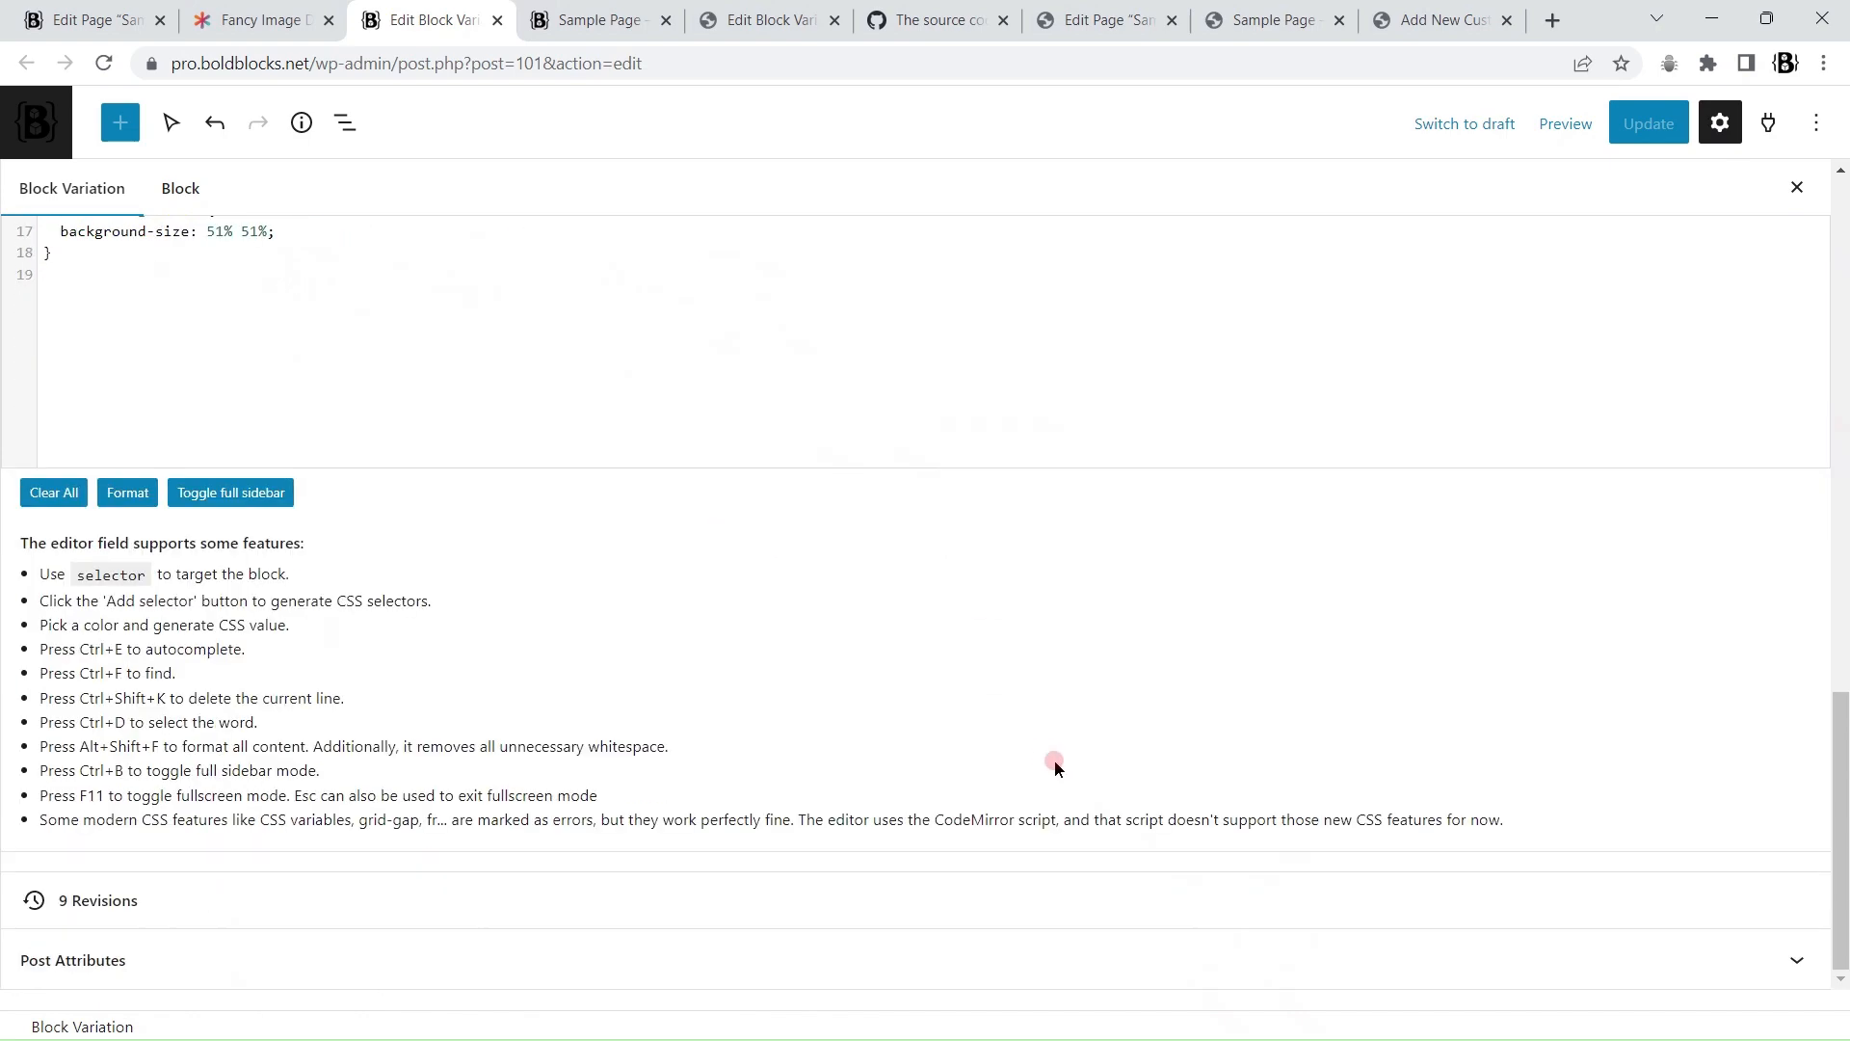
scroll(1055, 766, "up", 10)
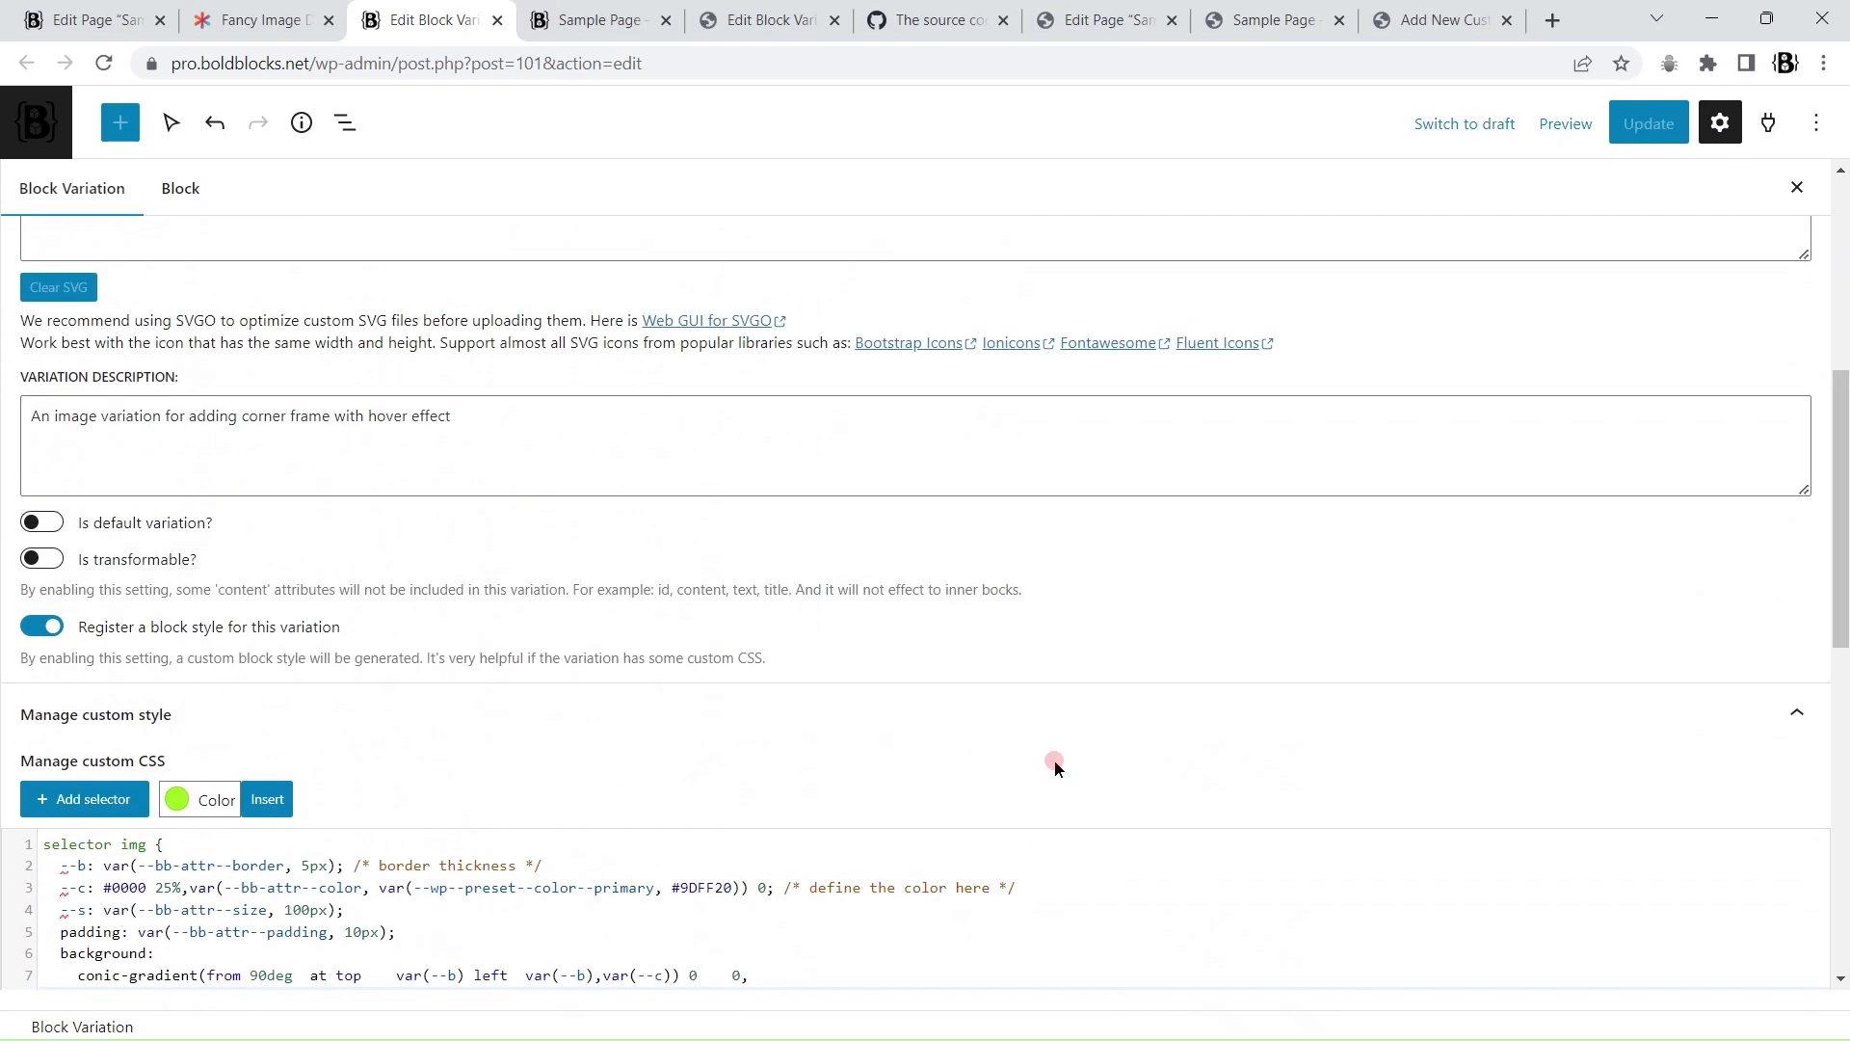
Step: Return to the published Sample Page and recheck the corner frame's hover effect on the first image
left_click(648, 14)
scroll(1155, 860, "down", 3)
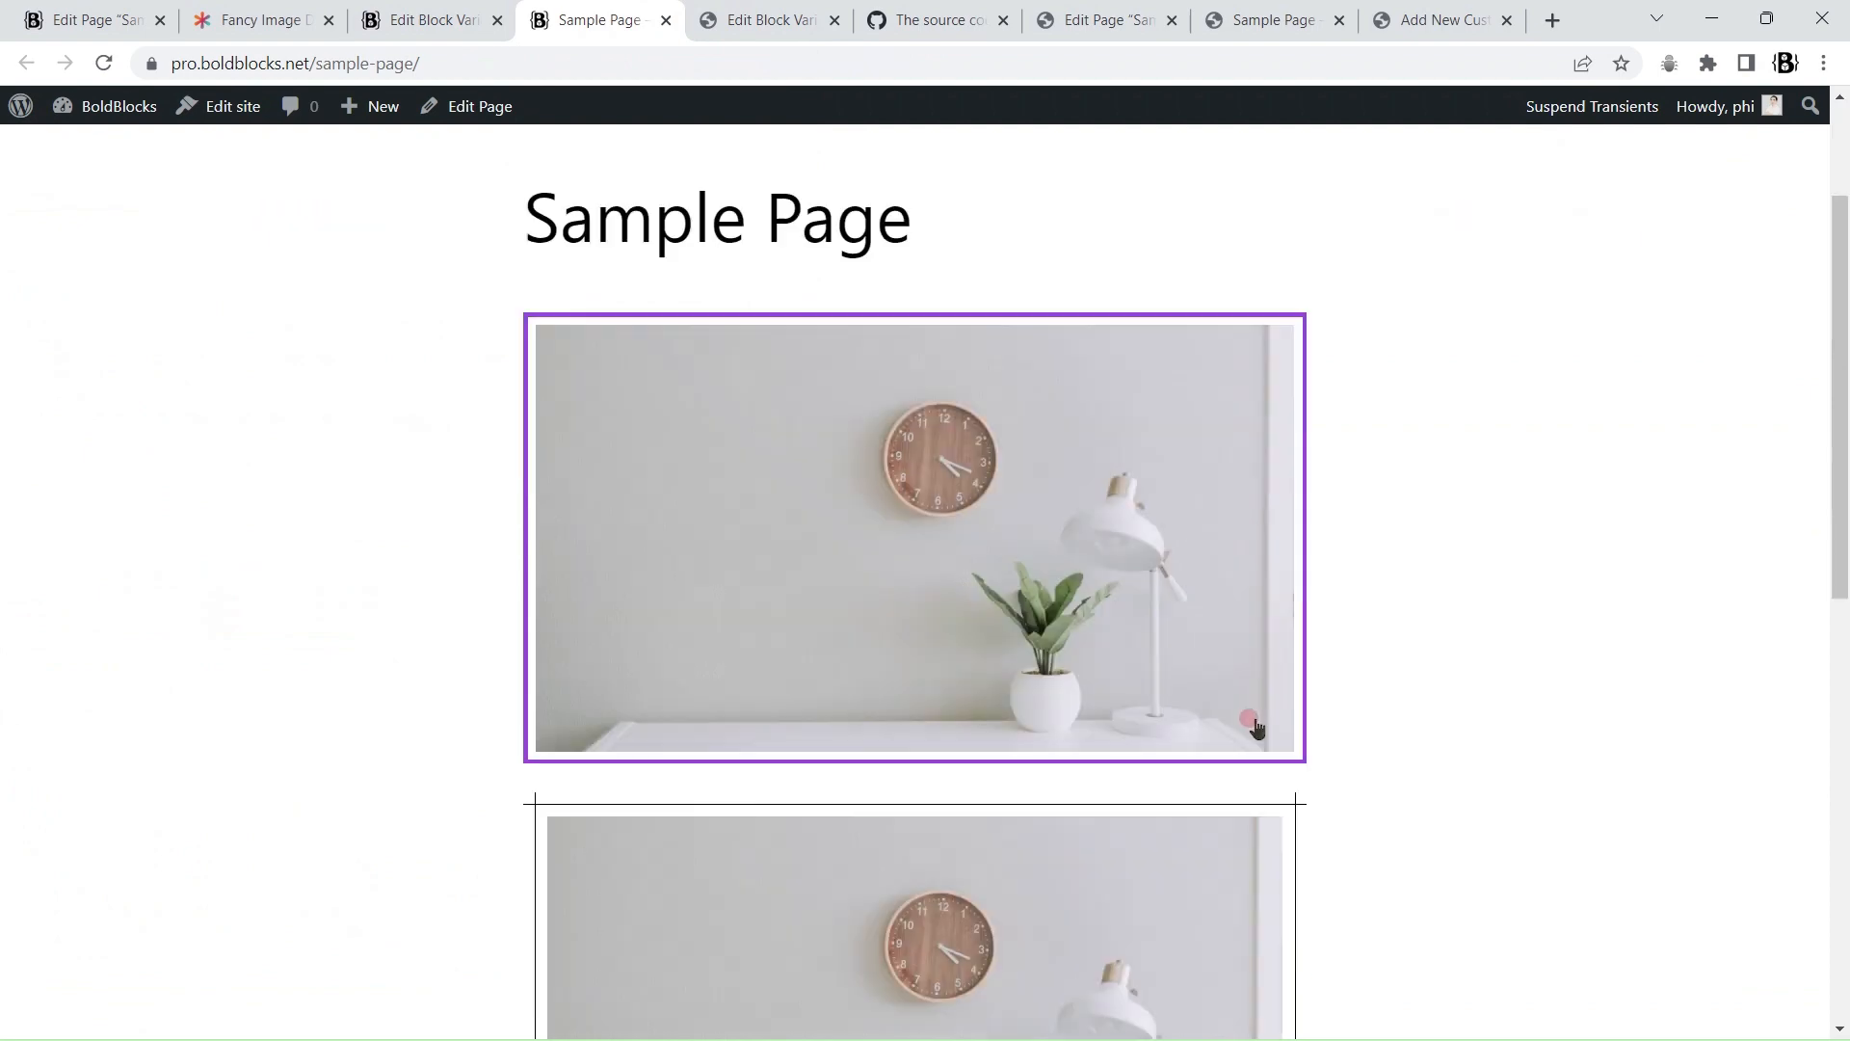
scroll(1045, 508, "up", 3)
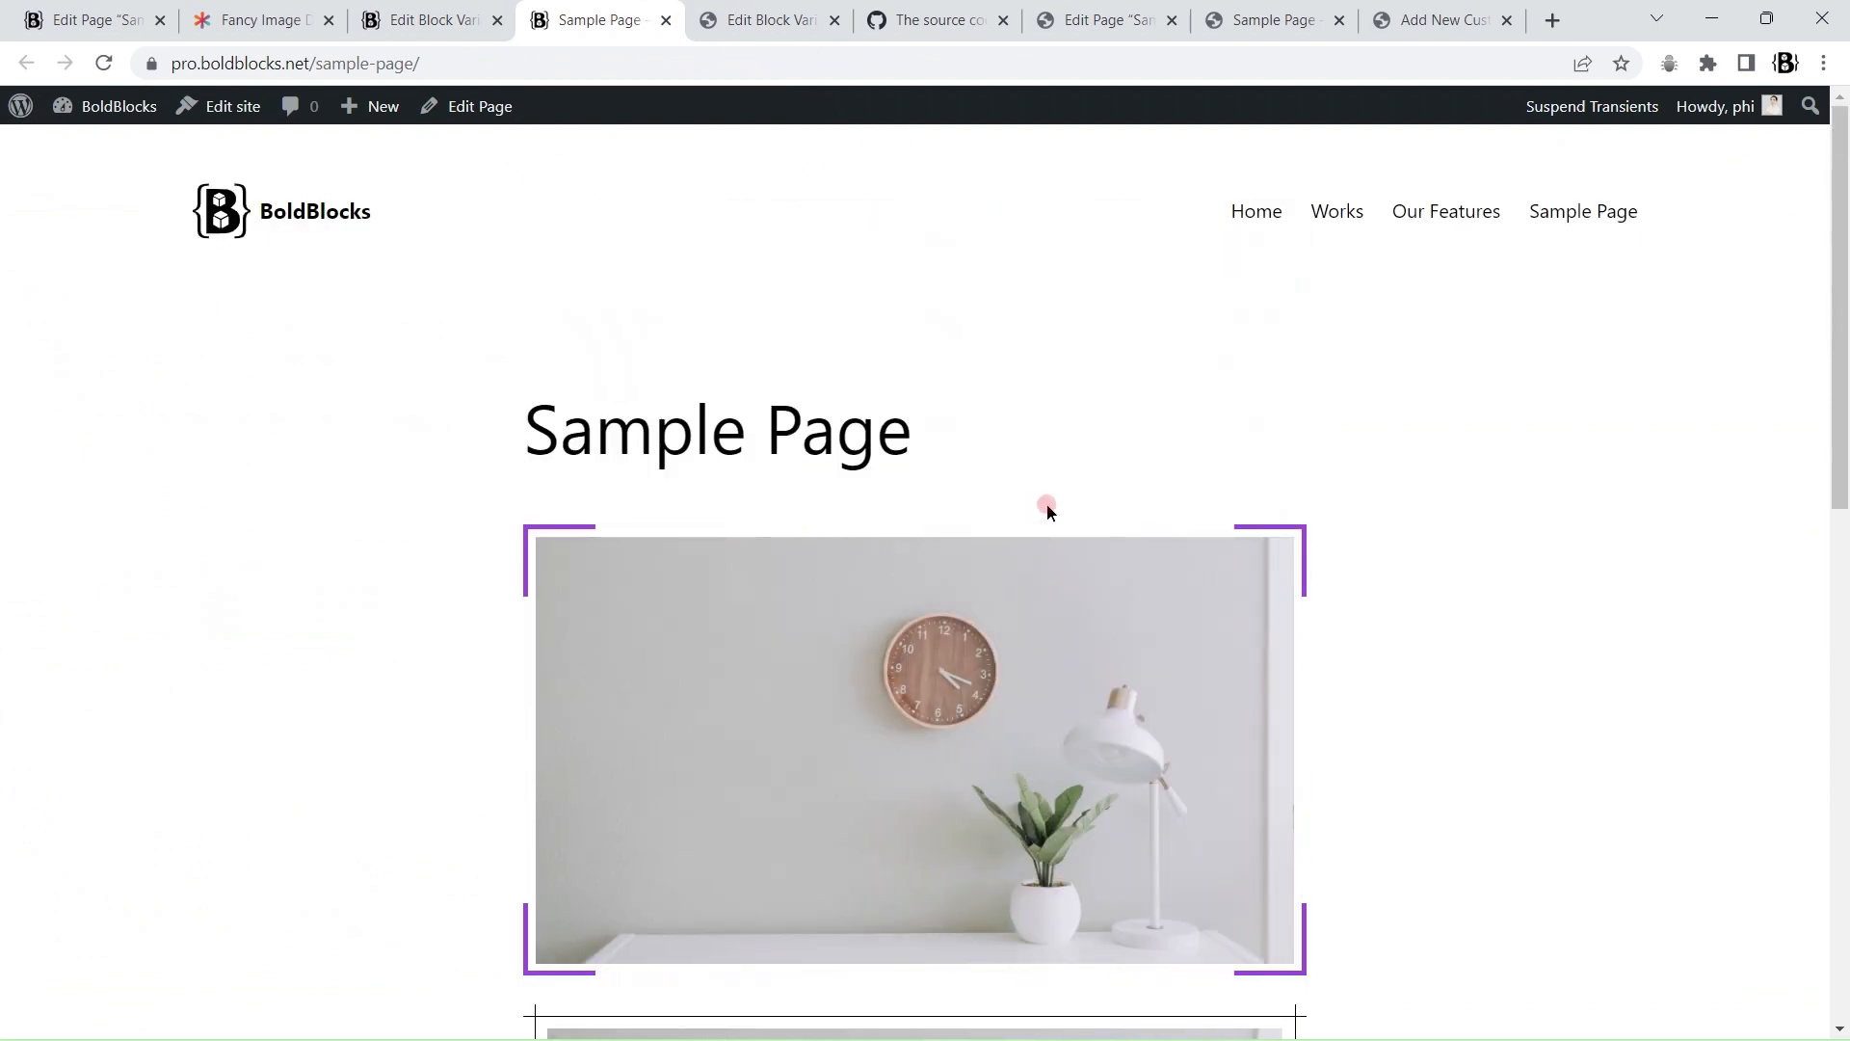